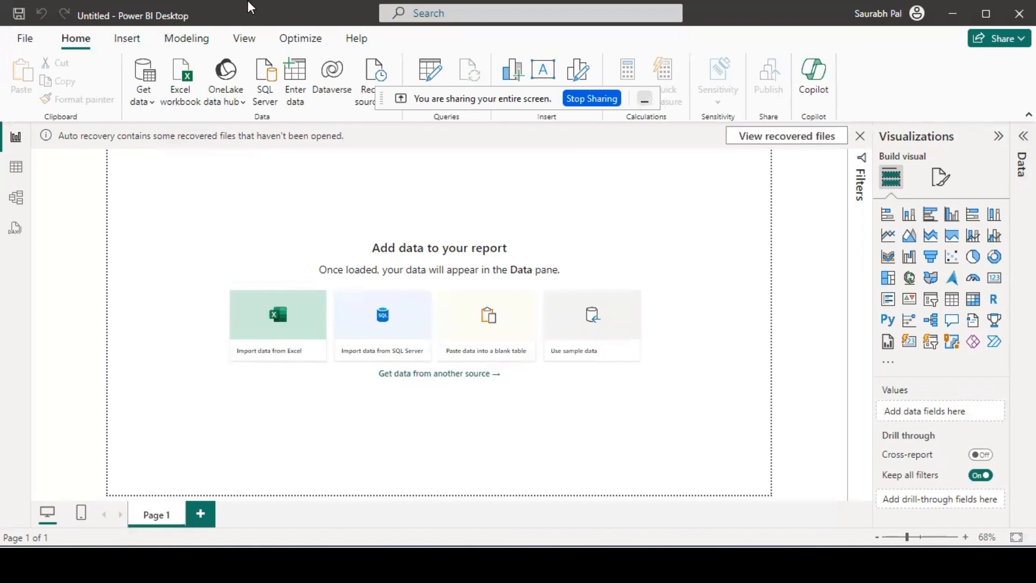
Step: Dismiss the recovered-files notice, expand the Filters pane, and choose to remove the auto-recovered files
left_click(860, 137)
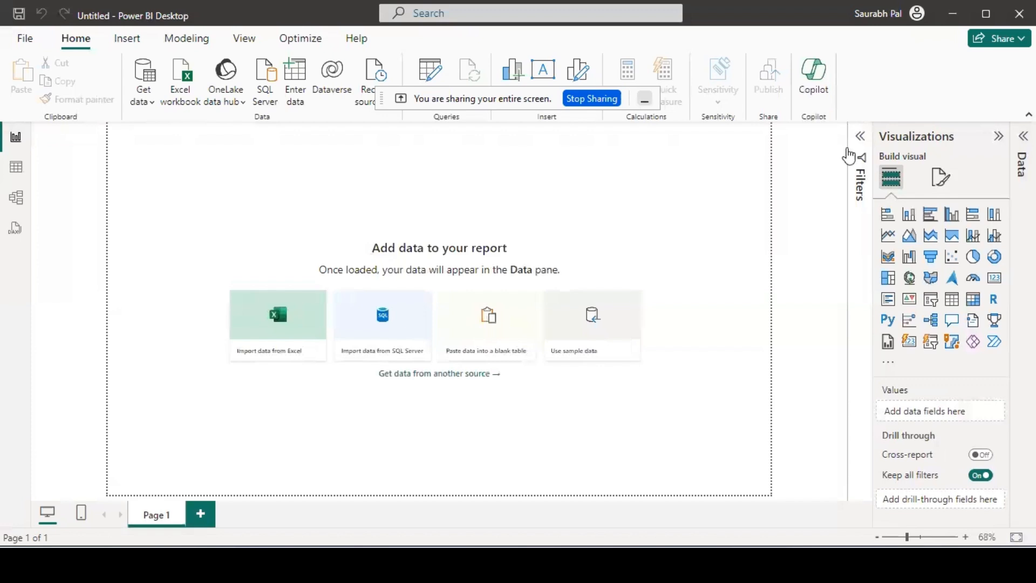
left_click(859, 138)
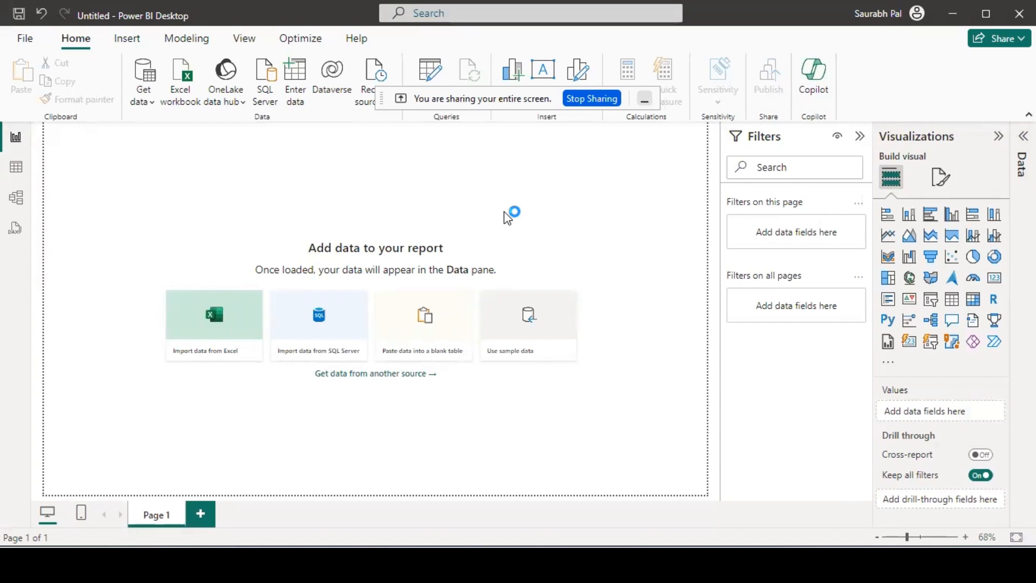
left_click(644, 99)
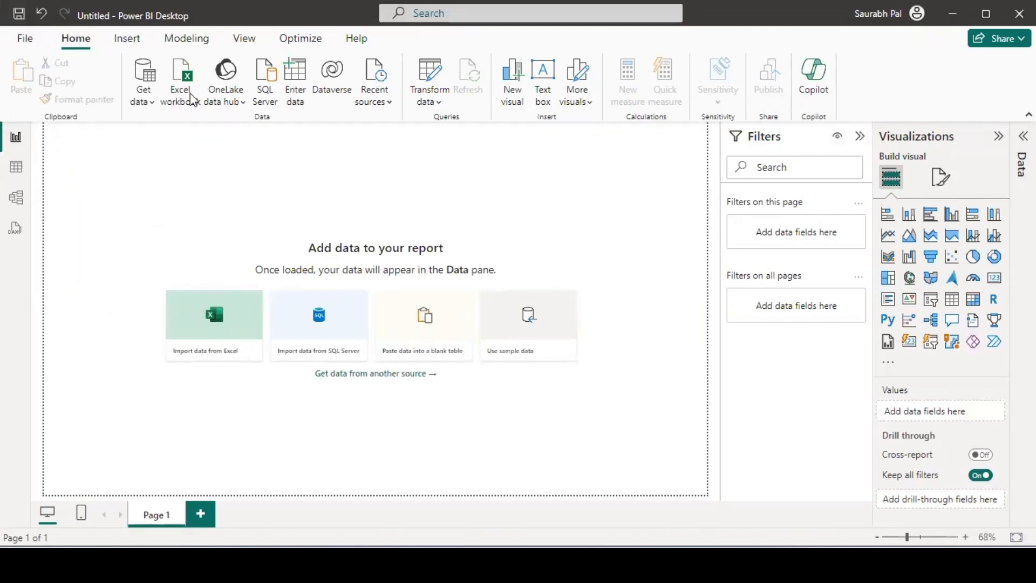
left_click(136, 101)
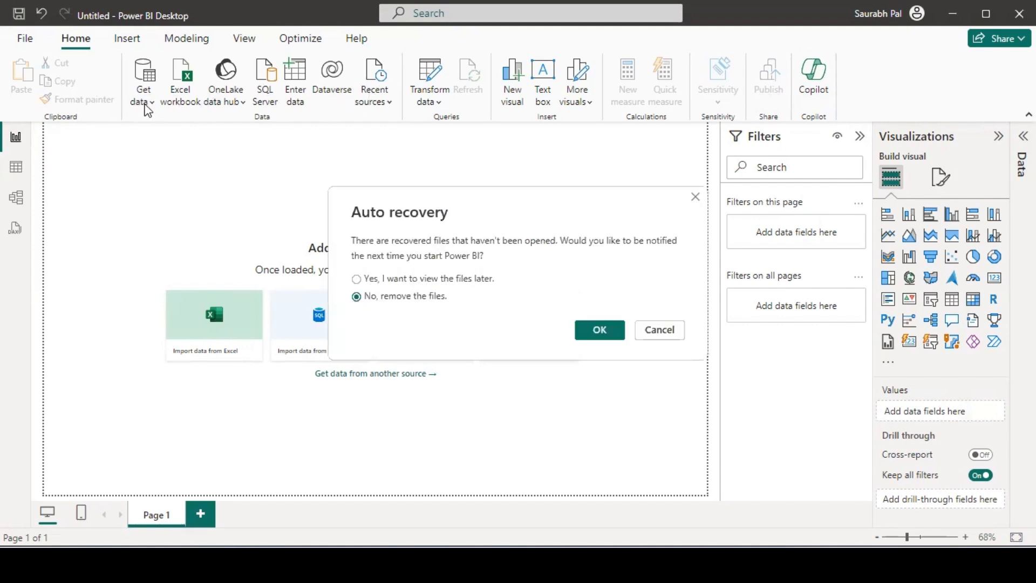
left_click(592, 332)
Step: Start a new data connection of type Folder from the full list of data sources
left_click(144, 102)
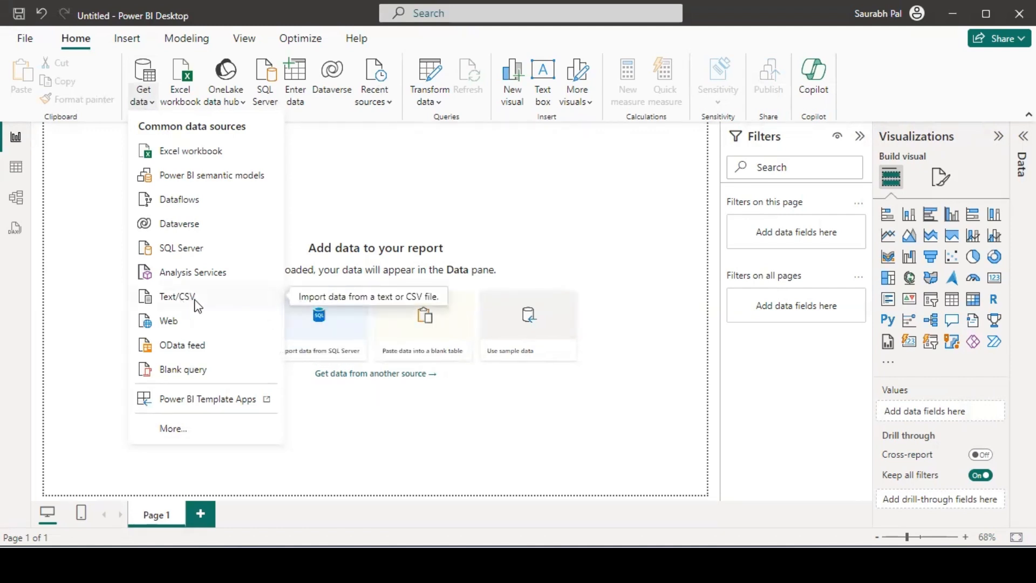
left_click(169, 429)
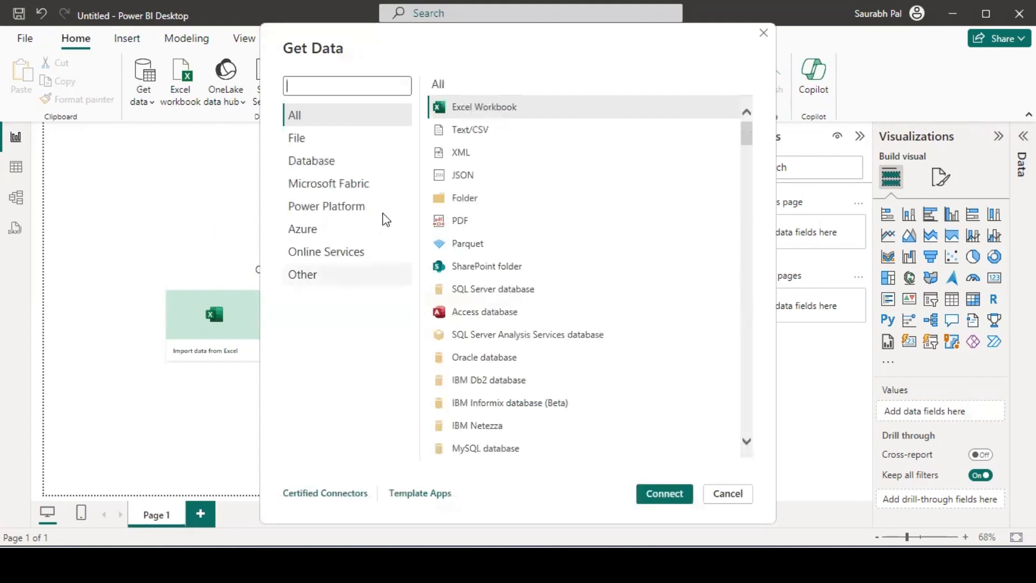
left_click(466, 203)
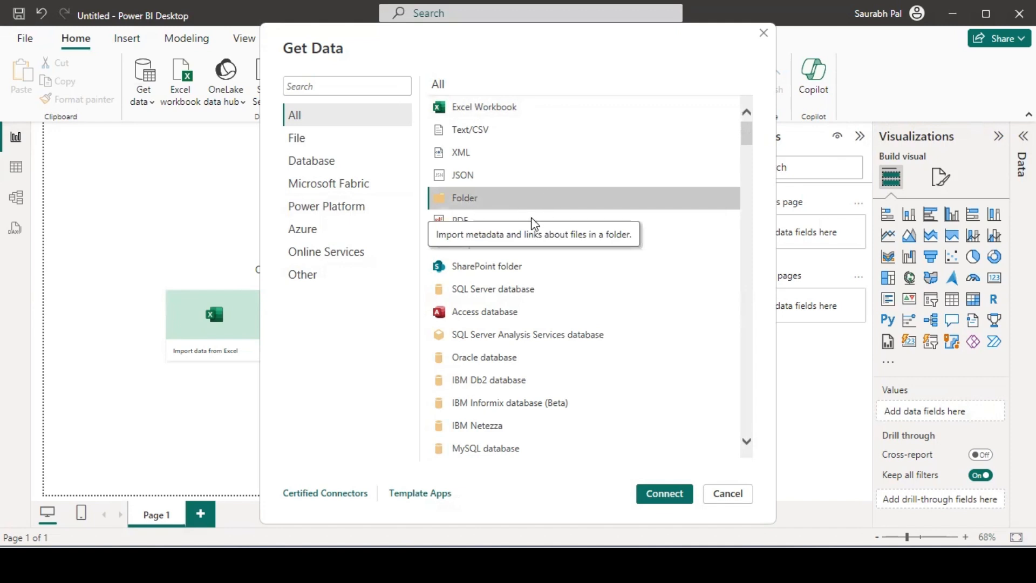
mouse_move(651, 533)
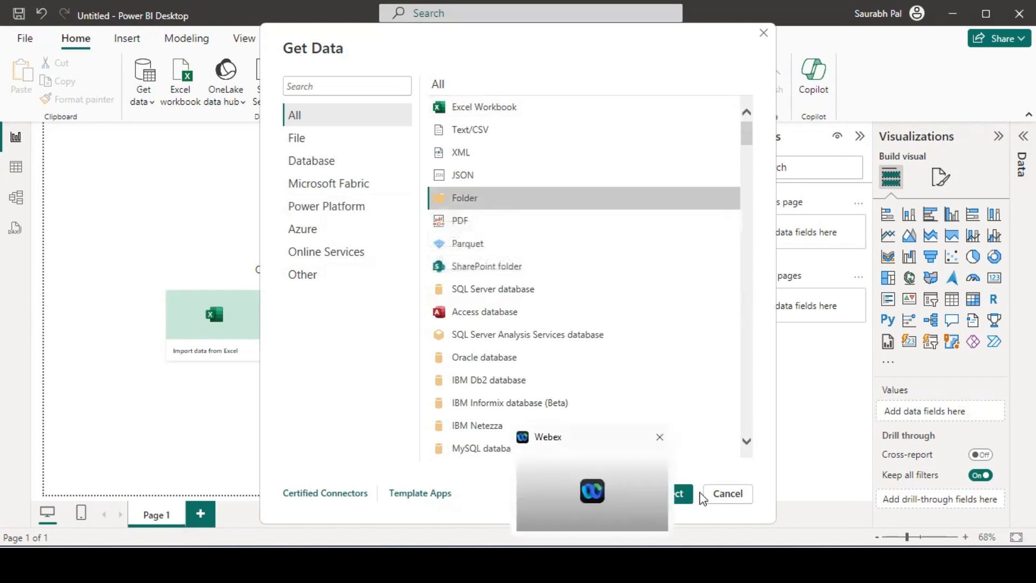
left_click(687, 501)
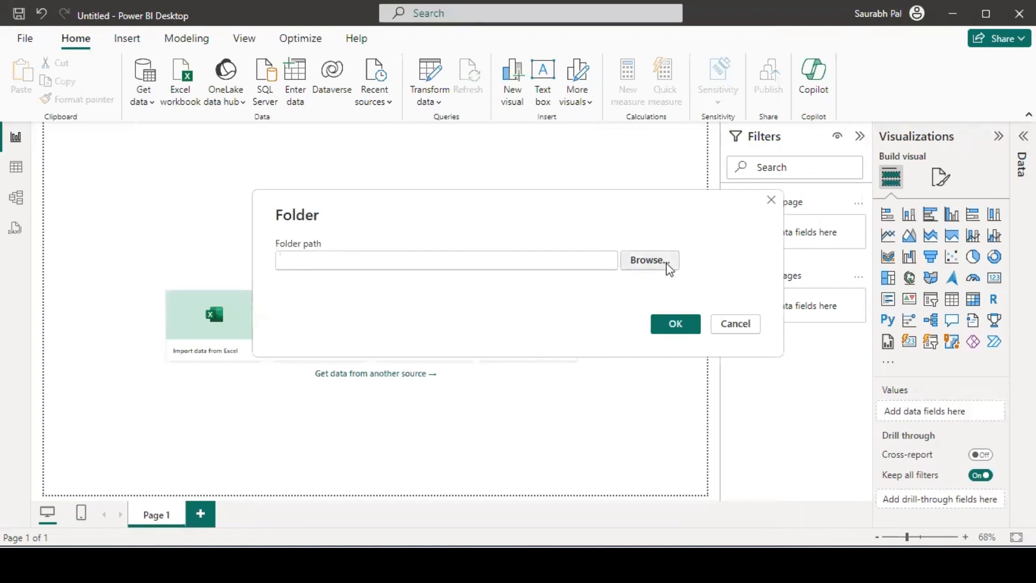
Step: Browse for the source folder and expand Business Analytics using Excel on Local Disk (D:)
left_click(666, 262)
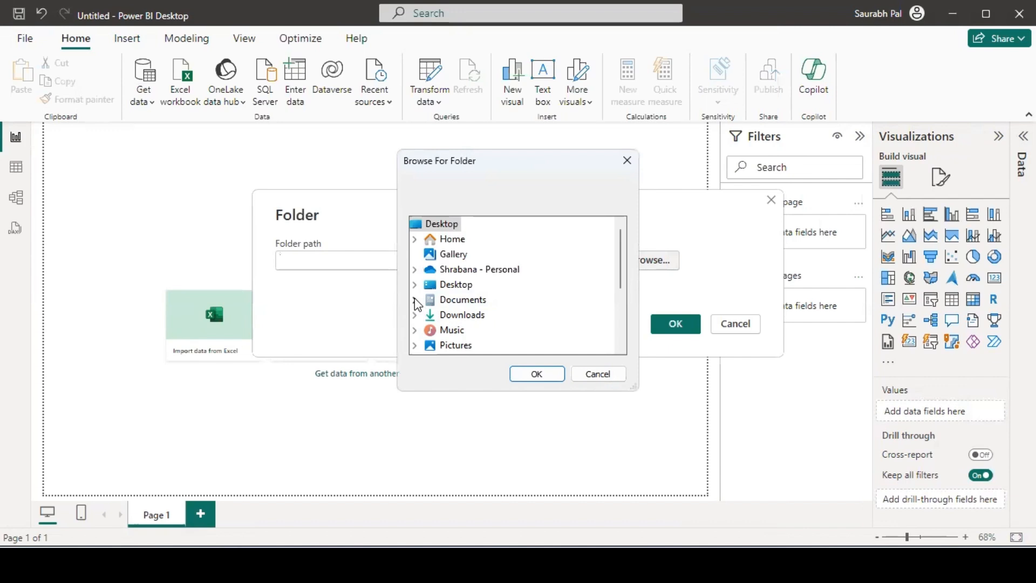
left_click(623, 340)
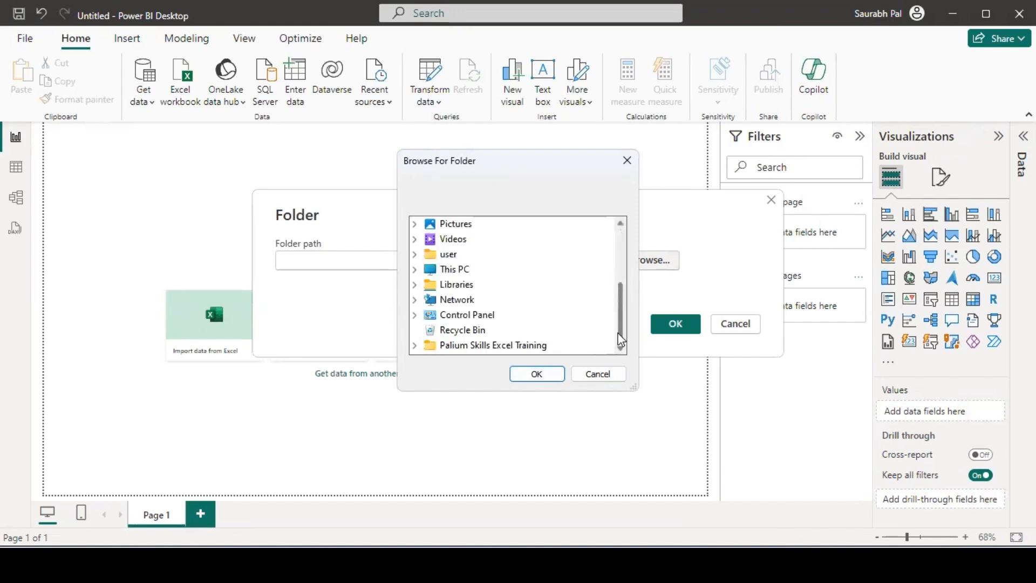
left_click(417, 268)
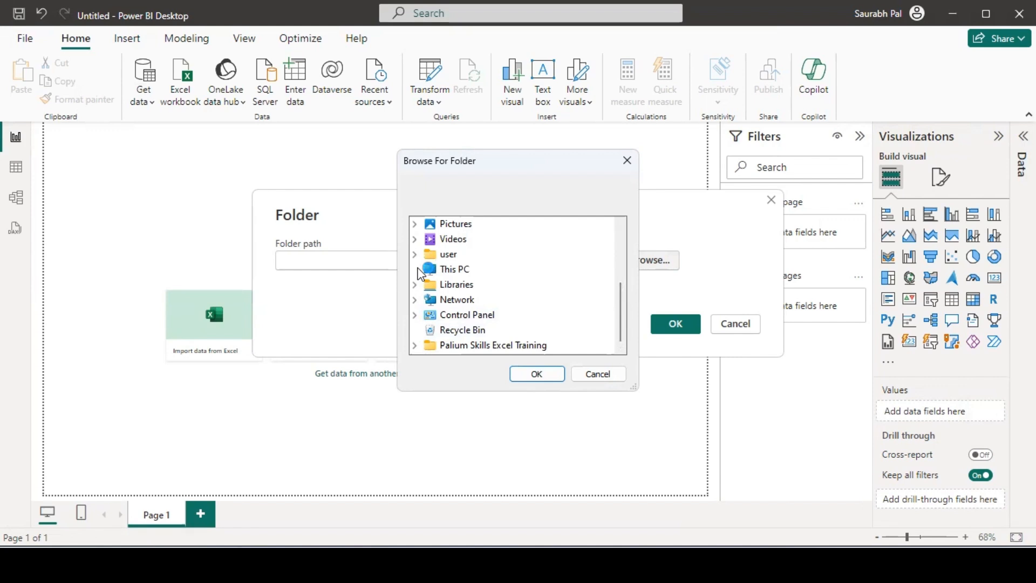
left_click(427, 314)
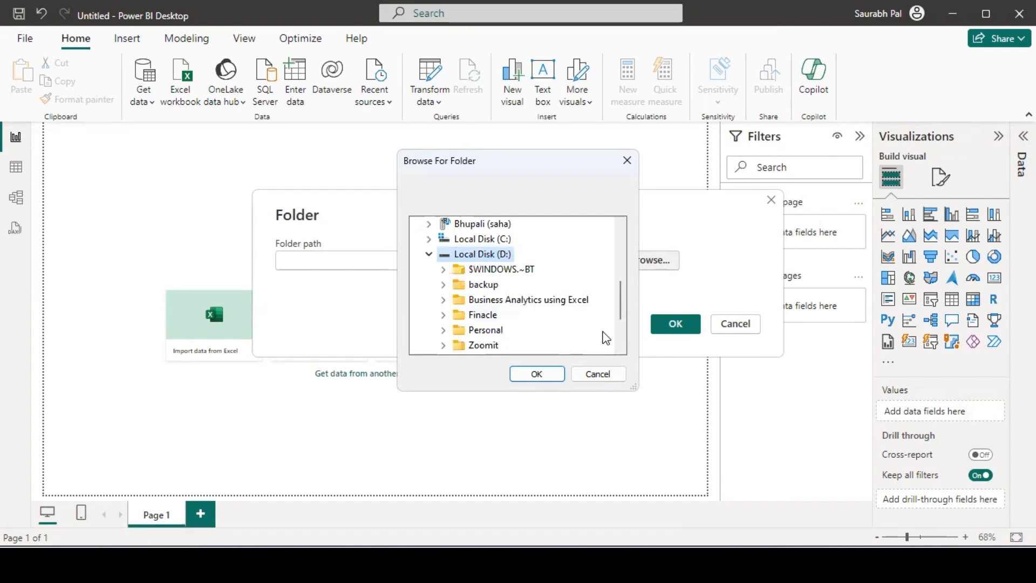
scroll(615, 334, "down", 2)
scroll(619, 322, "up", 3)
left_click(607, 306)
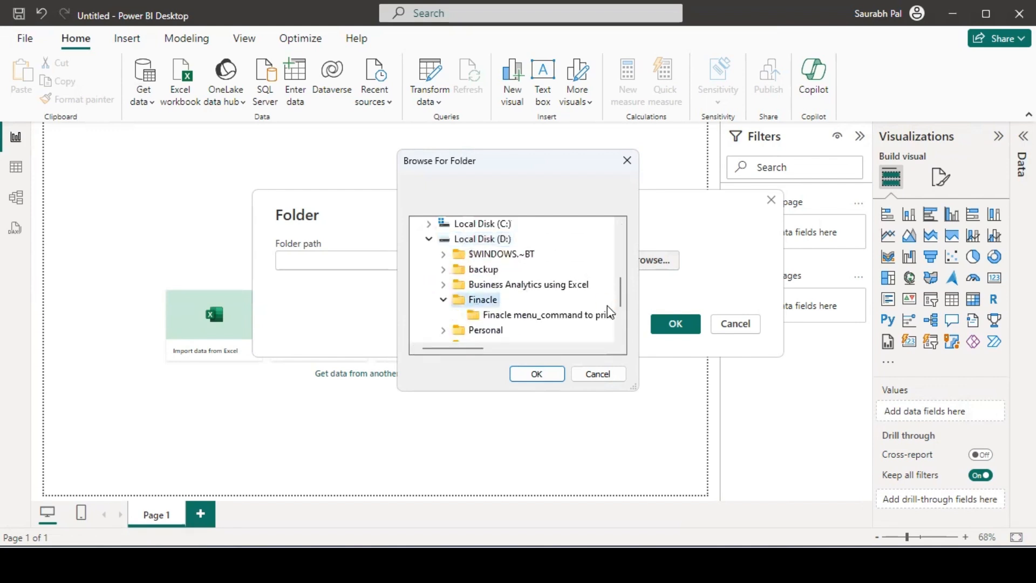
left_click(567, 317)
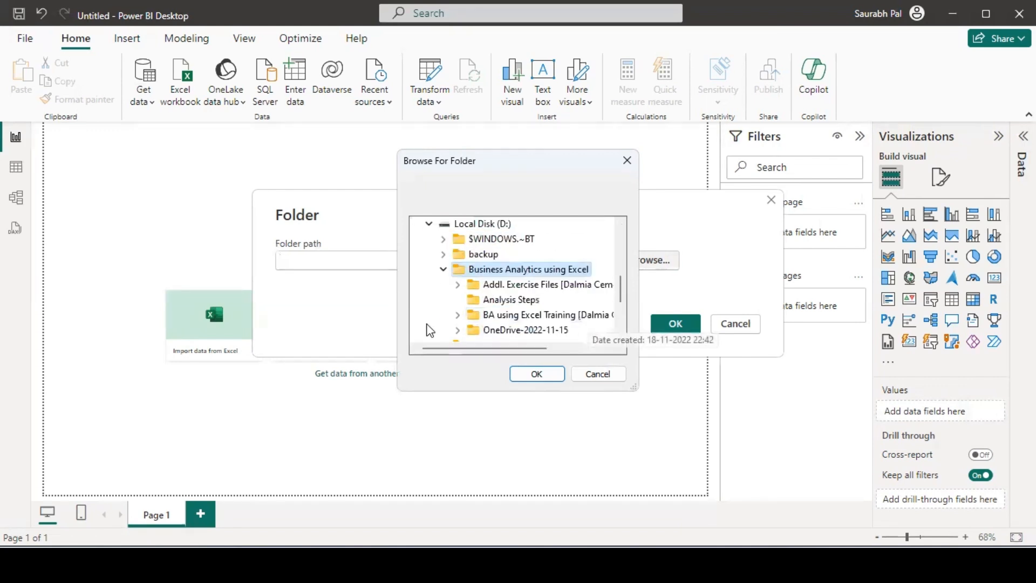
Step: Expand the BA using Excel Training folder and its 9-Power Query subfolder, and select the data folder
left_click_drag(619, 290, 620, 299)
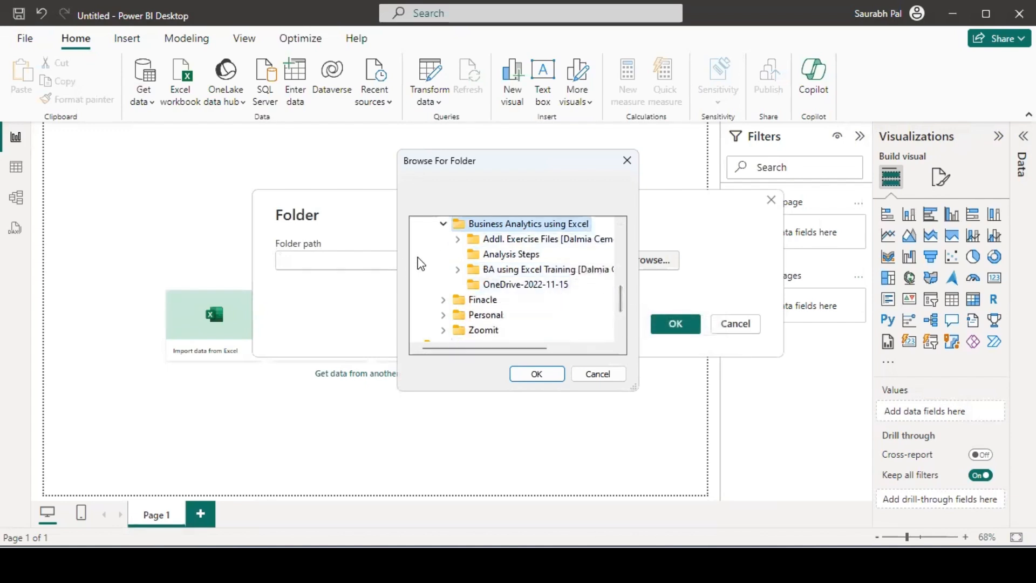
left_click(458, 269)
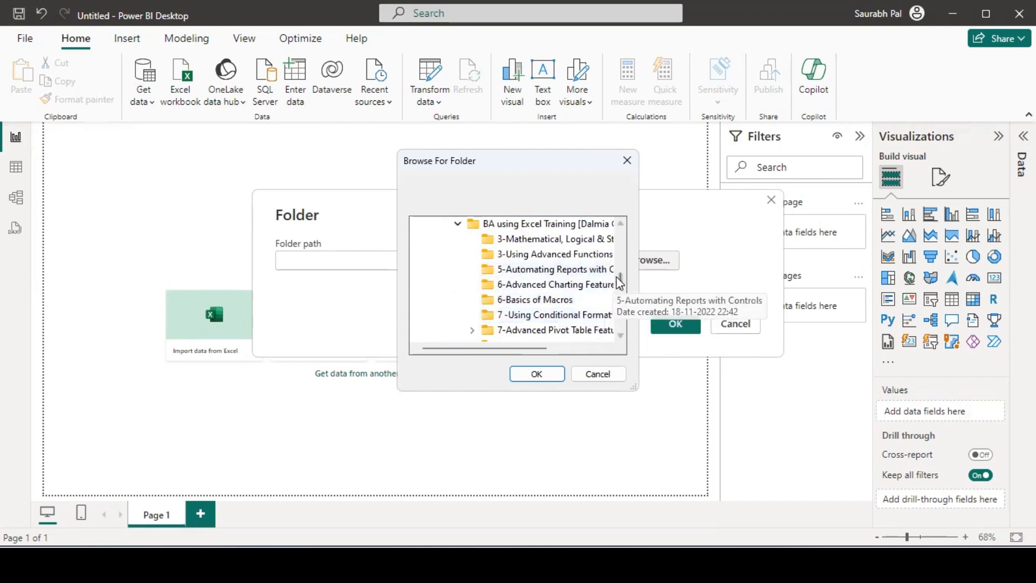
left_click_drag(622, 286, 624, 293)
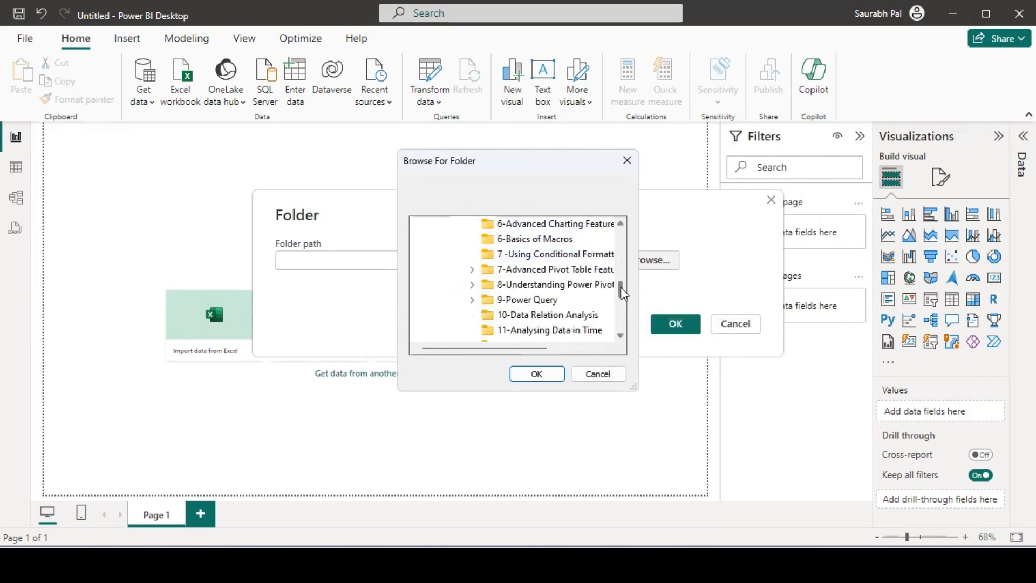
left_click(472, 299)
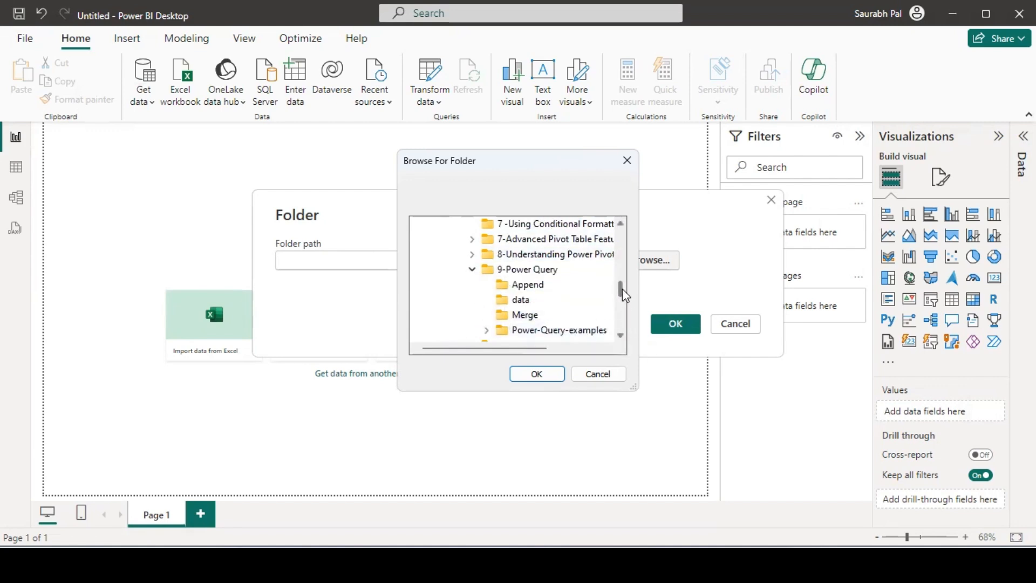
left_click_drag(621, 289, 622, 290)
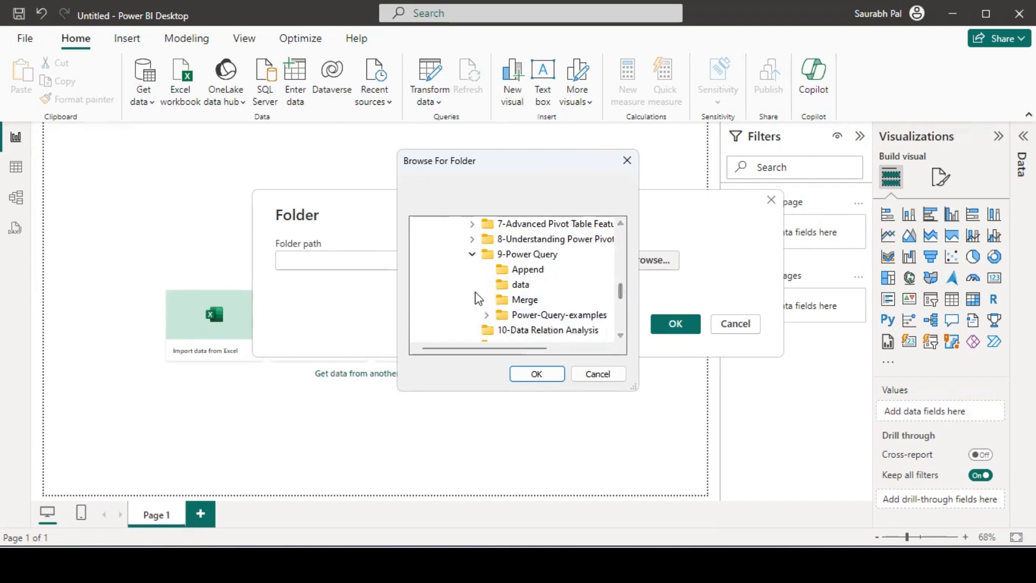
left_click(517, 289)
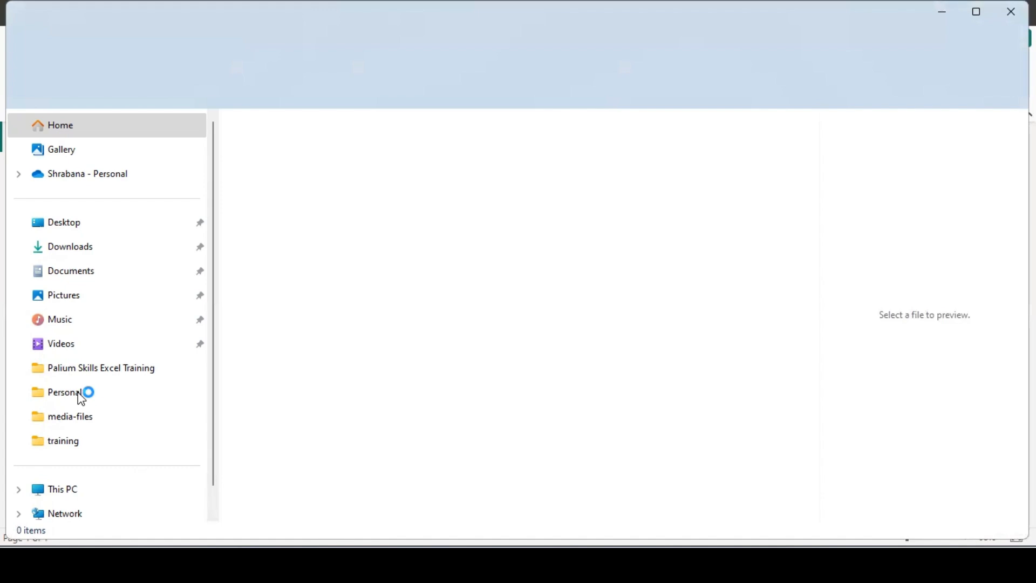
Step: In File Explorer, open the data folder on drive D: under Business Analytics using Excel, BA using Excel Training, 9-Power Query
left_click(81, 399)
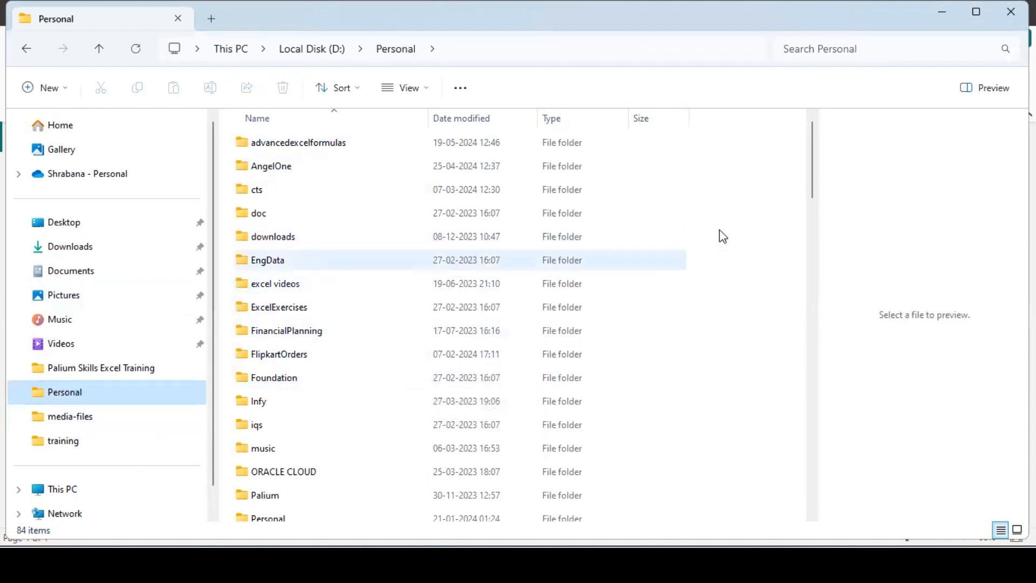
left_click_drag(814, 134, 813, 108)
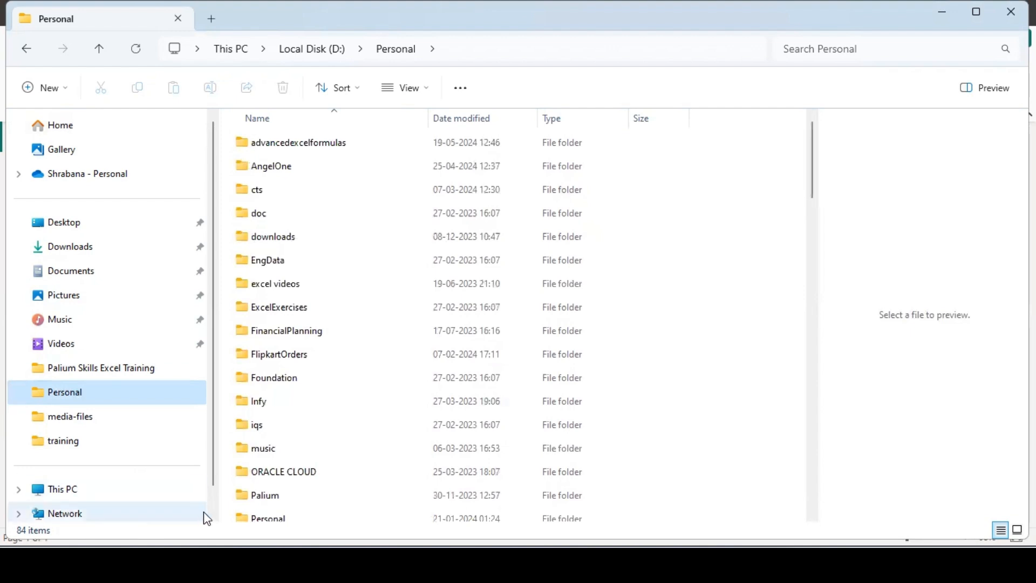
scroll(216, 510, "down", 1)
left_click(19, 461)
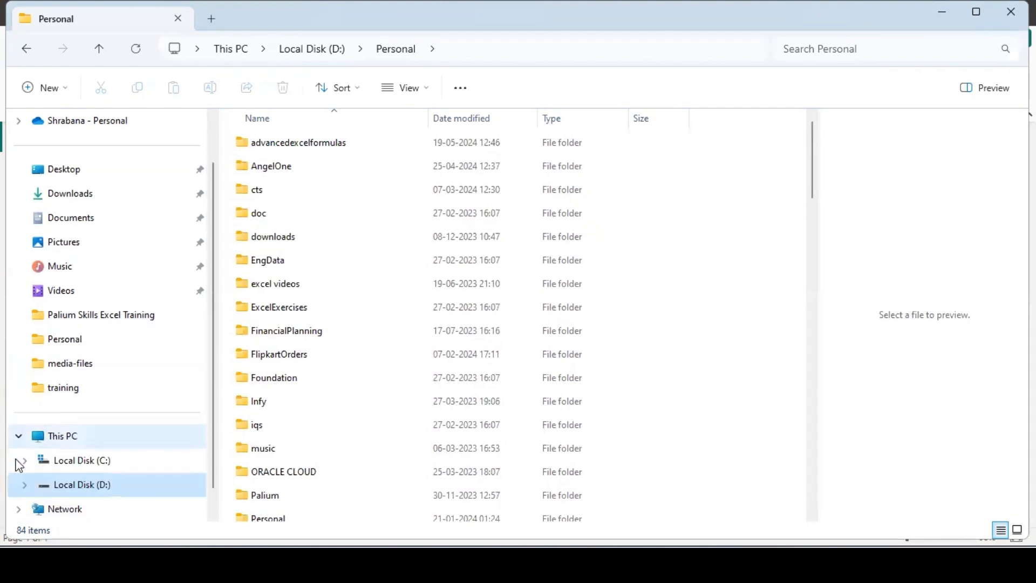
left_click(76, 493)
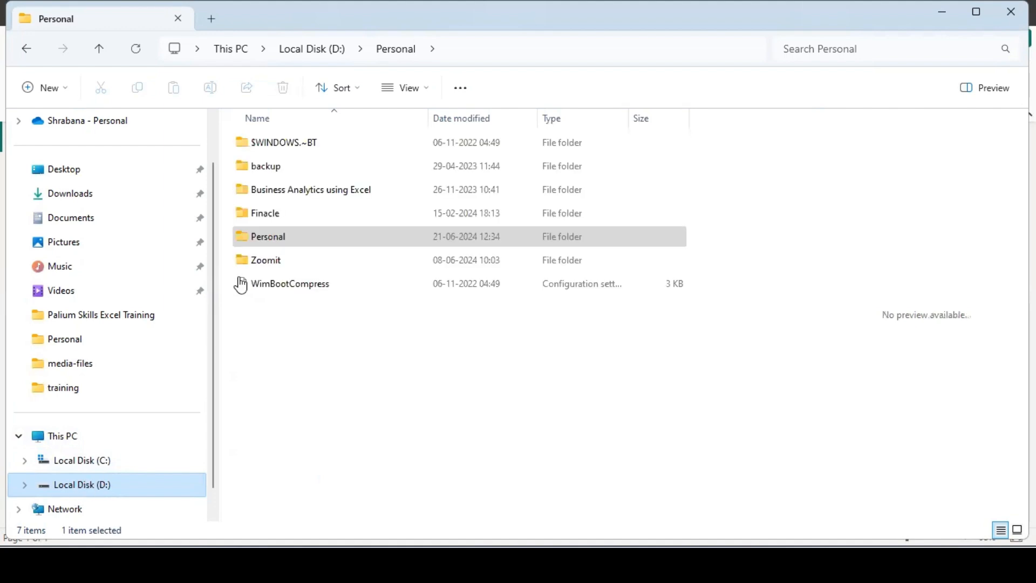
left_click(318, 195)
double_click(318, 195)
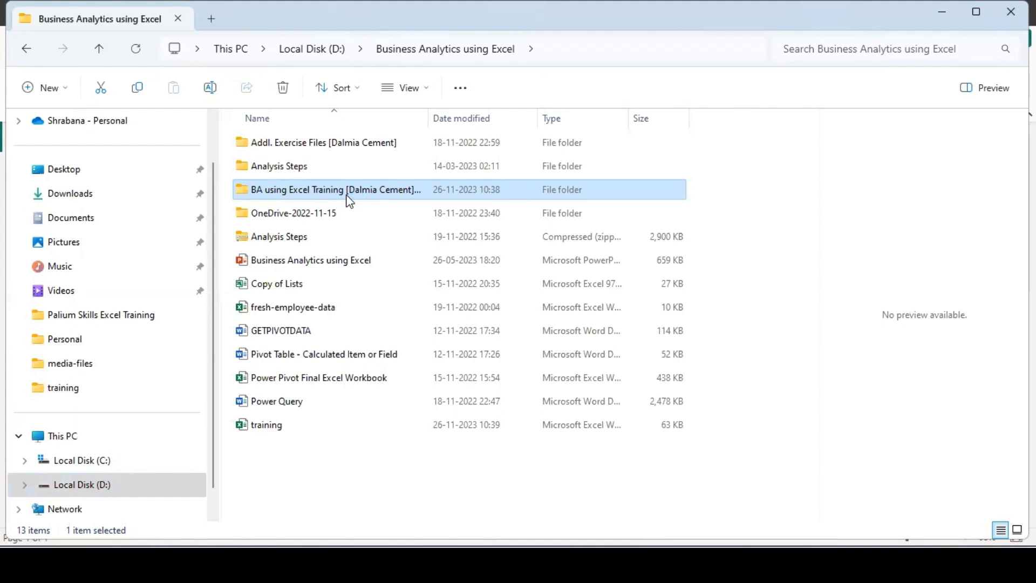
double_click(349, 199)
double_click(334, 335)
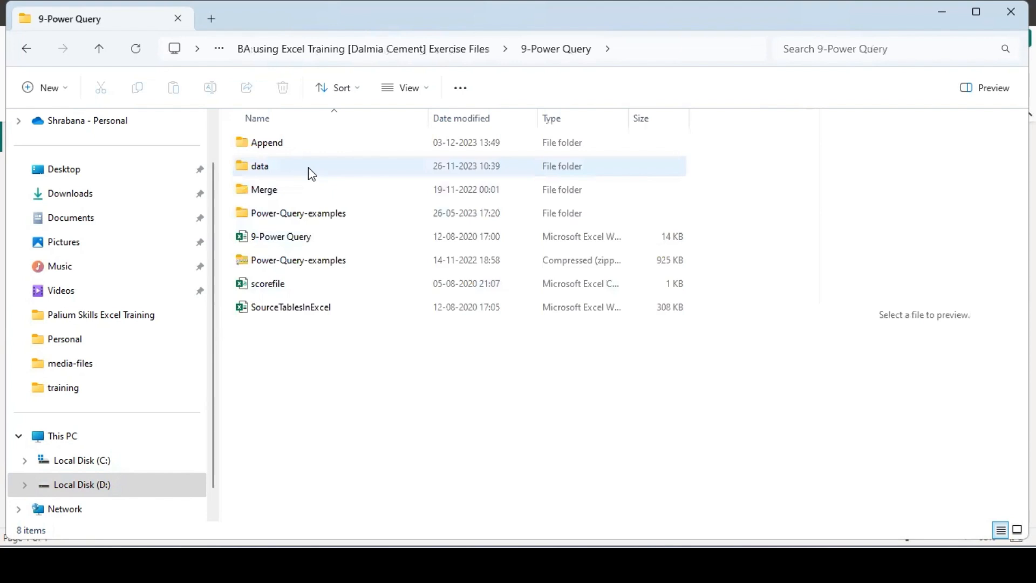
double_click(309, 168)
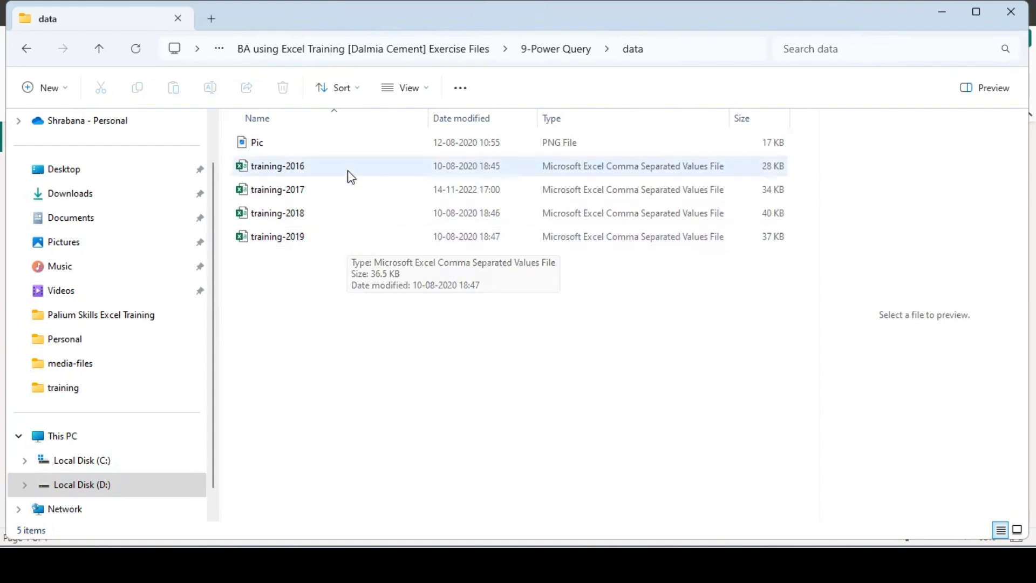
Step: Move the training-2019 CSV file out of the data folder into its parent folder 9-Power Query
left_click(544, 55)
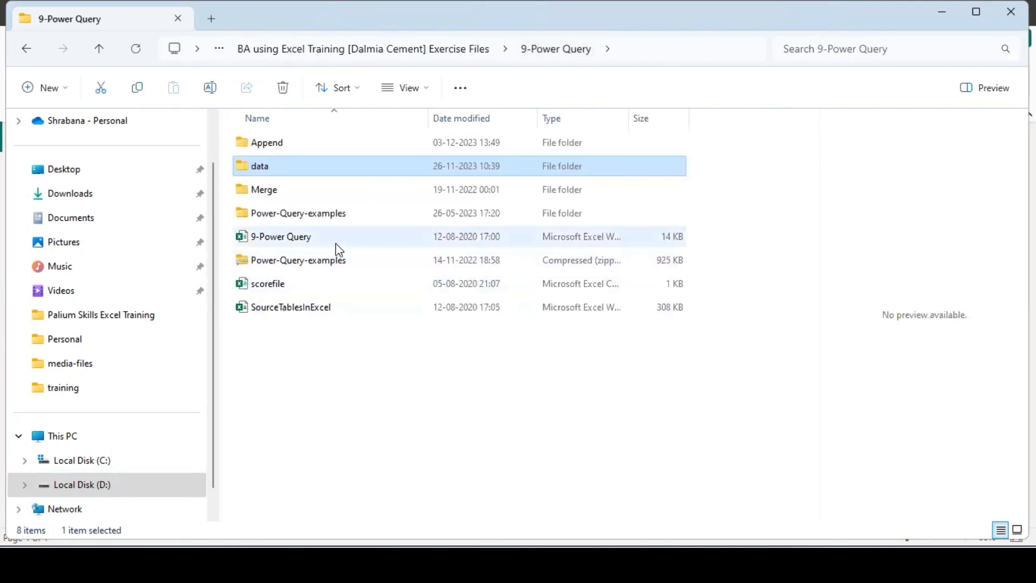
left_click(334, 169)
double_click(354, 169)
left_click(366, 241)
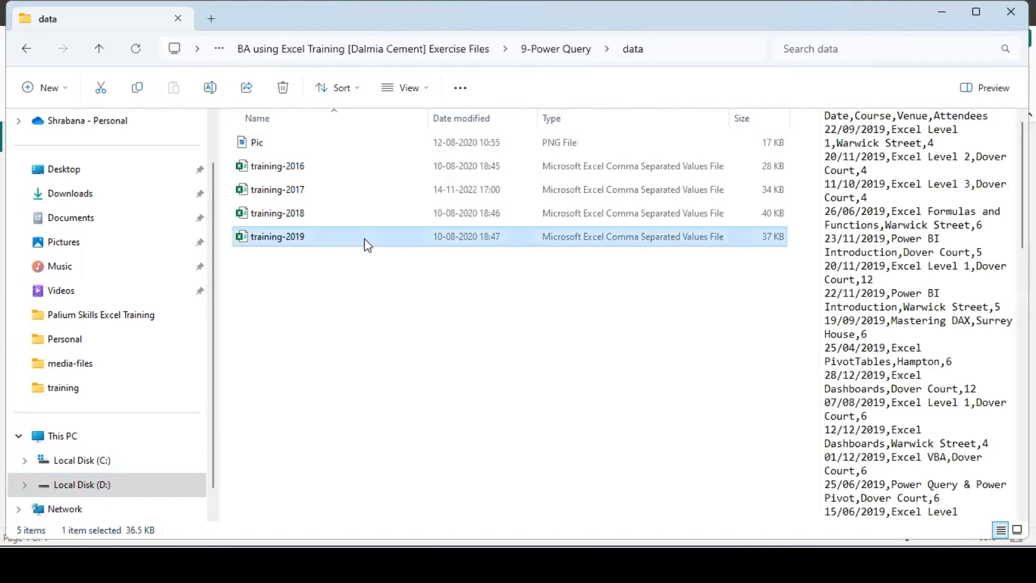
key("ctrl+x")
left_click(543, 49)
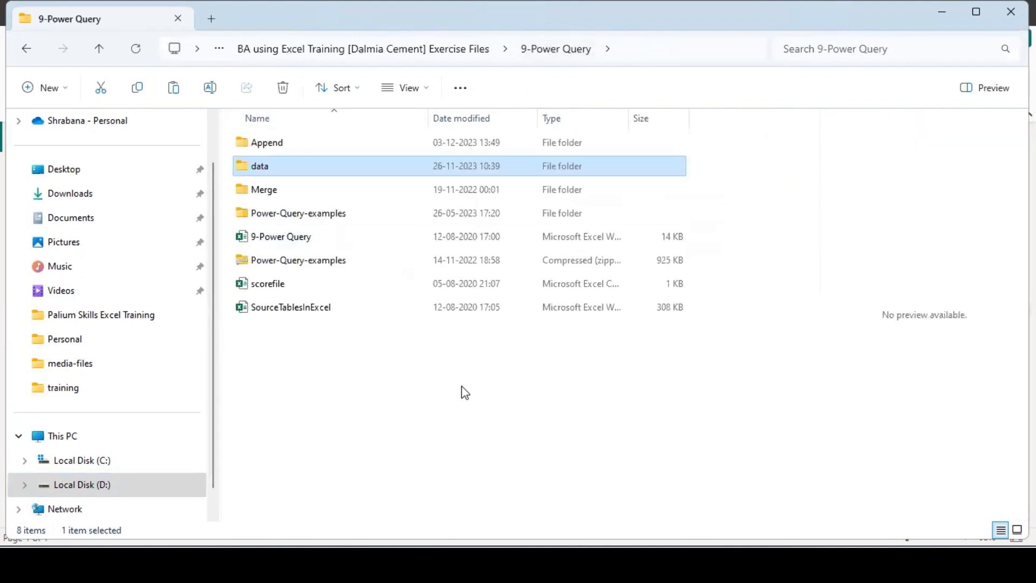
key("ctrl+v")
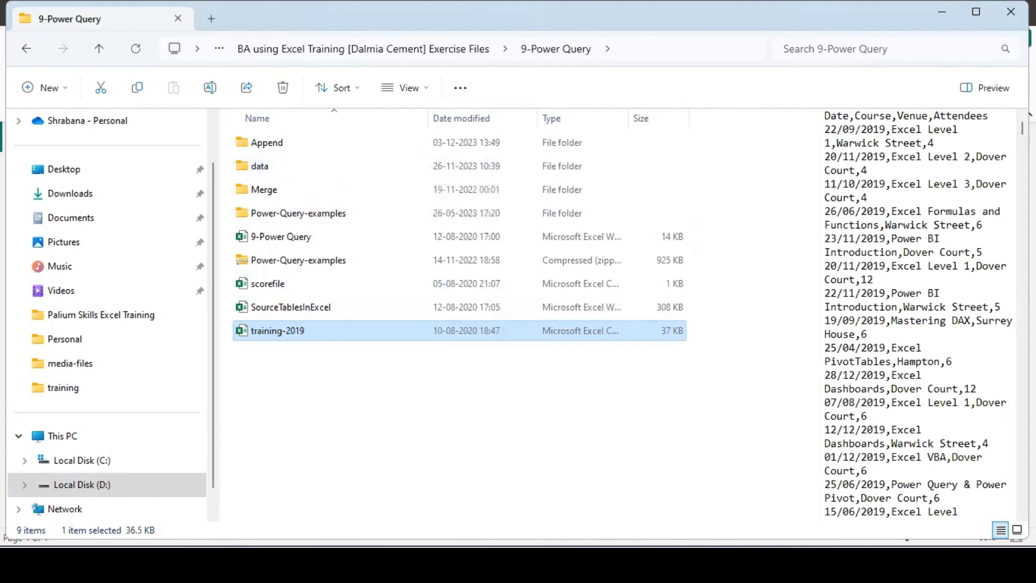
Step: Return to Power BI Desktop and confirm the data folder as the connection's folder path to preview its files
left_click(642, 564)
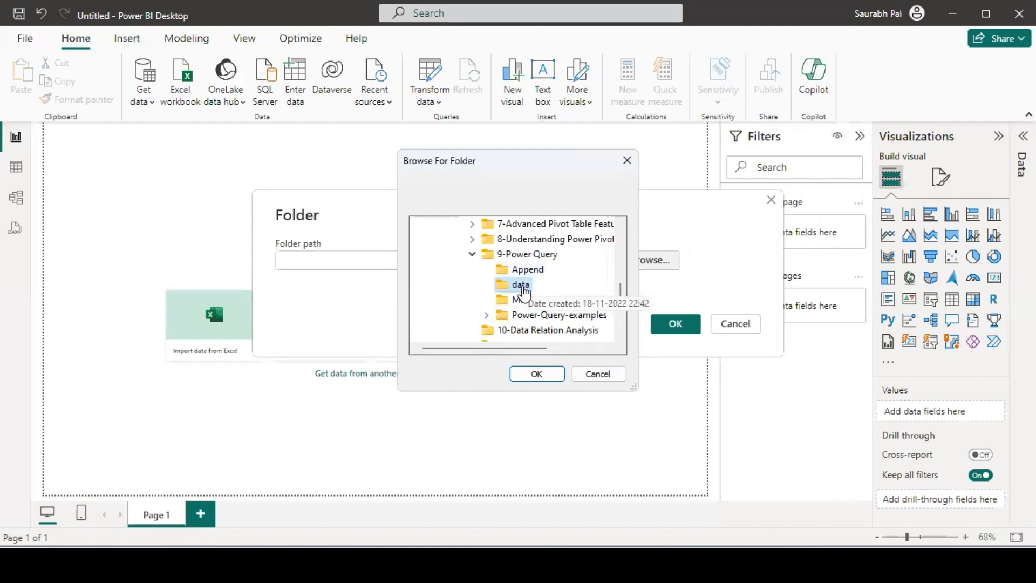
left_click(541, 373)
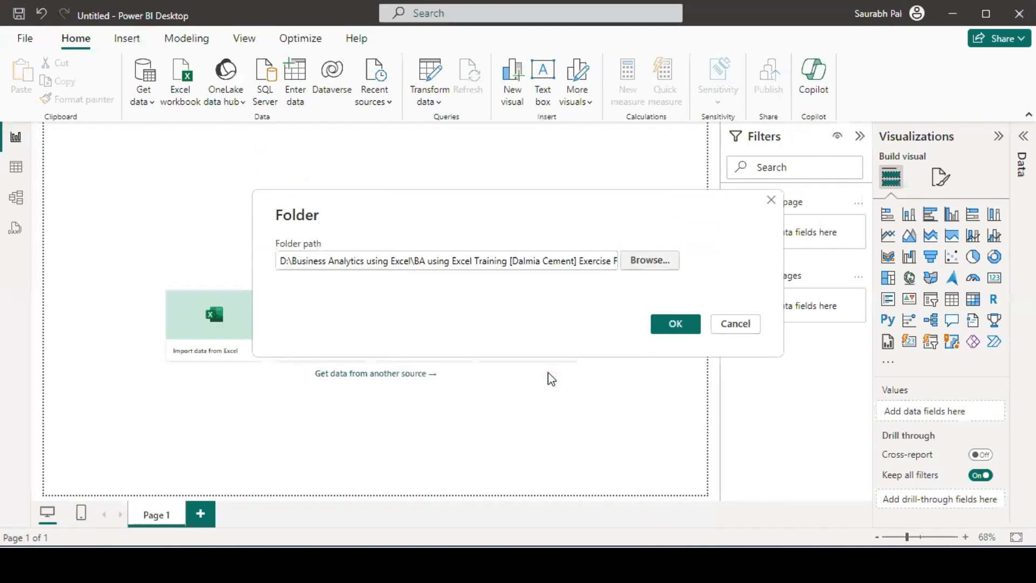
left_click(658, 324)
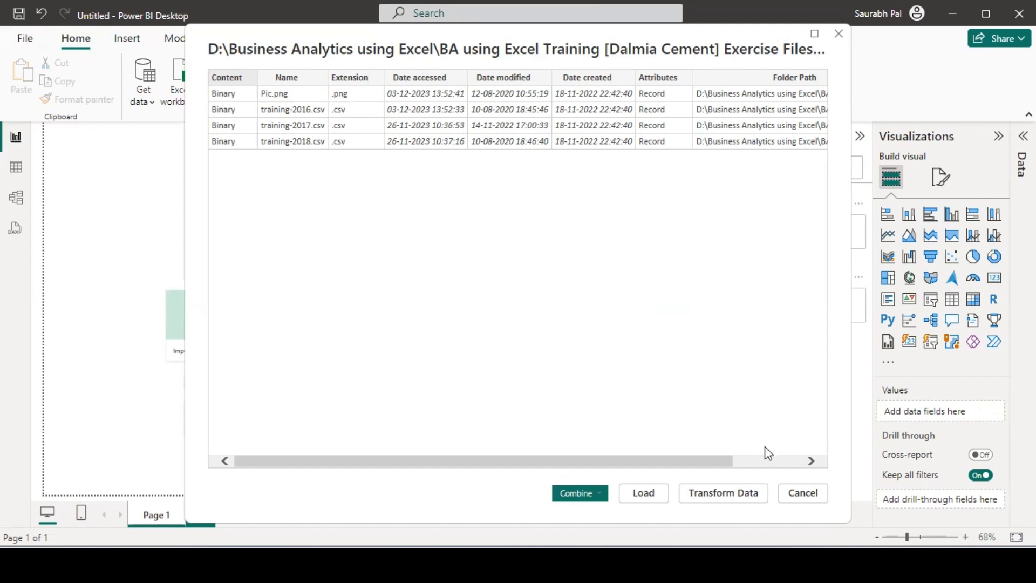
Step: Cancel the folder preview and, in File Explorer, open the data folder inside 9-Power Query to check the Pic file
left_click(796, 494)
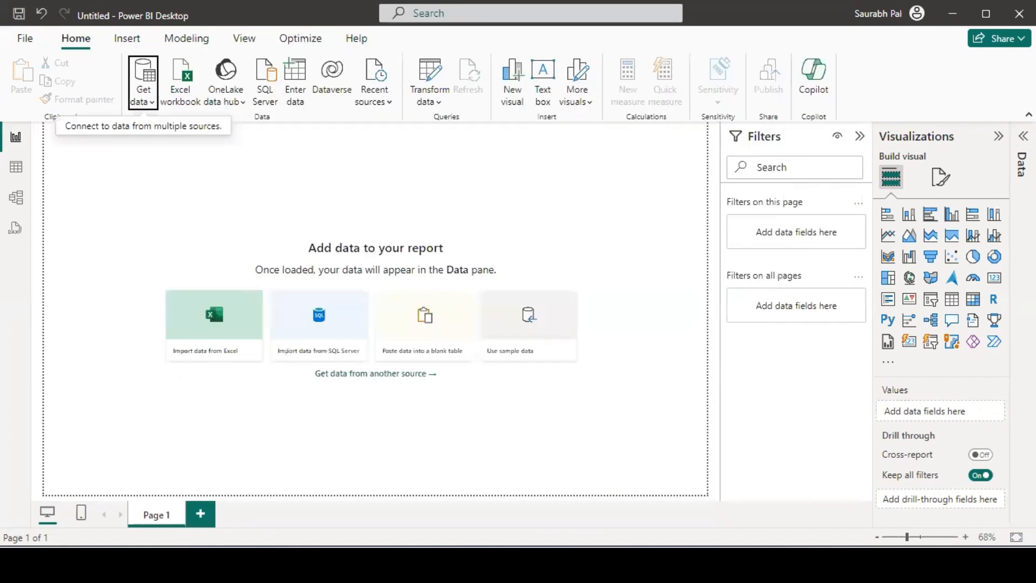
mouse_move(264, 535)
left_click(211, 482)
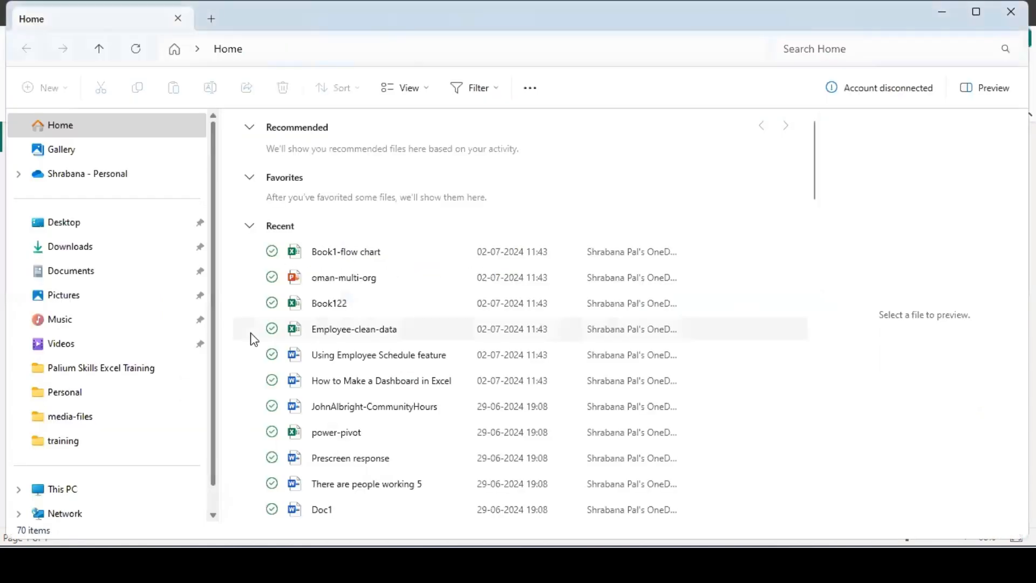
mouse_move(263, 535)
left_click(330, 500)
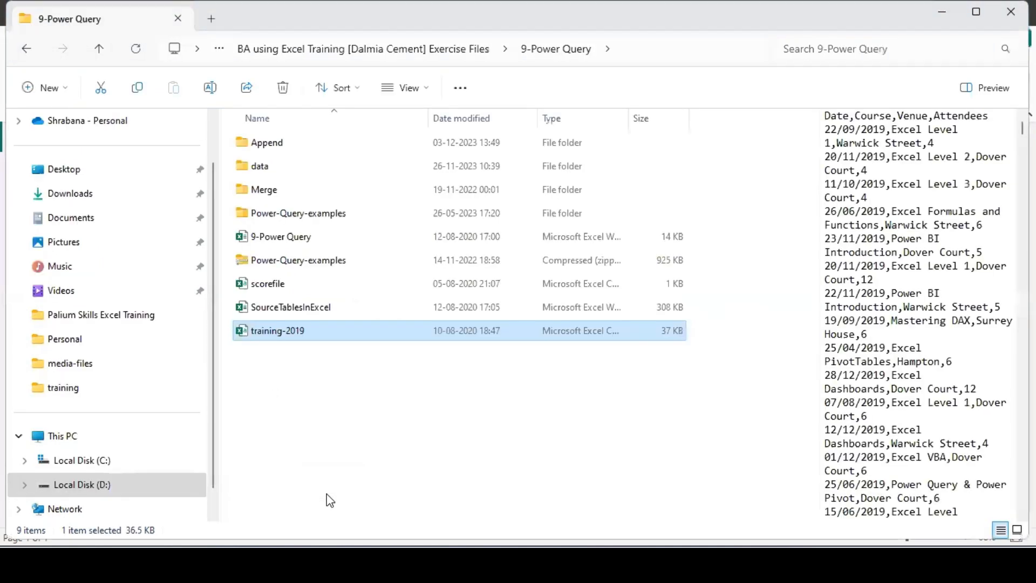
left_click(326, 166)
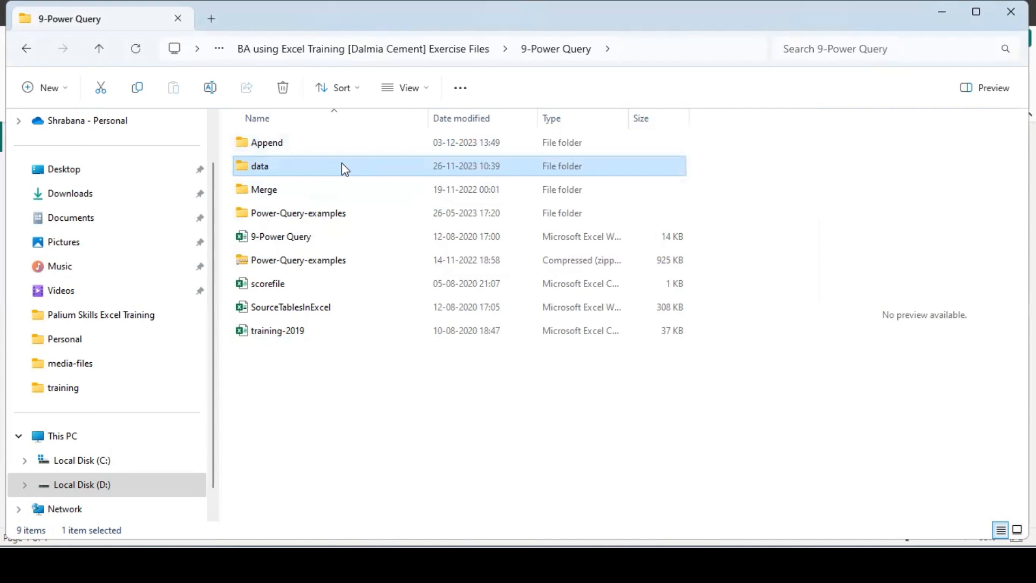
double_click(340, 164)
left_click(339, 146)
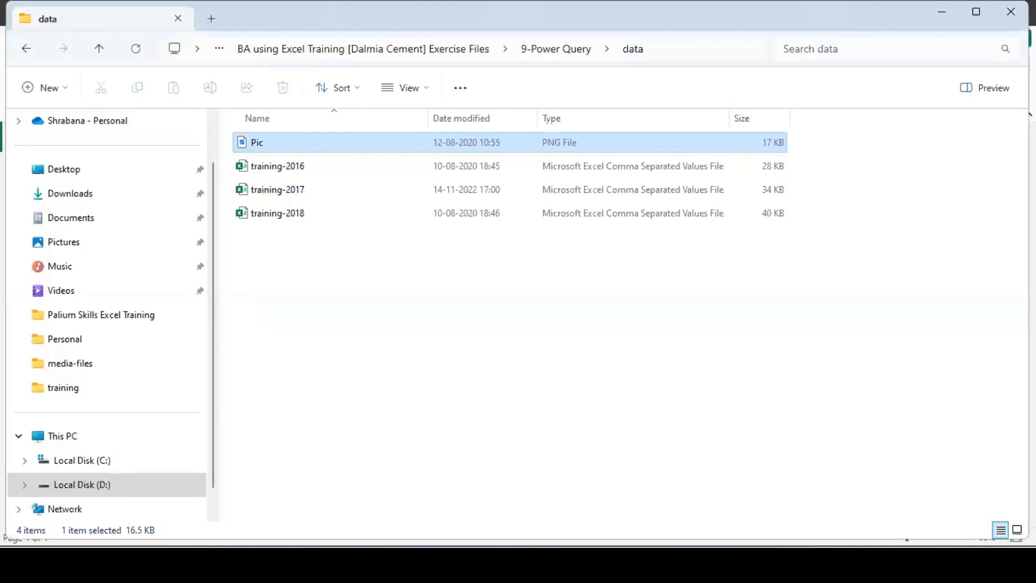
Step: Switch back to Power BI Desktop and start a new data connection of the Folder type
key("super+e")
mouse_move(675, 540)
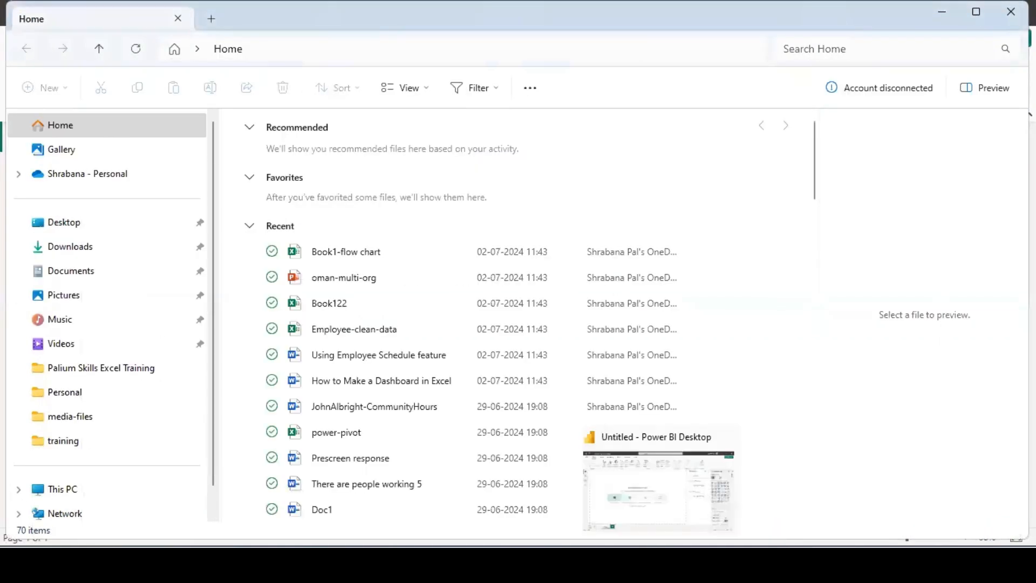
left_click(680, 507)
mouse_move(658, 564)
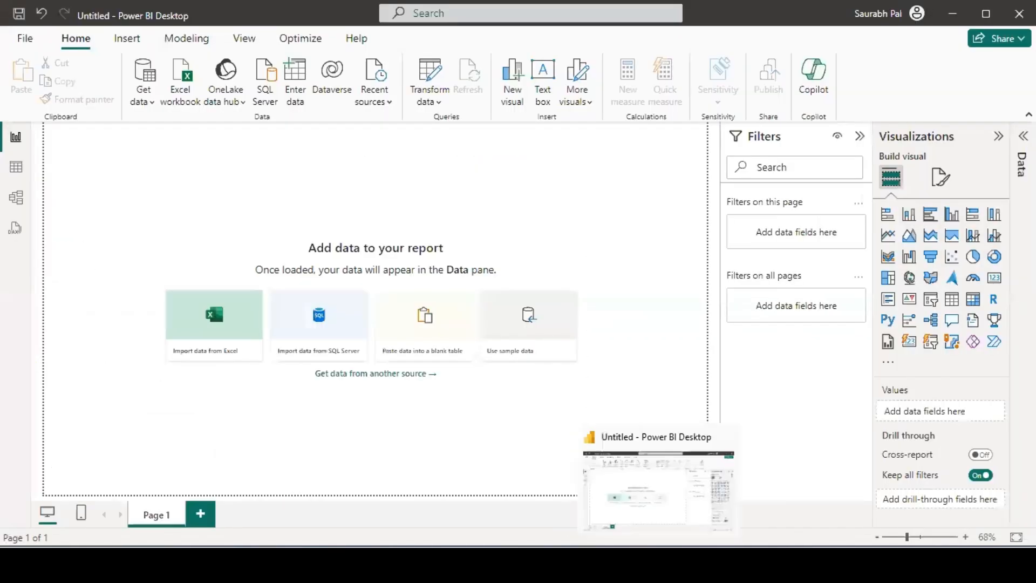
left_click(659, 490)
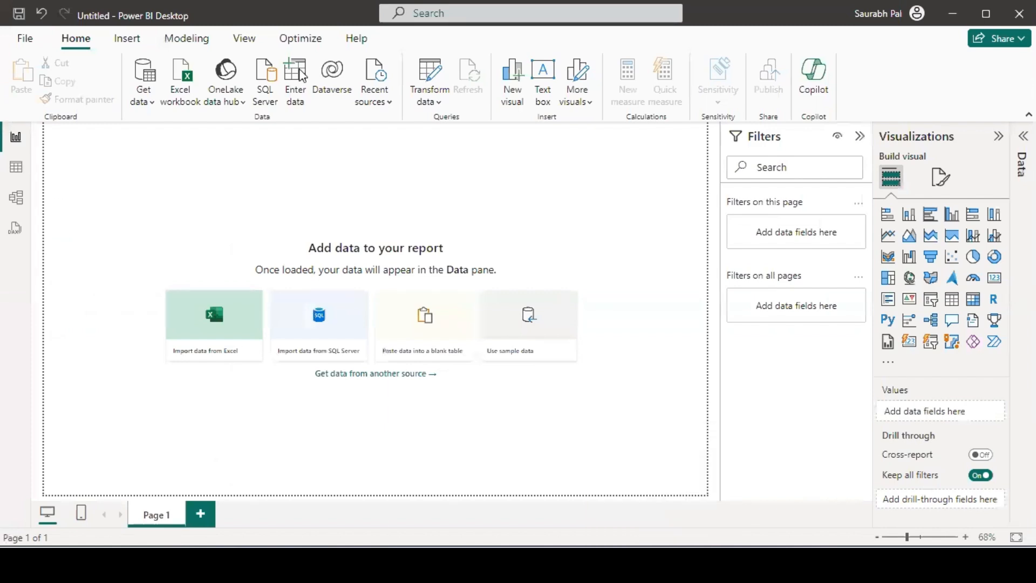
left_click(142, 101)
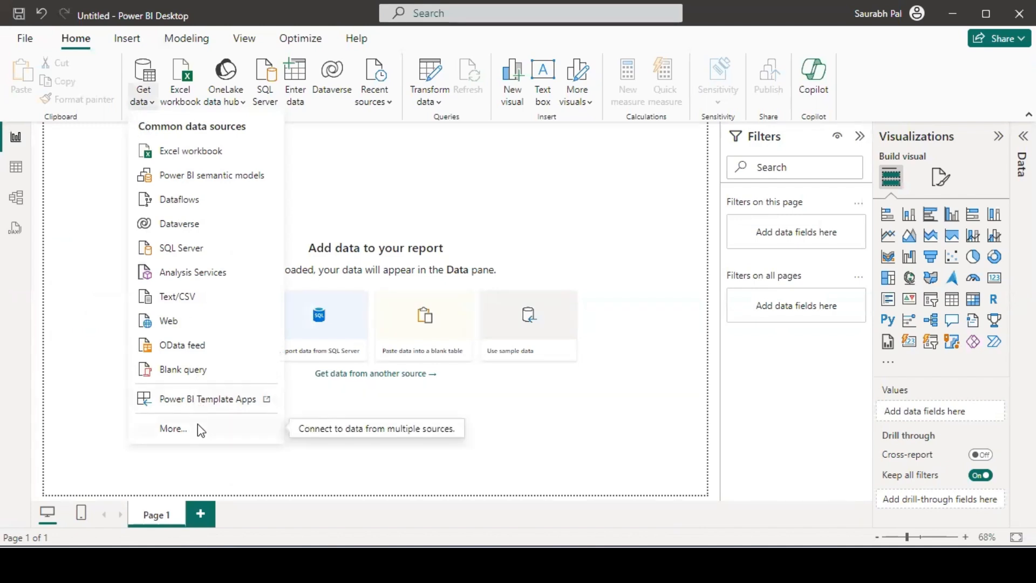
left_click(180, 426)
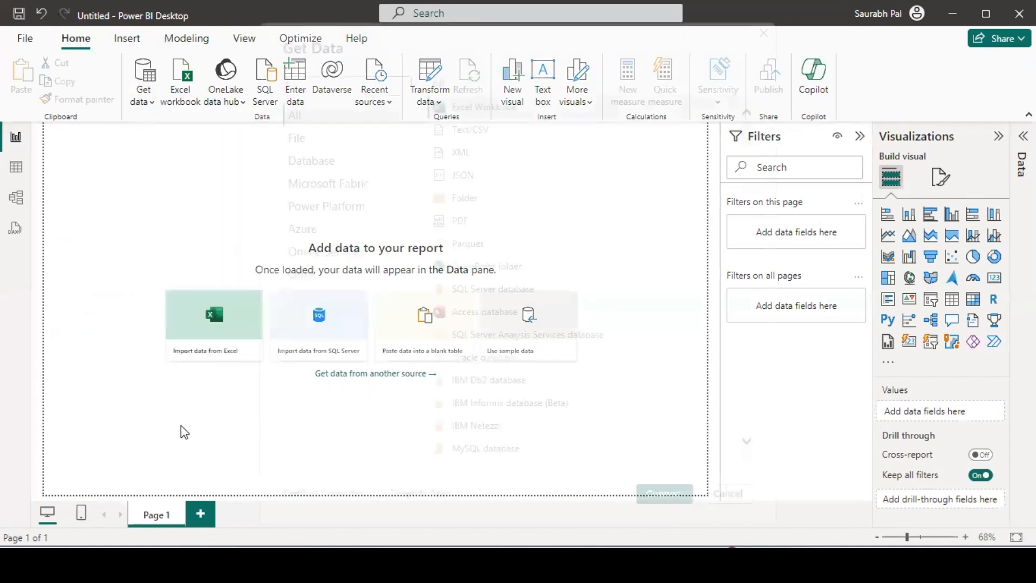
left_click(460, 202)
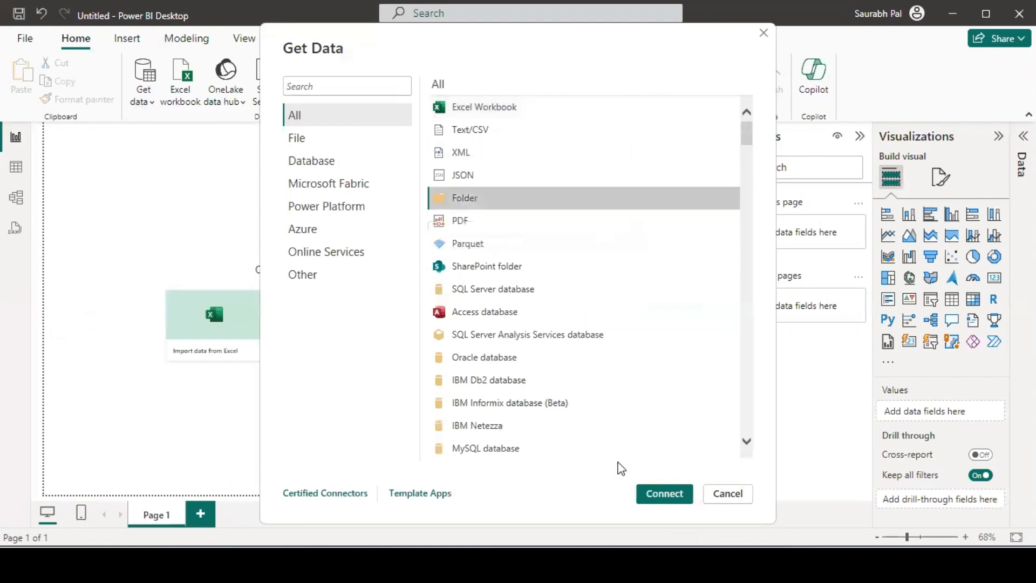
left_click(665, 493)
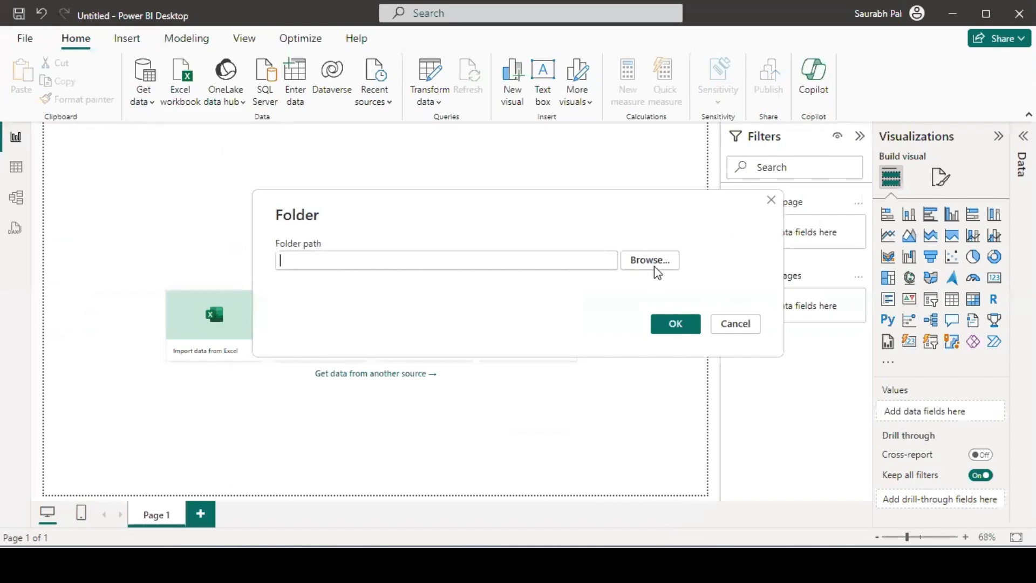
Step: Browse for the folder path, expanding drive D:, Business Analytics using Excel and its BA using Excel Training subfolder
left_click(655, 262)
left_click(619, 318)
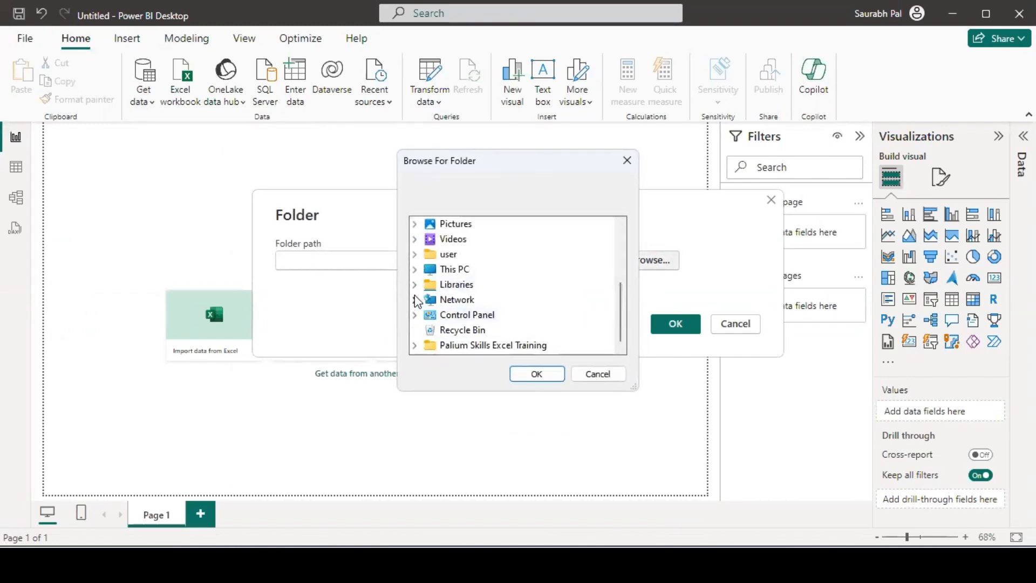
left_click(415, 269)
left_click(429, 299)
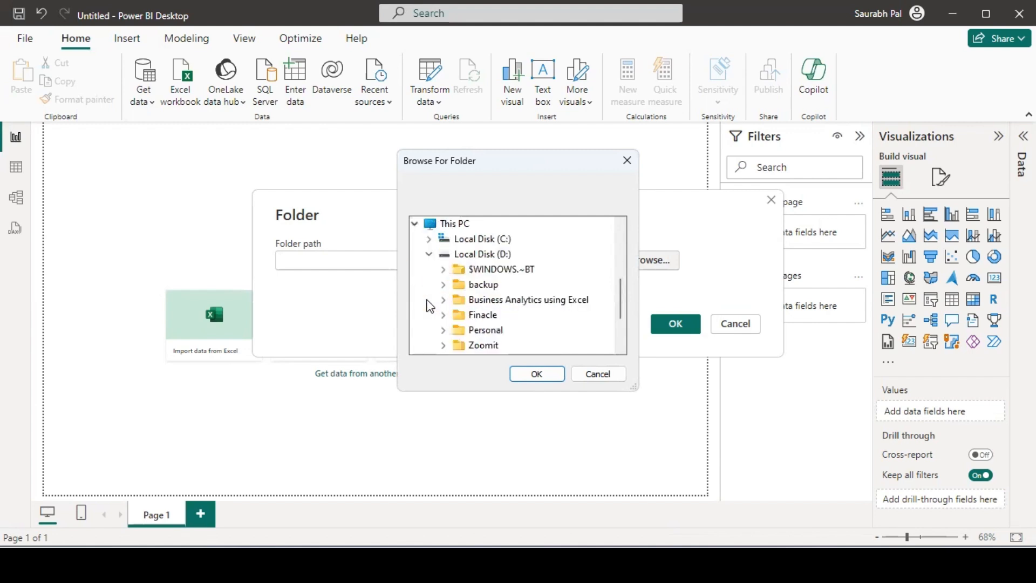
double_click(494, 301)
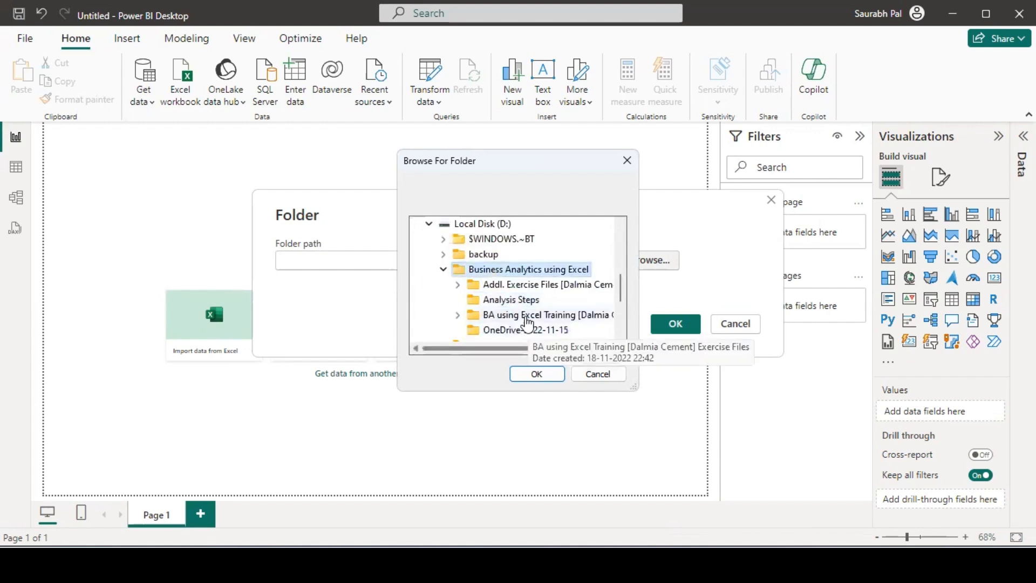
left_click(458, 315)
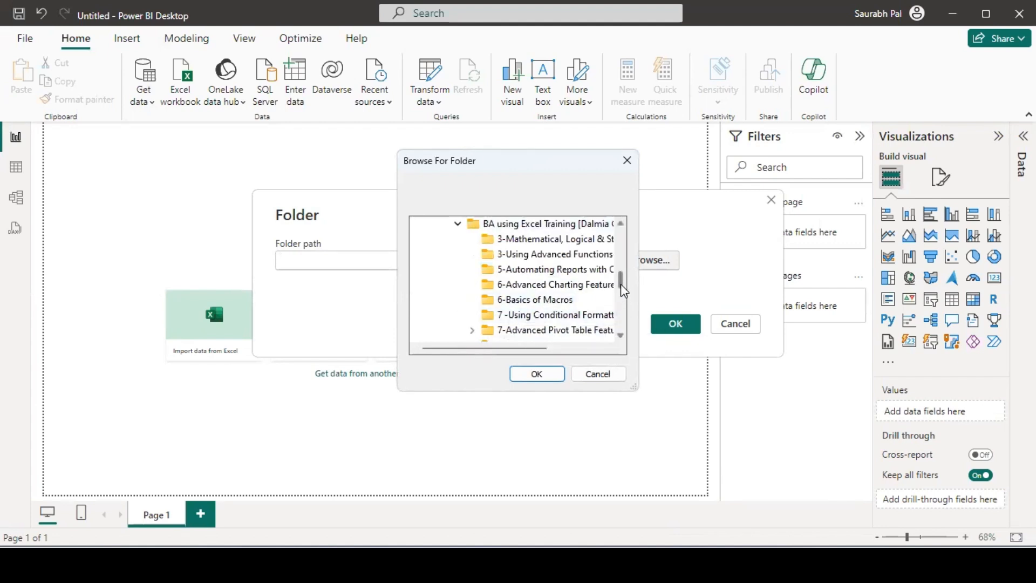
Step: Set the data folder under 9-Power Query as the folder path and open its file list for transformation in Power Query Editor
left_click_drag(620, 284, 623, 295)
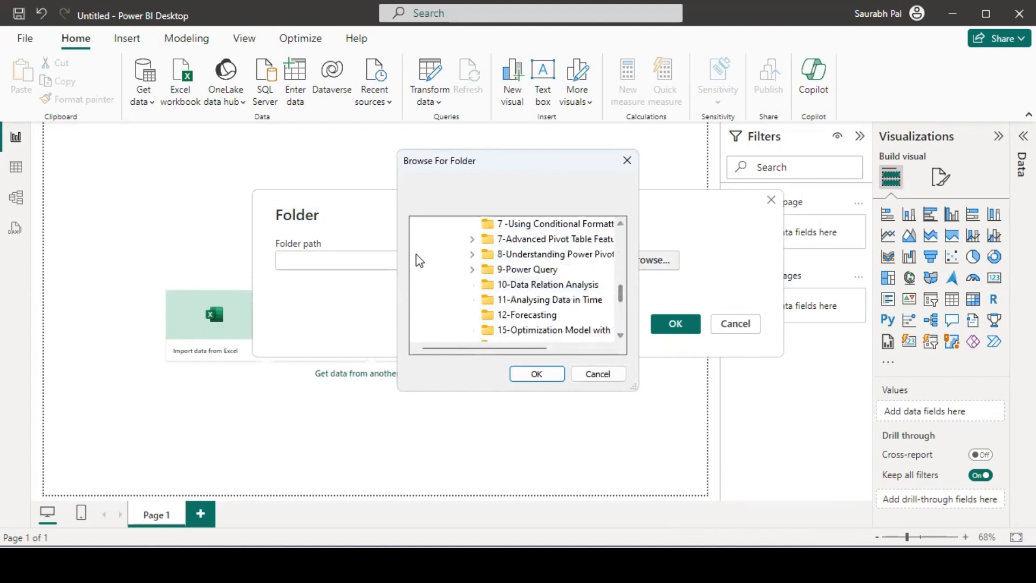
left_click(468, 269)
left_click(504, 300)
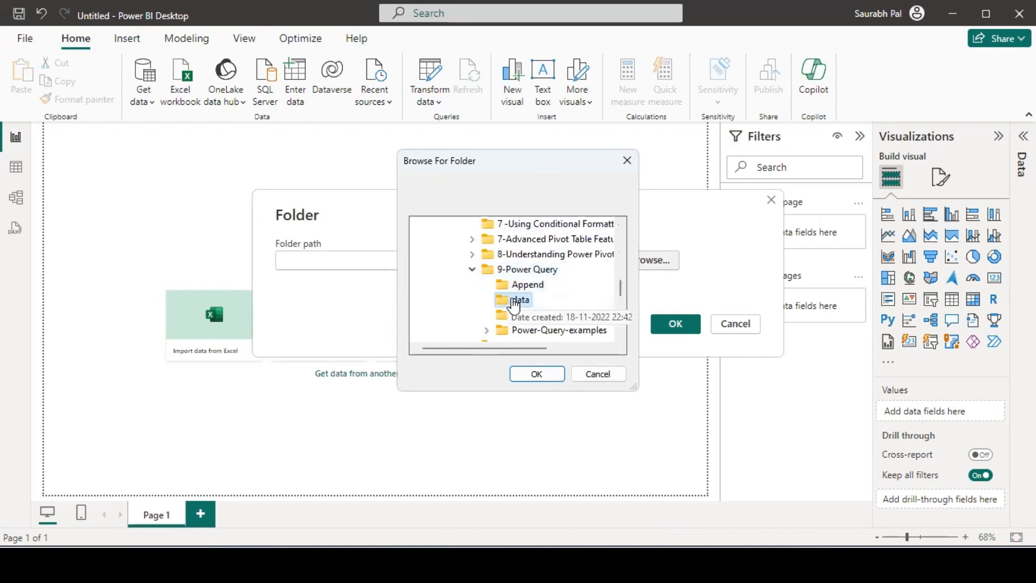
left_click(537, 377)
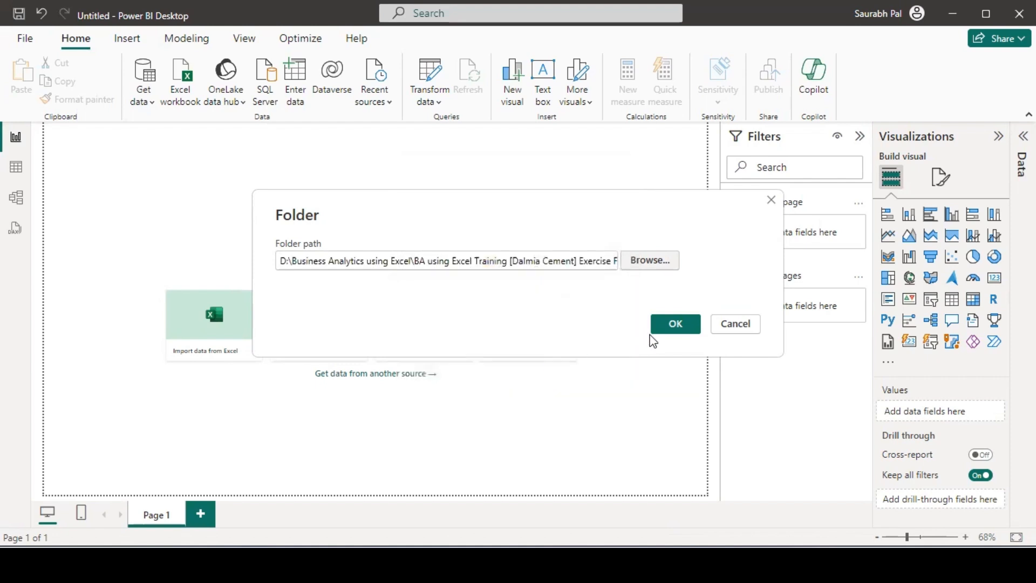
left_click(668, 324)
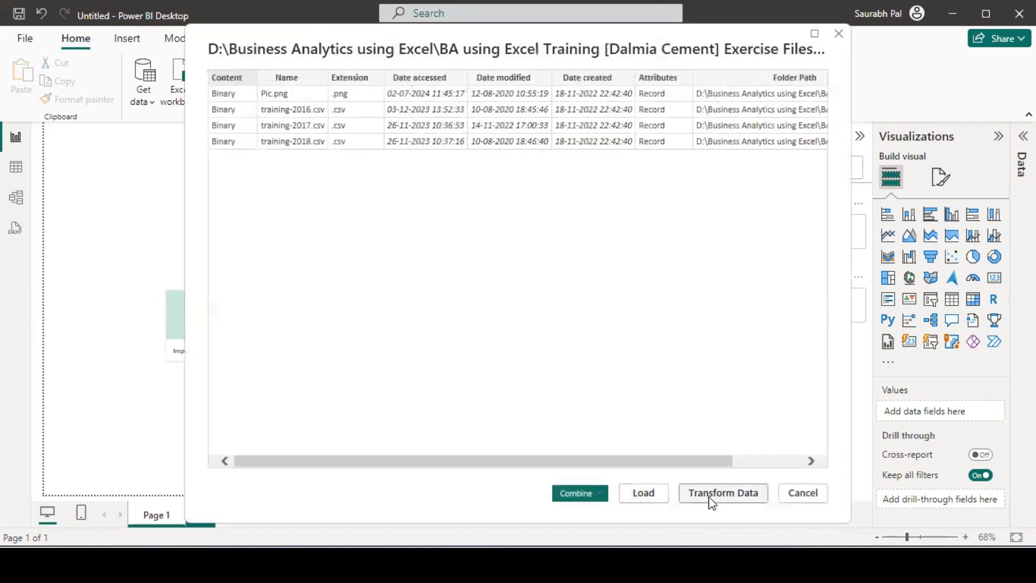
left_click(714, 497)
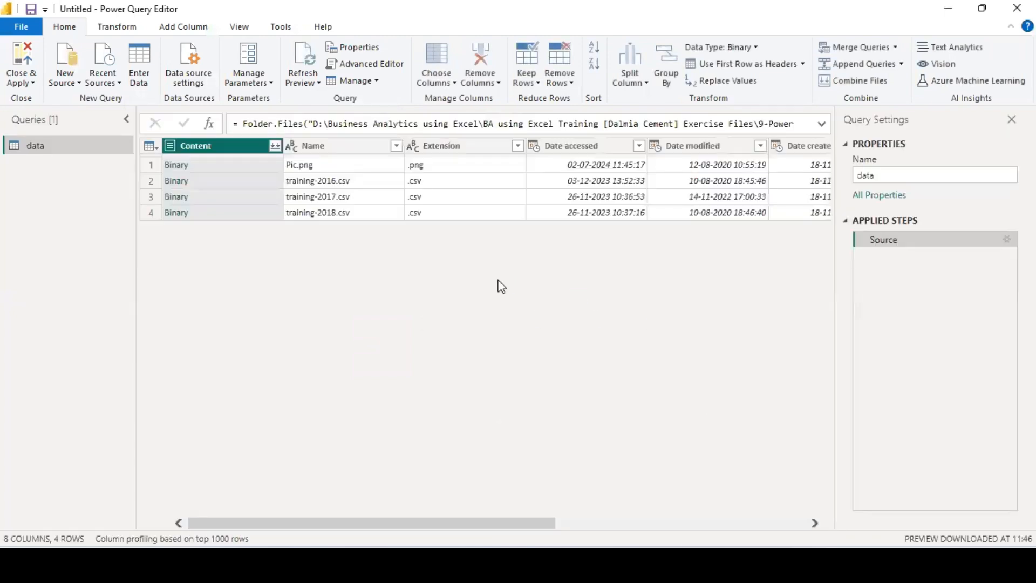
Step: Remove the top 1 row, the Pic.png entry, from the data query so only CSV files are kept
left_click(428, 170)
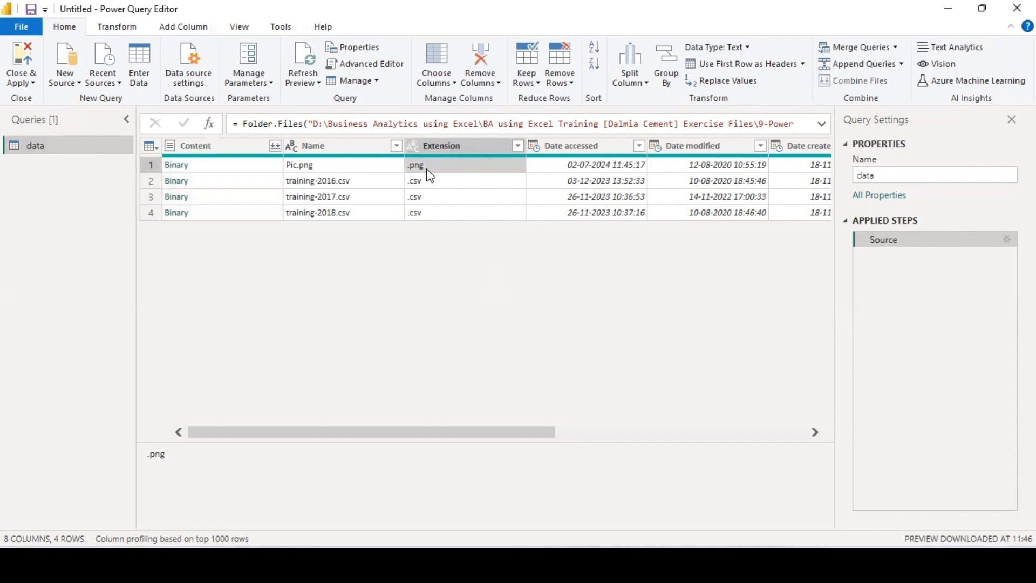
left_click(565, 83)
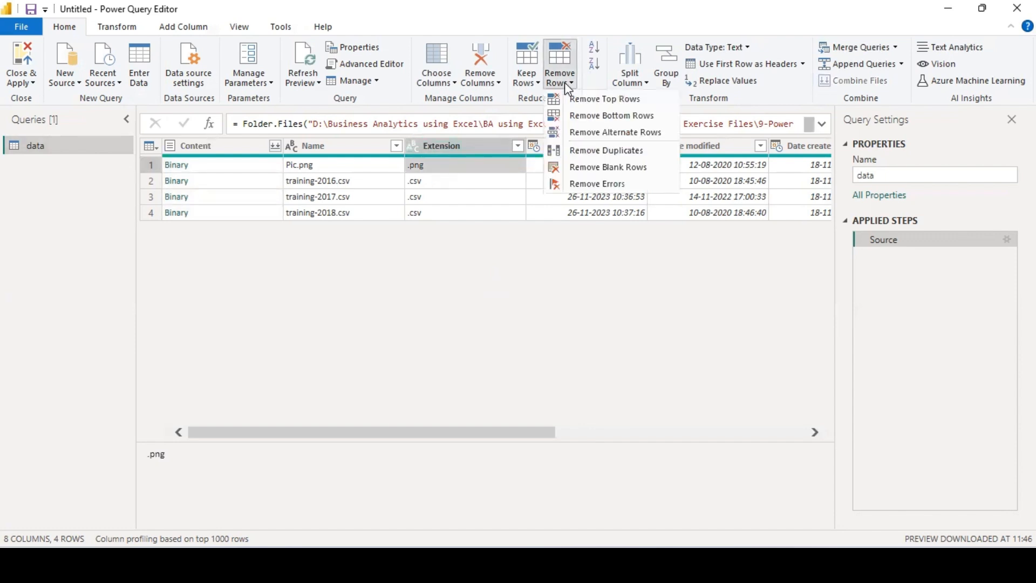
left_click(623, 98)
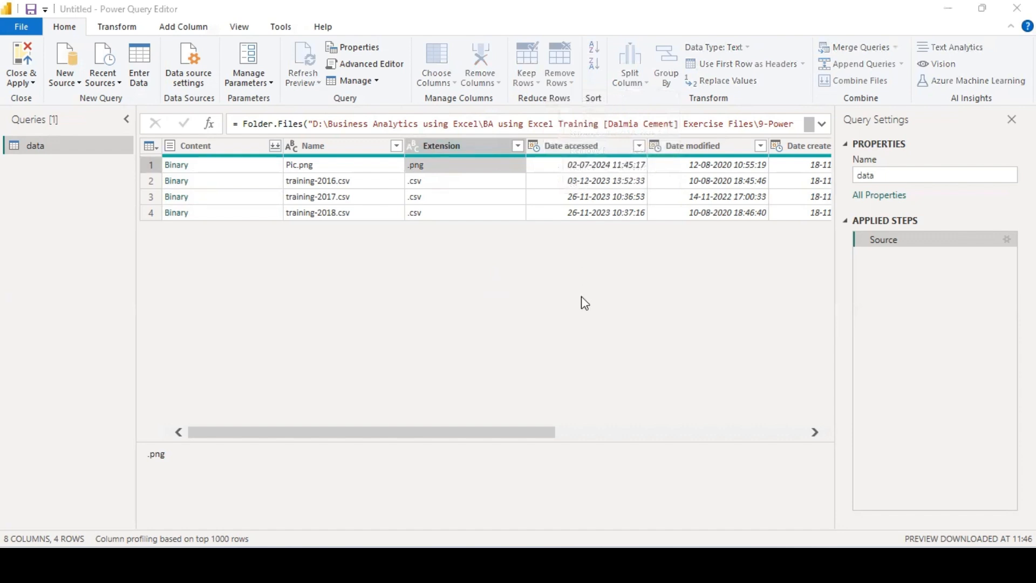
type("1")
left_click(679, 319)
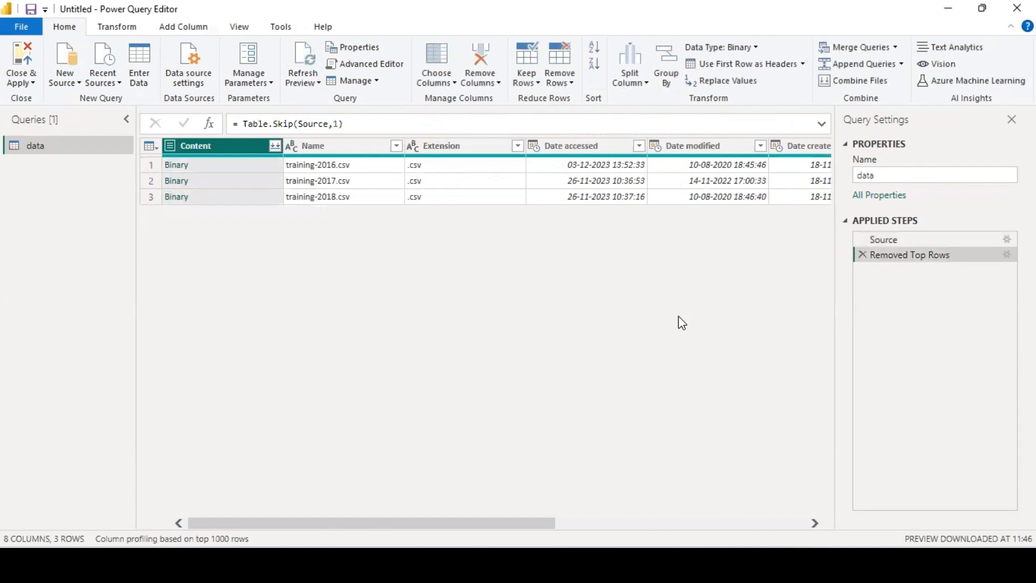
Step: Examine the complete list of fields that the Attributes column can be expanded into, and cancel without expanding it
left_click(608, 525)
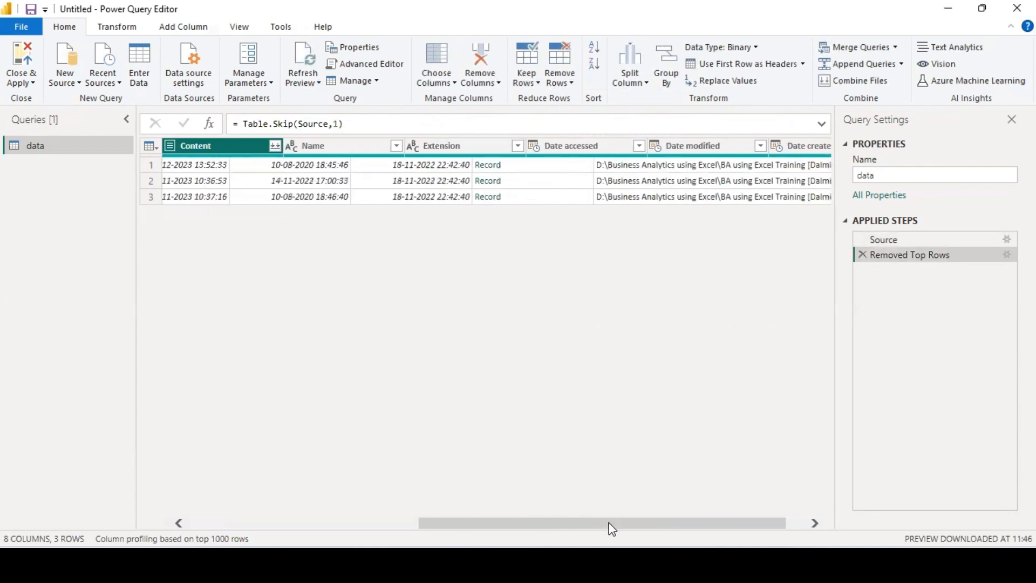
left_click_drag(611, 528, 575, 527)
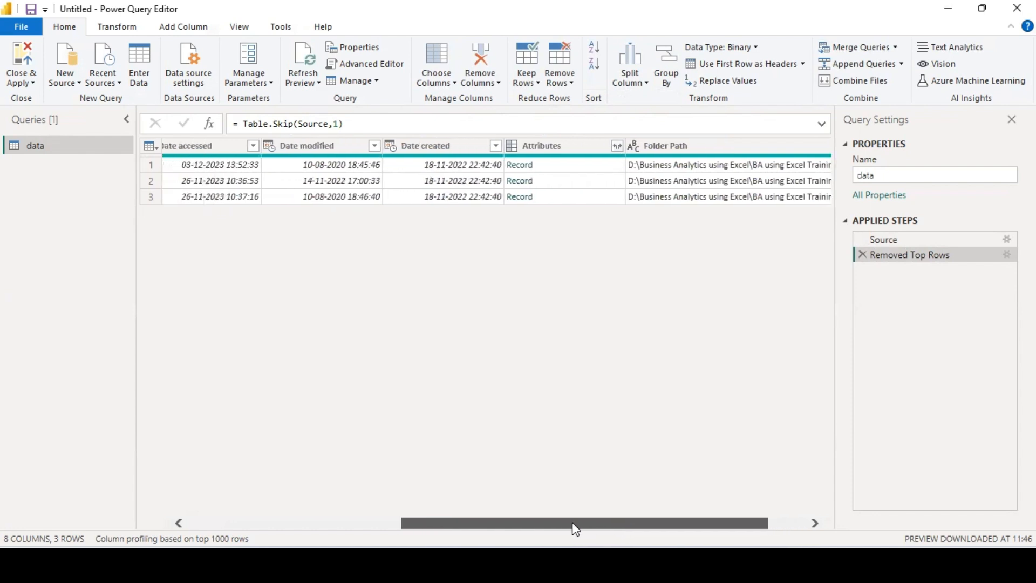
left_click(614, 147)
left_click(614, 146)
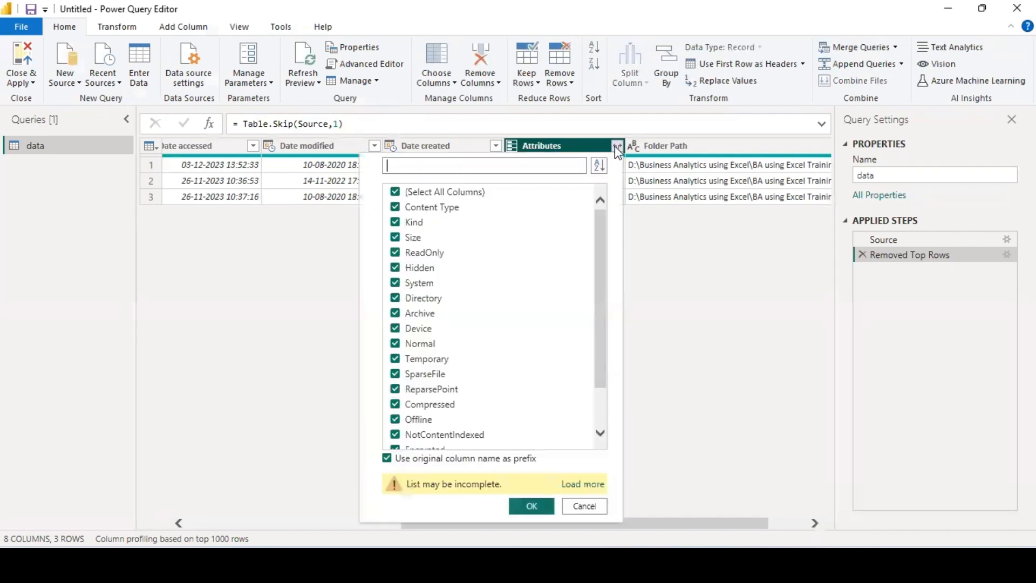
left_click_drag(600, 224, 594, 342)
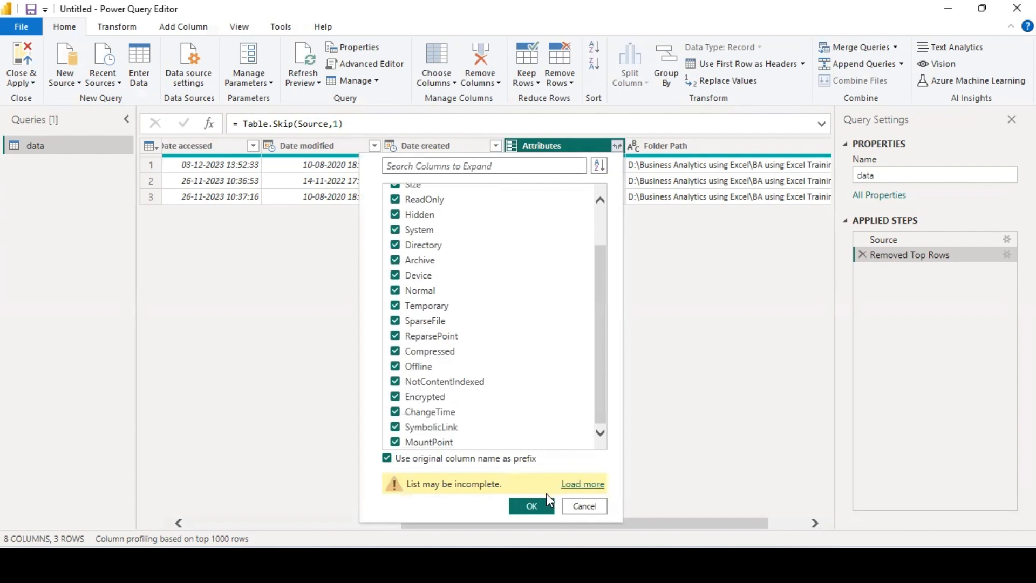
left_click(589, 489)
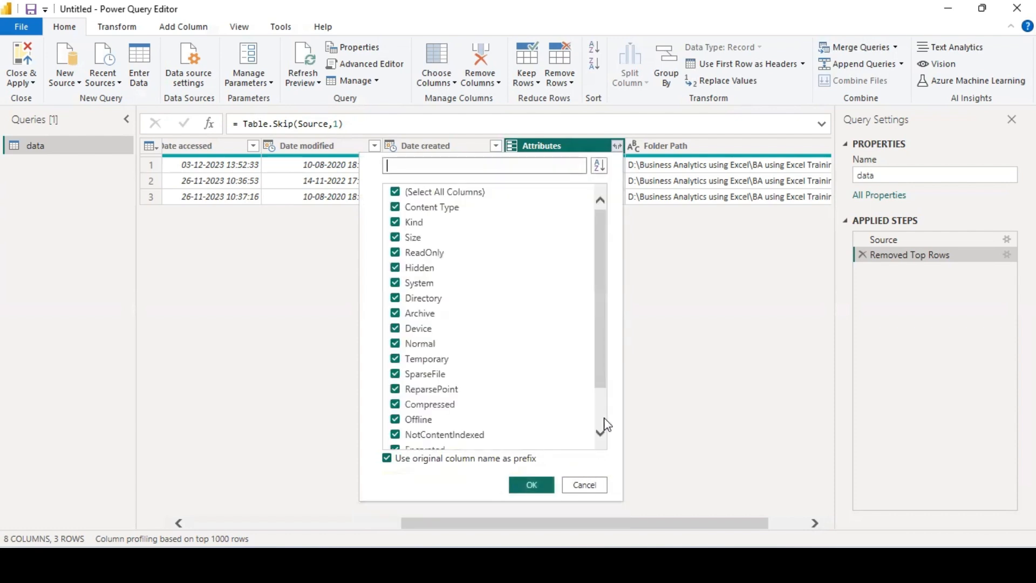
scroll(607, 425, "down", 3)
left_click(590, 486)
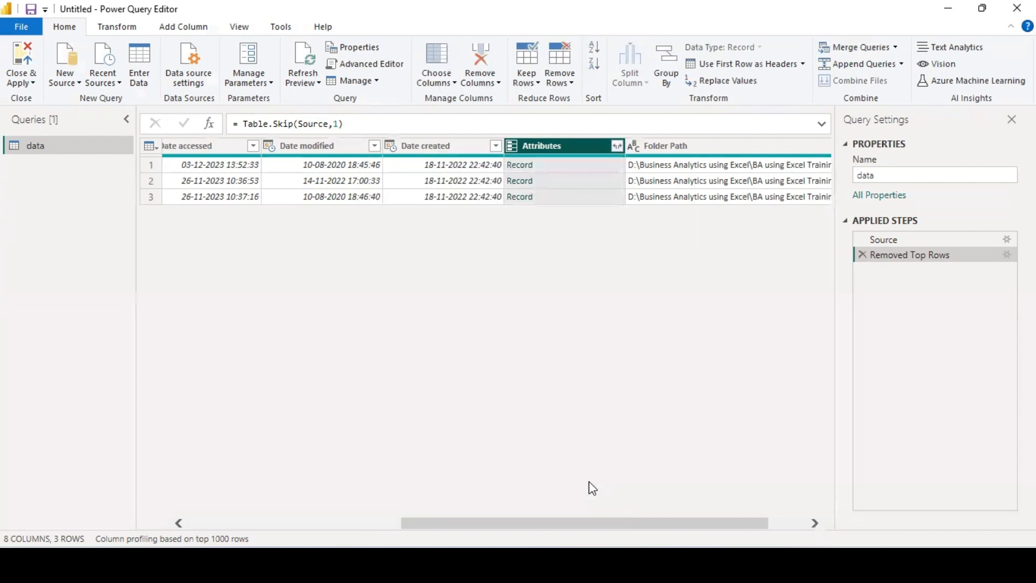
Step: Combine the files in the Content column using training-2016.csv as the sample file with the Comma delimiter
left_click(286, 525)
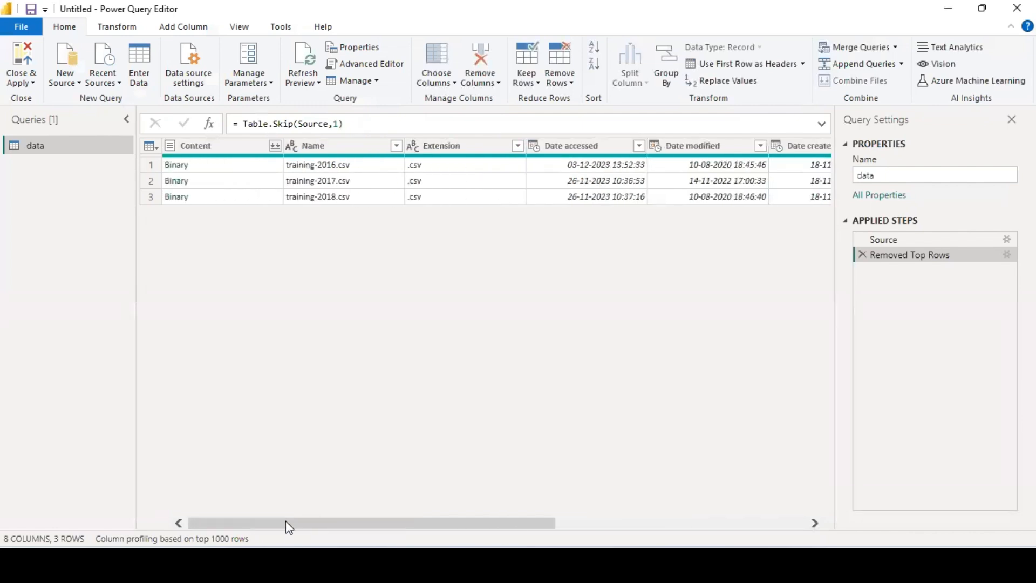
left_click(280, 146)
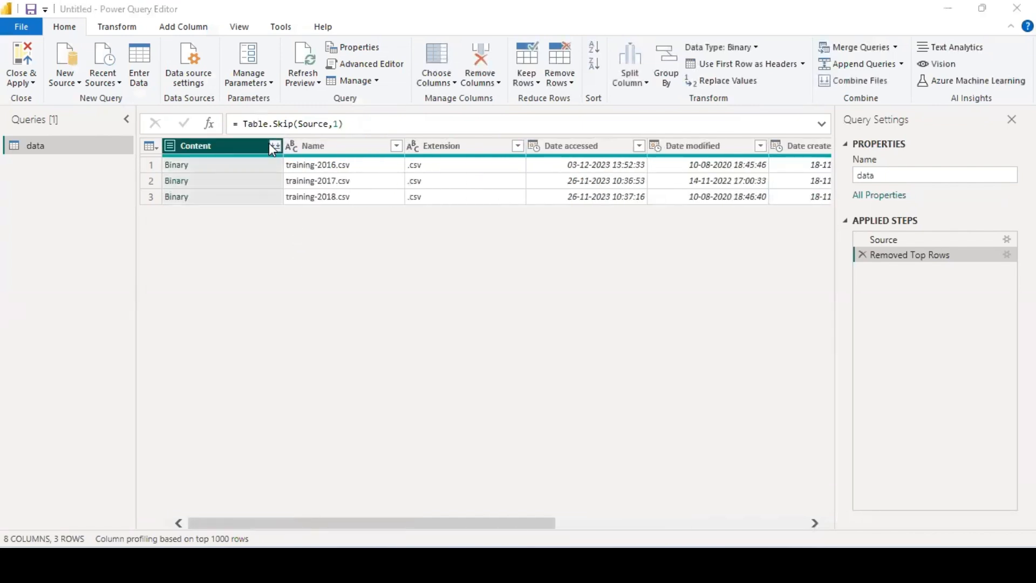
left_click(275, 145)
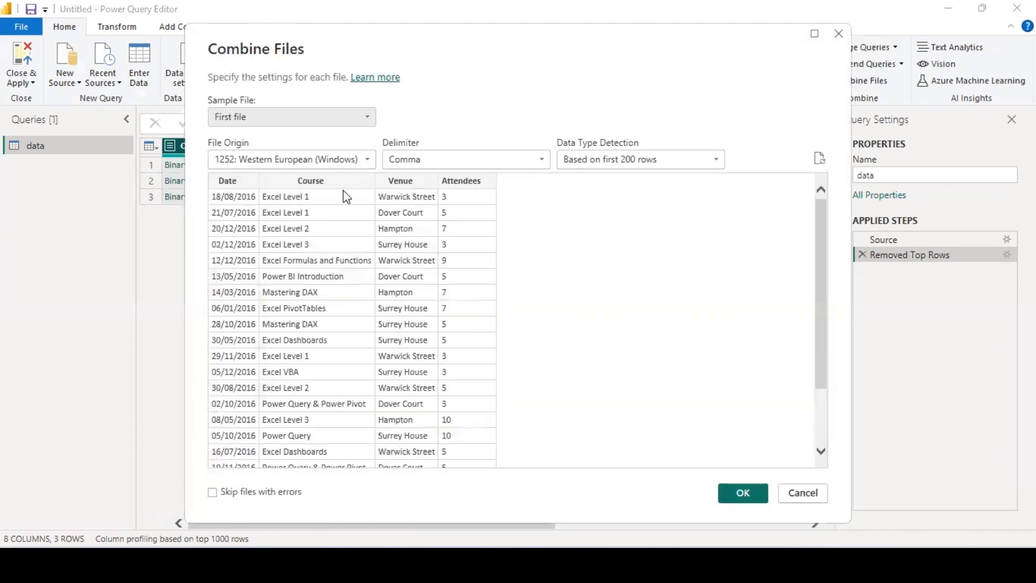
left_click_drag(828, 232, 804, 227)
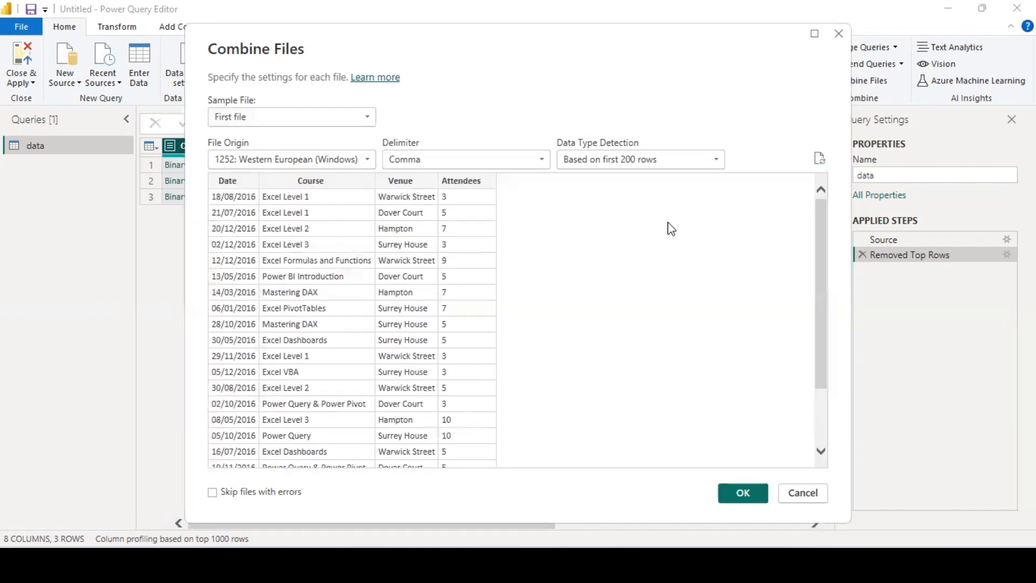
left_click(346, 128)
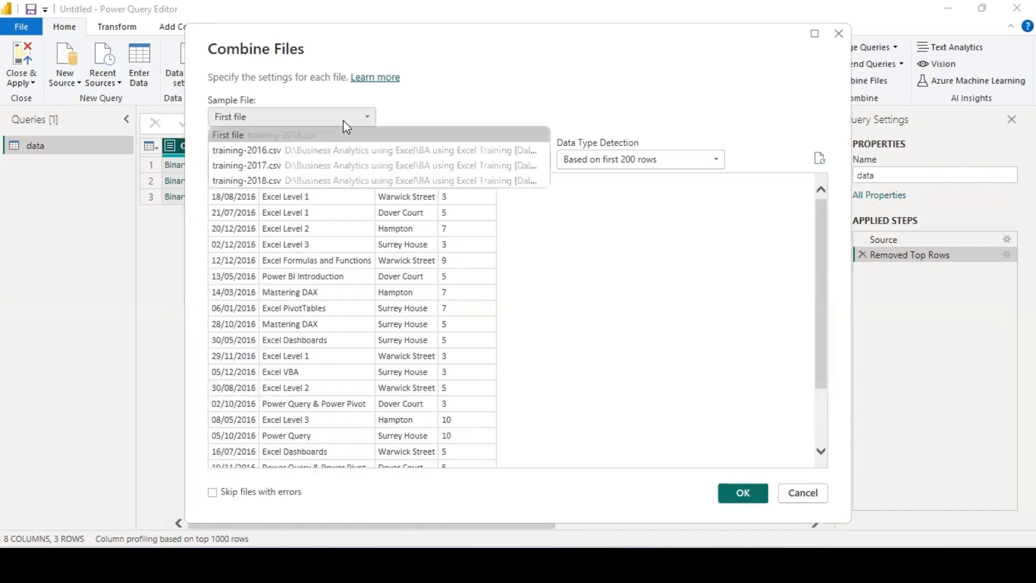
left_click(343, 153)
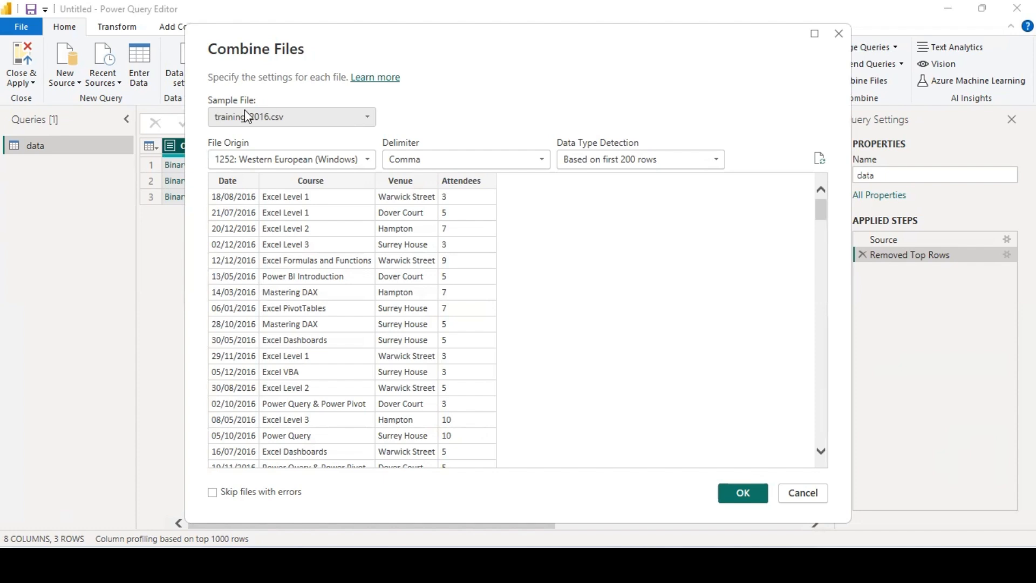
left_click(754, 493)
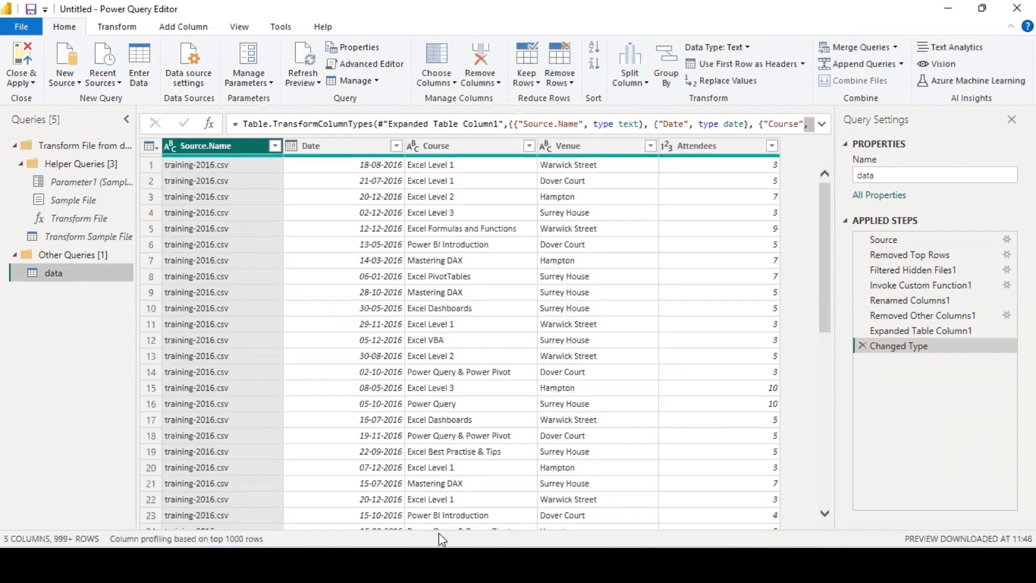
Step: Load the complete list of source files in the Source.Name filter and apply it with every file selected
left_click_drag(822, 260, 831, 542)
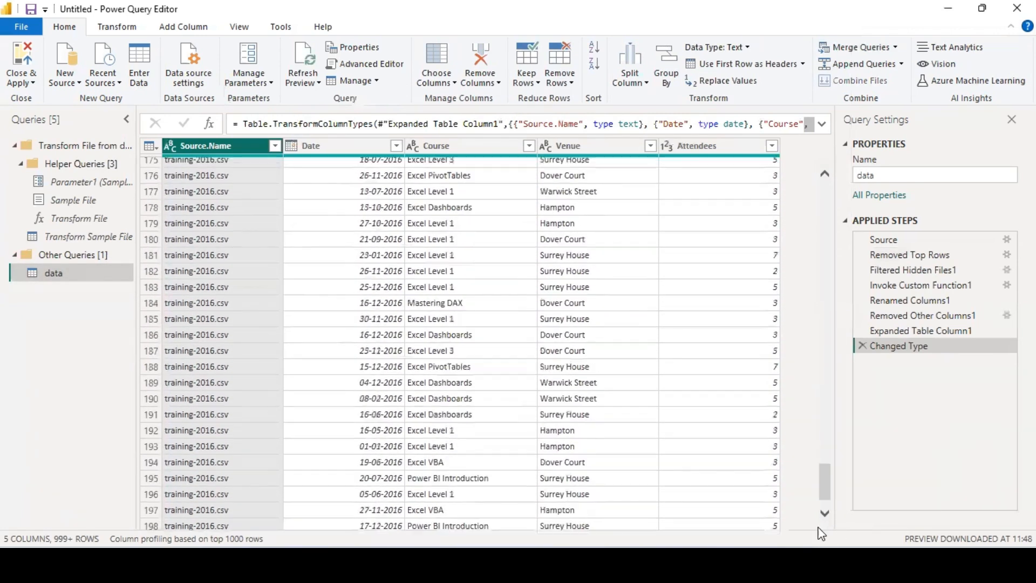
left_click(276, 146)
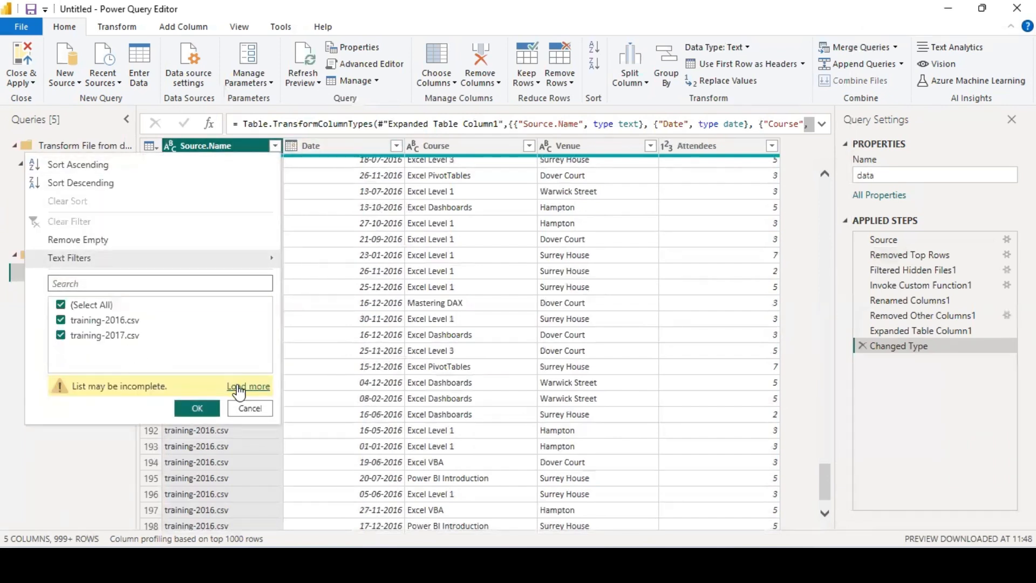
left_click(238, 387)
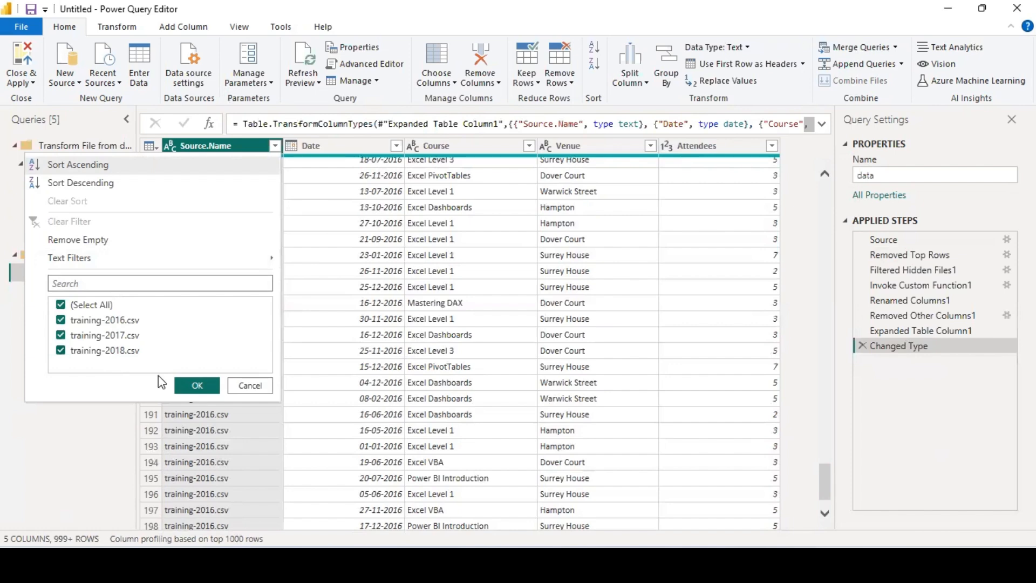
left_click(196, 386)
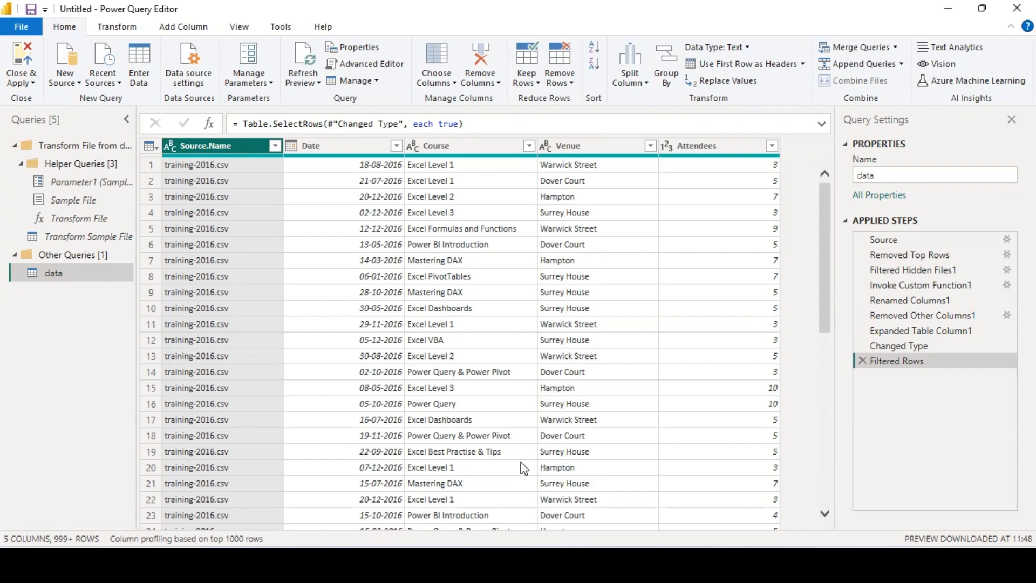
Step: Close Power Query Editor applying the queries, discard all pending query changes and cancel the load
left_click(25, 59)
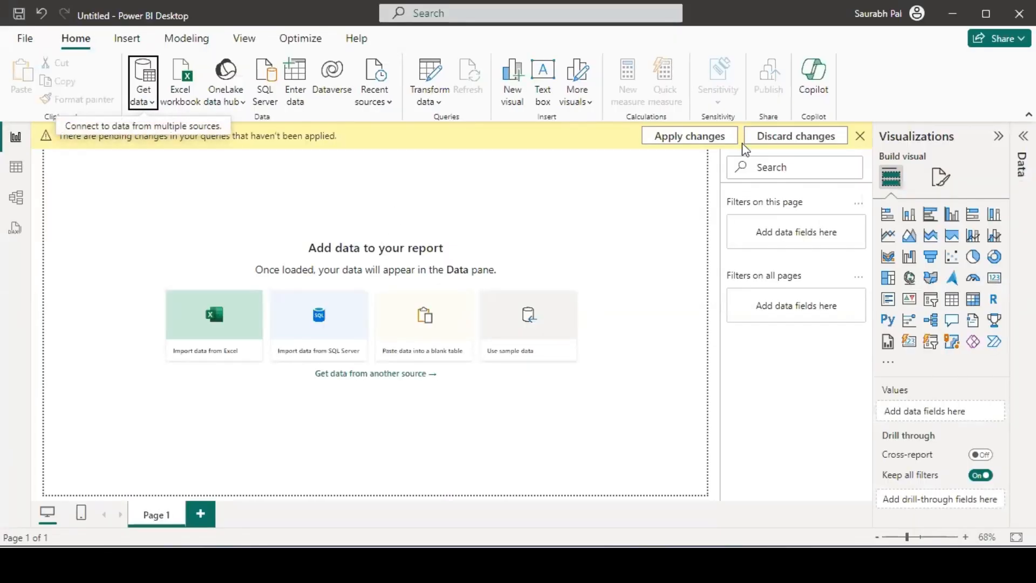
left_click(782, 141)
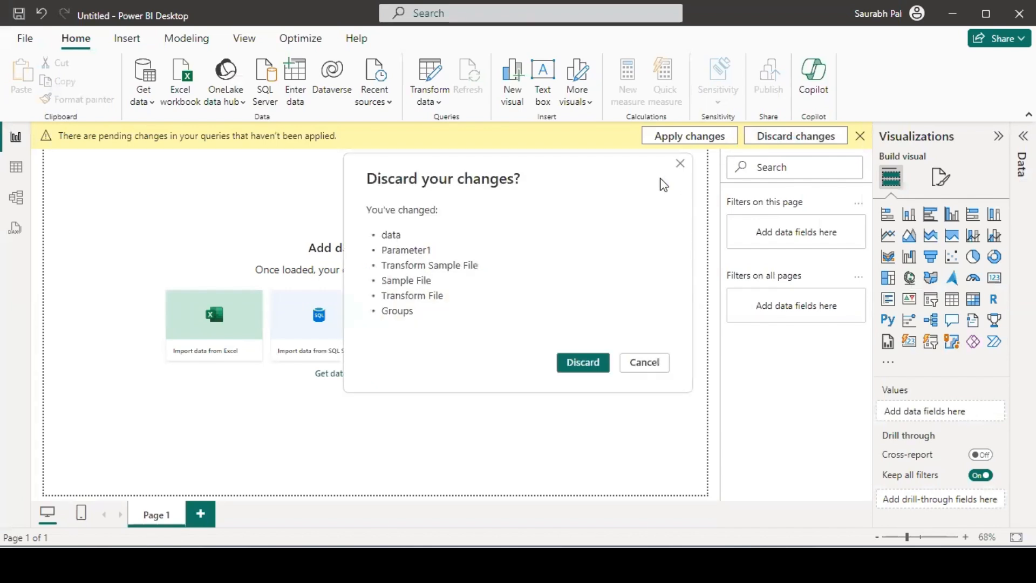
left_click(582, 361)
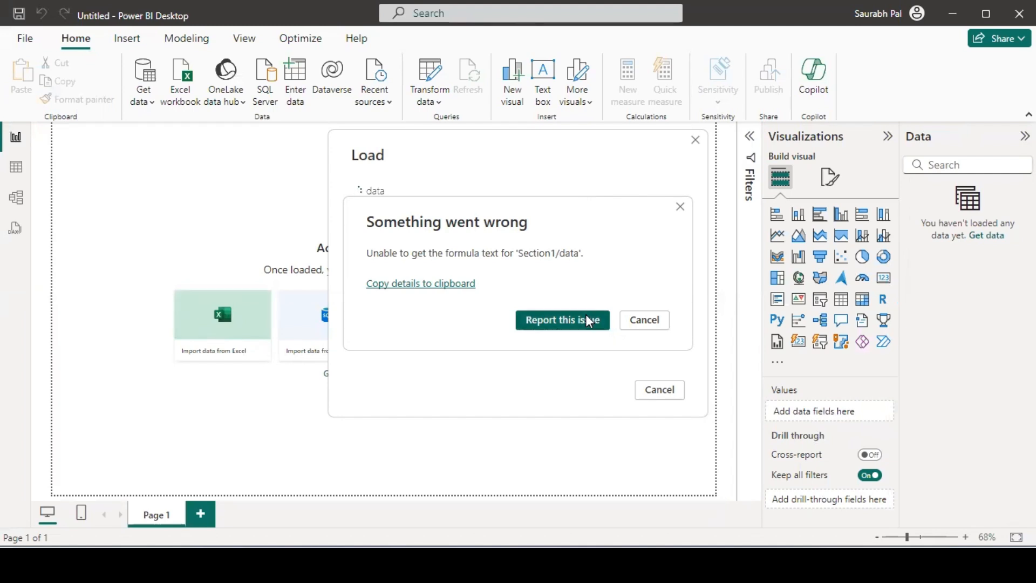
left_click(679, 207)
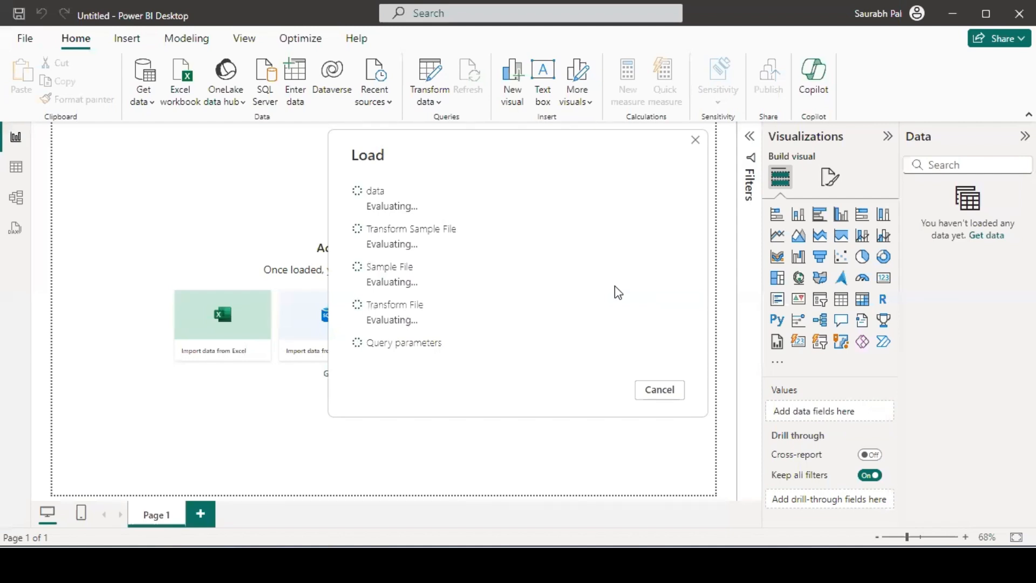
left_click(658, 402)
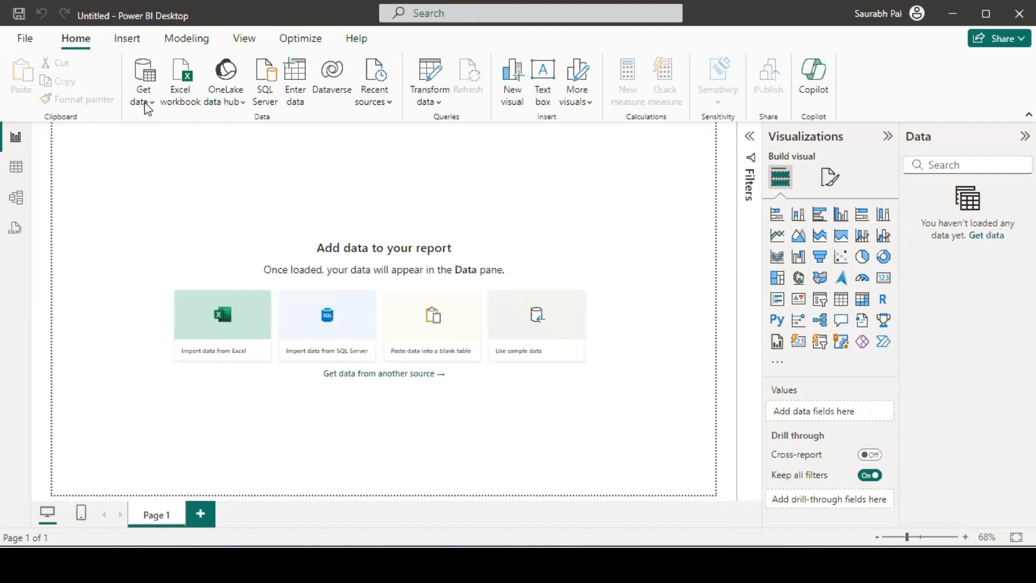
left_click(148, 108)
left_click(157, 154)
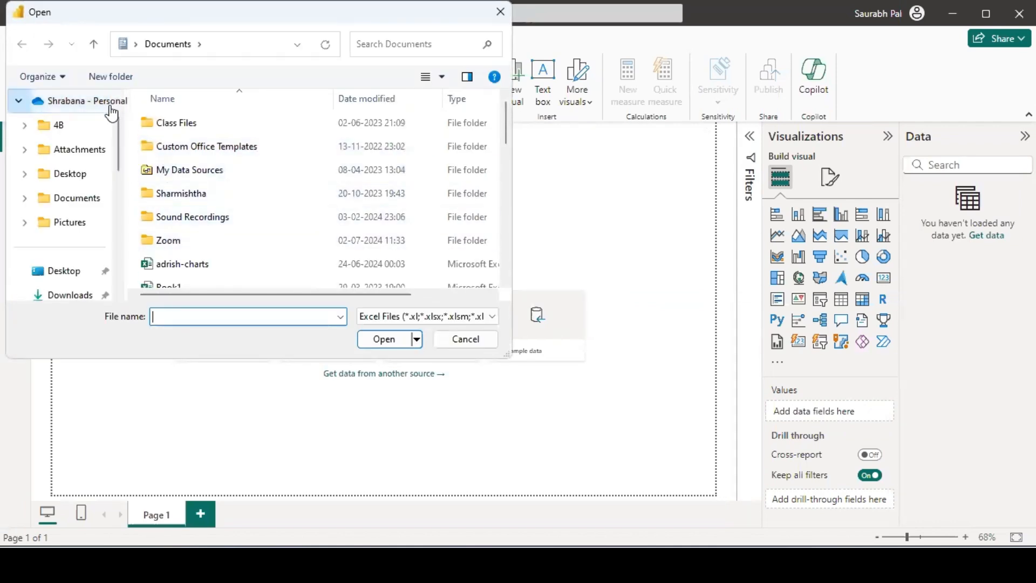
scroll(116, 239, "down", 3)
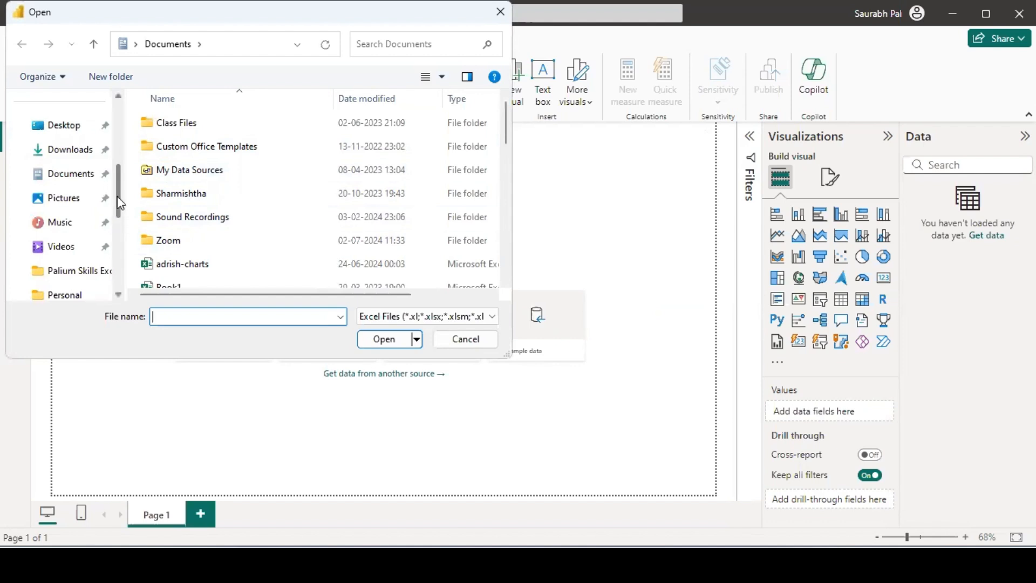
scroll(120, 239, "down", 1)
scroll(125, 235, "down", 2)
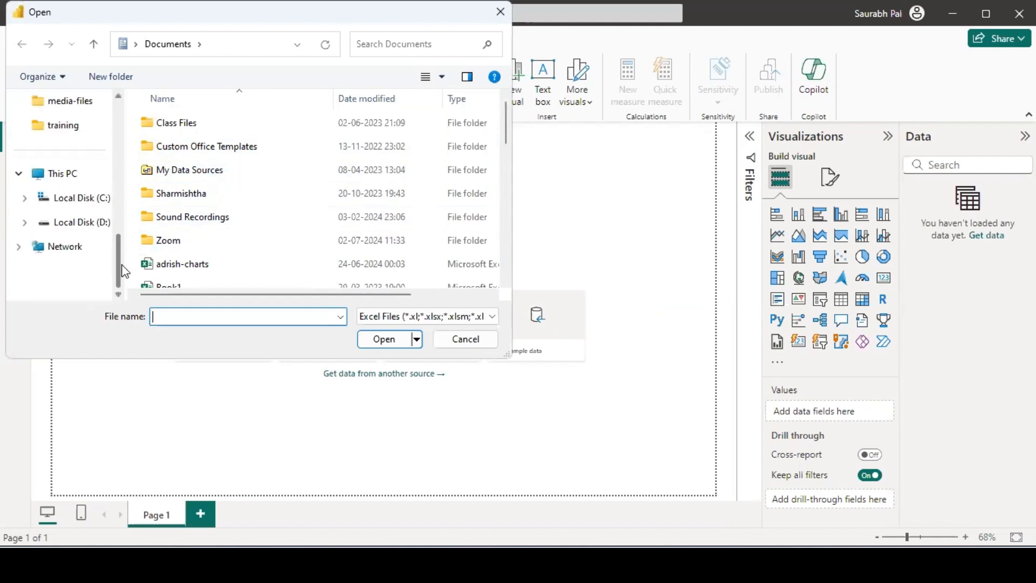
left_click(102, 226)
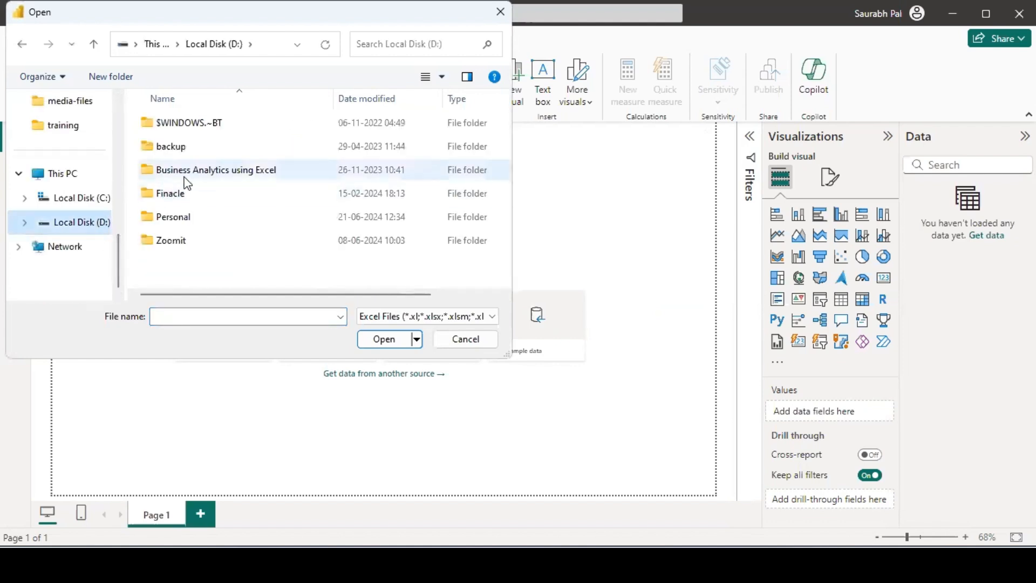
double_click(185, 172)
double_click(203, 170)
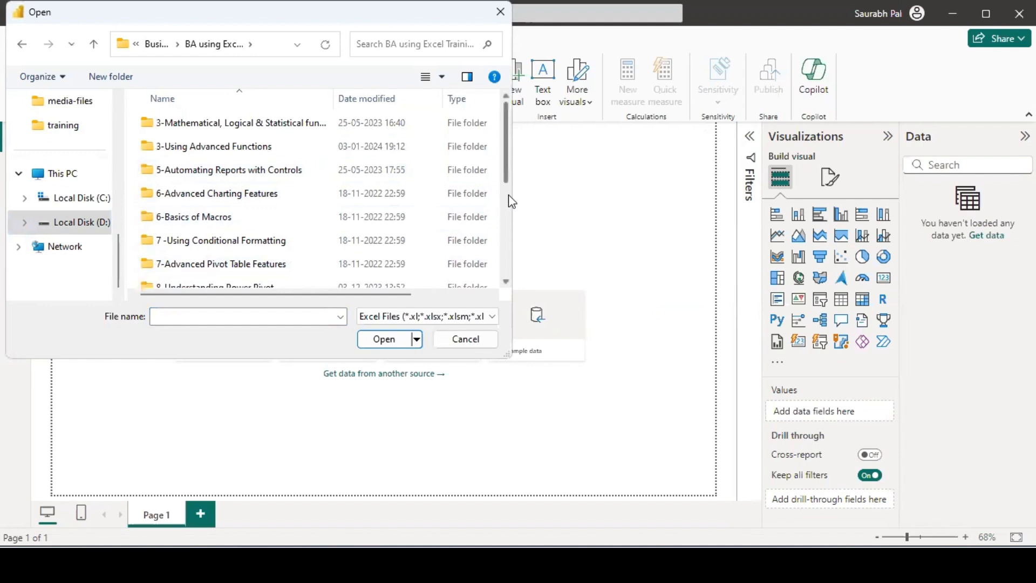
scroll(507, 205, "down", 1)
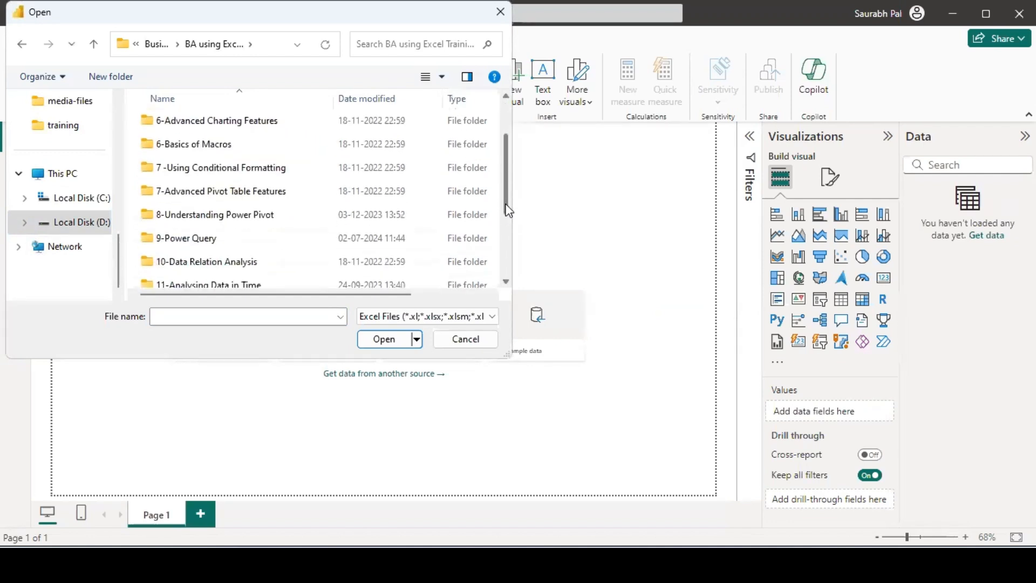
left_click(293, 232)
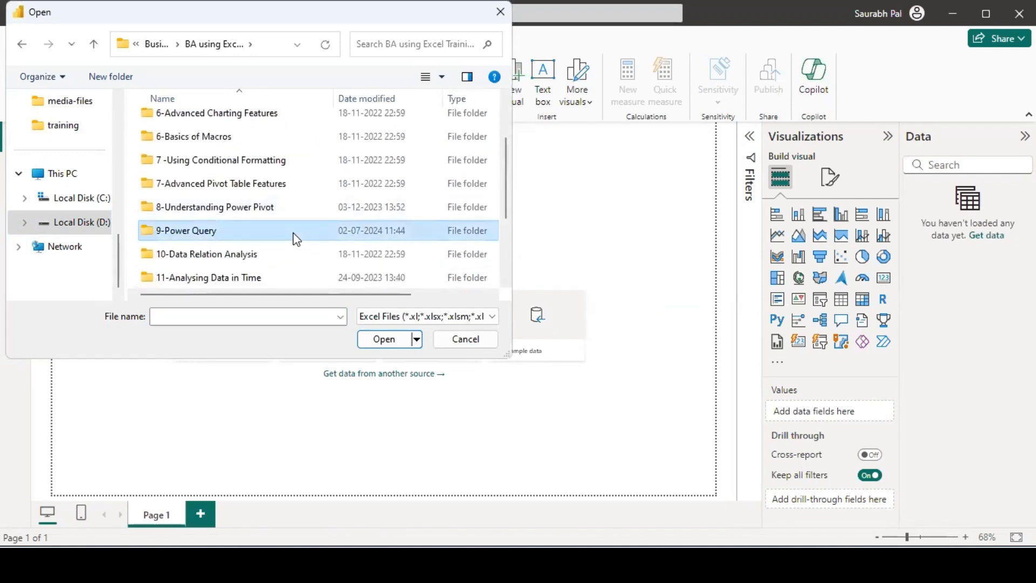
double_click(293, 232)
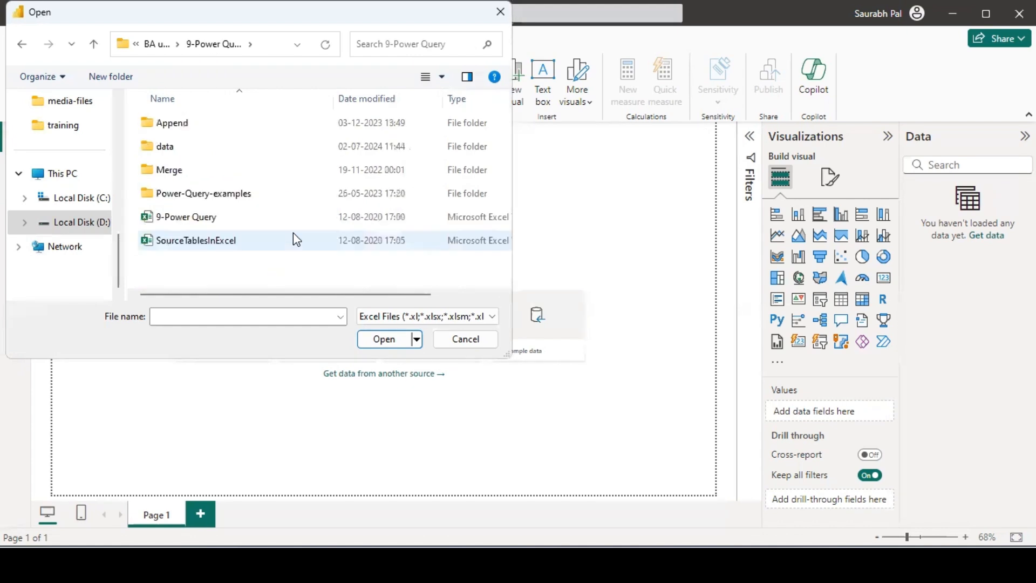
double_click(304, 147)
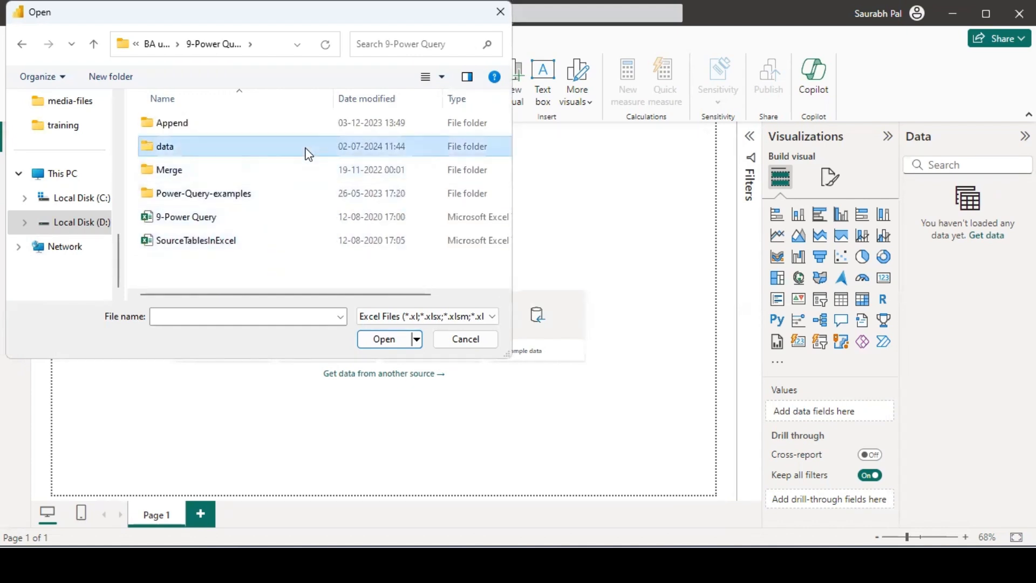
left_click(190, 42)
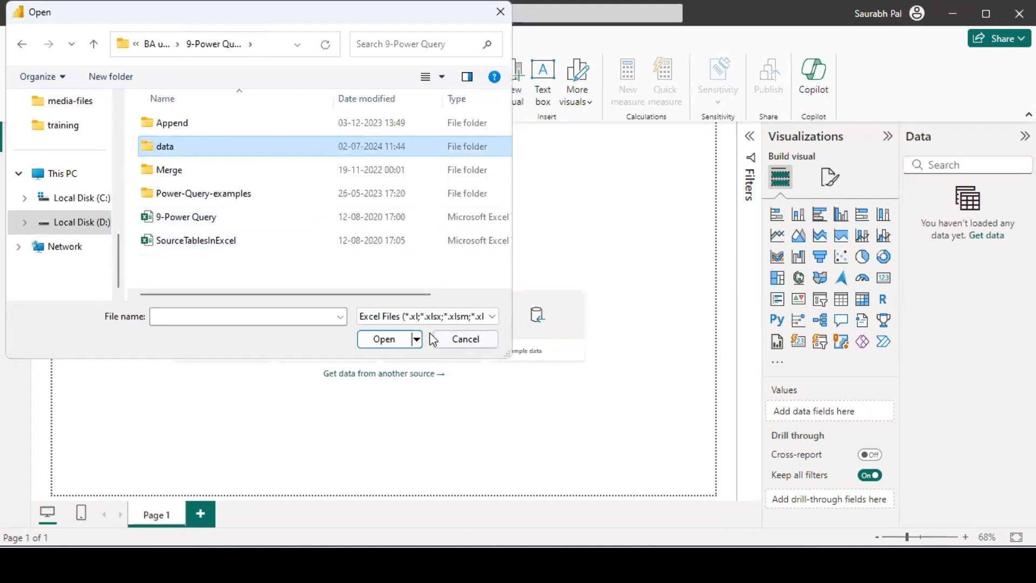
left_click(385, 344)
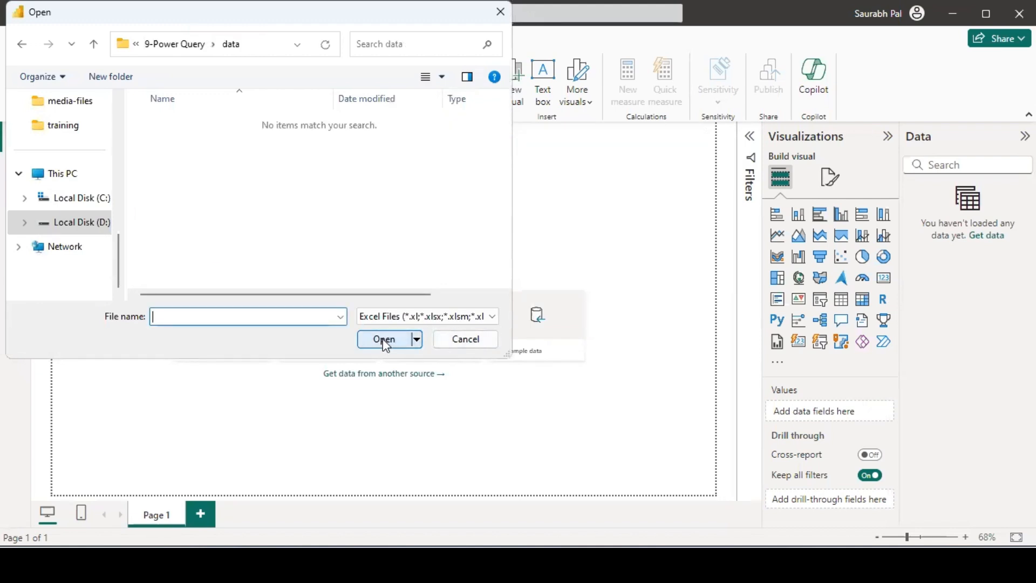
left_click(186, 45)
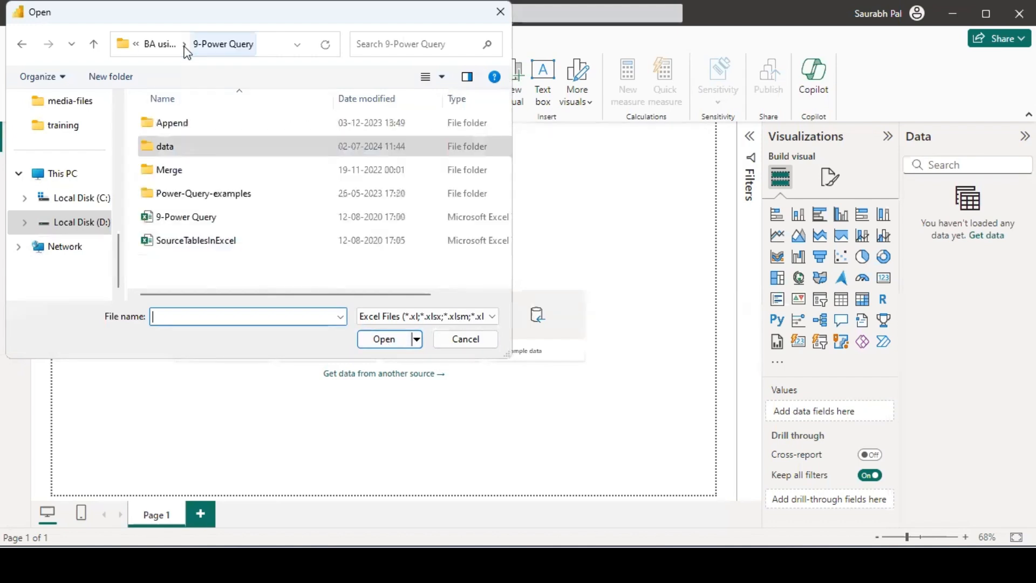
left_click(372, 341)
left_click(481, 340)
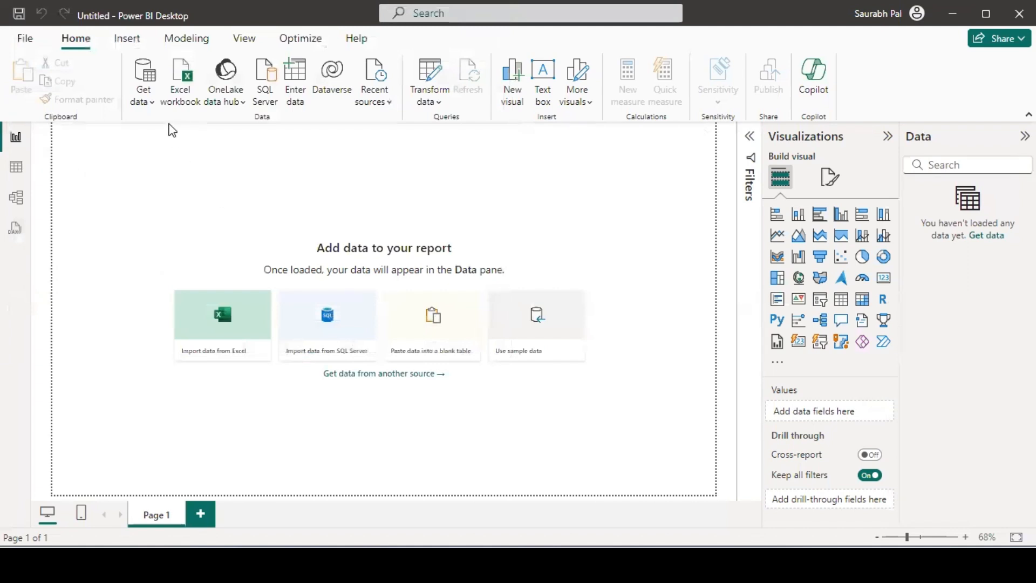
Step: Connect to a new data source of type Folder
left_click(152, 103)
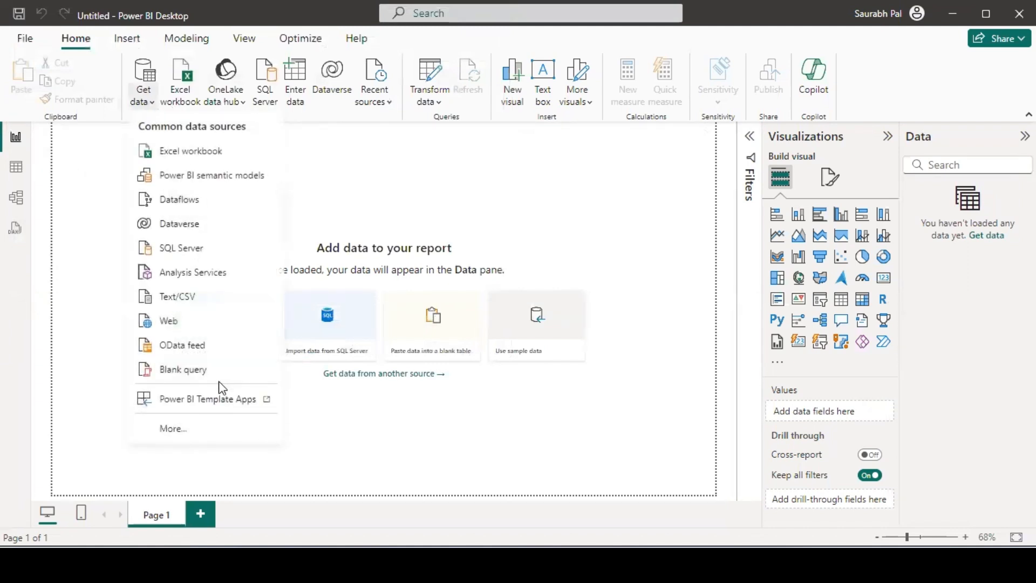
left_click(173, 428)
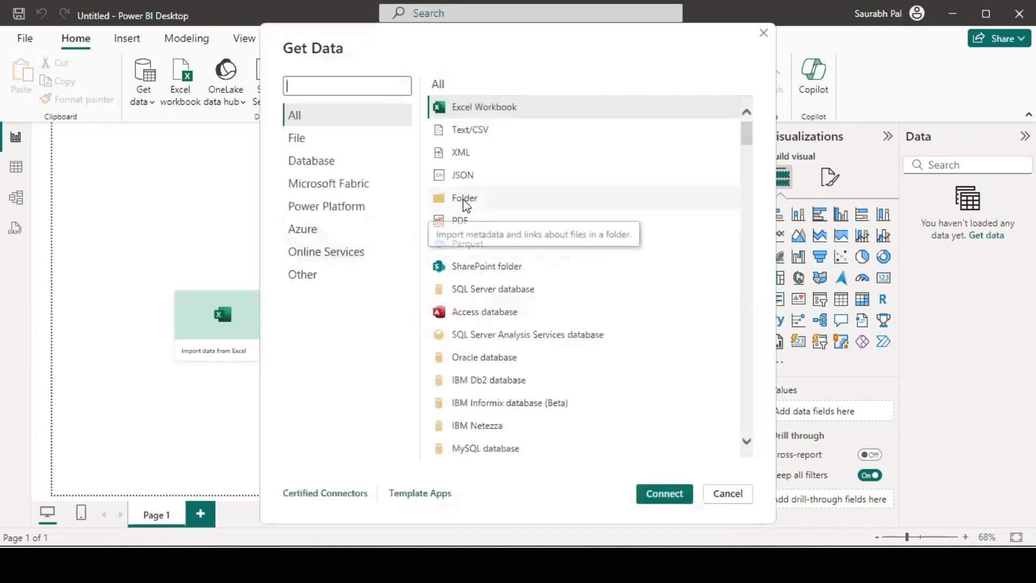
left_click(465, 198)
left_click(650, 495)
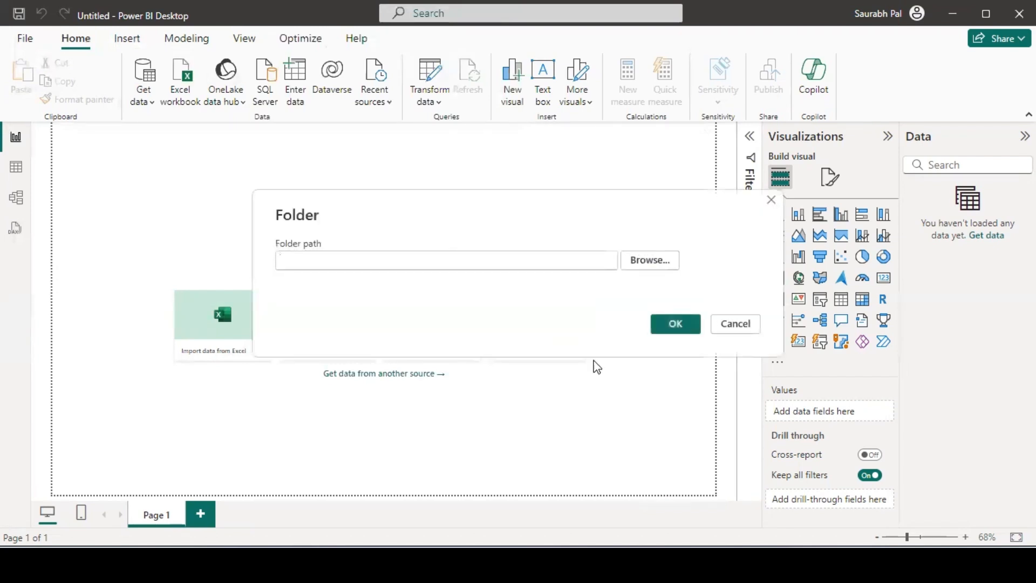
Step: Browse for the source folder and expand Business Analytics using Excel > BA using Excel Training [Dalmia Cement] Exercise Files on Local Disk (D:)
left_click(642, 260)
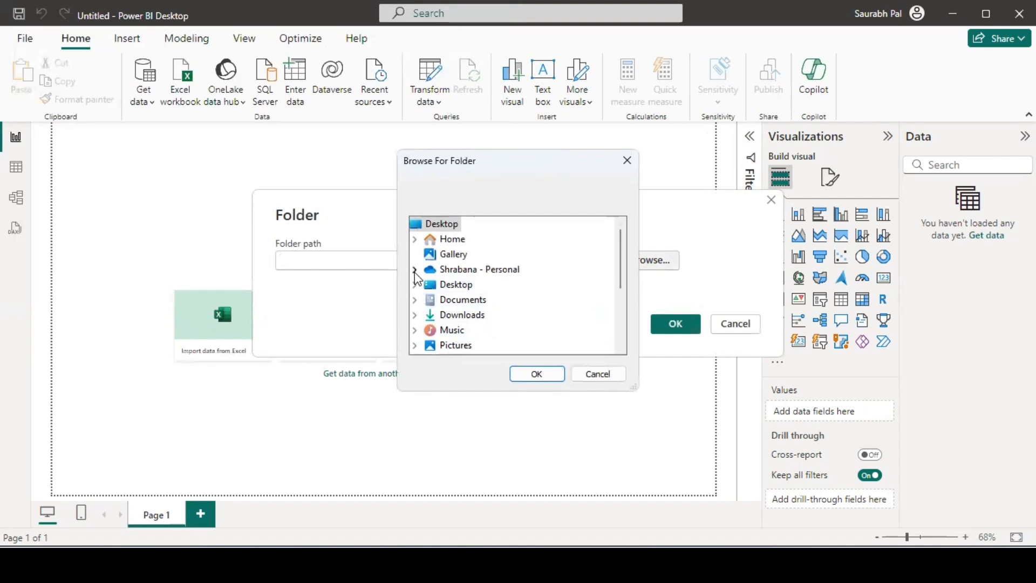
left_click(415, 271)
left_click(415, 271)
left_click(414, 285)
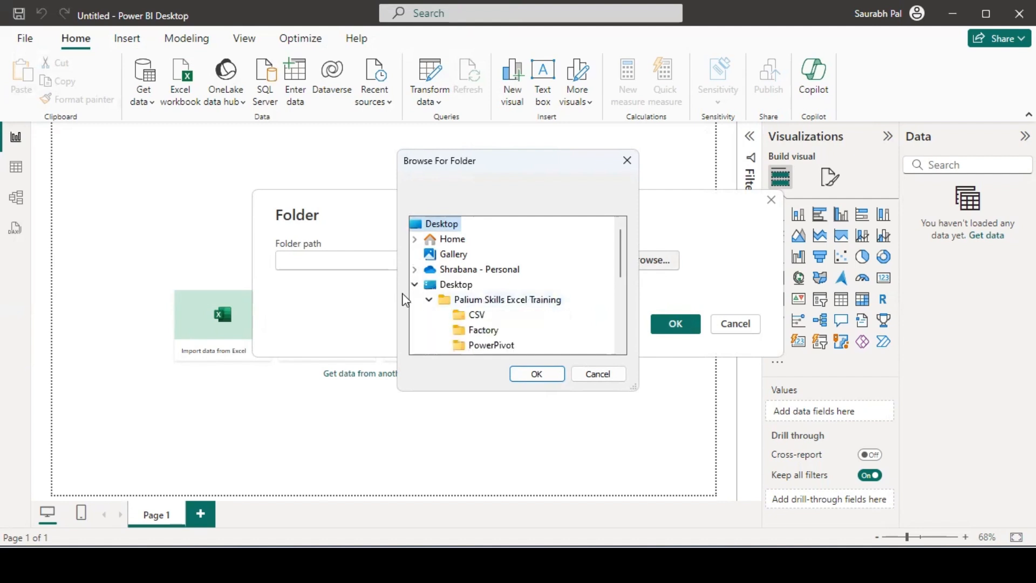
left_click(427, 300)
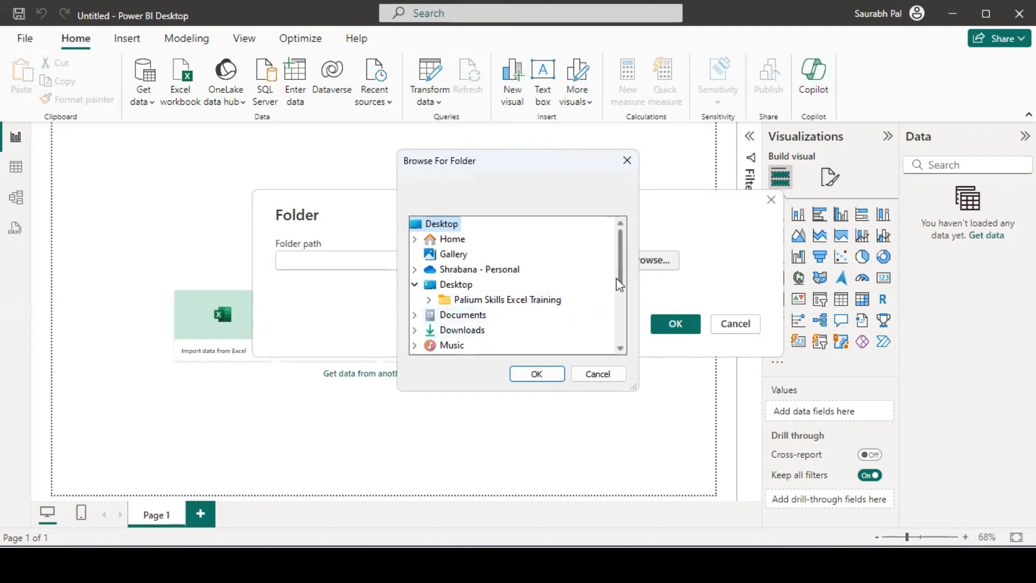
left_click_drag(619, 289, 623, 334)
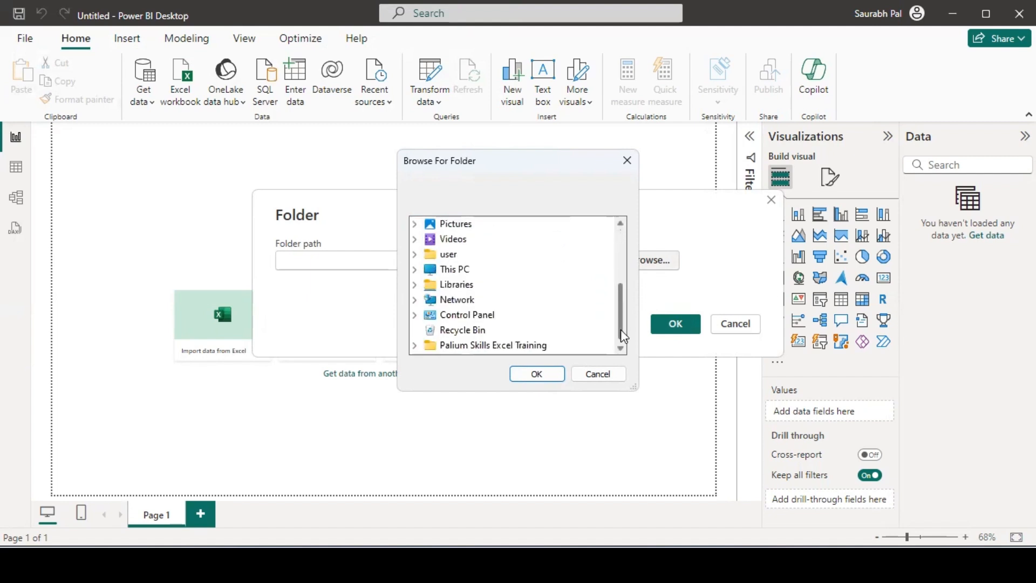
left_click(414, 269)
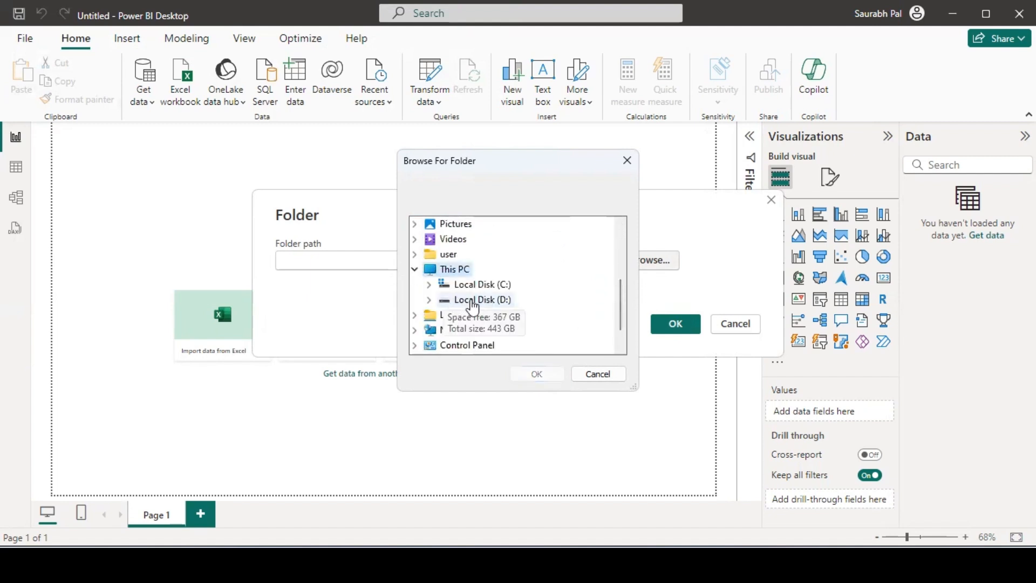
left_click(473, 303)
left_click(555, 302)
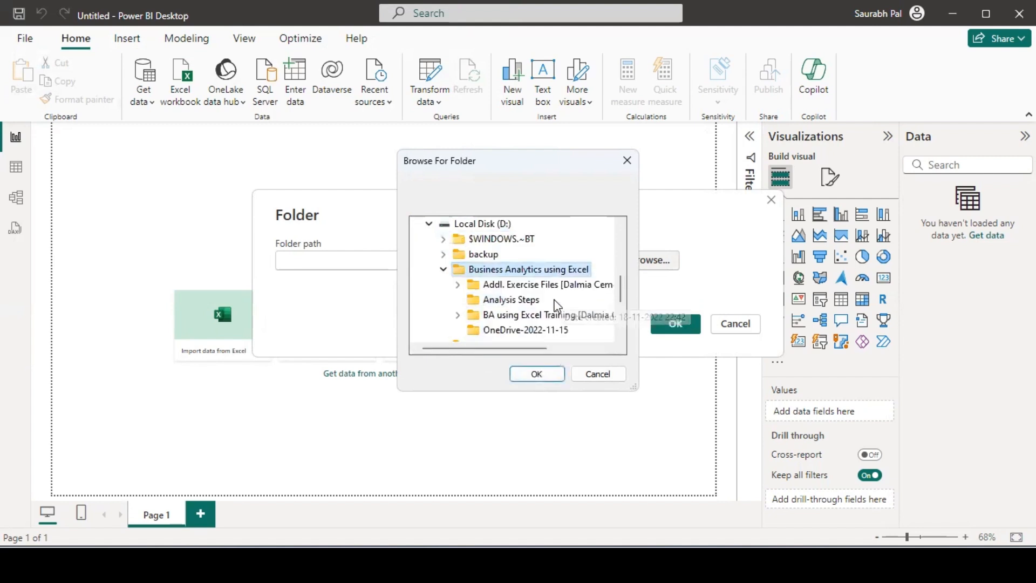
double_click(548, 316)
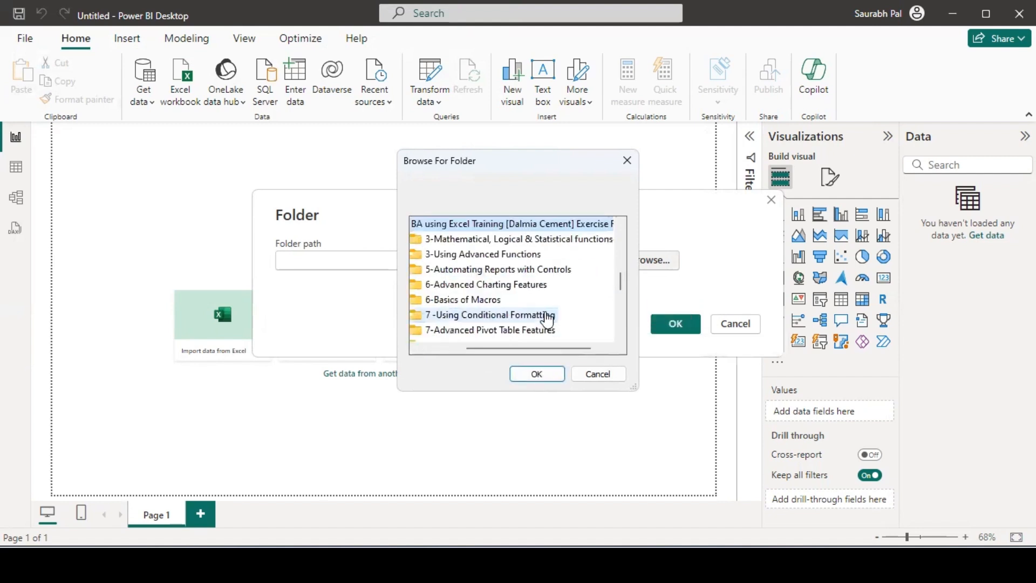
Step: Choose the data folder inside 9-Power Query as the folder path and connect to it
left_click(620, 312)
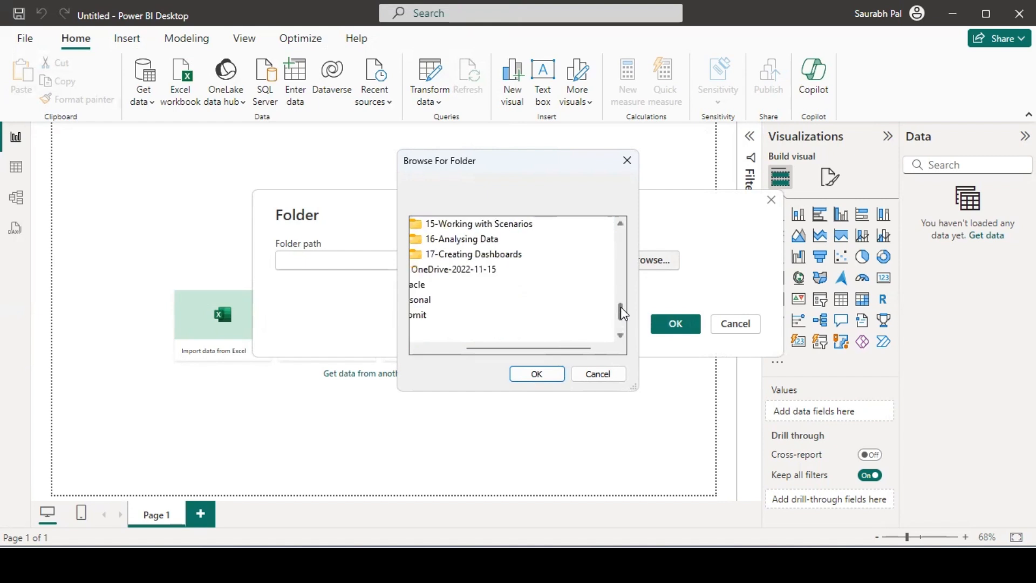
left_click_drag(621, 306, 620, 293)
double_click(467, 224)
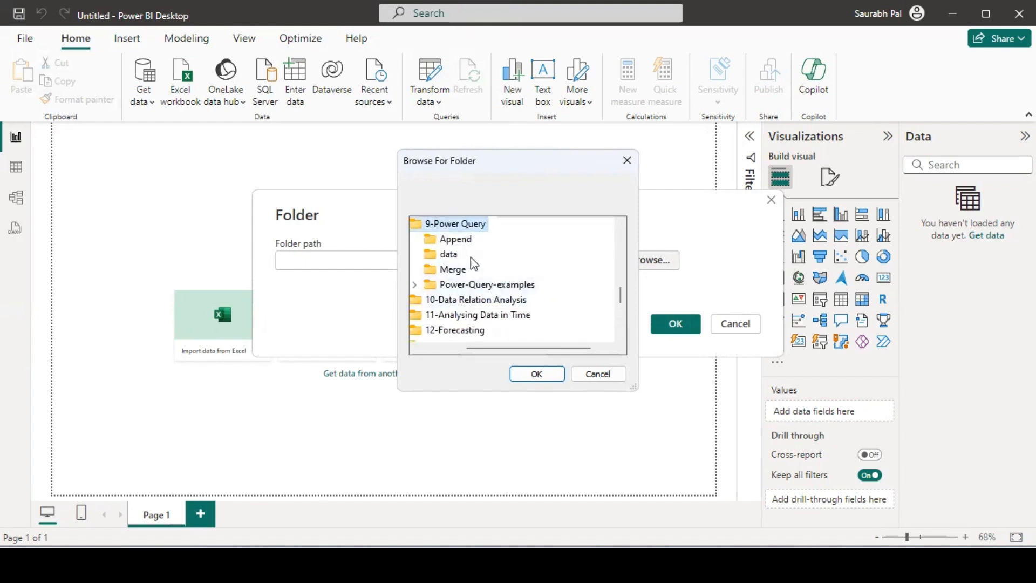
left_click(423, 252)
left_click(556, 374)
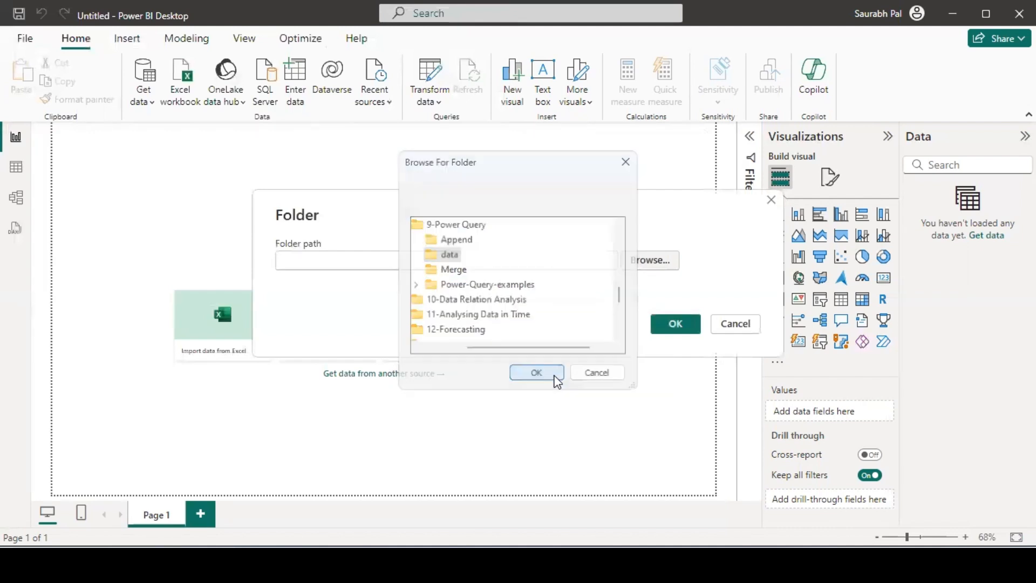
left_click(667, 324)
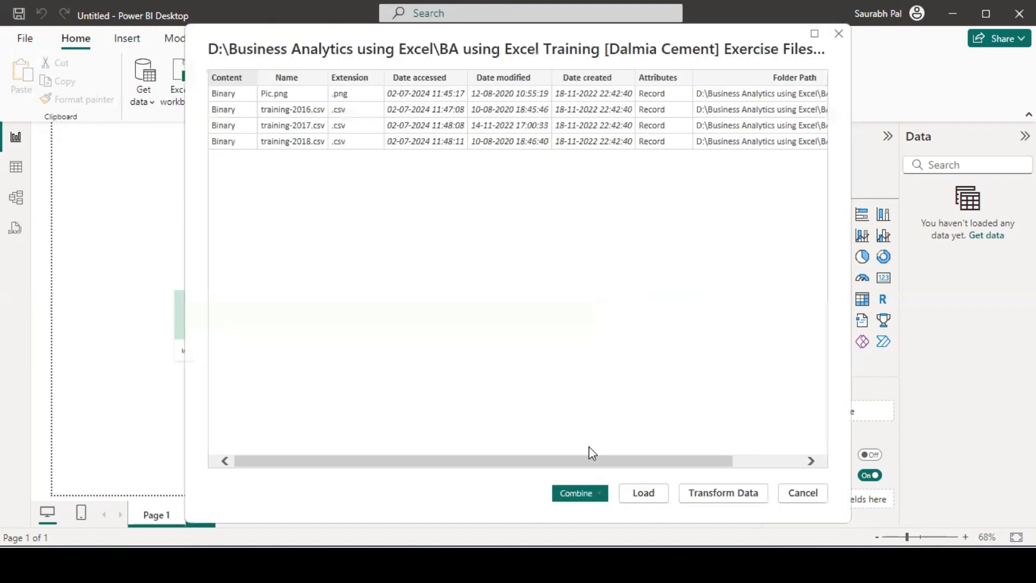
Step: Load the folder's file list into Power Query Editor for transformation and remove the top 1 row, Pic.png
left_click(709, 494)
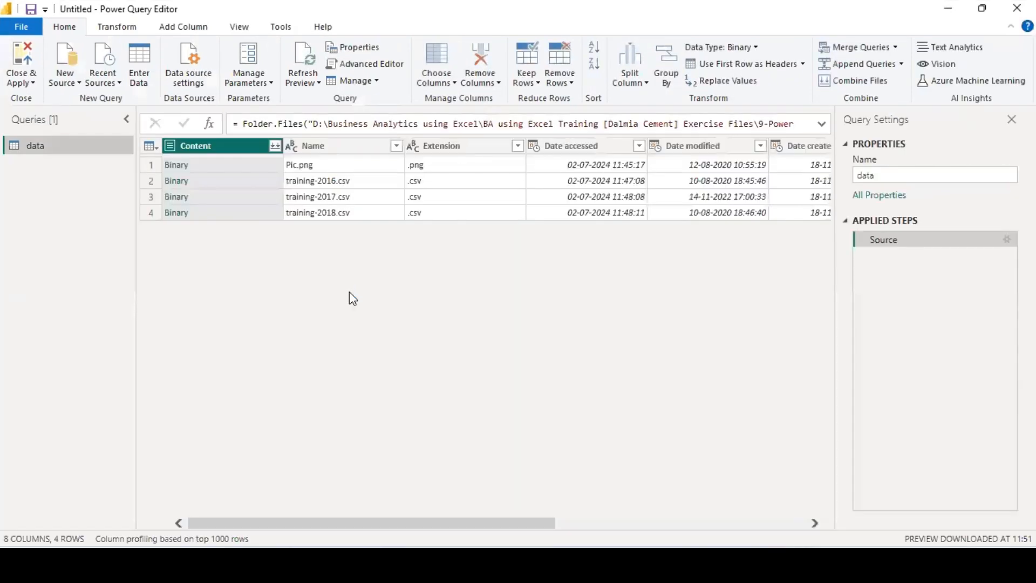
left_click(568, 79)
left_click(583, 99)
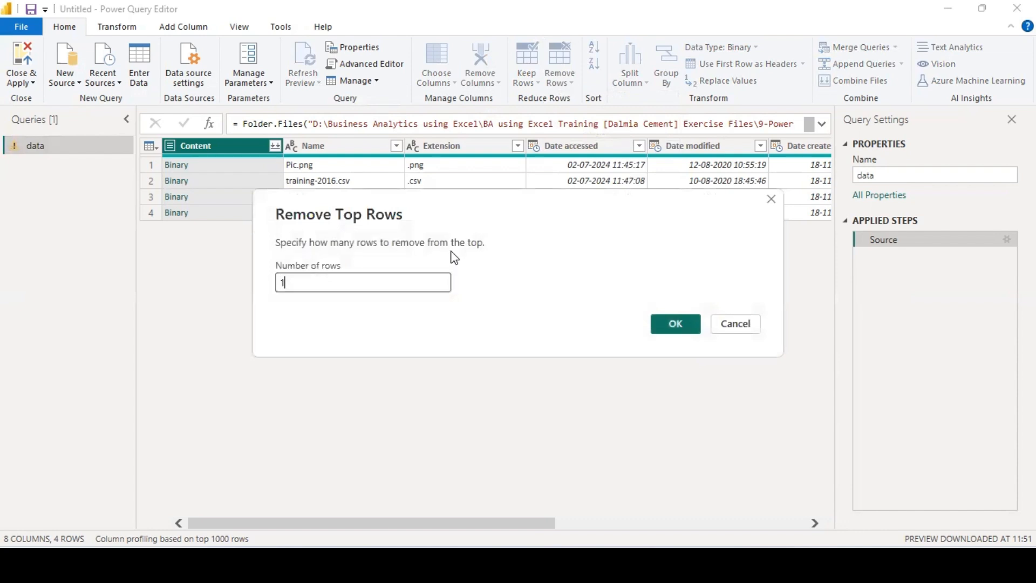
left_click(675, 324)
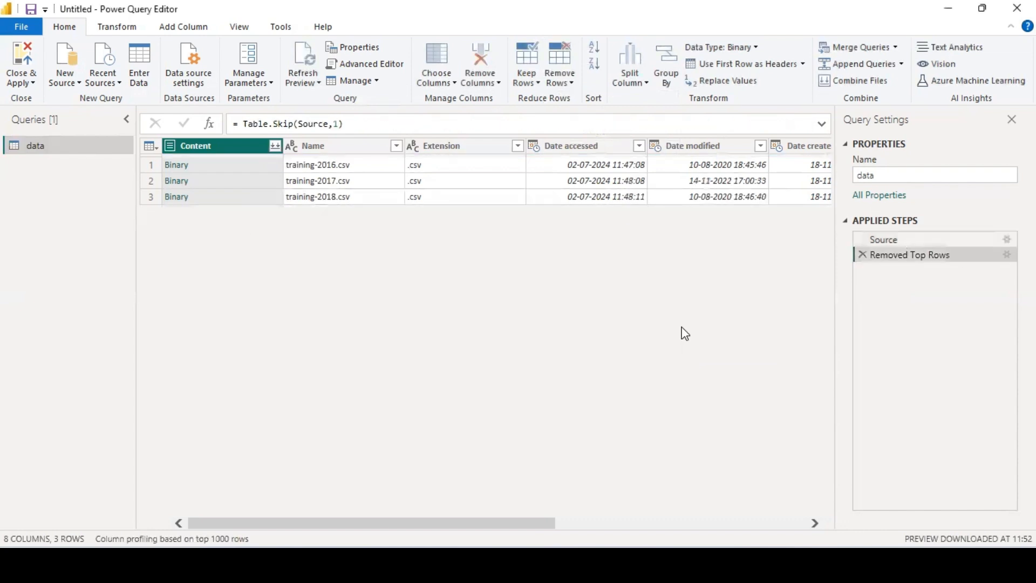
Step: Combine the files in the Content column using the first file as the sample and the Comma delimiter
left_click(274, 147)
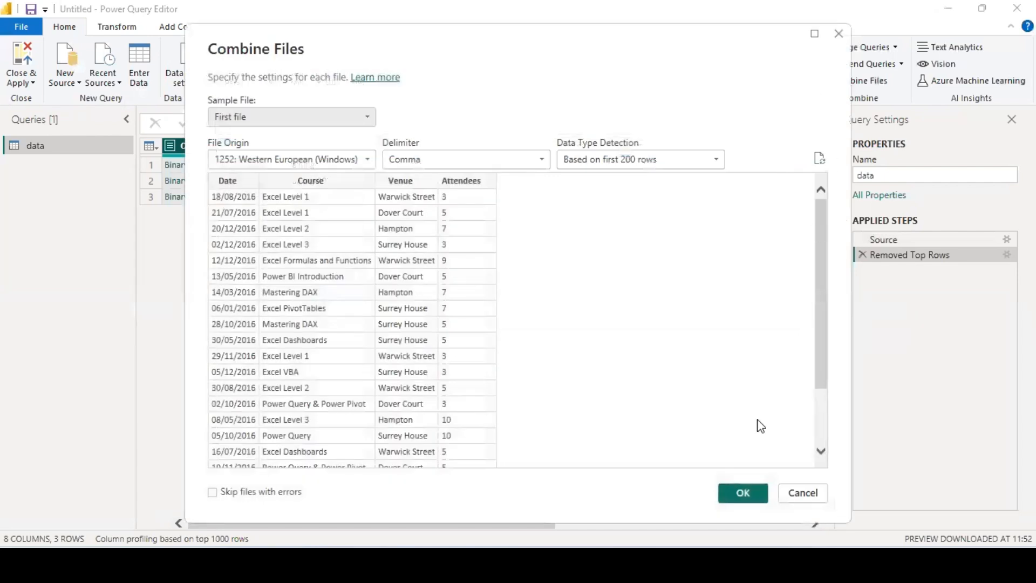
left_click(742, 493)
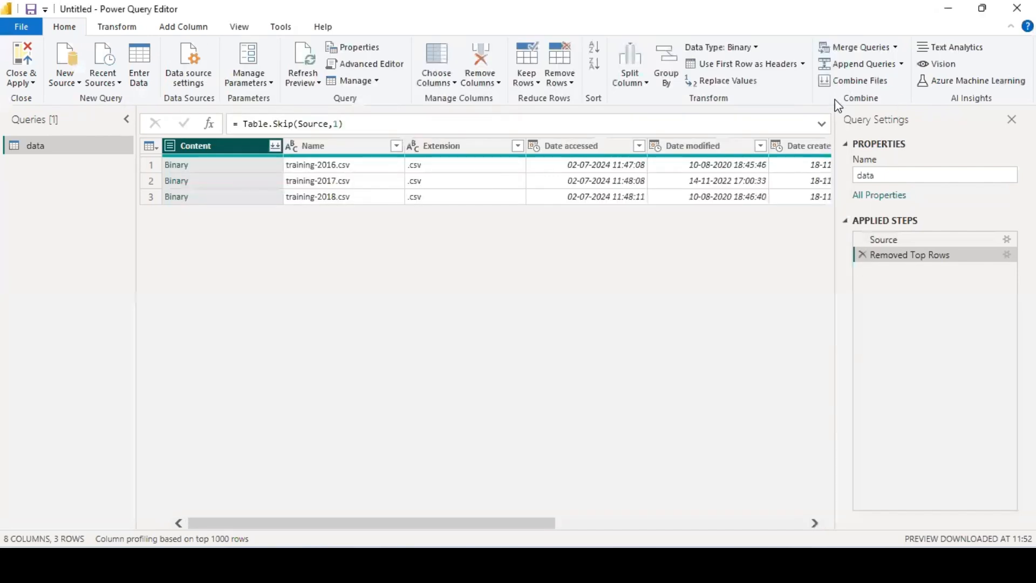
left_click(864, 81)
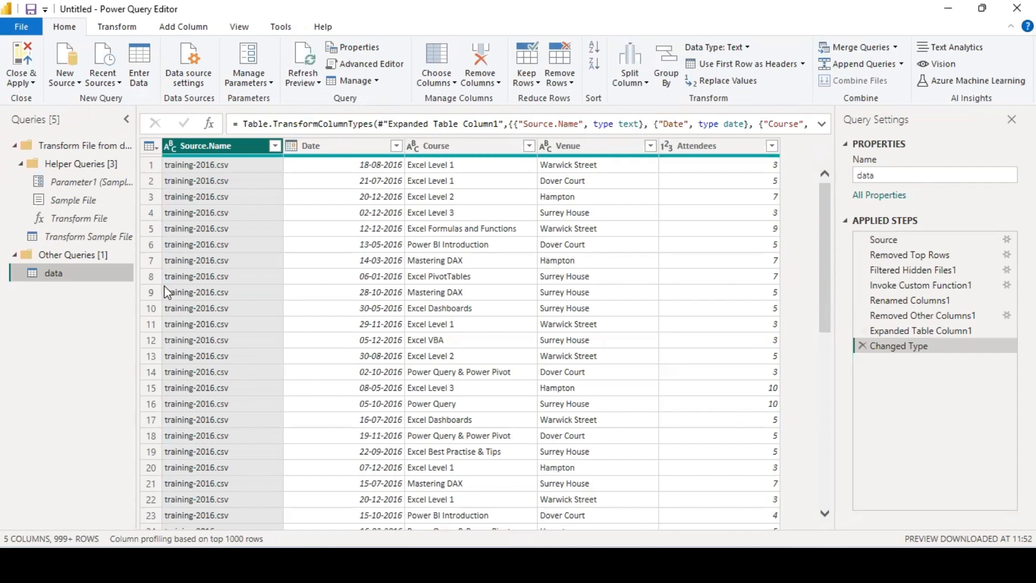
Step: Close Power Query Editor and apply the pending query changes to load the combined data table
left_click(24, 58)
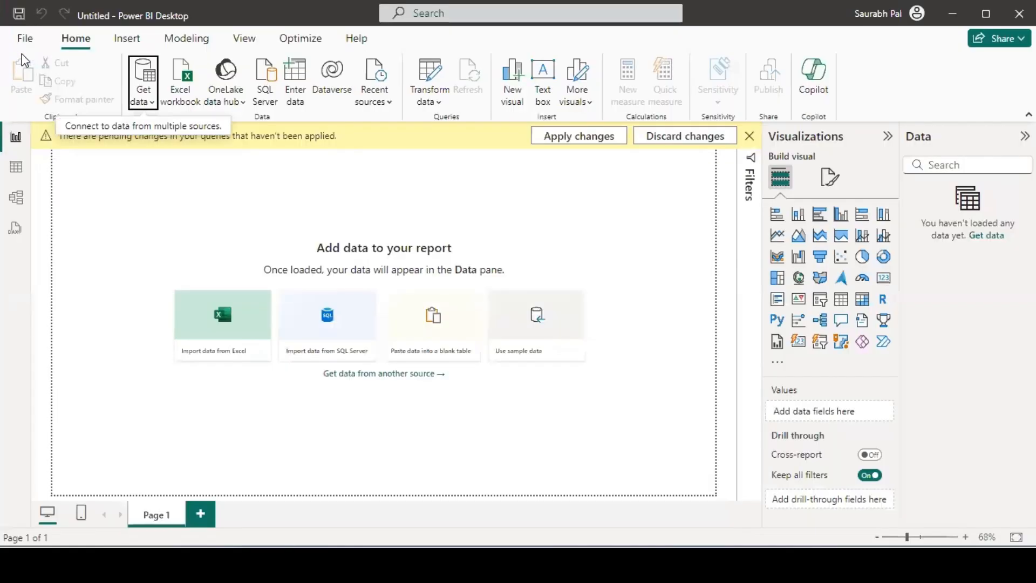
left_click(566, 142)
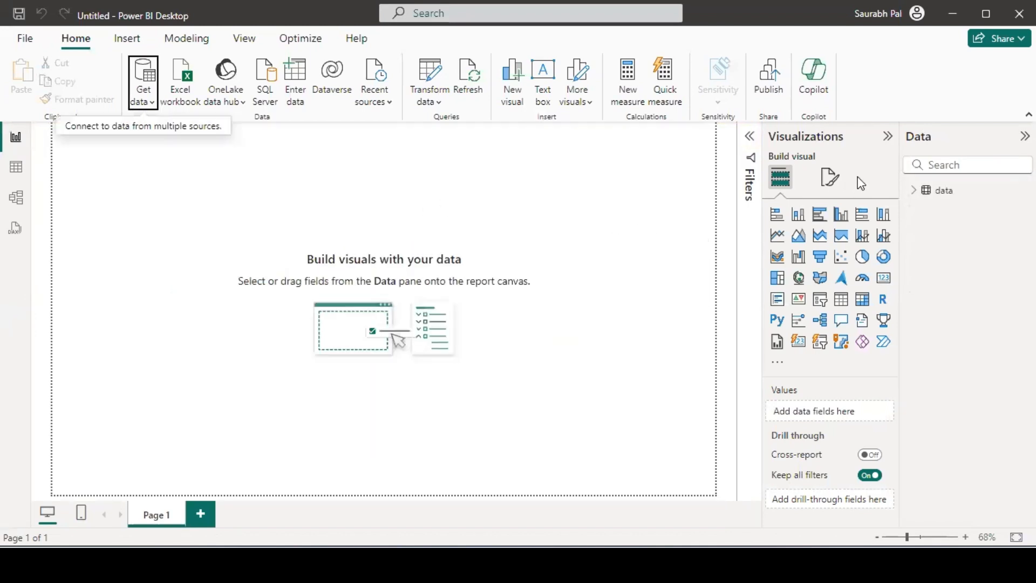
Step: Show the data table's rows in Table view, expand its fields and select the Attendees column
left_click(913, 191)
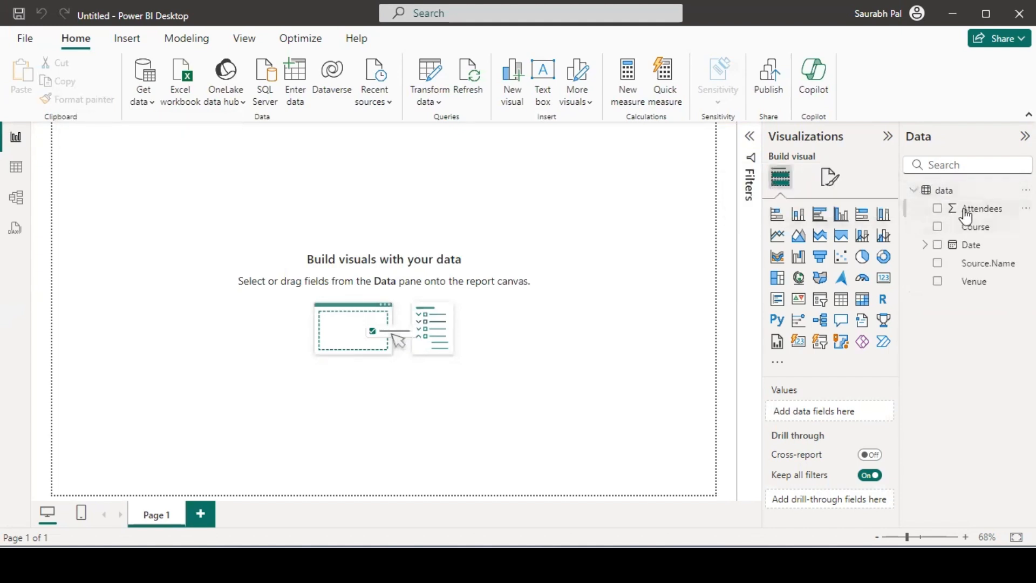
left_click(17, 170)
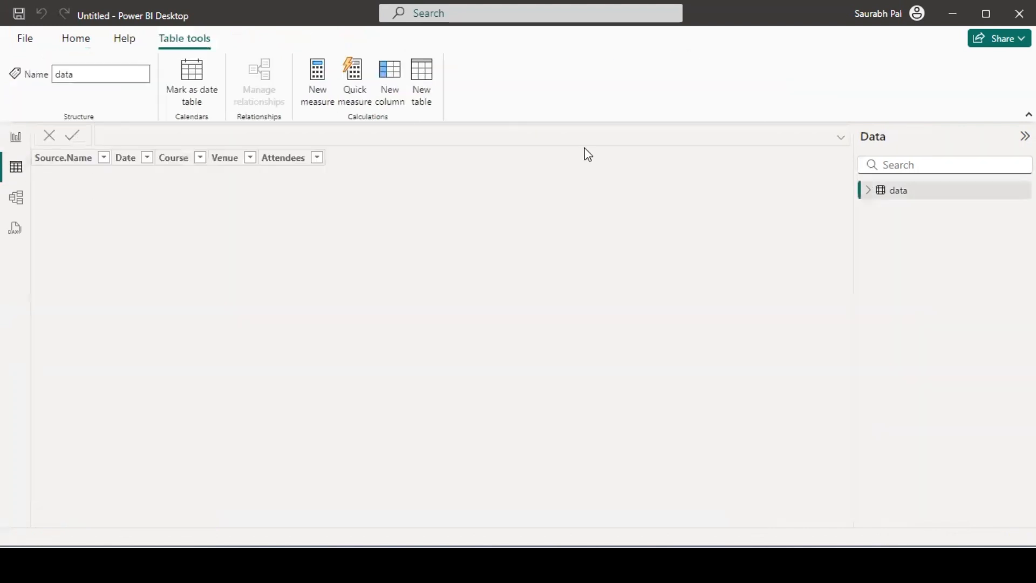
left_click(866, 190)
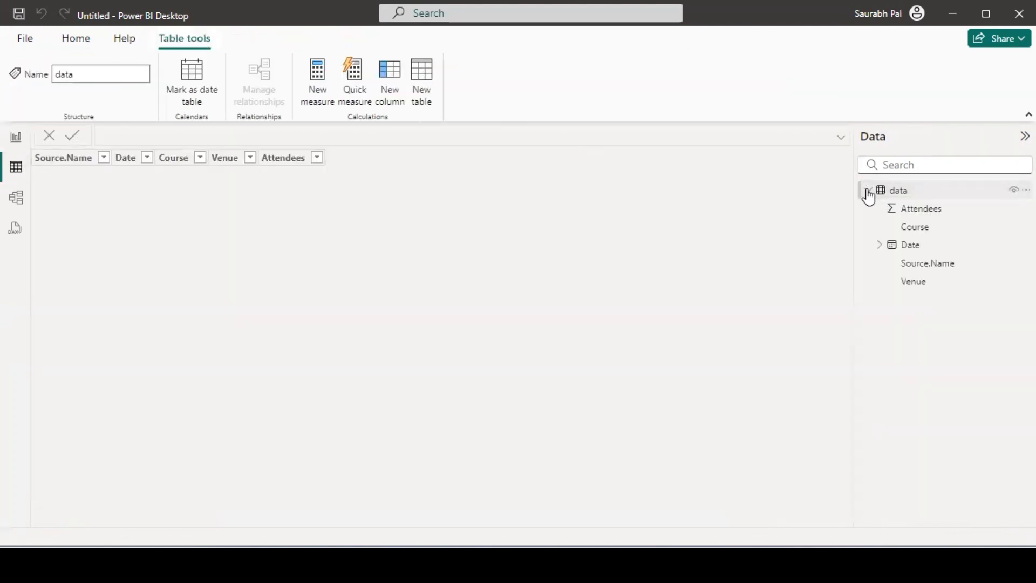
left_click(932, 214)
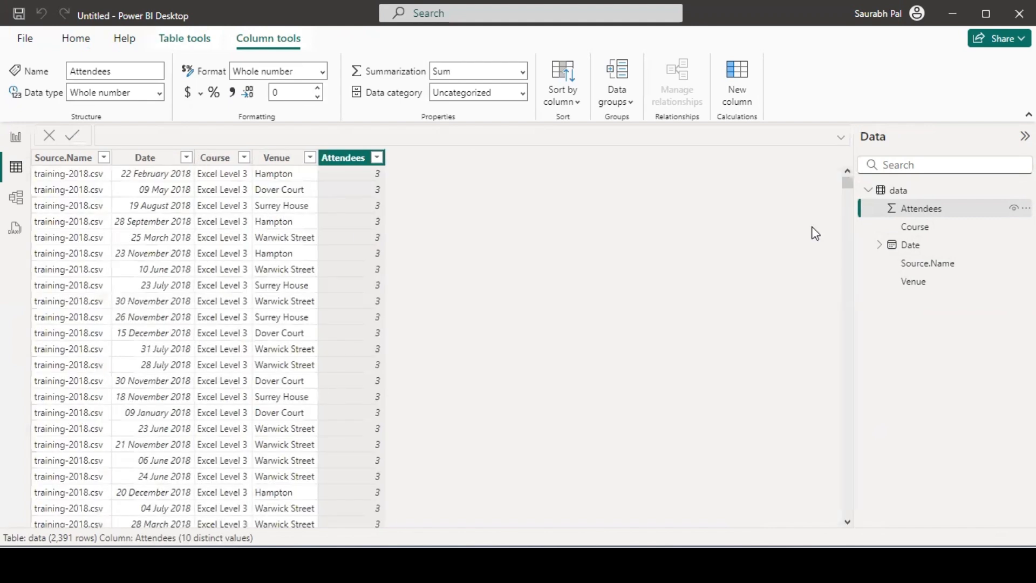
Step: Check the source files listed in the Source.Name filter and apply it with every file selected
left_click(105, 159)
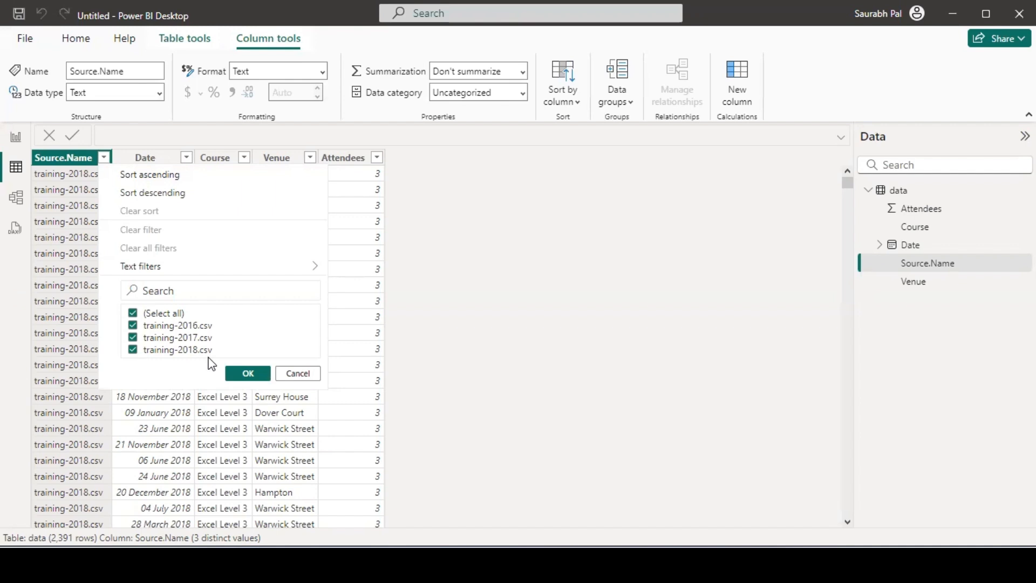
left_click(251, 374)
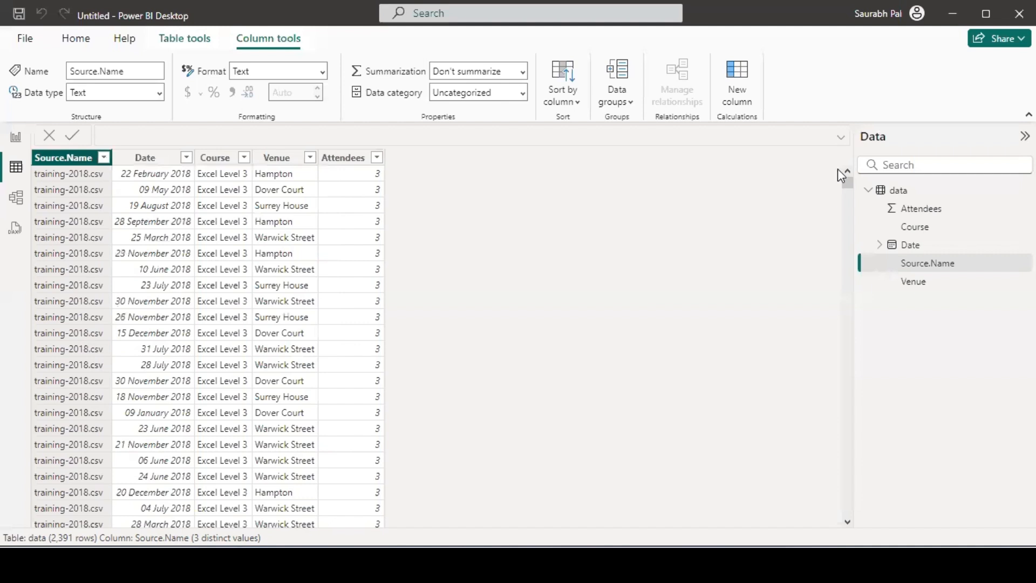
right_click(926, 196)
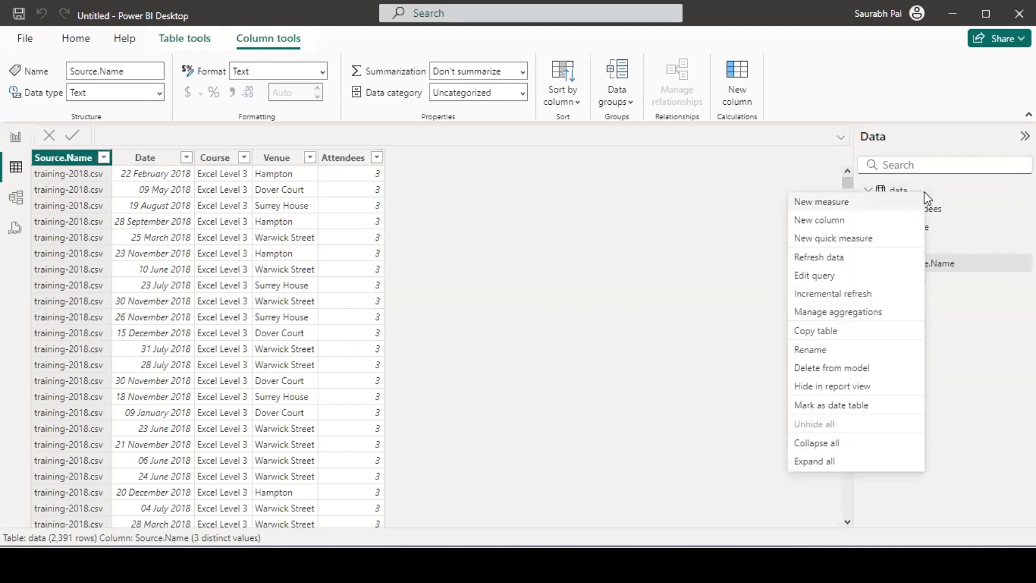
left_click(540, 217)
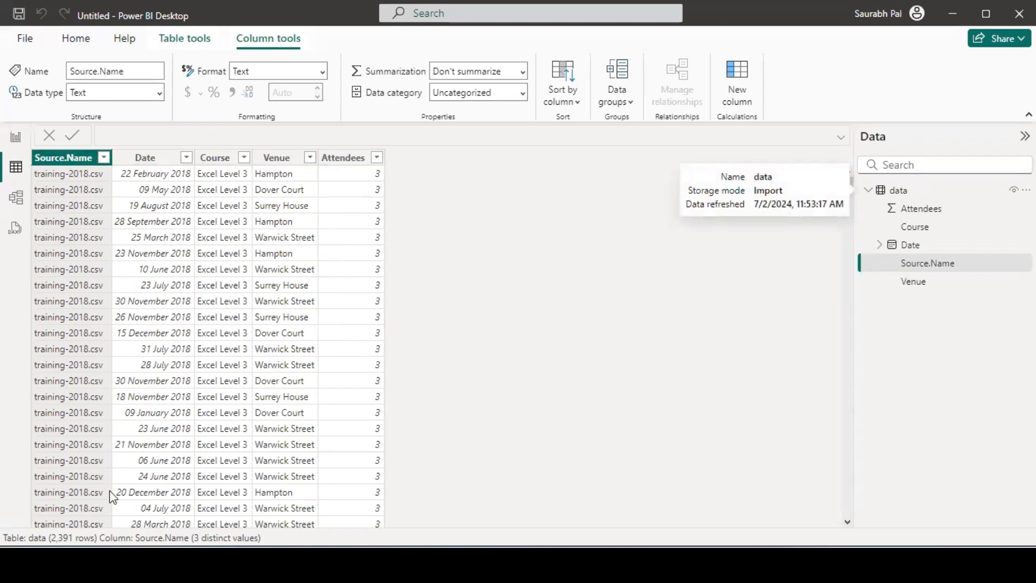
Step: Switch to the data folder window in File Explorer and go up to the 9-Power Query folder
mouse_move(259, 564)
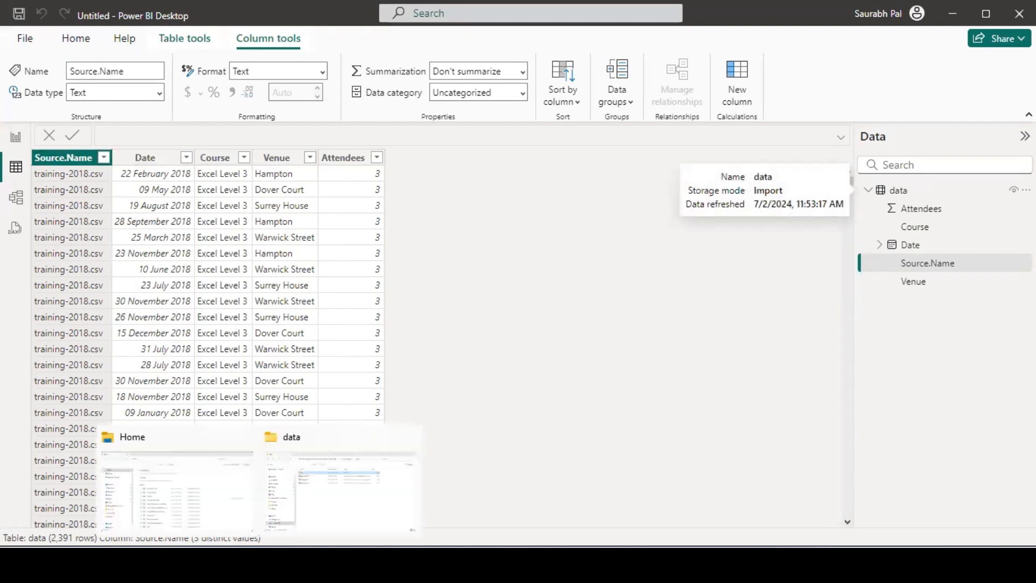
left_click(322, 497)
left_click(321, 268)
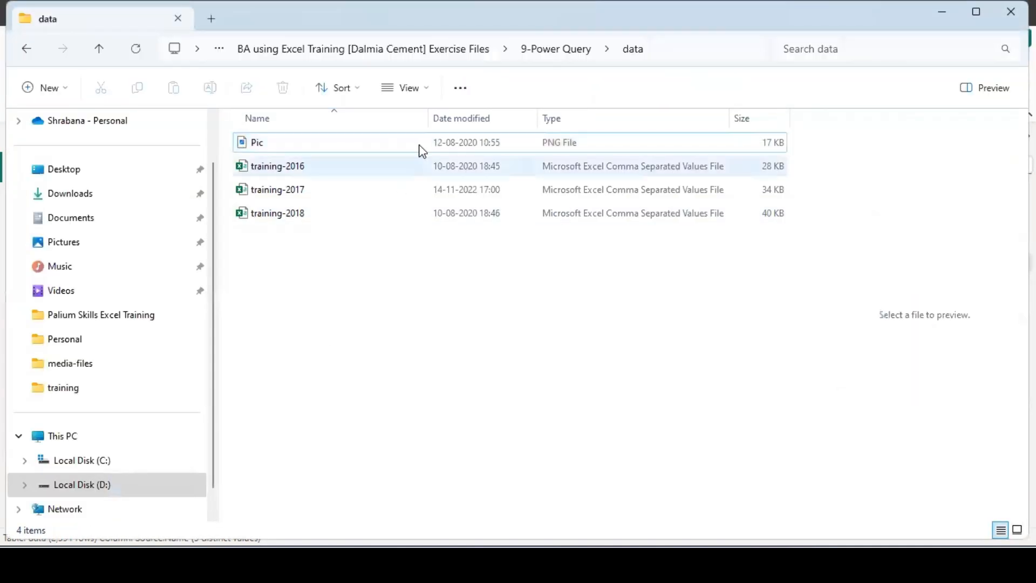
left_click(567, 54)
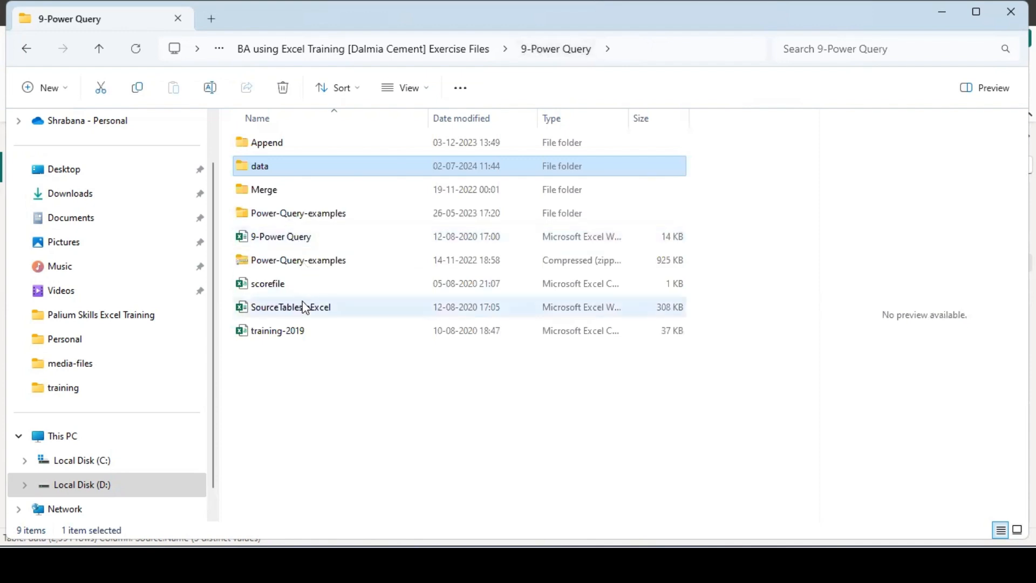
Step: Move the training-2019 file from the 9-Power Query folder to the Power-Query-examples folder
left_click(373, 336)
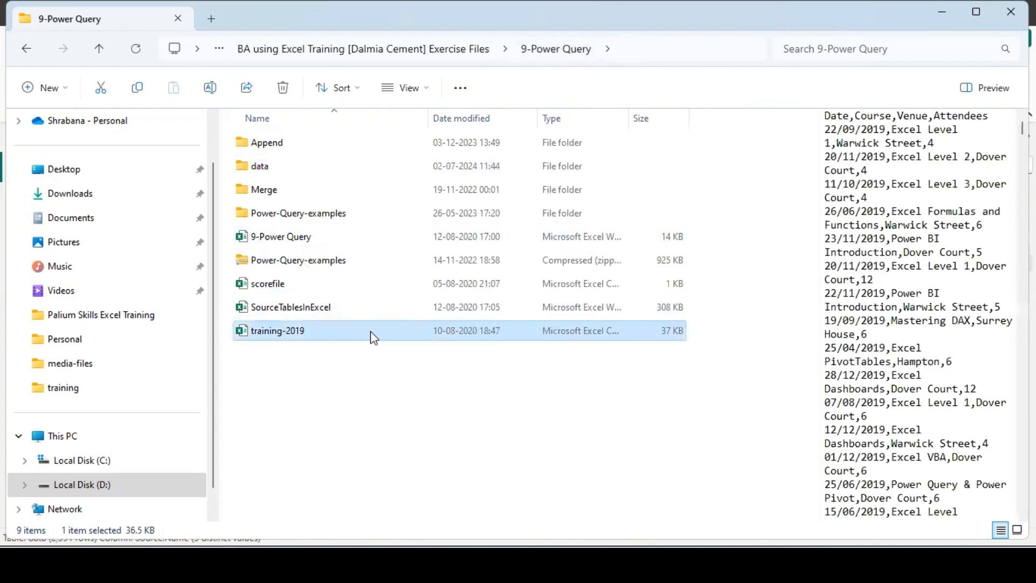
left_click_drag(372, 335, 325, 213)
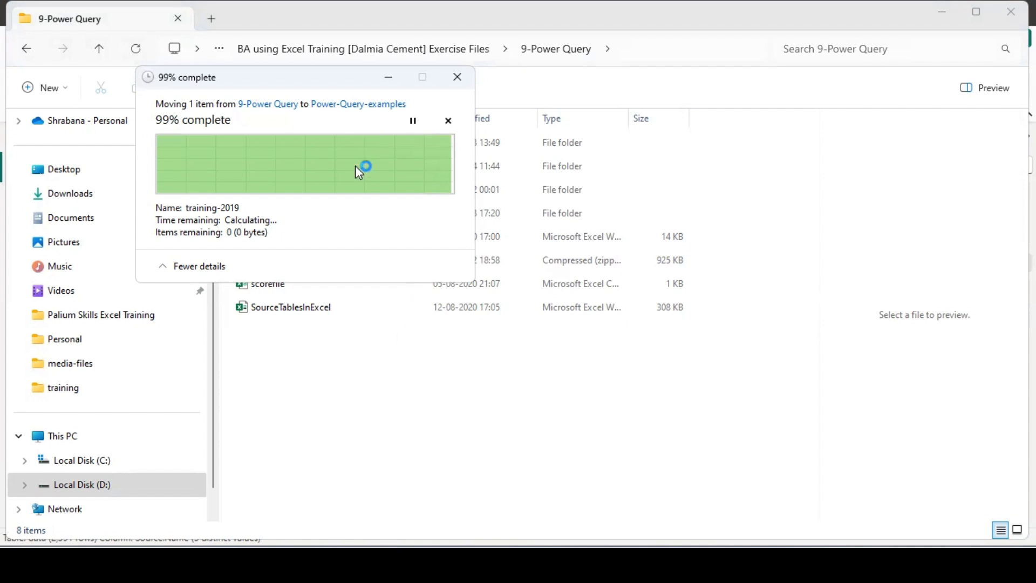
left_click(457, 88)
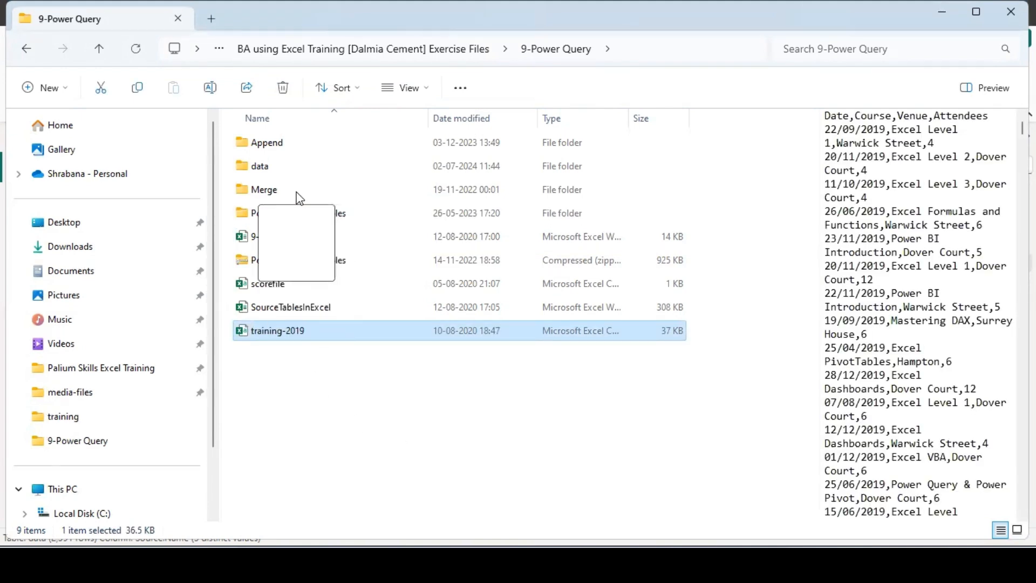
Step: Check the data folder for training-2019, return to the 9-Power Query folder and undo the last file move
left_click(298, 171)
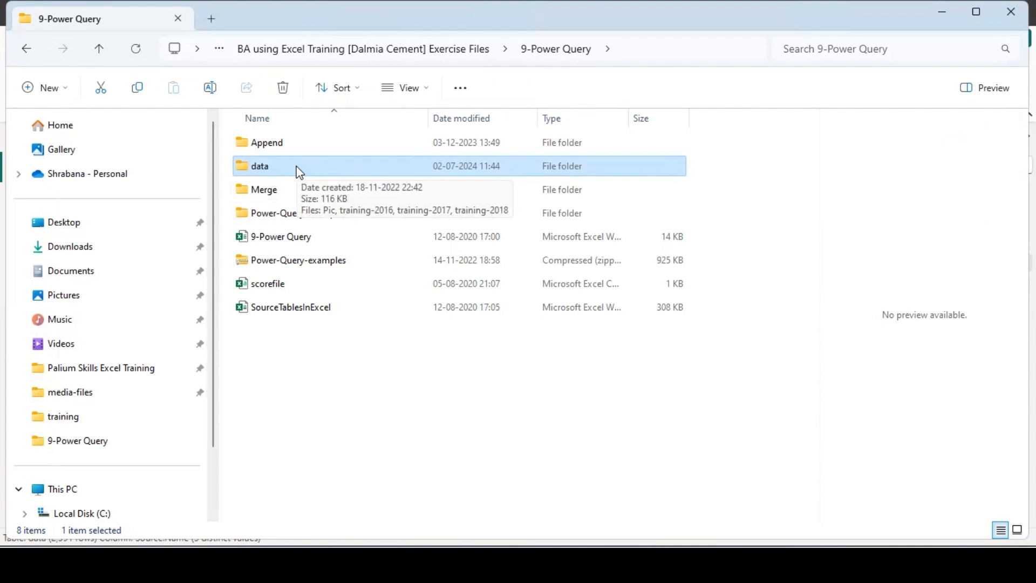
double_click(297, 169)
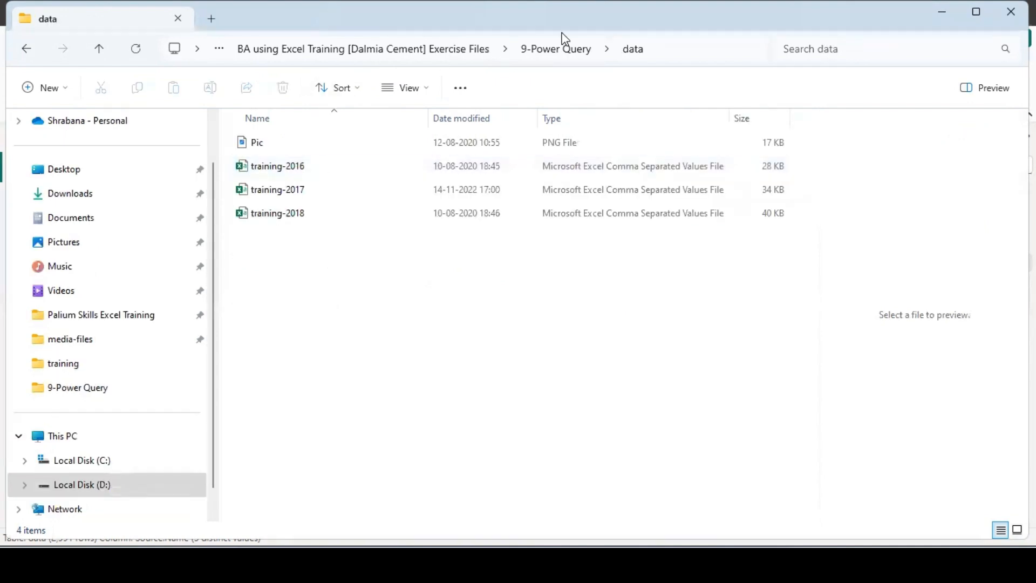
left_click(554, 49)
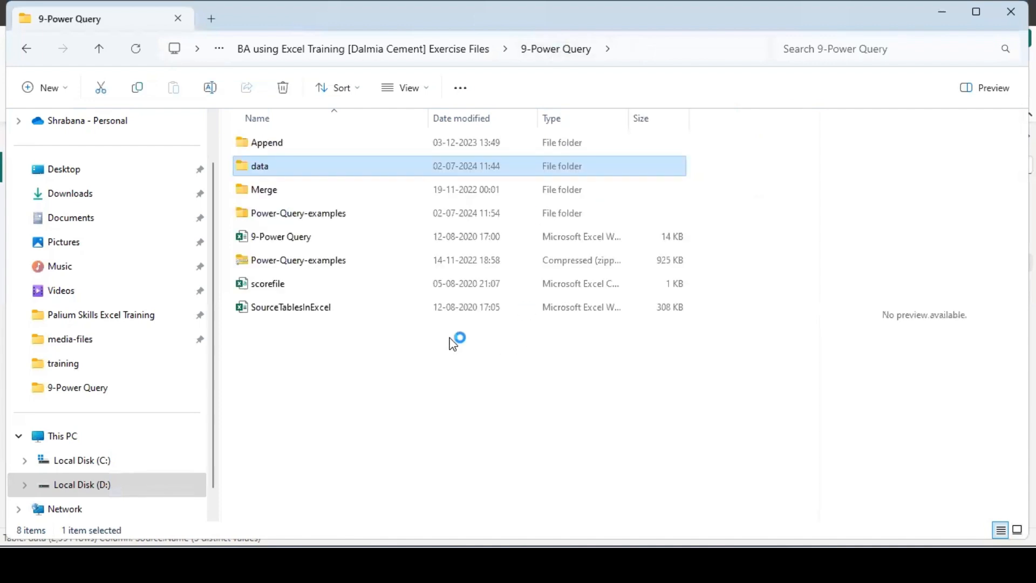
left_click(380, 365)
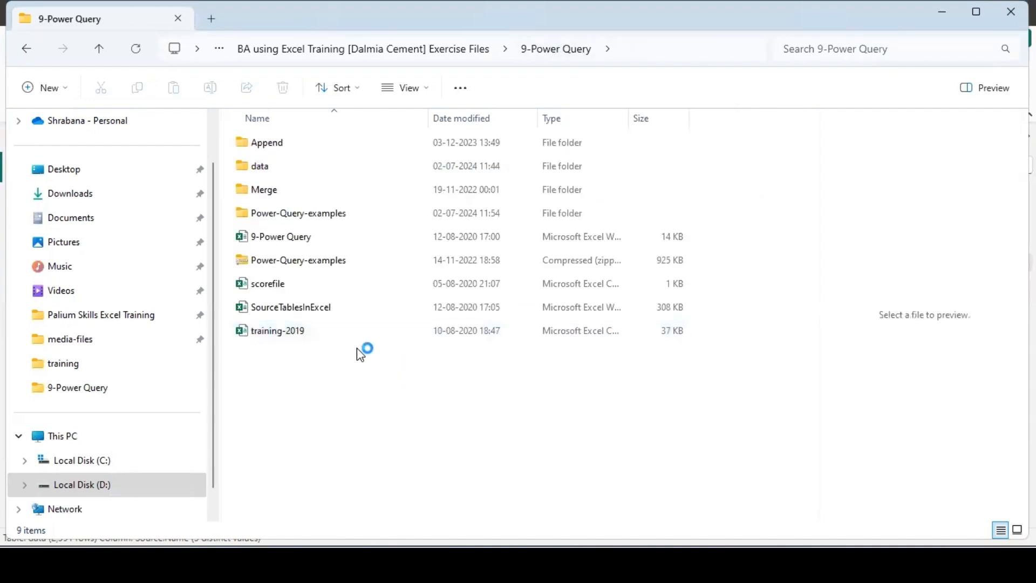
left_click(364, 337)
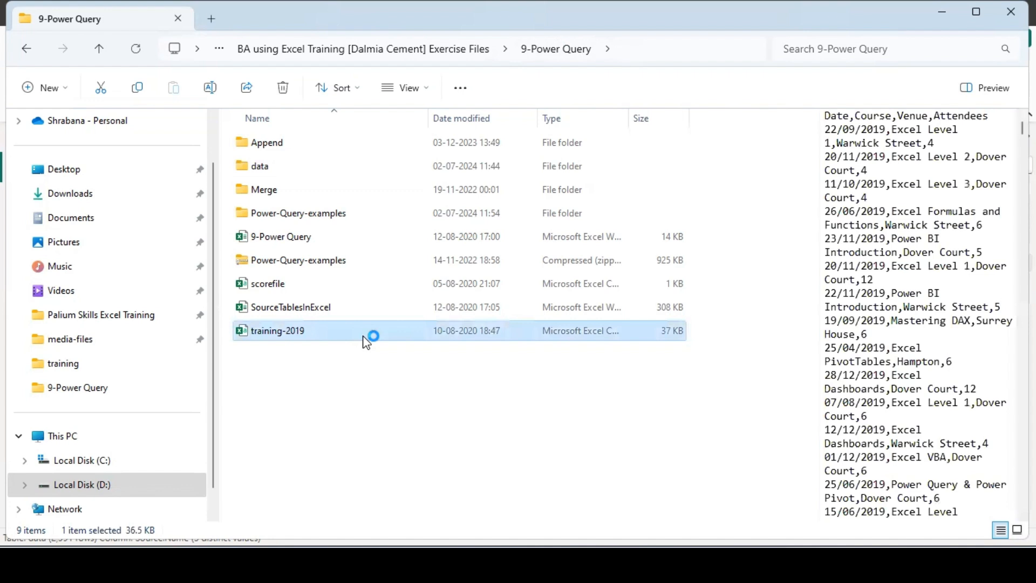
key("Delete")
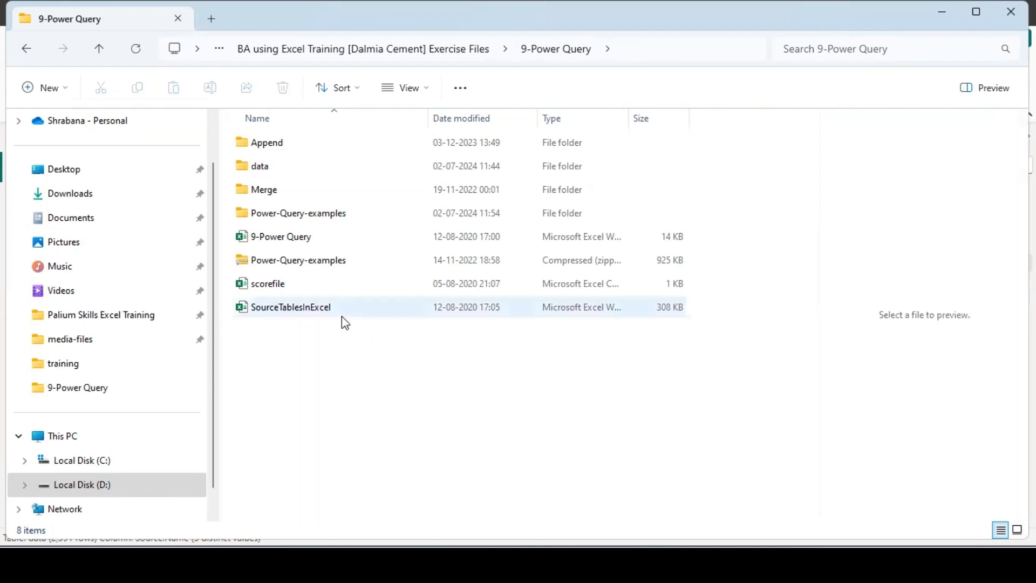
key("ctrl+z")
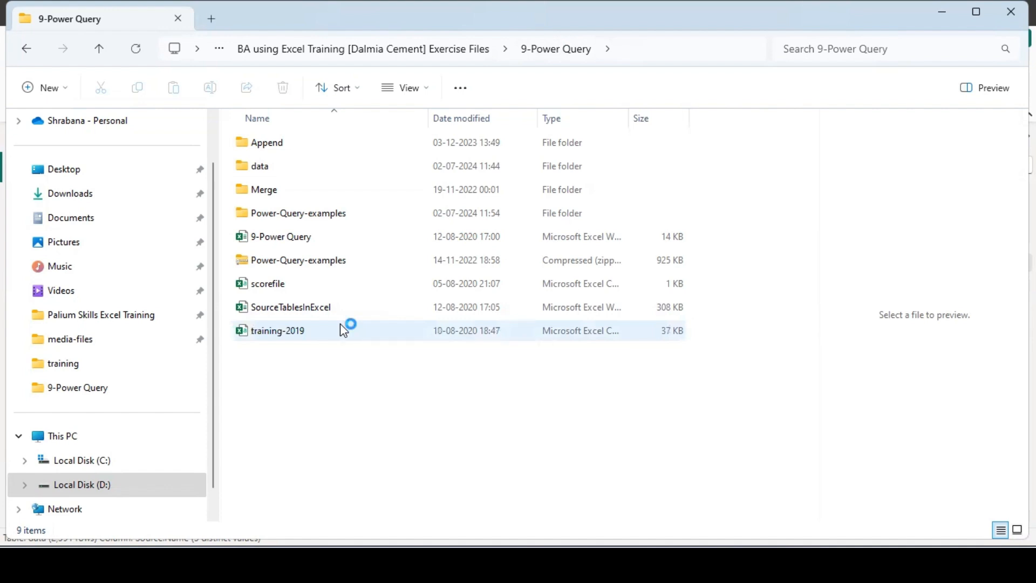
Step: Move the training-2019 file from the 9-Power Query folder into the data folder and open that folder to check it
double_click(332, 165)
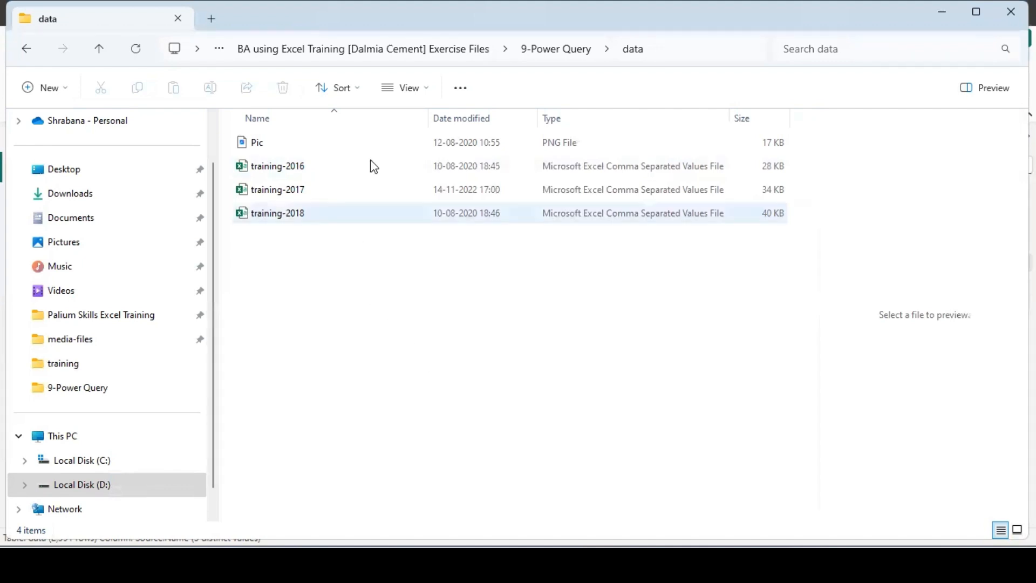
left_click(564, 57)
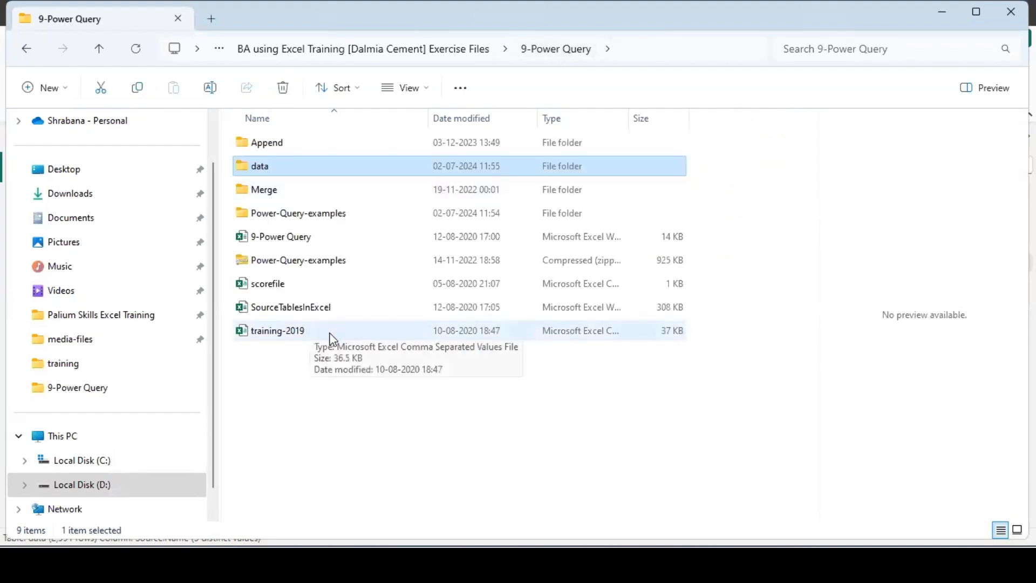
key("ctrl+x")
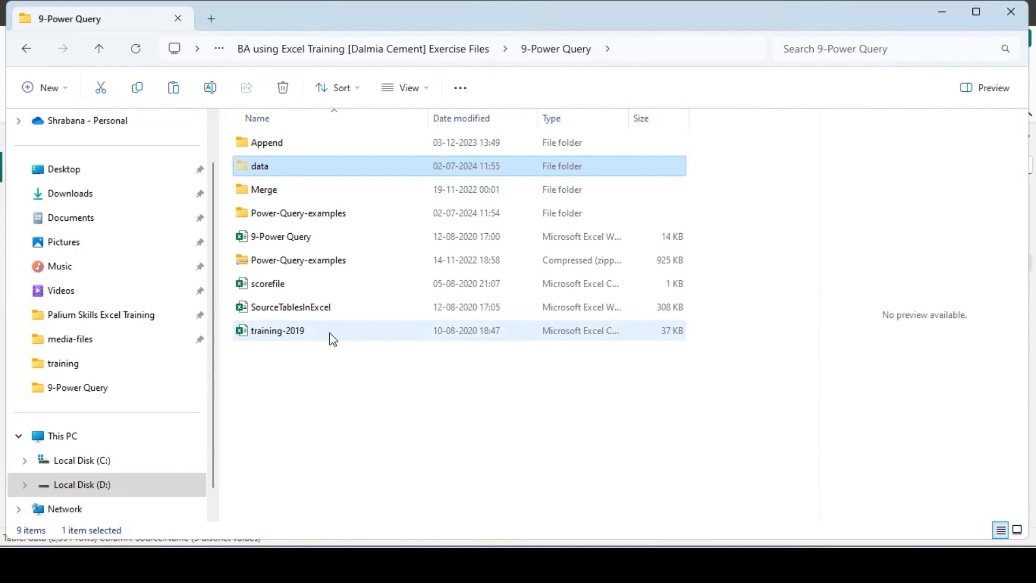
left_click(332, 337)
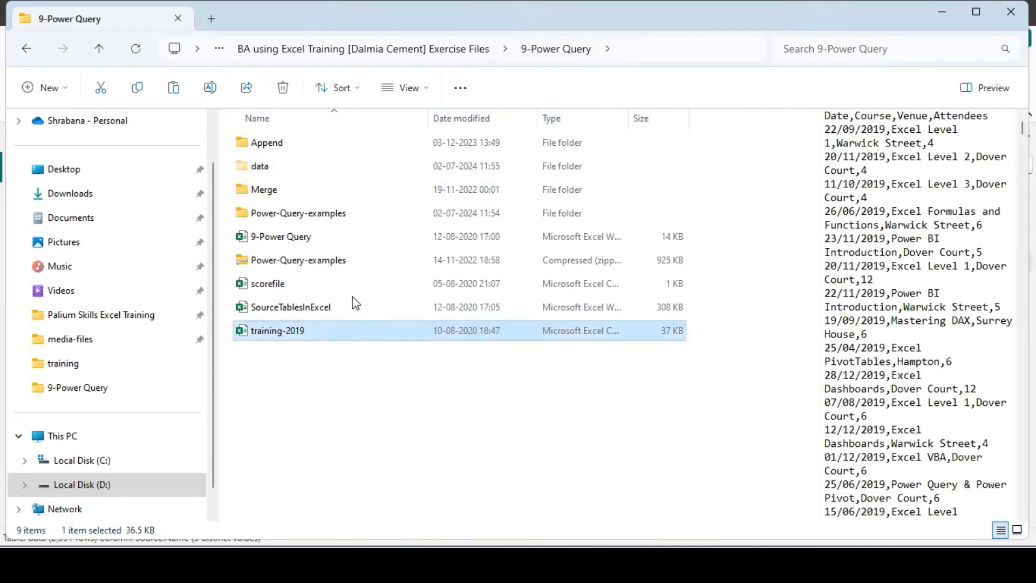
left_click(378, 377)
left_click(377, 330)
left_click_drag(358, 331, 316, 174)
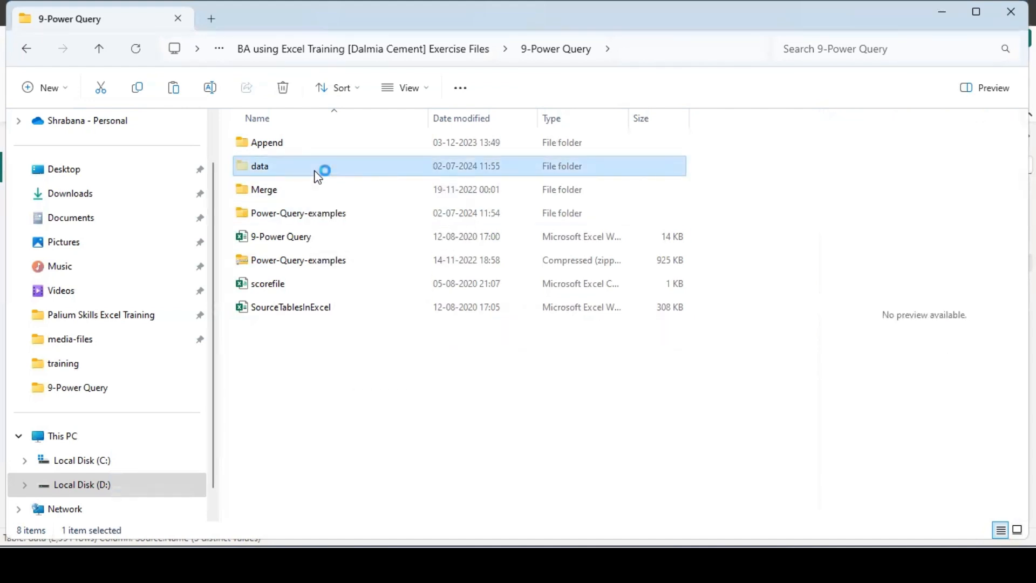
double_click(317, 173)
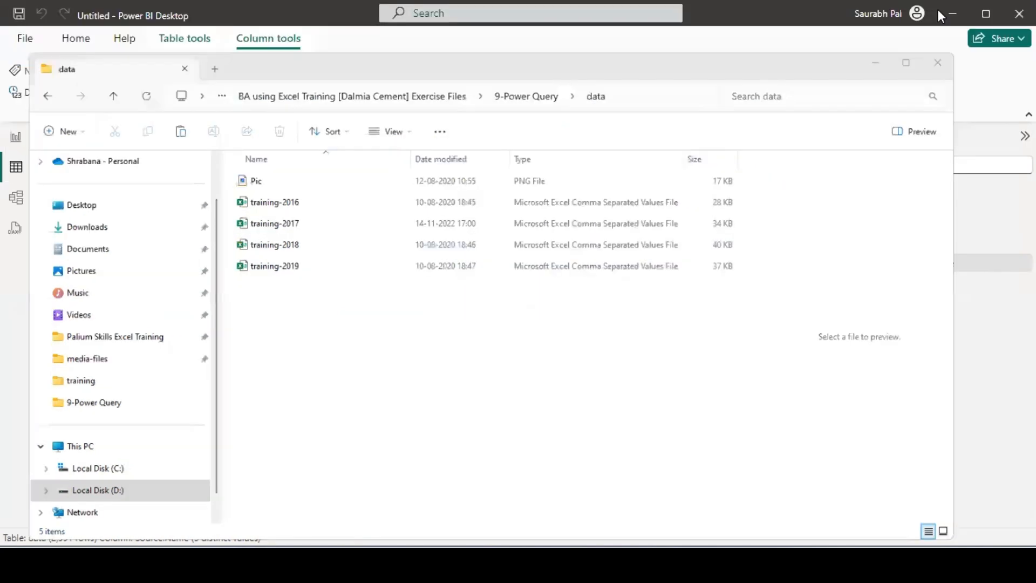
Step: Switch back to Power BI Desktop and refresh the data table from its source folder
left_click(938, 9)
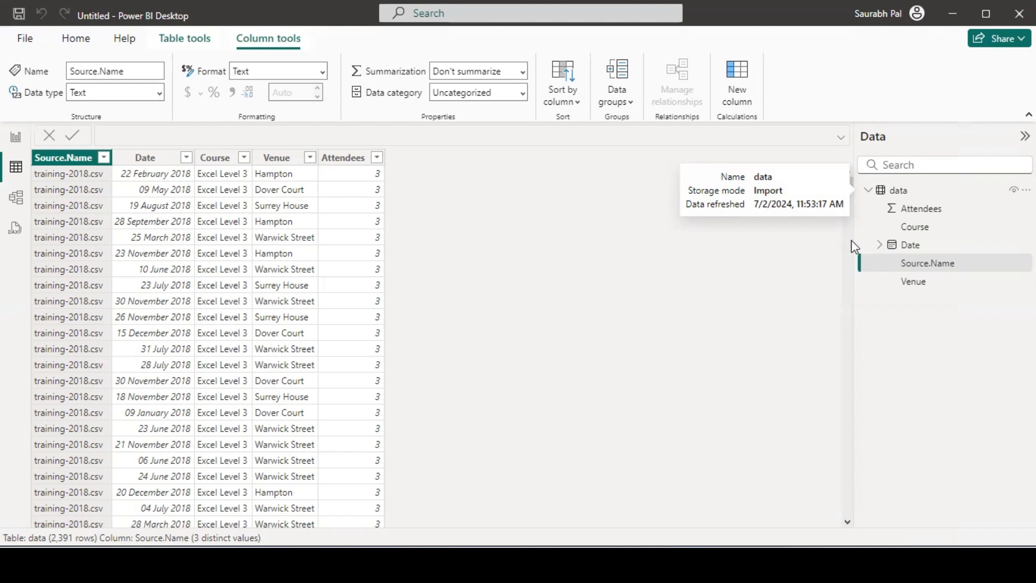
right_click(923, 195)
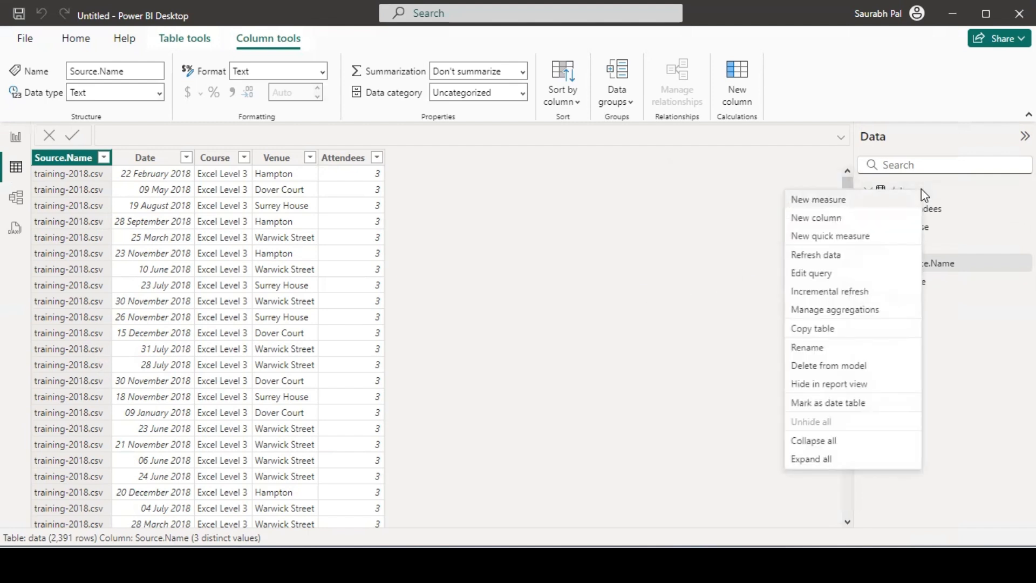
left_click(855, 255)
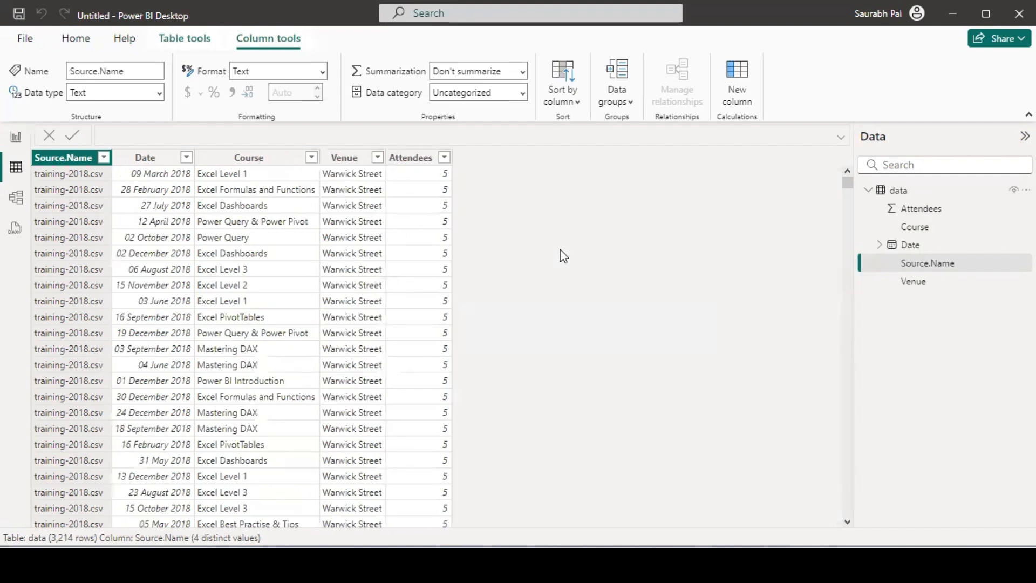
Step: Check that the Source.Name filter lists training-2019.csv and apply the filter with every source file selected
left_click(104, 157)
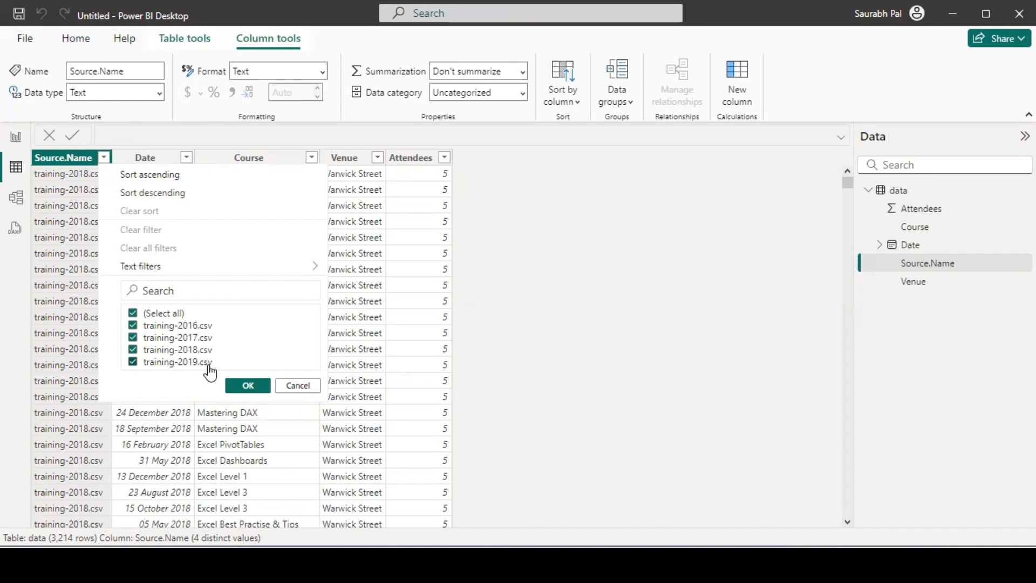
left_click(243, 386)
left_click(241, 384)
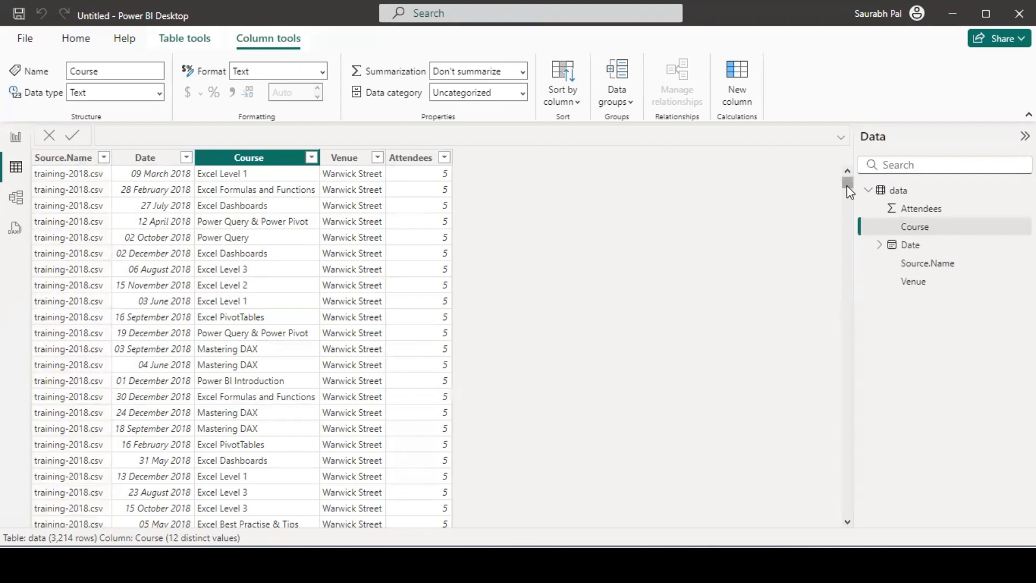
mouse_move(846, 185)
left_mouse_down()
mouse_move(840, 223)
mouse_move(835, 183)
left_mouse_up()
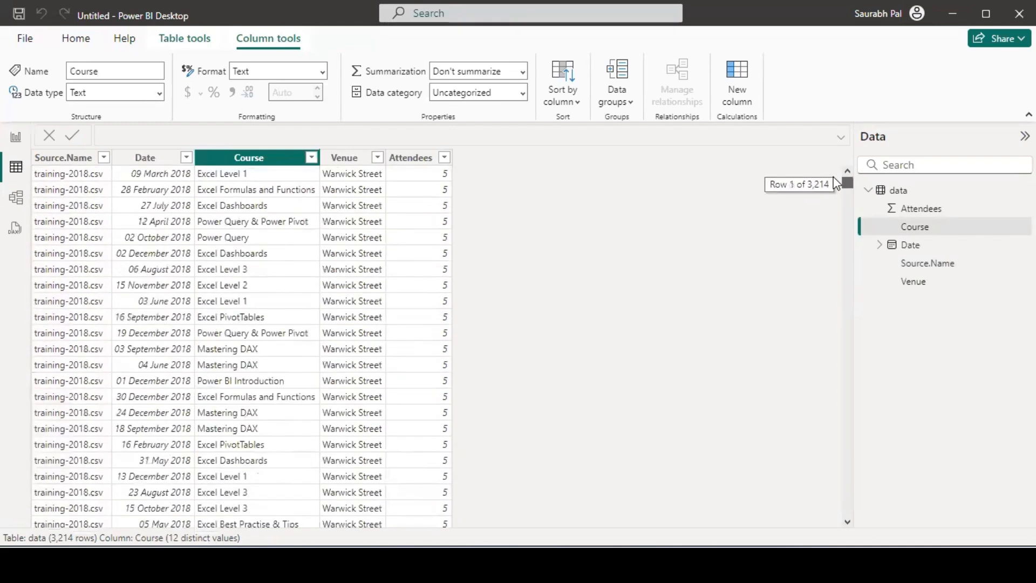
left_click(104, 158)
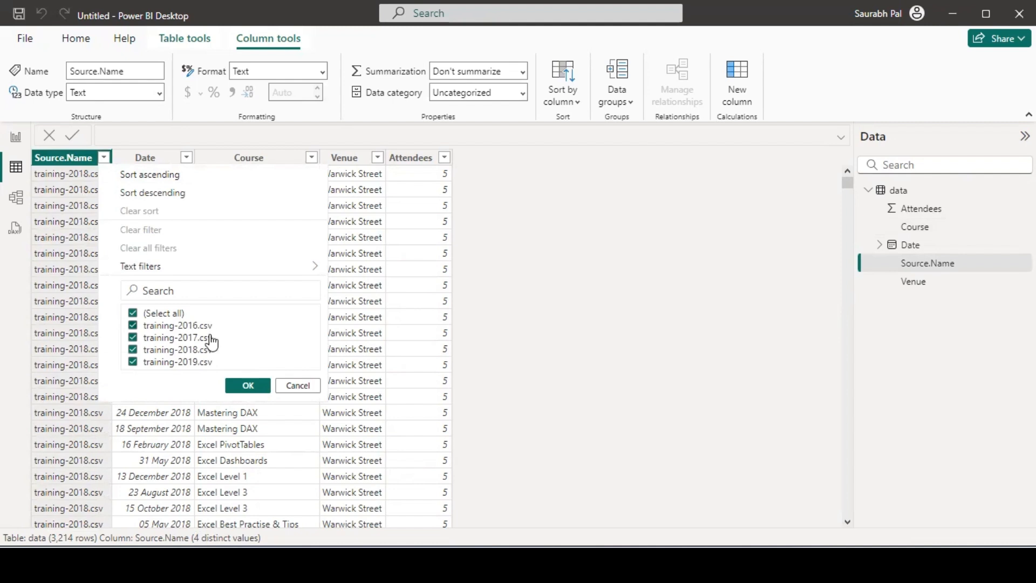
left_click(237, 386)
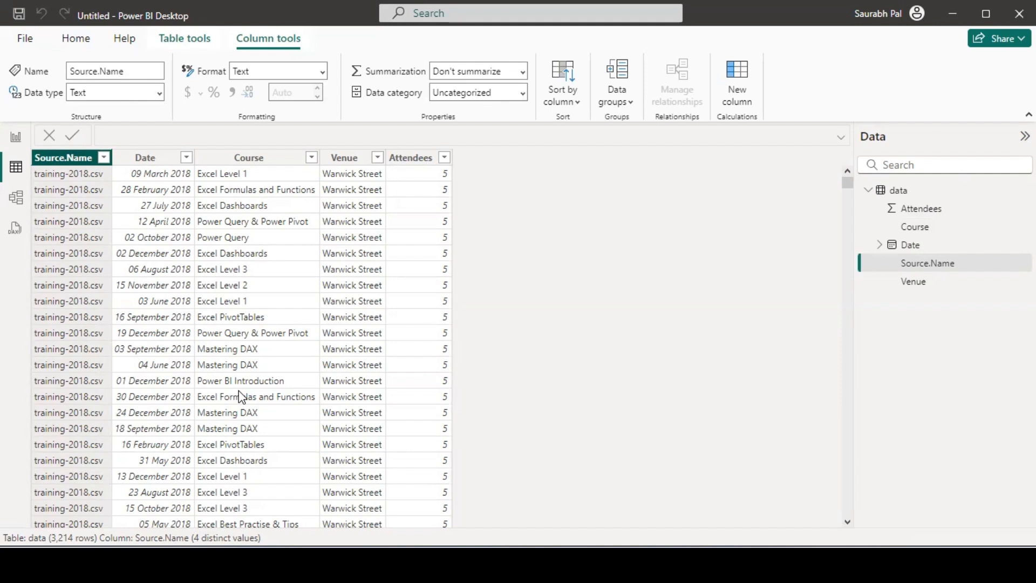
Step: Review the data folder's files in File Explorer and return to Power BI Desktop
left_click(91, 40)
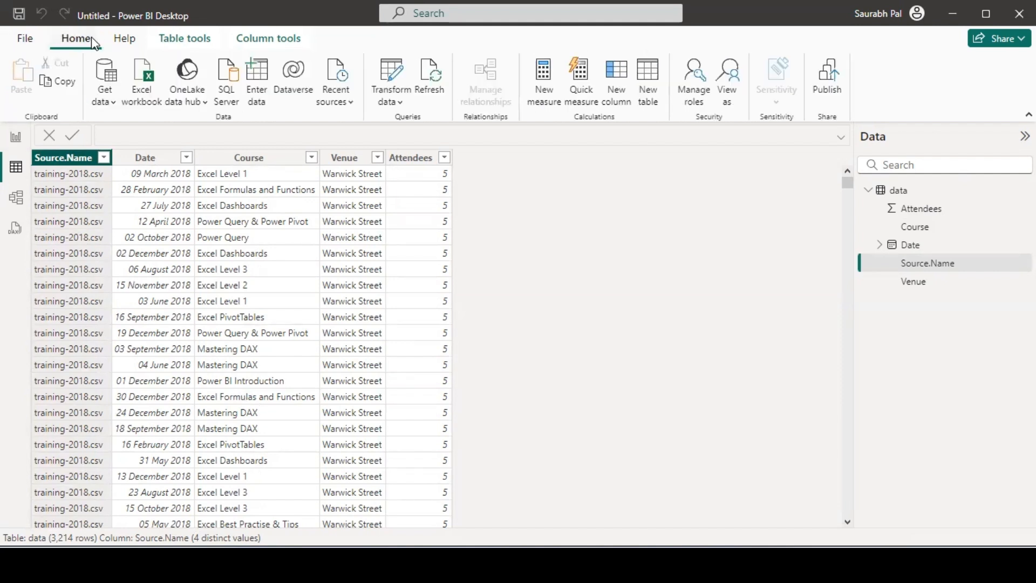
left_click(102, 107)
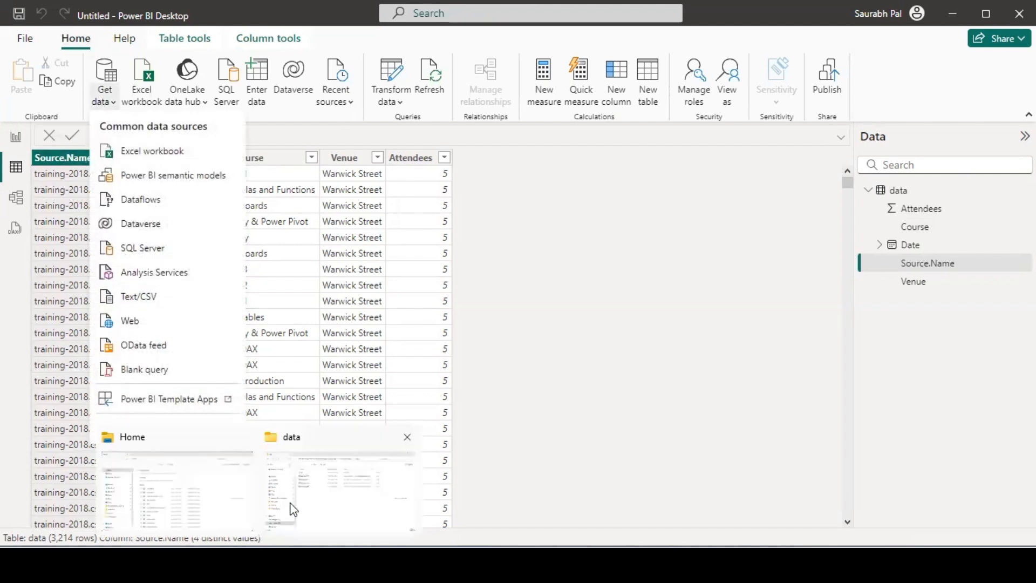
left_click(299, 495)
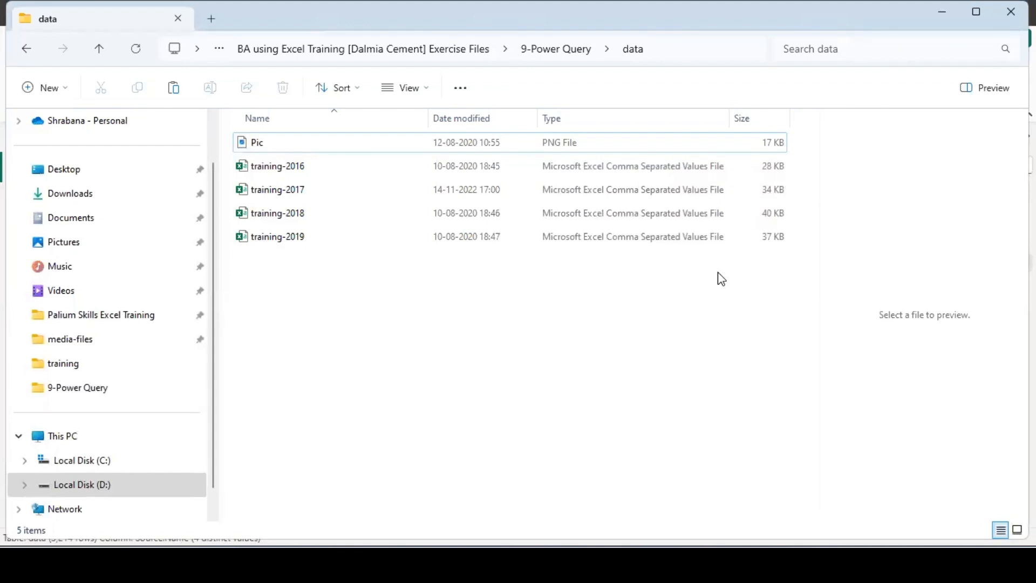
left_click(942, 12)
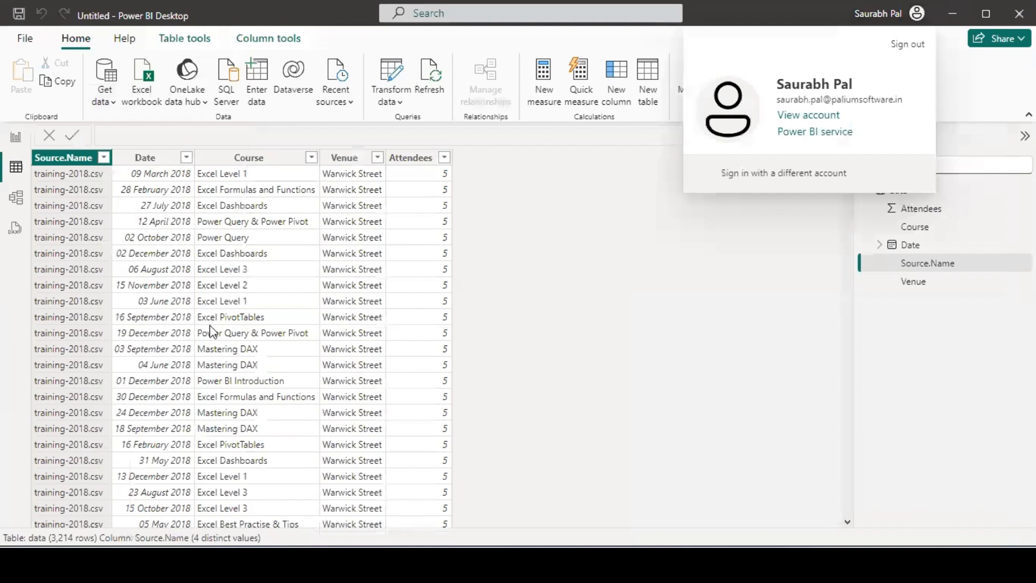
left_click(656, 268)
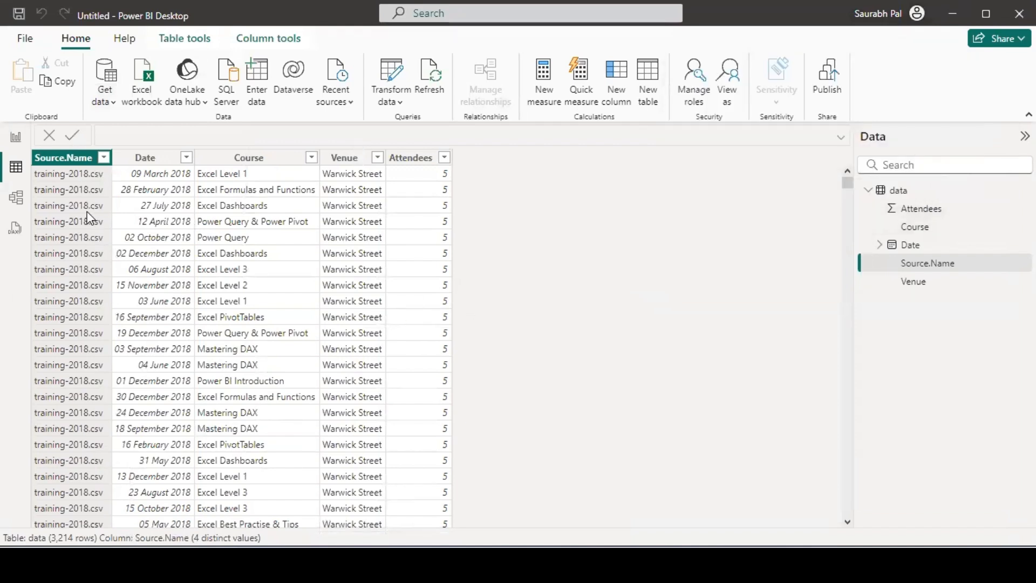
Step: Start a new data connection using the Folder connector
left_click(106, 100)
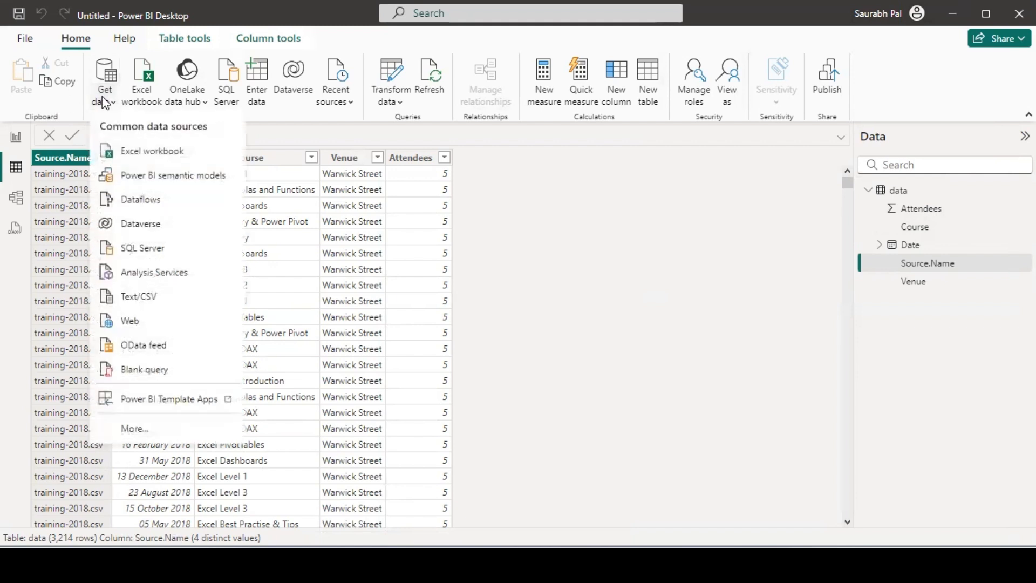
left_click(135, 430)
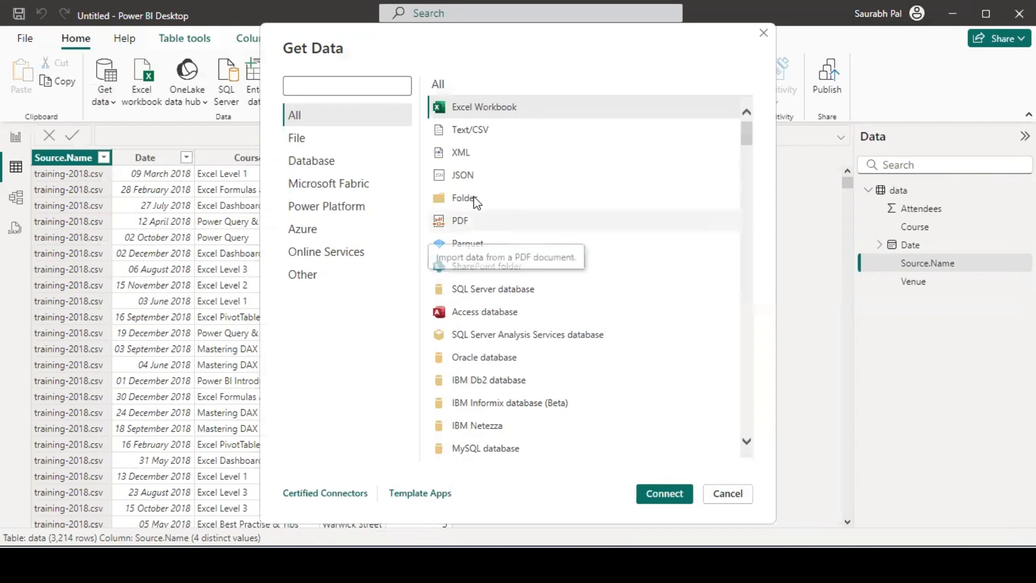
left_click(477, 203)
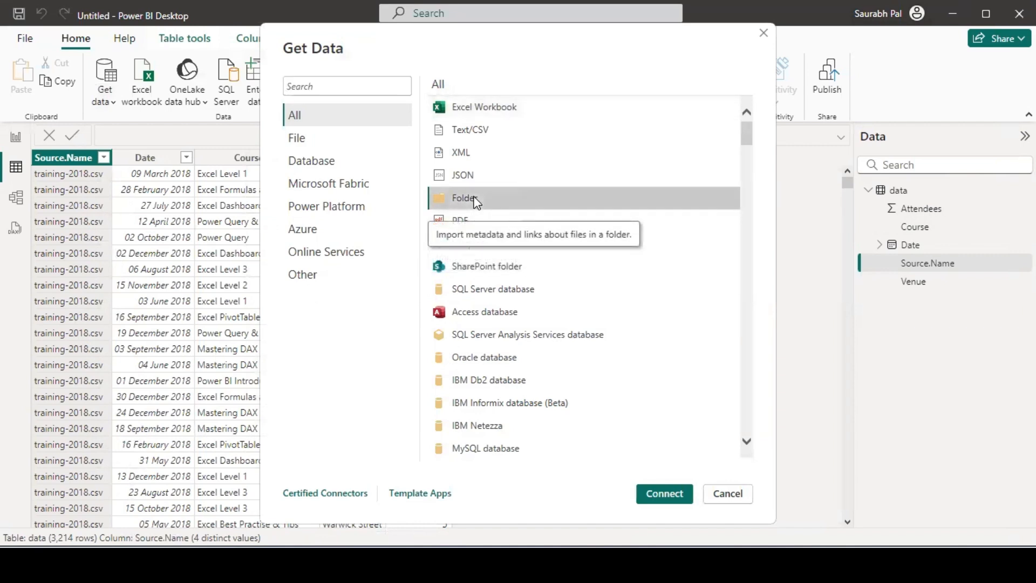
left_click(661, 495)
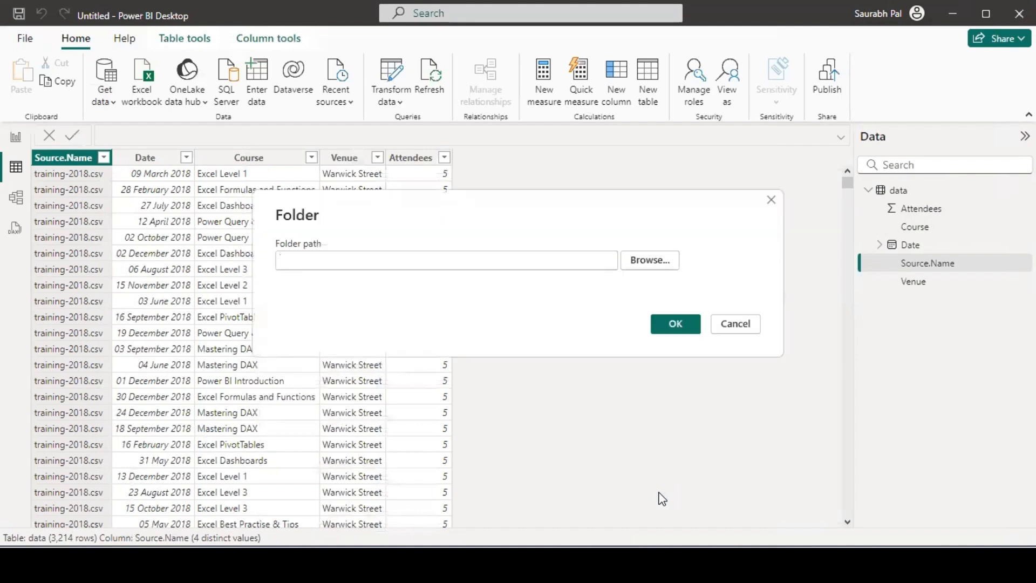
Step: Connect to the data folder inside 9-Power Query, under the BA using Excel Training exercise files on Local Disk (D:)
left_click(650, 261)
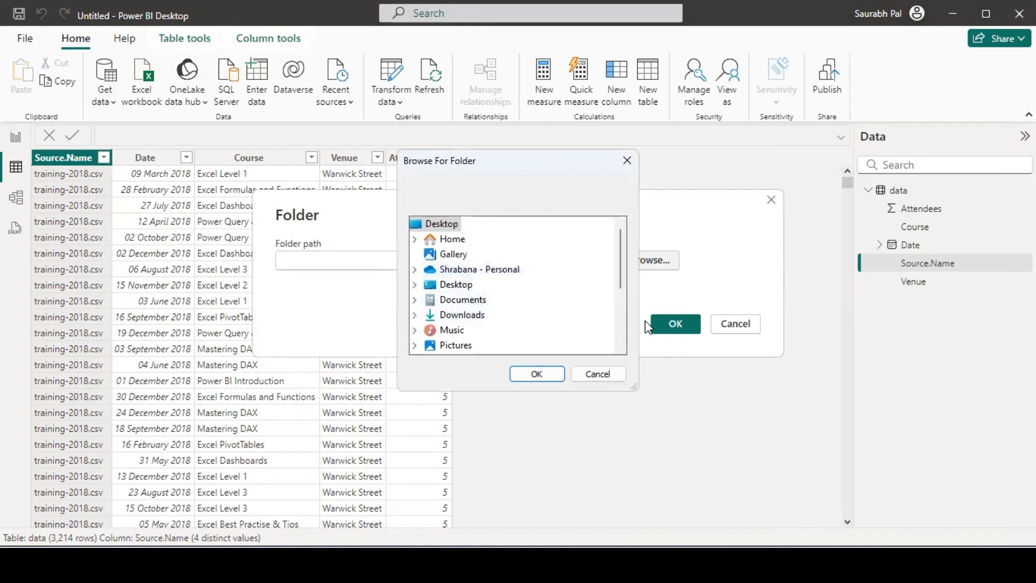
scroll(620, 320, "down", 3)
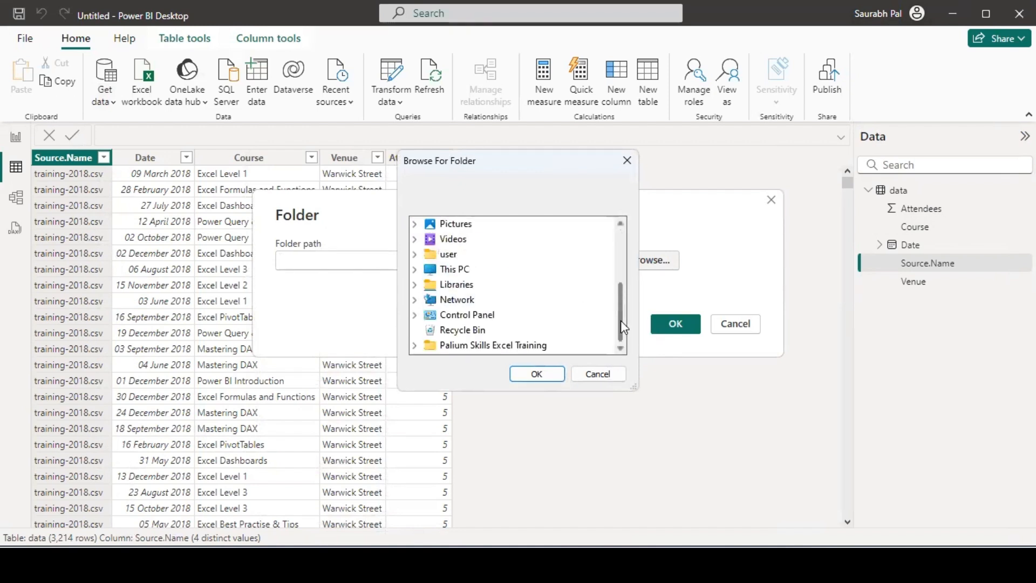
left_click(414, 271)
left_click(429, 300)
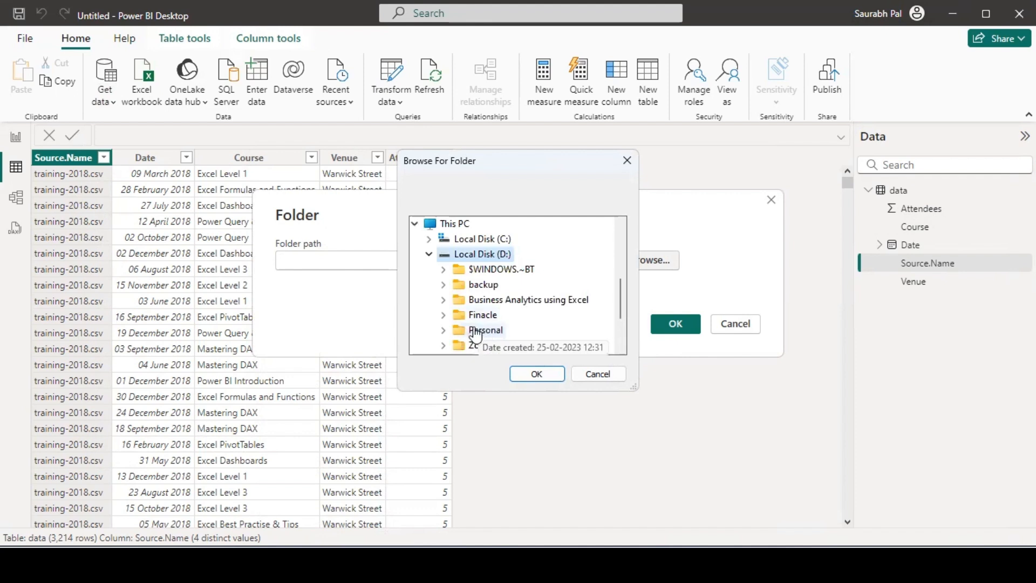
left_click(445, 300)
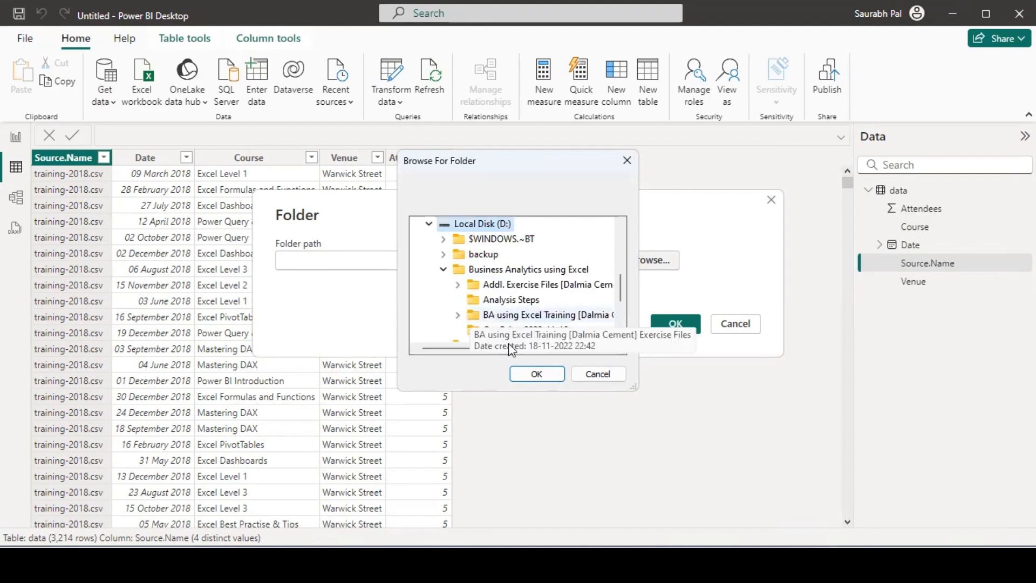
left_click(510, 318)
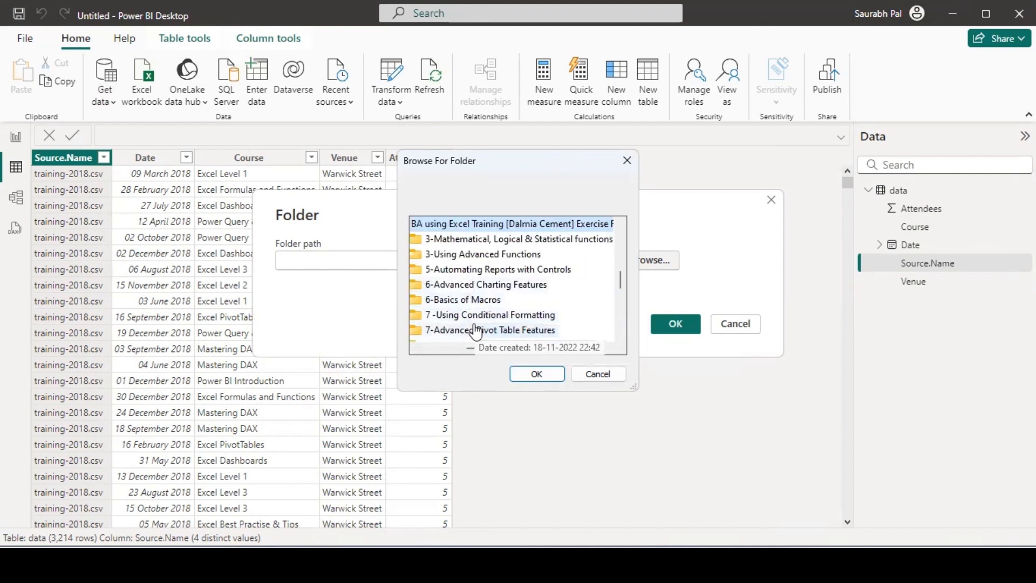
left_click_drag(620, 281, 620, 290)
left_click(483, 300)
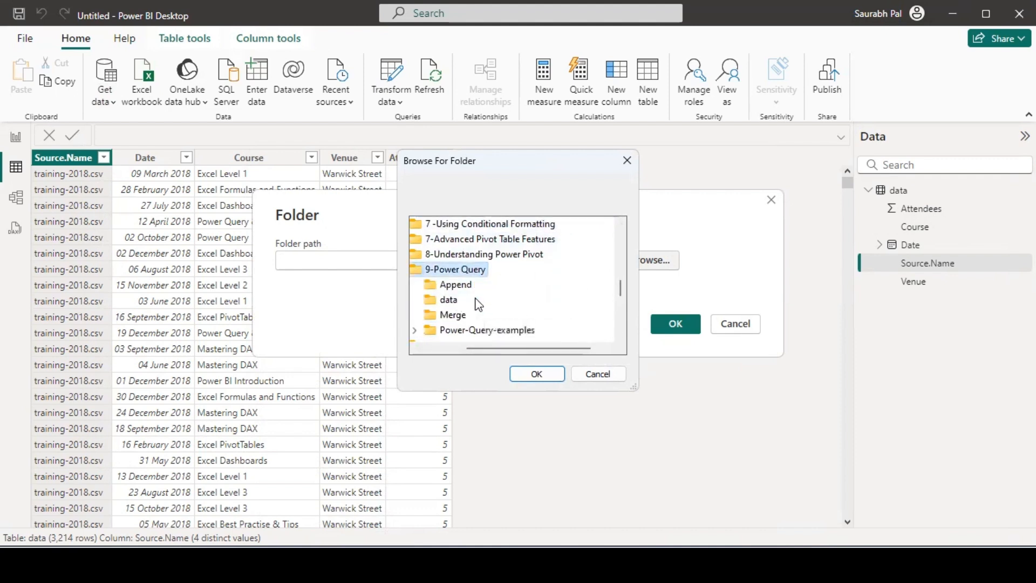
left_click(452, 300)
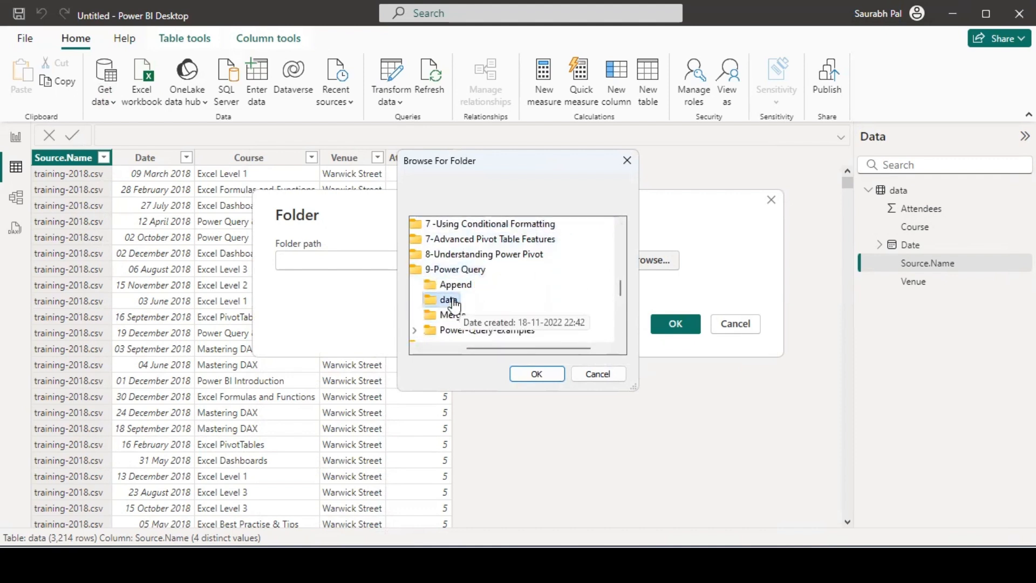
left_click(537, 373)
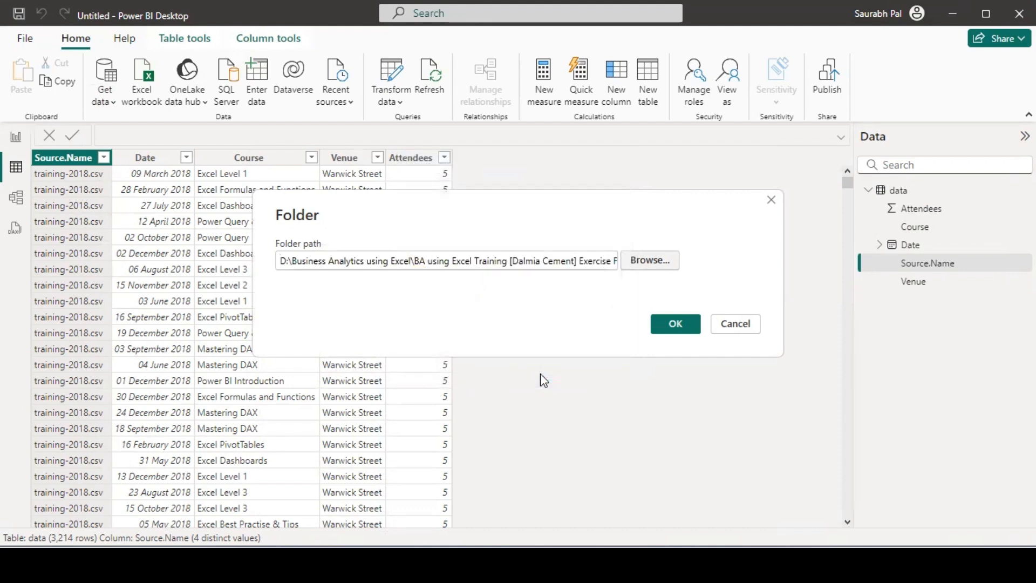
left_click(672, 323)
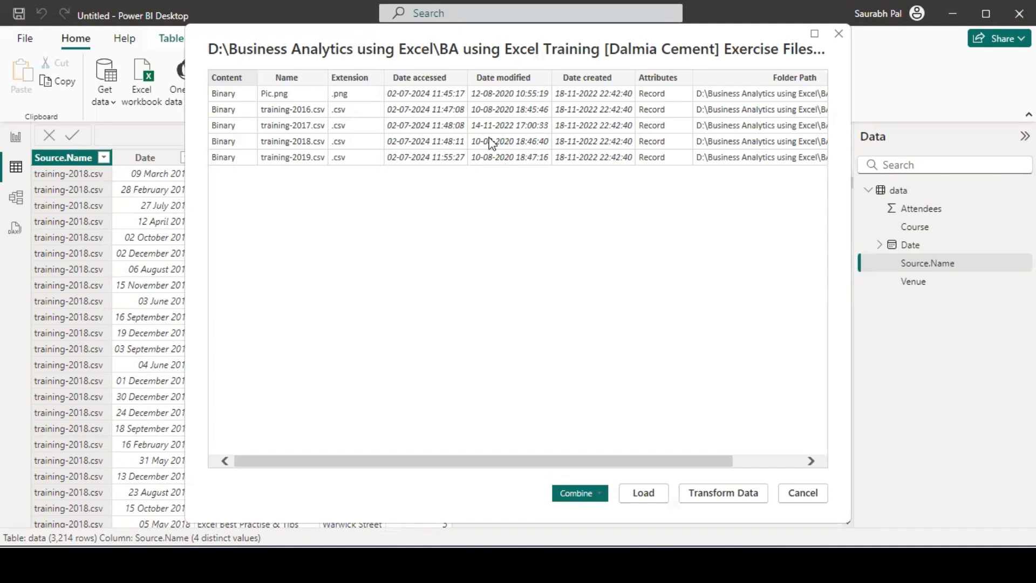
Step: Load the folder's file list into Power Query Editor for transformation and remove the top 1 row, Pic.png
left_click(648, 496)
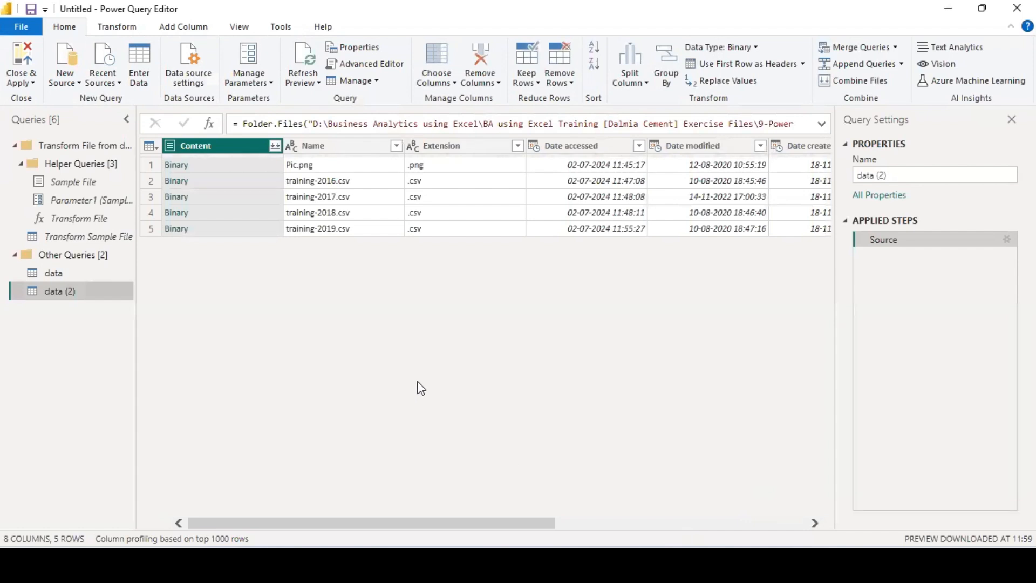
left_click(561, 80)
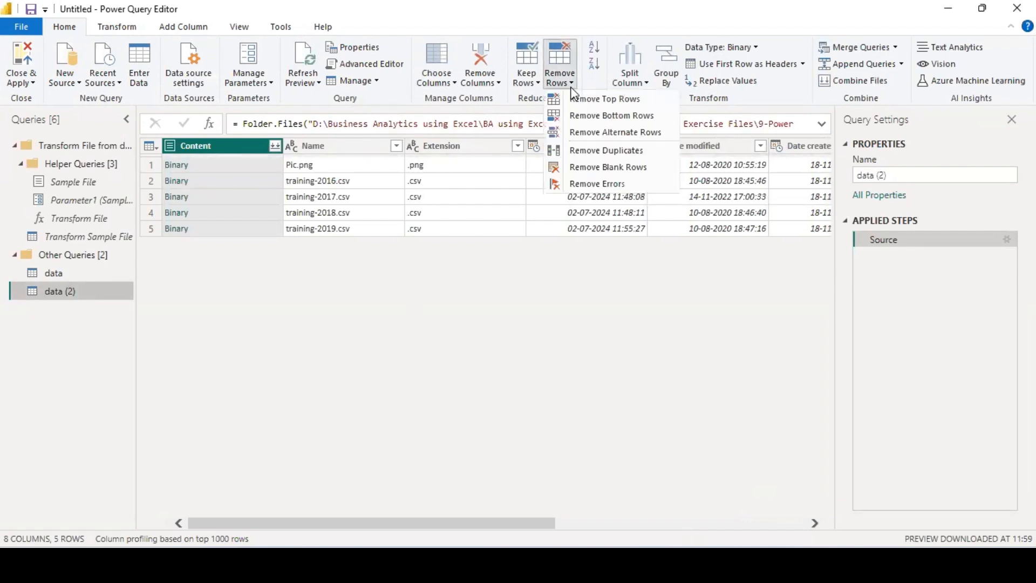
left_click(580, 100)
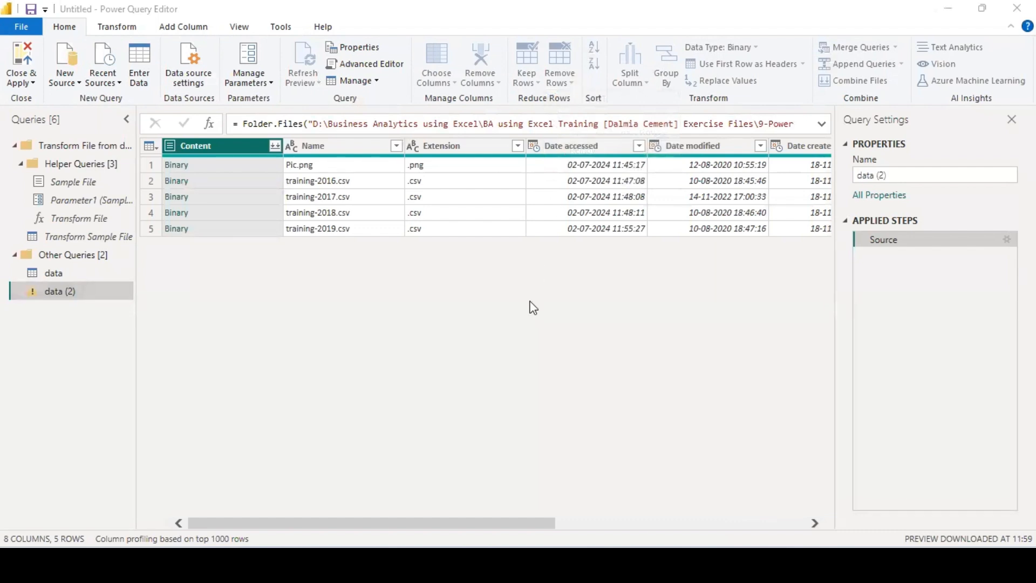
type("1")
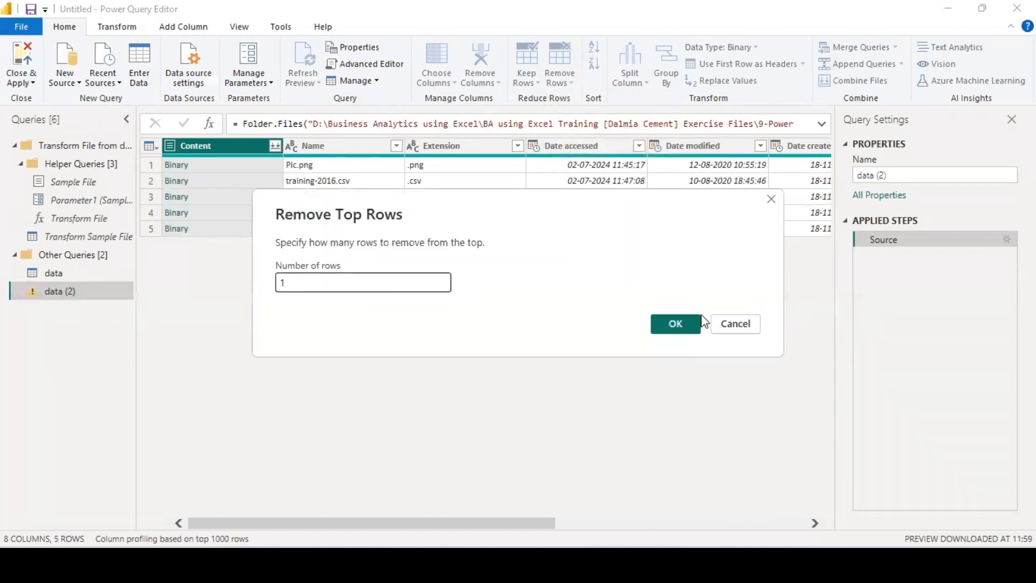
left_click(687, 320)
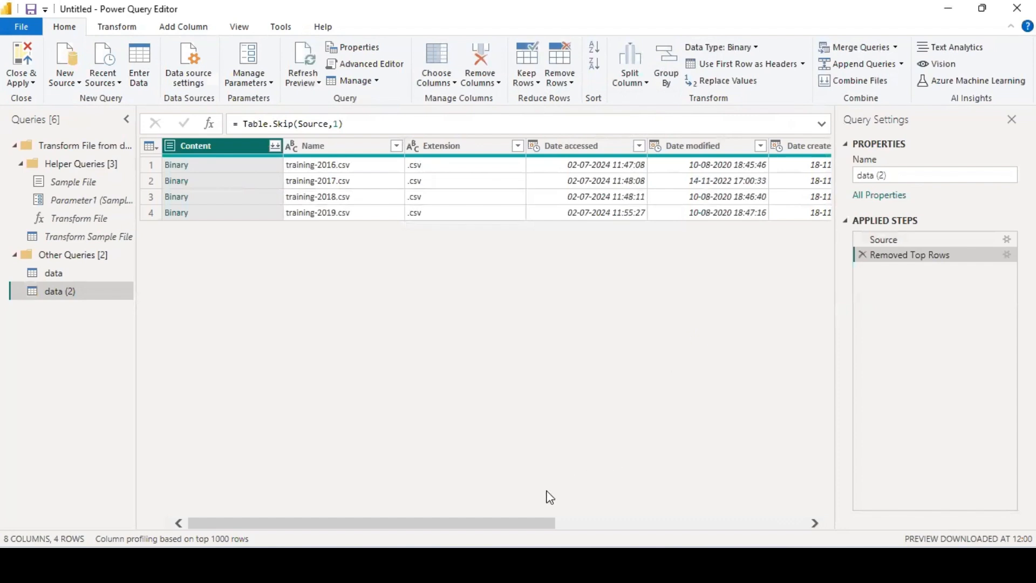
Step: Combine the remaining CSV files using the first file as sample, and apply the fully loaded Source.Name filter with all files selected
left_click(853, 82)
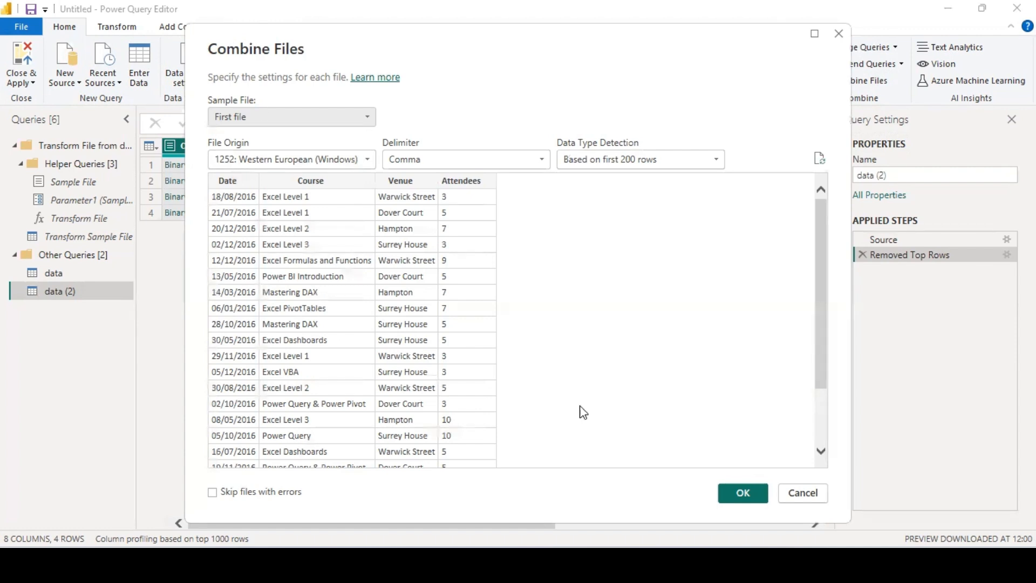
left_click(750, 492)
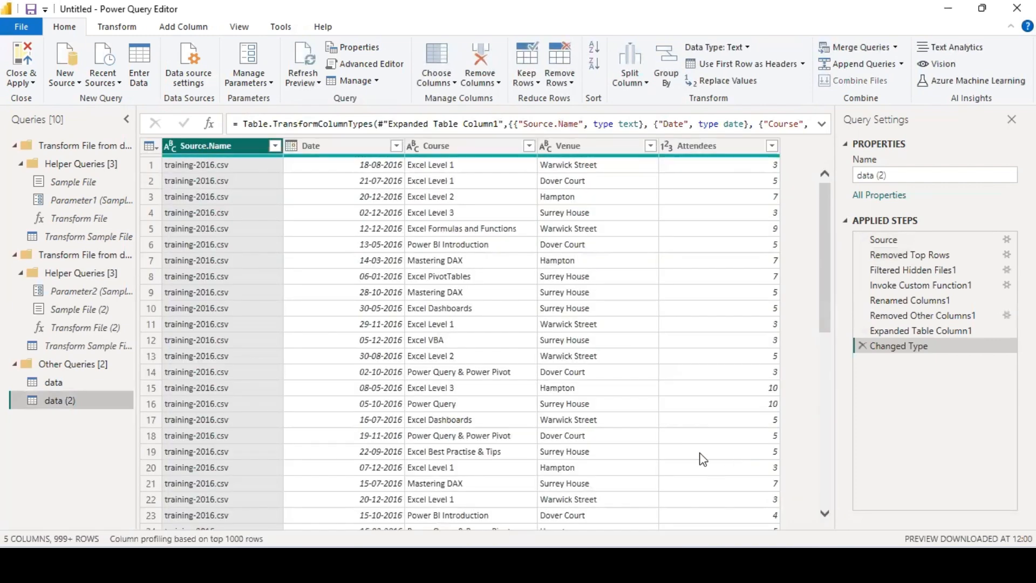
left_click(274, 146)
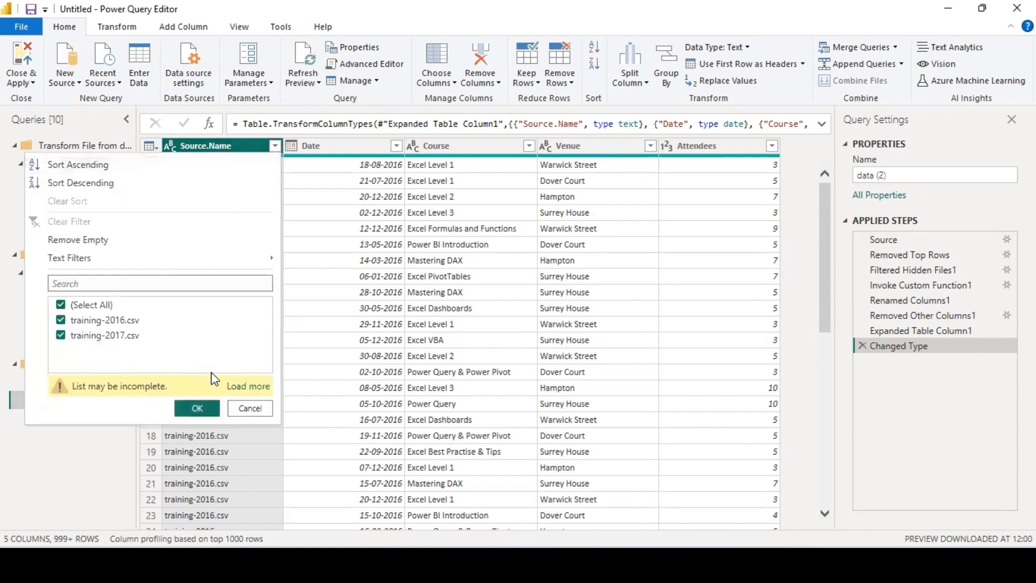
left_click(248, 386)
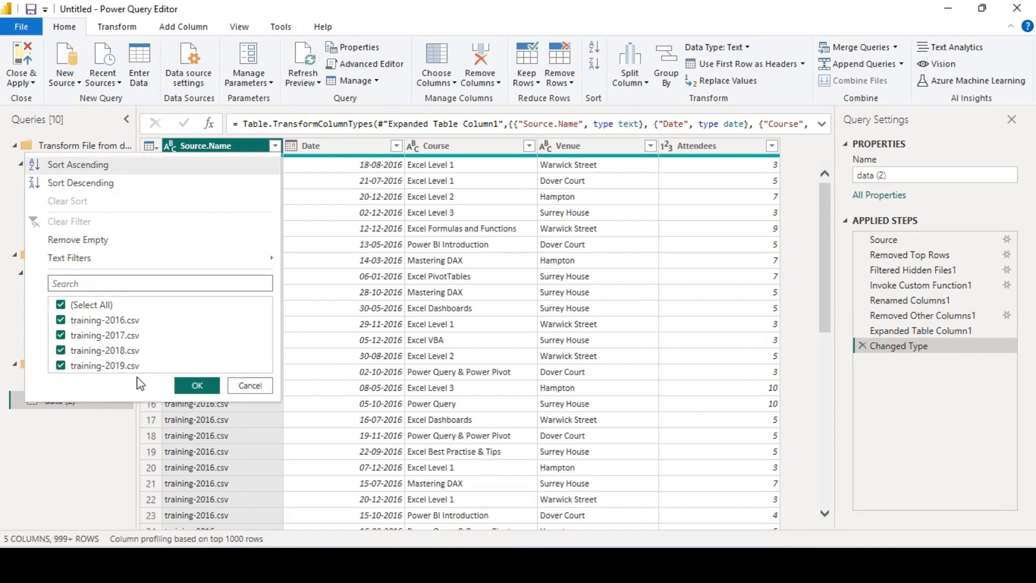
left_click(195, 385)
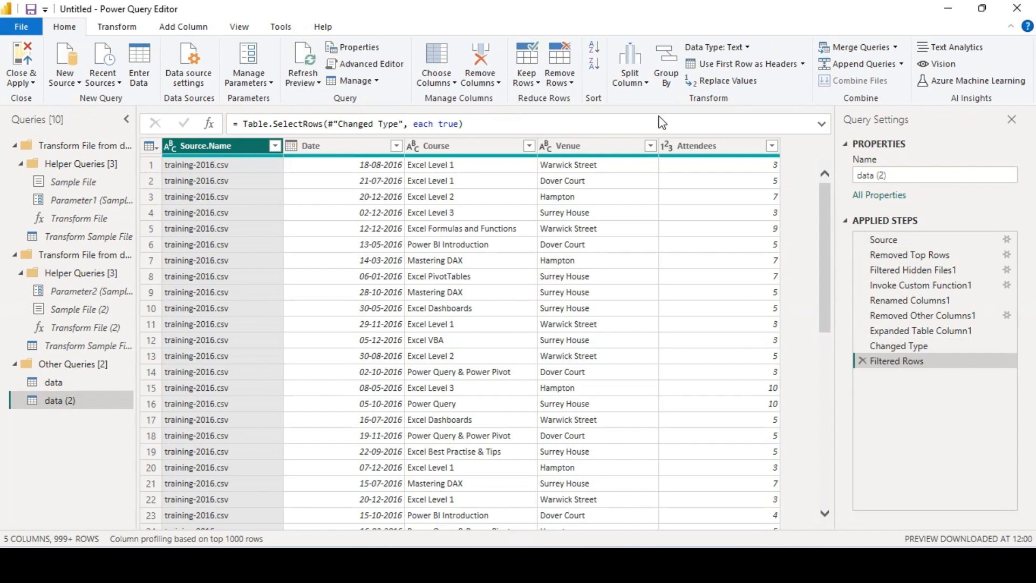
Step: Close Power Query Editor without applying the changes and discard the pending query changes
left_click(27, 82)
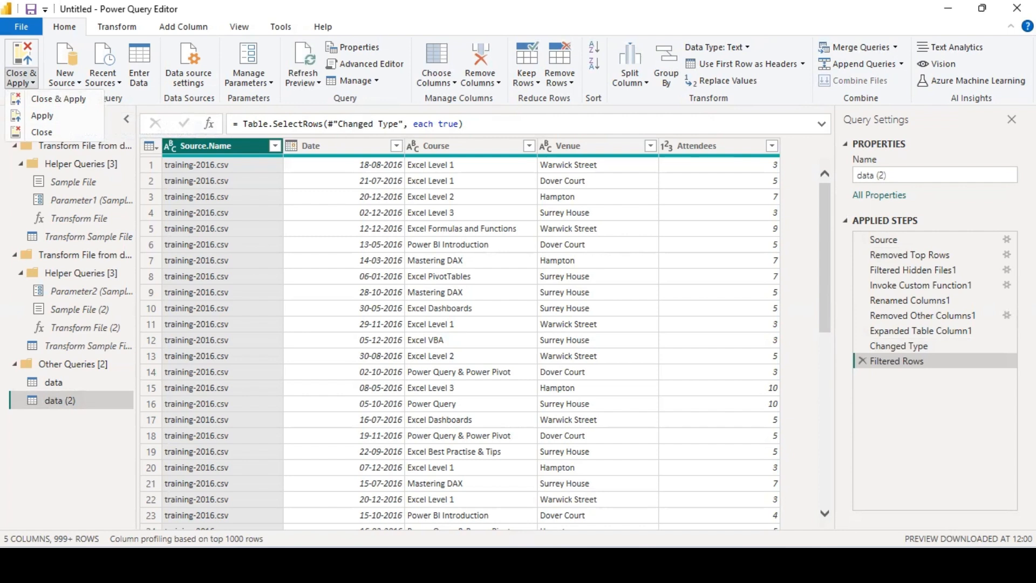
left_click(1005, 9)
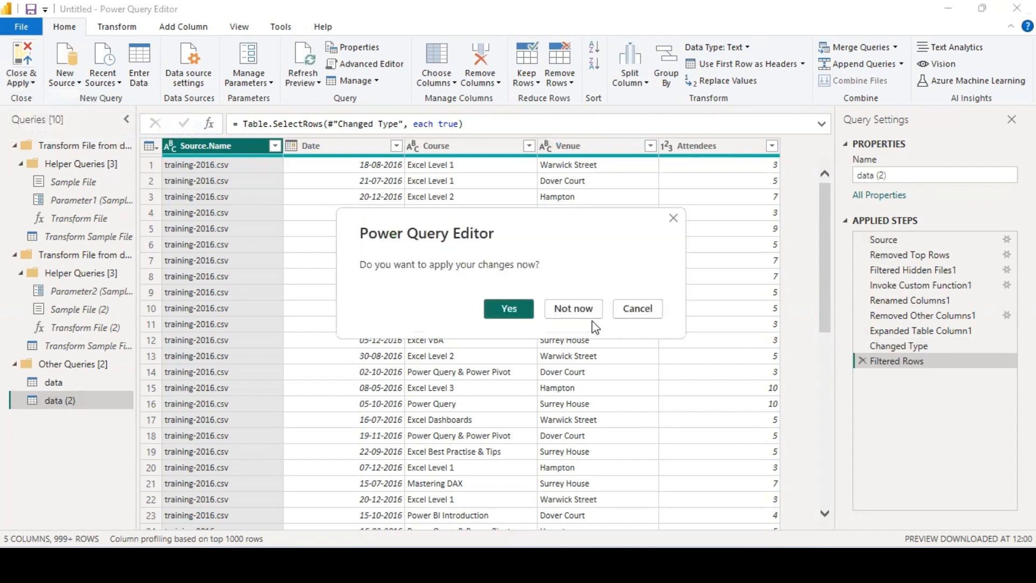
left_click(593, 309)
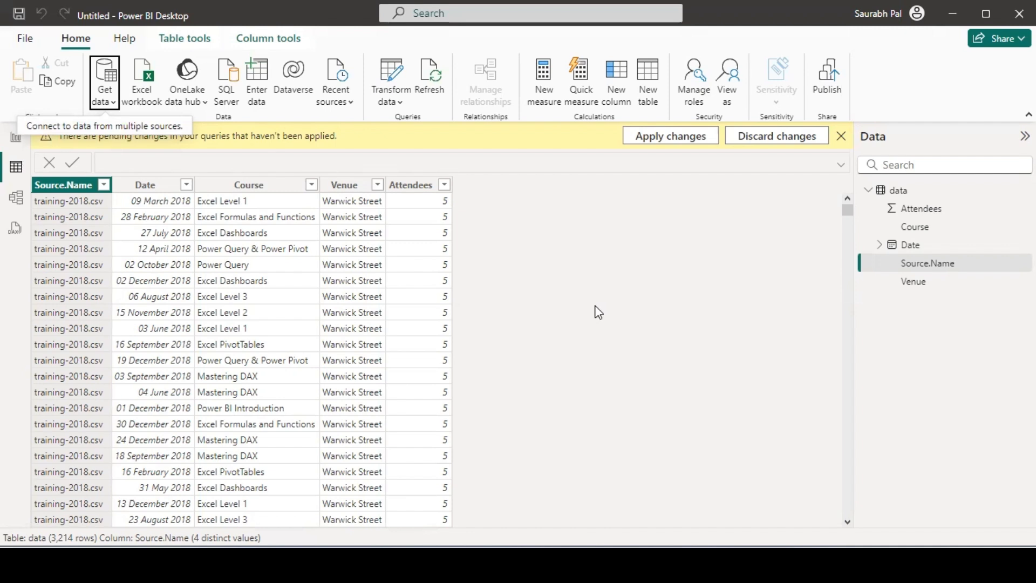
left_click(781, 140)
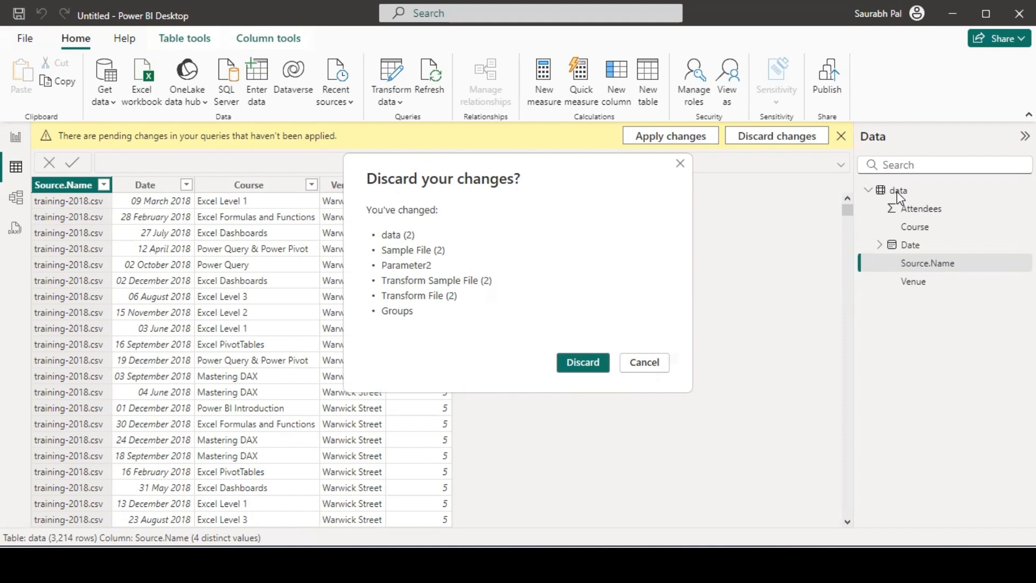
left_click(588, 365)
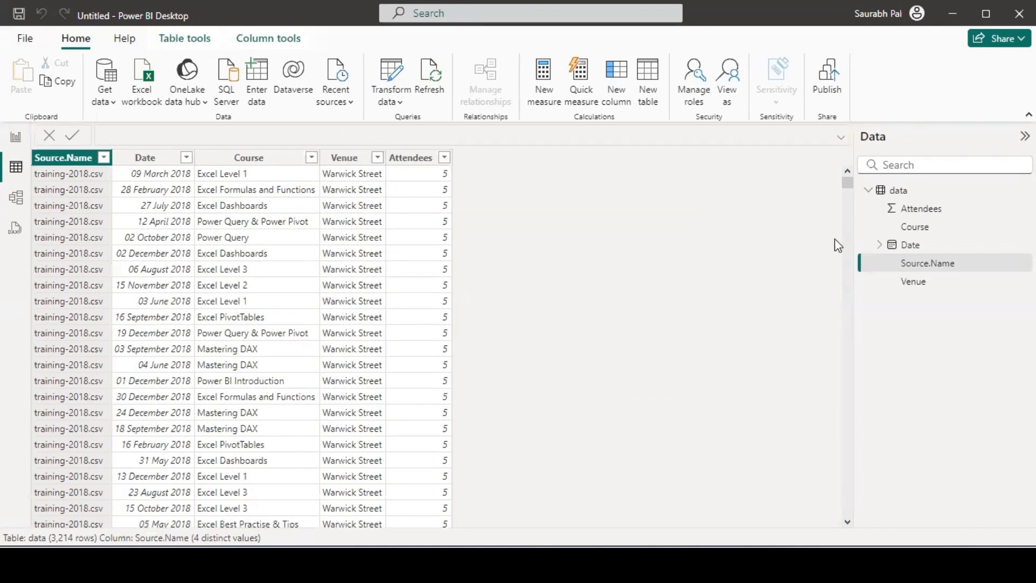
right_click(899, 192)
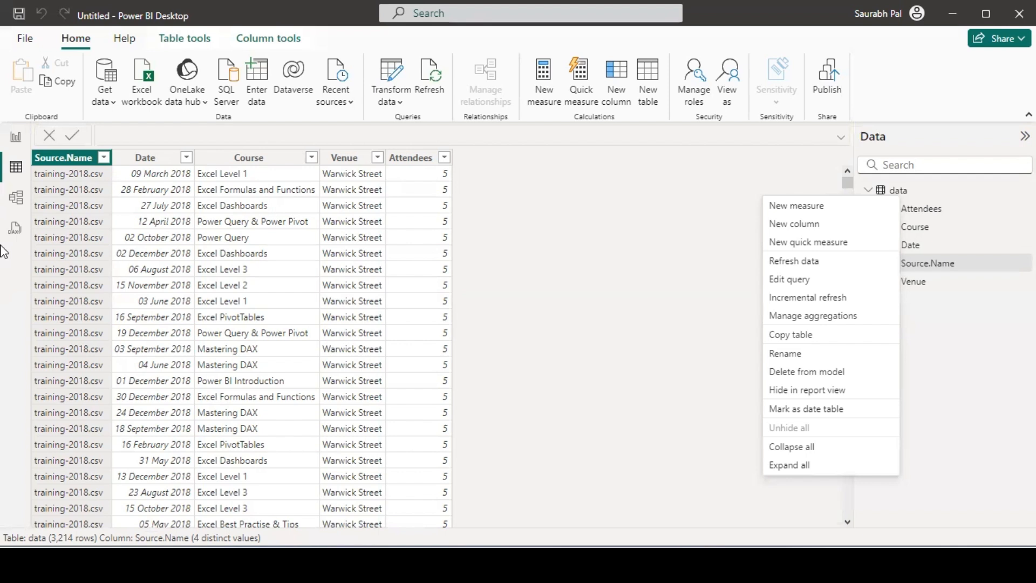
left_click(519, 246)
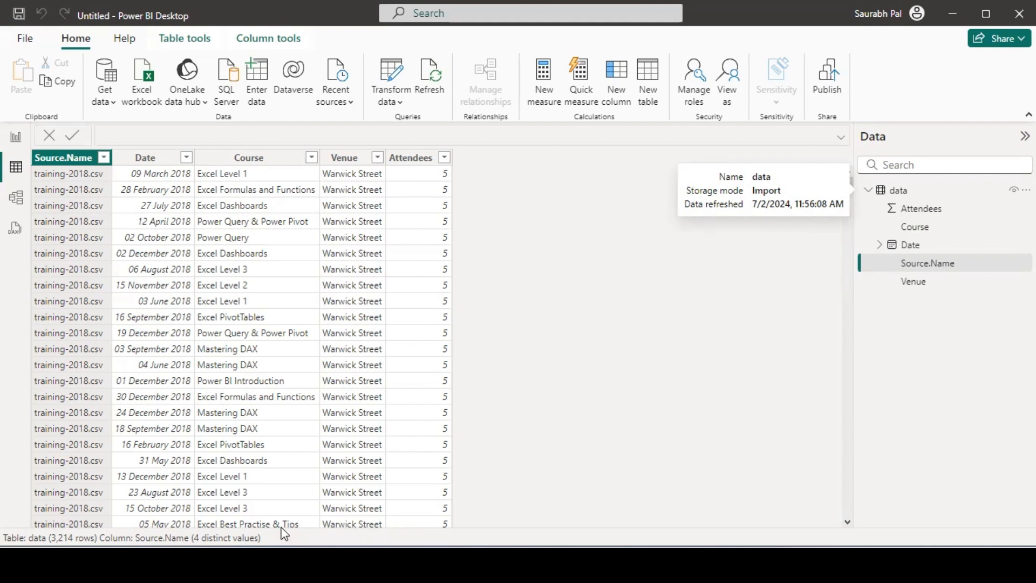
Step: Switch to File Explorer and look through the 8-Understanding Power Pivot, SampleFiles and 9-Power Query folders for source files
mouse_move(260, 564)
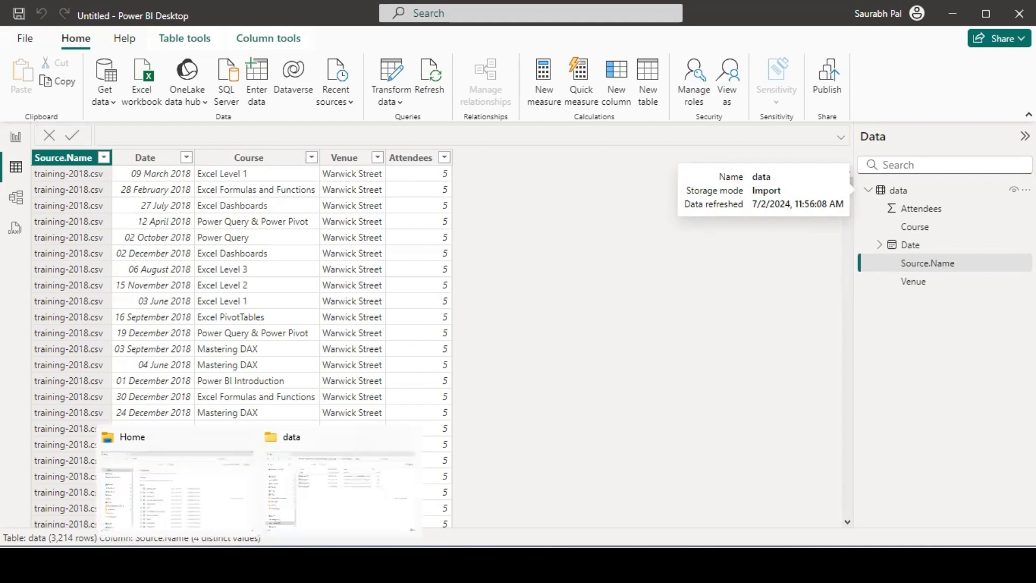
left_click(322, 486)
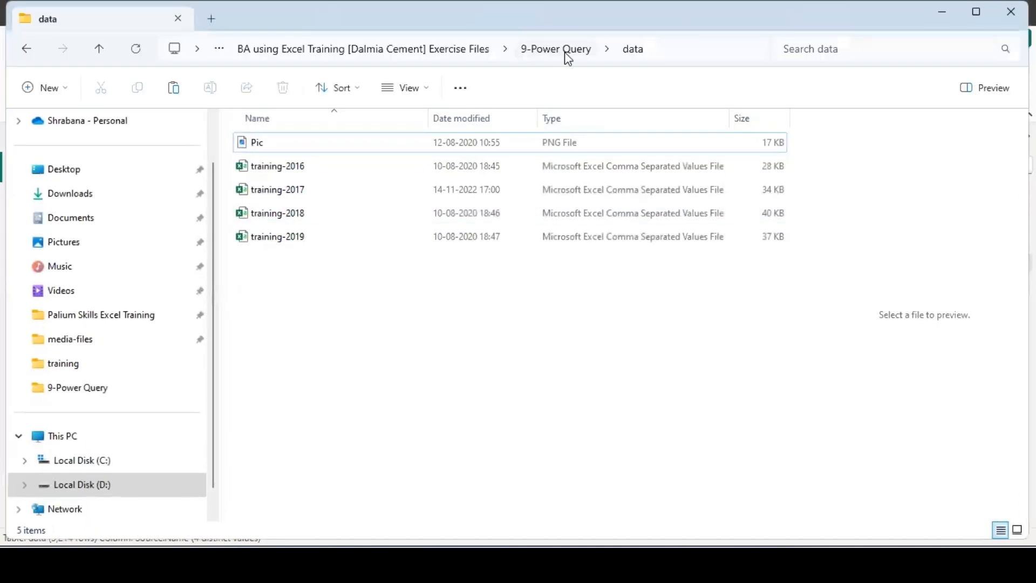
left_click(565, 53)
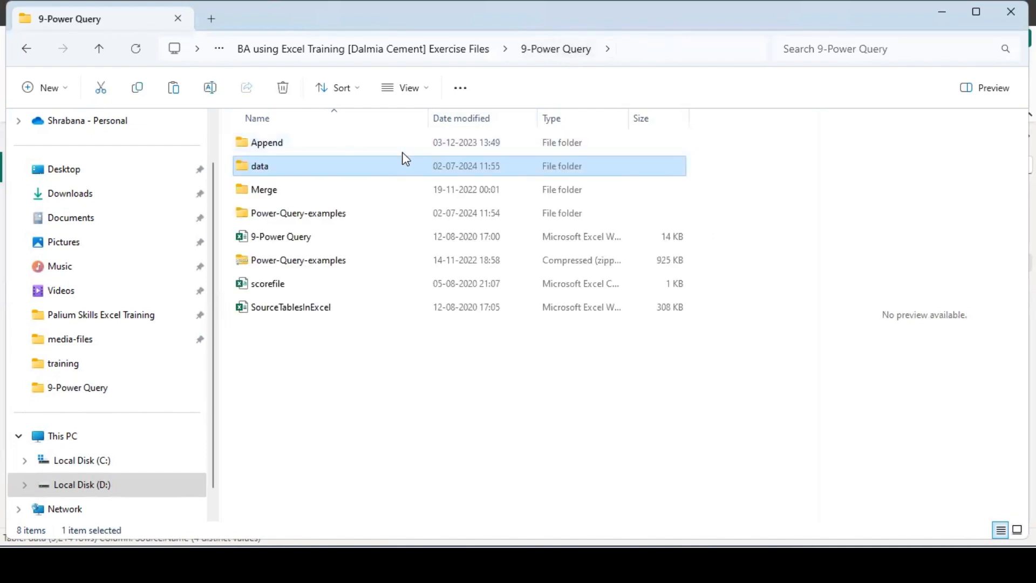
left_click(474, 54)
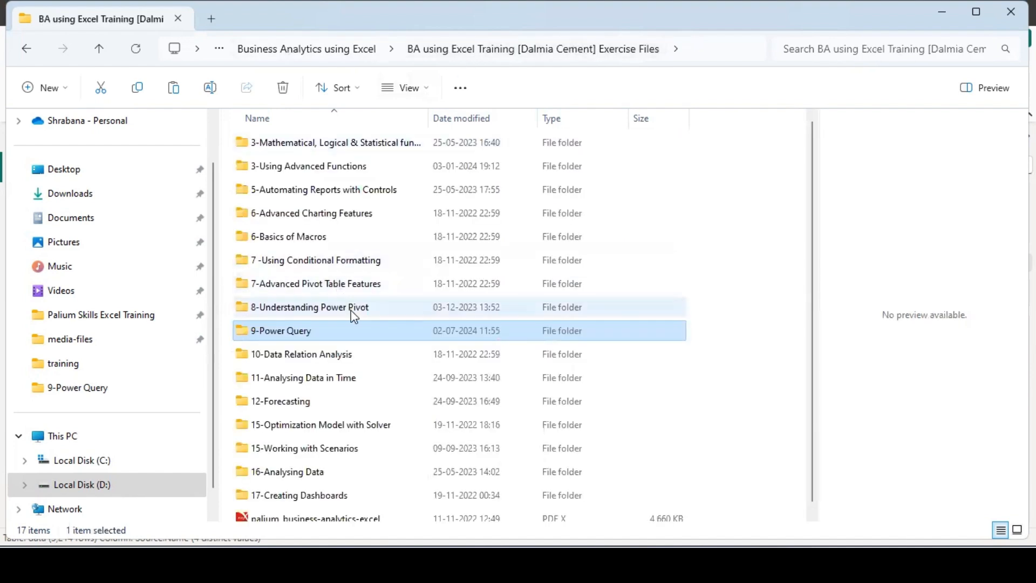
left_click(357, 310)
double_click(358, 312)
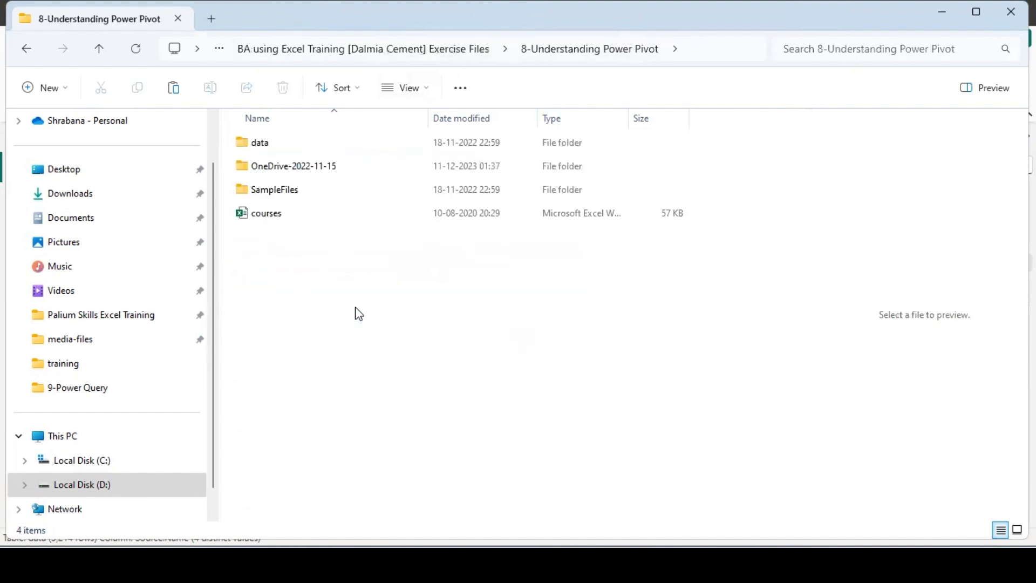
double_click(380, 201)
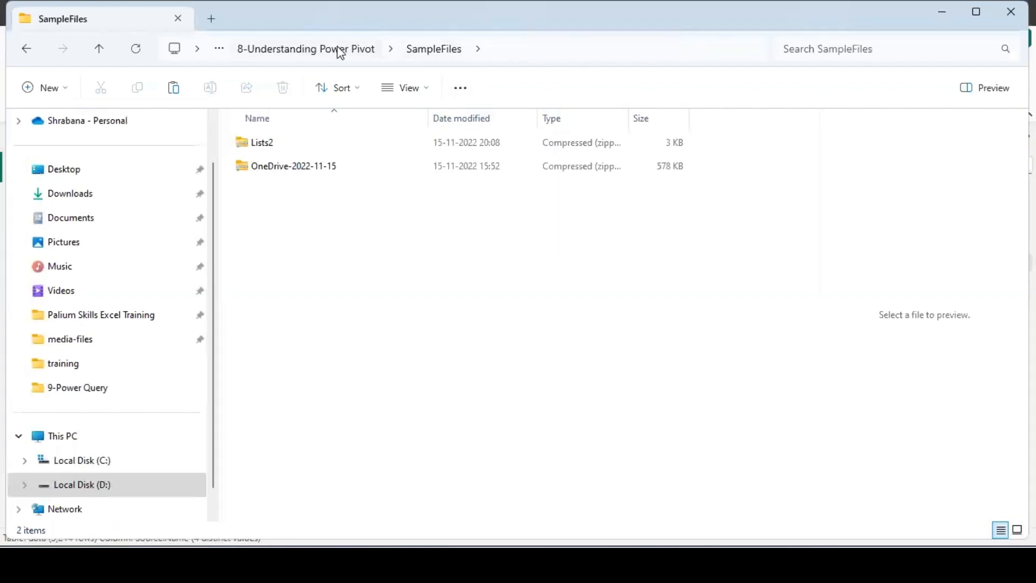
left_click(340, 52)
left_click(340, 52)
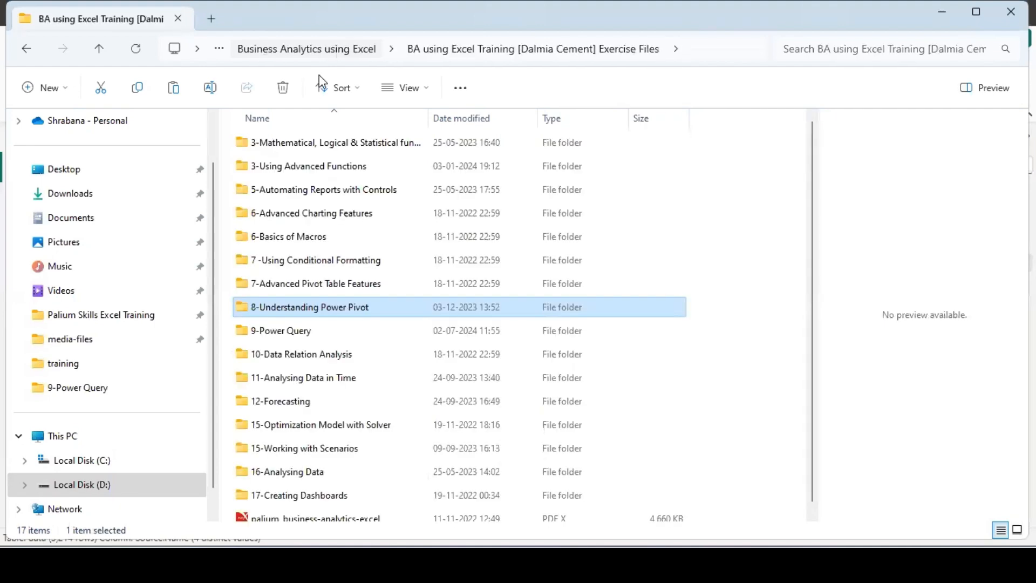
double_click(317, 337)
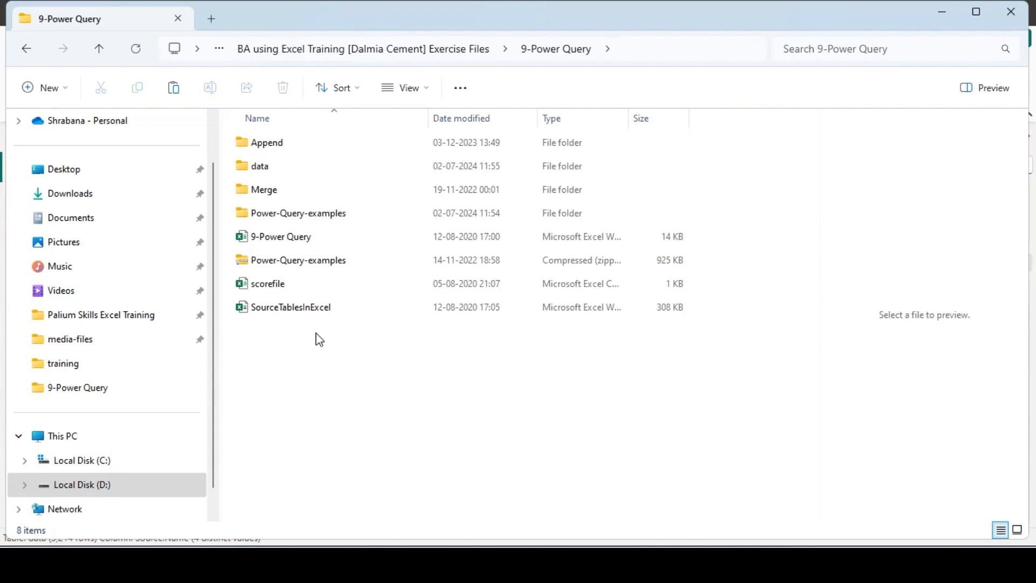
left_click_drag(319, 336, 372, 361)
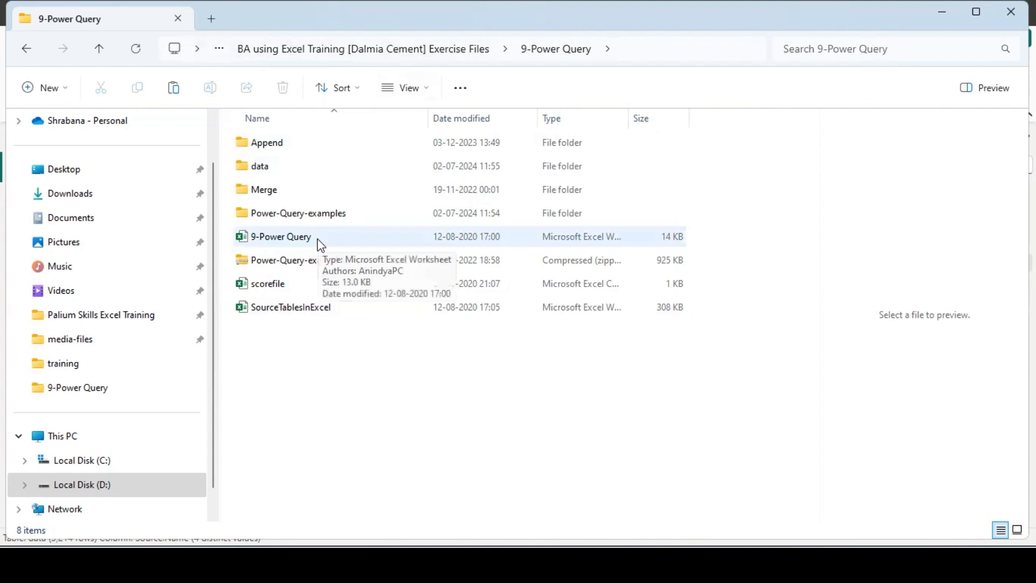
Step: Check the data folder, go up to the Business Analytics using Excel folder, and open the training workbook in Excel
double_click(331, 174)
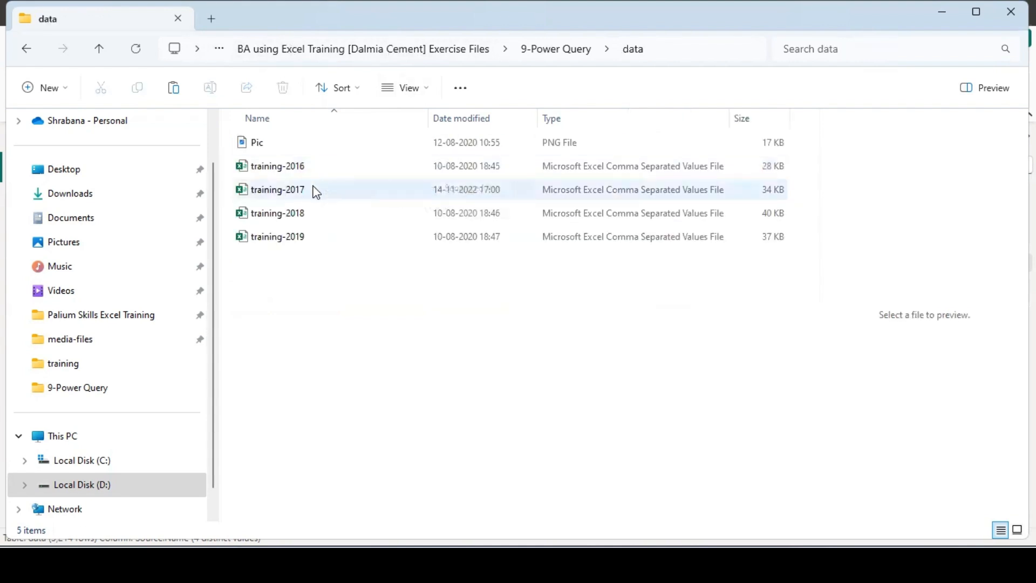
left_click(365, 49)
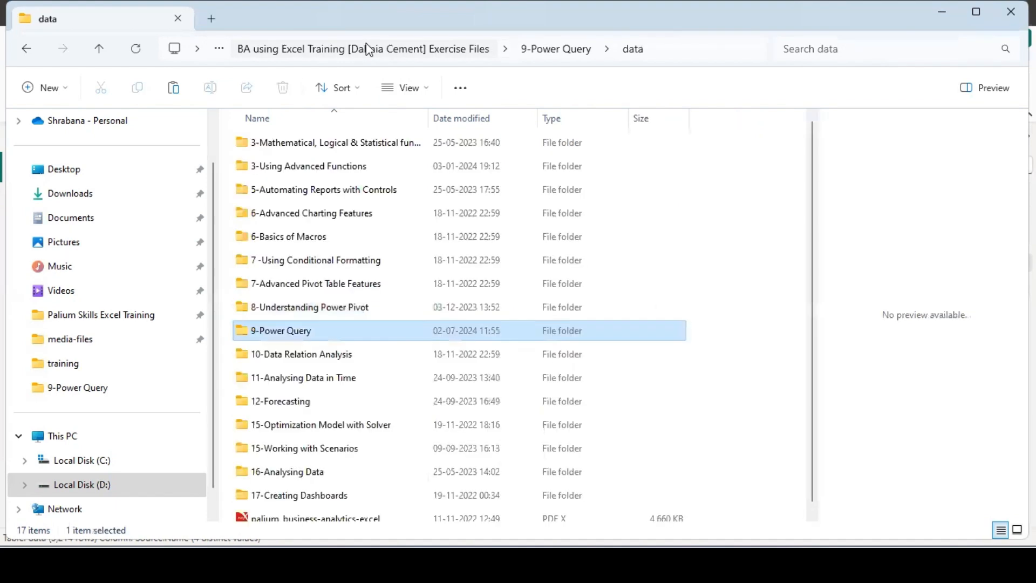
left_click(319, 47)
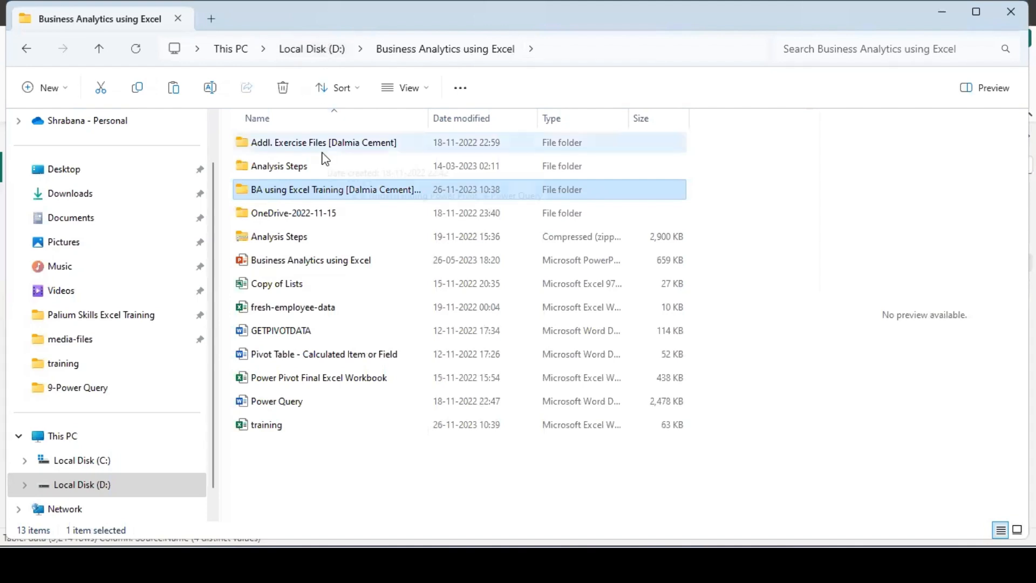
mouse_move(325, 157)
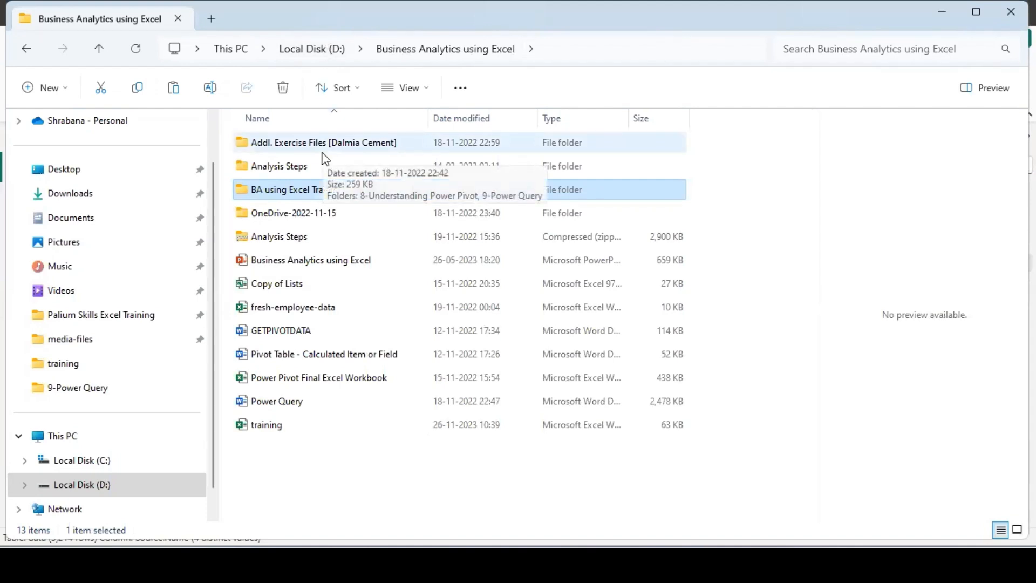
left_click(300, 429)
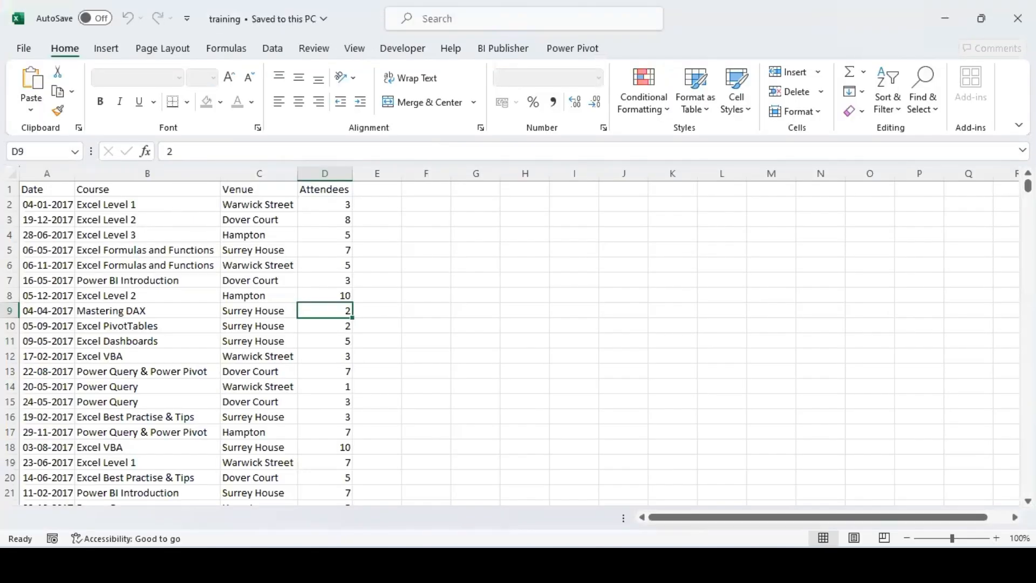
Step: Look through the training-2016, training-2017 and training-2018 sheets, checking the 2018 data down to its last row
double_click(184, 190)
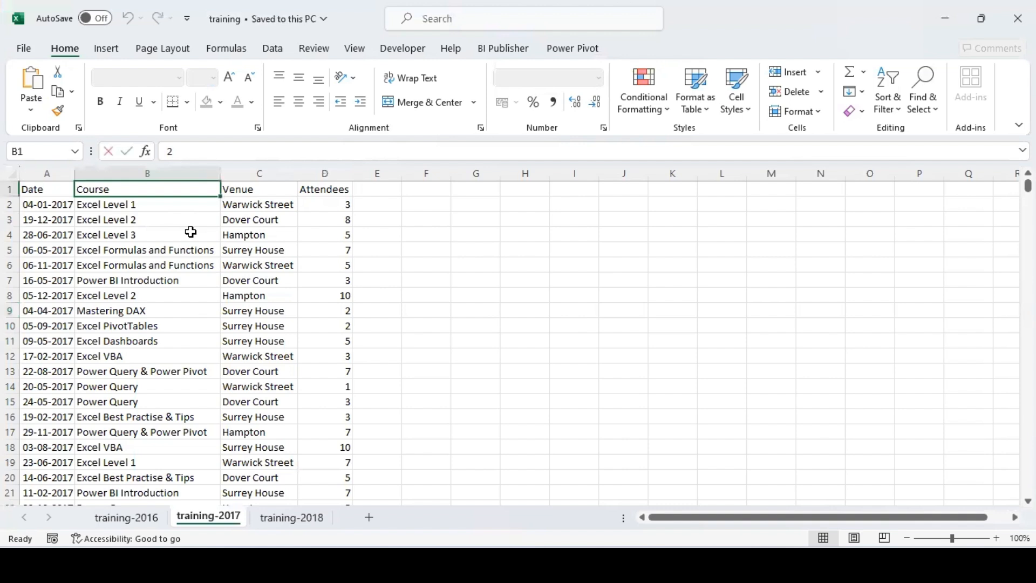
left_click(162, 205)
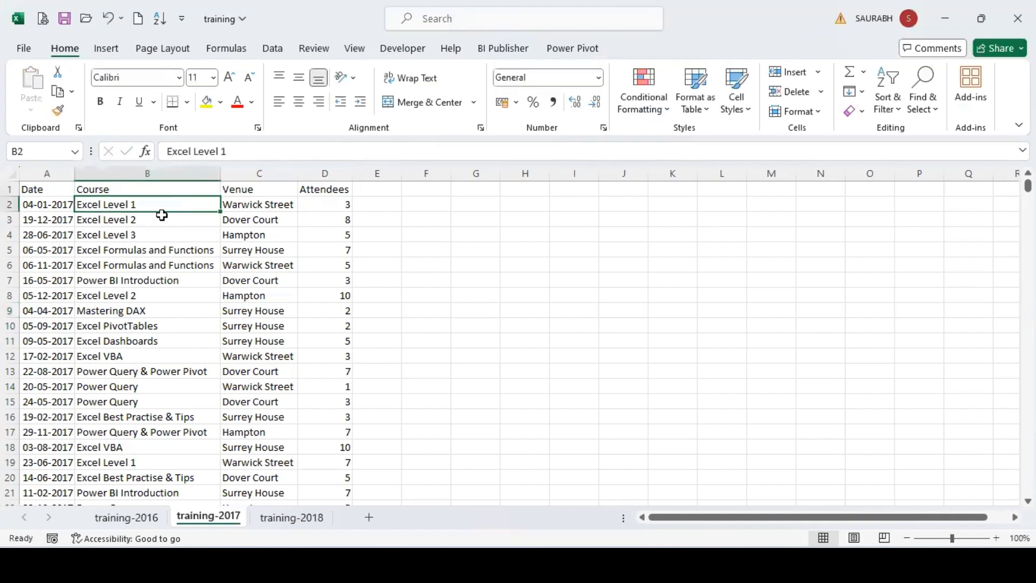
left_click(132, 519)
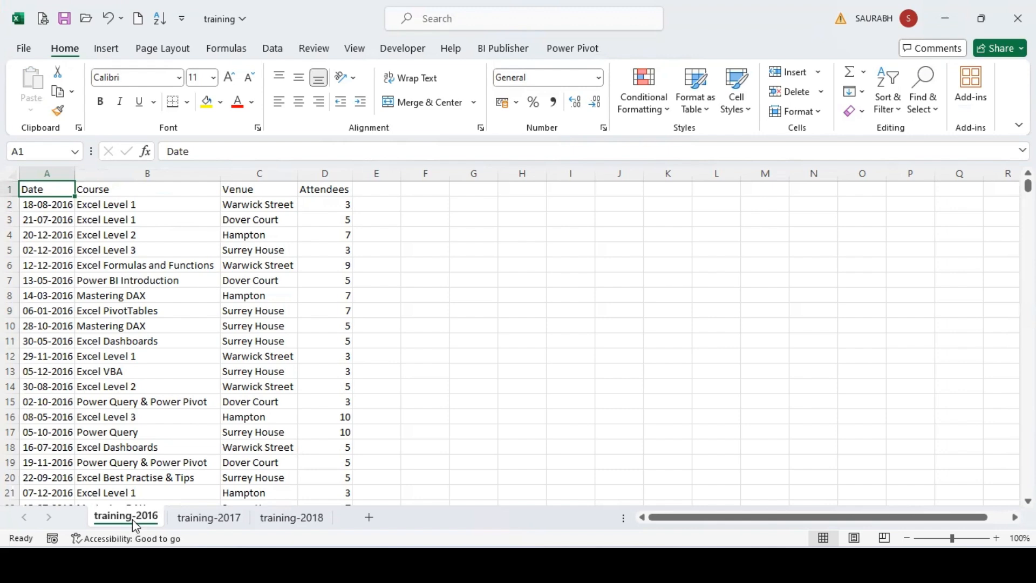
left_click(201, 521)
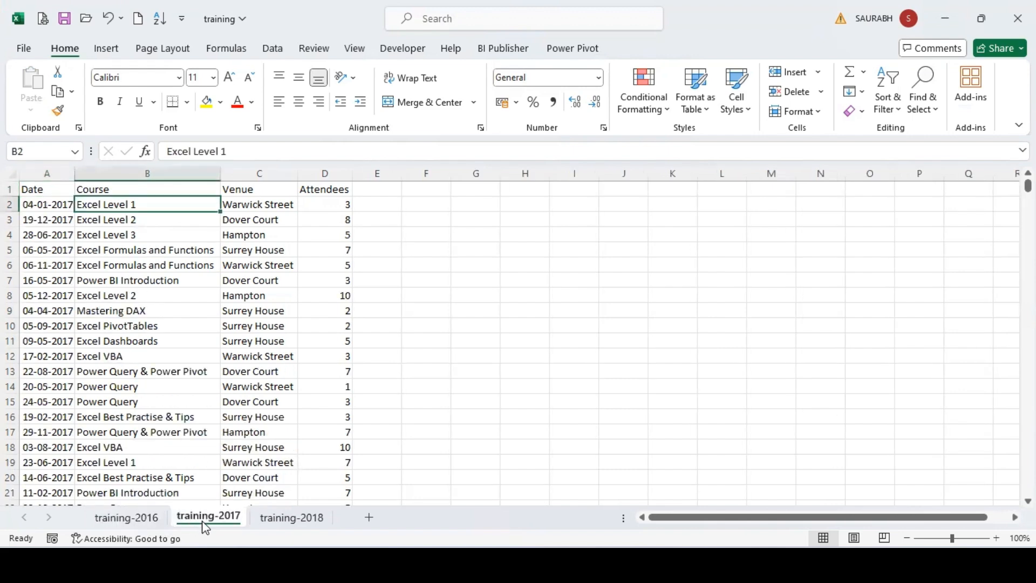
double_click(276, 513)
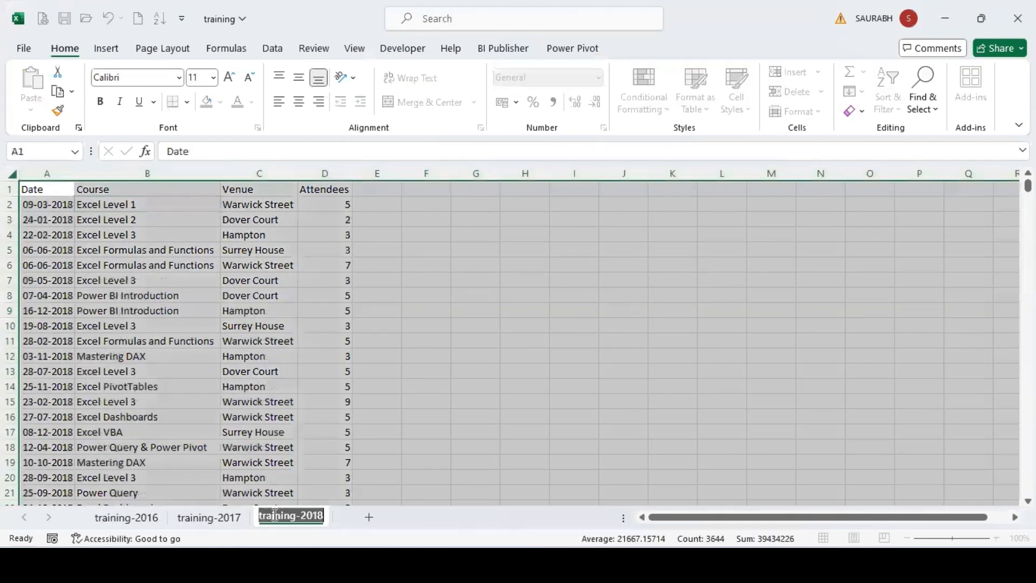
left_click(261, 374)
key("ctrl+Down")
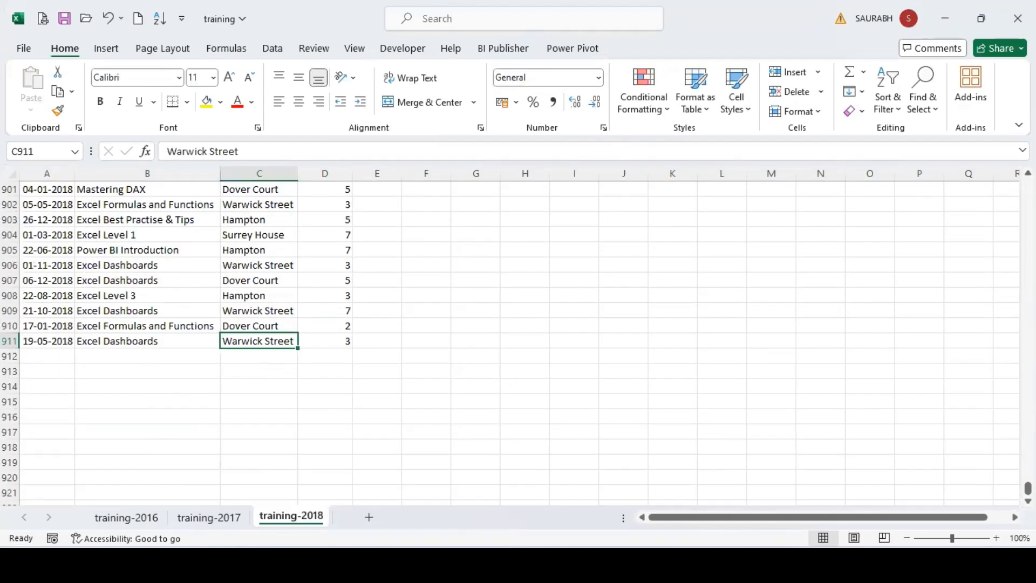
scroll(517, 345, "up", 20)
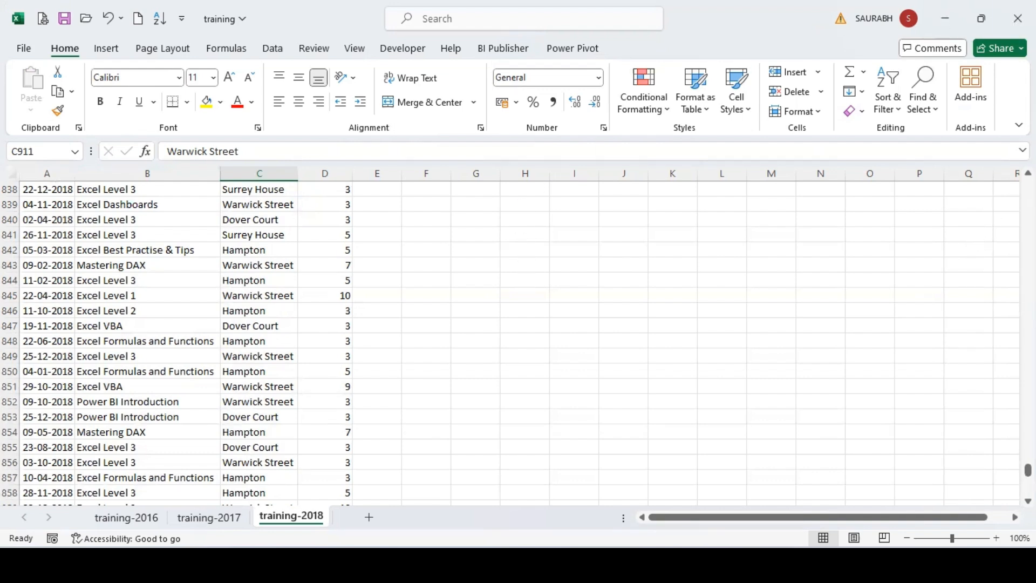
scroll(518, 339, "up", 20)
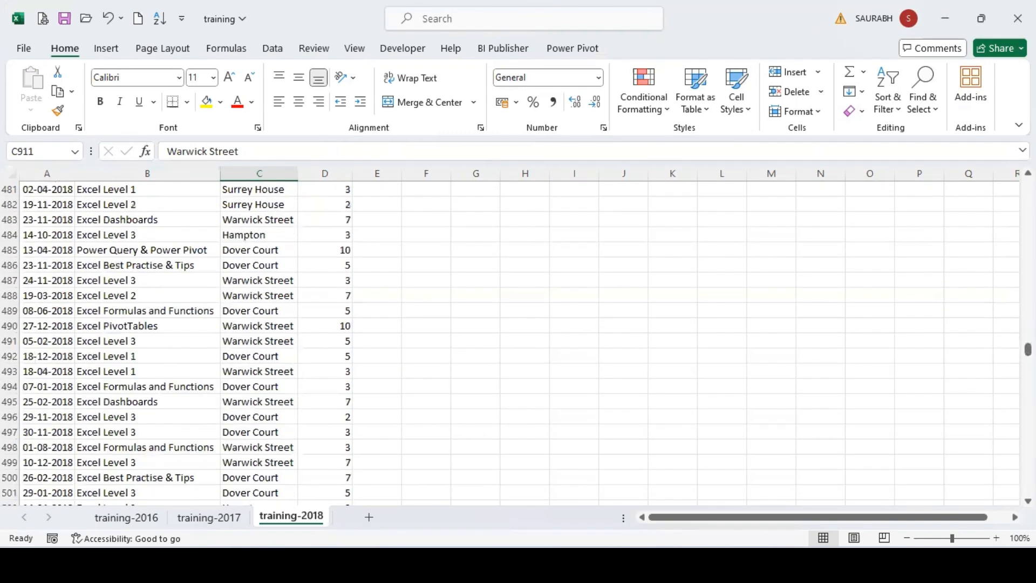
scroll(518, 340, "up", 20)
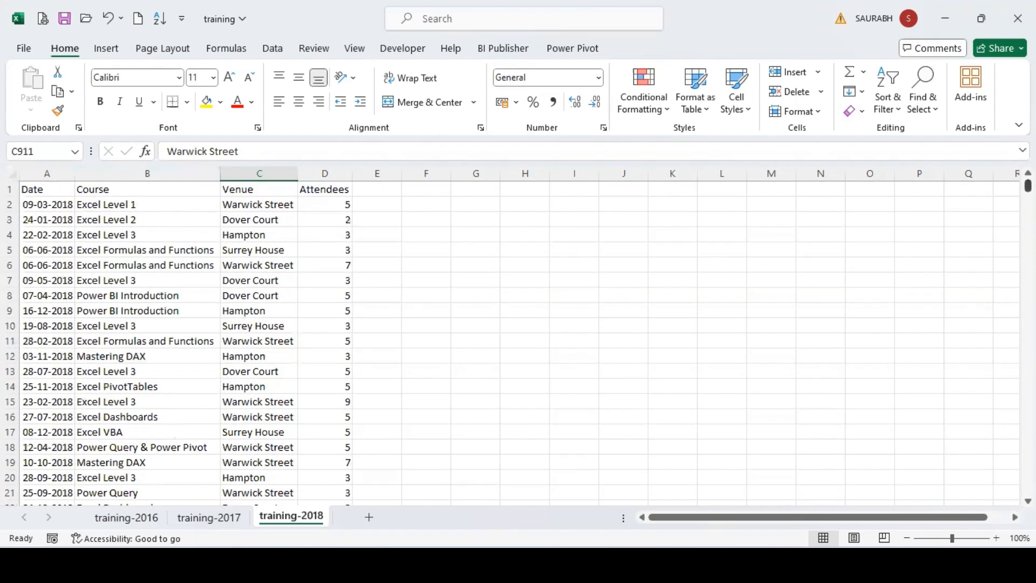
Step: Define the name training18 for the whole data range, headers included, on the training-2018 sheet
left_click(48, 192)
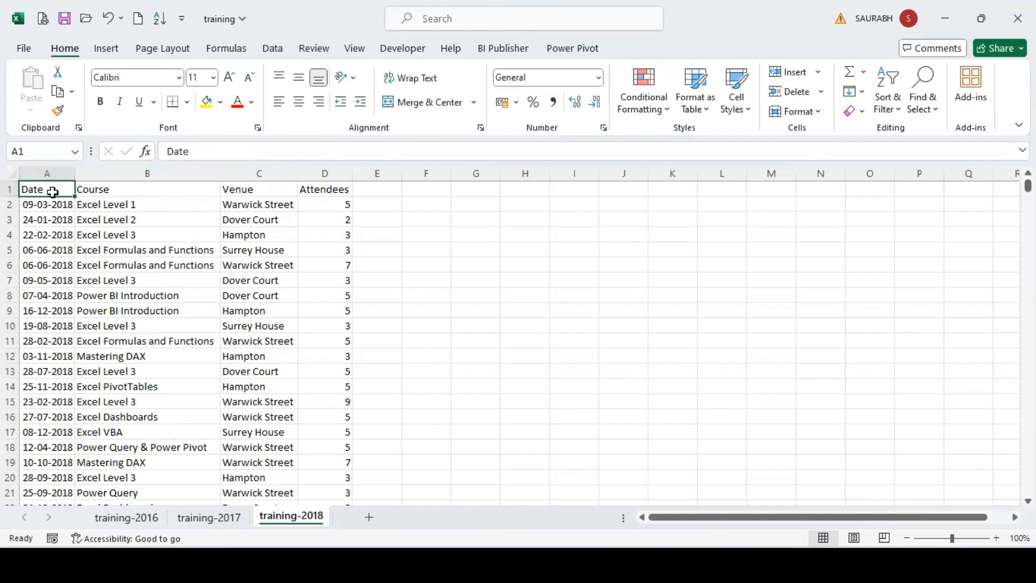
left_click(75, 152)
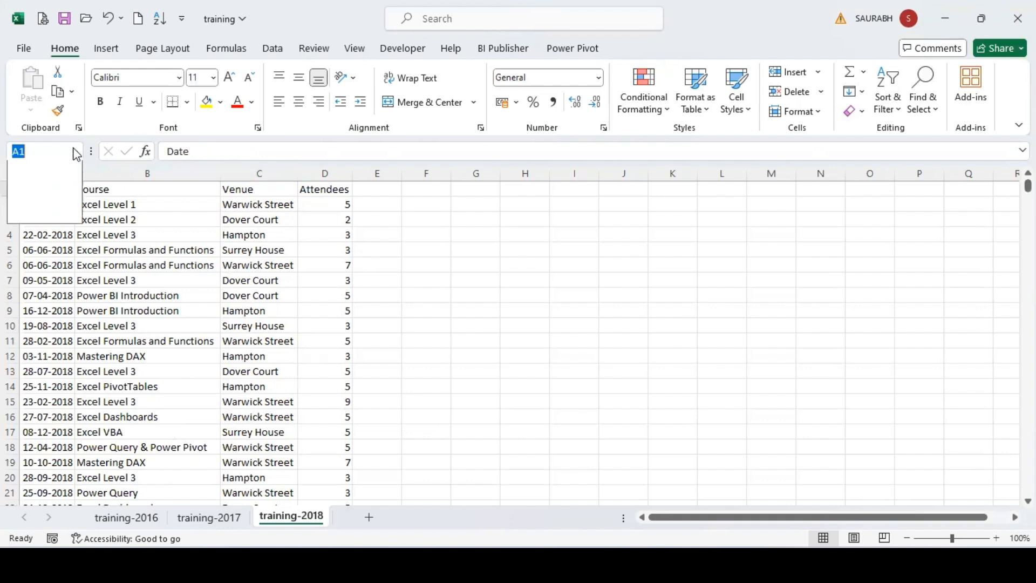
left_click(110, 206)
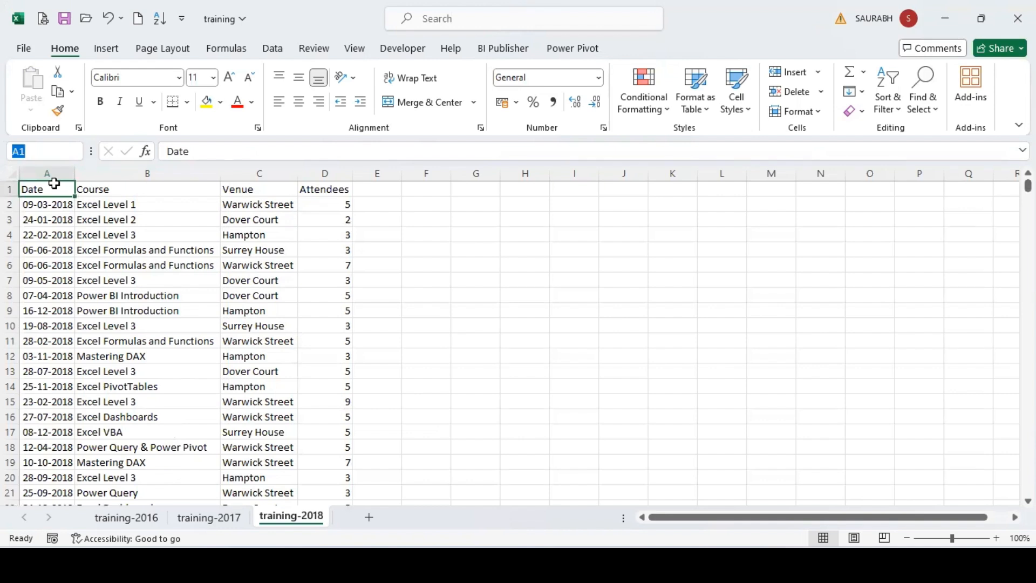
double_click(72, 234)
left_click(47, 193)
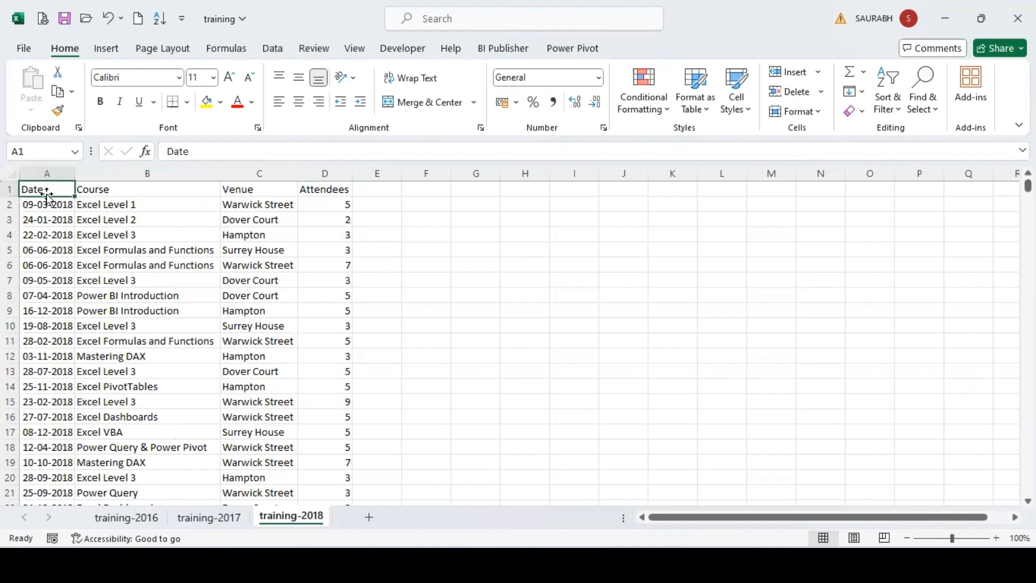
key("ctrl+shift+End")
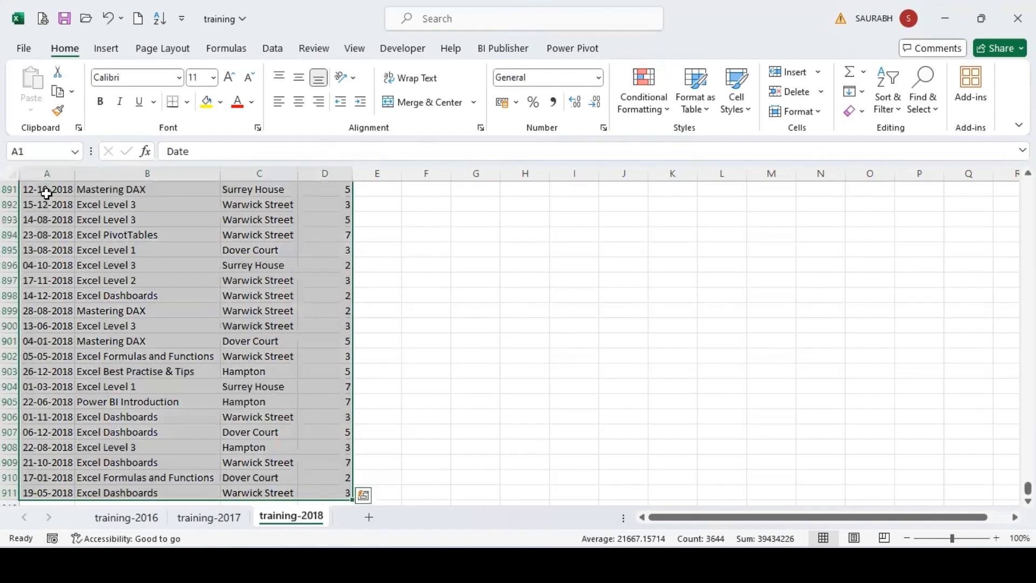
left_click(50, 147)
type("training_18")
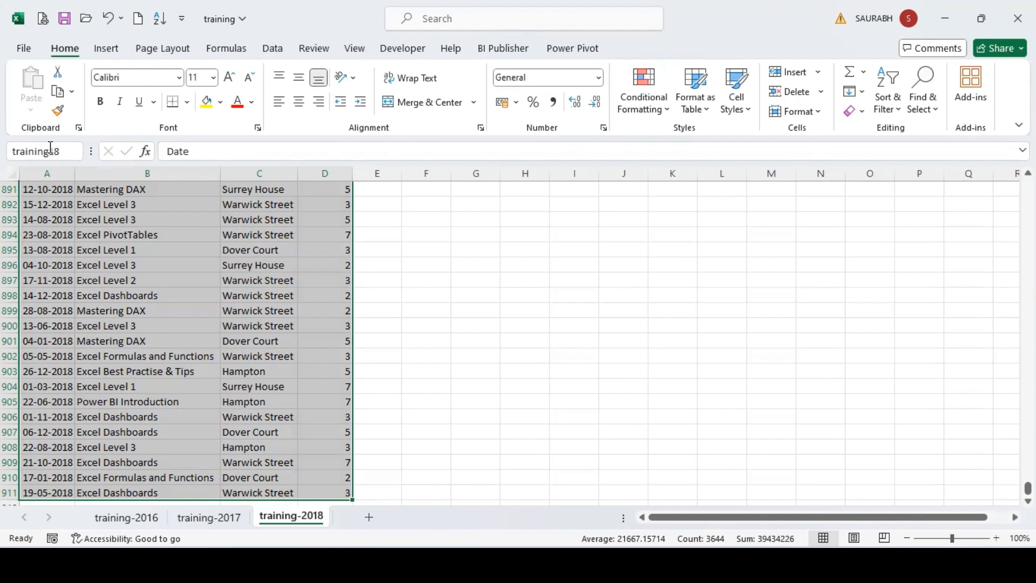
key("Return")
left_click(153, 413)
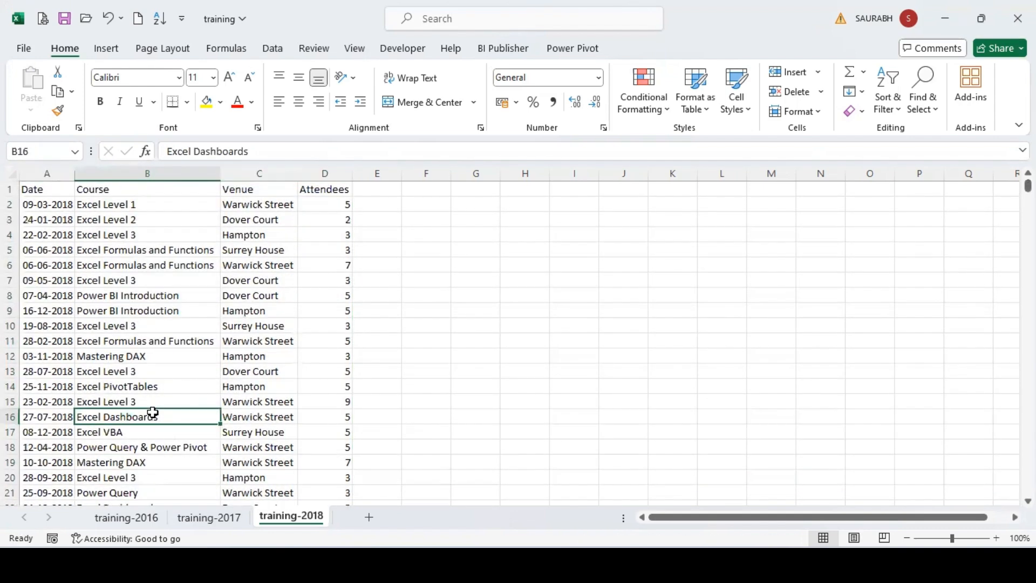
Step: Define the name training19 for the whole data range on the training-2017 sheet
left_click(209, 518)
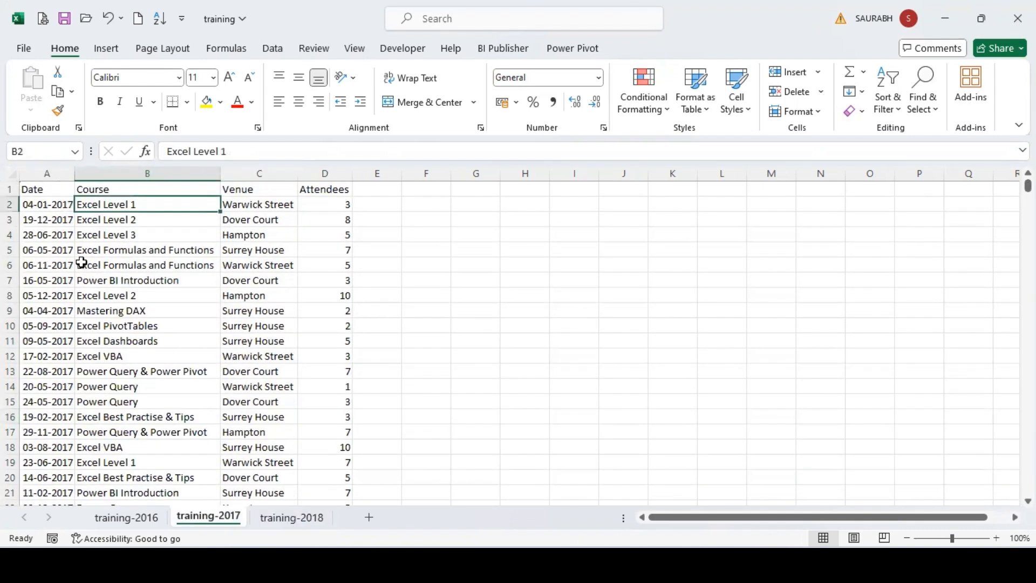
key("ctrl+a")
left_click(50, 157)
type("trai")
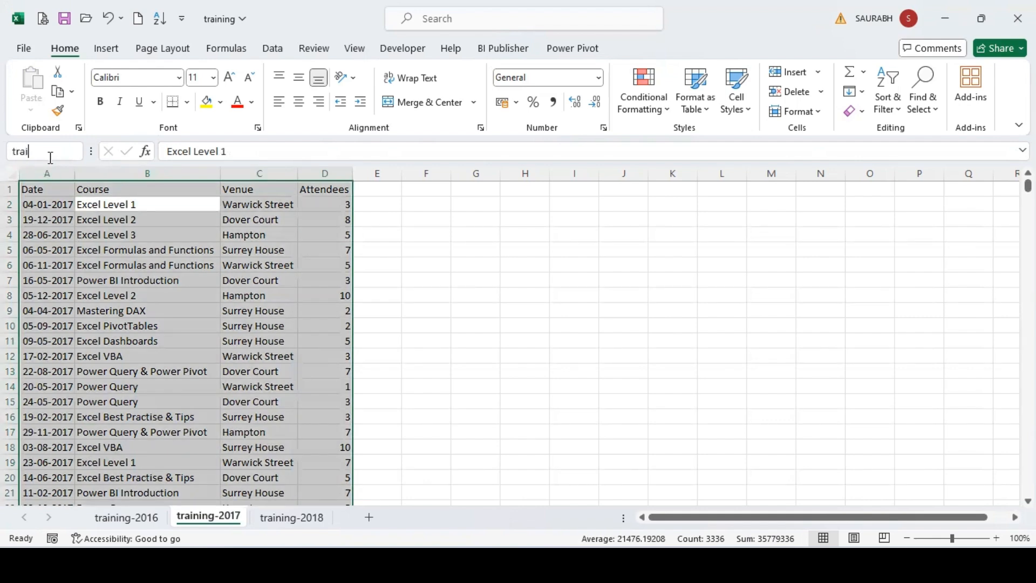
type("ning19")
key("Return")
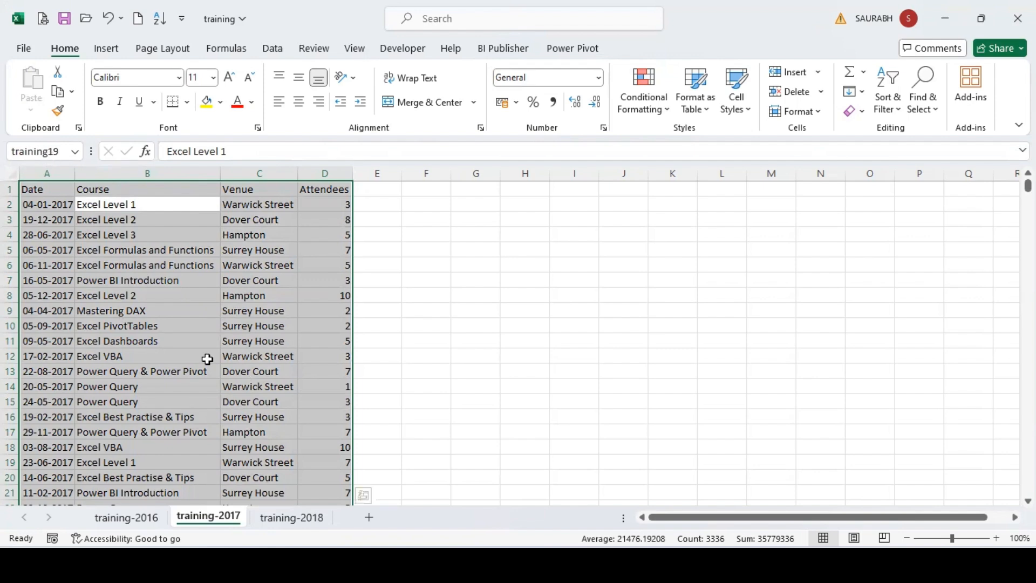
left_click(207, 359)
Step: Define the name training16 for the whole data range on the training-2016 sheet
left_click(132, 517)
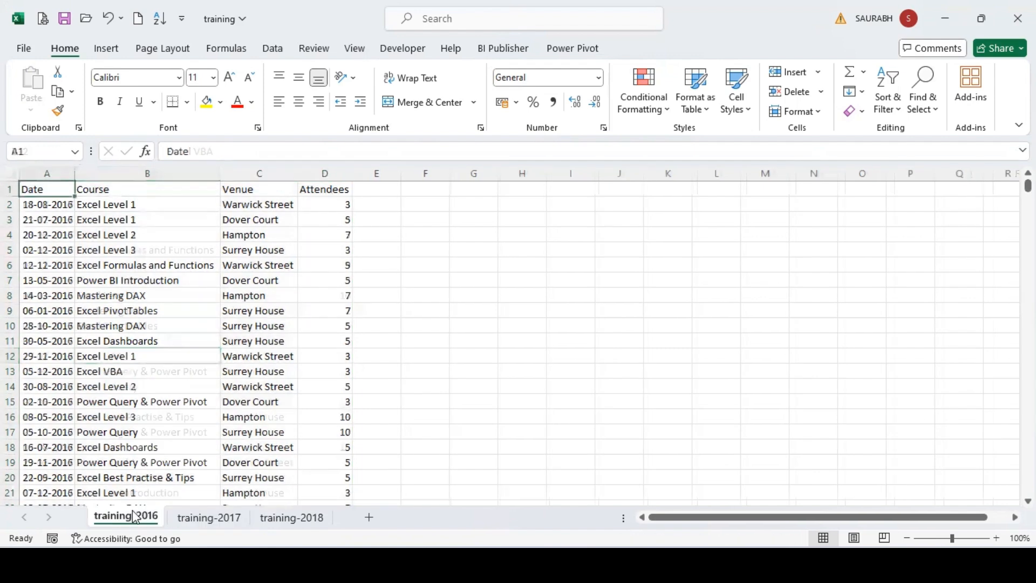
key("ctrl+shift+End")
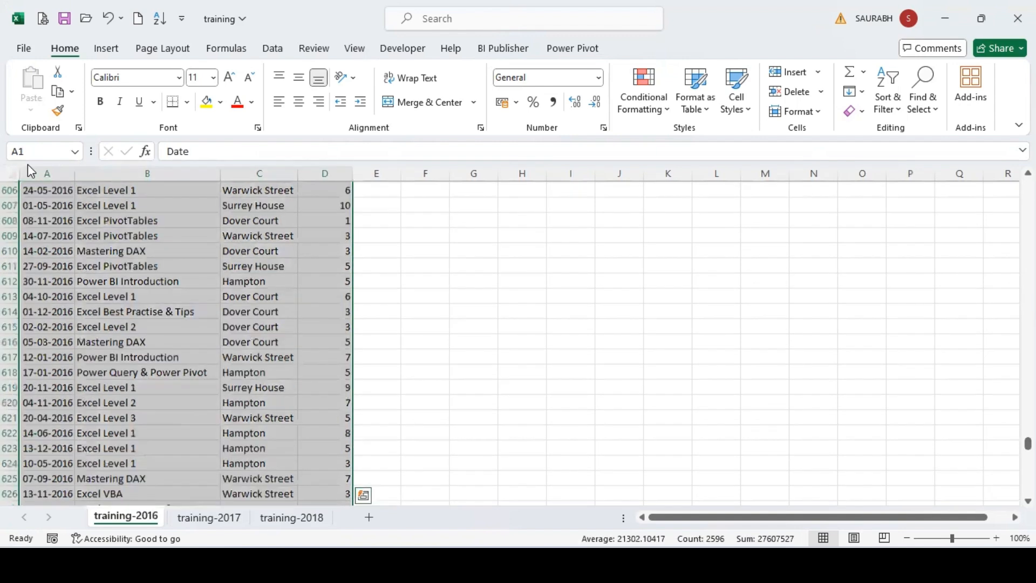
left_click(28, 141)
type("tra")
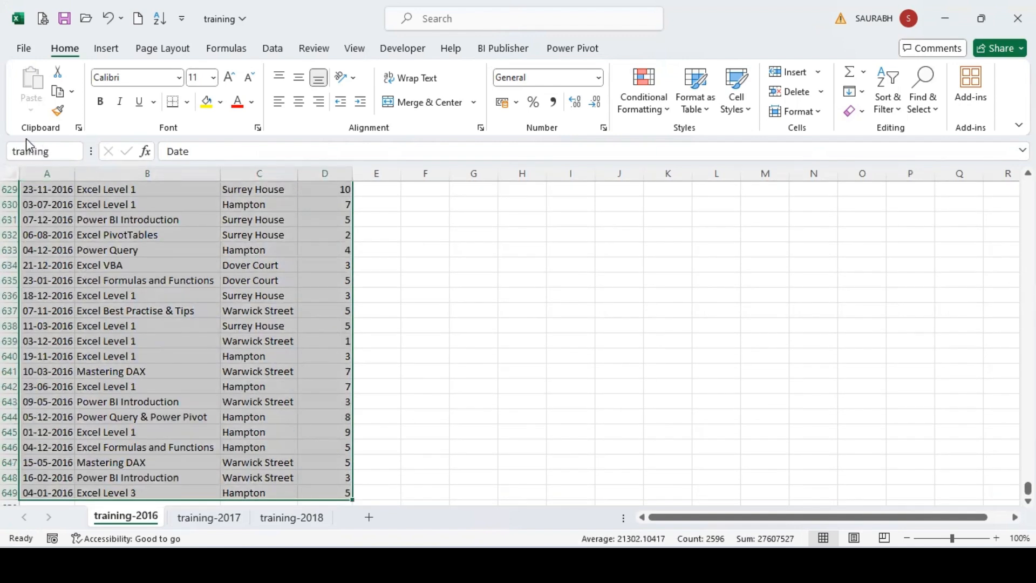
type("ining")
type("2")
type("6")
key("Return")
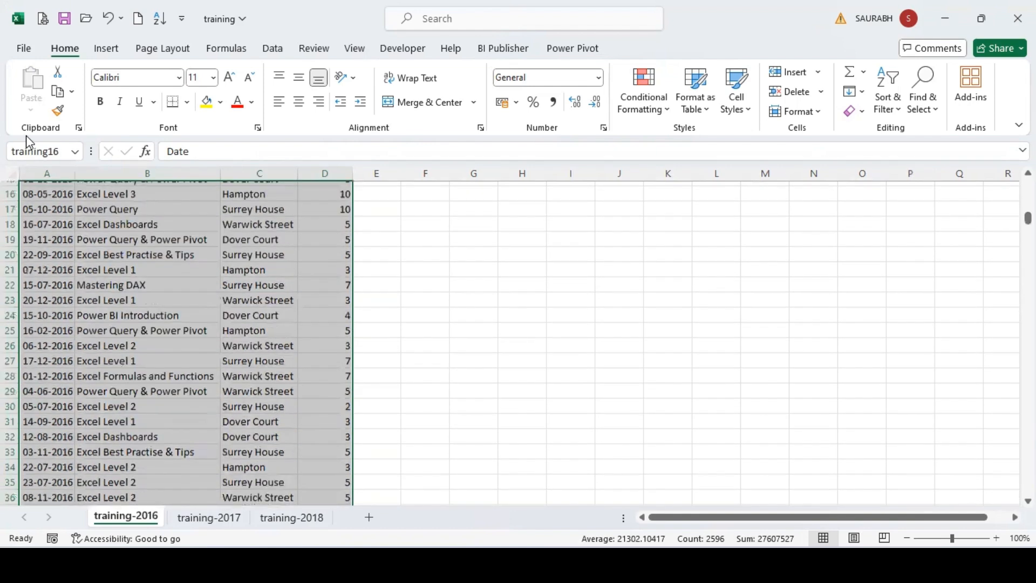
left_click(93, 220)
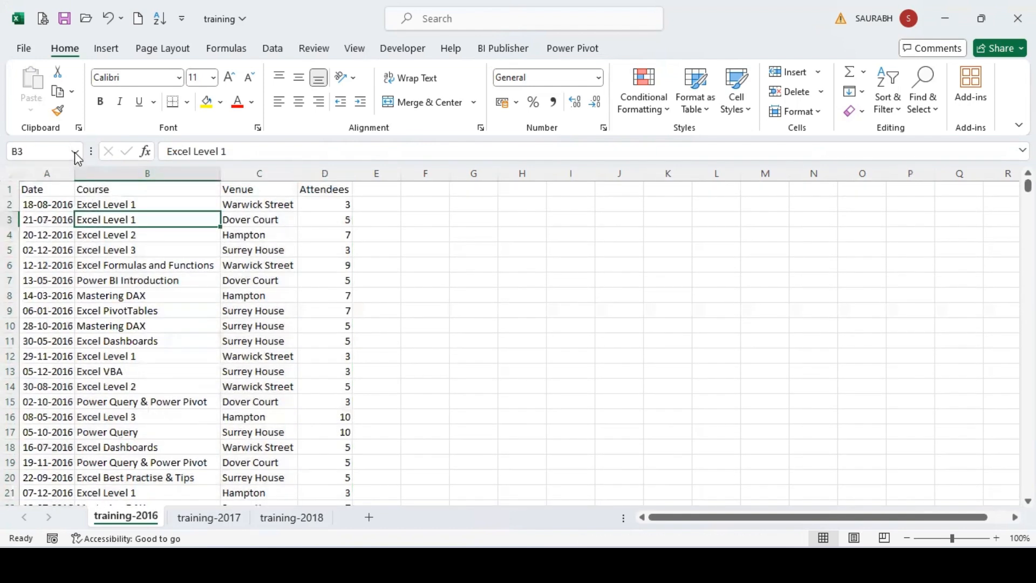
Step: Select the range named training19, define the name training17 for it, and check the workbook's list of names
left_click(75, 152)
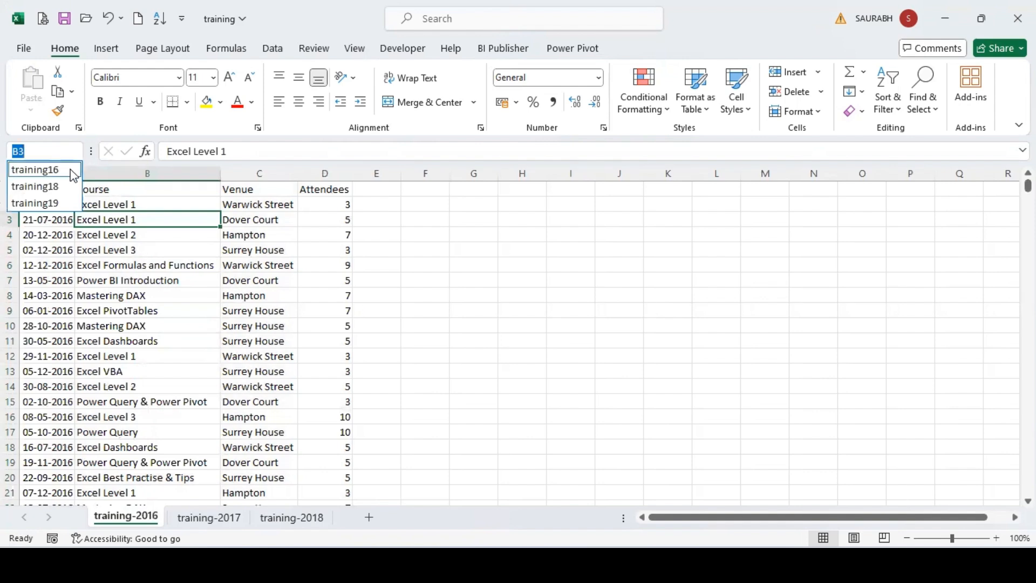
left_click(60, 203)
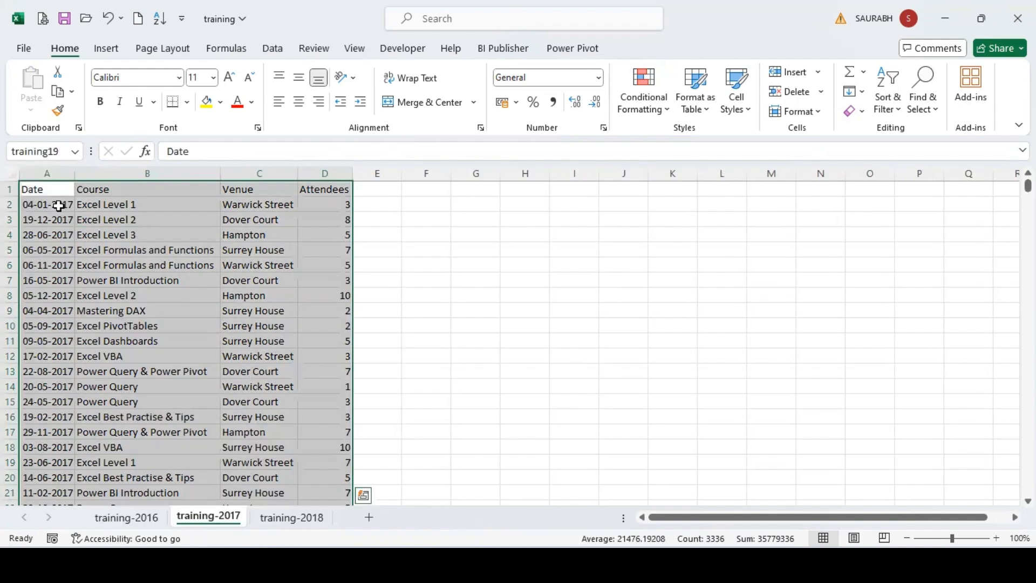
left_click(61, 151)
left_click(60, 151)
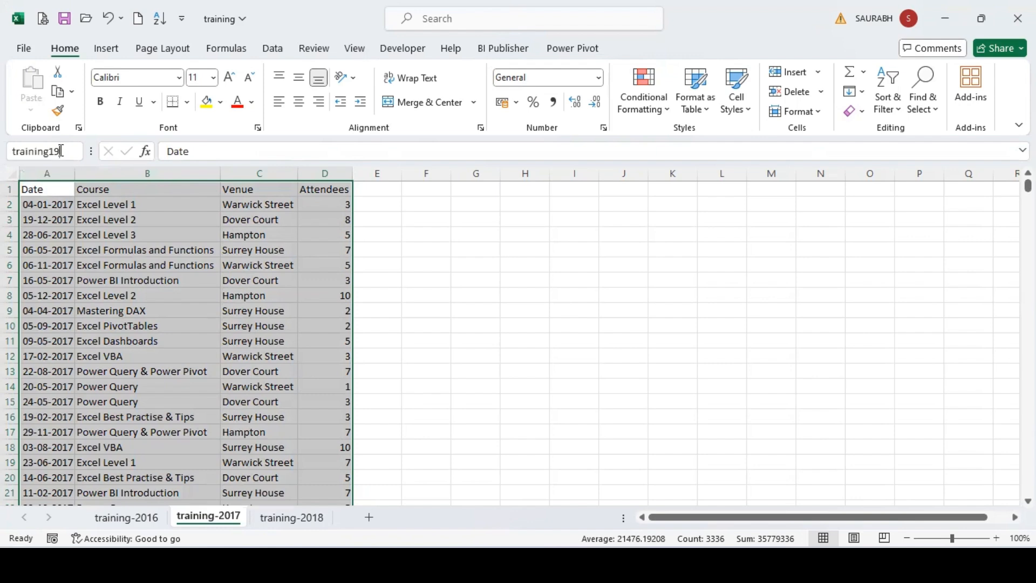
key("BackSpace")
type("7")
key("Return")
left_click(97, 247)
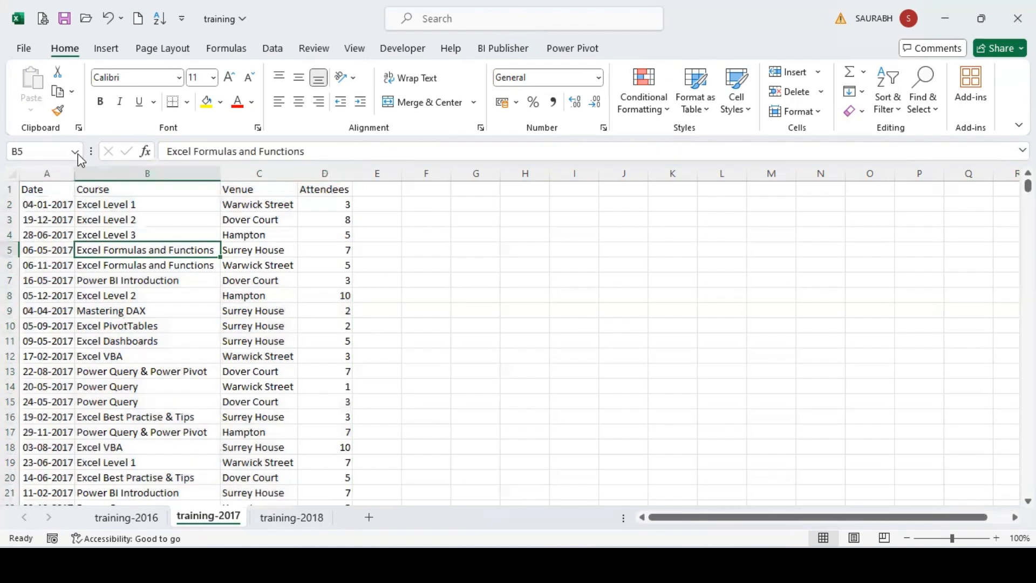
left_click(76, 152)
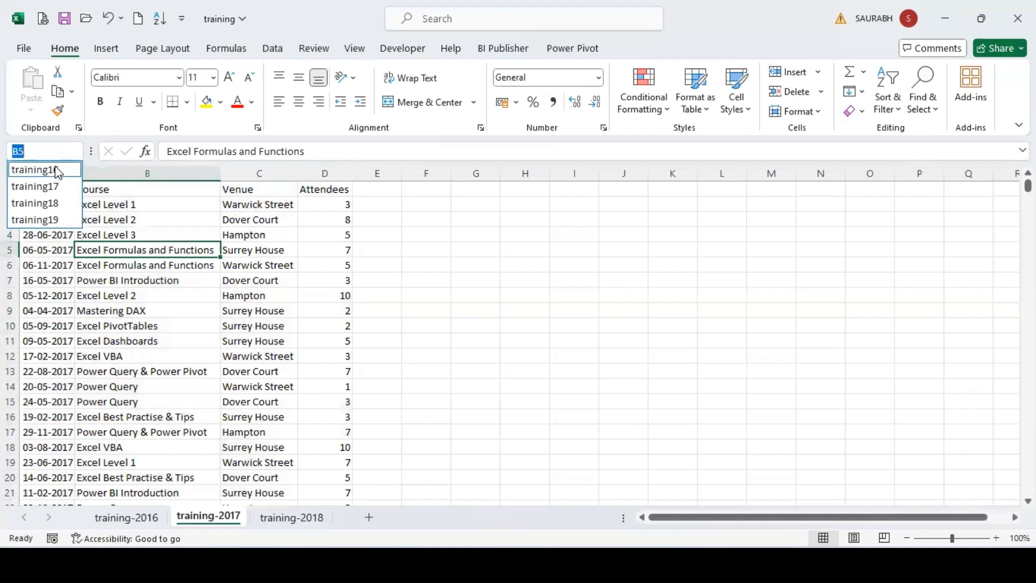
left_click(103, 265)
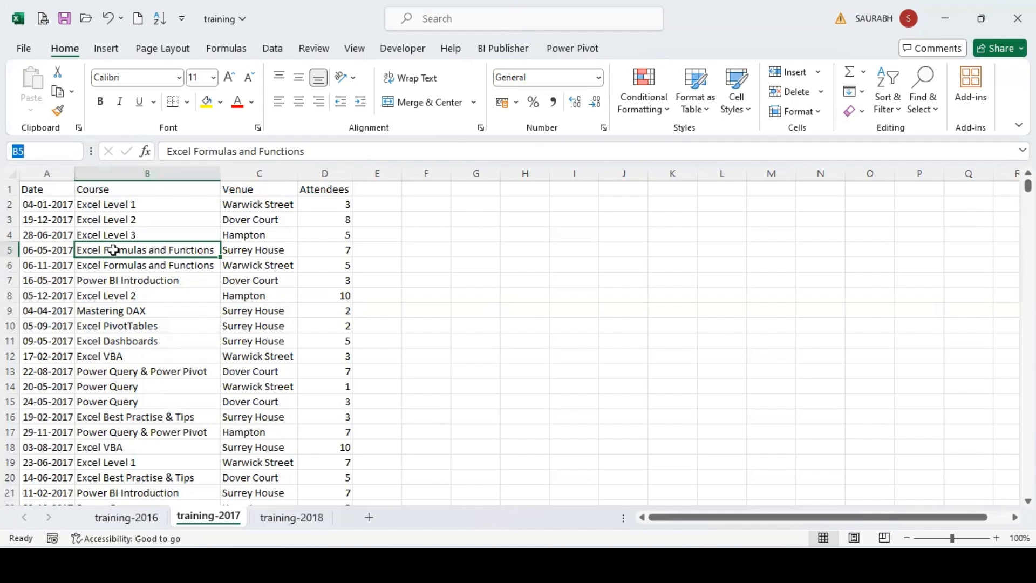
left_click(273, 49)
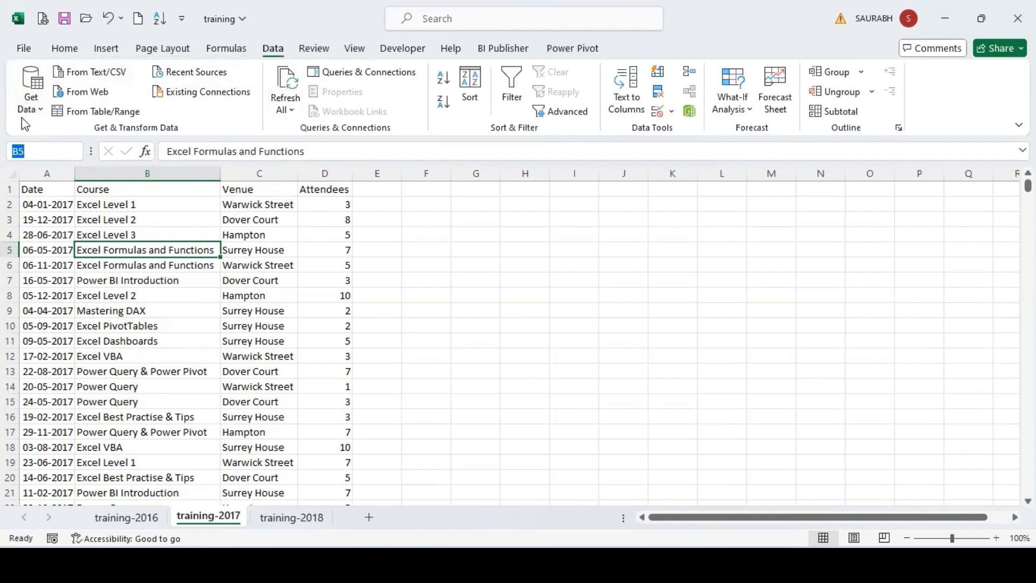
left_click(92, 112)
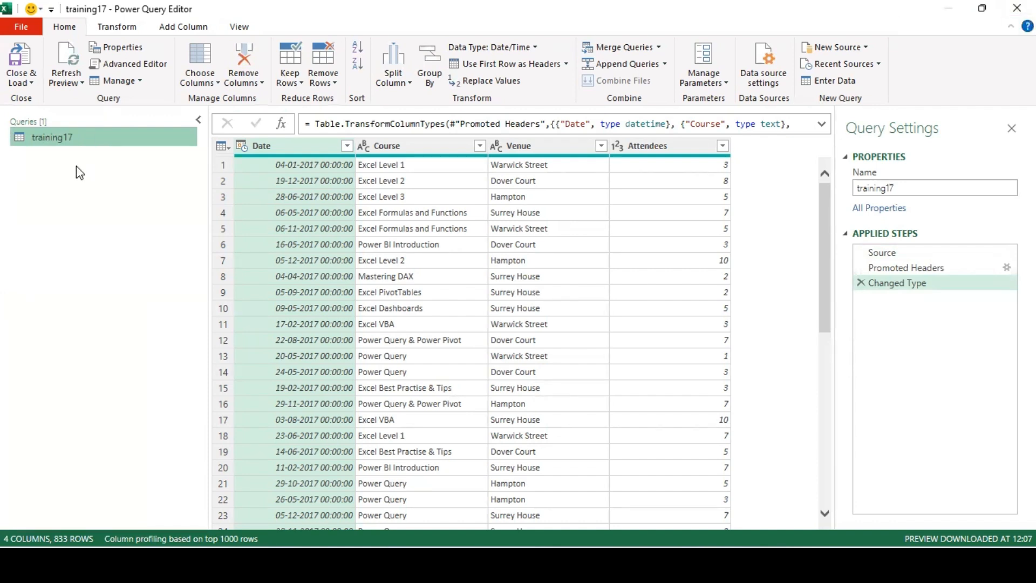
left_click(1017, 8)
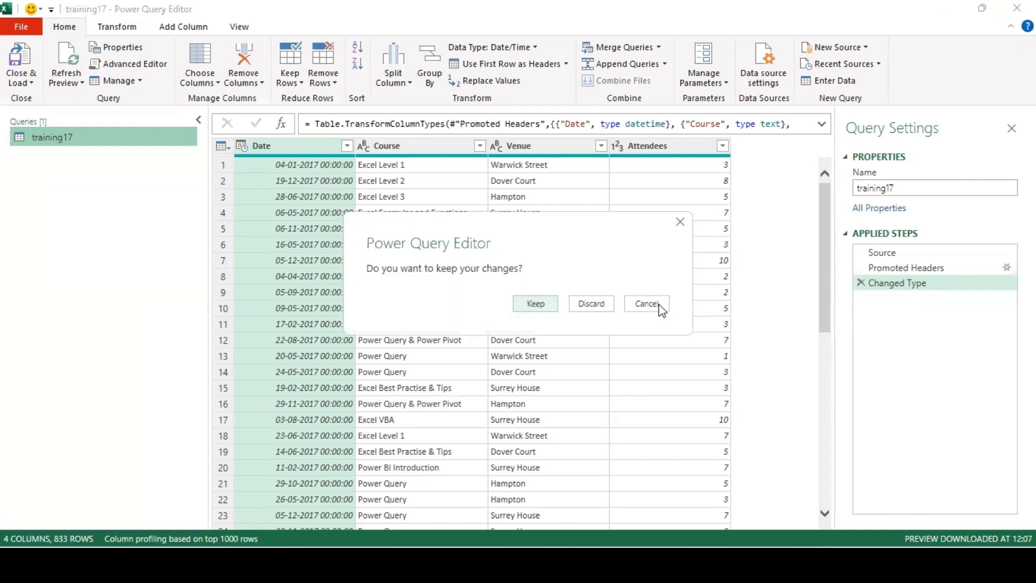
left_click(591, 303)
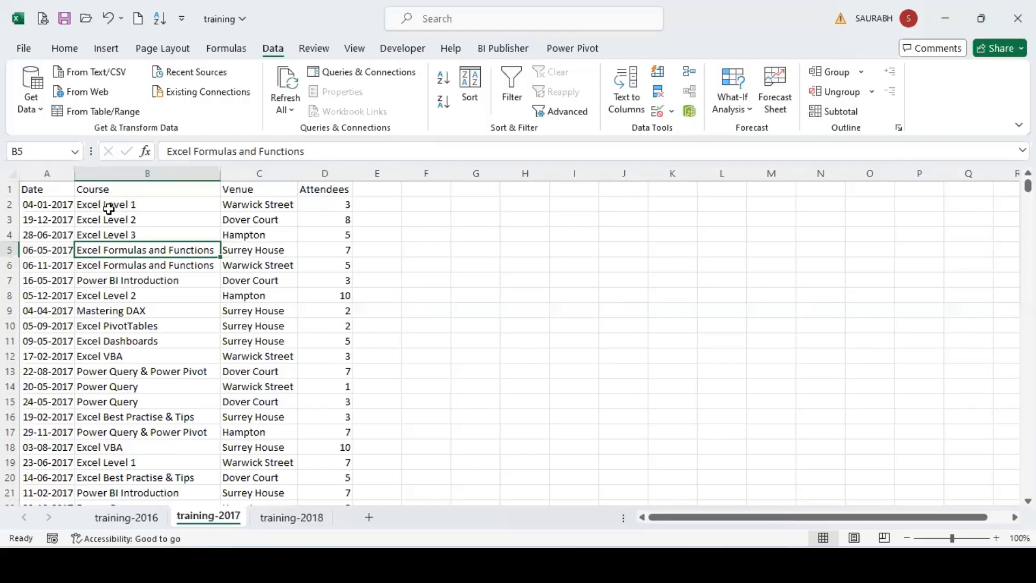
Step: Save the training workbook and create a new blank workbook
left_click(108, 207)
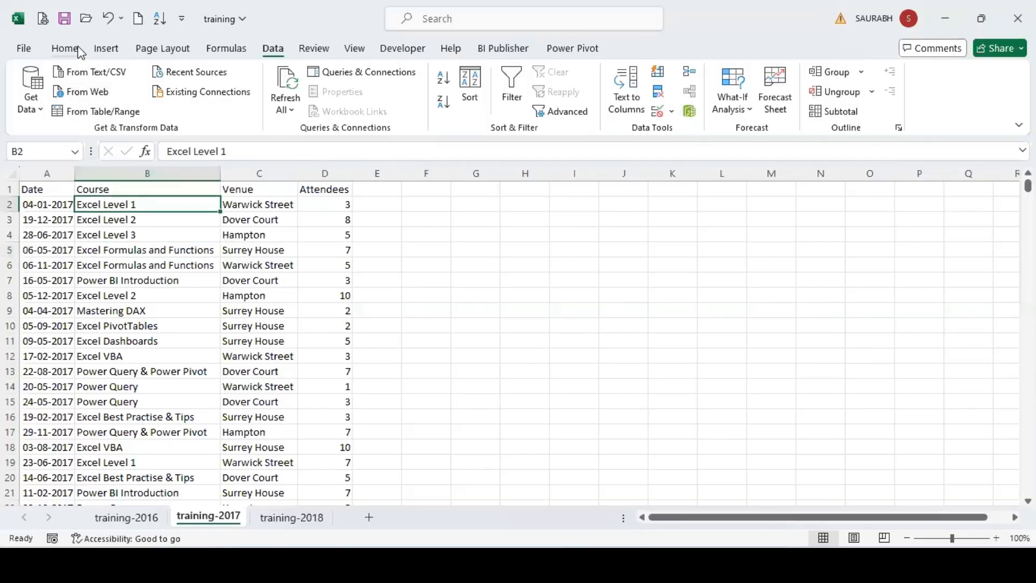
left_click(63, 15)
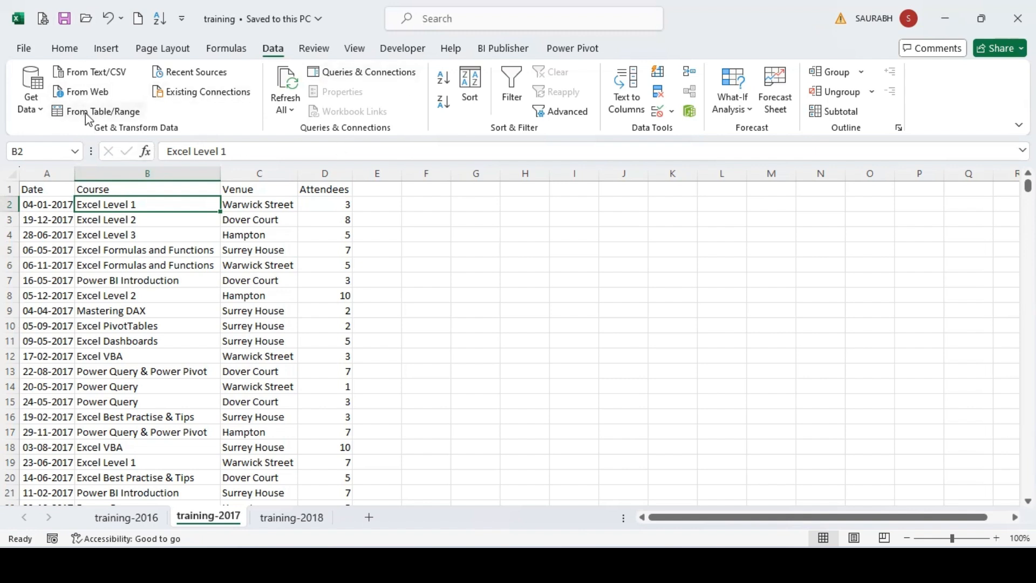
left_click(18, 106)
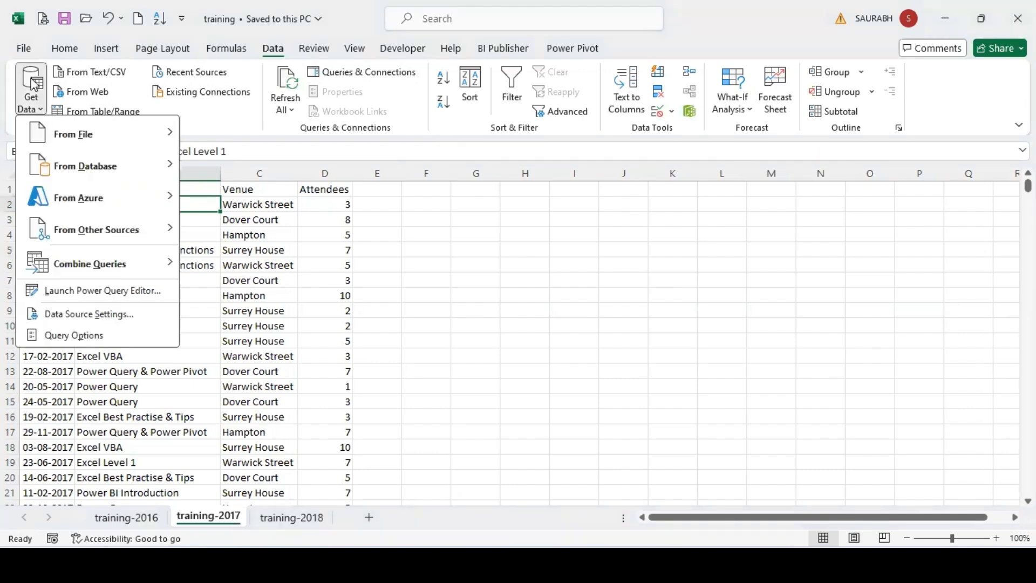
left_click(141, 24)
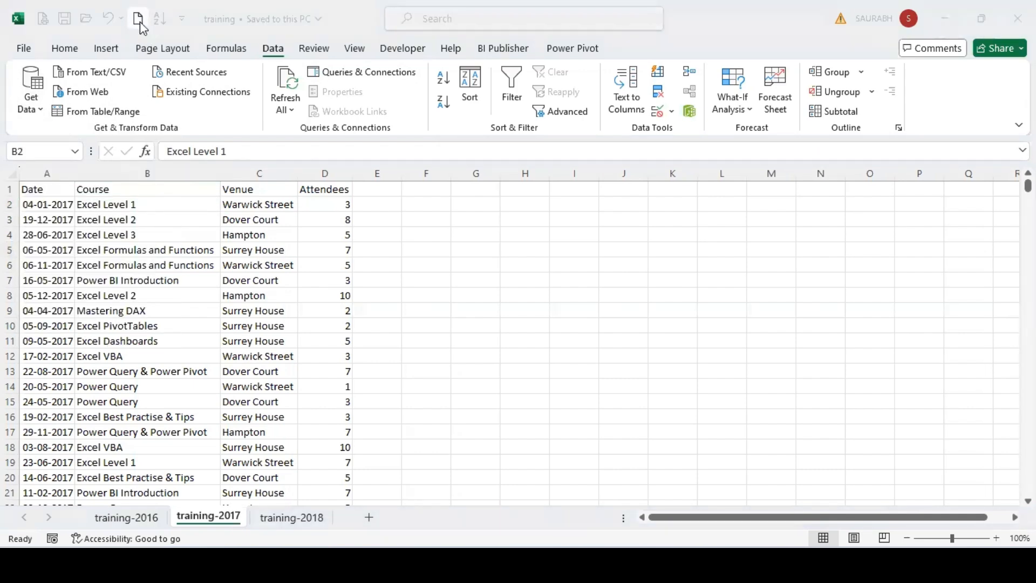
left_click(140, 24)
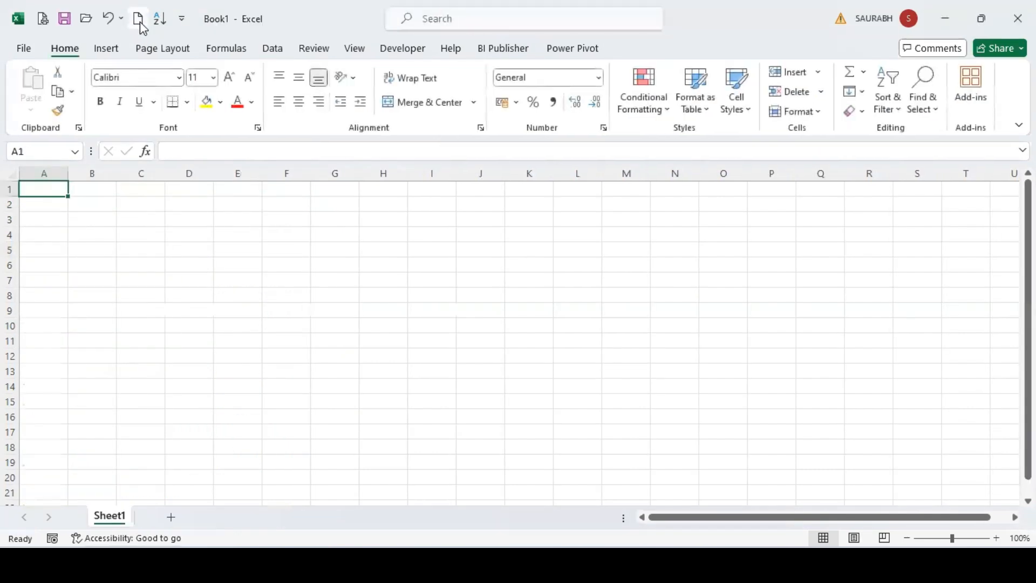
Step: Connect the new workbook to the recent Excel file named training as an external data source
left_click(272, 48)
left_click(36, 110)
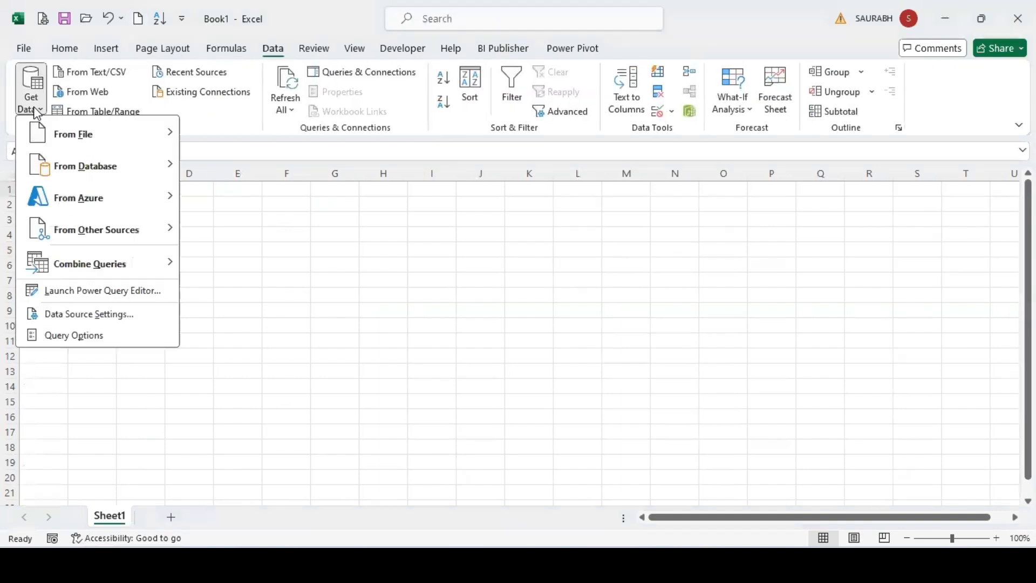
mouse_move(82, 135)
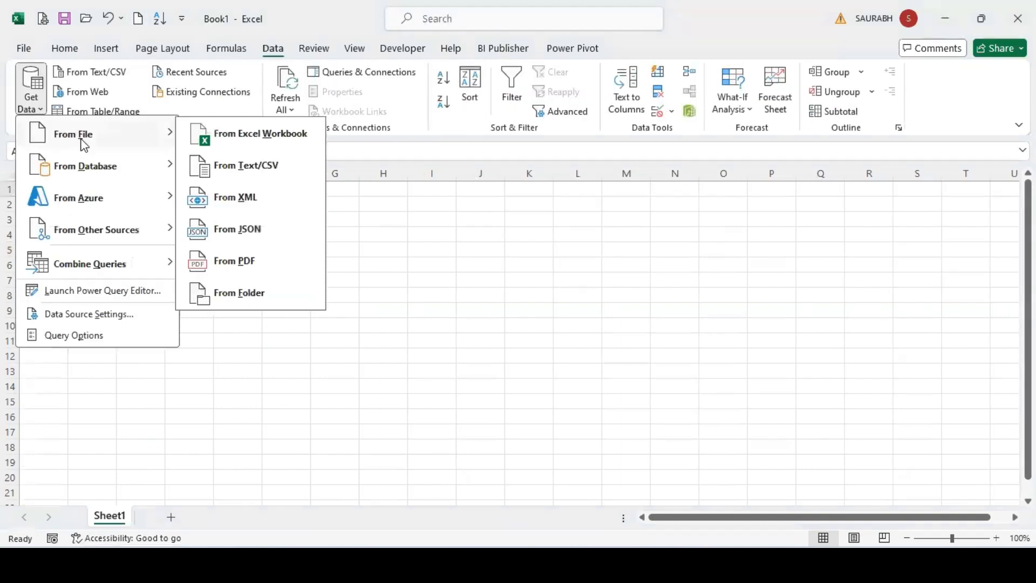
left_click(268, 125)
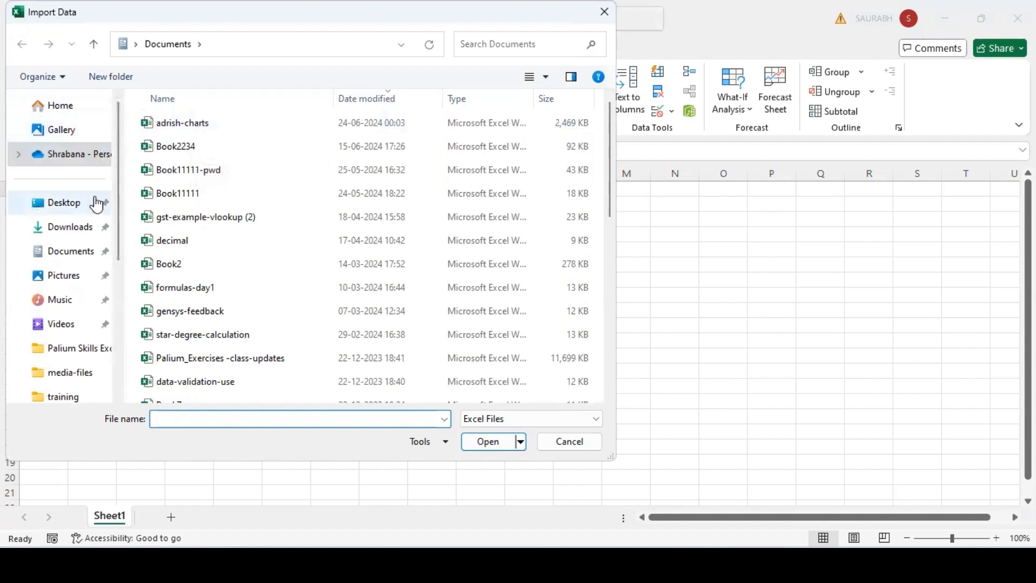
left_click(71, 114)
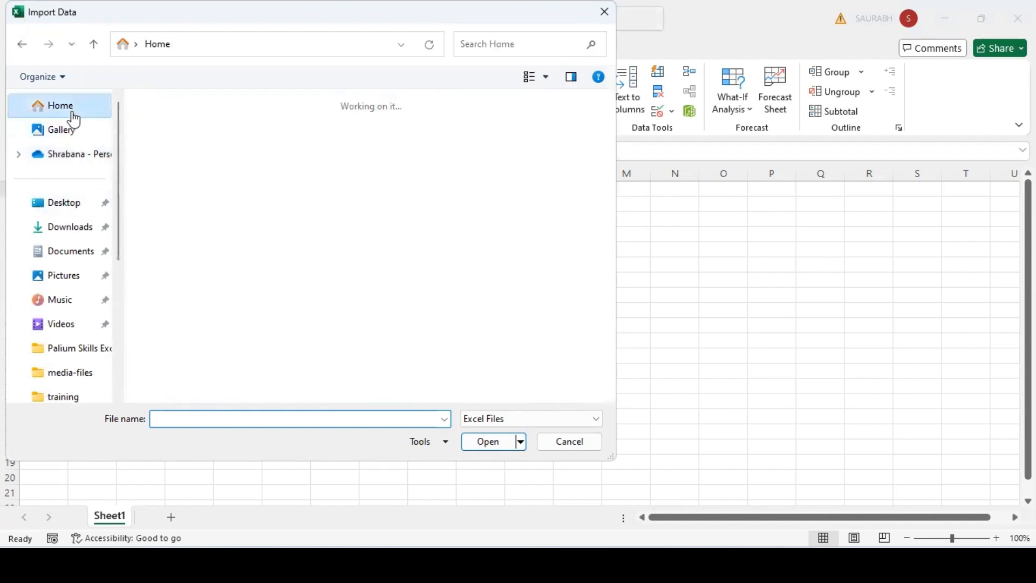
scroll(74, 119, "down", 3)
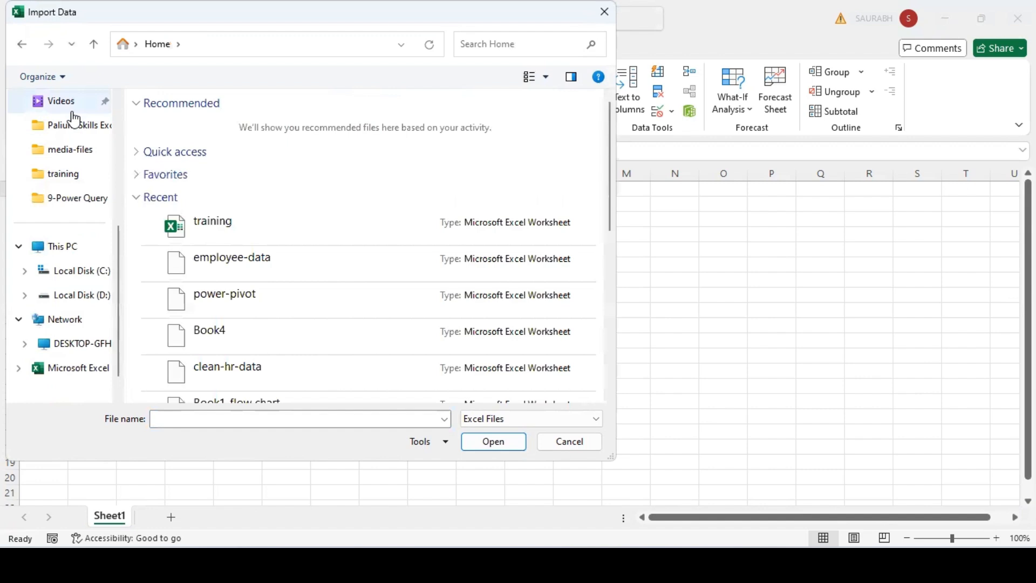
double_click(314, 237)
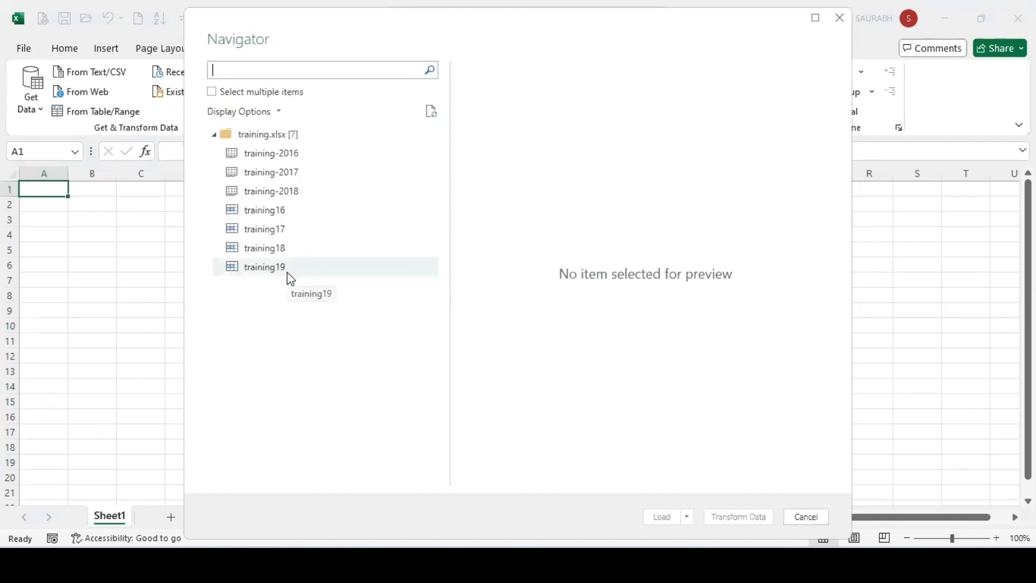
Step: Preview the yearly sheets, then select training-2016, training-2017 and training-2018 together and open them for transforming
left_click(299, 157)
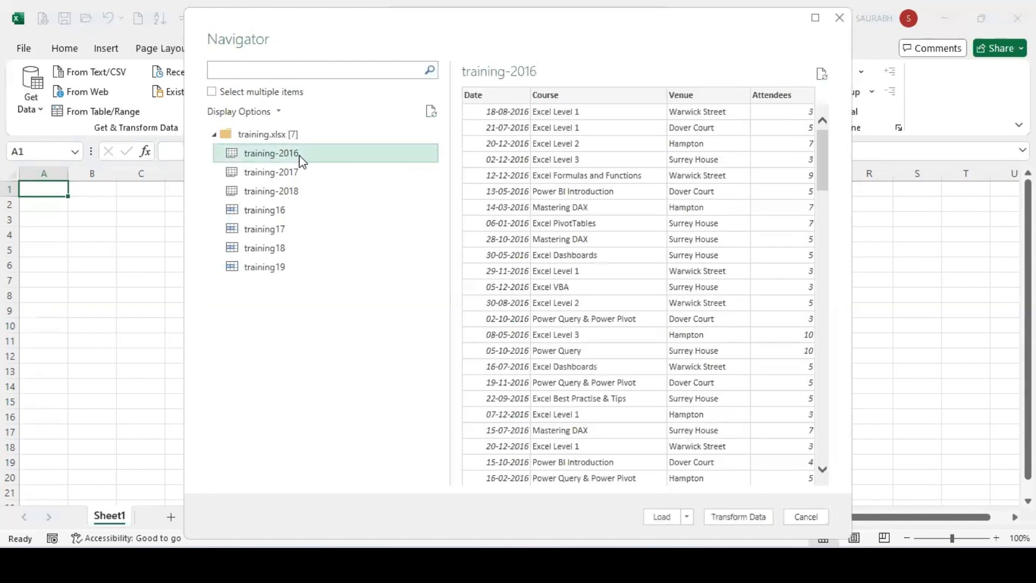
left_click(301, 180)
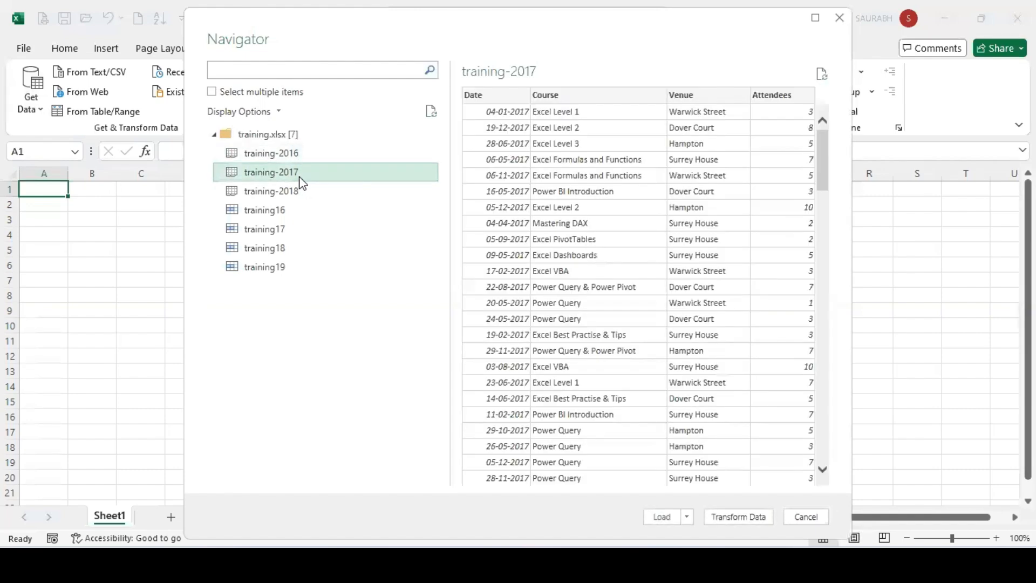
left_click(303, 197)
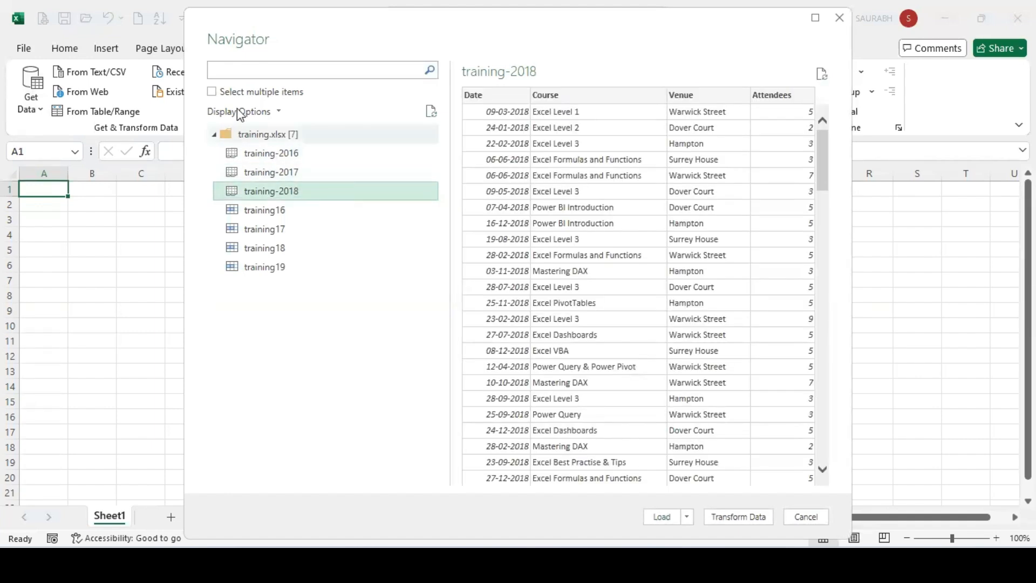
left_click(235, 94)
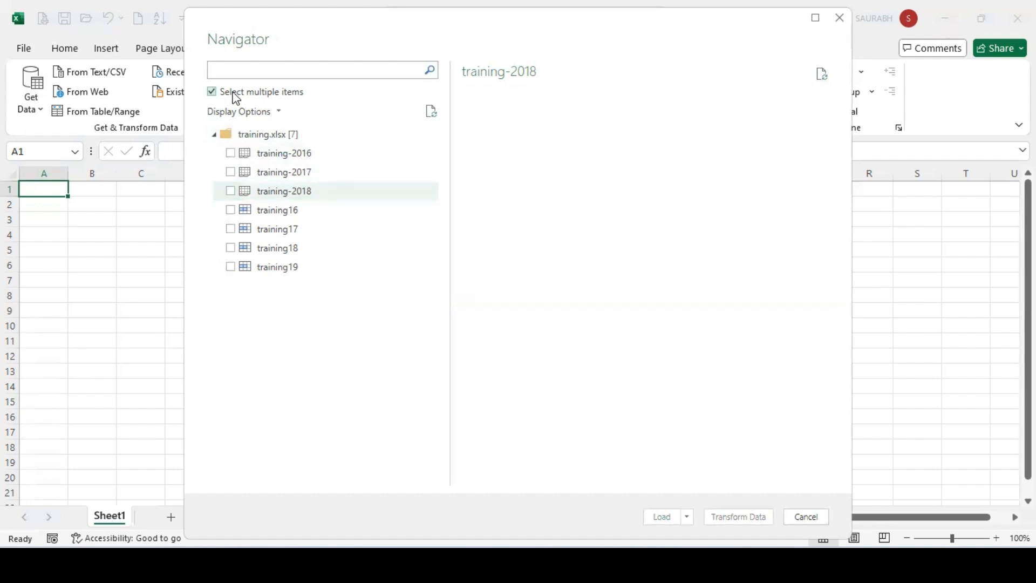
left_click(234, 155)
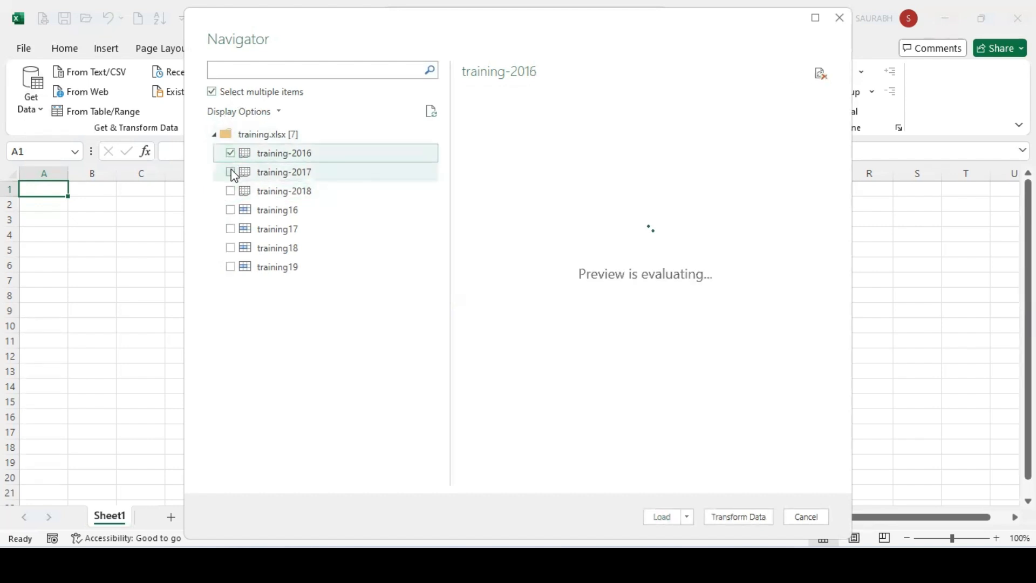
left_click(231, 172)
left_click(232, 191)
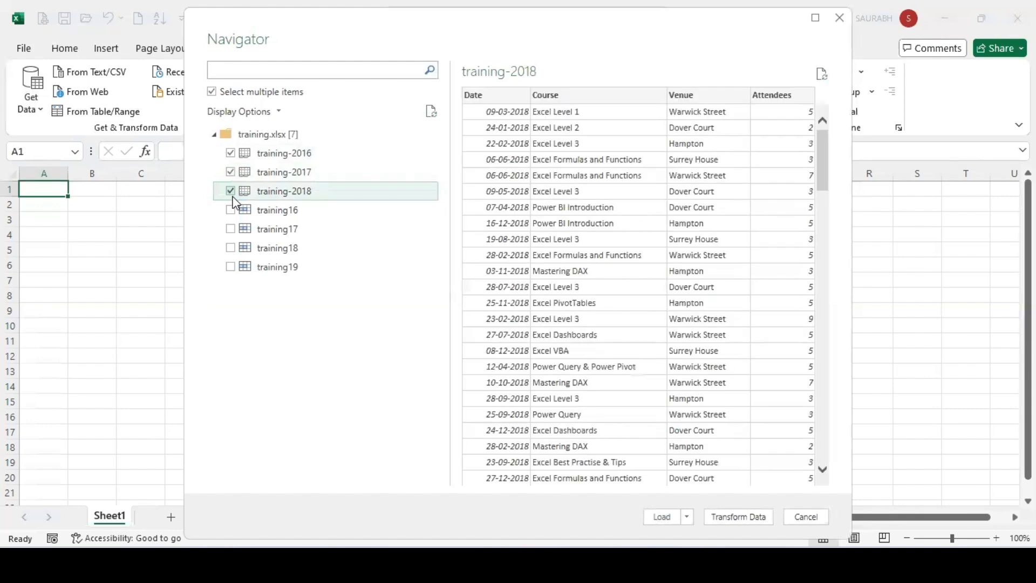
left_click(728, 518)
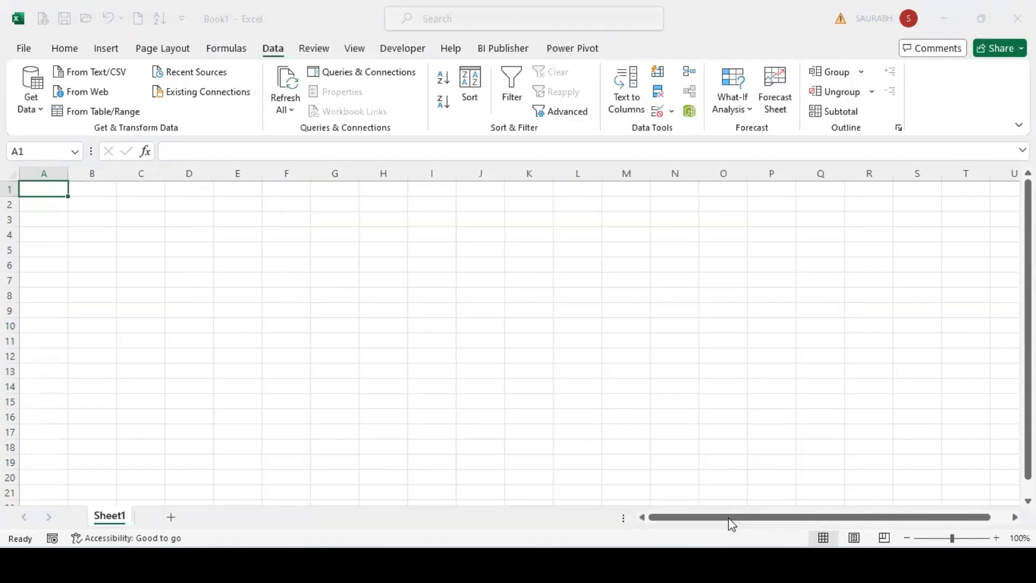
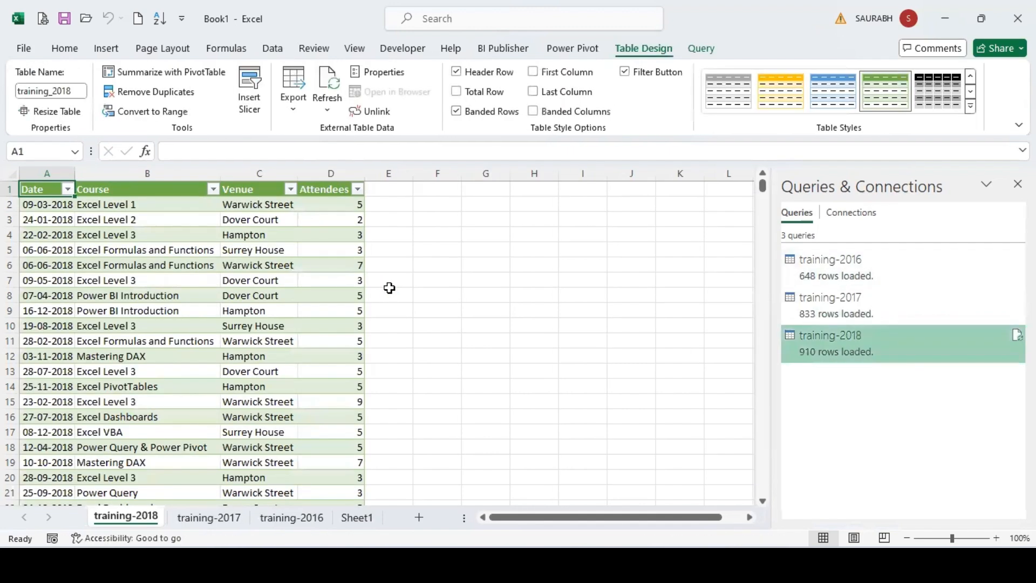
Step: Look through Sheet1 and the loaded training-2016, training-2017 and training-2018 sheets
left_click(357, 517)
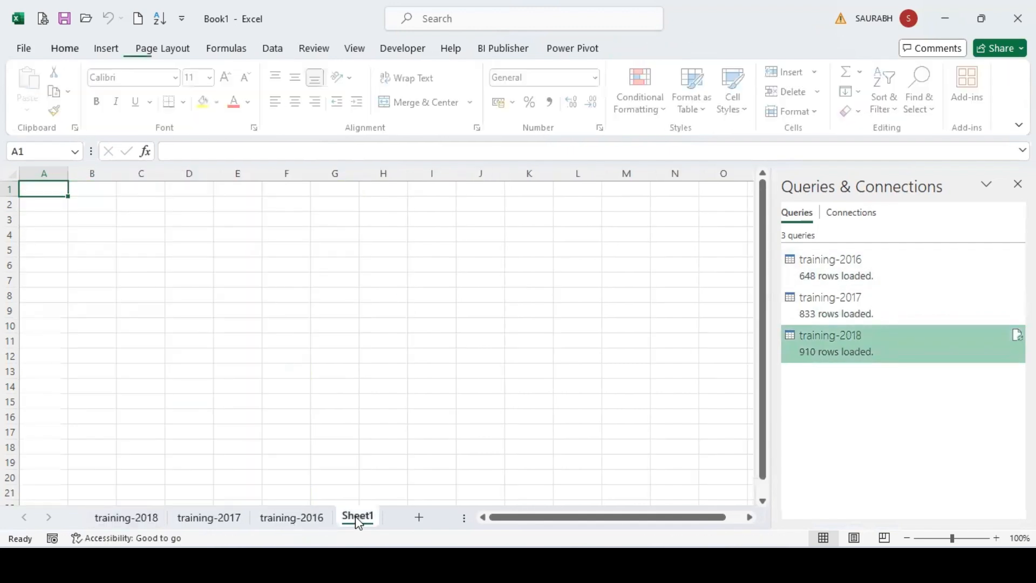
left_click(304, 515)
left_click(221, 517)
left_click(119, 518)
Step: Check which years the Date column's filter list contains on the training-2018 sheet, keeping all dates selected
left_click(65, 190)
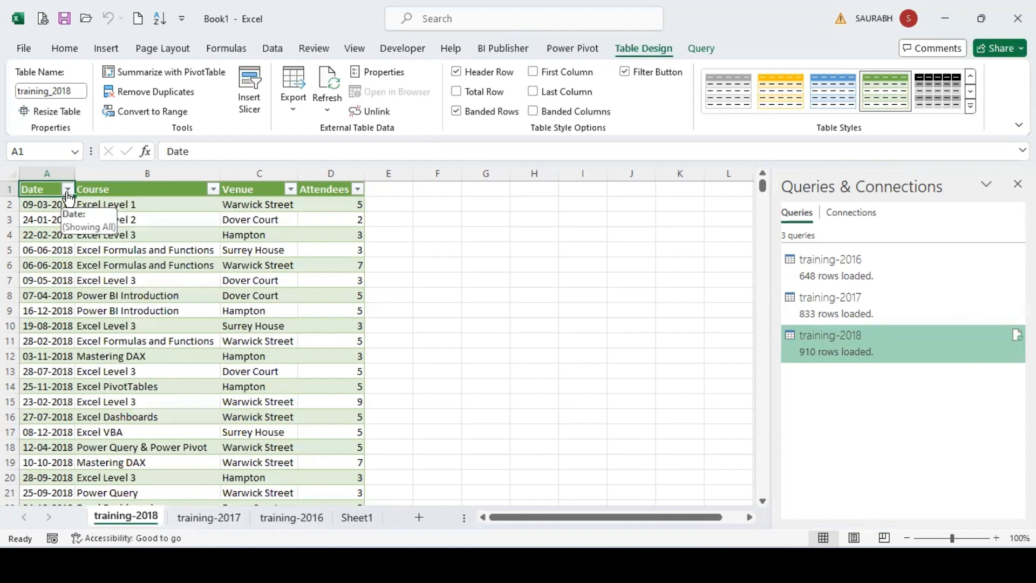
left_click(67, 188)
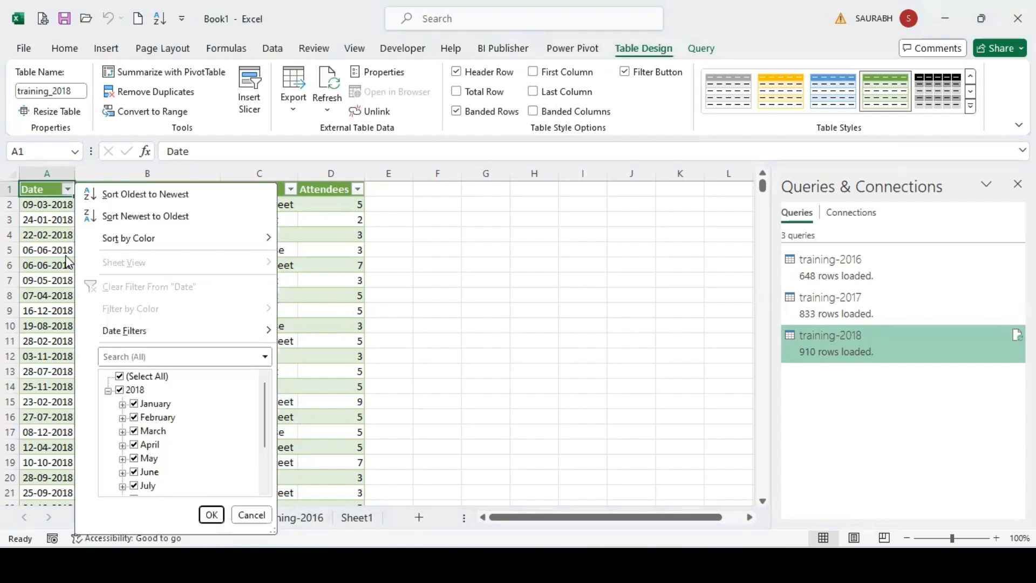
left_click(109, 389)
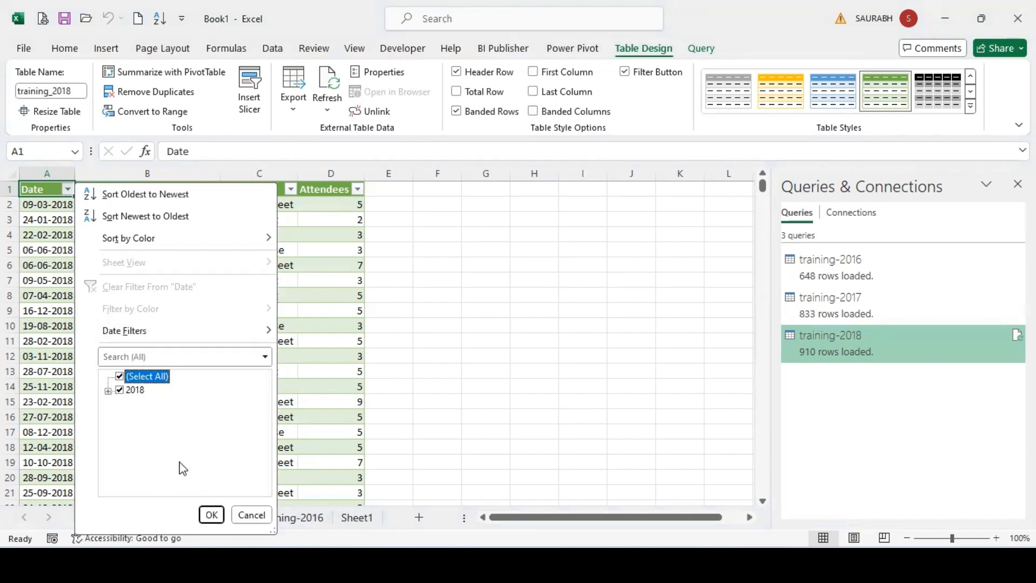
left_click(211, 514)
left_click(308, 337)
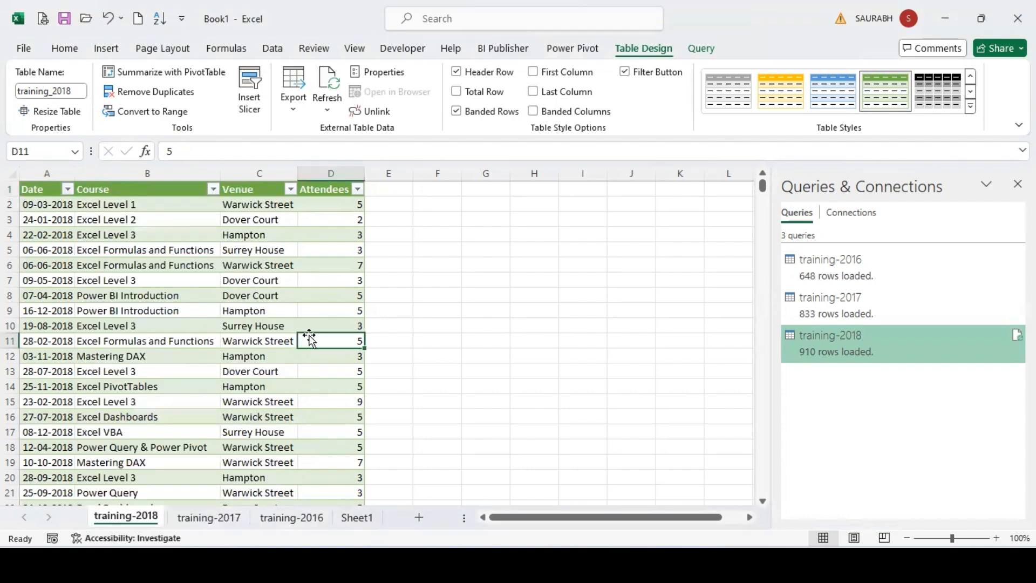
Step: Show the tables loaded by the training-2017 and training-2016 queries, and check the years in the training-2016 table's Date filter list
left_click(885, 311)
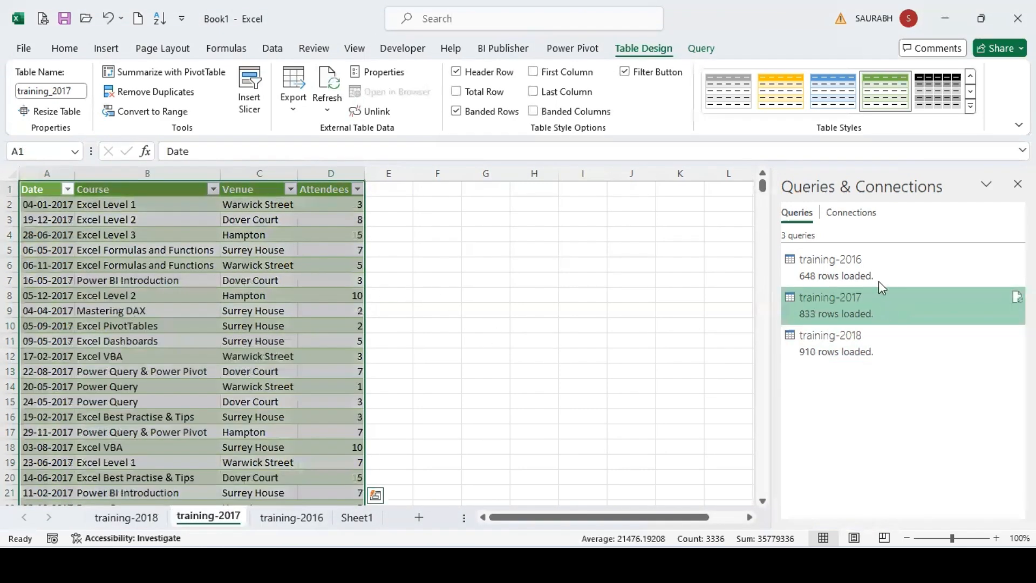
left_click(878, 265)
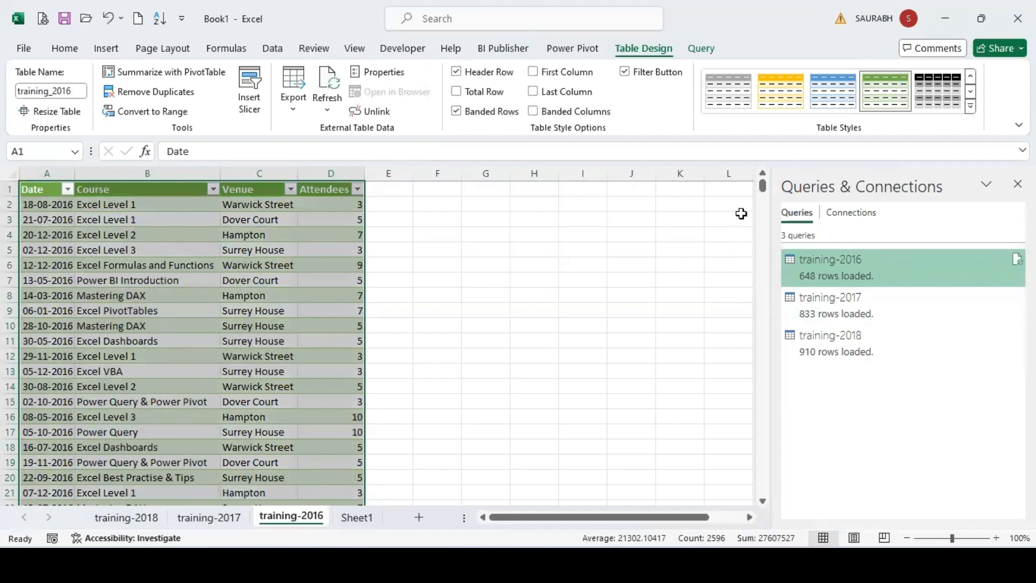
left_click_drag(765, 186, 768, 58)
left_click(68, 189)
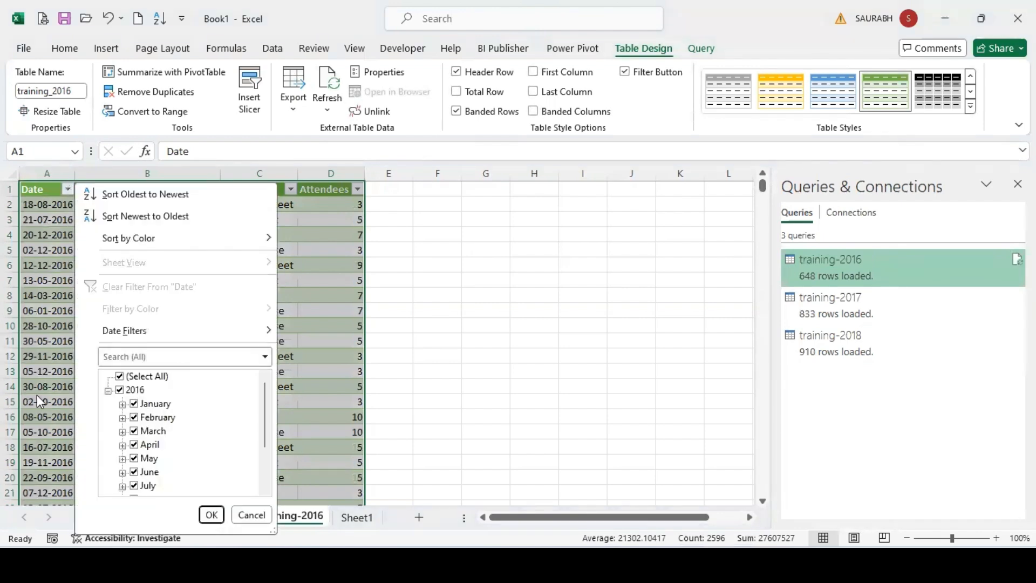
left_click(108, 389)
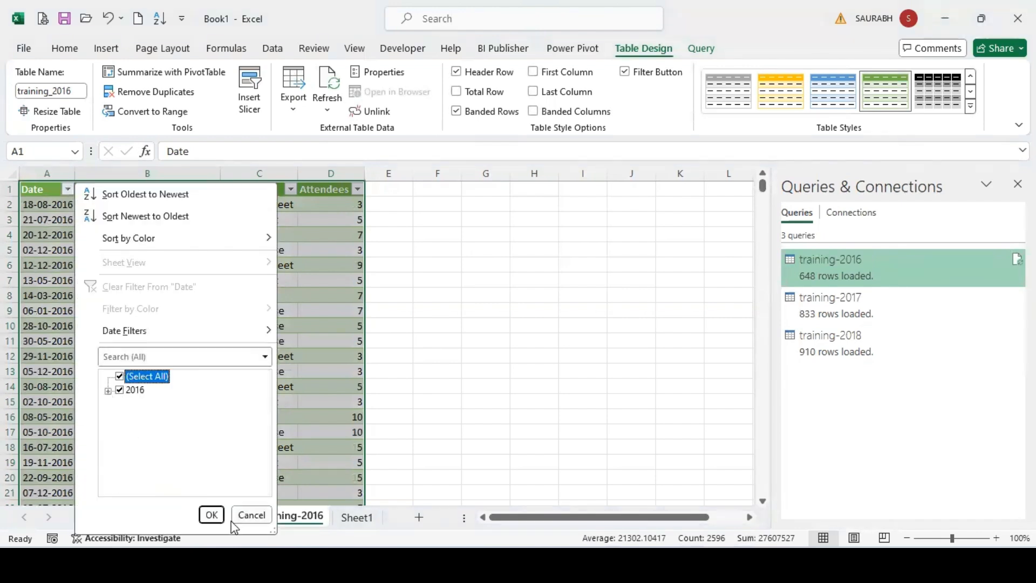
left_click(212, 515)
Step: Go to the training-2017 sheet and open its query for editing in the Power Query Editor
left_click(216, 516)
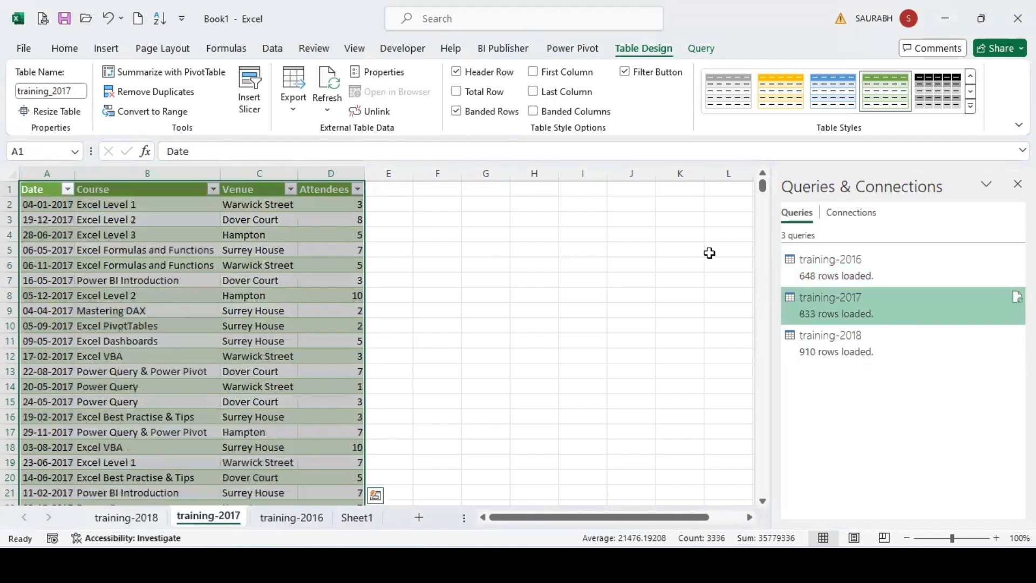
right_click(850, 300)
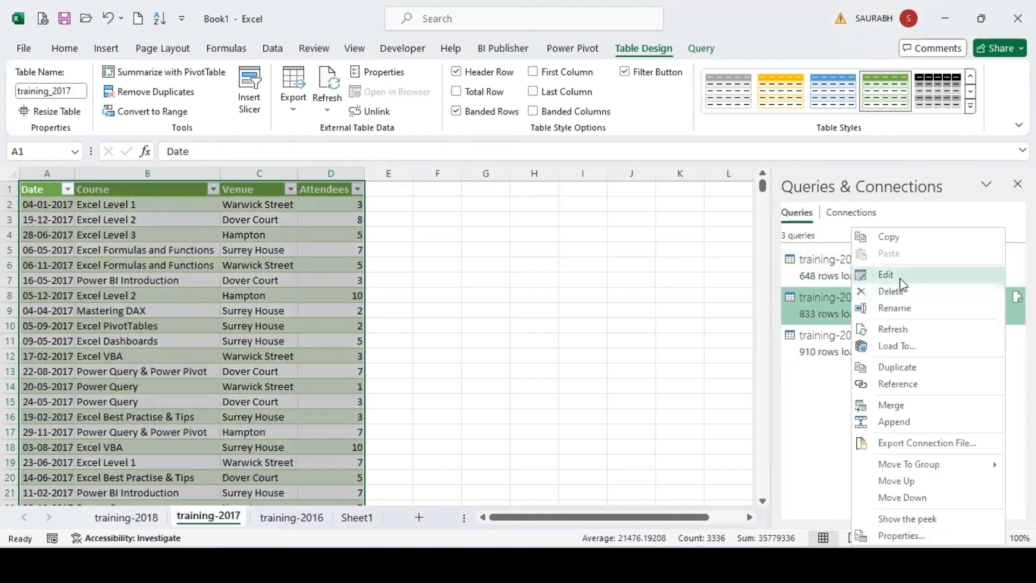
left_click(900, 280)
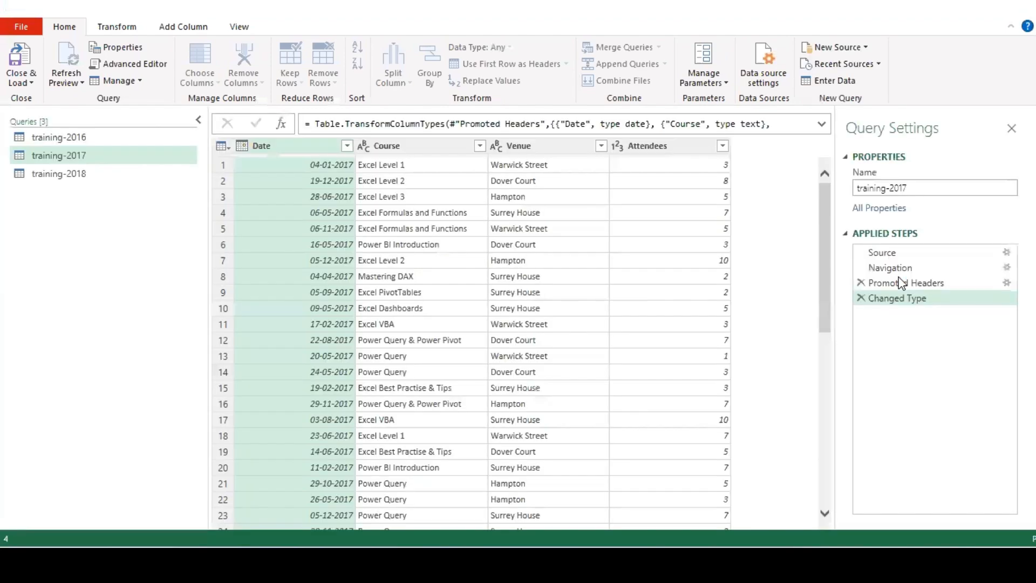
Step: Look through the previews of the training-2016, training-2017 and training-2018 queries and the available transform and column-adding commands
left_click(54, 138)
left_click(71, 173)
left_click(74, 152)
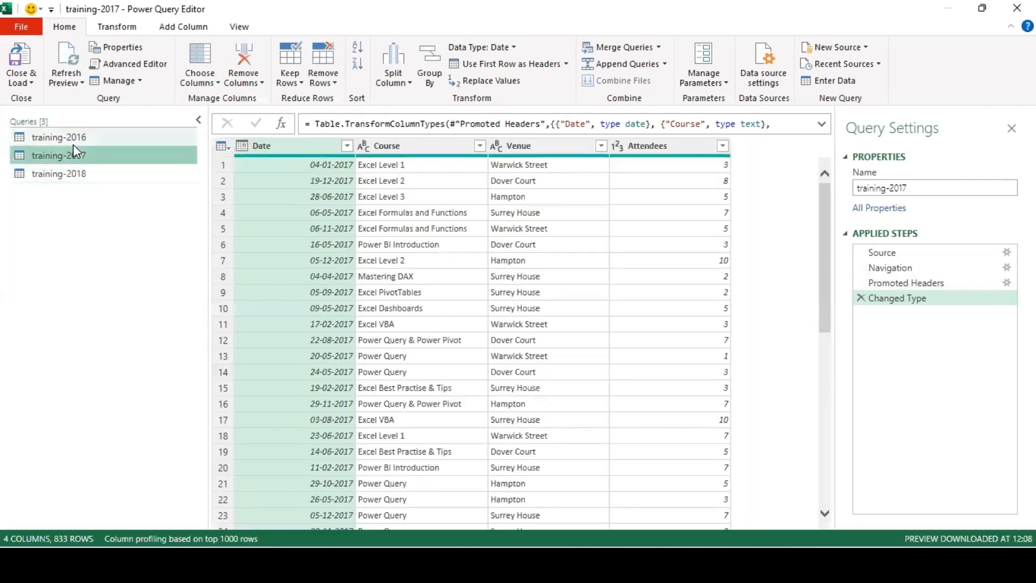
left_click(73, 144)
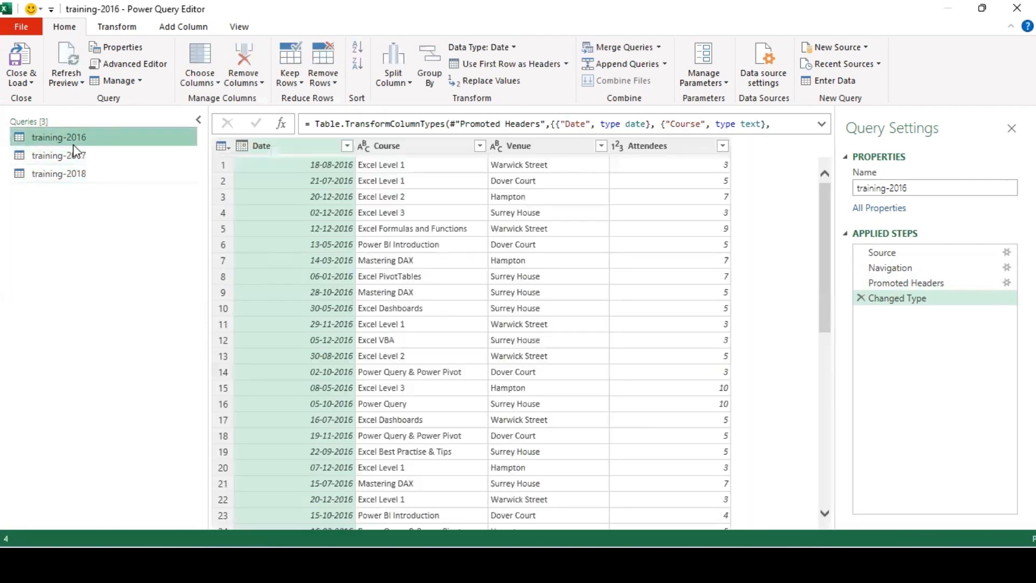
left_click(119, 32)
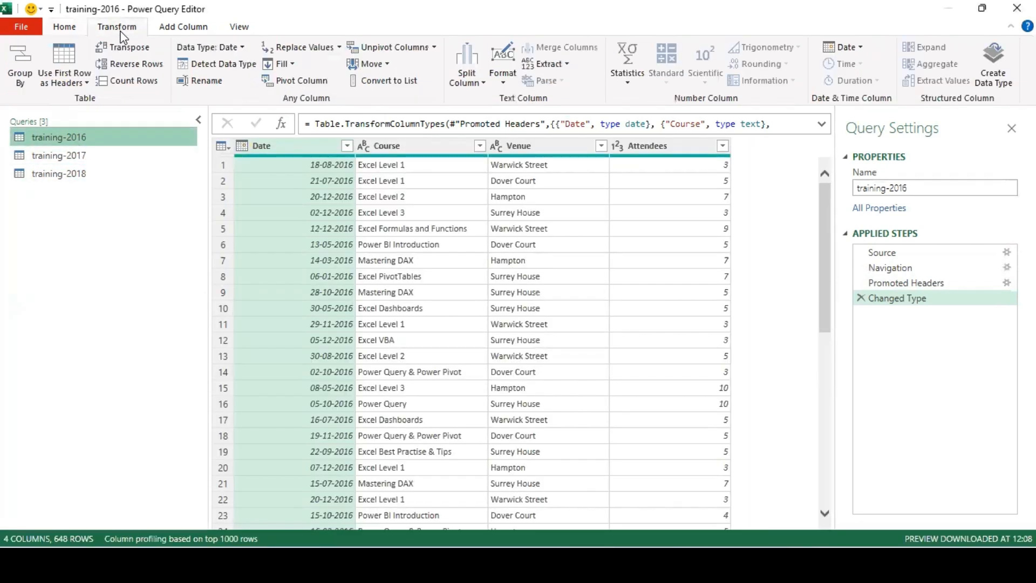
left_click(169, 29)
left_click(62, 29)
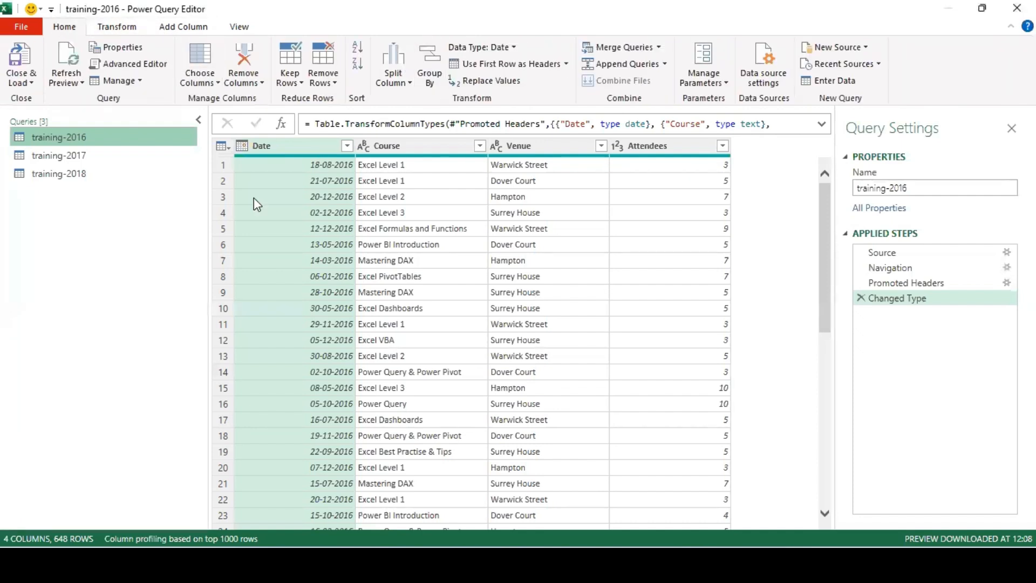
left_click(88, 175)
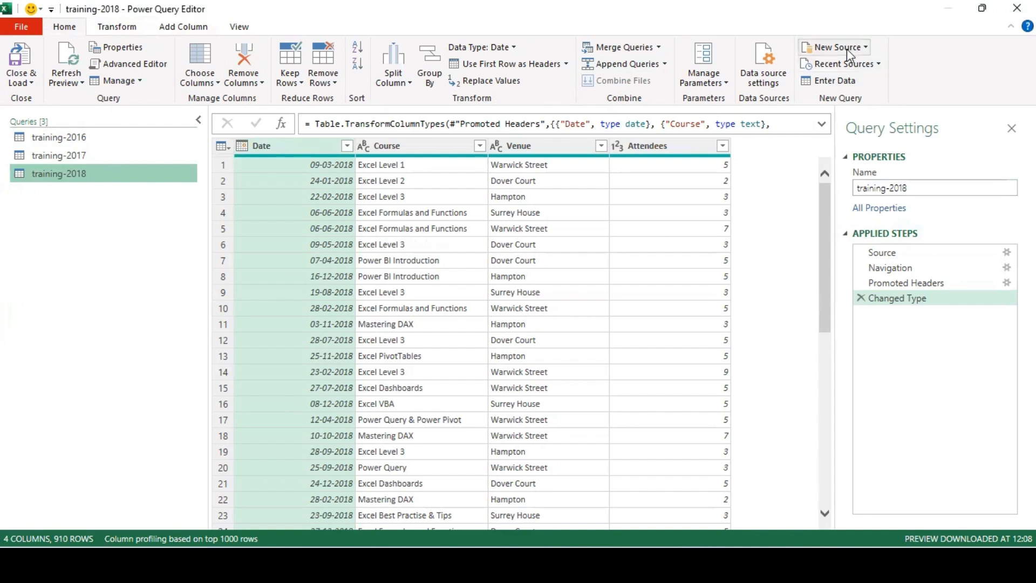
Step: Look at the new and recent data sources available for adding another query
left_click(864, 47)
left_click(865, 48)
left_click(865, 65)
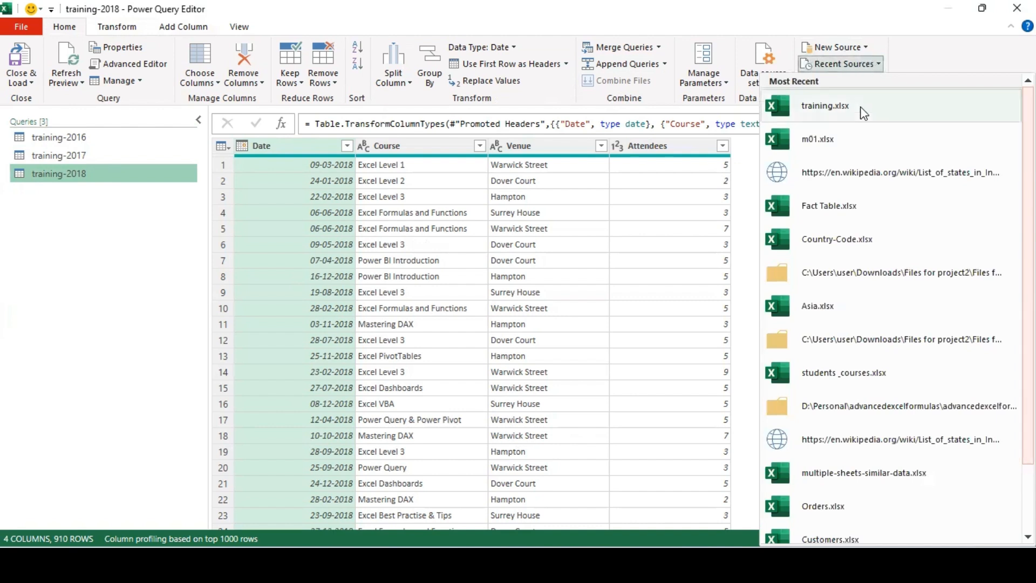
left_click(854, 51)
left_click(854, 54)
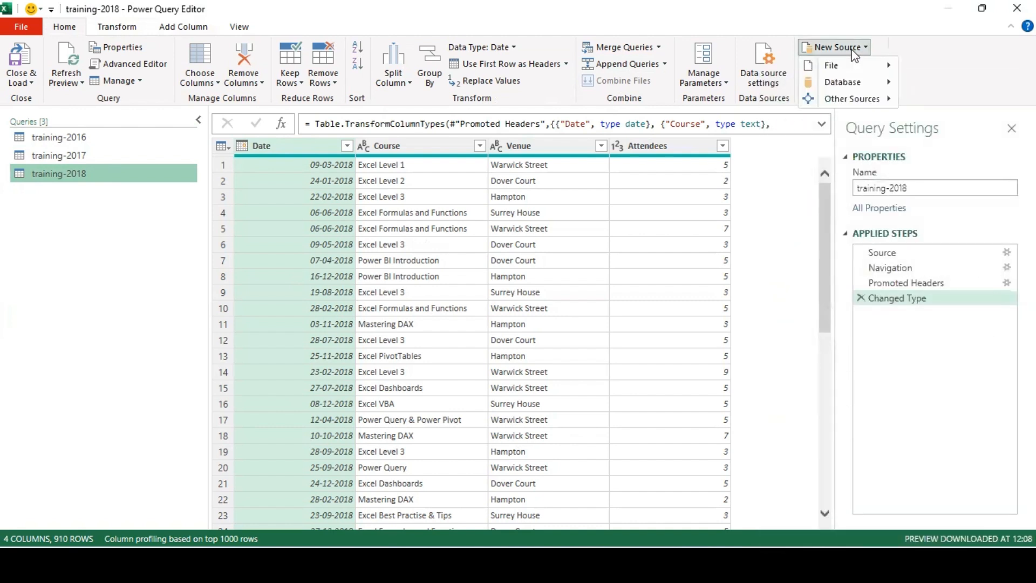
left_click(919, 38)
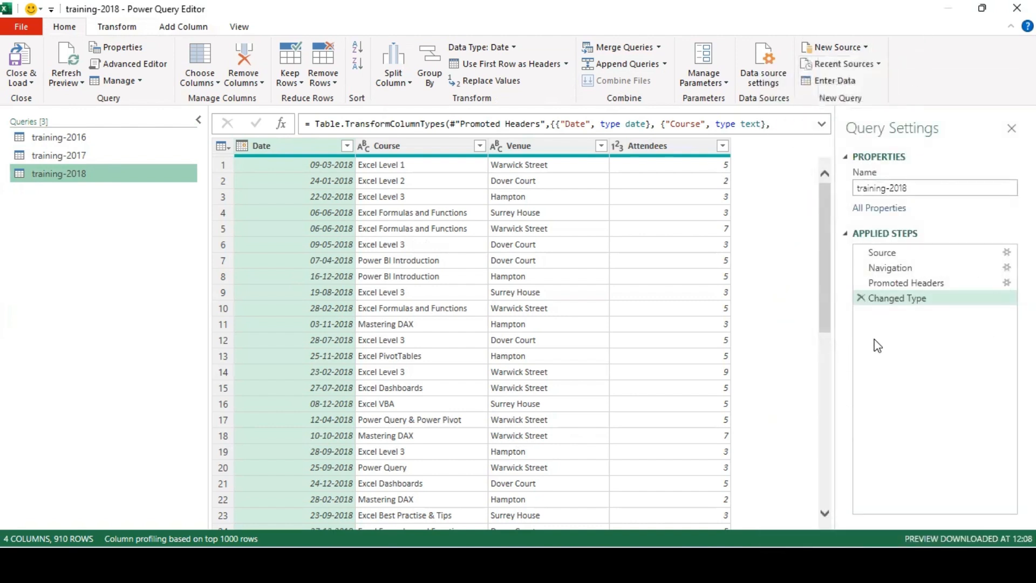
Step: Examine the settings of the Source and Navigation applied steps in the training-2018 query without changing them
left_click(892, 259)
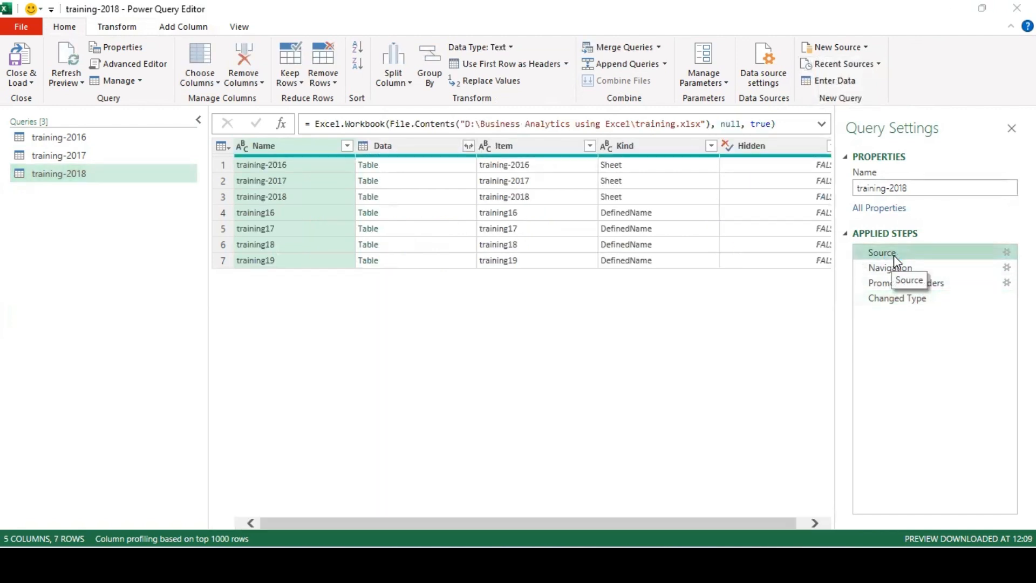
double_click(893, 254)
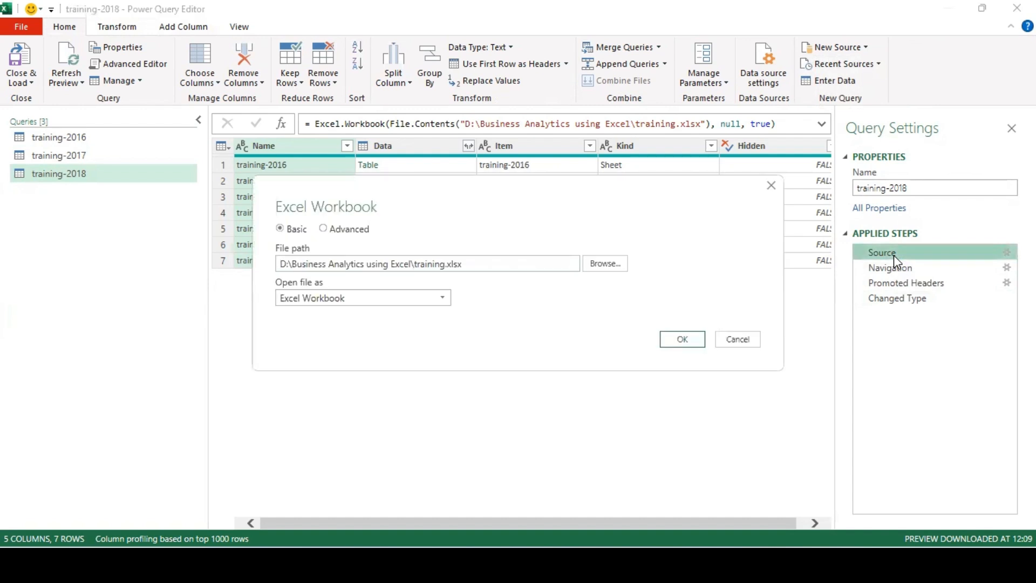
left_click(683, 340)
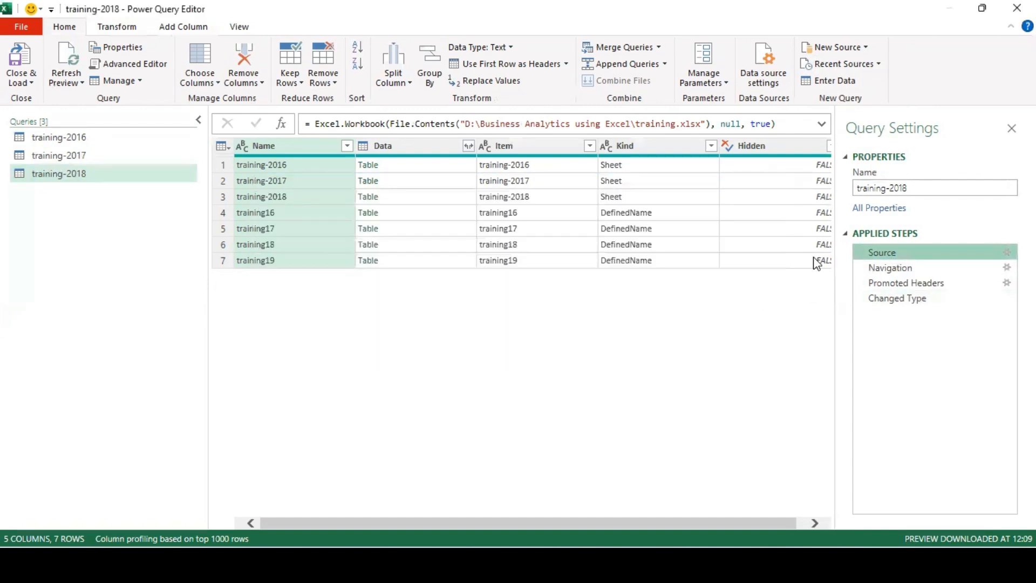
left_click(911, 270)
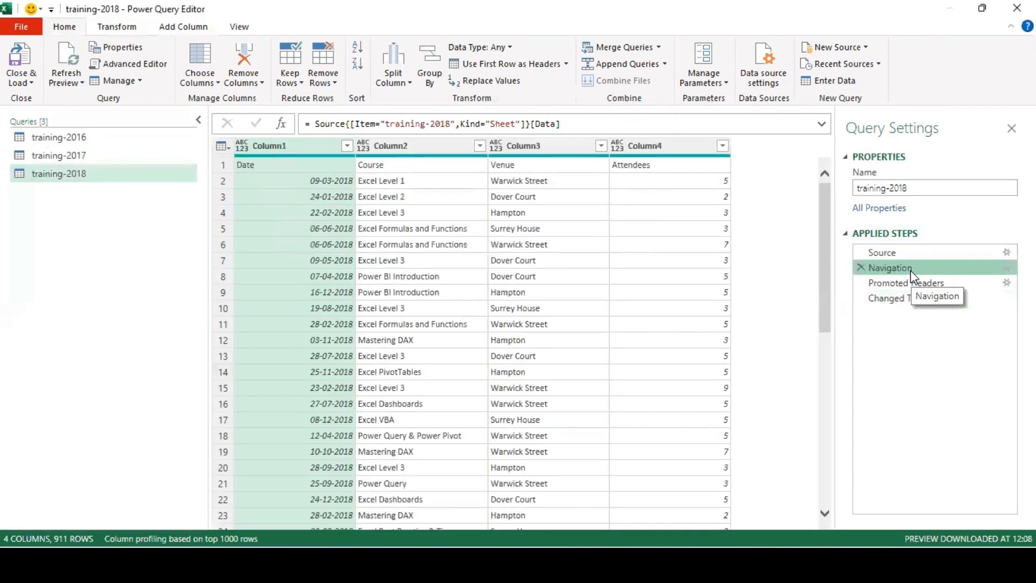
double_click(910, 271)
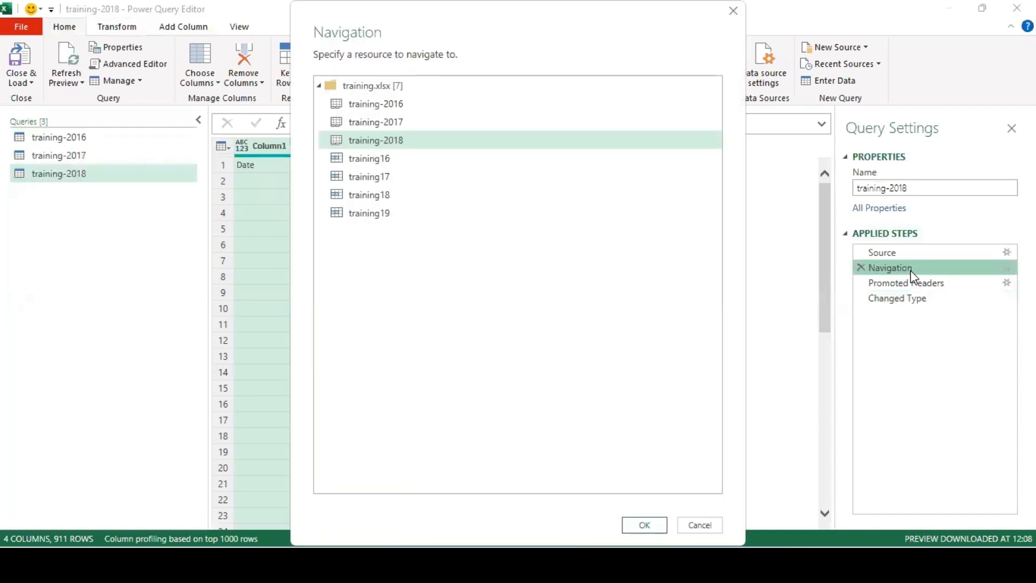
left_click(688, 526)
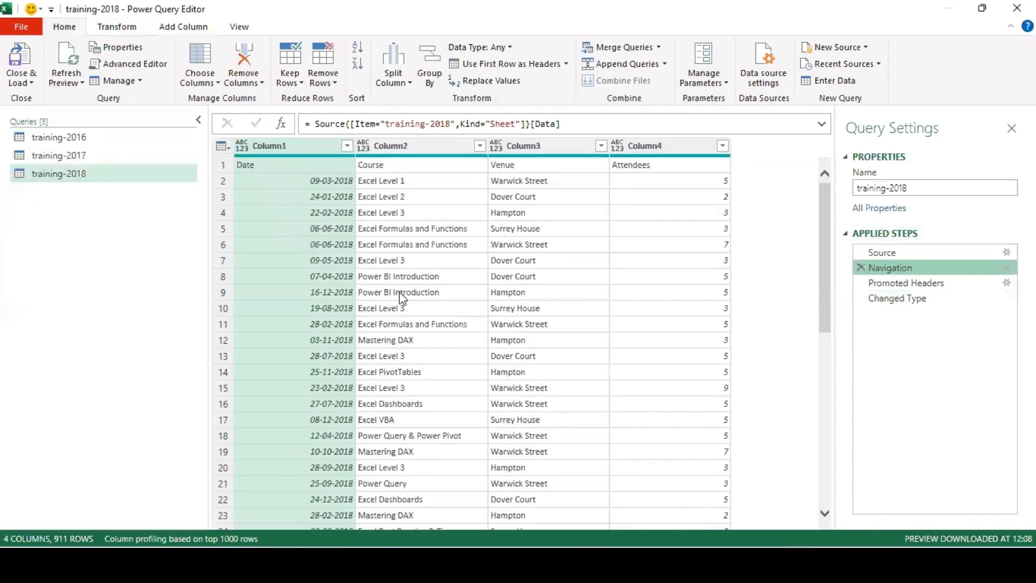
Step: Compare the final previews of the training-2017, training-2016 and training-2018 queries
left_click(139, 156)
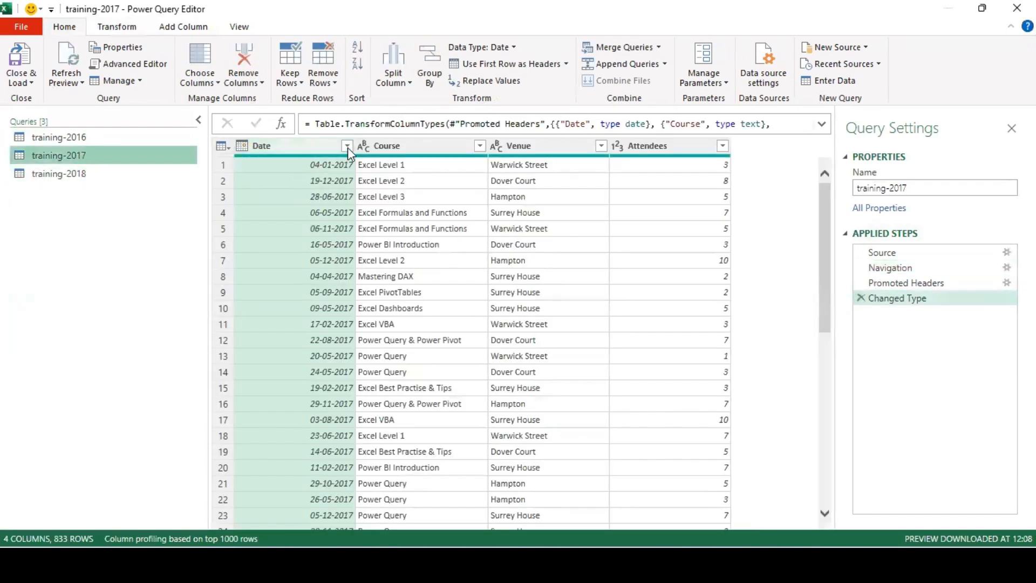
left_click(129, 139)
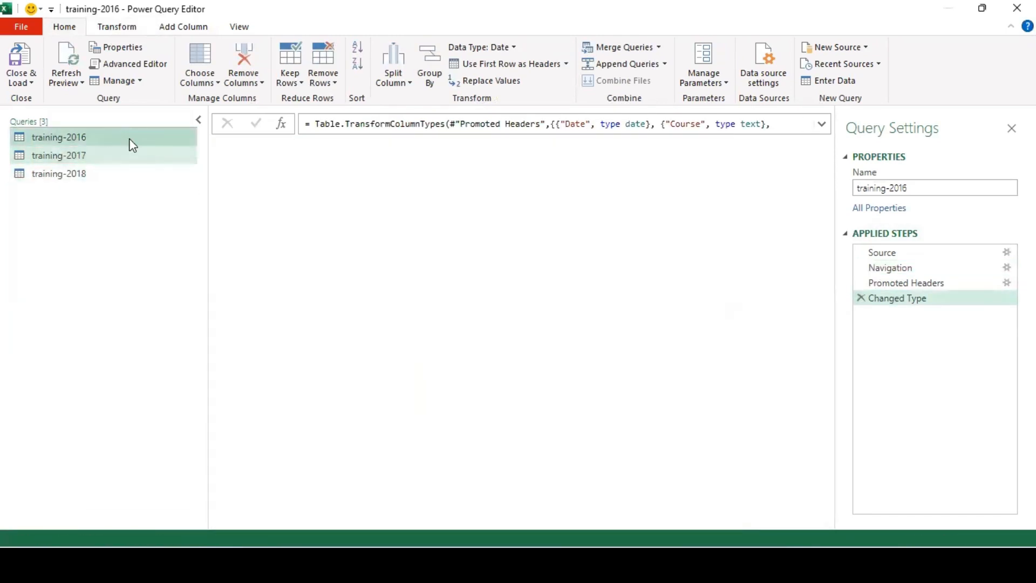
left_click(76, 176)
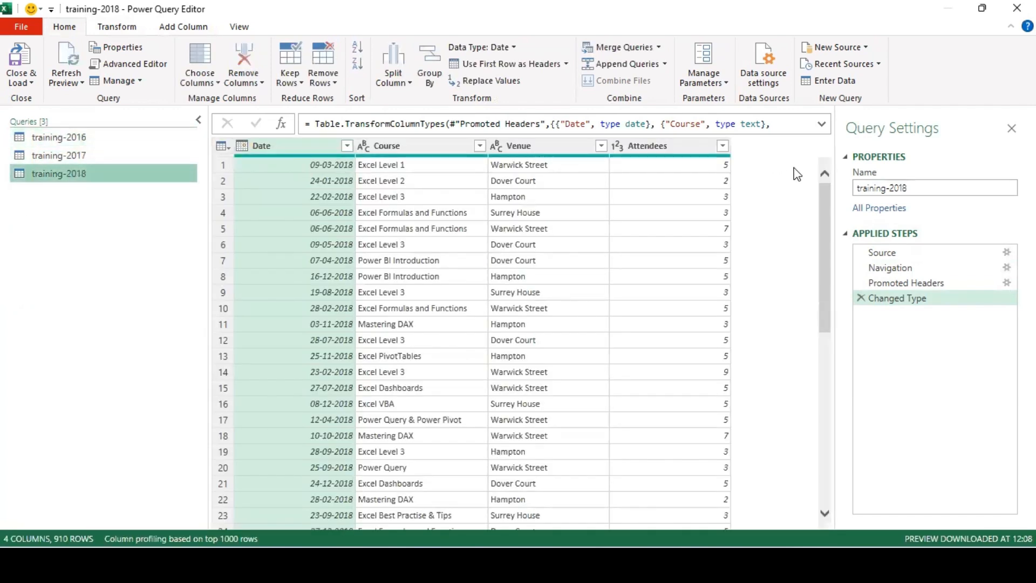
Step: Examine which training.xlsx sheets the training-2018 query's Navigation step can point to, leaving its source sheet unchanged
left_click(902, 275)
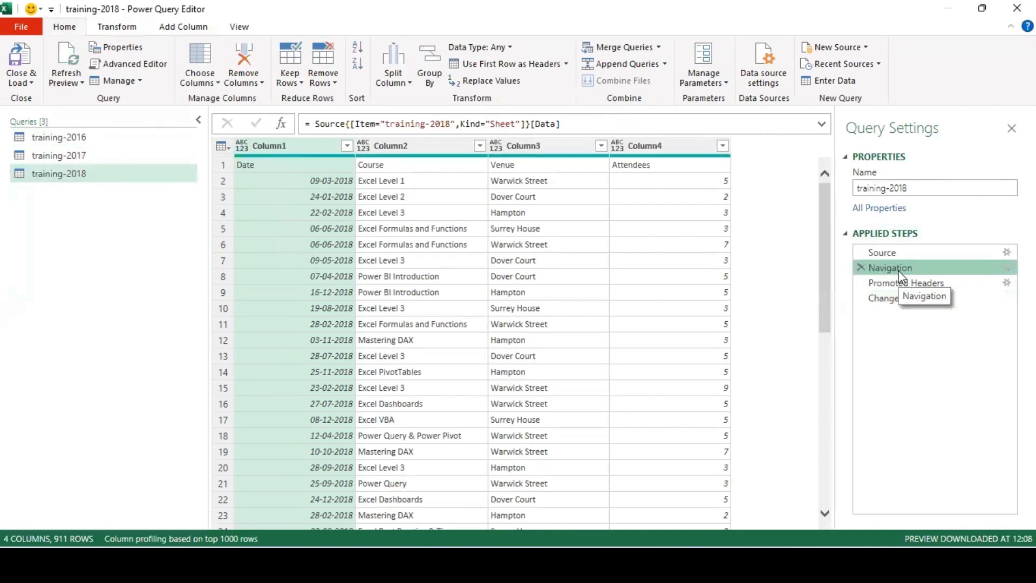
double_click(902, 274)
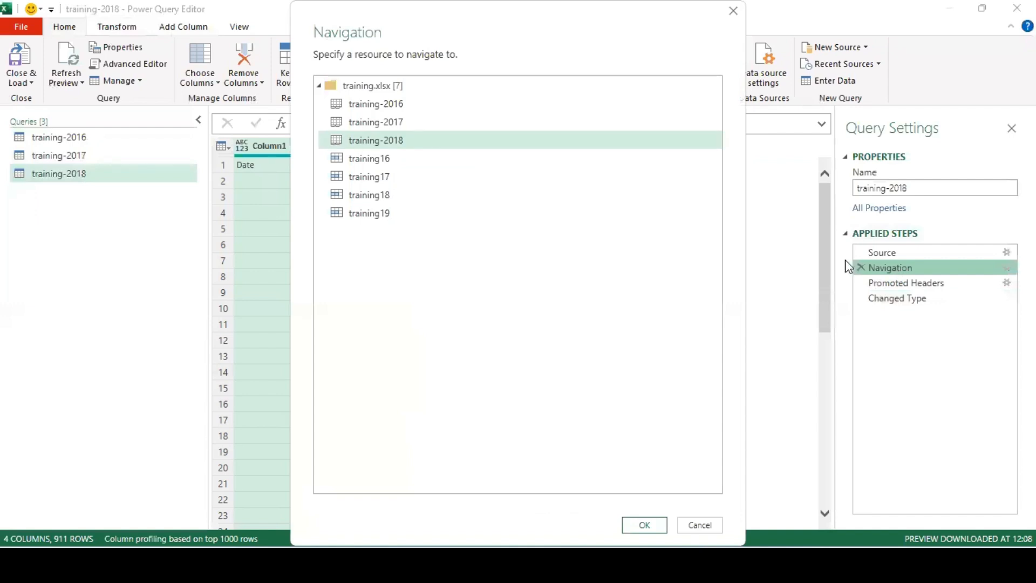
left_click(397, 111)
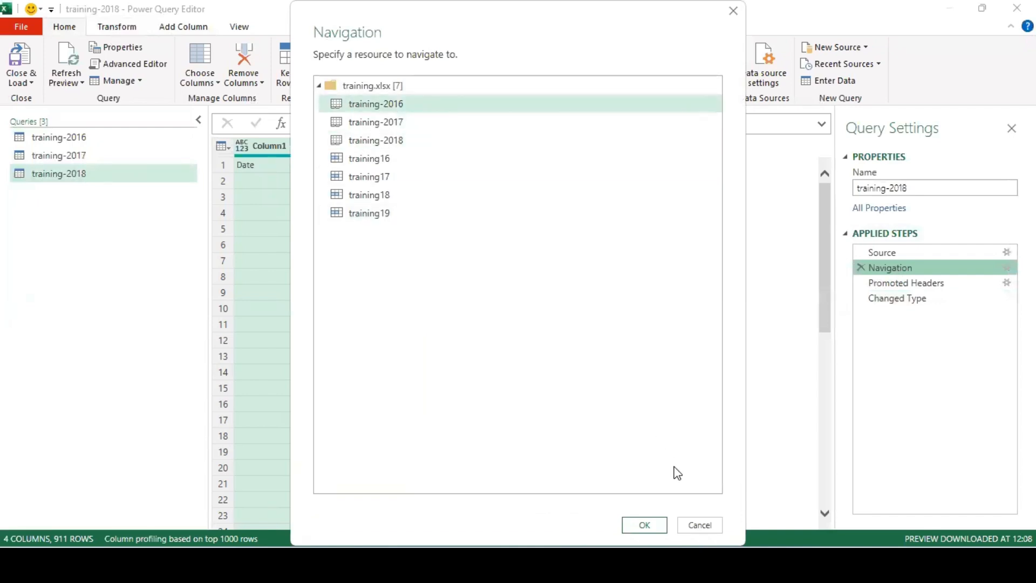
left_click(697, 532)
right_click(902, 274)
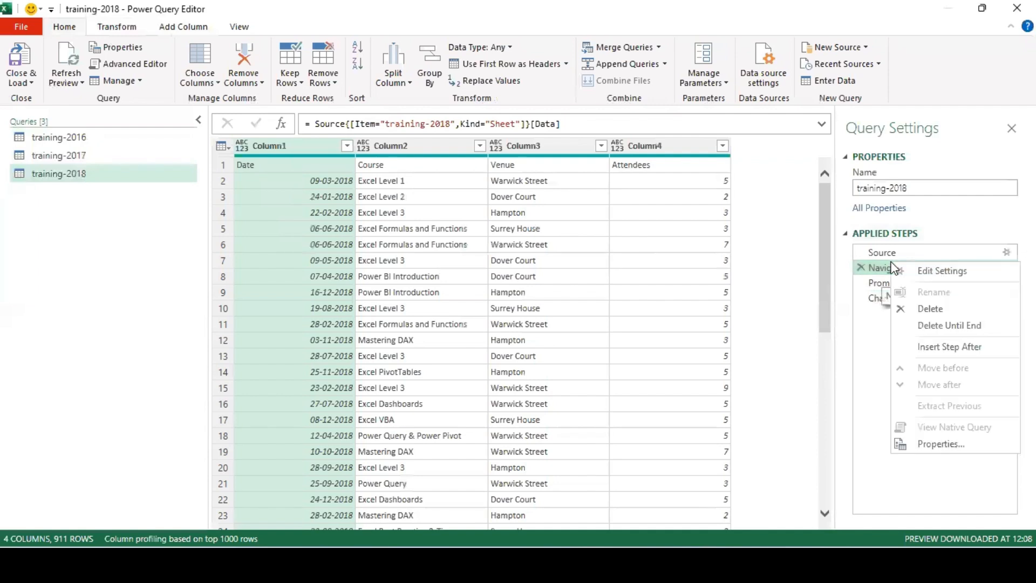
left_click(937, 277)
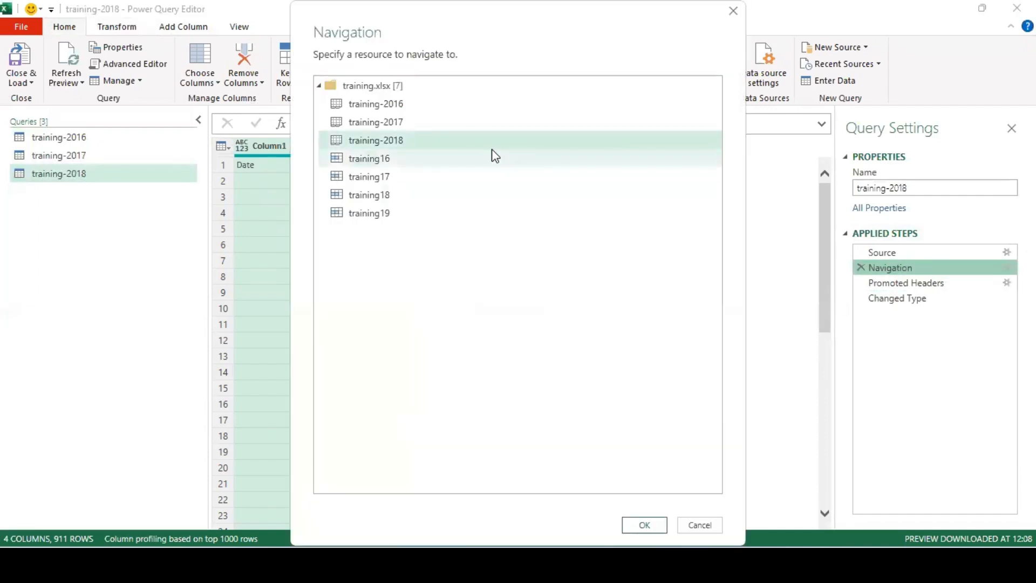
left_click(462, 106)
left_click(463, 122)
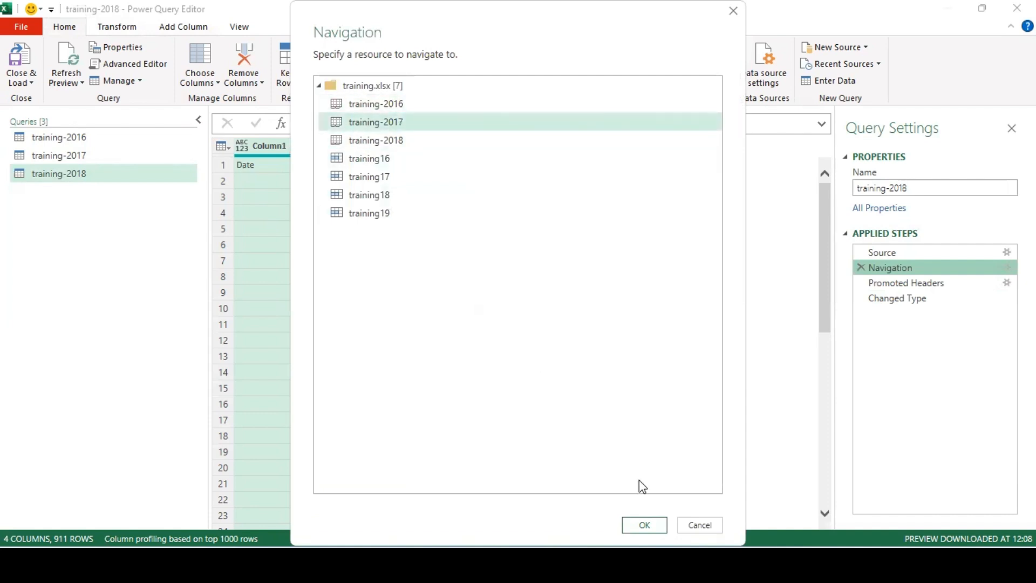
left_click(697, 525)
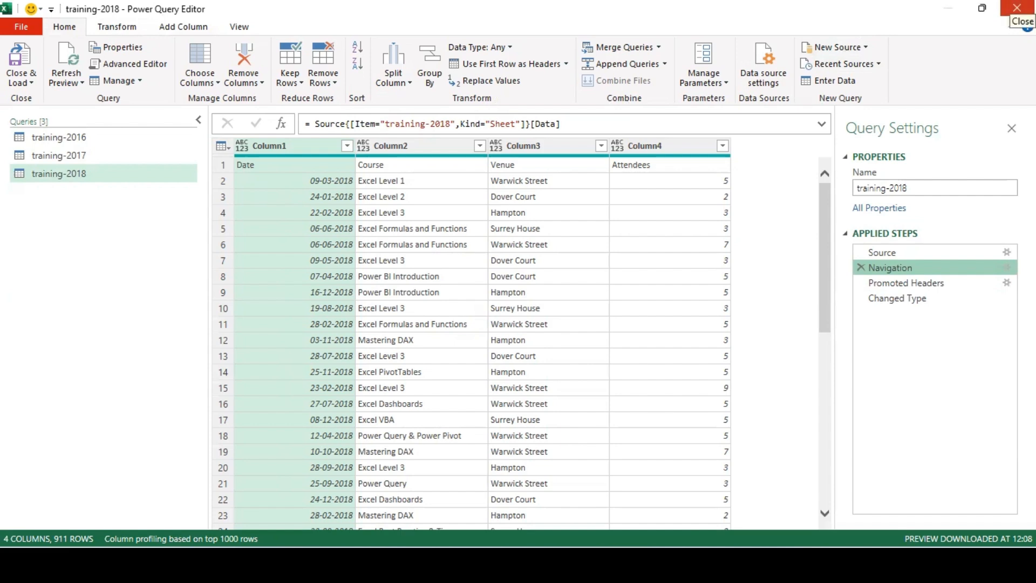
Step: Close the Power Query Editor, select cell B2 on the training-2017 sheet and show the options for getting data from files
left_click(1016, 8)
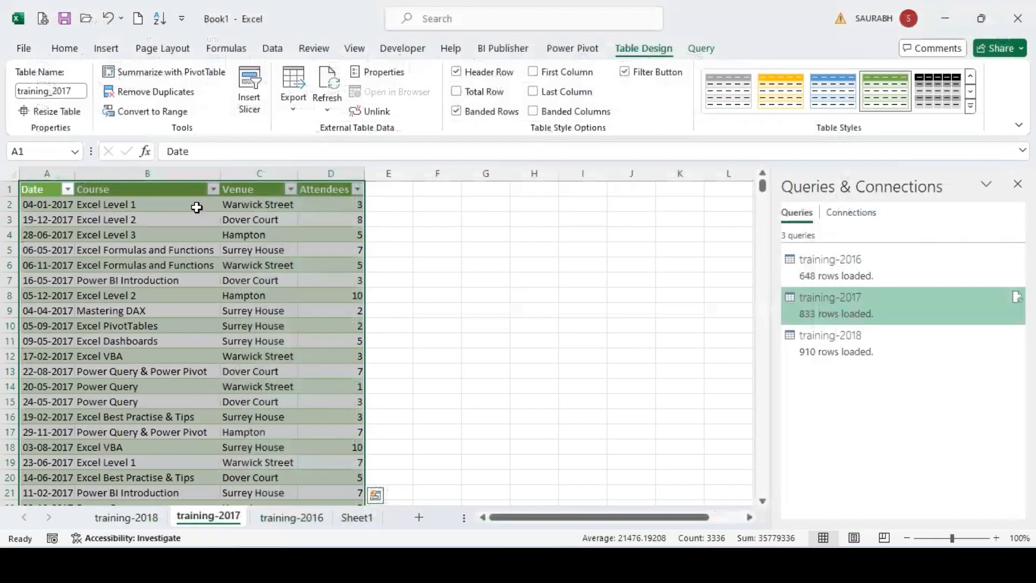
left_click(143, 206)
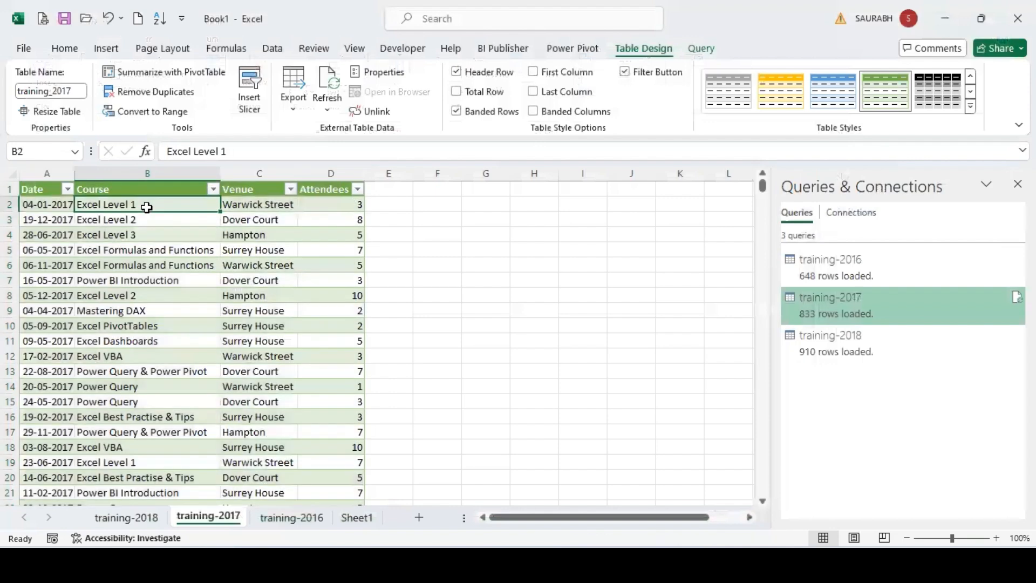
left_click(65, 49)
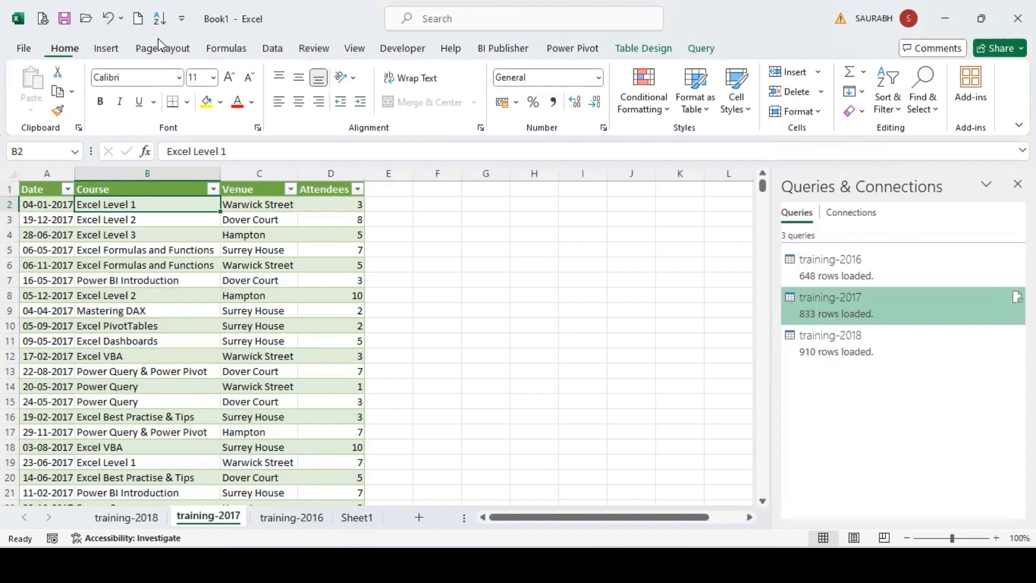
left_click(270, 50)
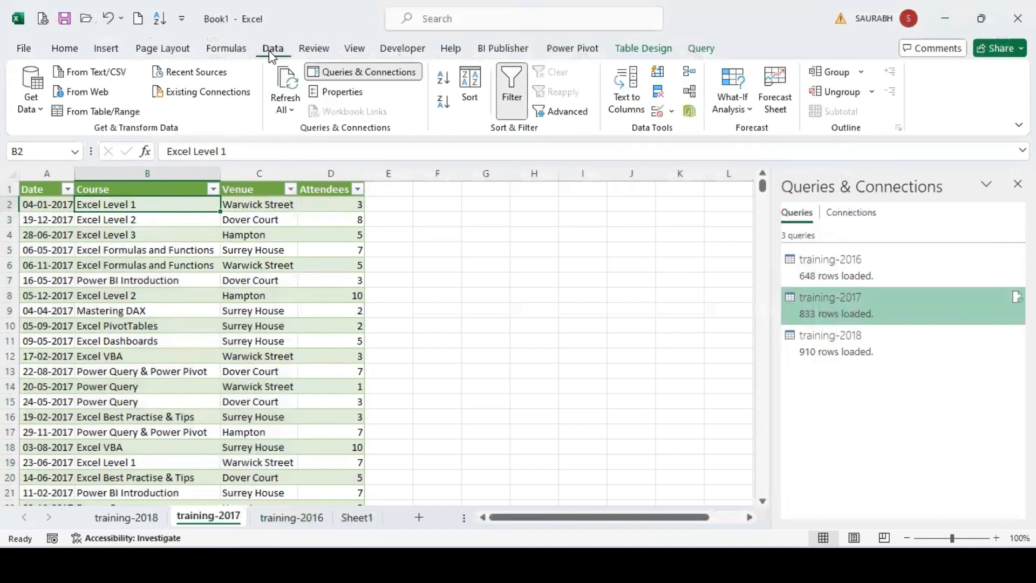
left_click(32, 92)
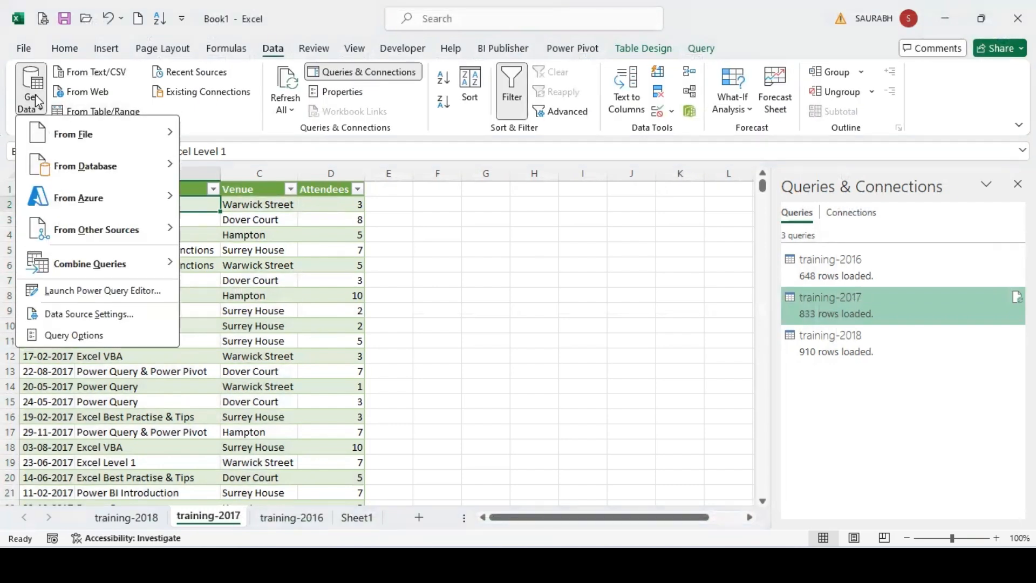
mouse_move(65, 134)
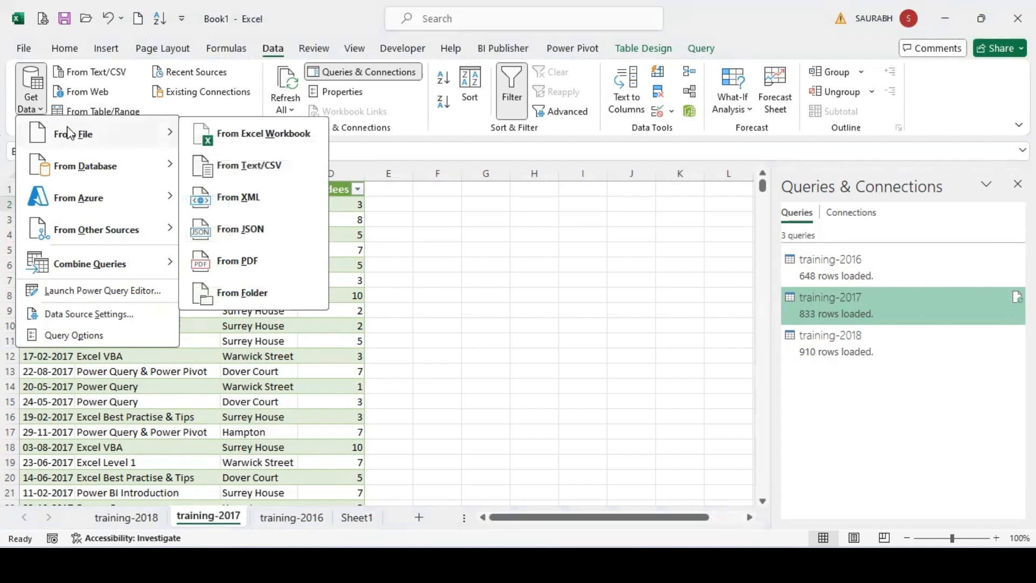
Step: Create a new blank workbook, minimize it, and close Book1 without saving
left_click(1017, 18)
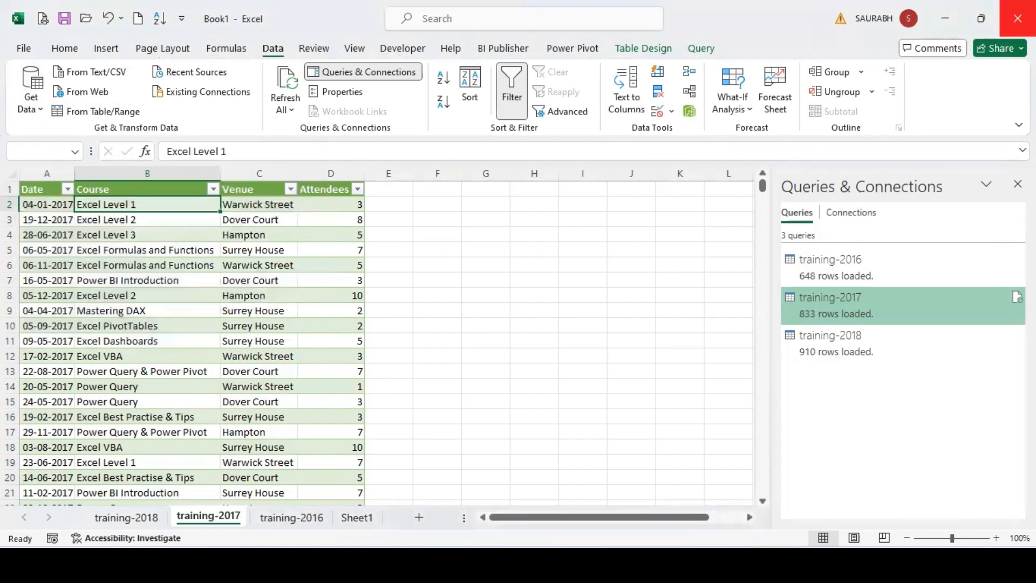
left_click(602, 302)
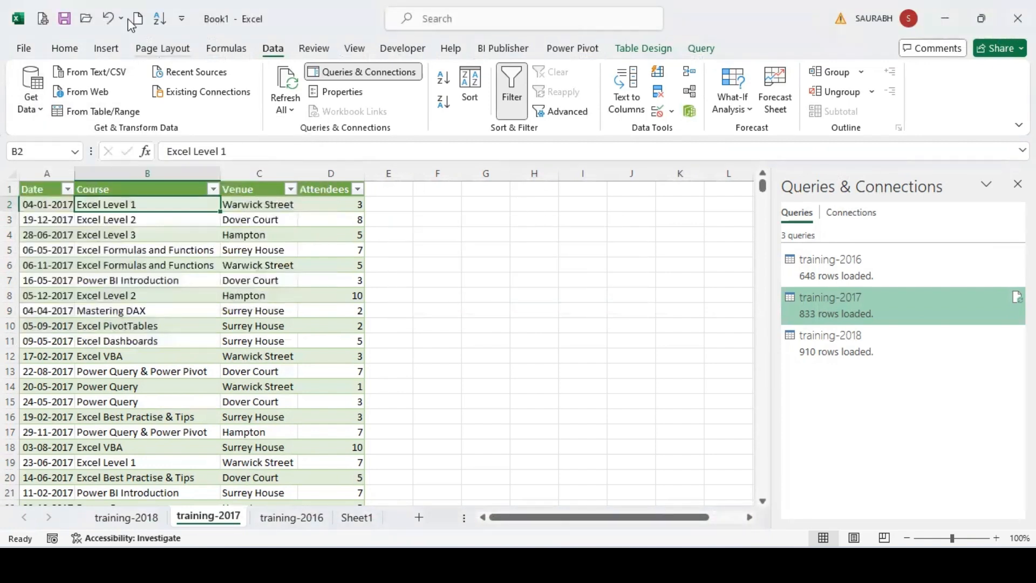
left_click(140, 20)
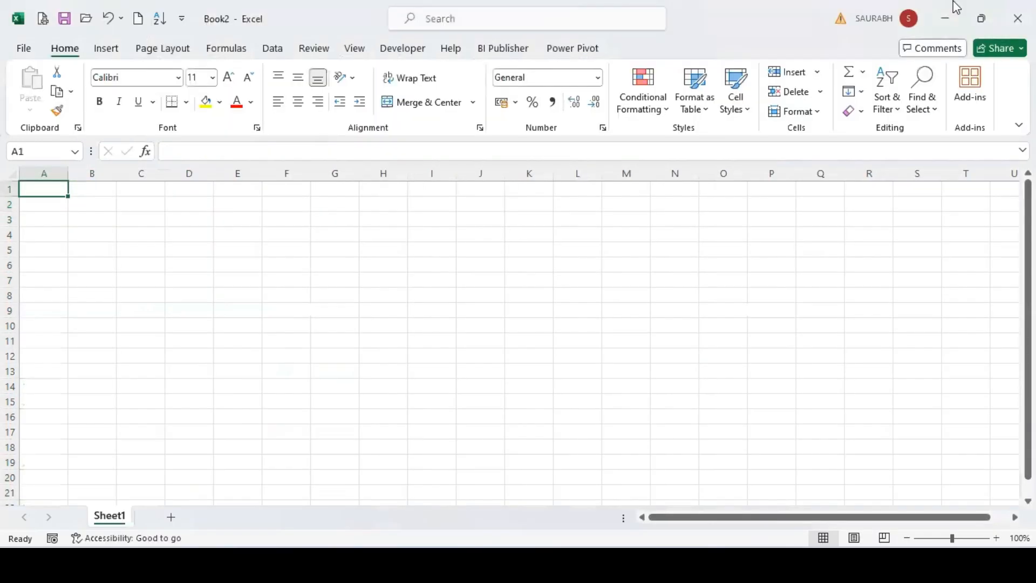
left_click(945, 17)
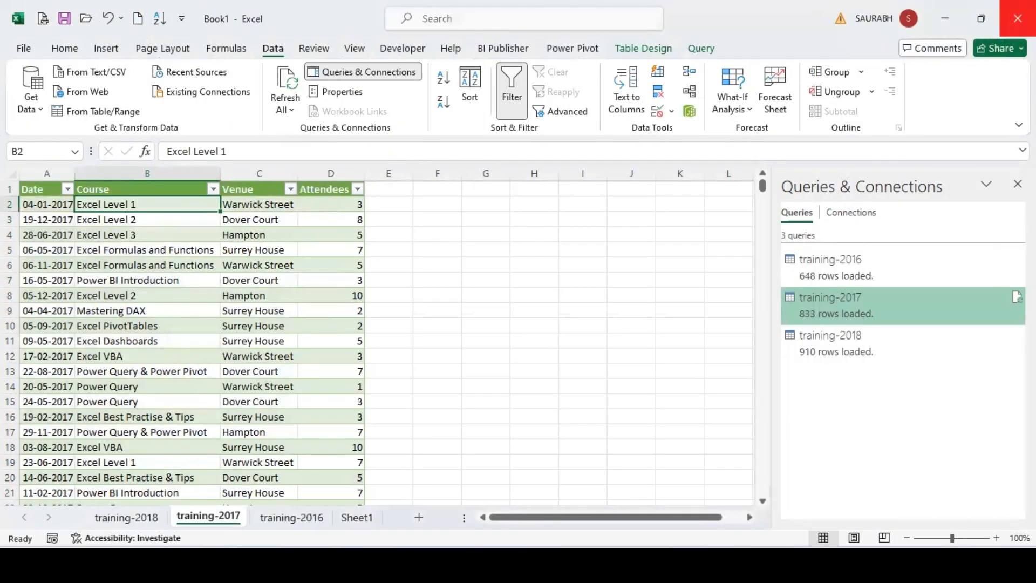
left_click(1017, 18)
left_click(546, 302)
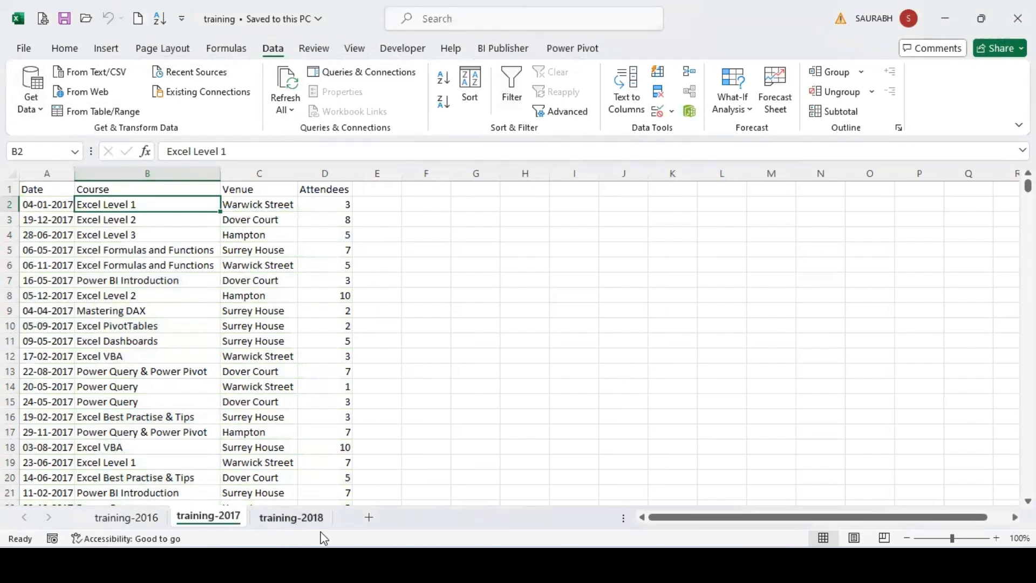
Step: Switch to the blank Book2 workbook and start a data import from an Excel workbook
mouse_move(526, 564)
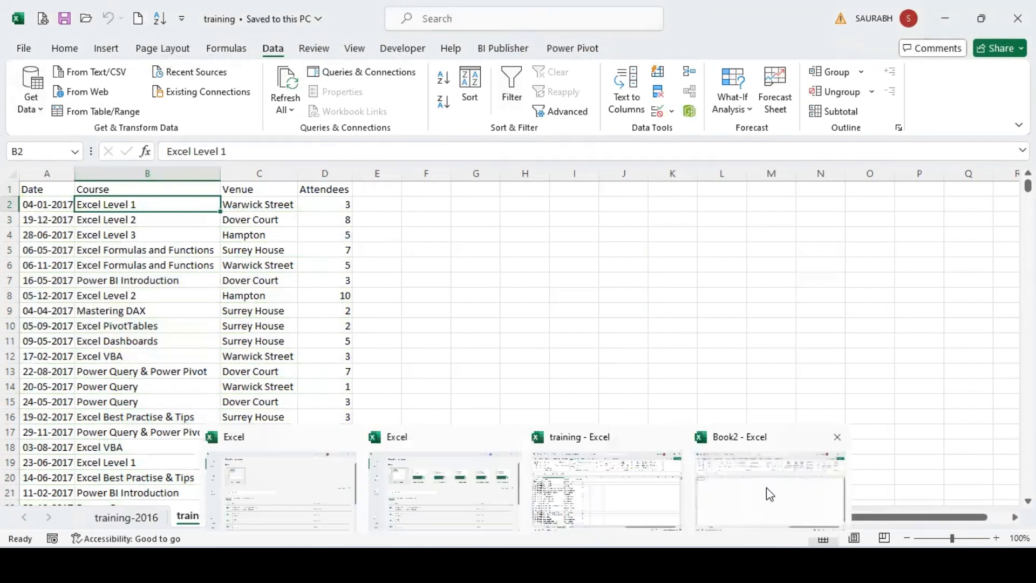
left_click(769, 495)
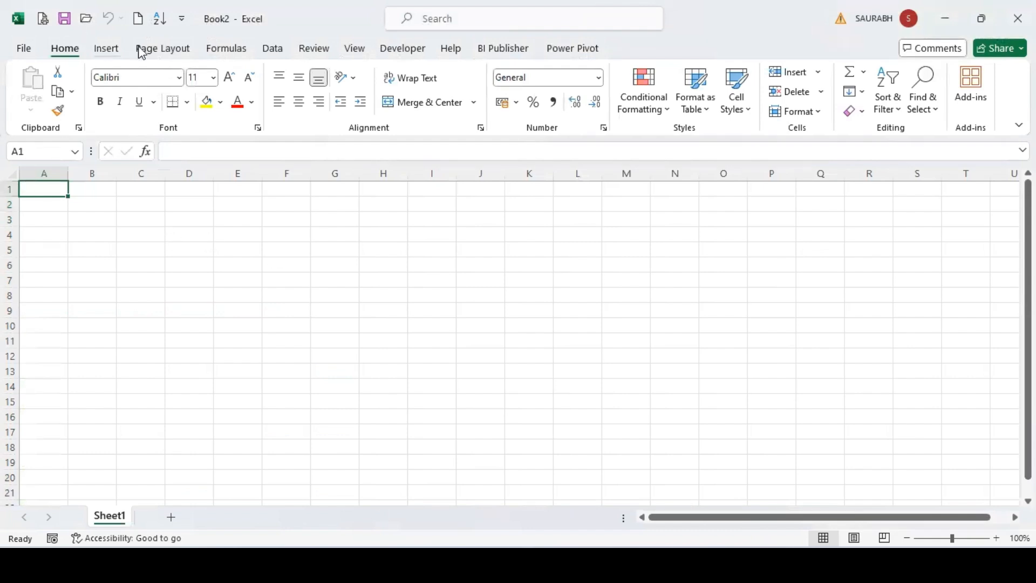
left_click(172, 51)
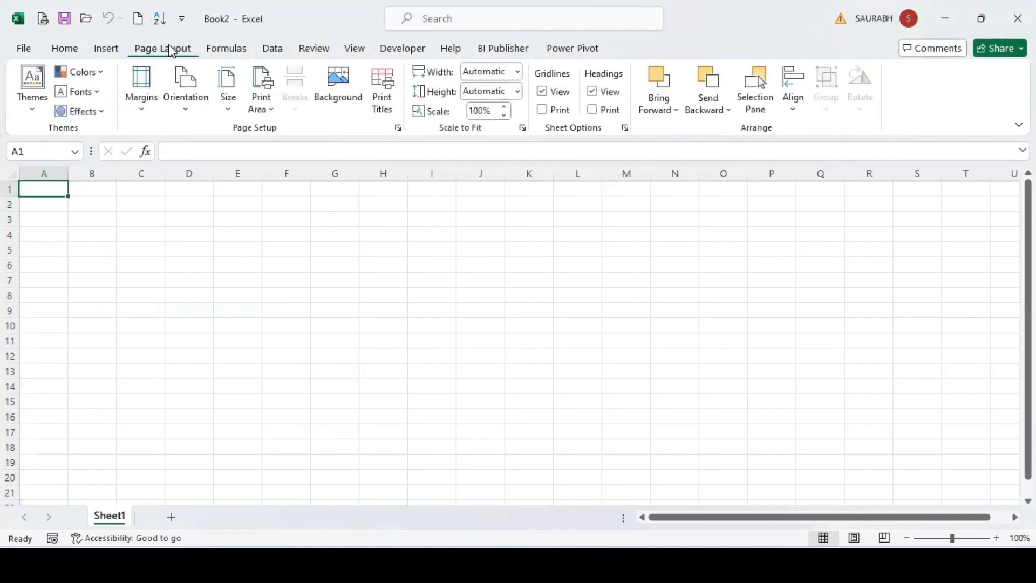
left_click(262, 50)
left_click(42, 113)
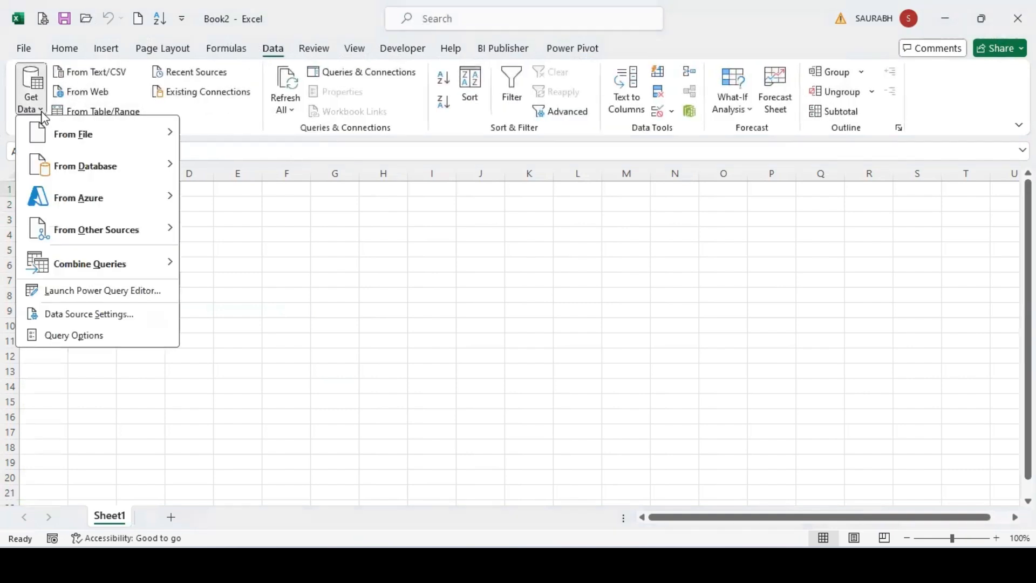
mouse_move(143, 136)
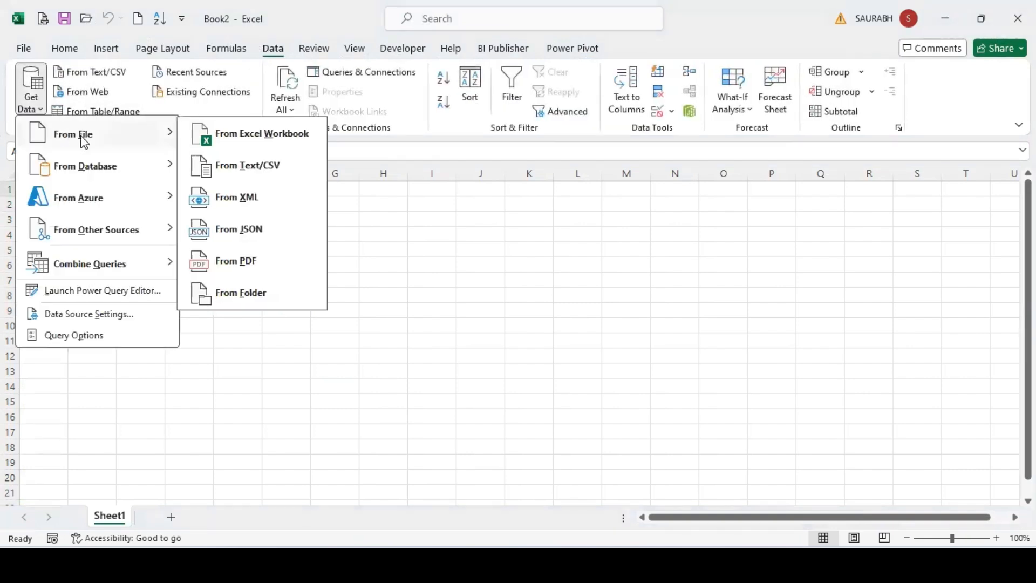
left_click(274, 139)
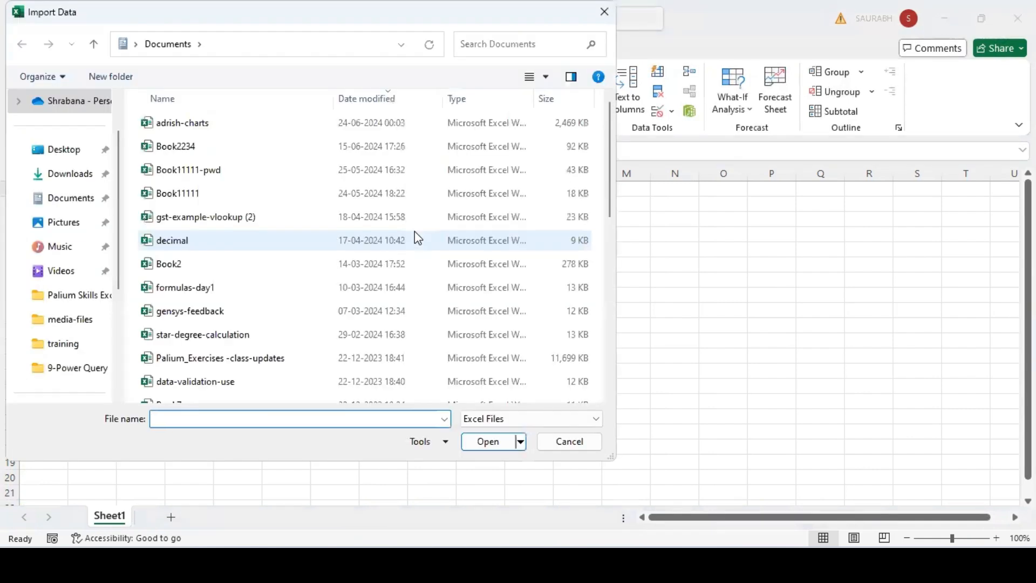
Step: Choose training.xlsx from the file browser's Home location as the source and open it for sheet selection
left_click(78, 174)
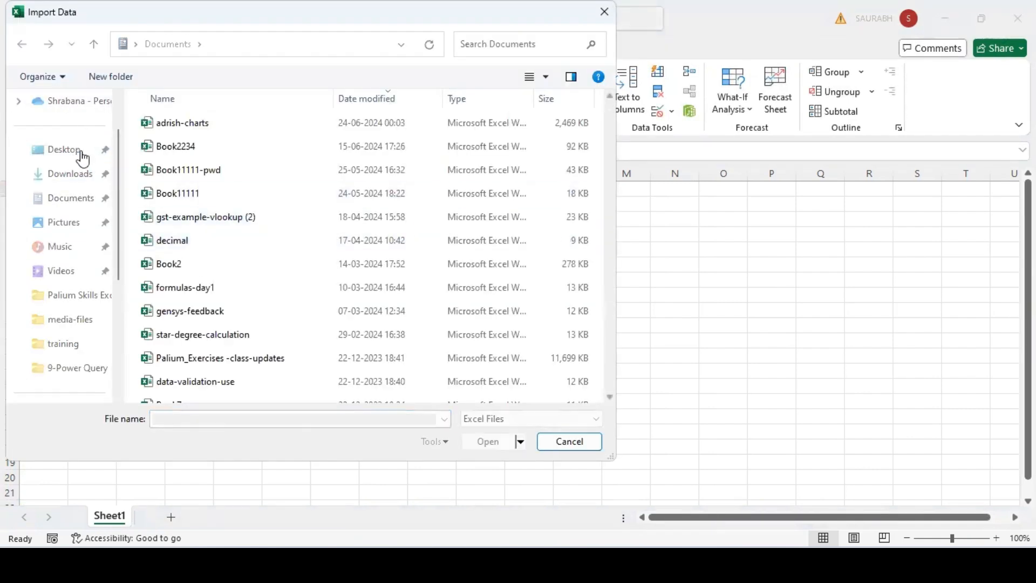
scroll(115, 109, "up", 2)
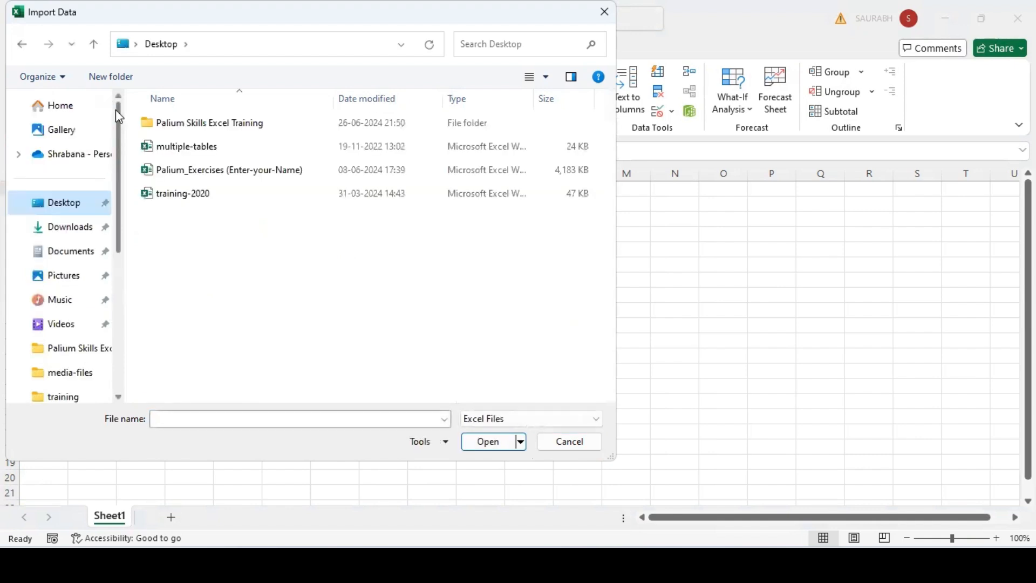
left_click(83, 106)
double_click(219, 236)
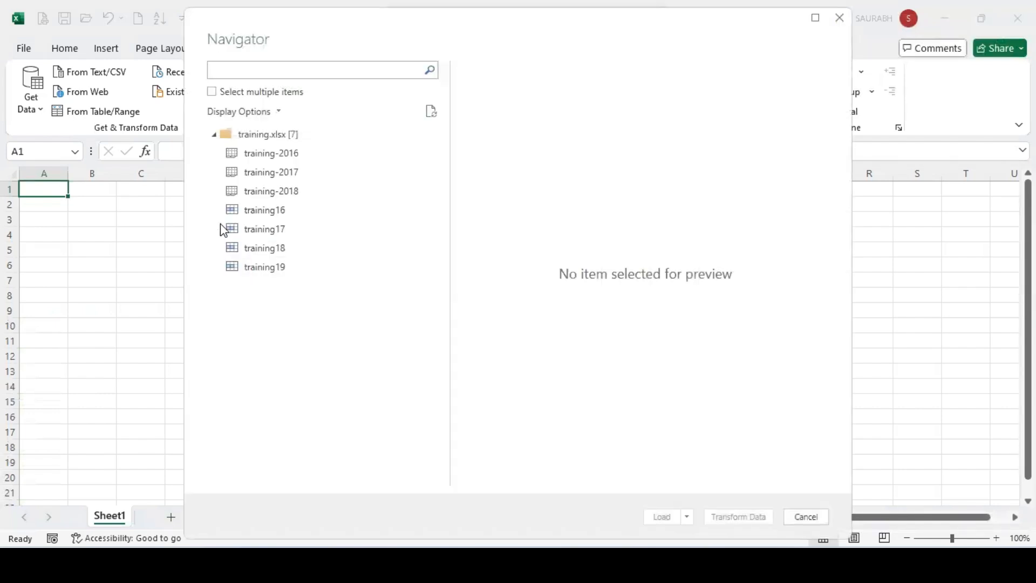
Step: Enable multiple selection and load the training-2016, training-2017 and training-2018 sheets from training.xlsx as queries
left_click(262, 91)
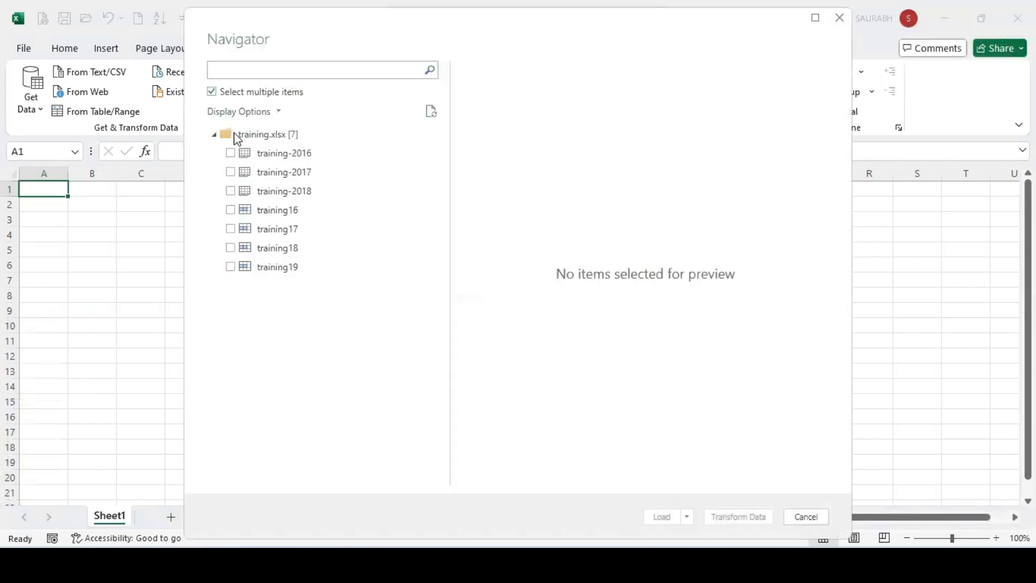
left_click_drag(232, 153, 236, 175)
left_click(232, 173)
left_click(231, 192)
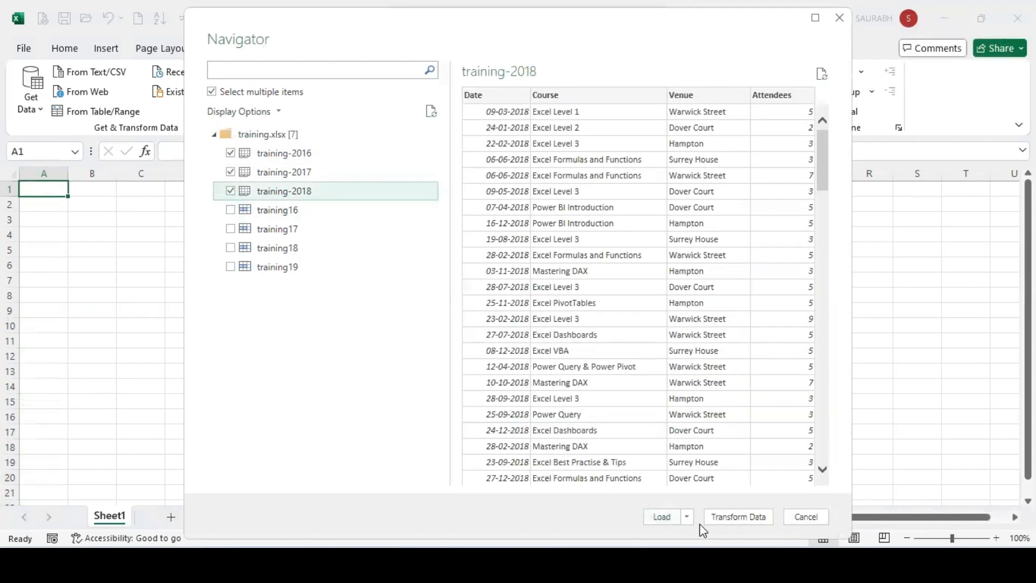
left_click(689, 516)
left_click(691, 516)
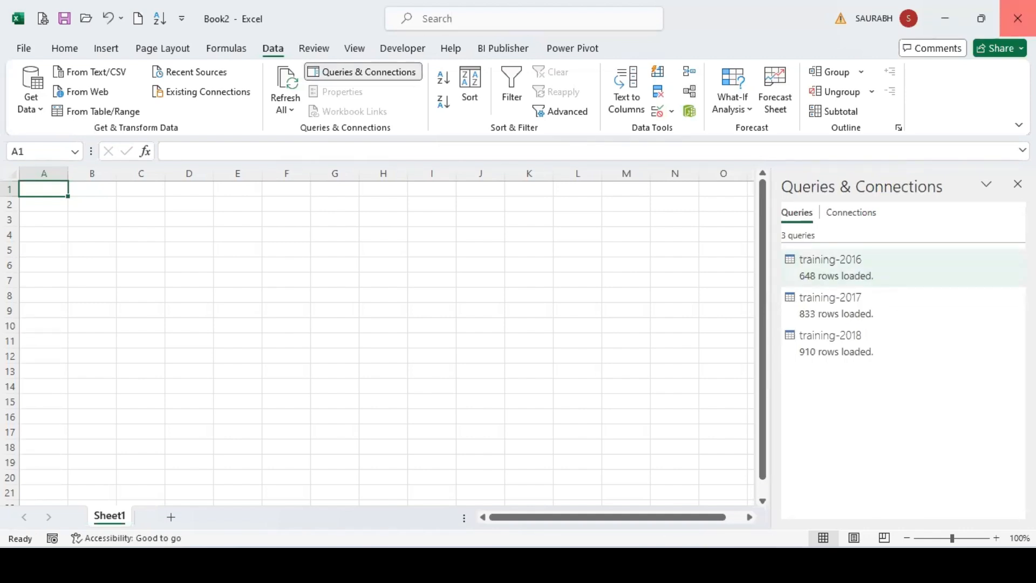
Step: Close the Book2 workbook without saving it
left_click(1018, 18)
left_click(543, 302)
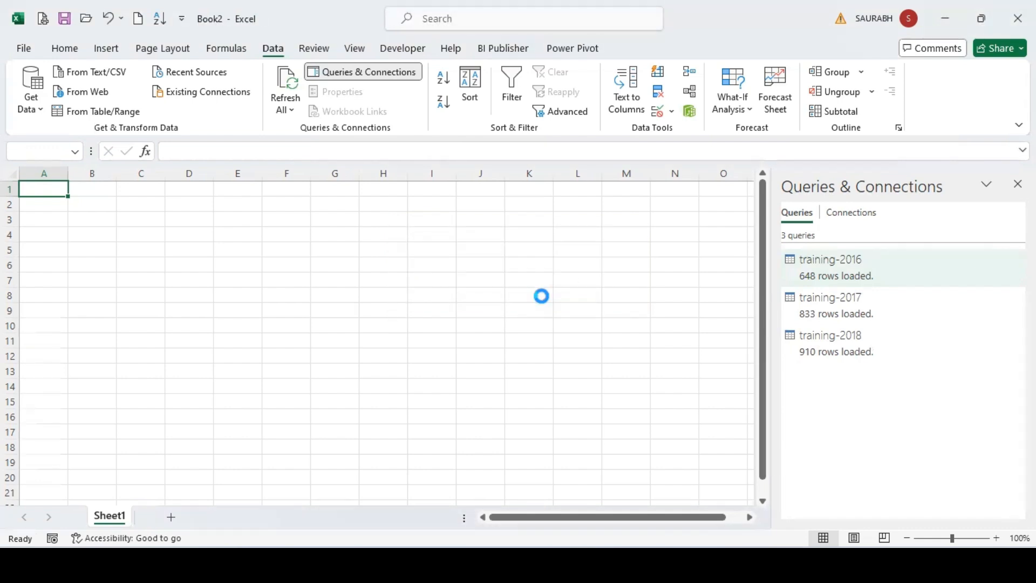
Step: Start an import from an Excel workbook and choose the recent training file as the source
left_click(31, 102)
mouse_move(109, 137)
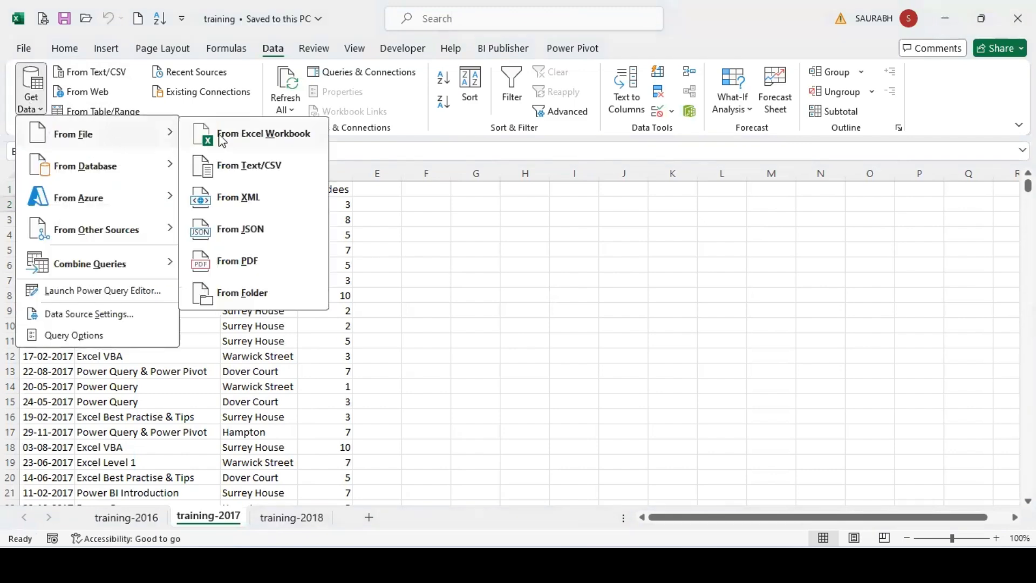
left_click(222, 140)
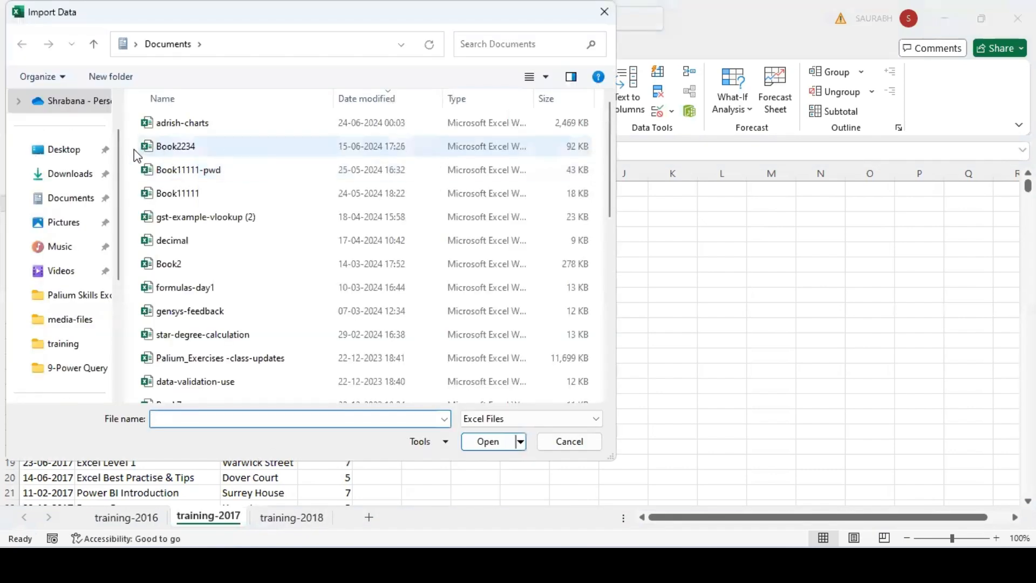
scroll(48, 108, "up", 2)
left_click(51, 105)
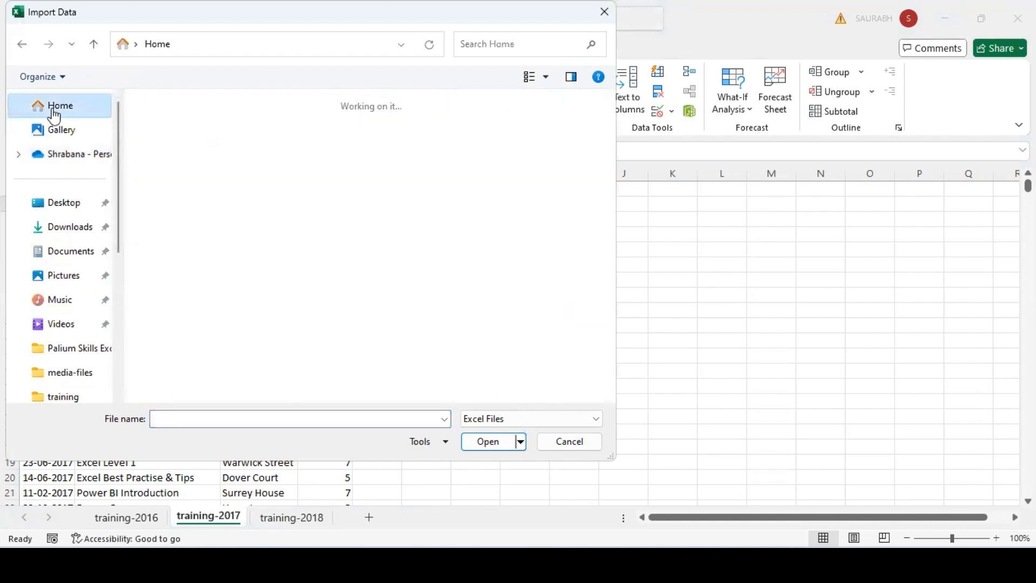
left_click(246, 223)
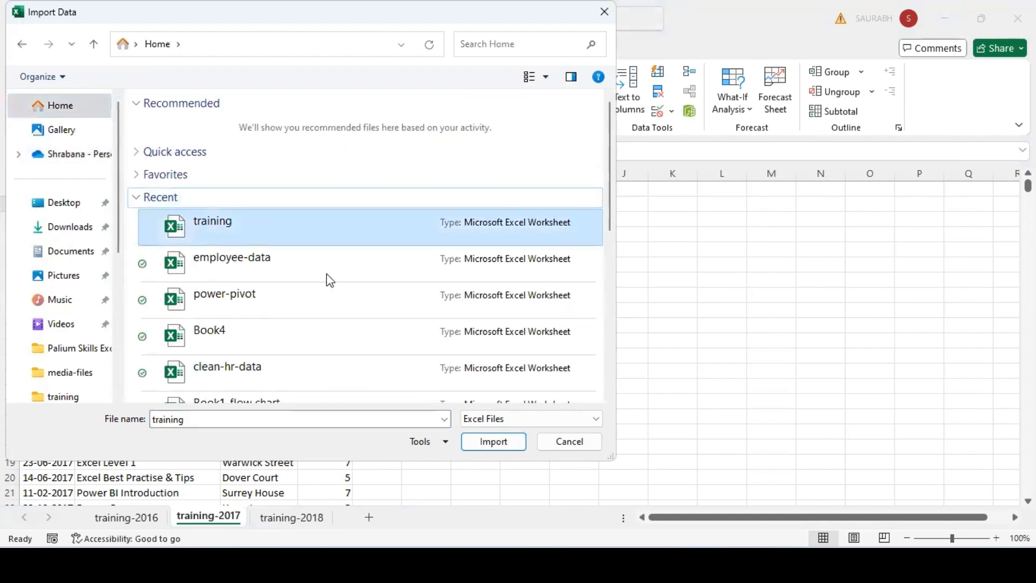
left_click(494, 442)
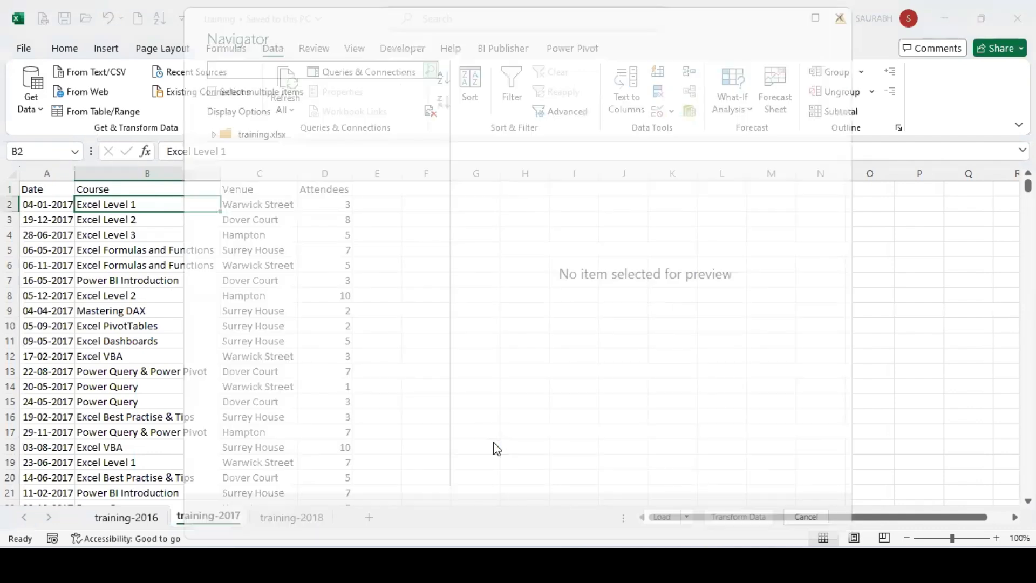
Step: Select the training-2016, training-2017 and training-2018 sheets together and load them as queries
left_click(276, 92)
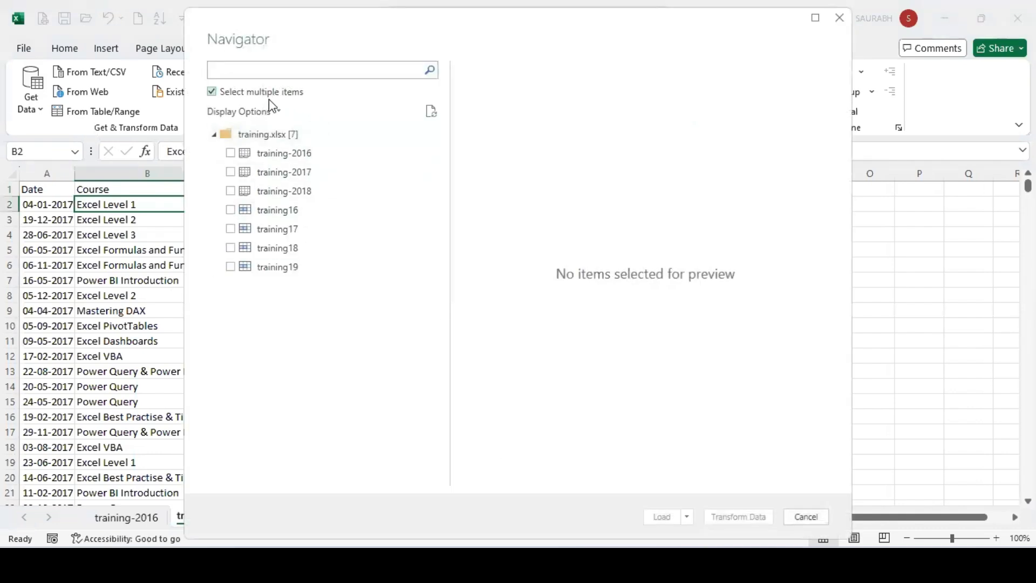
left_click(228, 153)
left_click(229, 172)
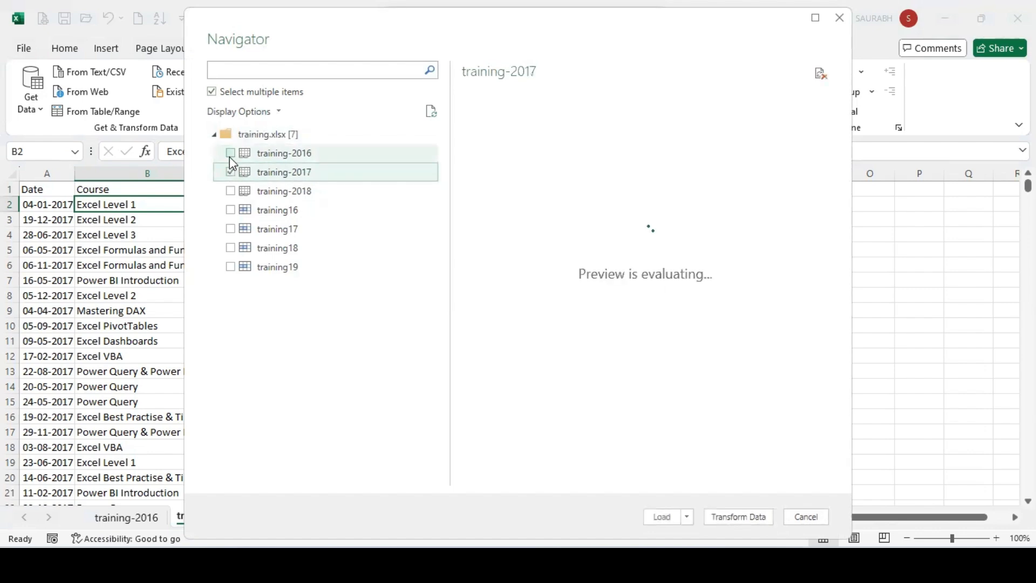
left_click(229, 154)
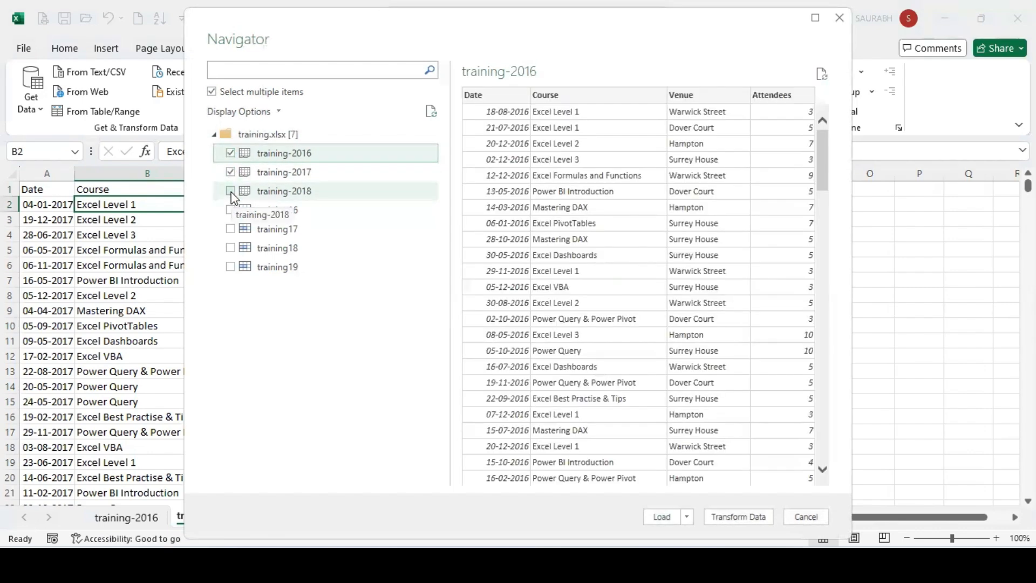
left_click(231, 192)
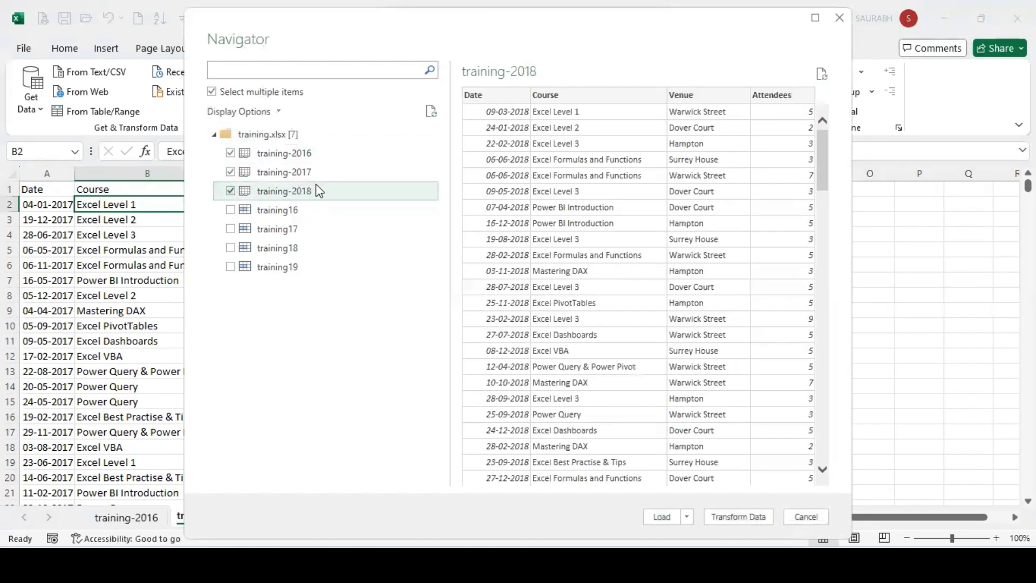
left_click(686, 517)
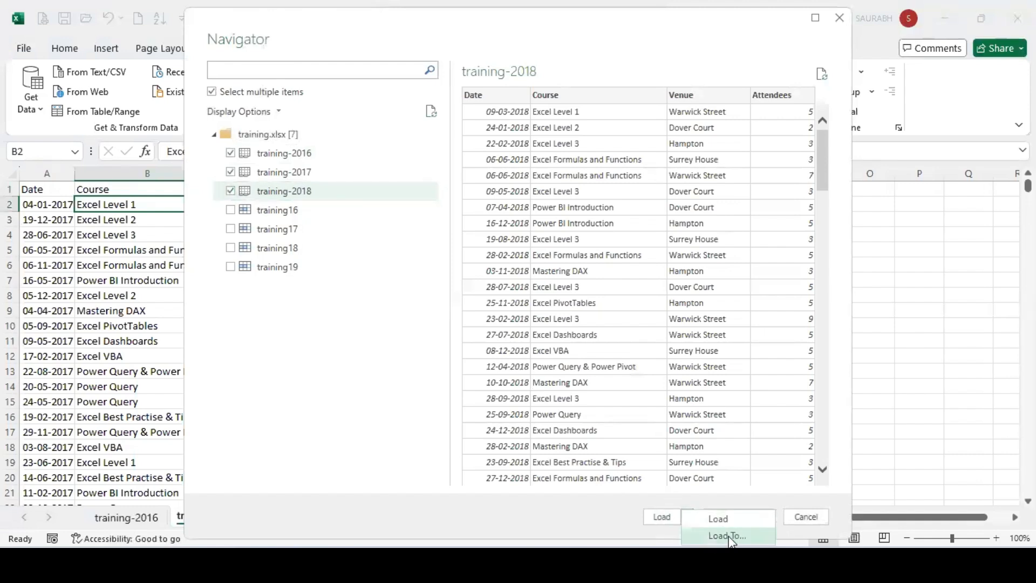
left_click(845, 492)
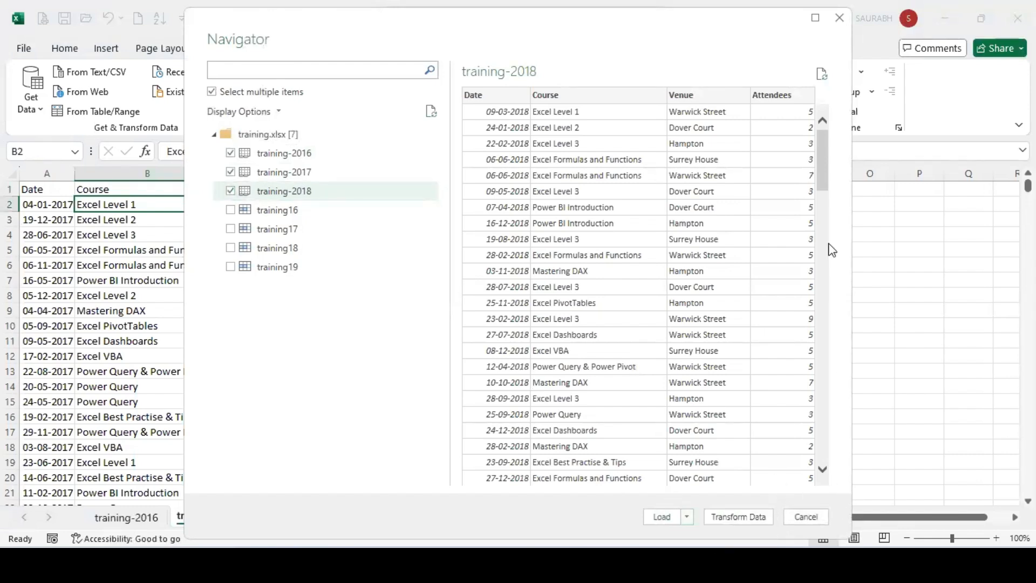
left_click(687, 516)
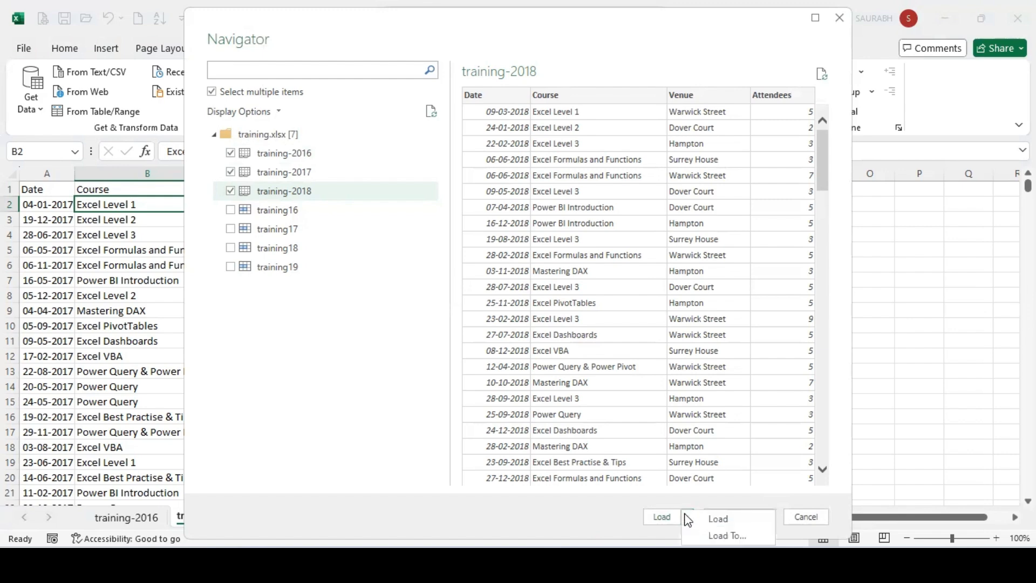
left_click(713, 519)
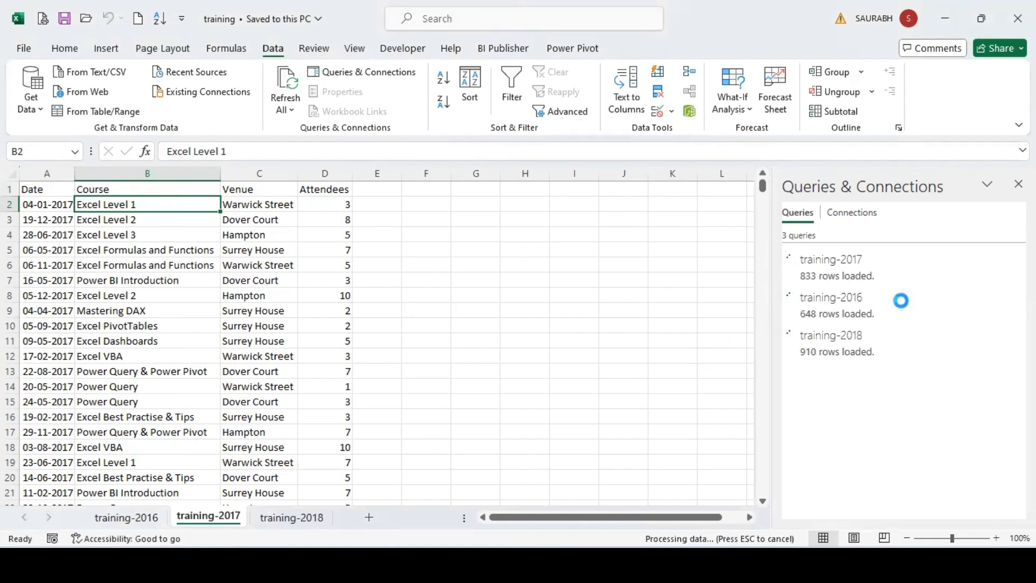
mouse_move(901, 301)
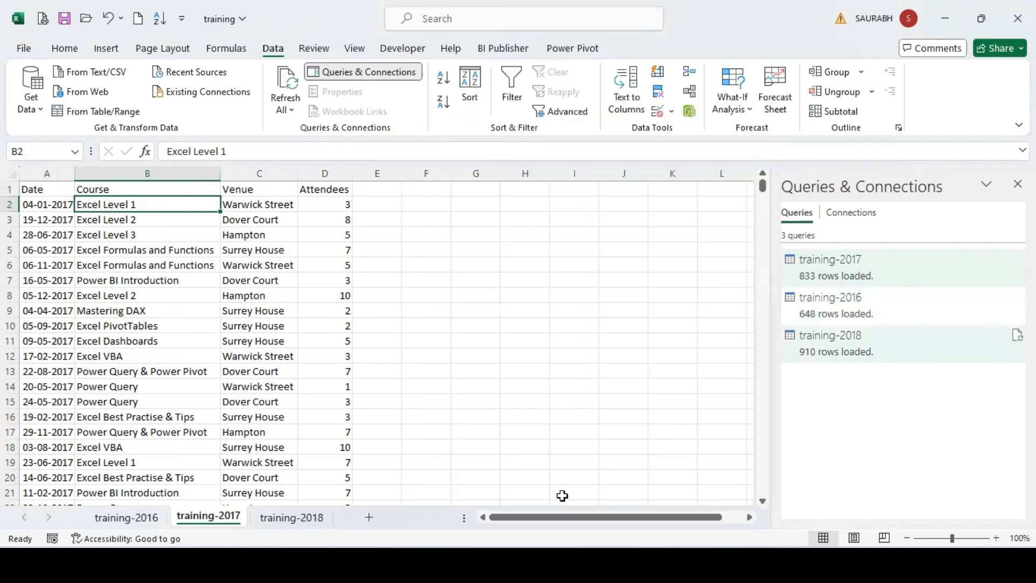
Step: Open the training-2017 query in the Power Query Editor and view the training-2016 query and the available load options
right_click(843, 266)
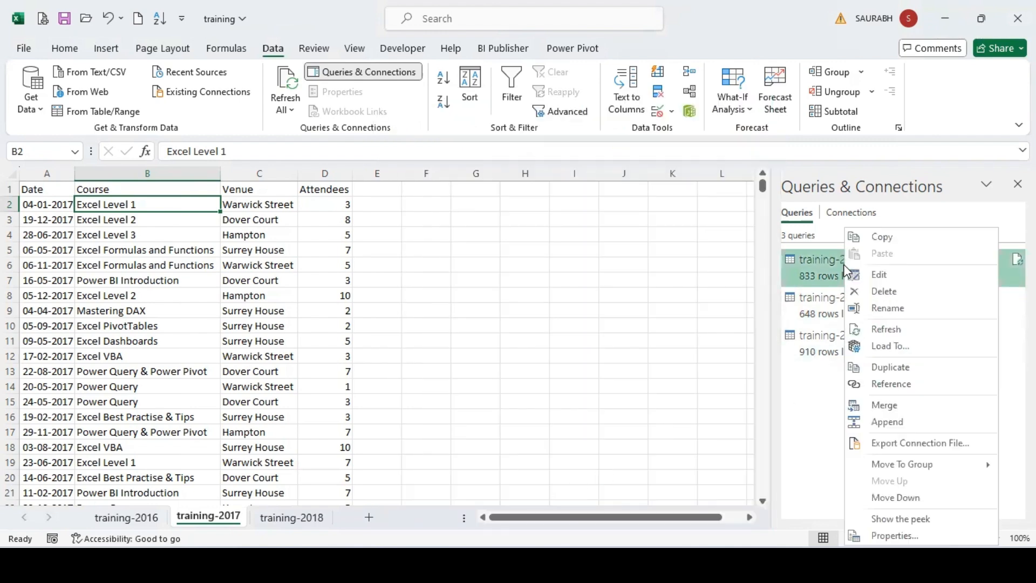
left_click(919, 273)
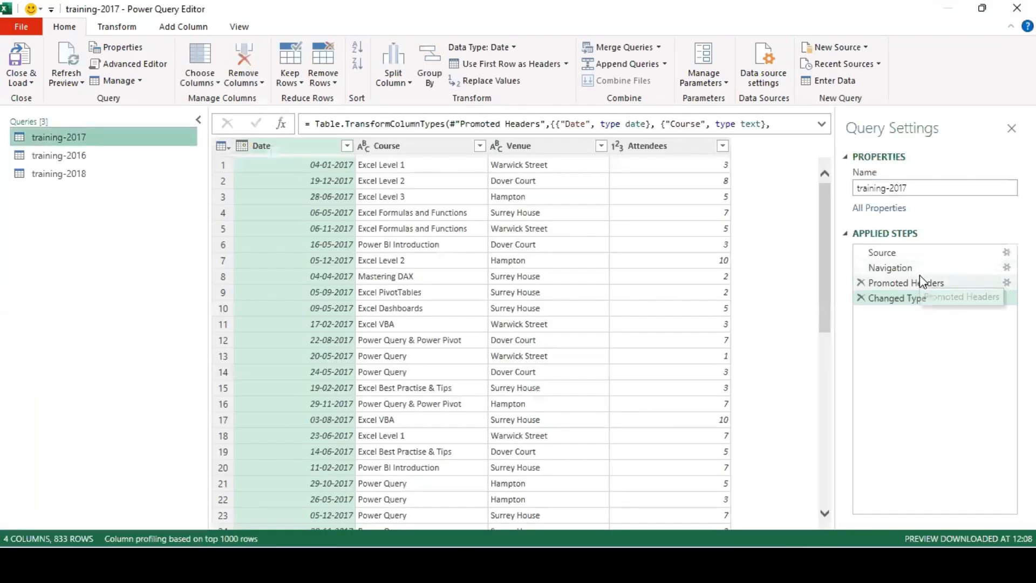
left_click(77, 156)
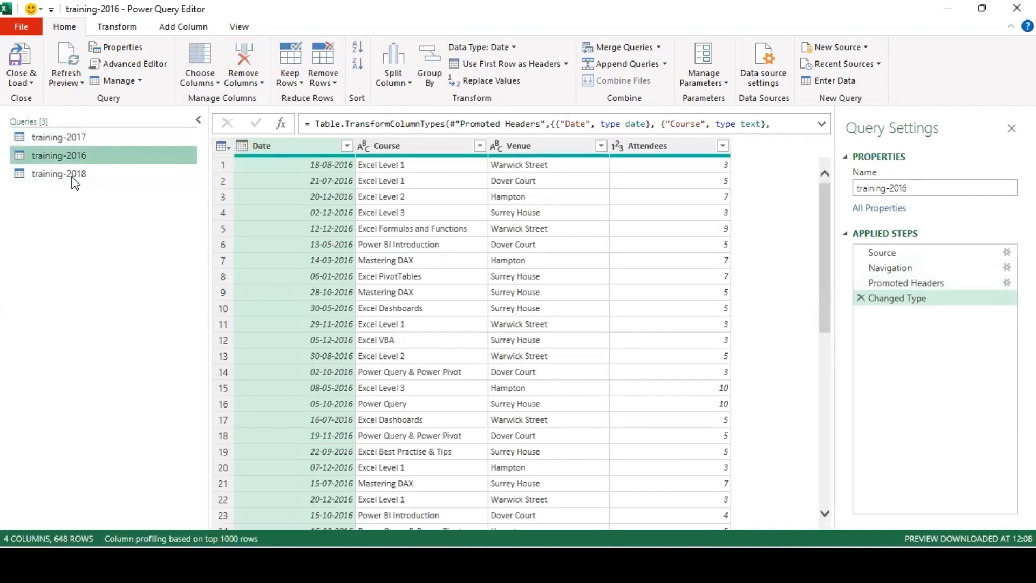
left_click(28, 82)
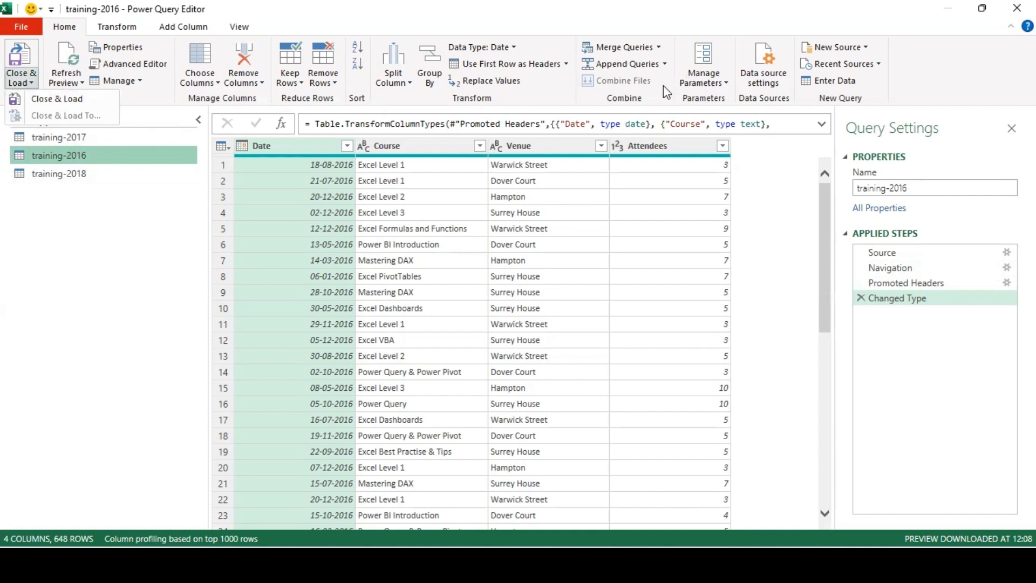
left_click(621, 80)
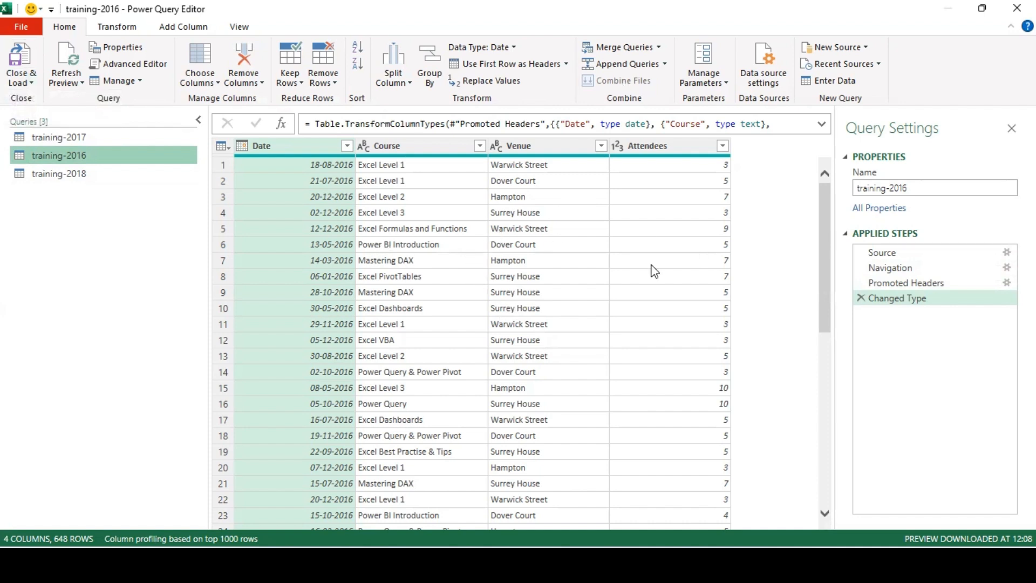
Step: Examine the Date column's filter values in the training-2016 and training-2018 queries without applying any filter
left_click(347, 144)
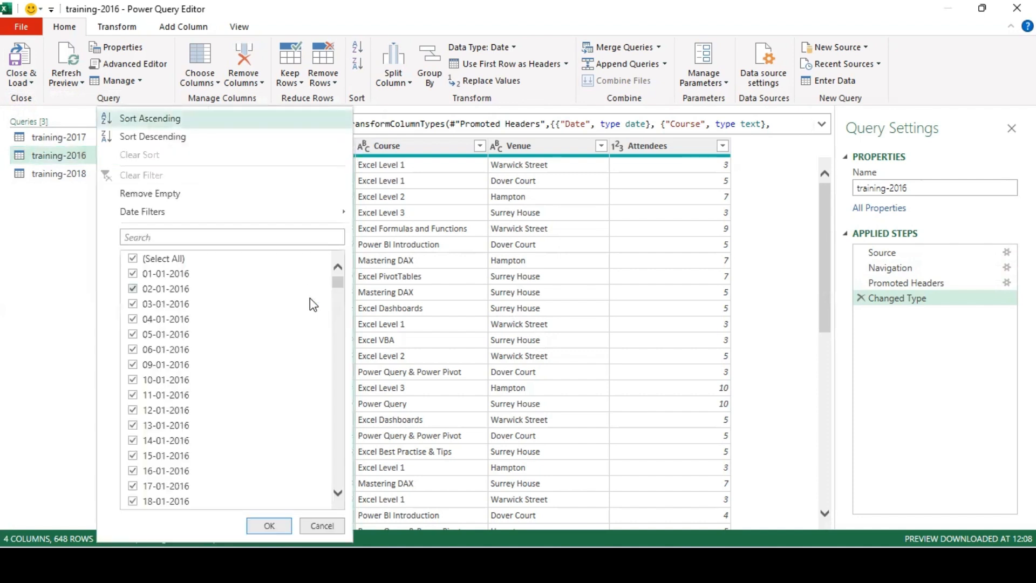
left_click_drag(340, 283, 338, 487)
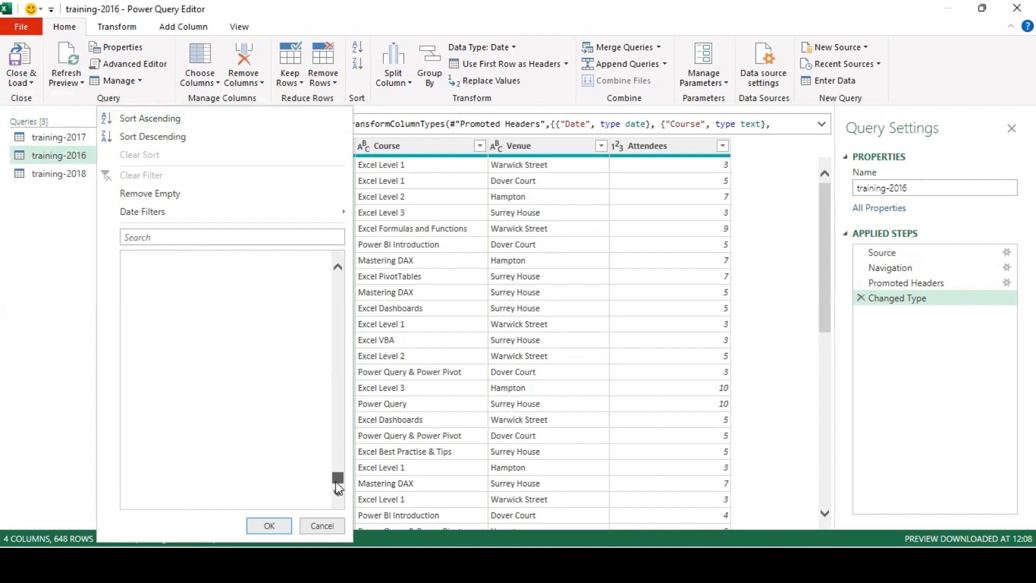
left_click(328, 528)
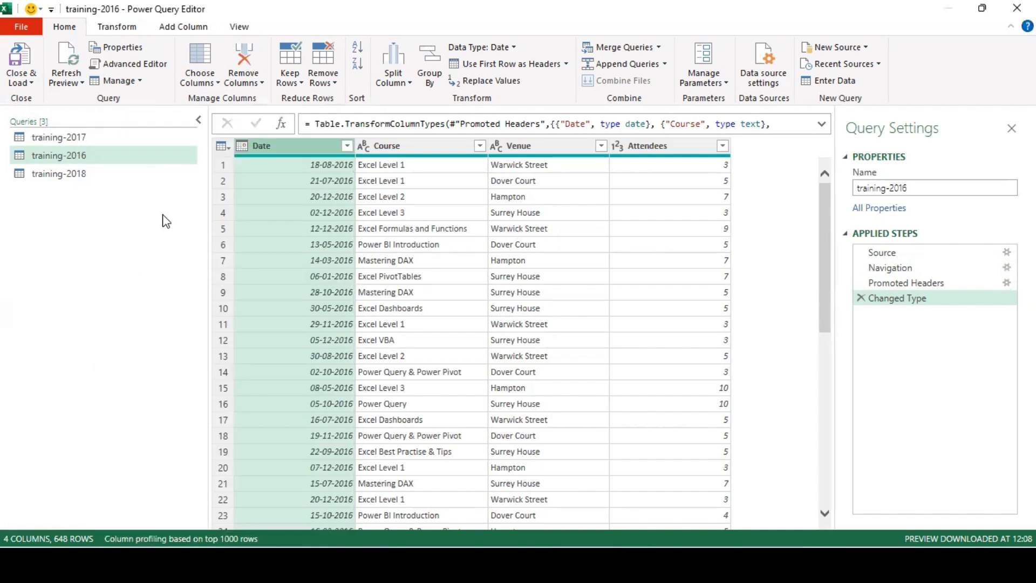
left_click(89, 175)
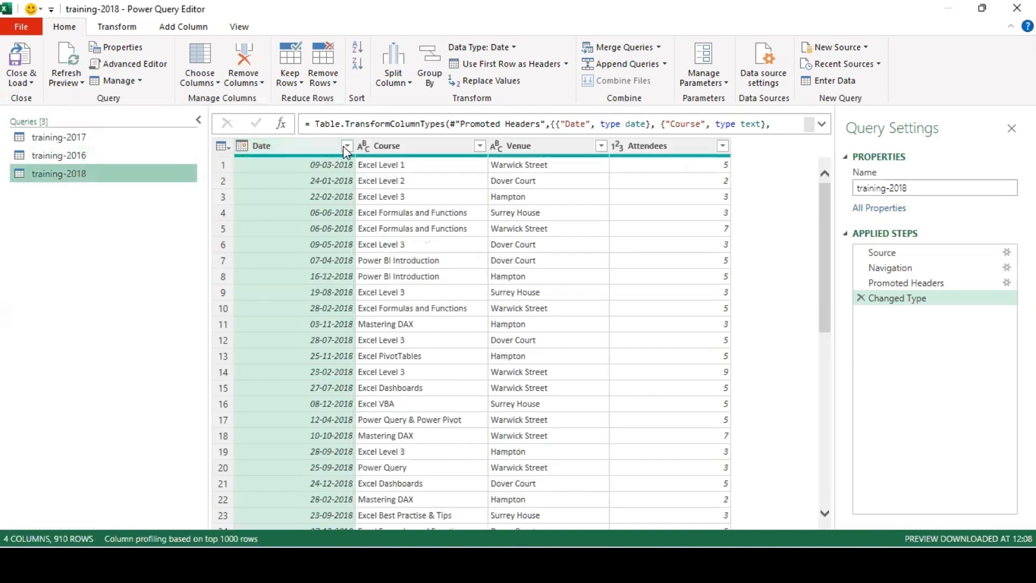
left_click(346, 148)
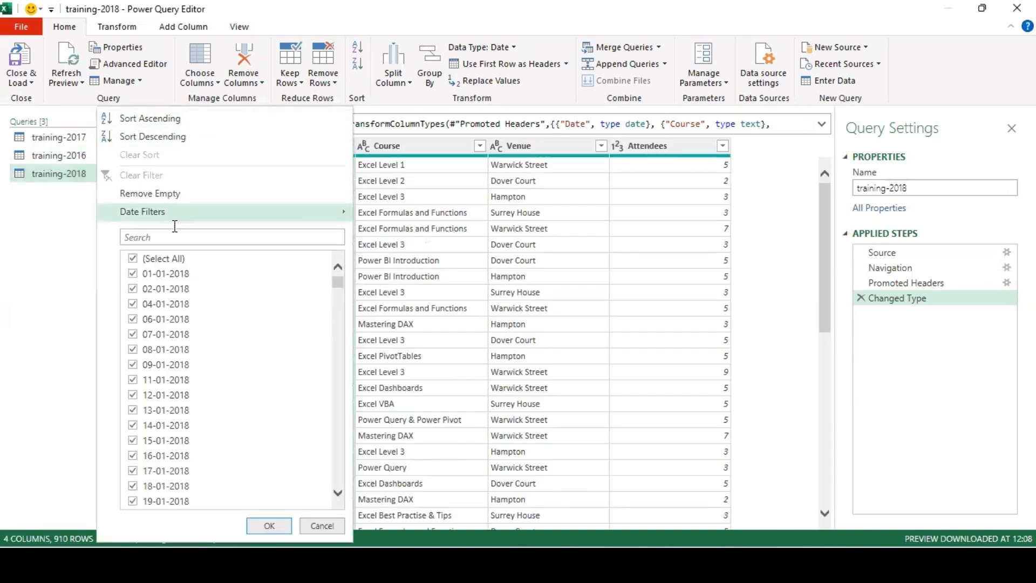
left_click_drag(338, 282, 335, 521)
left_click(322, 526)
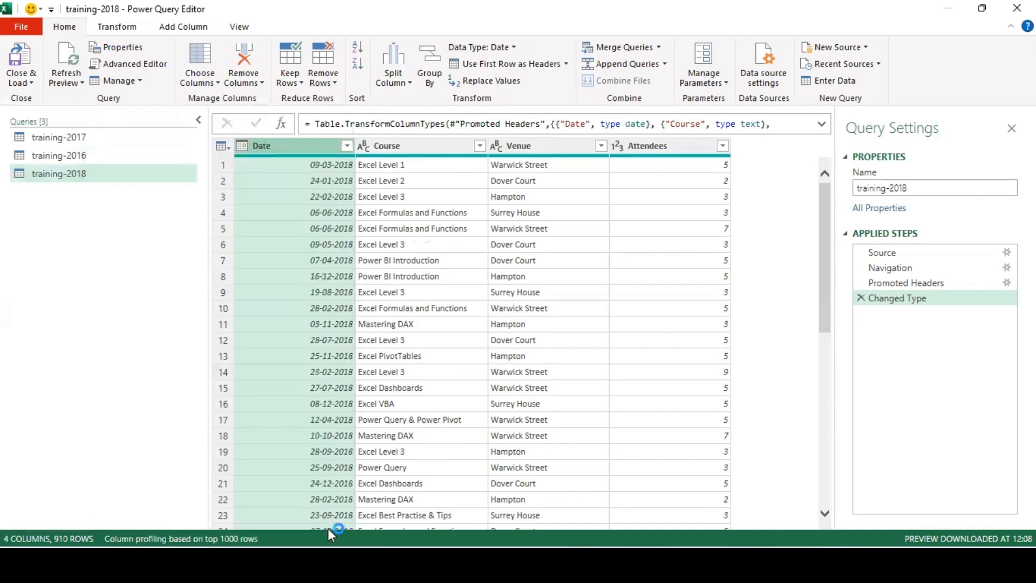
left_click(155, 141)
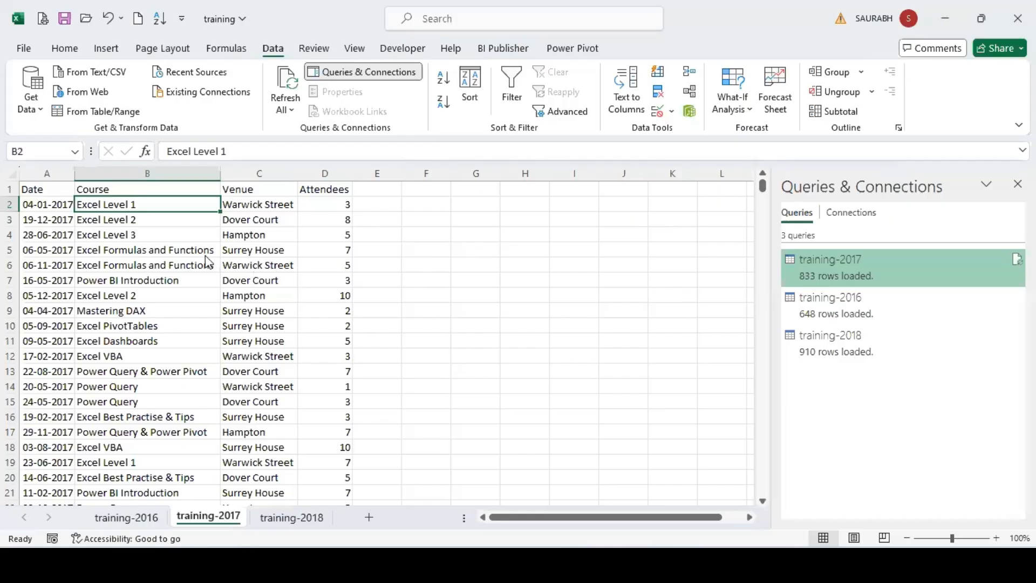
Step: Return to the worksheets, look at the training-2018 sheet, and close the open Excel work without saving
left_click(194, 251)
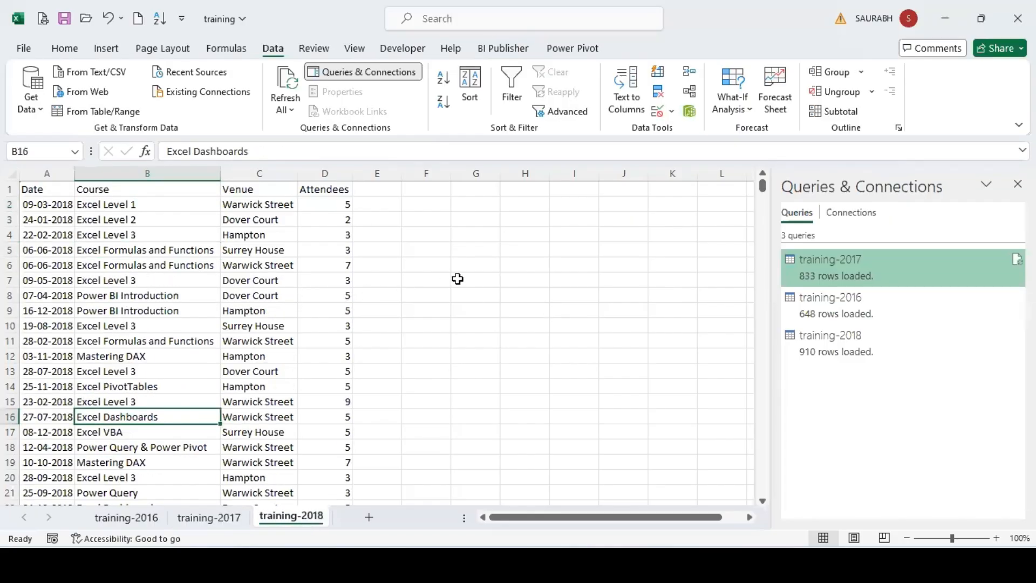
left_click(458, 277)
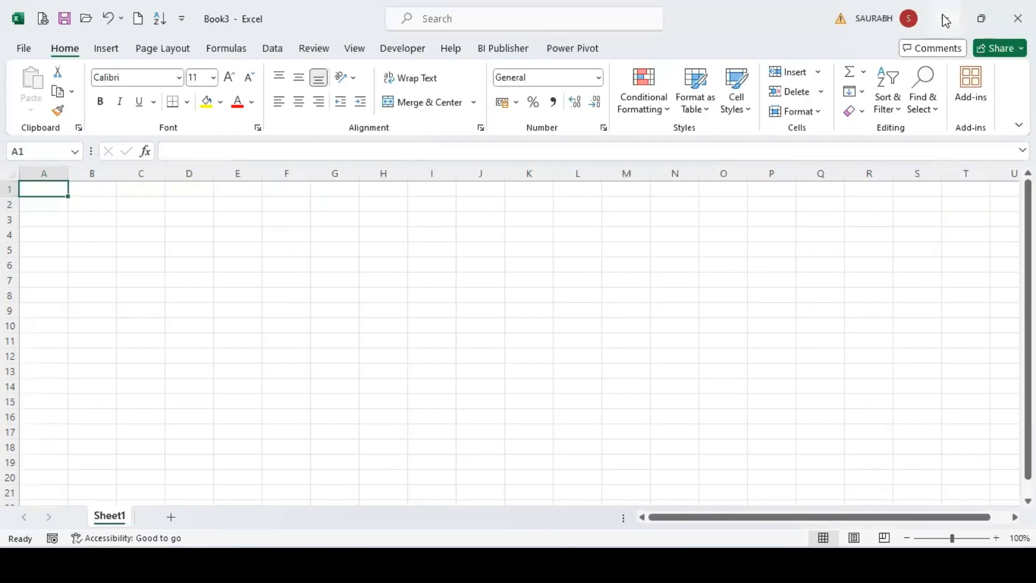
left_click(944, 19)
left_click(1018, 18)
left_click(536, 300)
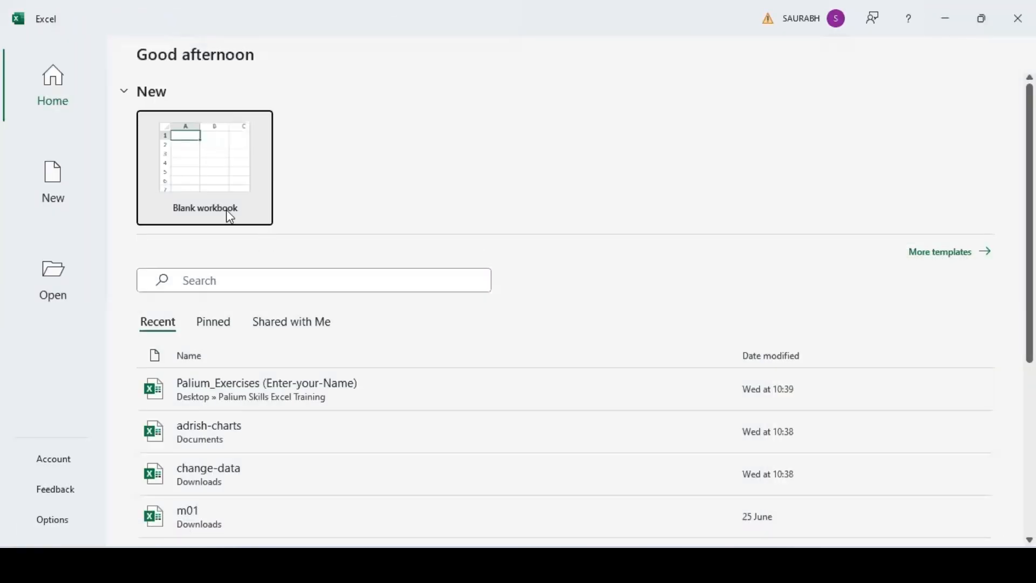
Step: Create a new blank workbook and switch to the Power BI Desktop window with the combined training data table
left_click(206, 208)
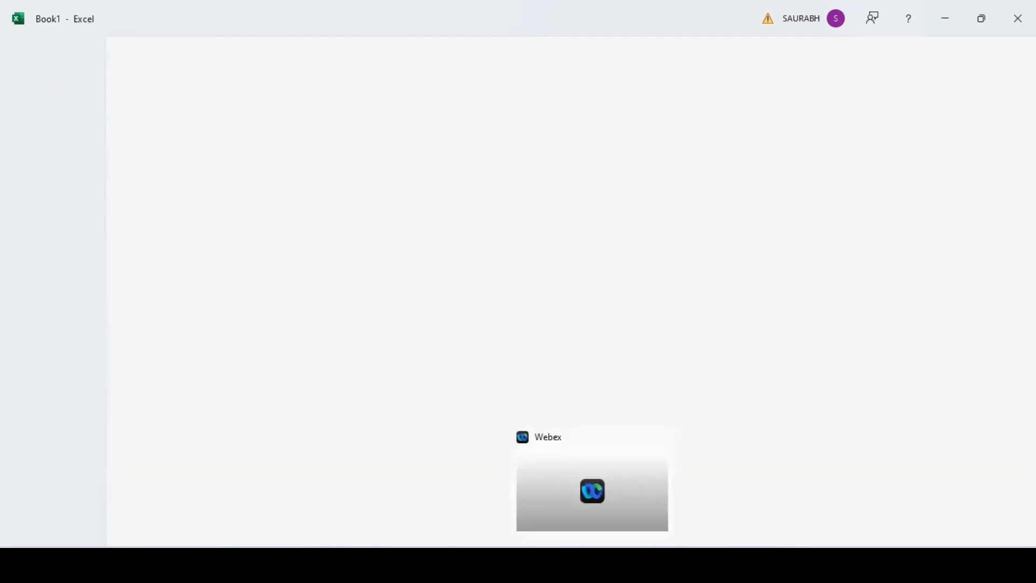
mouse_move(658, 565)
left_click(655, 485)
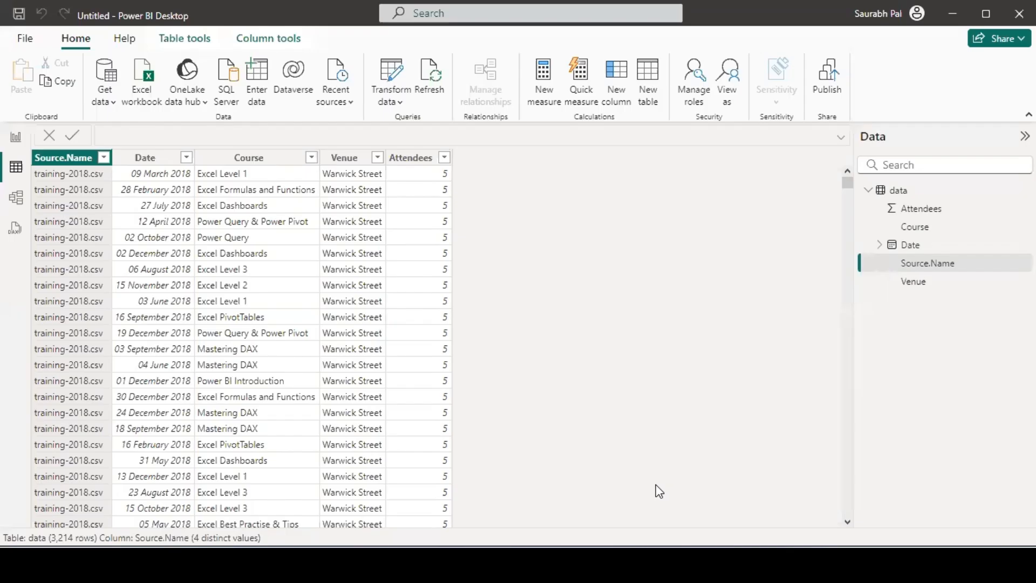
Step: Connect to the recently used training Excel workbook as a new data source
left_click(107, 100)
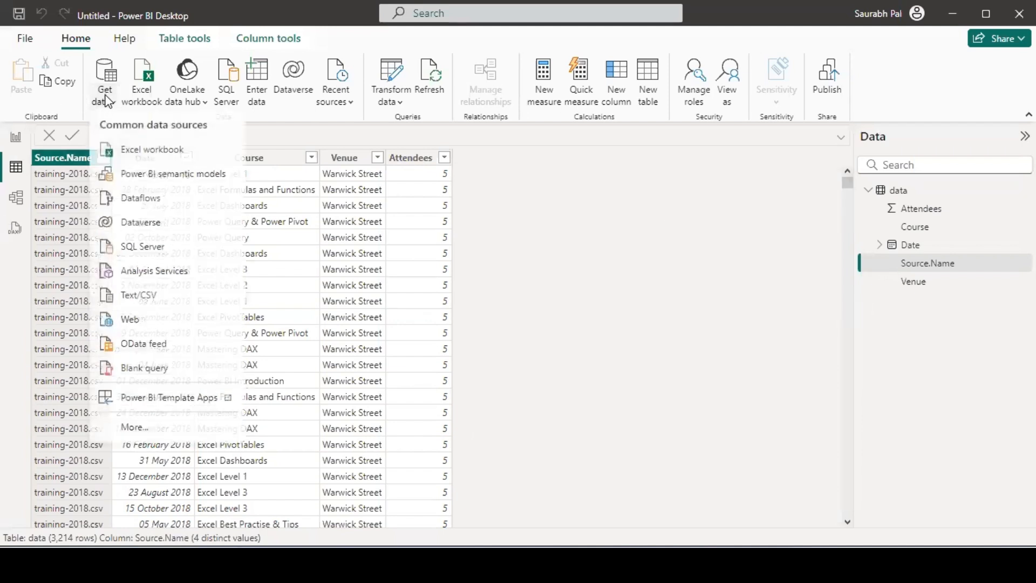
double_click(147, 157)
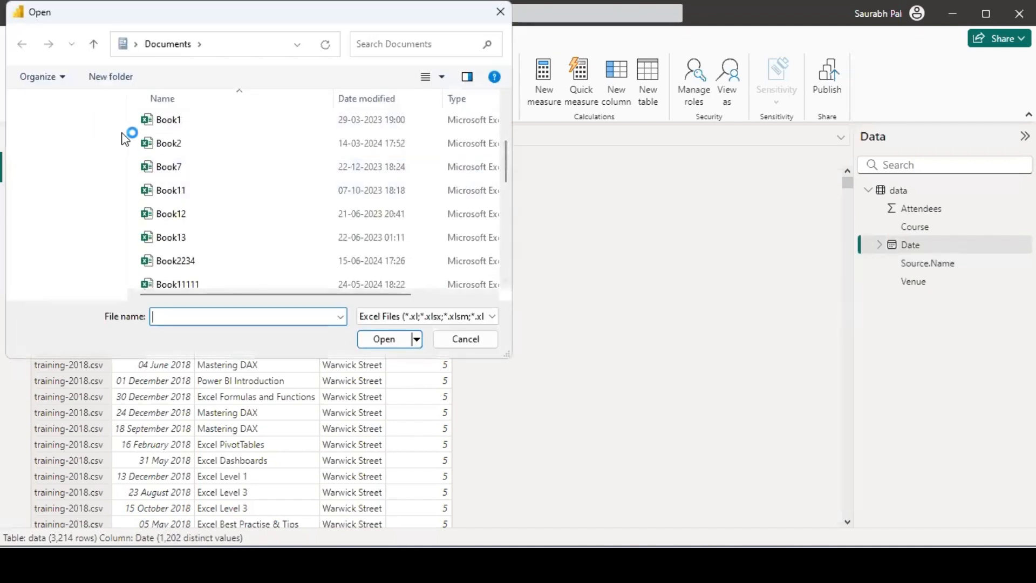
scroll(122, 108, "up", 1)
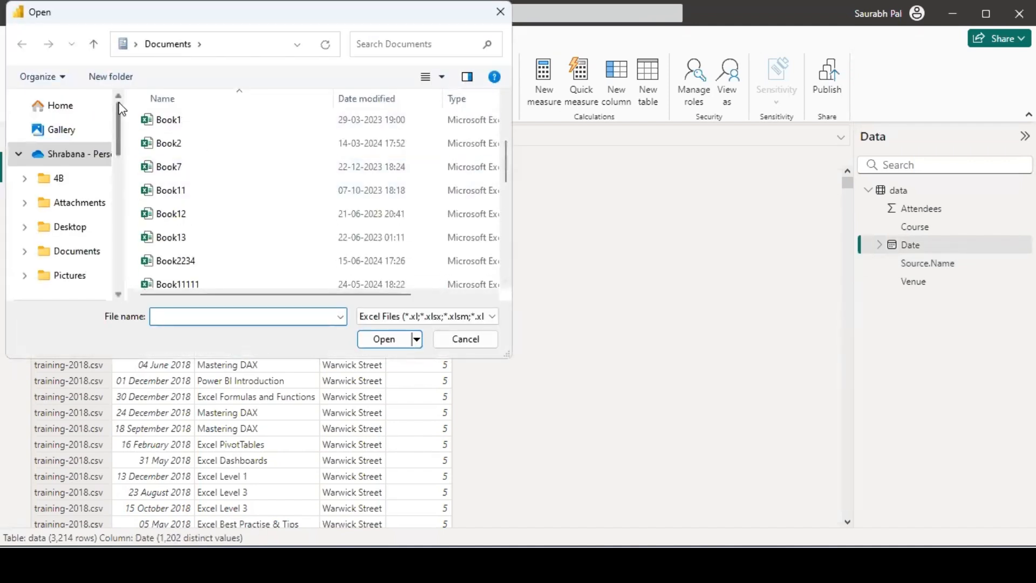
left_click(60, 107)
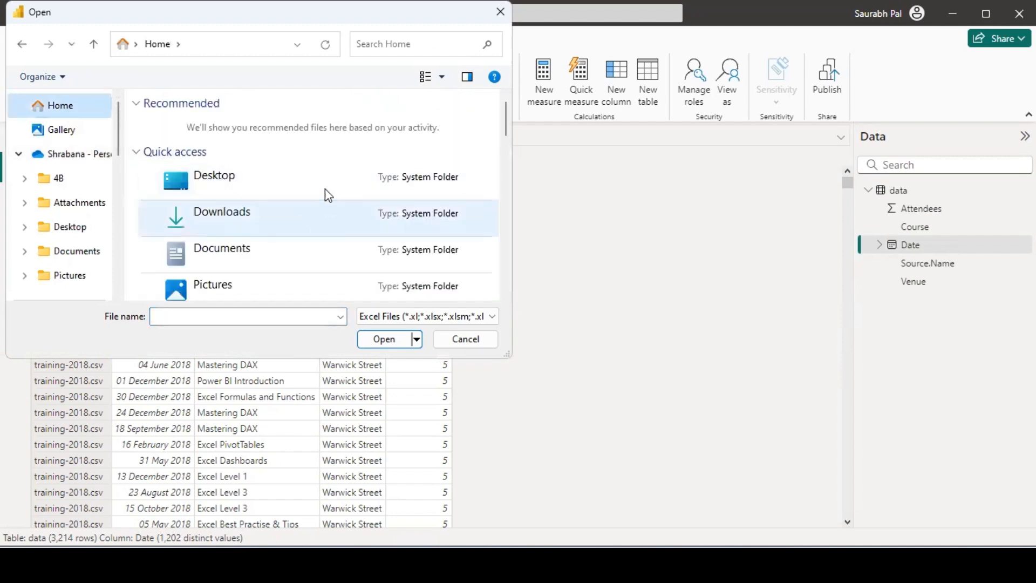
left_click(139, 152)
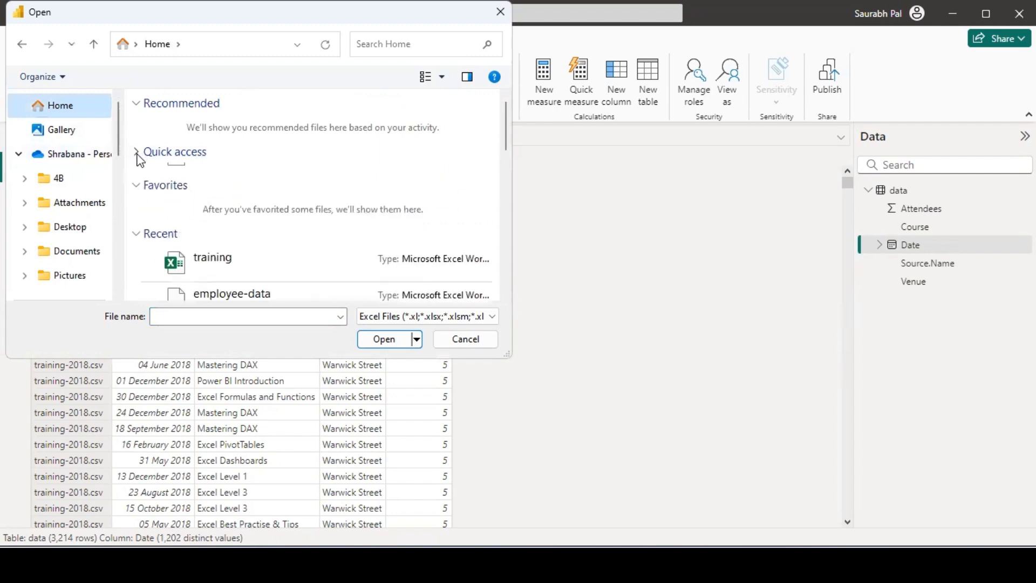
left_click(233, 249)
left_click(364, 338)
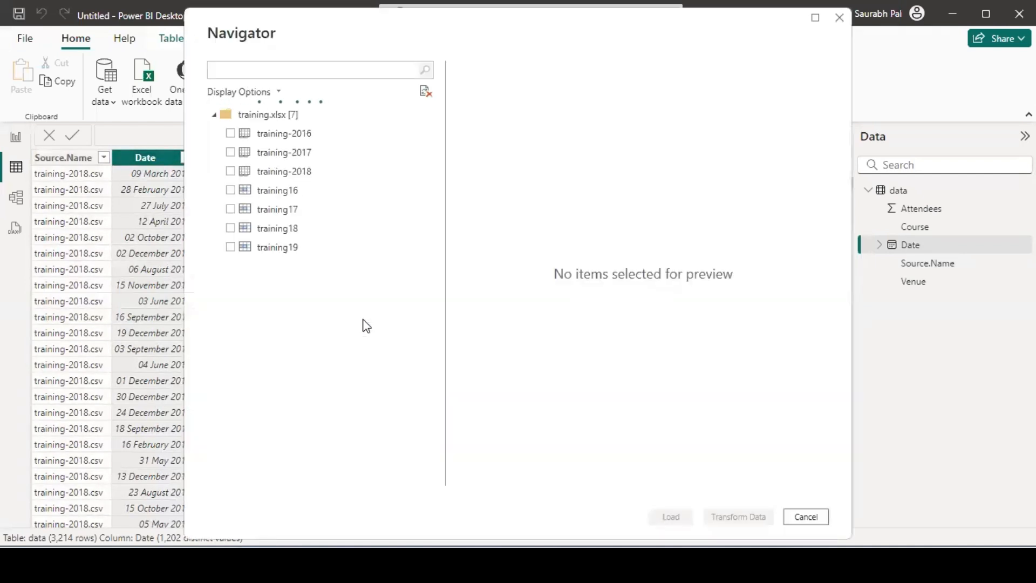
Step: Select the training-2016, training-2017 and training-2018 sheets and open them in the Power Query Editor for transformation
left_click(231, 134)
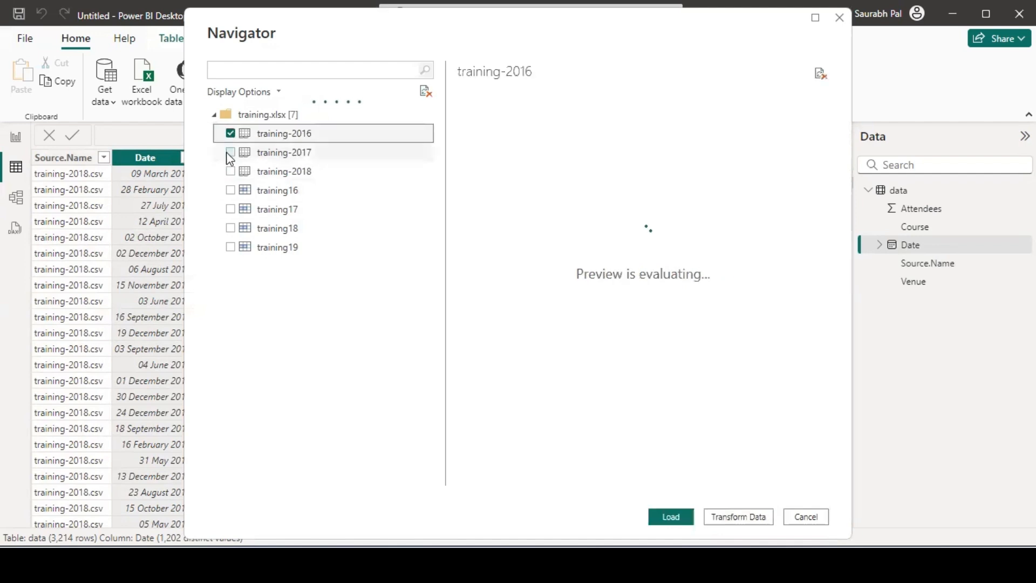
left_click(232, 154)
left_click(232, 172)
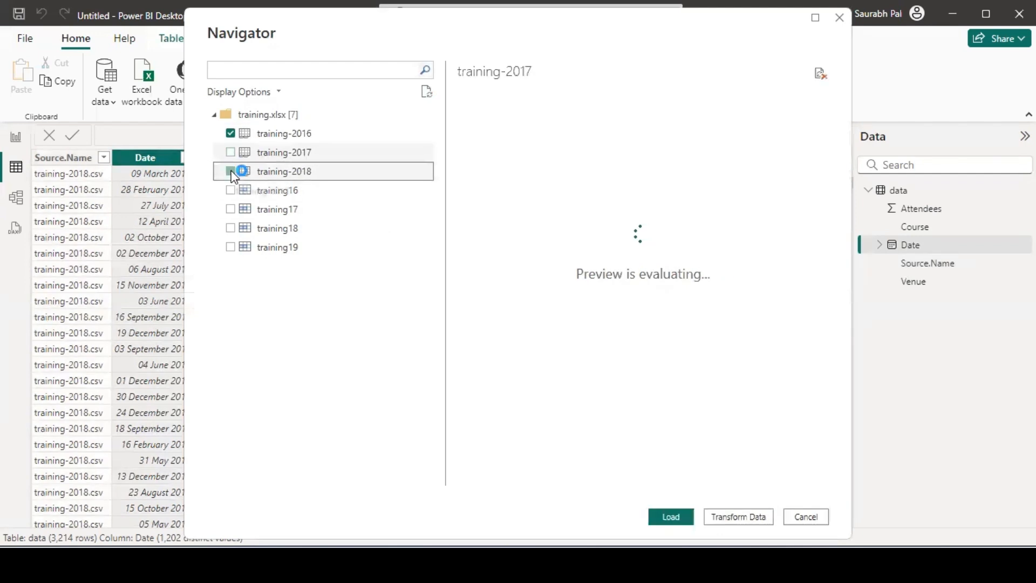
left_click(232, 154)
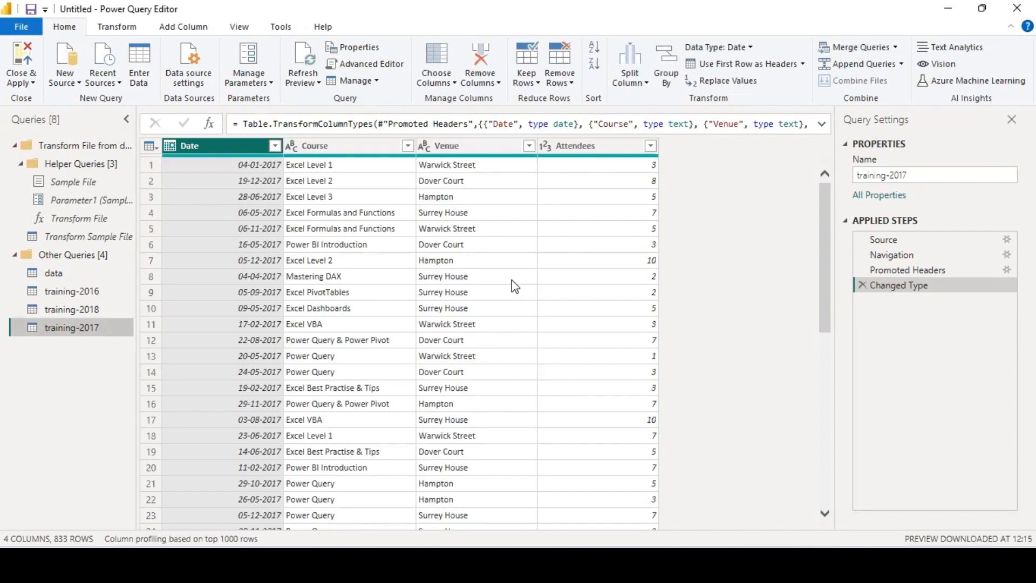
Step: View the data of the training-2016, training-2018 and training-2017 queries one after another
left_click(51, 294)
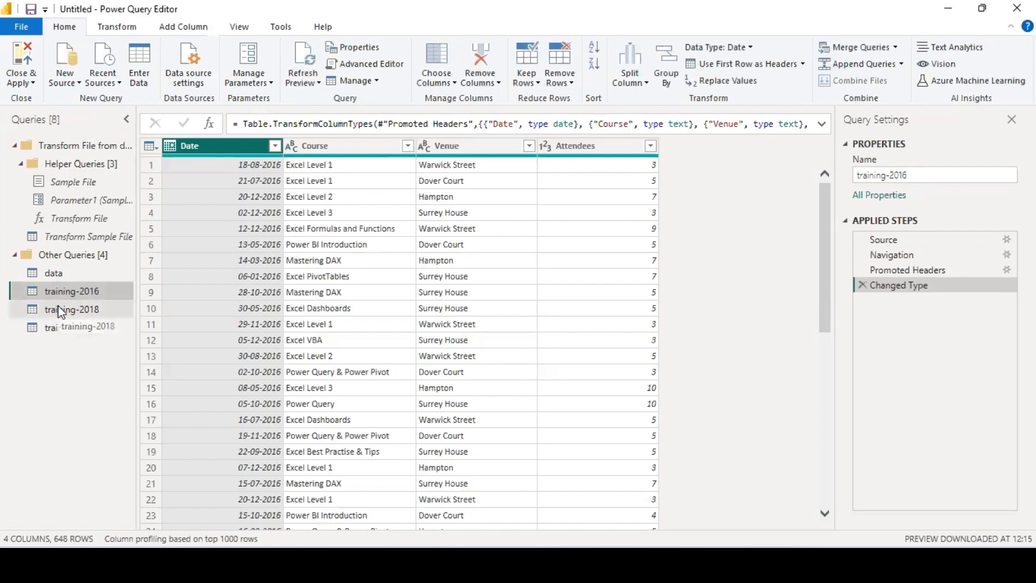
left_click(58, 305)
left_click(57, 324)
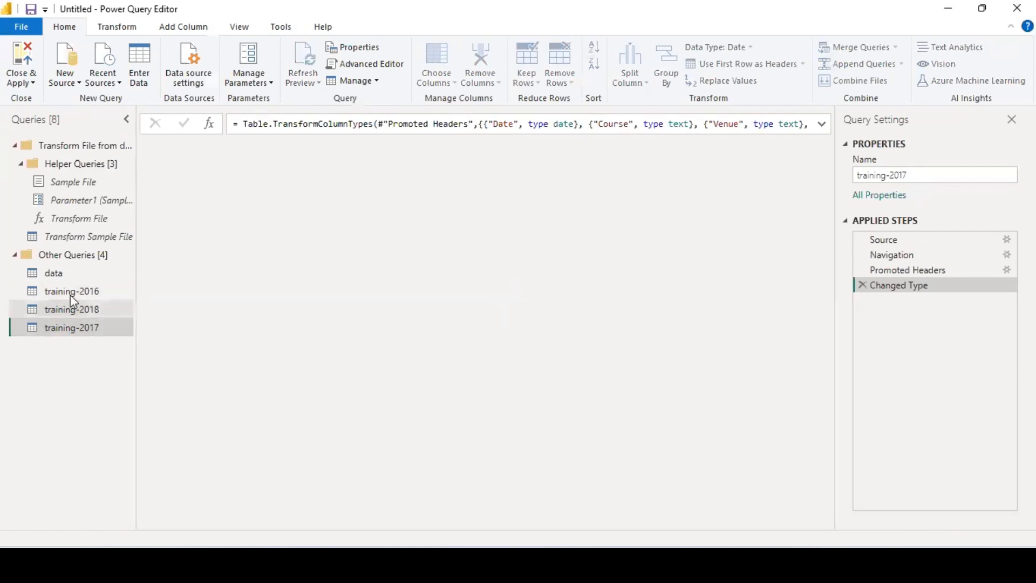
Step: Select the three yearly training queries together, check the apply options and available query commands, and return to training-2018 alone
left_click(70, 295)
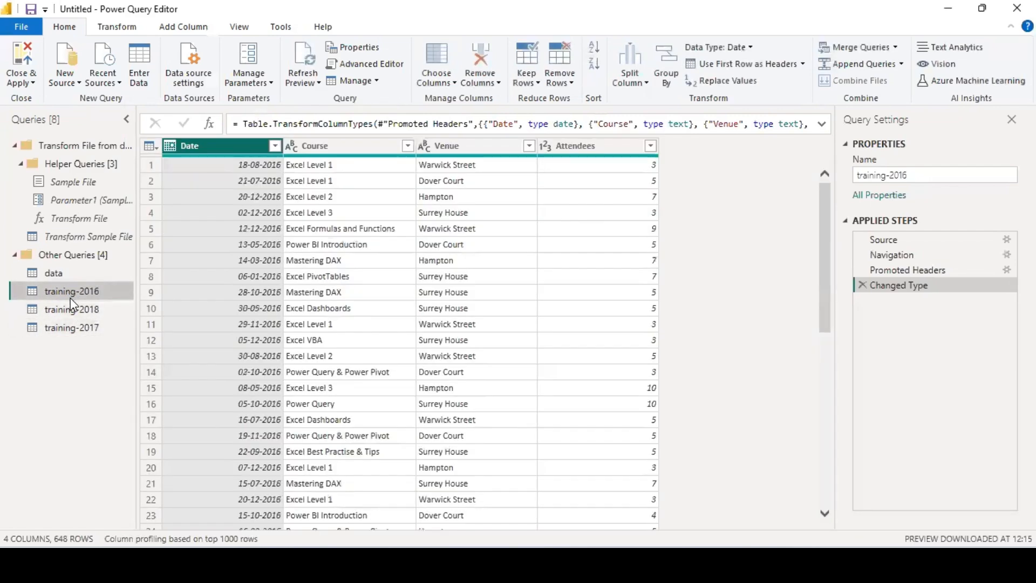
left_click(73, 310, "ctrl")
left_click(73, 328, "ctrl")
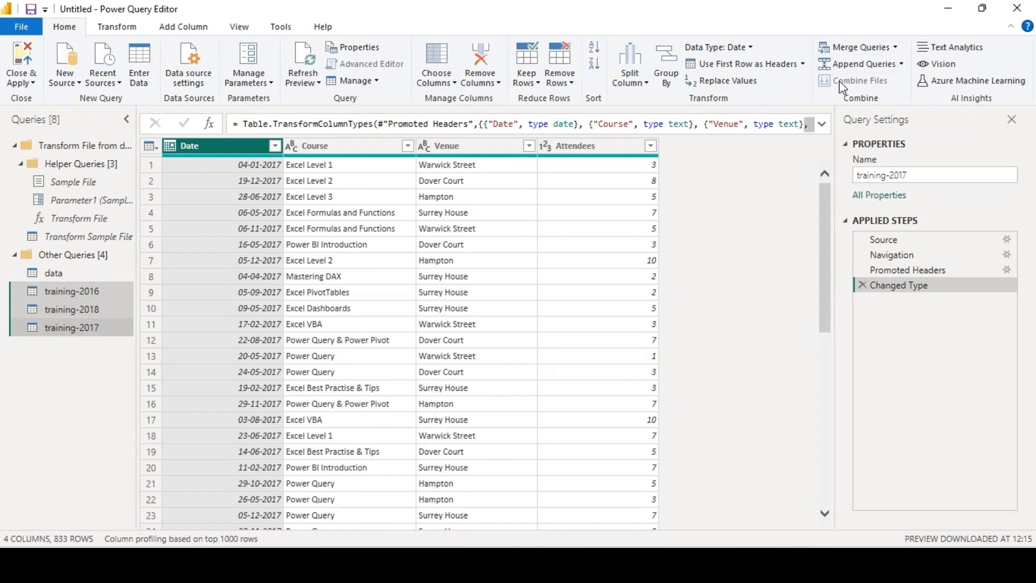
left_click(33, 83)
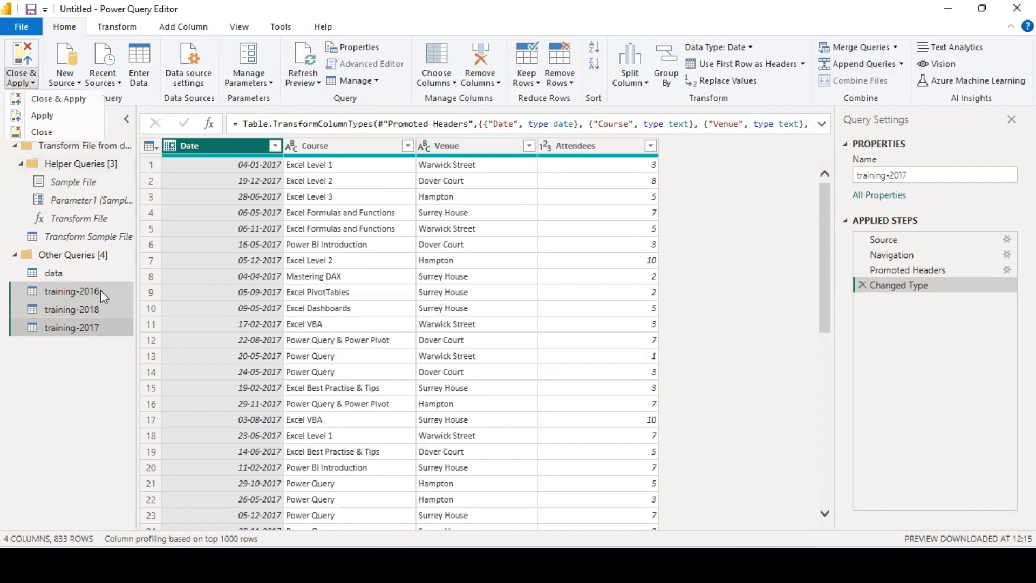
key("Escape")
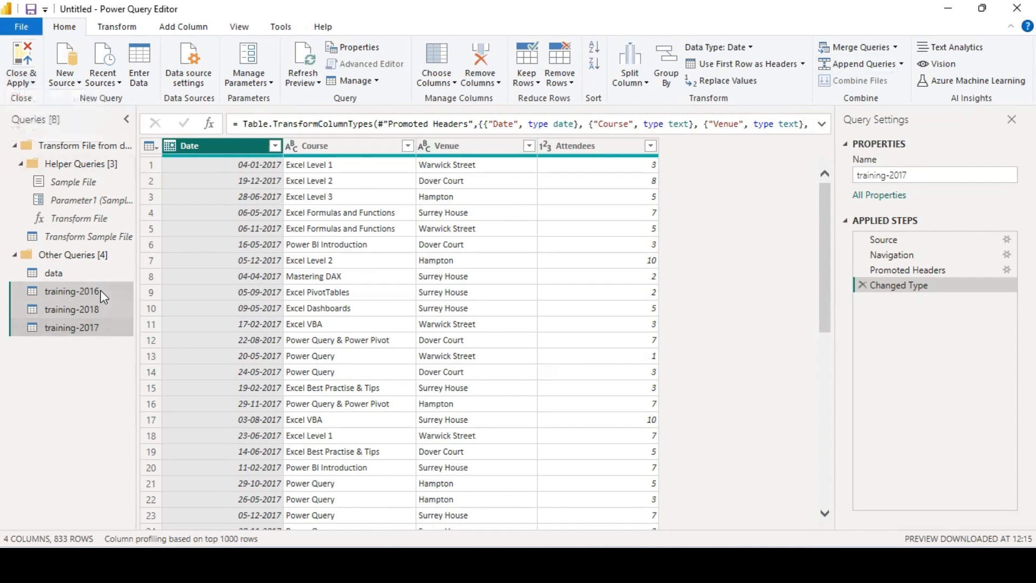
right_click(100, 290)
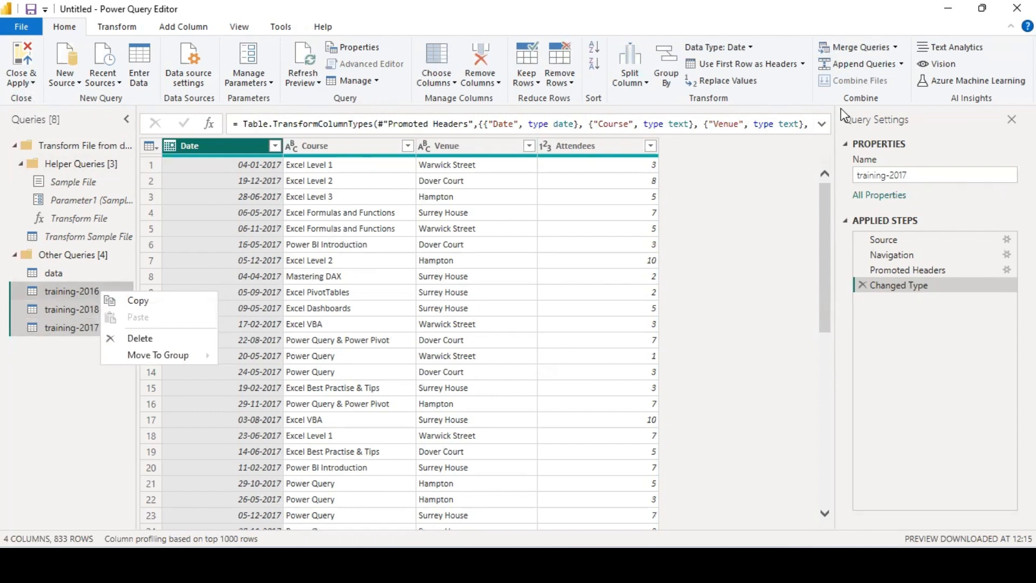
left_click(74, 312)
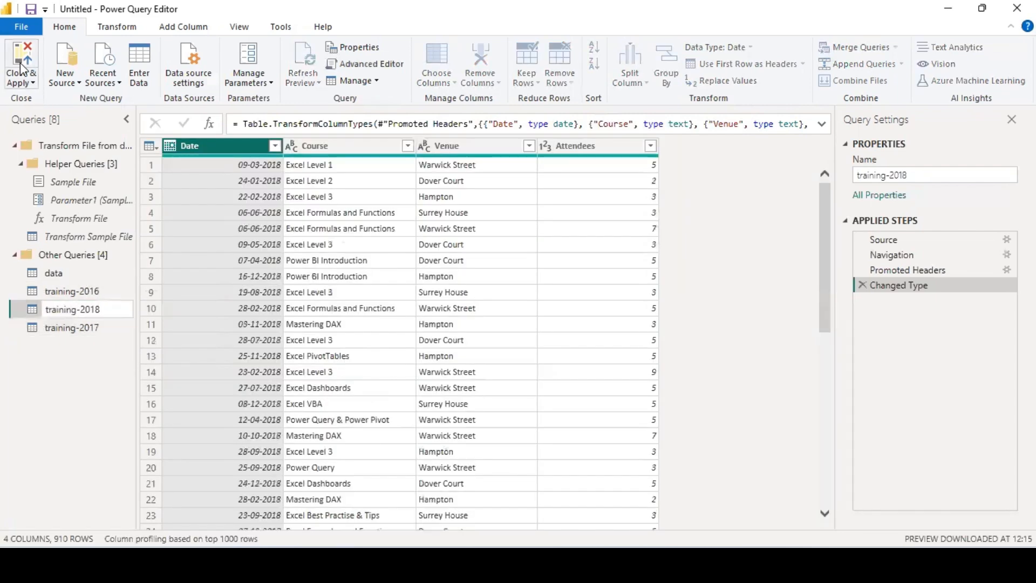
Step: Close the Power Query Editor, apply the pending query changes to load the yearly tables, and display the training-2016 table
left_click(21, 69)
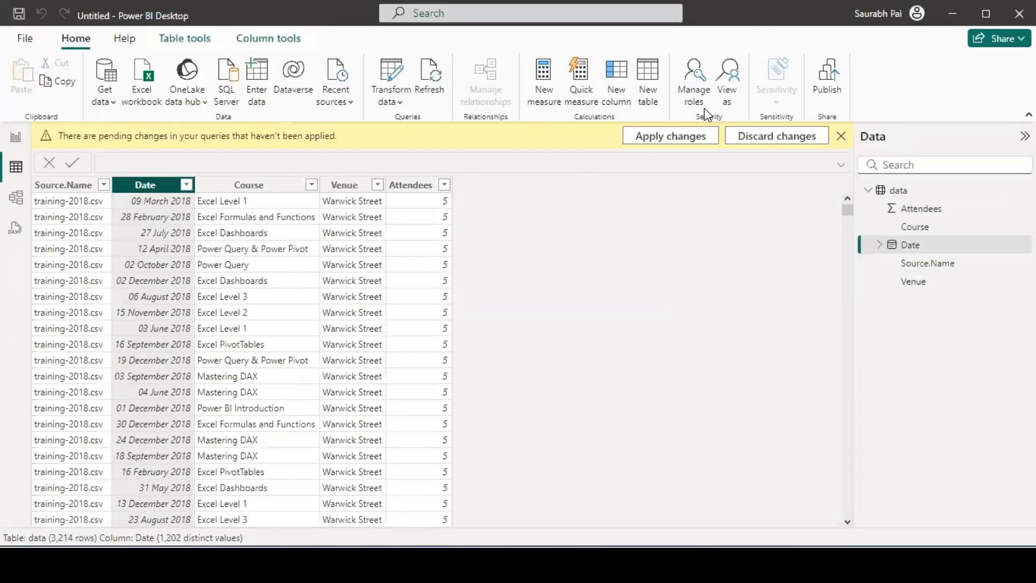
left_click(684, 146)
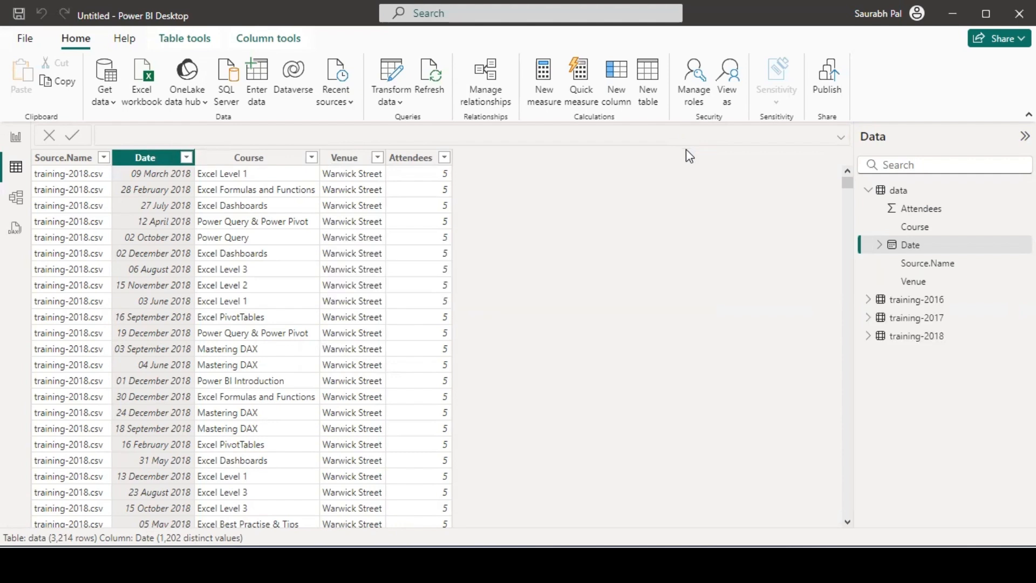
left_click(869, 300)
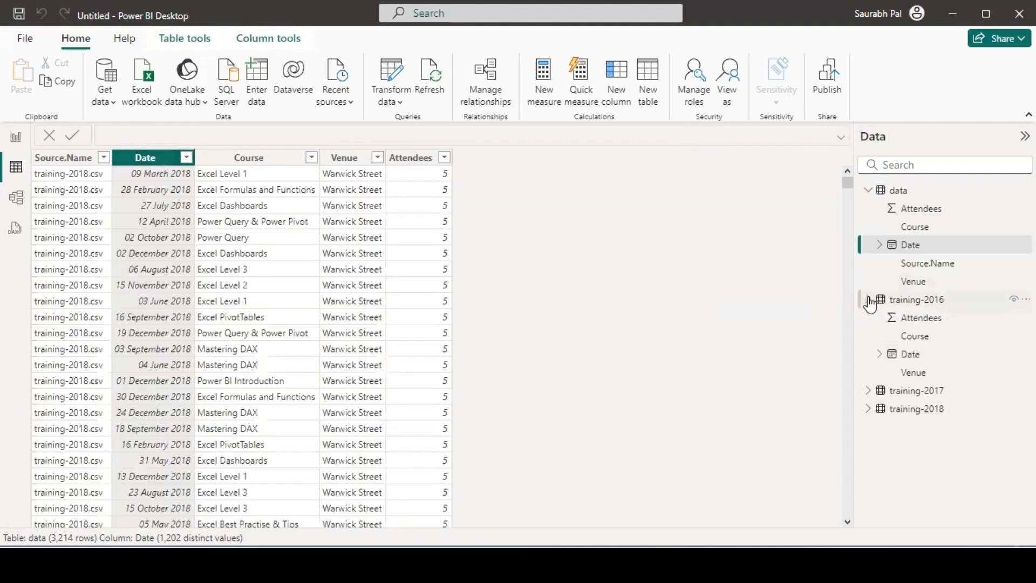
left_click(868, 190)
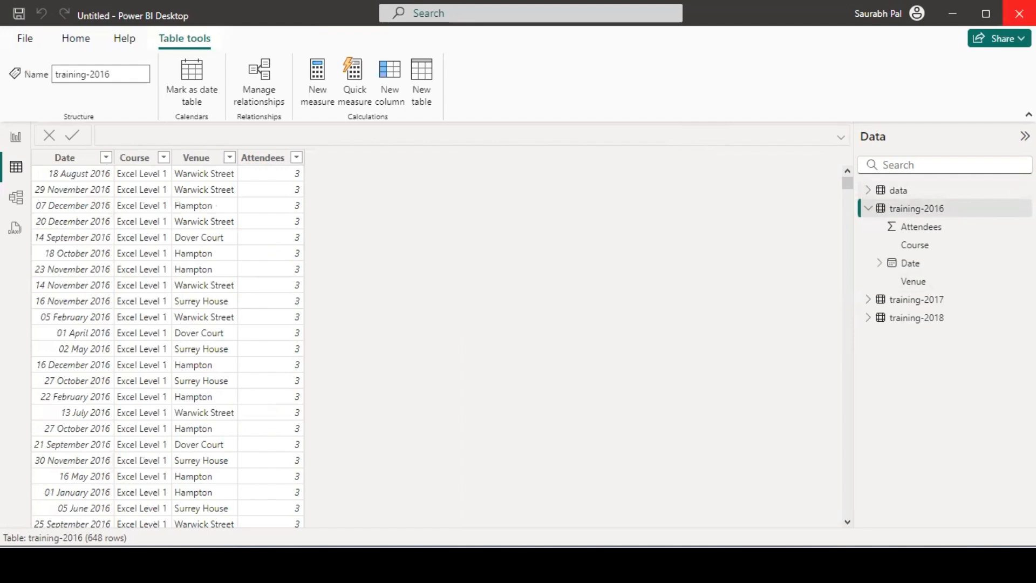
Step: Keep the unsaved Power BI file open by cancelling its closure, and switch to the blank Excel workbook
left_click(1019, 14)
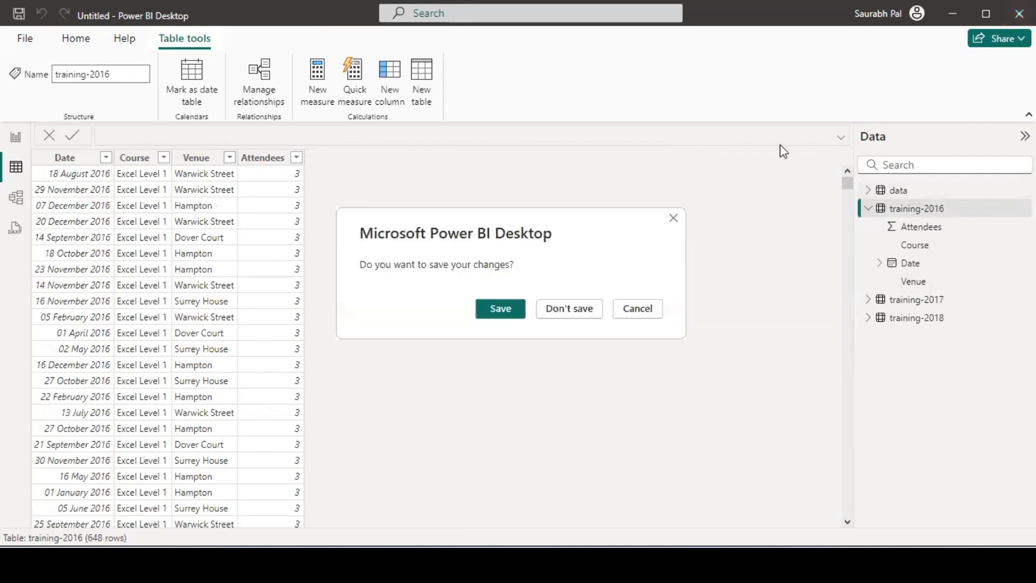
left_click(637, 309)
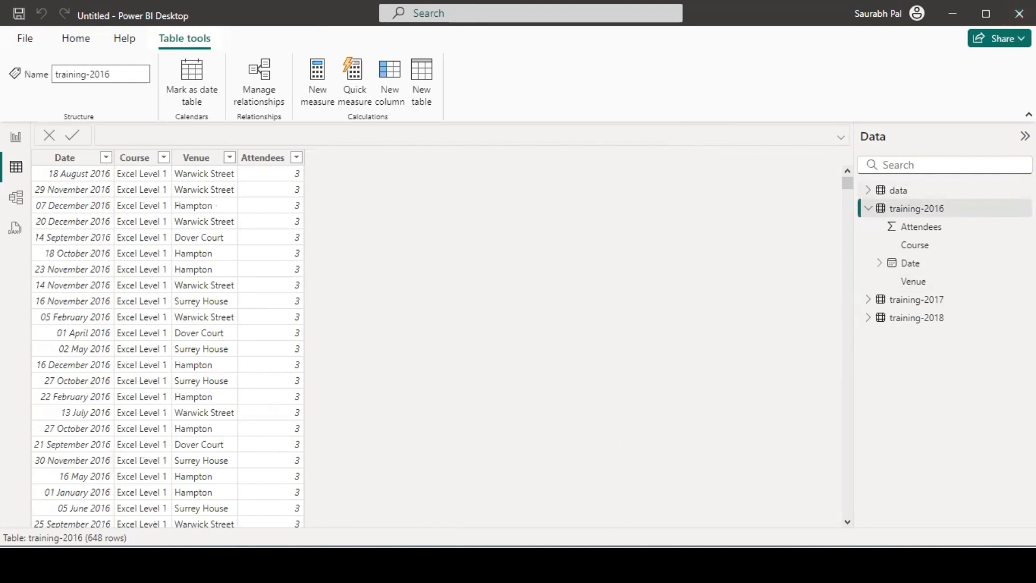
mouse_move(626, 564)
left_click(668, 488)
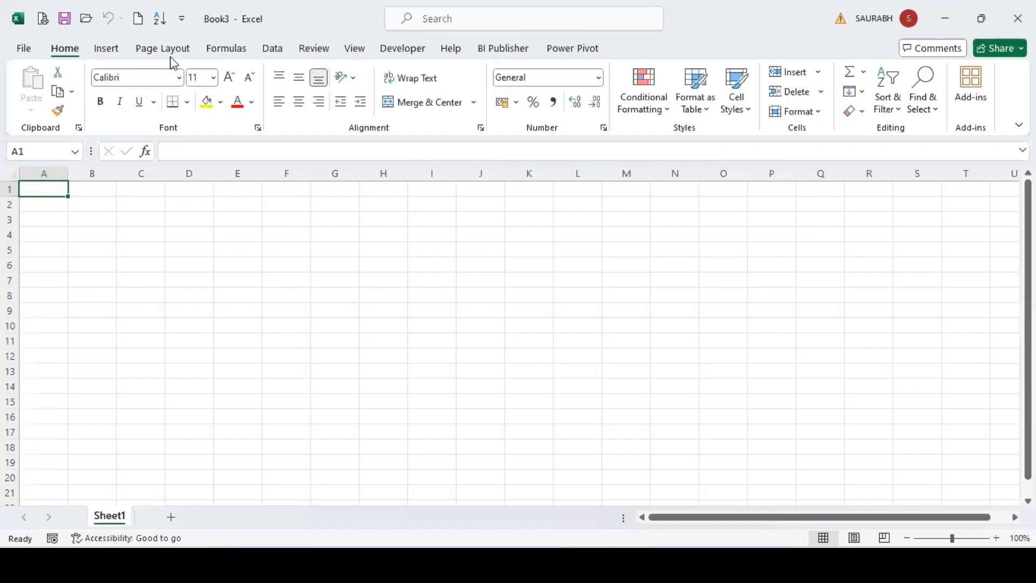
left_click(226, 49)
left_click(272, 48)
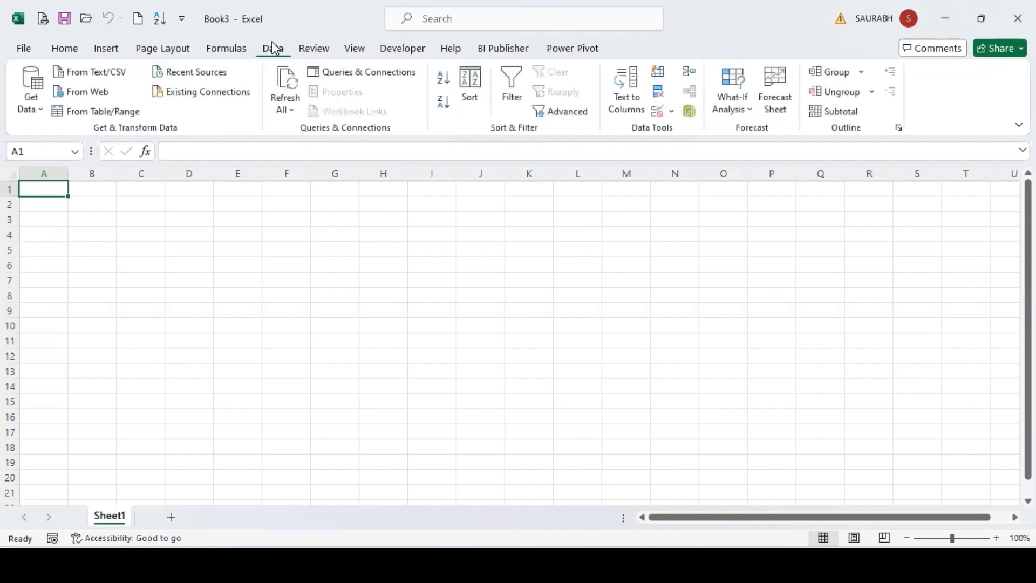
left_click(125, 112)
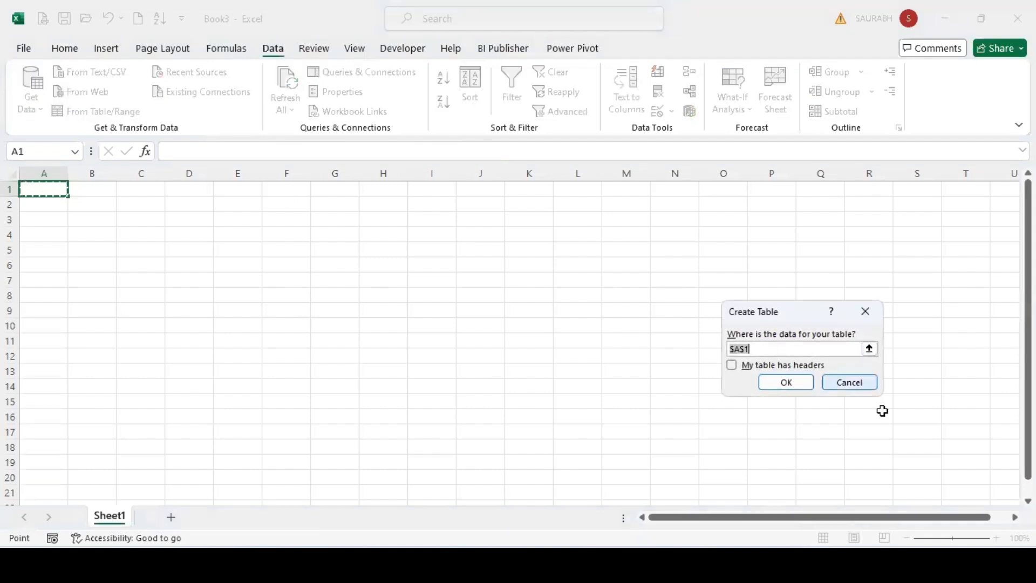
left_click(857, 381)
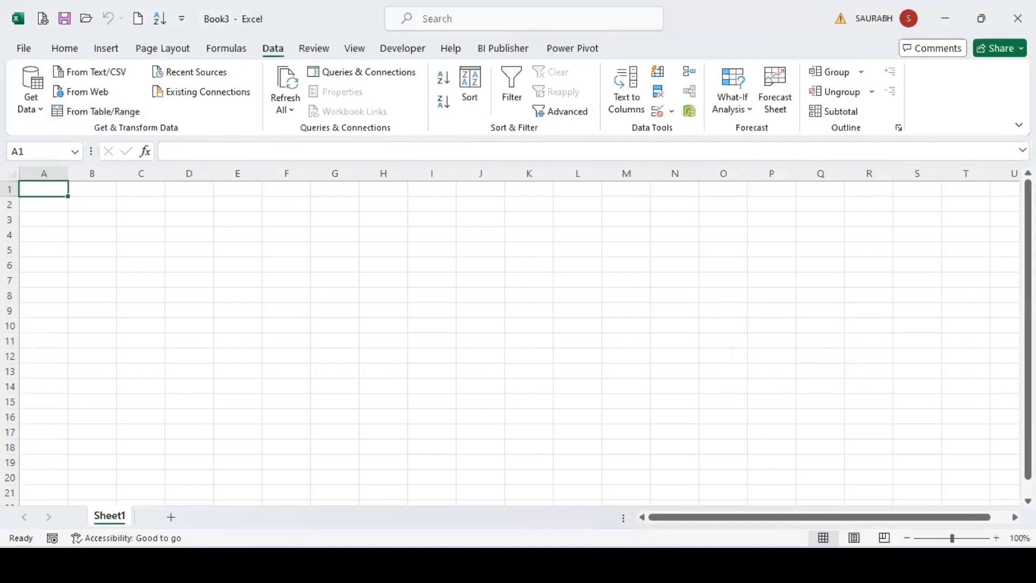
Step: Look through the recent workbooks on the Excel start page for the training file
left_click(513, 504)
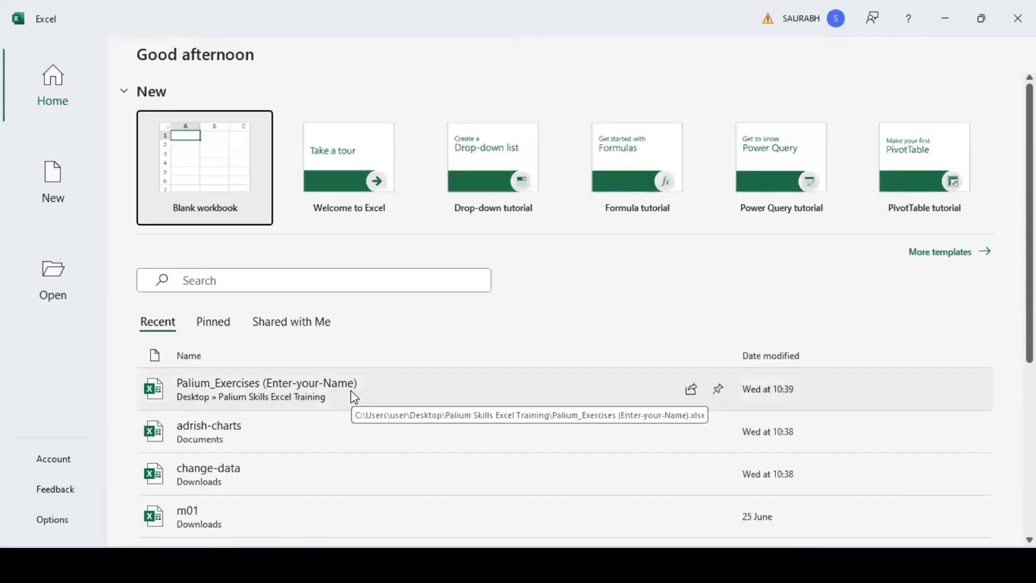
scroll(585, 307, "down", 2)
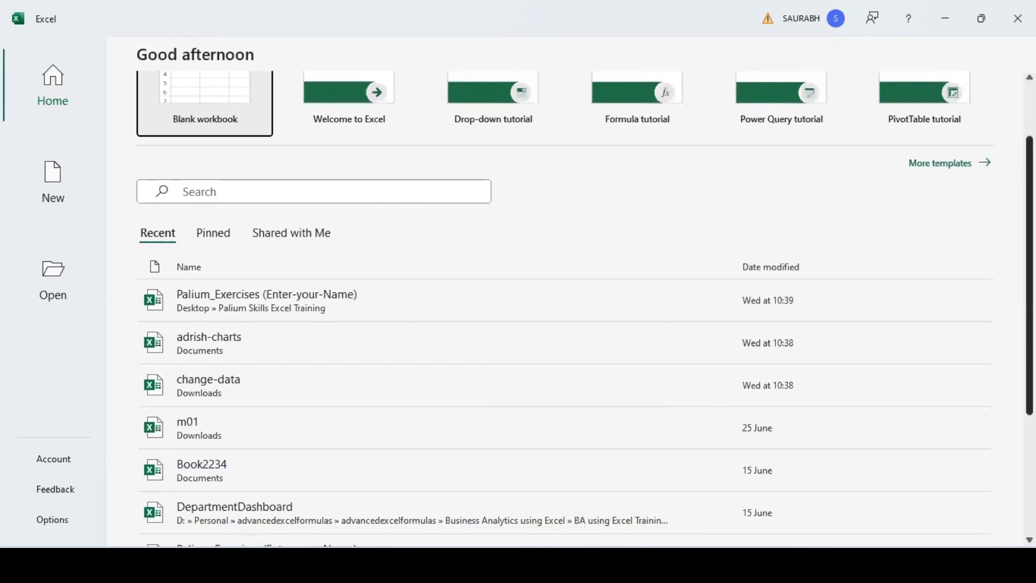
scroll(192, 480, "down", 1)
scroll(192, 480, "up", 3)
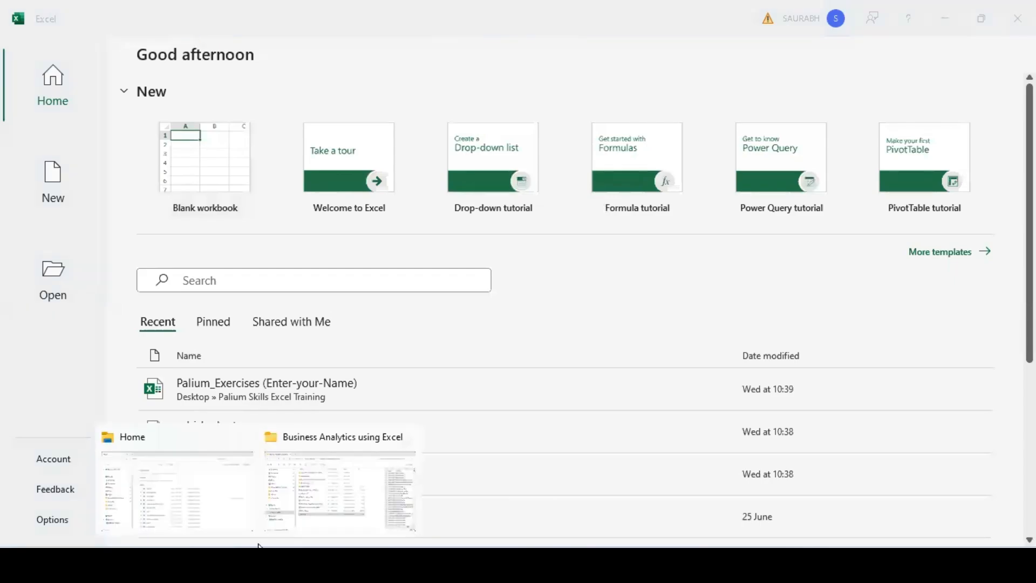
Step: Open the training workbook from the recent files in File Explorer and view its training-2016 and training-2017 sheets
left_click(204, 488)
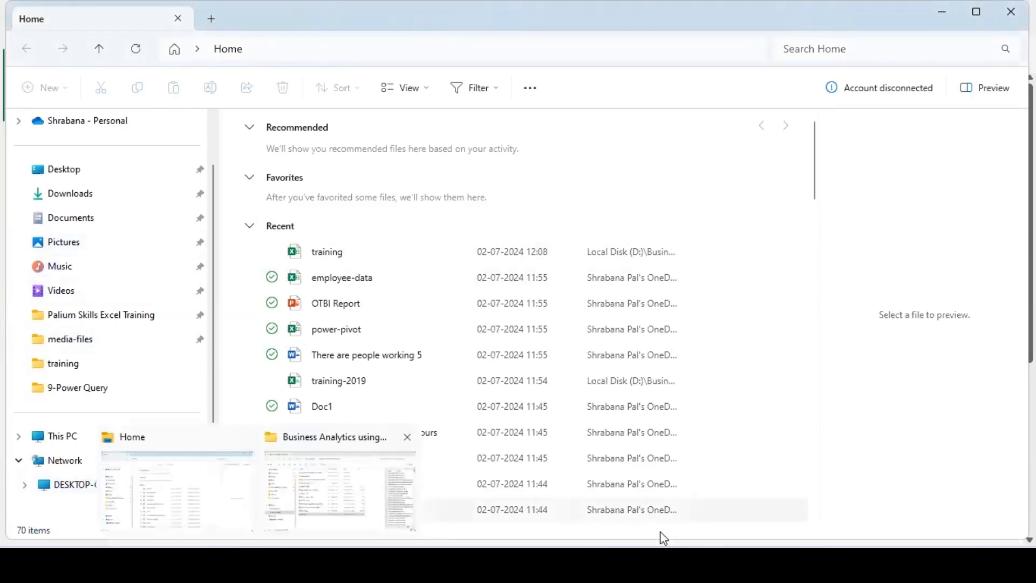
left_click(358, 250)
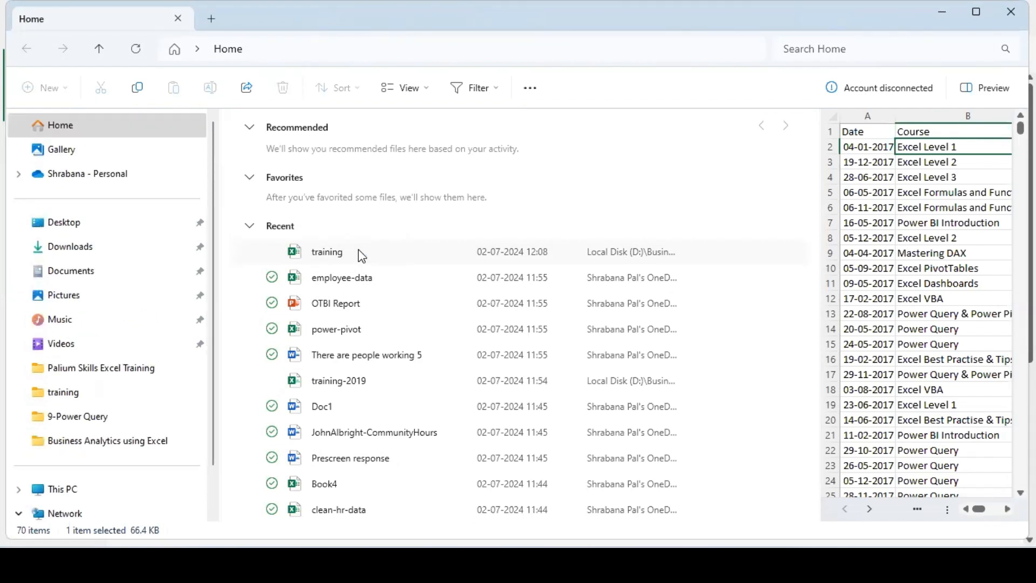
left_click(940, 15)
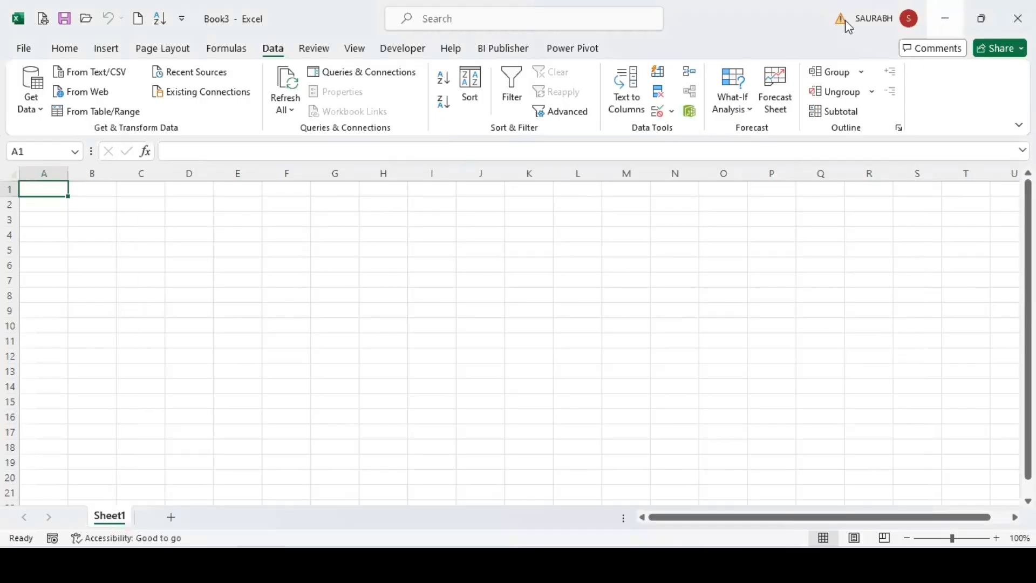
double_click(51, 189)
left_click(104, 196)
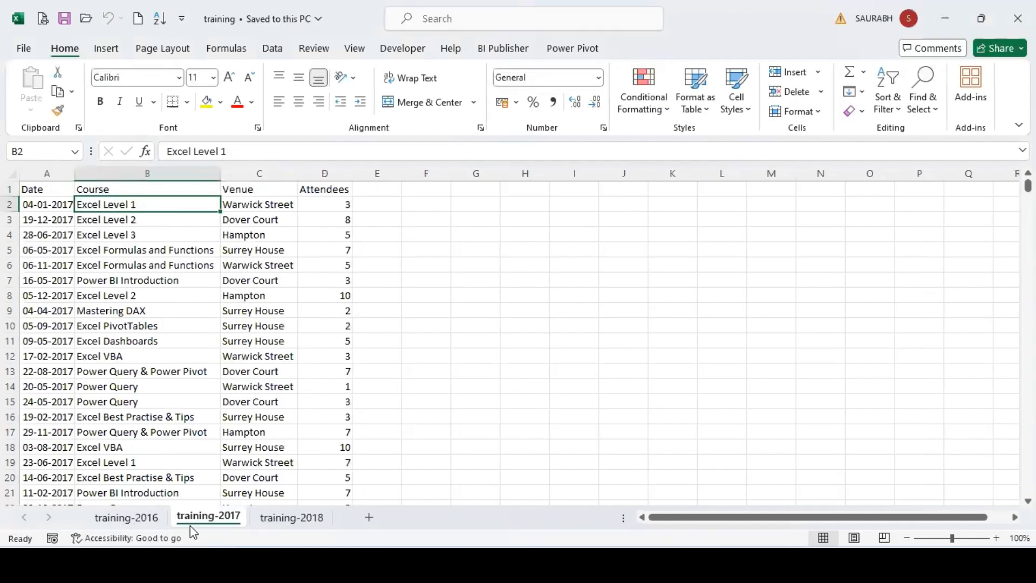
left_click(134, 519)
left_click(220, 519)
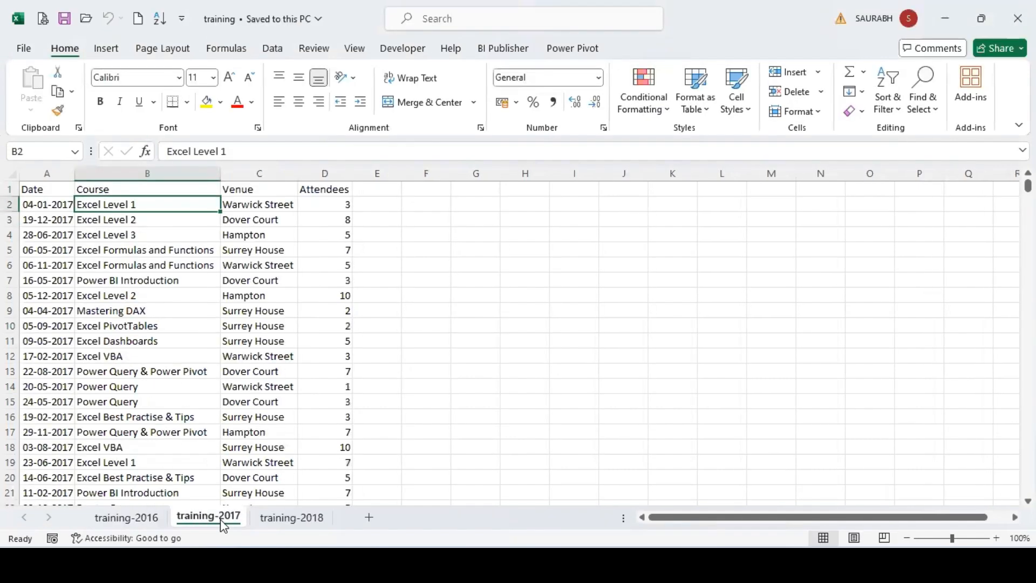
Step: View the training-2018 sheet, and load the training-2016 sheet's data range into the Power Query Editor
left_click(297, 519)
left_click(123, 518)
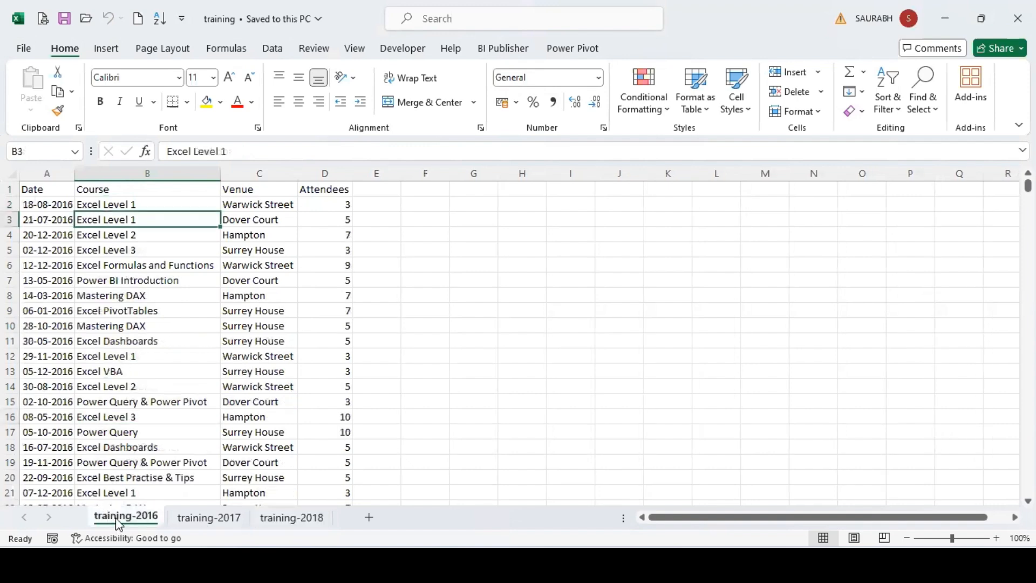
left_click(272, 49)
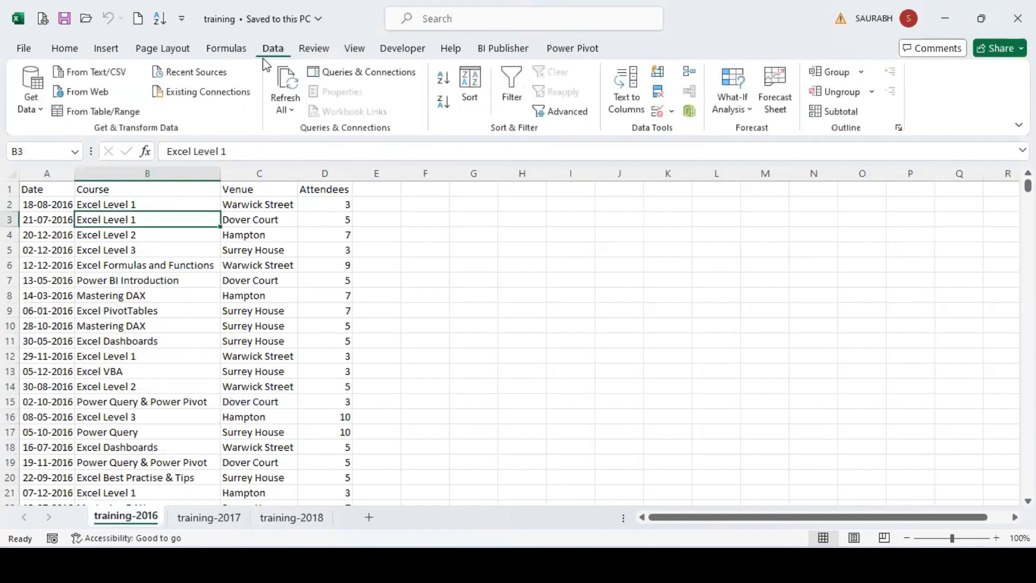
left_click(102, 111)
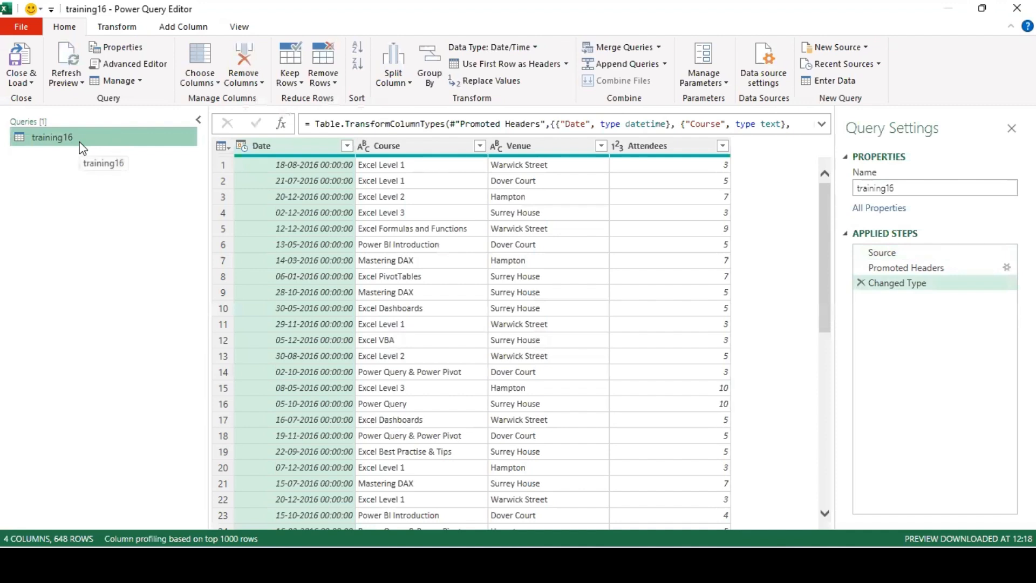
Step: Add a new Excel workbook source to the query editor, choosing the training workbook from the recent files
left_click(848, 50)
mouse_move(847, 67)
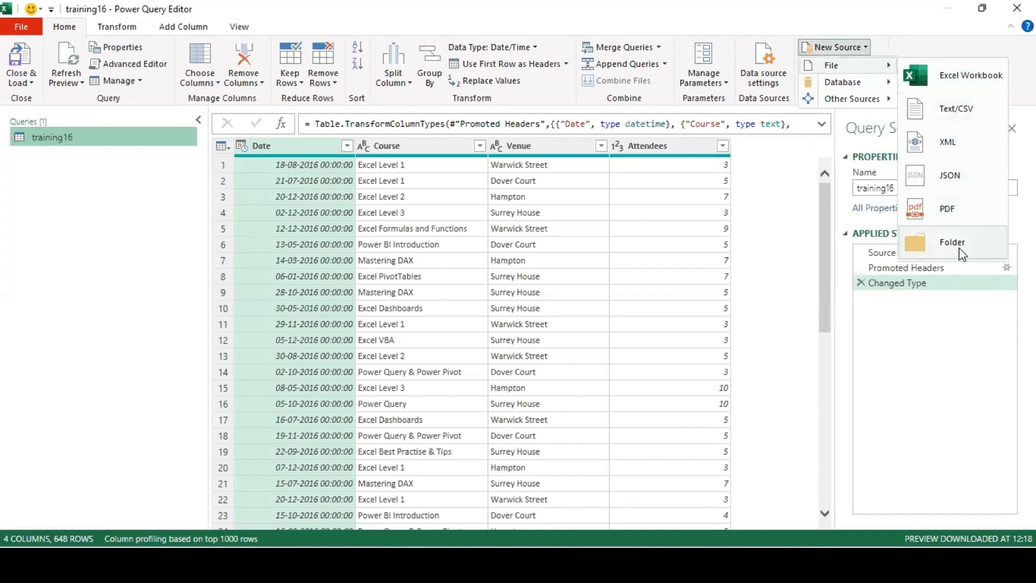
left_click(972, 89)
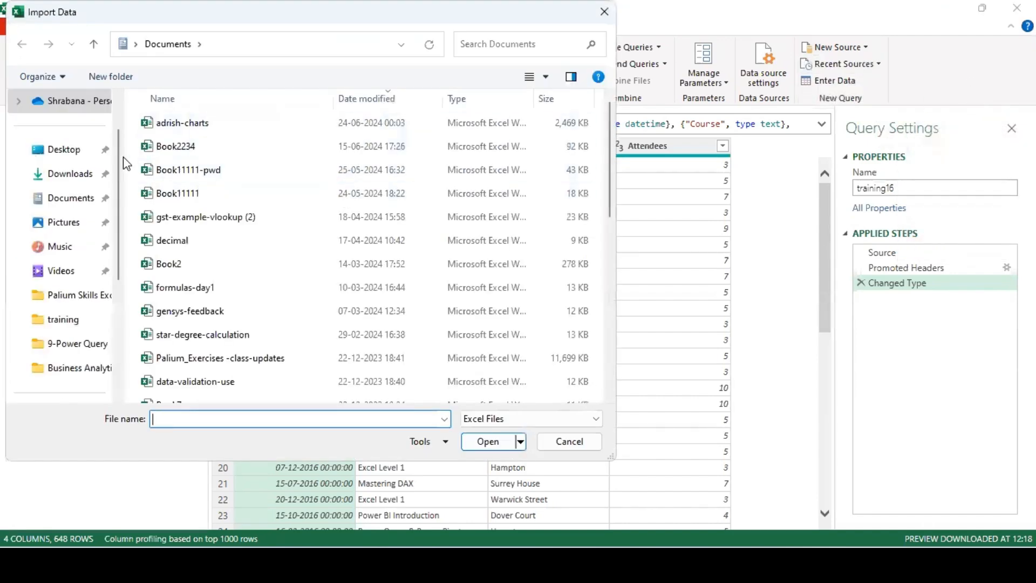
left_click(83, 104)
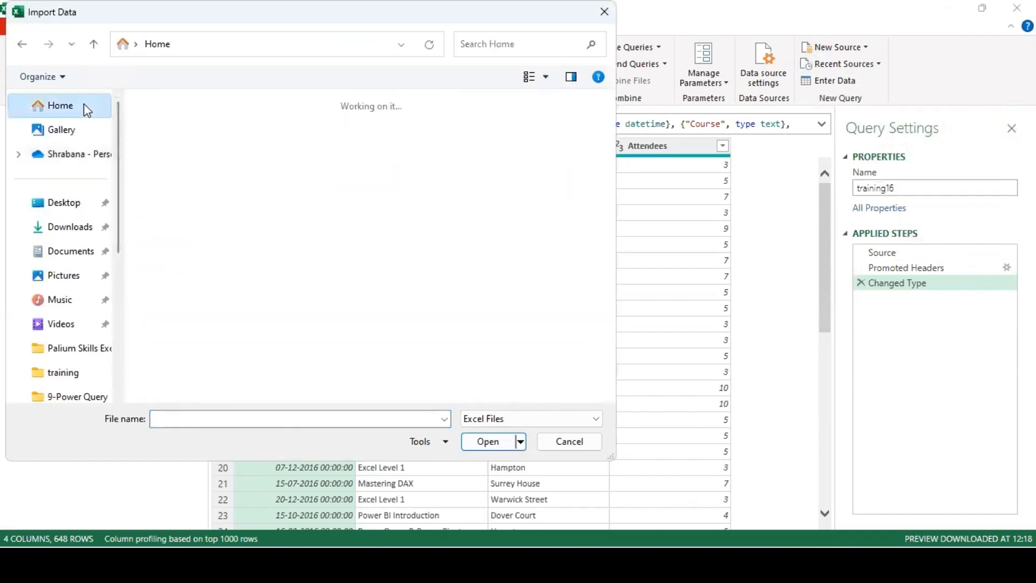
left_click(244, 228)
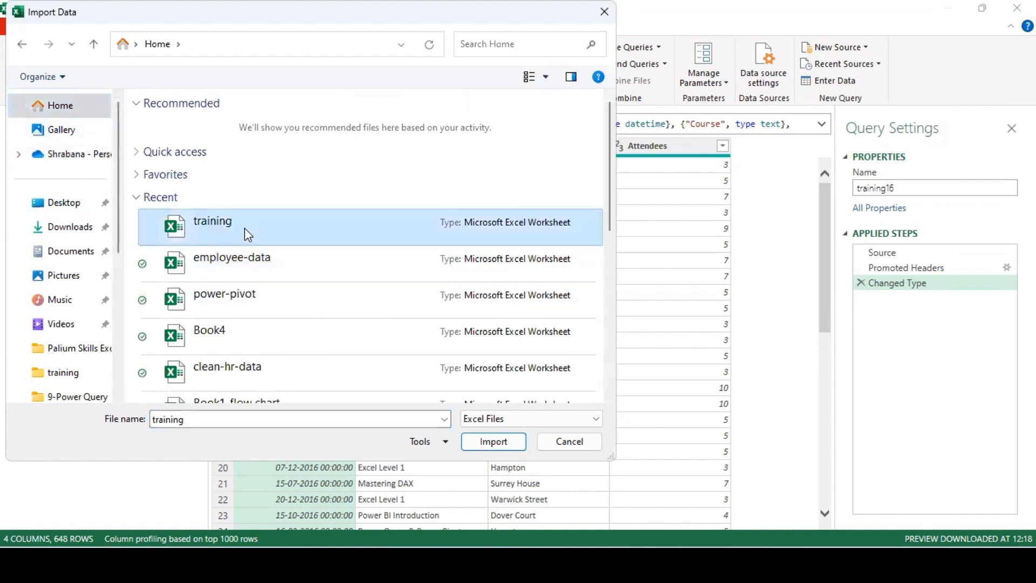
double_click(245, 228)
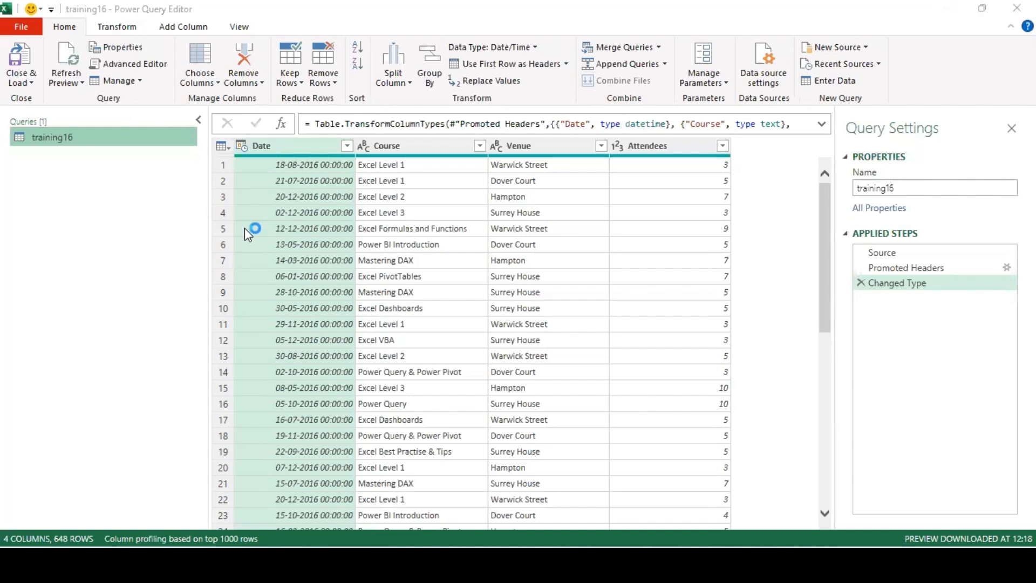
Step: Import the training-2017 and training-2018 sheets together from training.xlsx as separate queries
left_click_drag(232, 172, 236, 181)
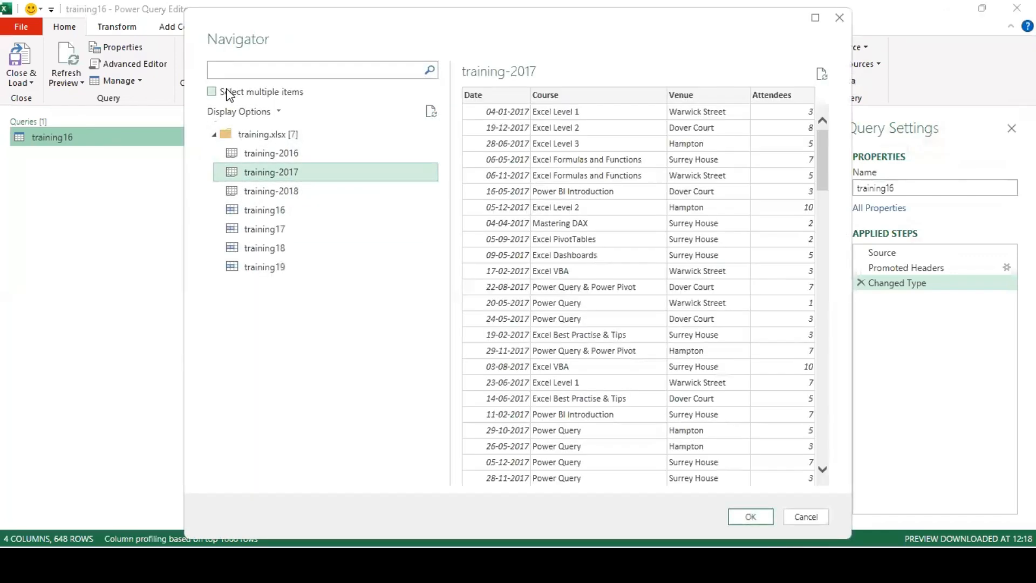
left_click(227, 92)
left_click(231, 172)
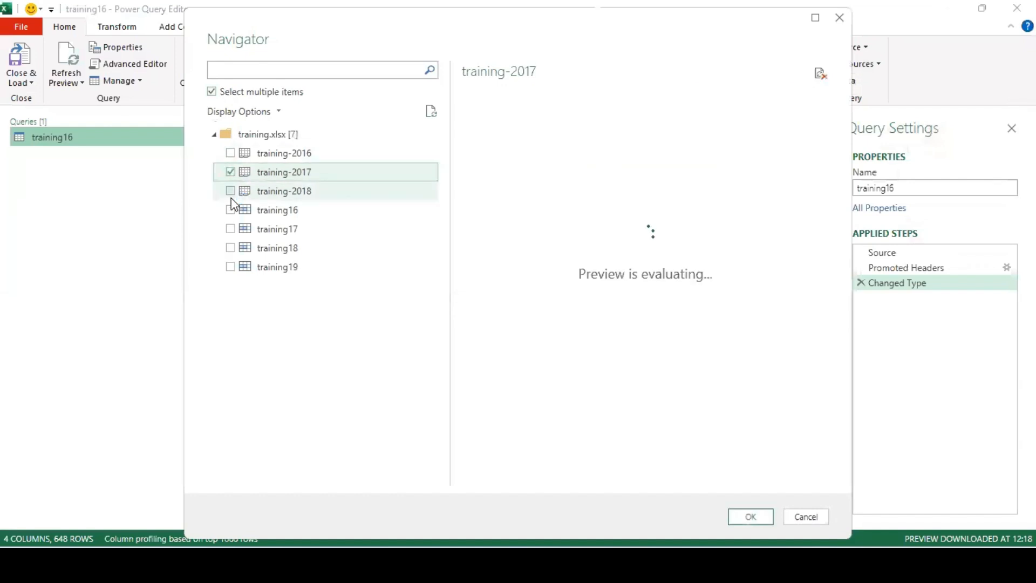
left_click_drag(231, 191, 233, 196)
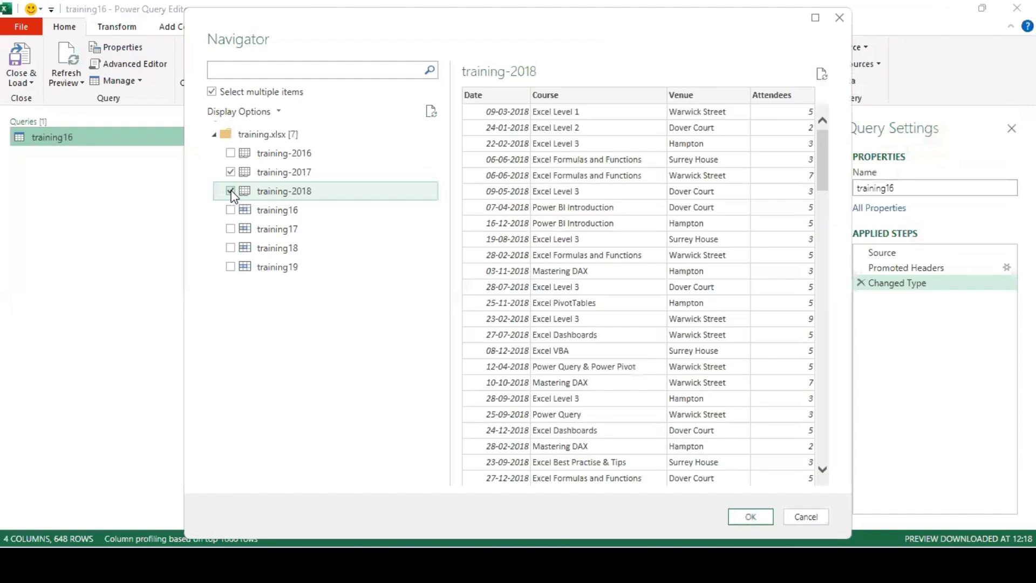
left_click(742, 519)
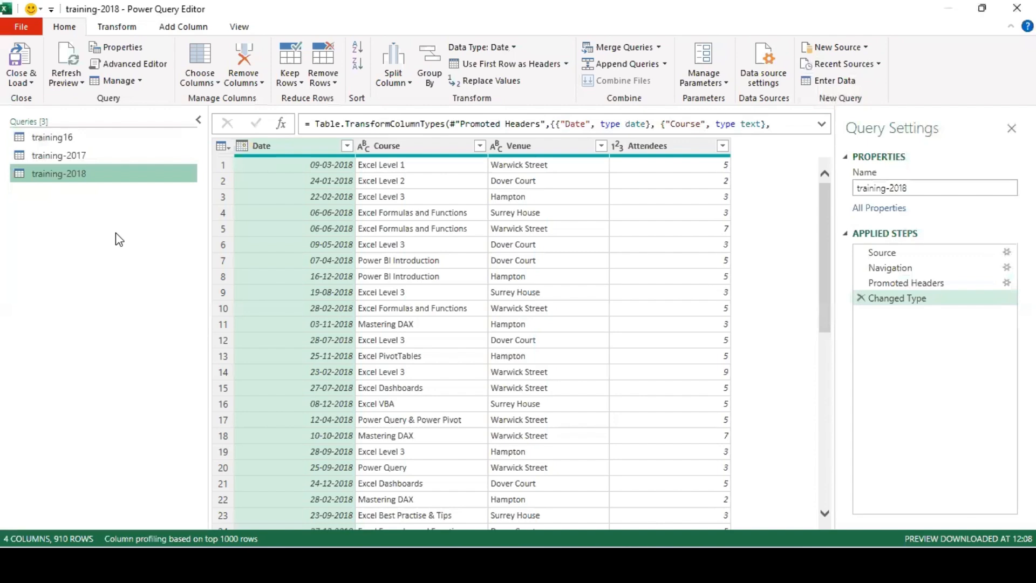
Step: Compare the previews of the training16, training-2017 and training-2018 queries
double_click(101, 151)
double_click(103, 137)
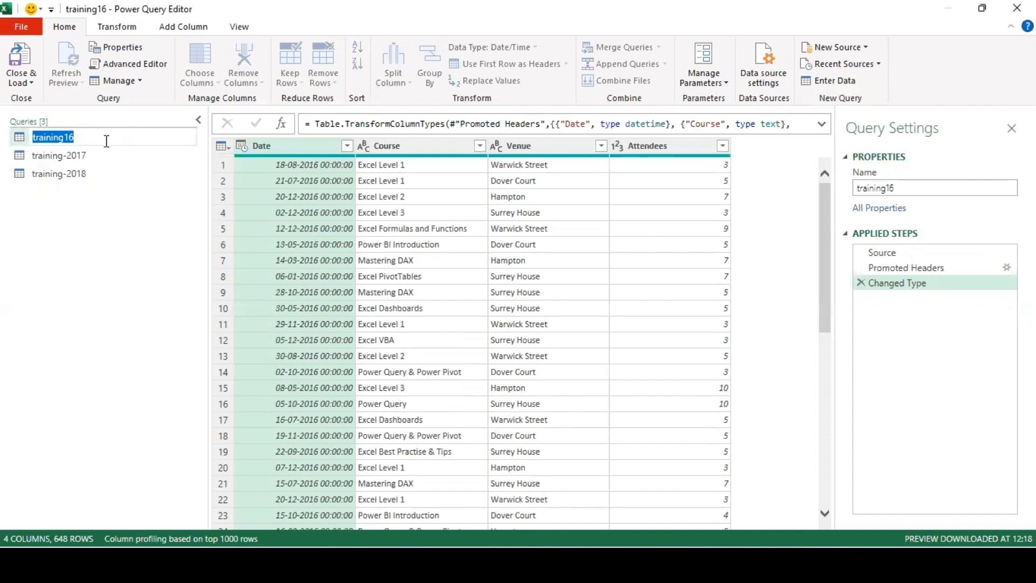
double_click(120, 173)
key("Return")
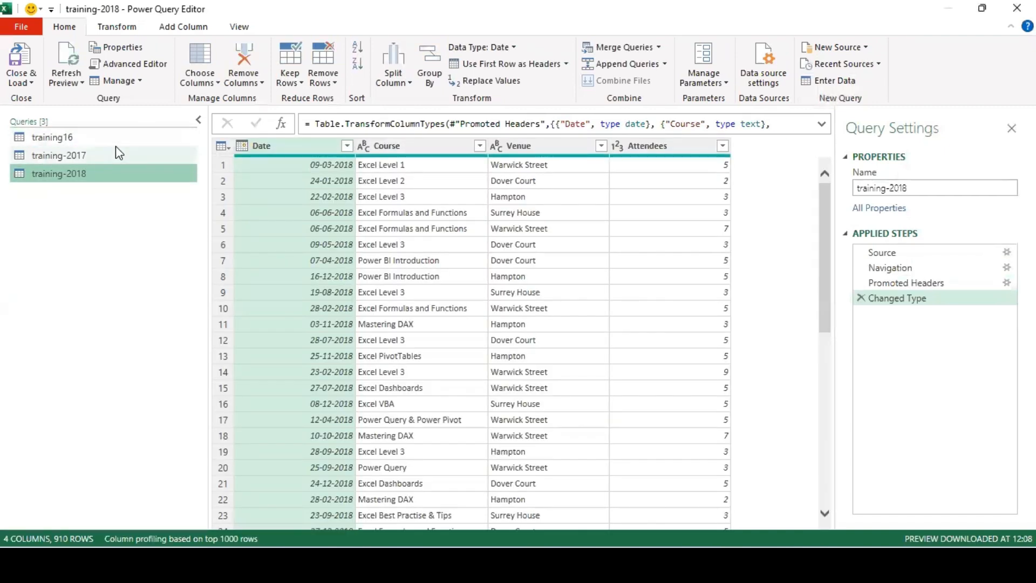
left_click(121, 139)
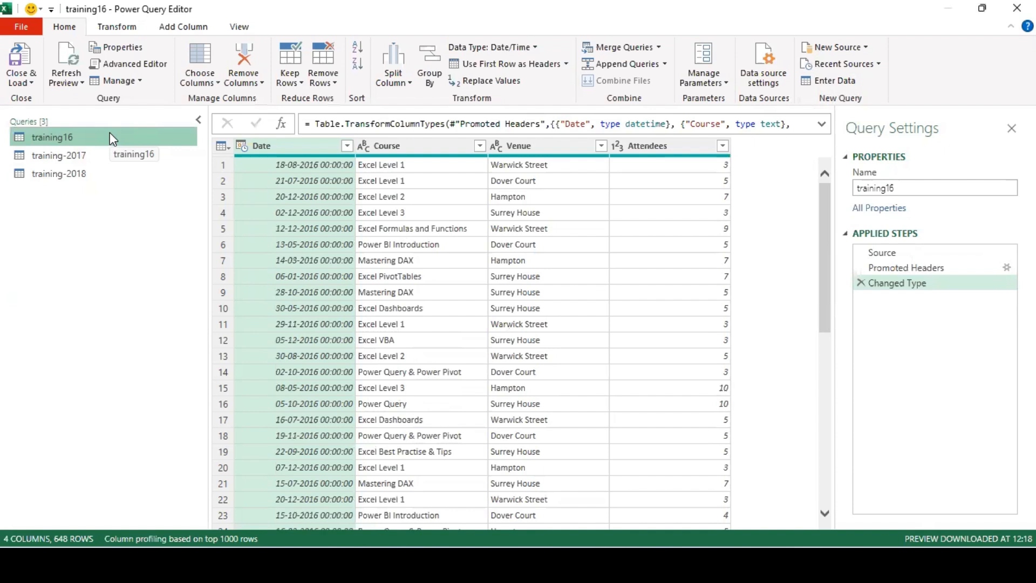
Step: Check the Close & Load options, and close the Power Query Editor discarding the new queries
left_click(25, 82)
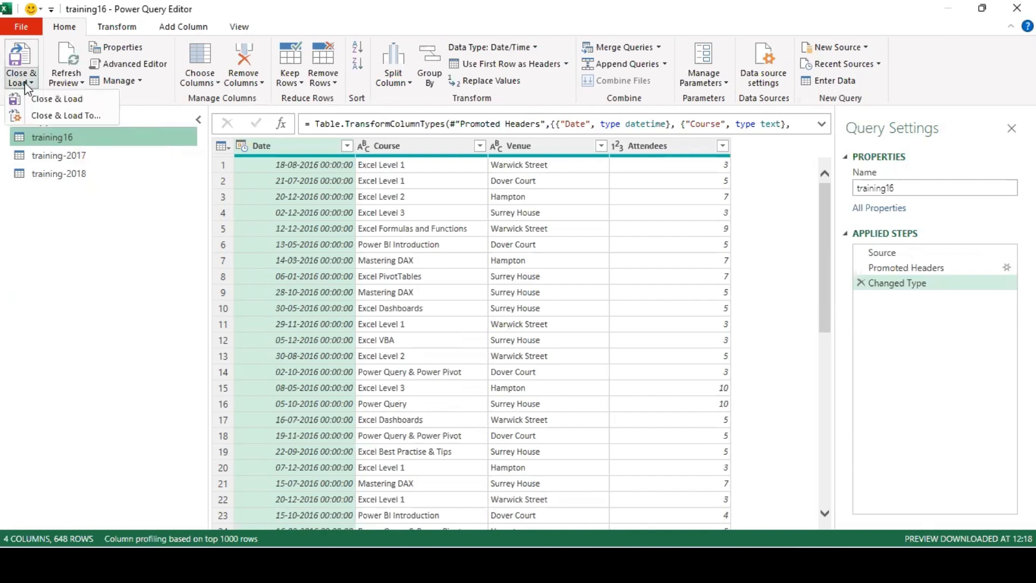
left_click(164, 225)
left_click(1017, 8)
left_click(607, 312)
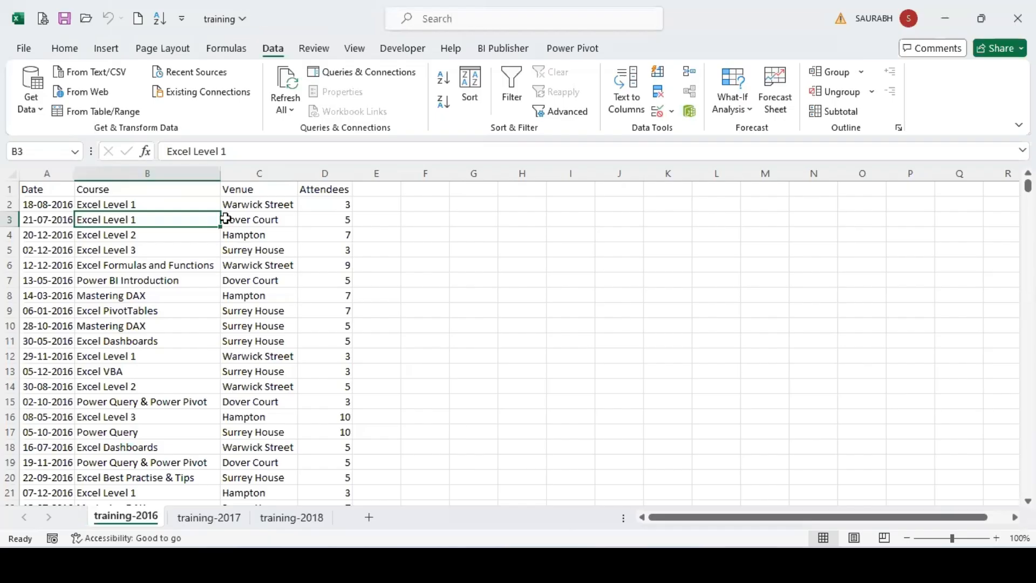
Step: Load the whole training-2016 data range into the Power Query Editor again, and close the editor discarding the changes
left_click(79, 235)
key("ctrl+a")
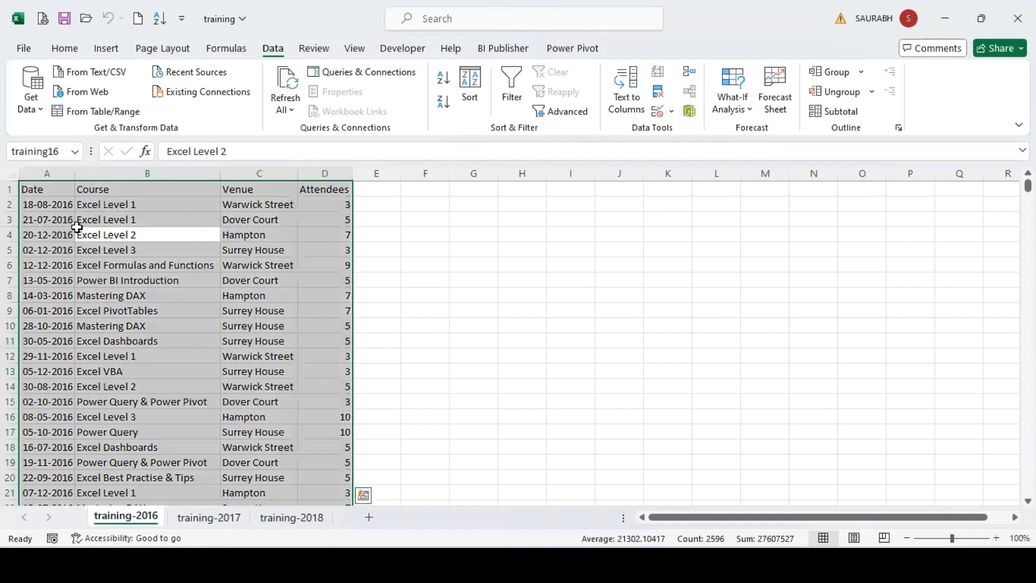
left_click(123, 113)
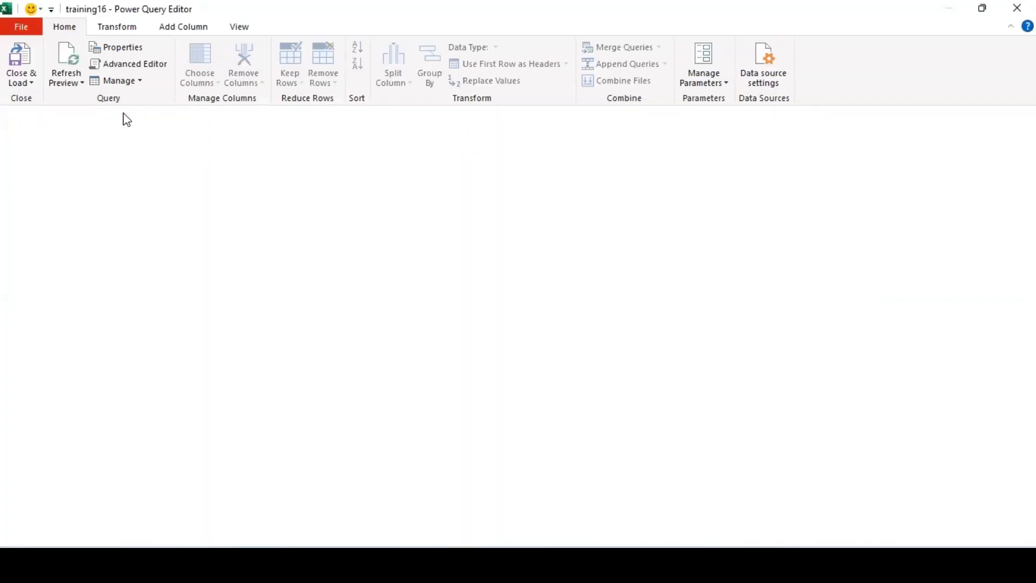
left_click(1017, 8)
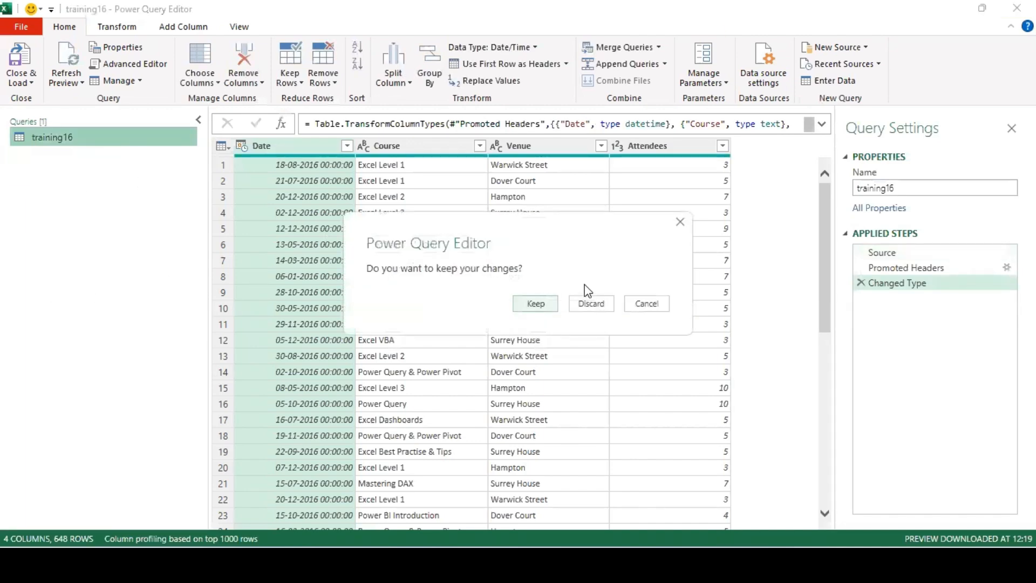
left_click(590, 303)
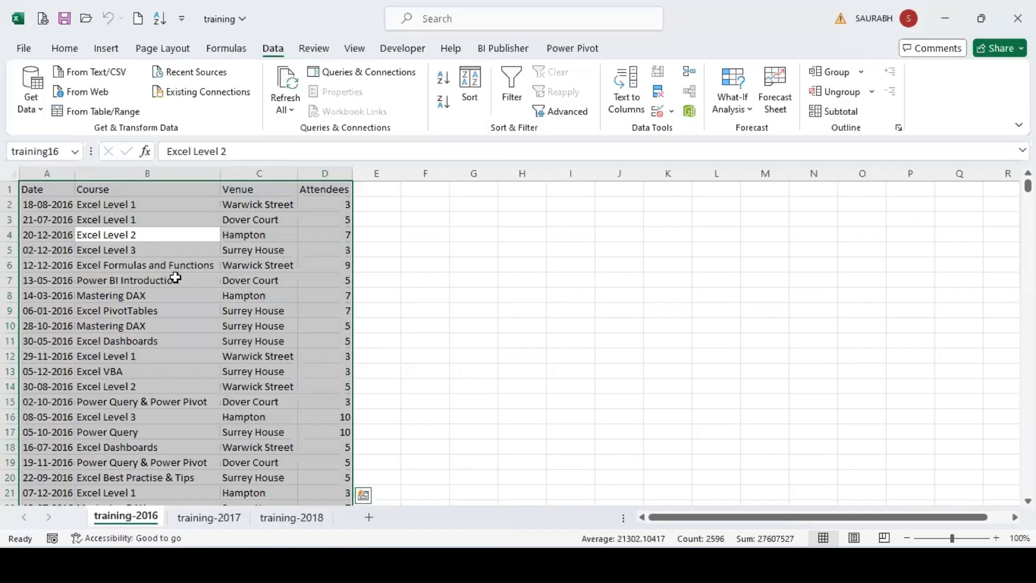
left_click(175, 277)
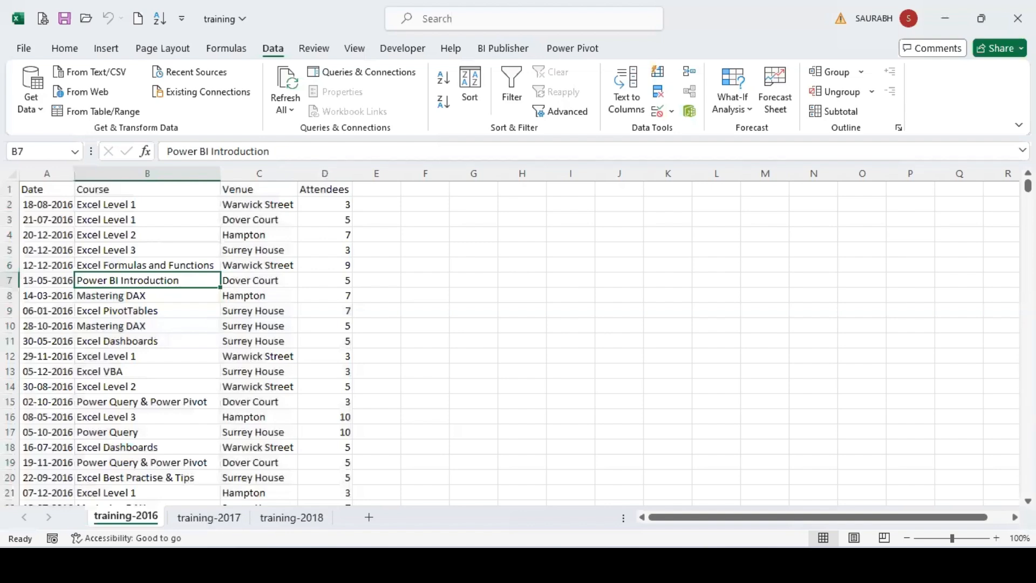
Step: Switch to File Explorer and browse via the 9-Power Query folder up to the Business Analytics using Excel folder
mouse_move(259, 561)
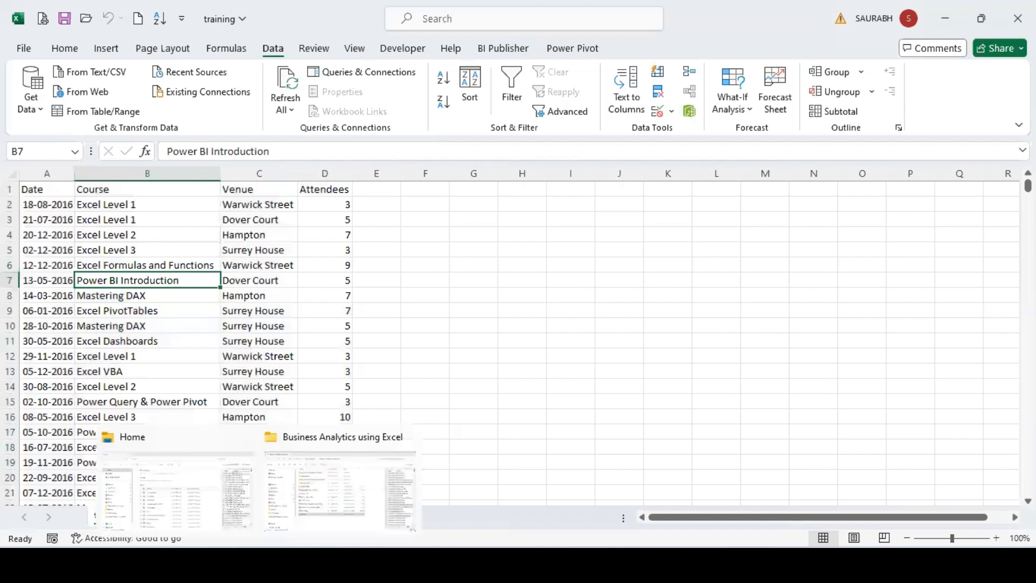
left_click(227, 495)
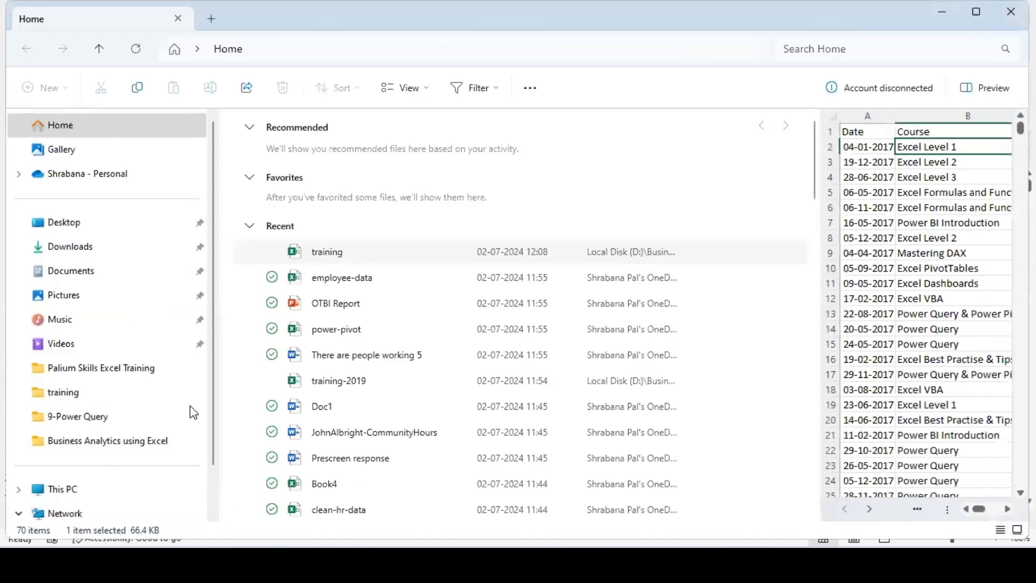
left_click(139, 247)
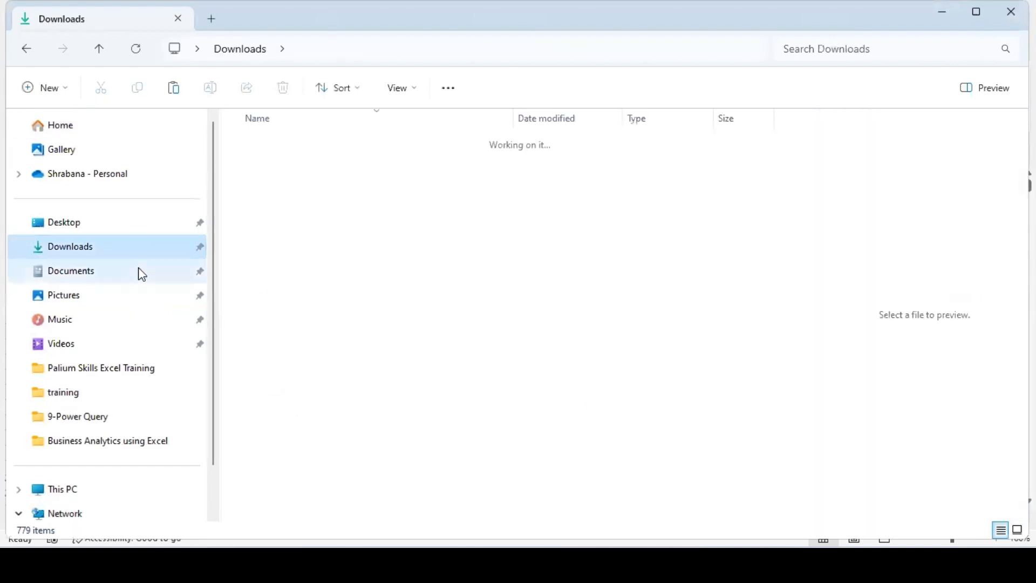
left_click(140, 274)
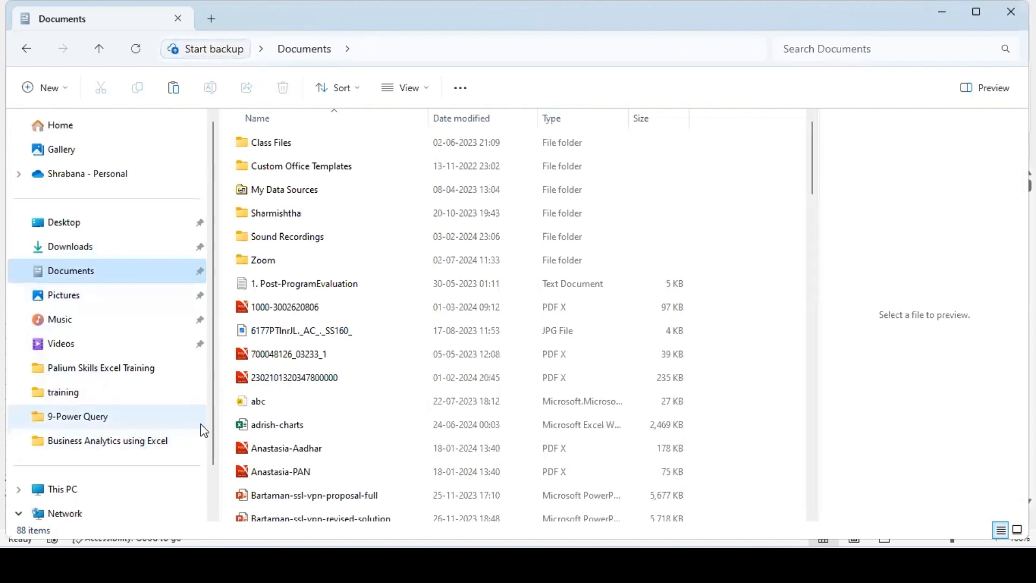
left_click(150, 413)
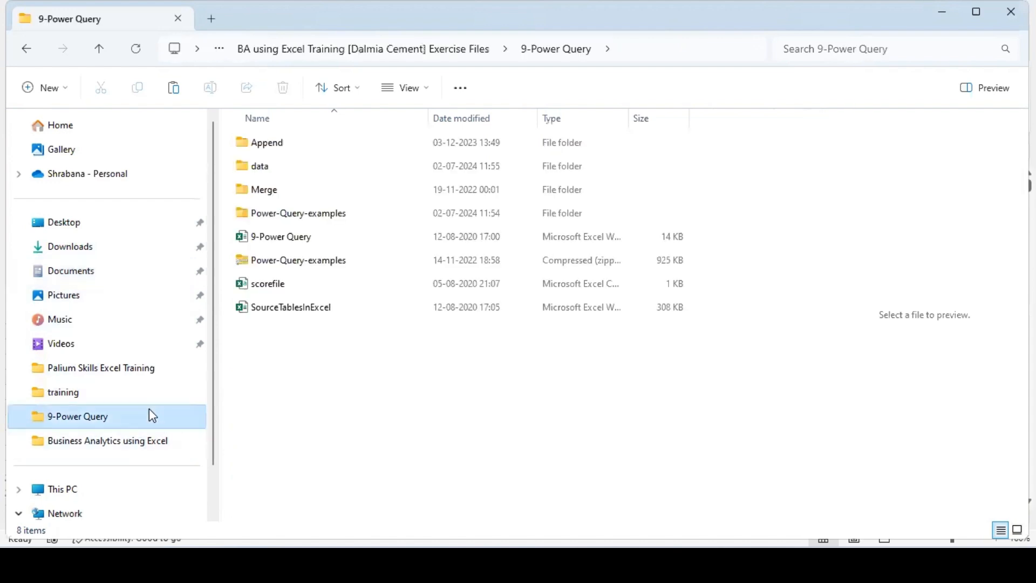
left_click(460, 53)
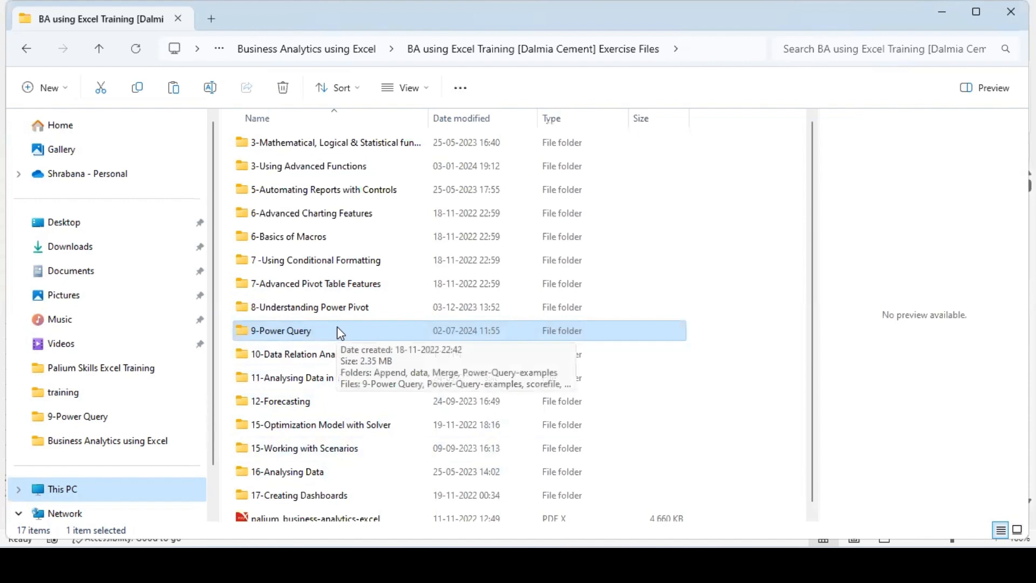
left_click(308, 50)
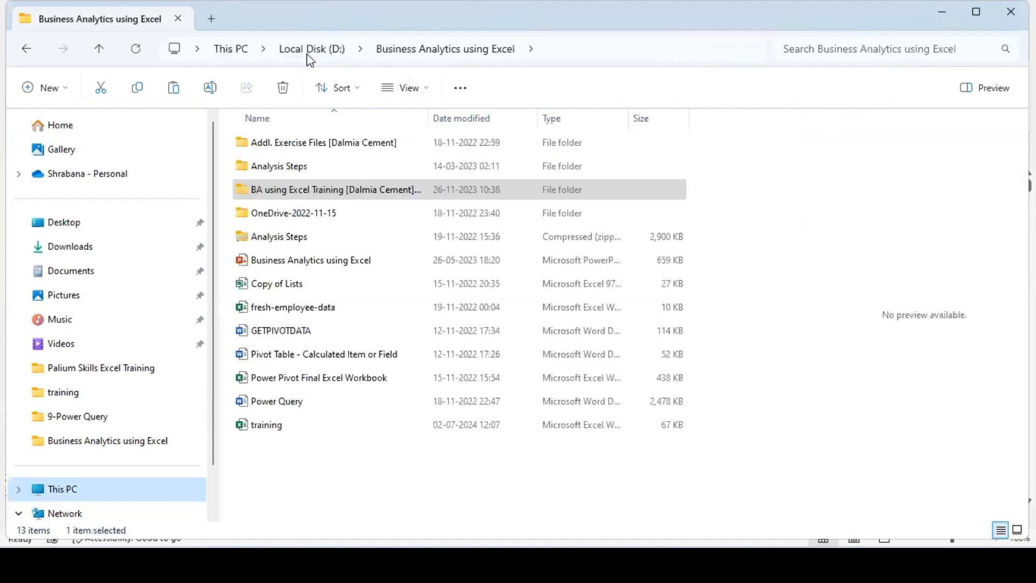
Step: Open the Case Study-Clean Financial data folder inside the 9-Power Query folder of Addl. Exercise Files [Dalmia Cement]
left_click(324, 146)
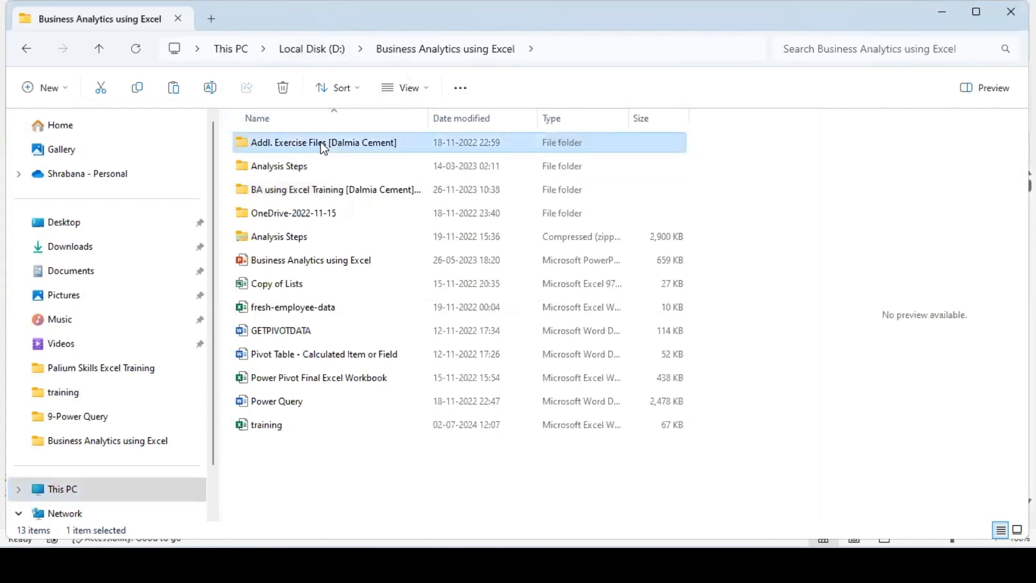
double_click(324, 146)
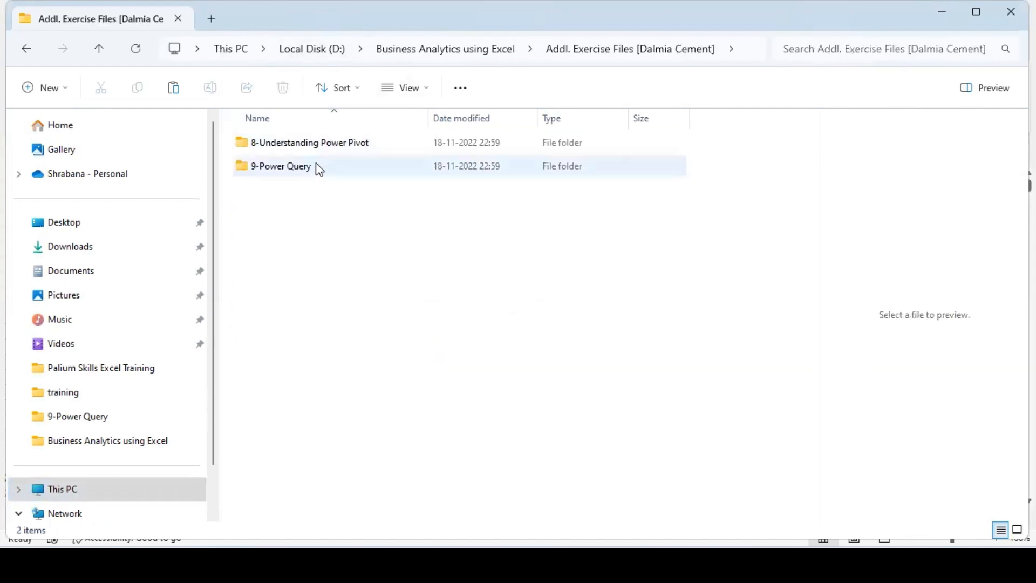
left_click(317, 163)
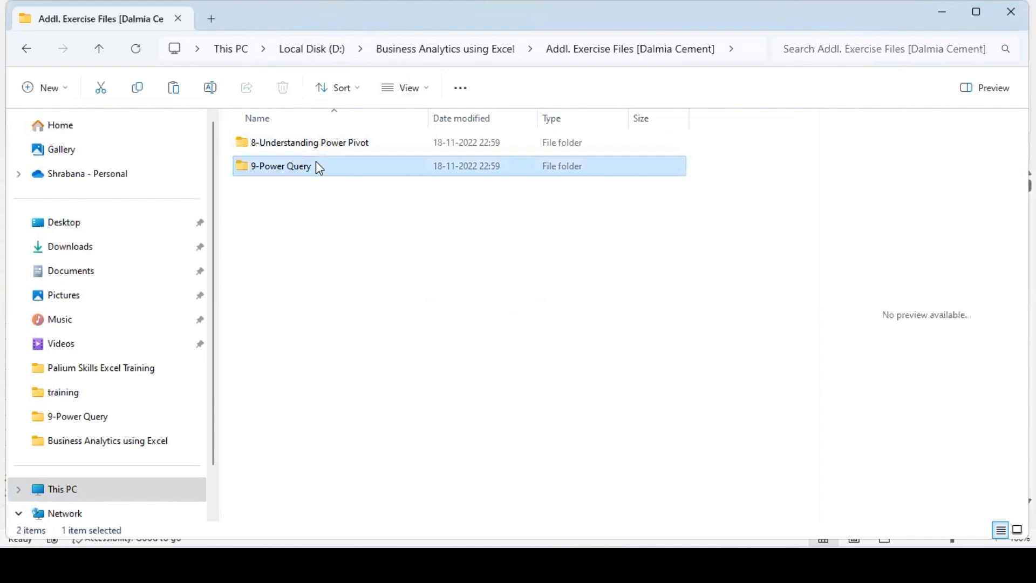
double_click(343, 169)
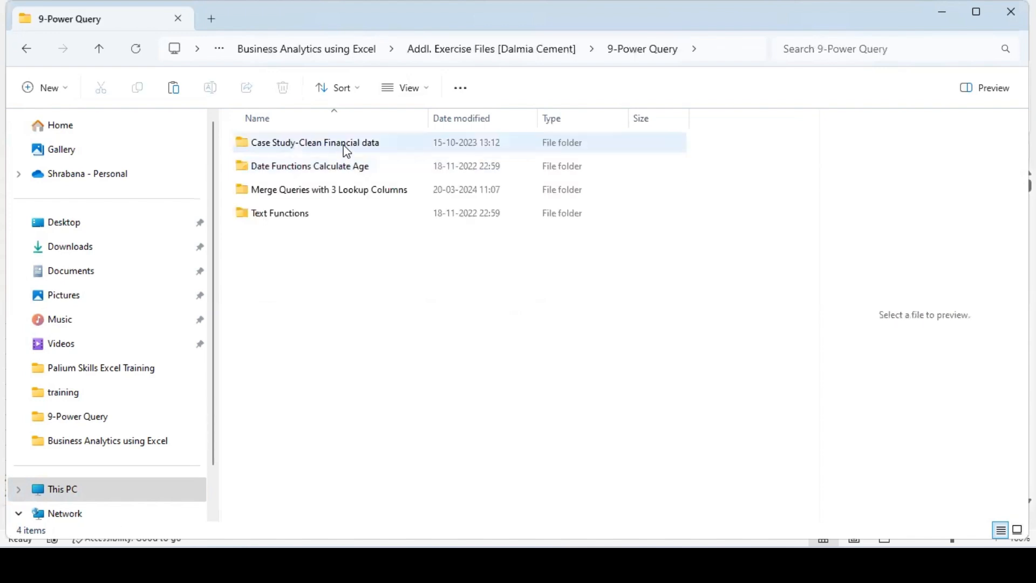
left_click(347, 151)
key("F2")
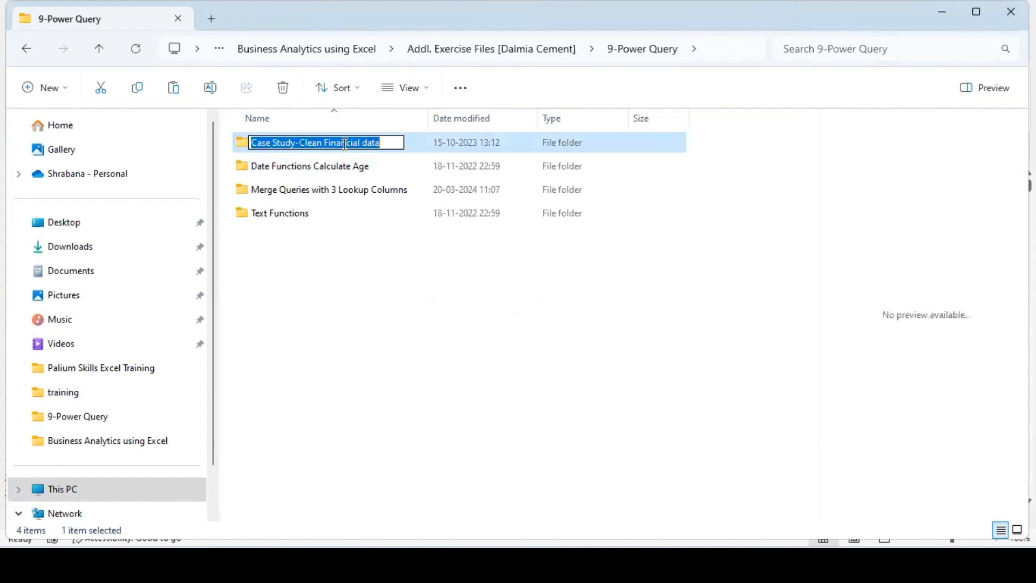
double_click(437, 144)
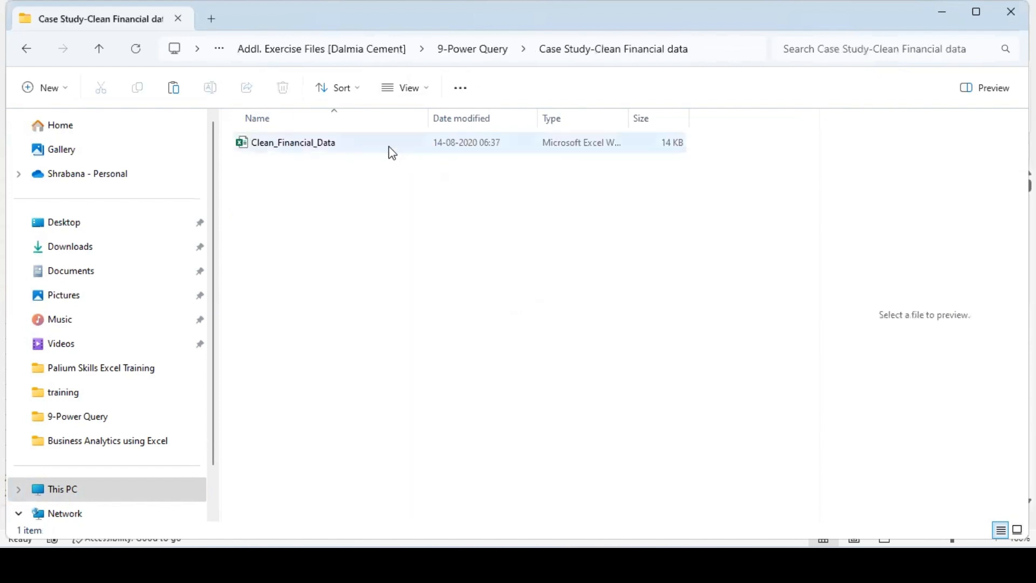
Step: Open the Clean_Financial_Data workbook and auto-fit the widths of columns G and F to their contents
left_click(388, 145)
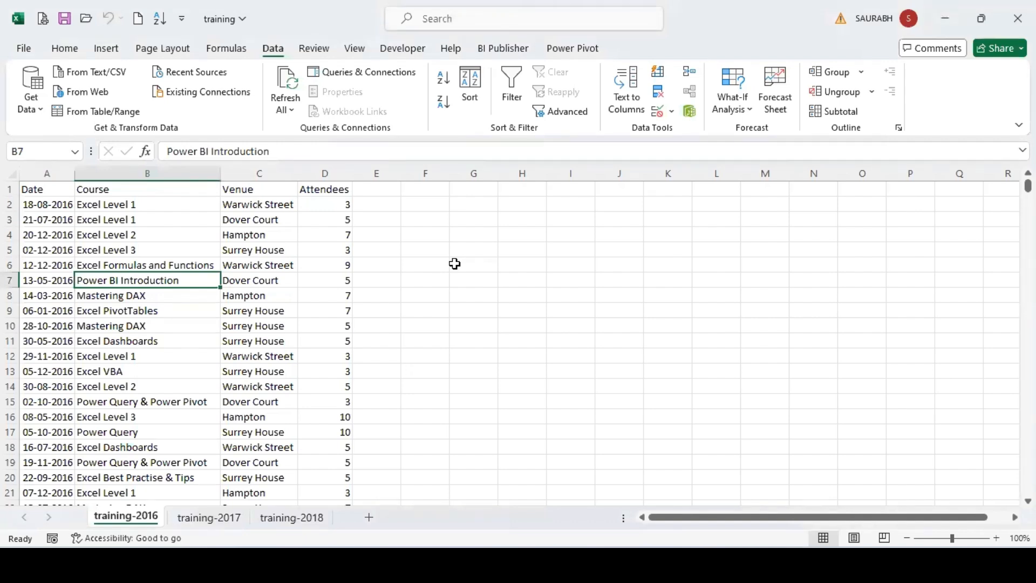
left_click(455, 264)
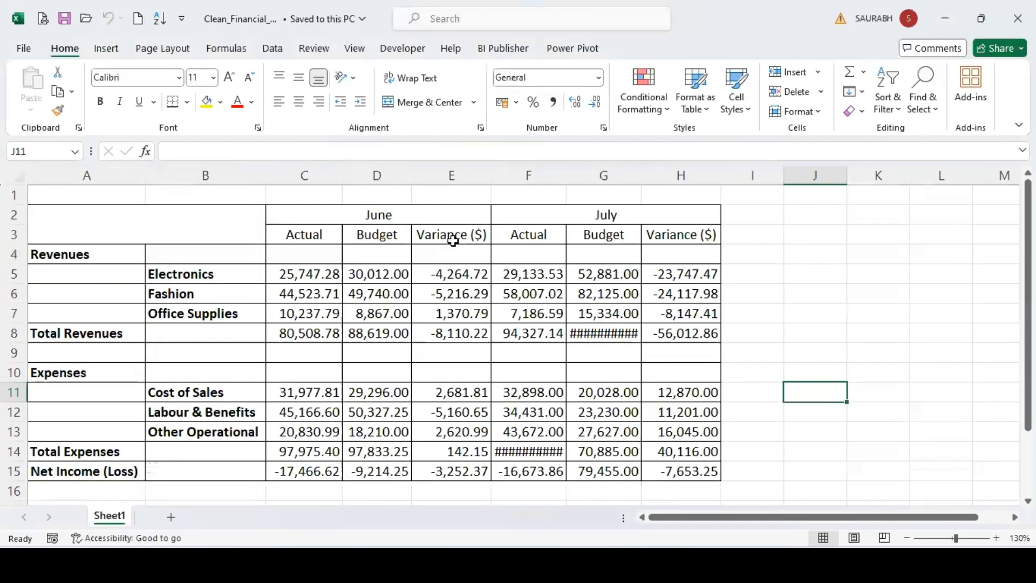
double_click(642, 176)
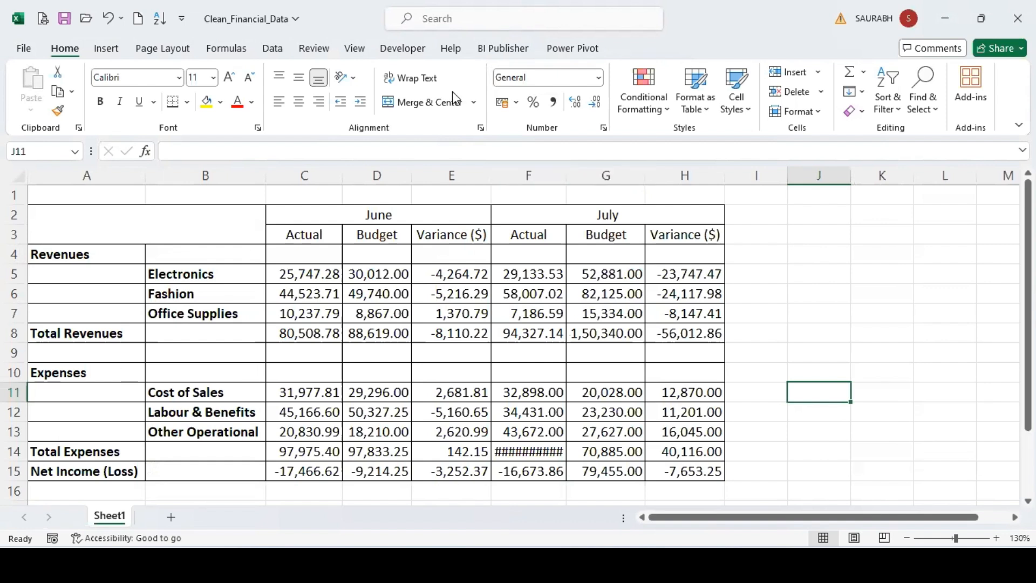
double_click(567, 176)
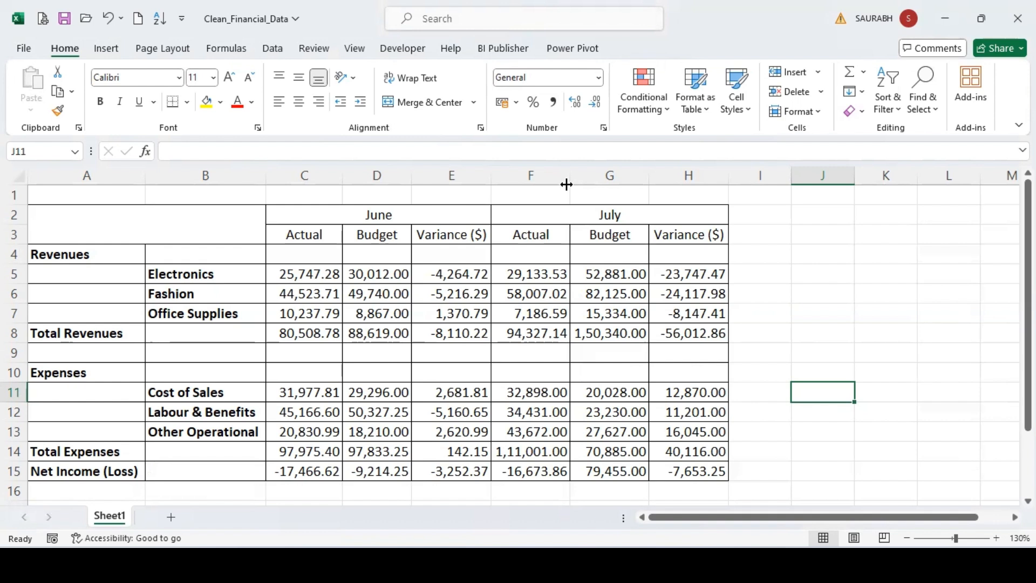
Step: Load the whole June and July financial table, A2:H15, into the Power Query Editor as a table/range
left_click(76, 199)
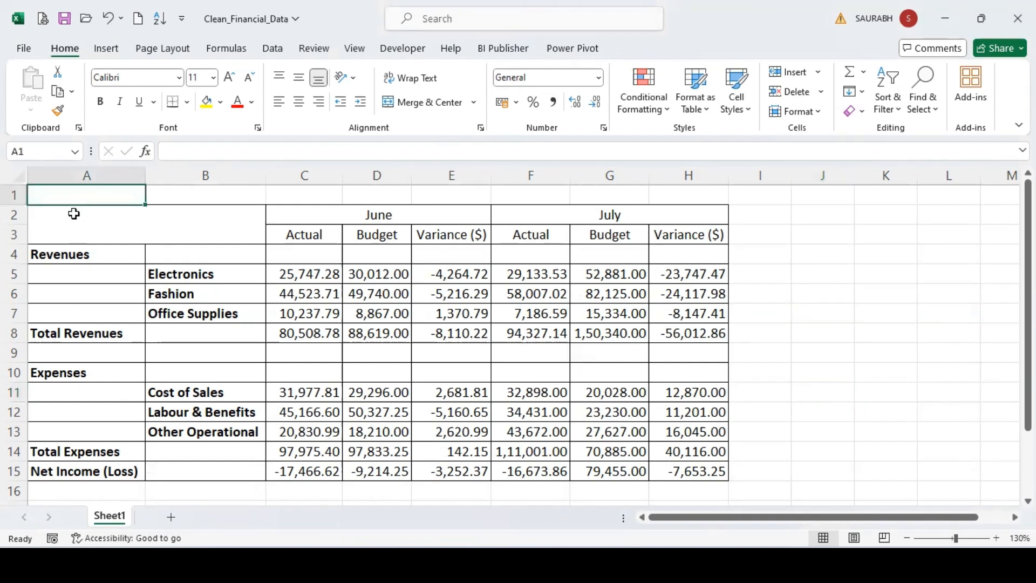
left_click_drag(77, 219, 654, 470)
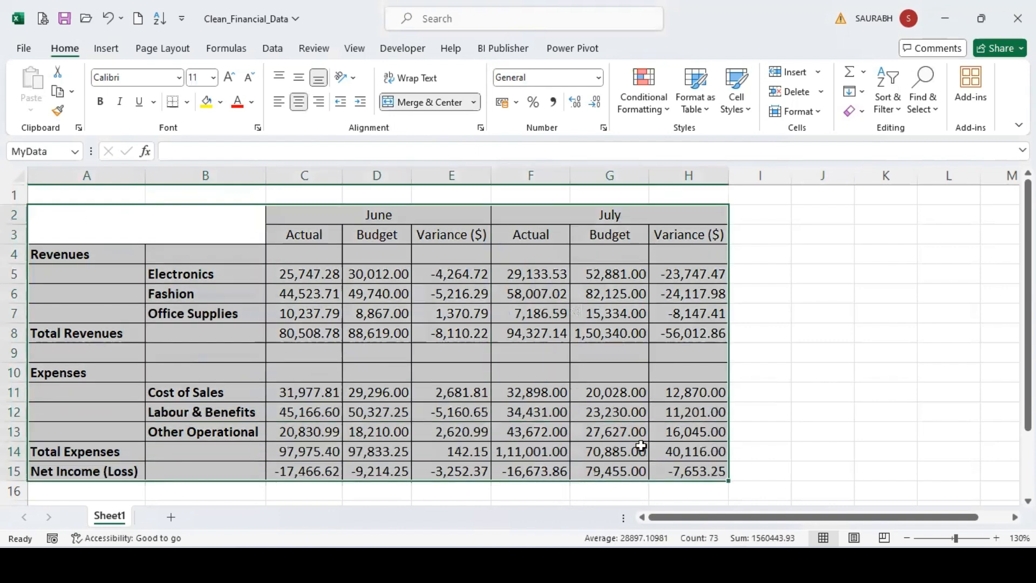
left_click(274, 49)
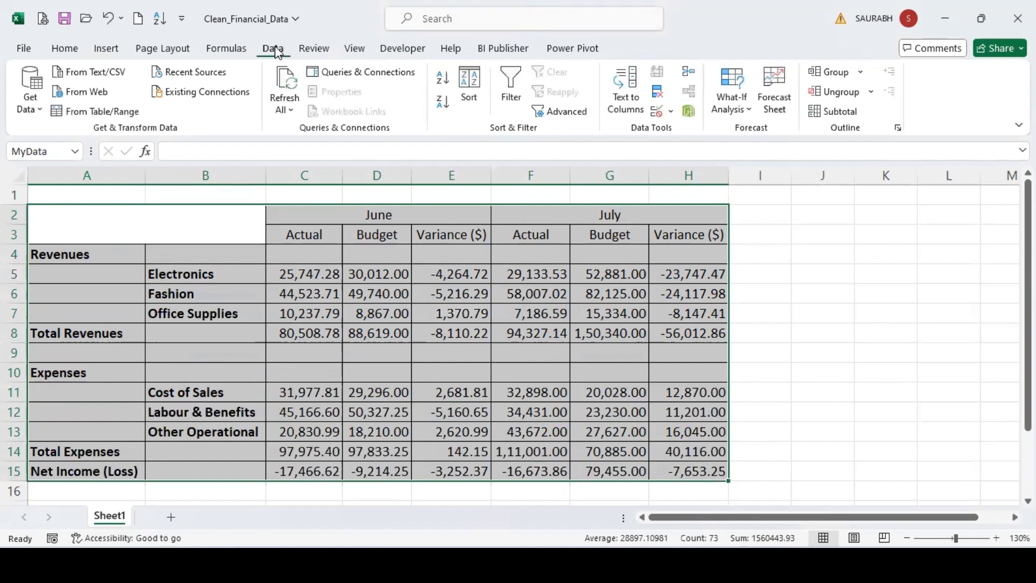
left_click(104, 113)
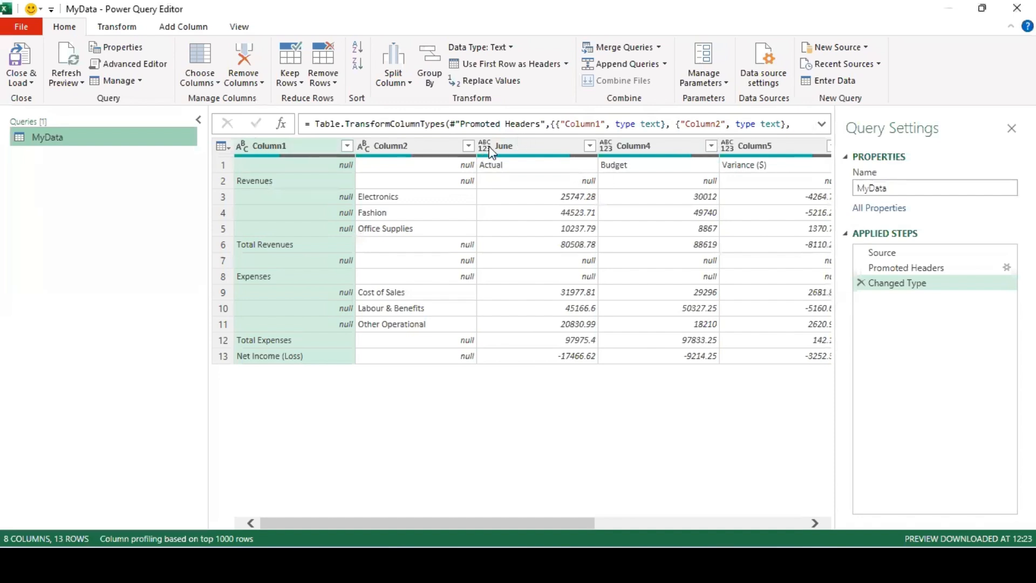
Step: Remove the Changed Type and Promoted Headers steps from the MyData query, keeping only Source
left_click_drag(566, 521, 814, 509)
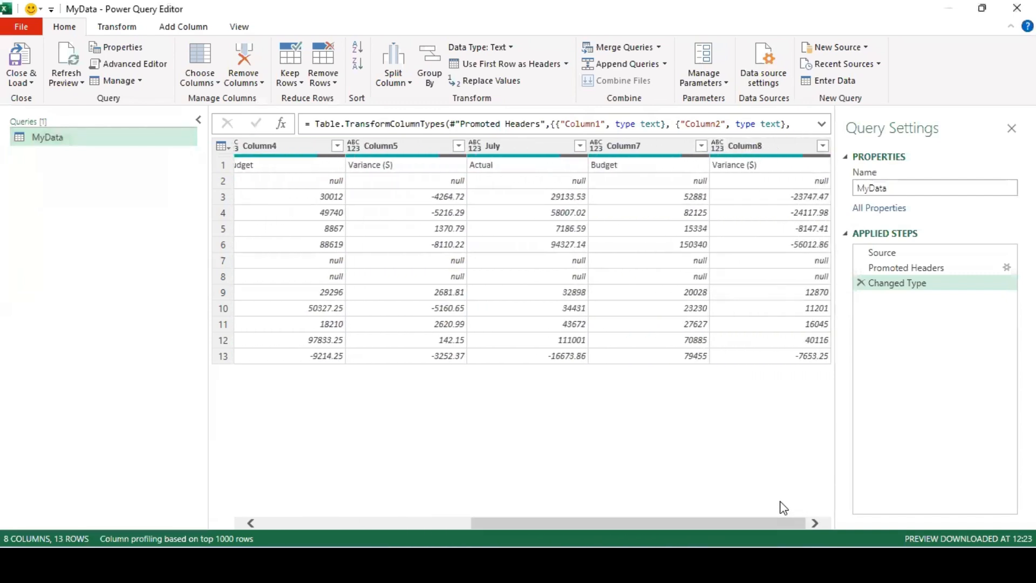
left_click_drag(588, 524, 324, 521)
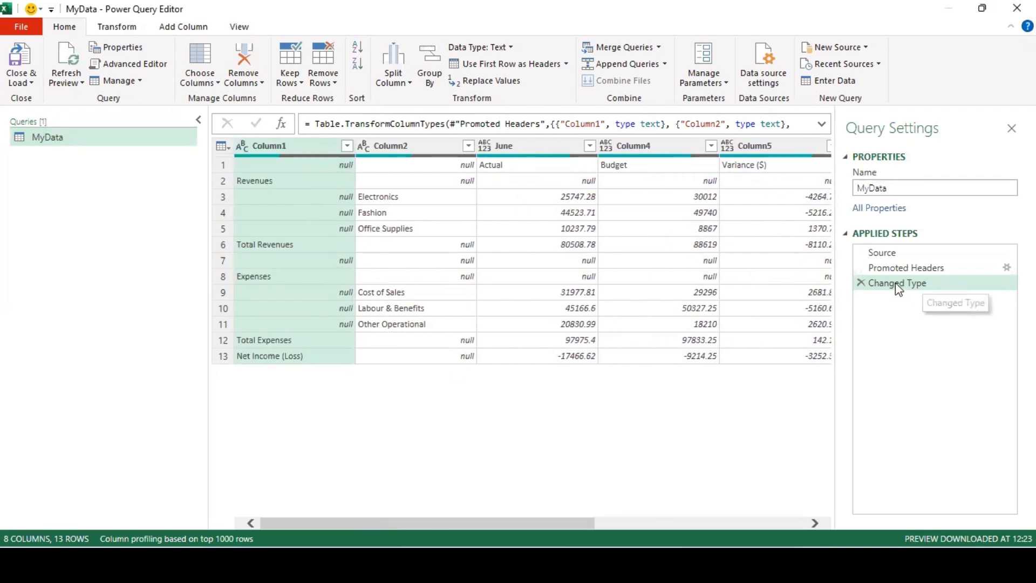
left_click(861, 281)
left_click(864, 267)
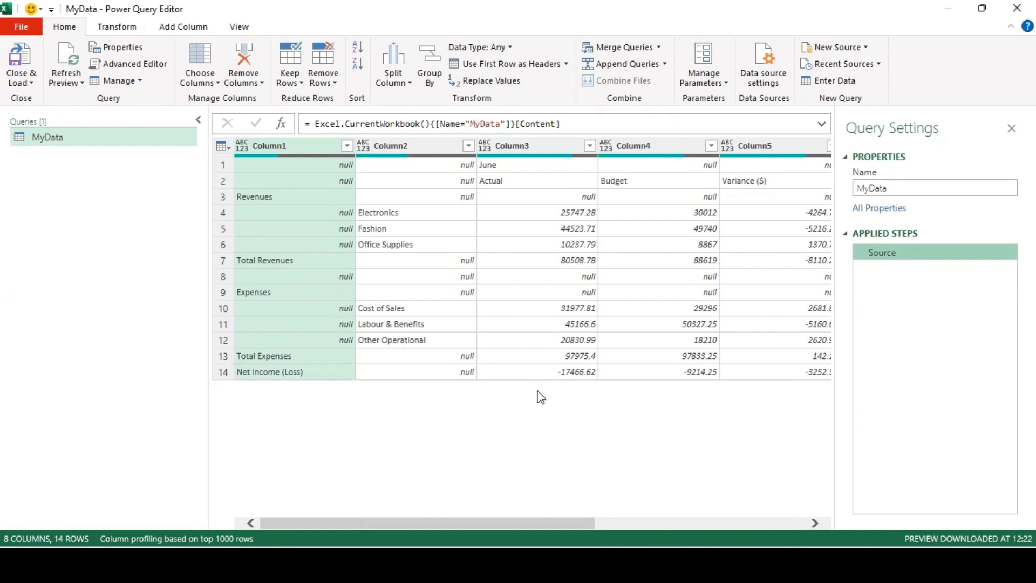
Step: Examine the null cells and the Revenues, Expenses and total labels in Column1 of the MyData query
left_click(284, 216)
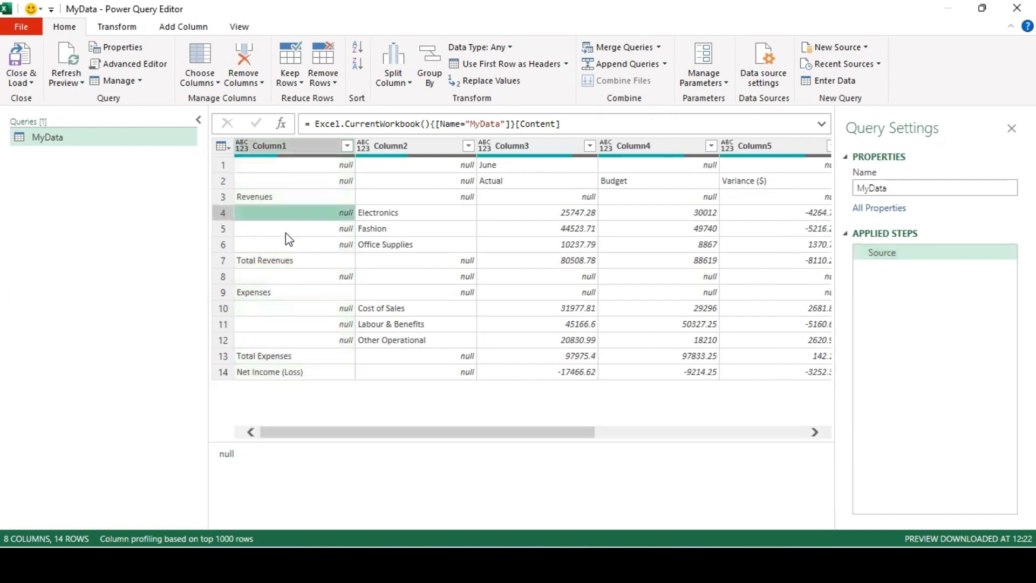
left_click(285, 233)
left_click(286, 246)
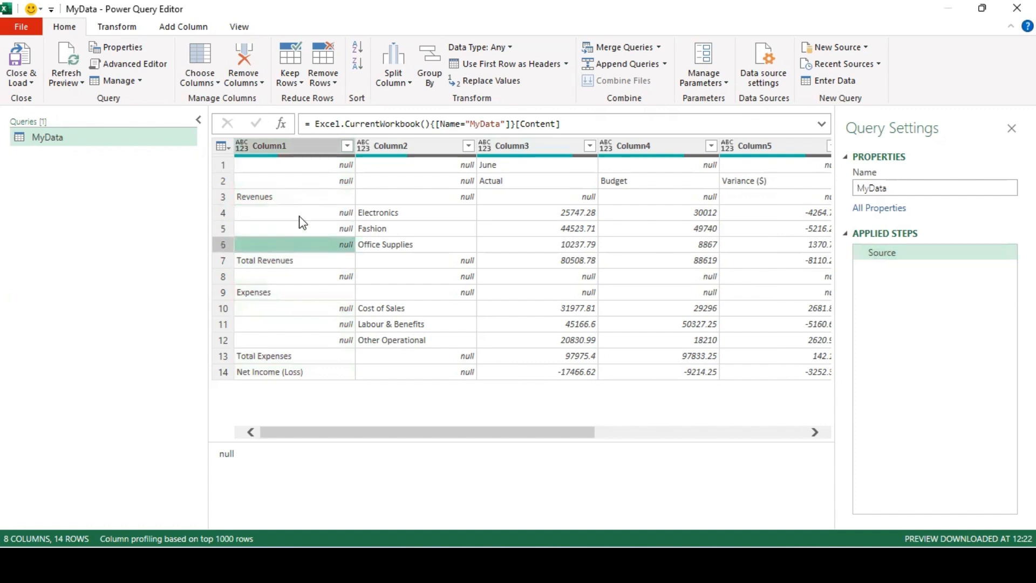
left_click(299, 201)
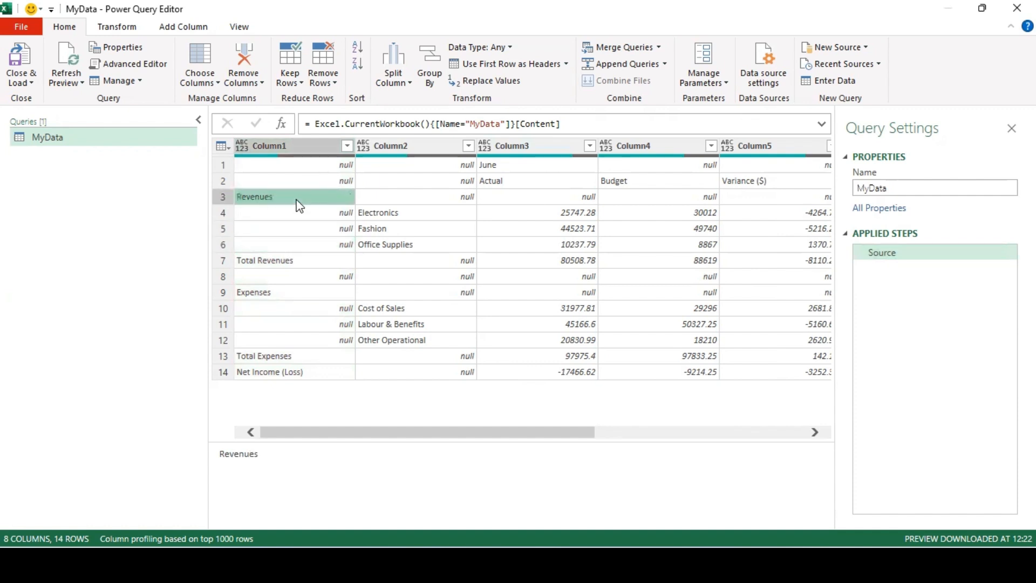
left_click(294, 293)
left_click(302, 265)
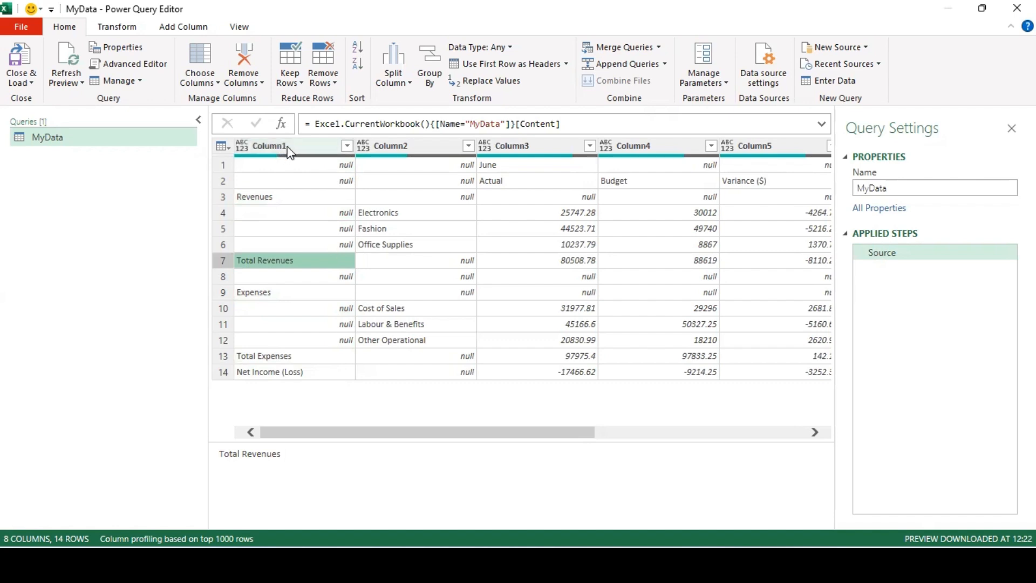
left_click(323, 152)
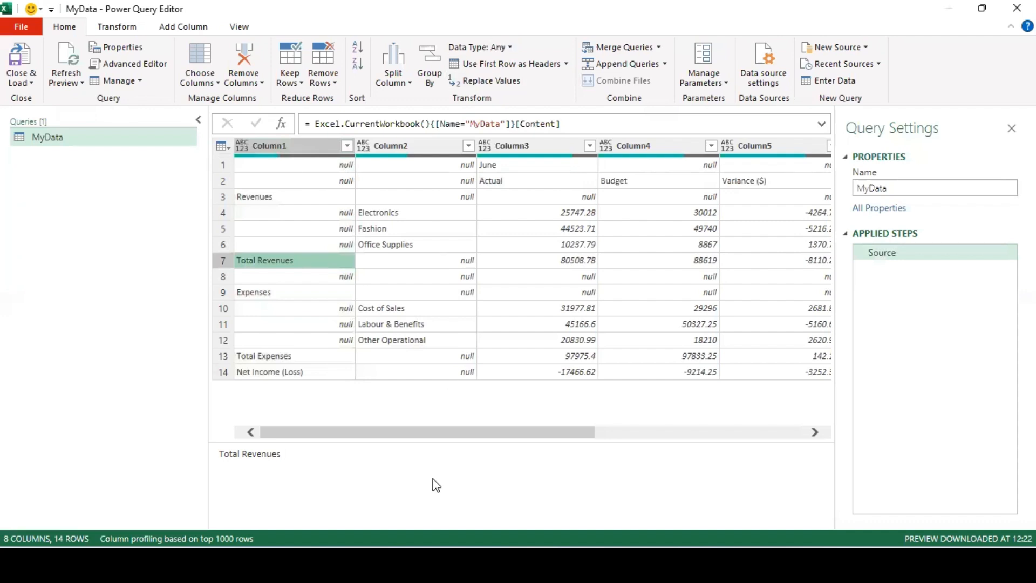
left_click_drag(433, 432, 593, 435)
left_click_drag(429, 425, 284, 428)
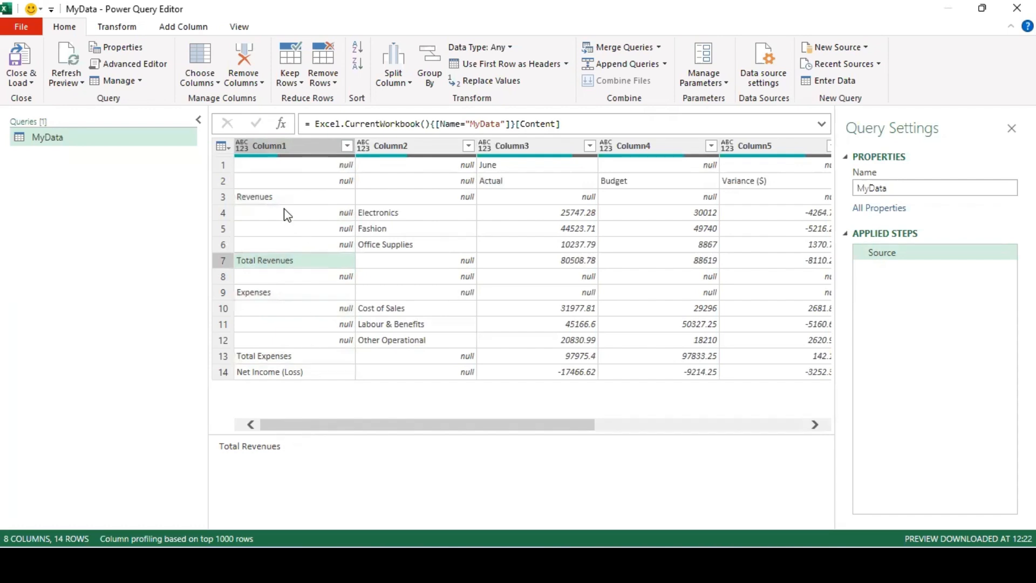
Step: Fill the empty cells of Column1 down with the category labels above them
left_click(290, 152)
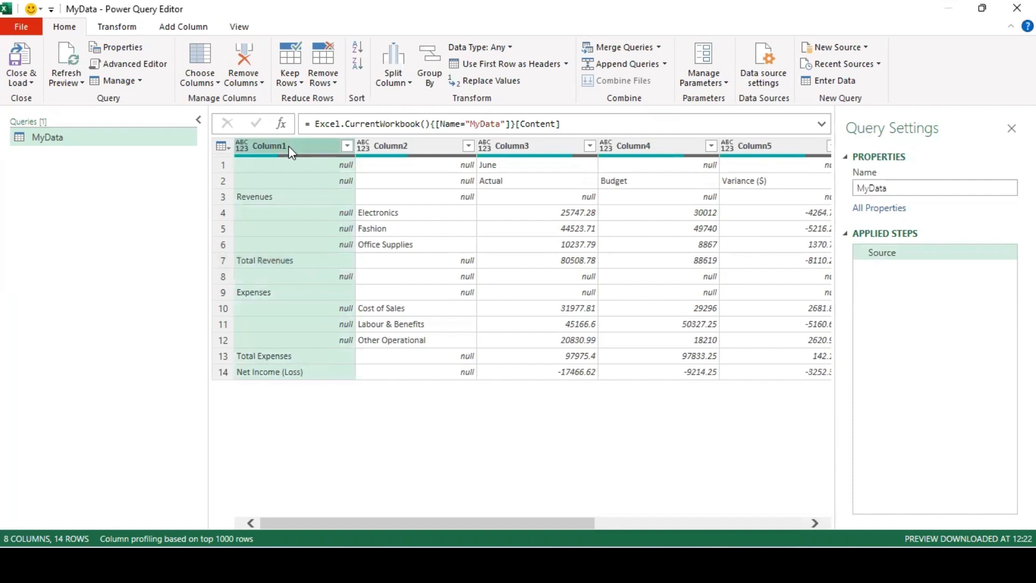
left_click(124, 31)
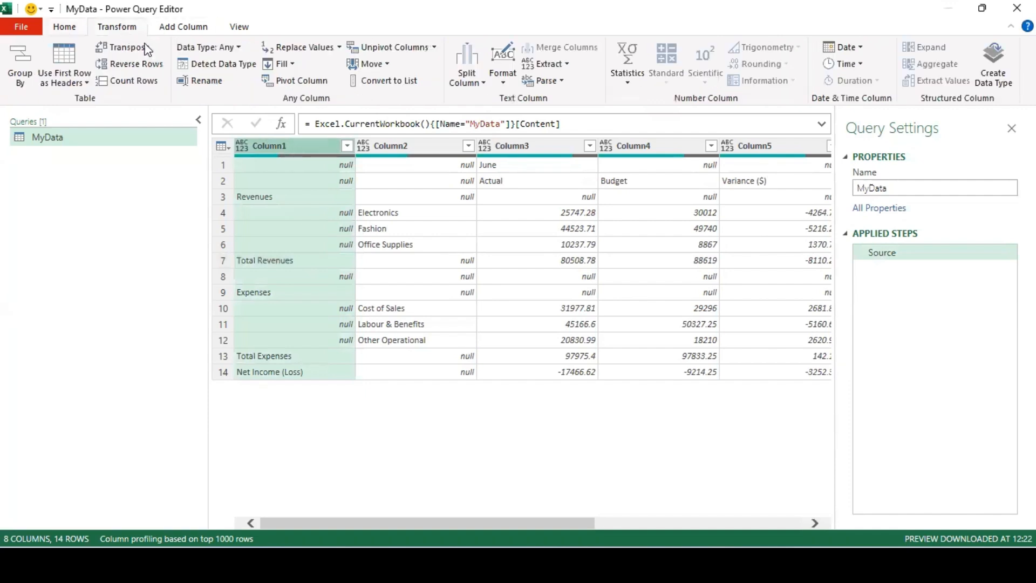
left_click(295, 62)
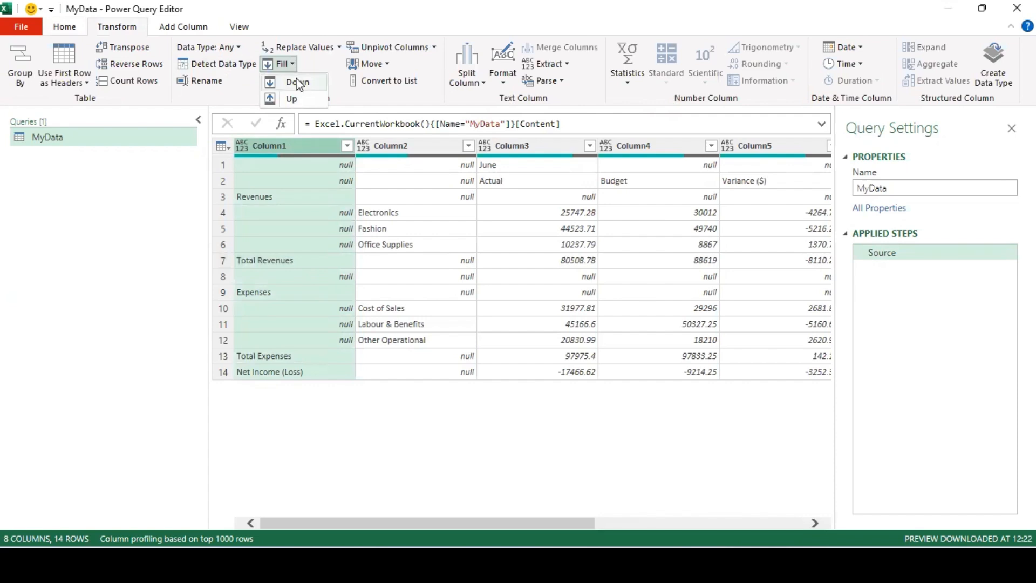
left_click(298, 82)
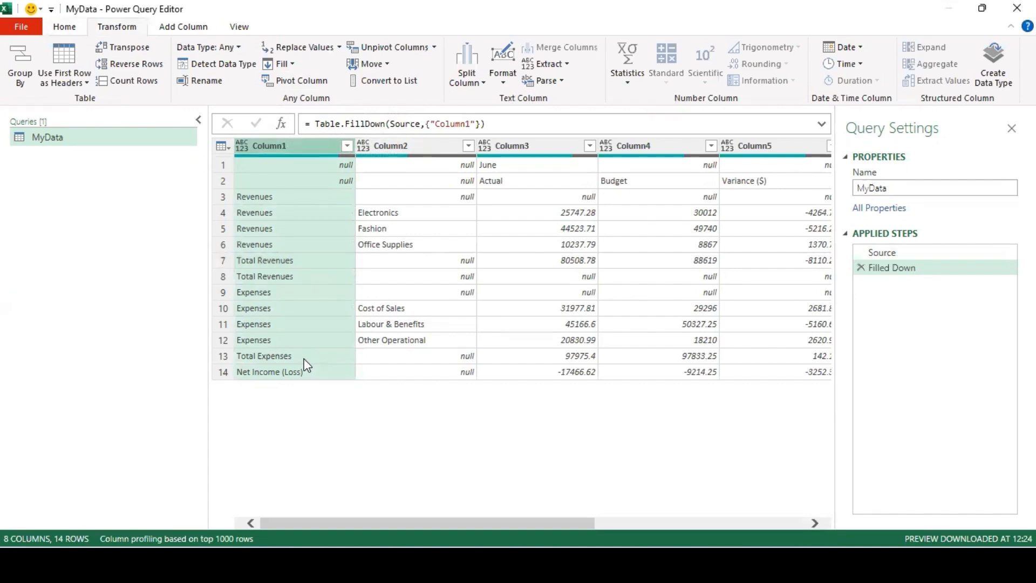
Step: Review the filled category rows in Column1 and the month and measure header rows across the remaining columns
left_click_drag(418, 521, 685, 523)
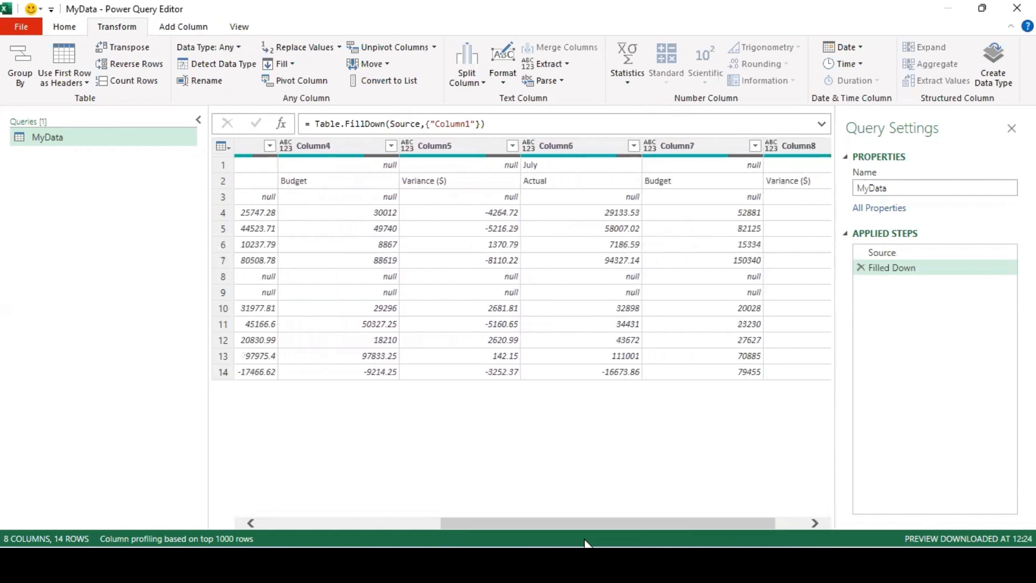
left_click_drag(469, 515, 251, 515)
left_click(291, 276)
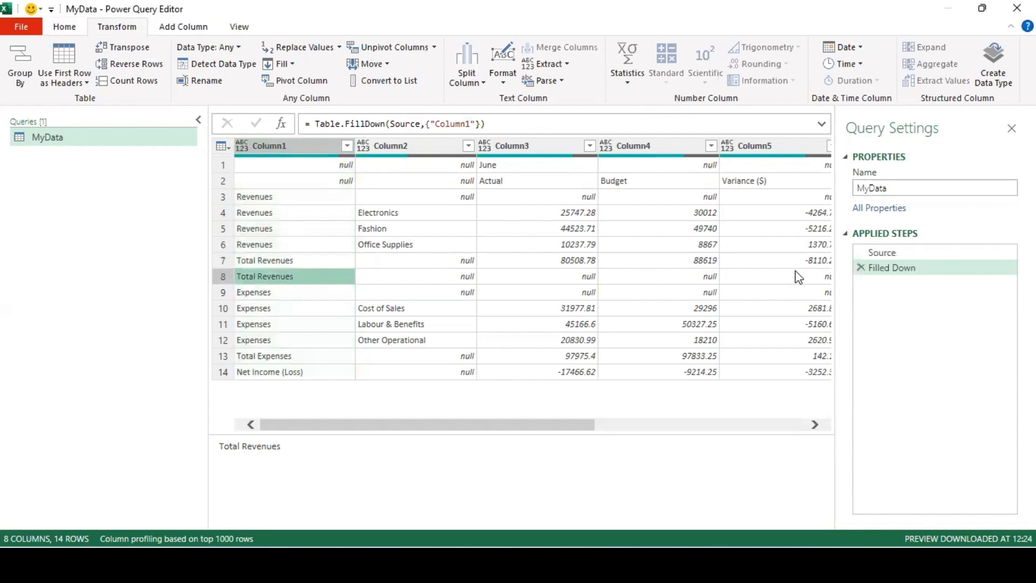
left_click(306, 293)
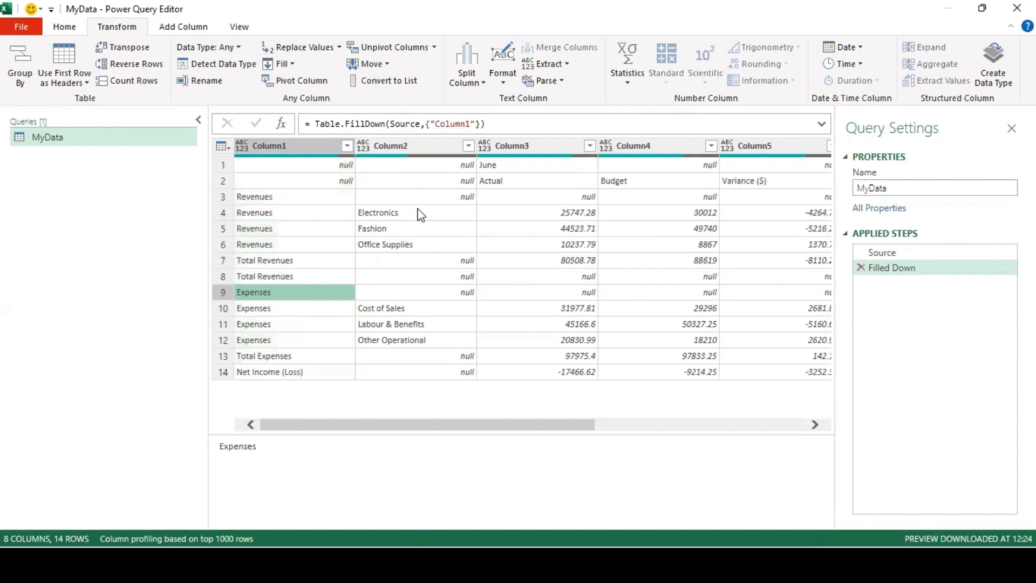
left_click(293, 199)
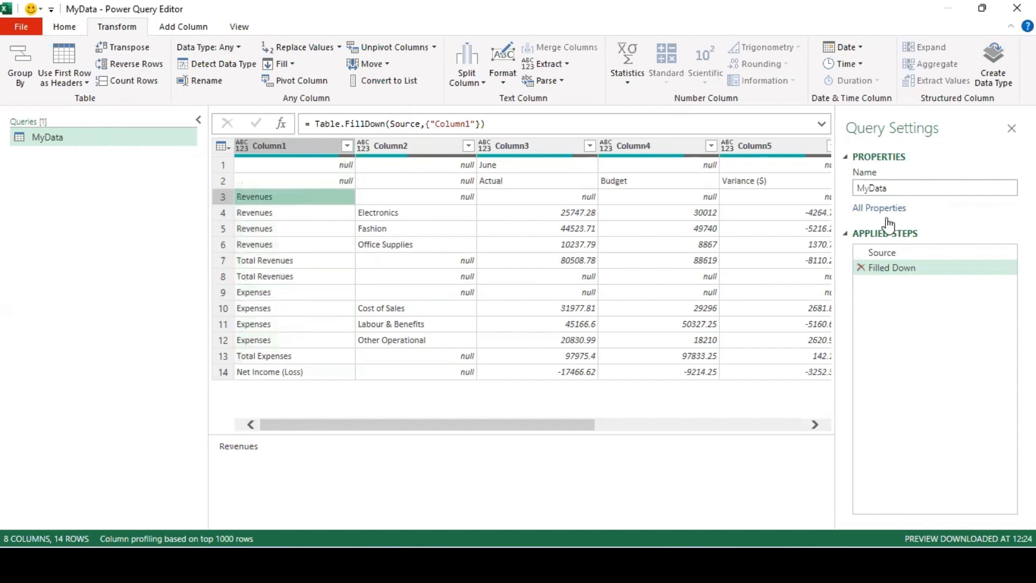
left_click(699, 428)
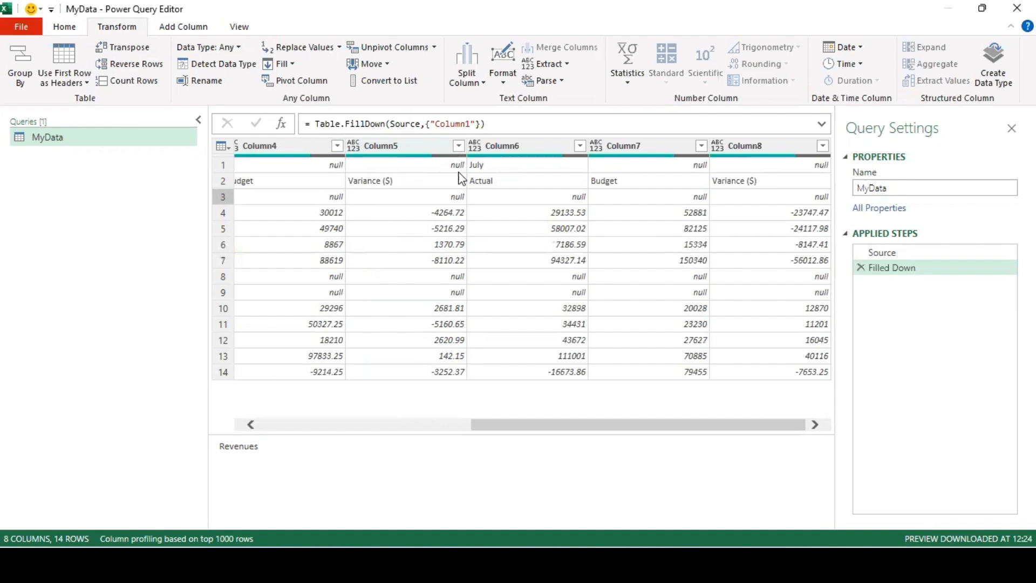
left_click_drag(548, 427, 330, 432)
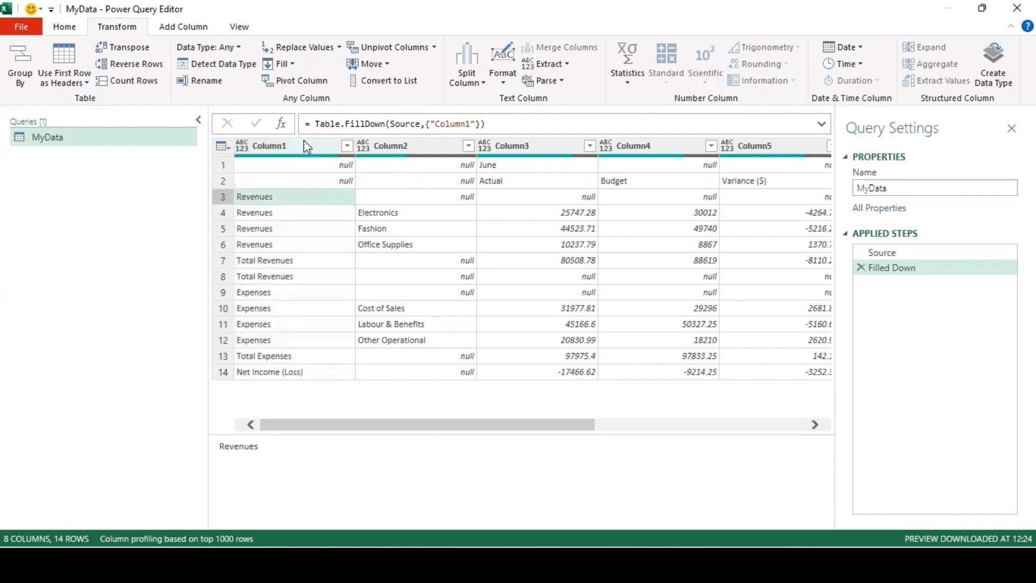
Step: Add a merged column named Account that combines Column1 and Column2 with a Space separator
left_click(322, 146)
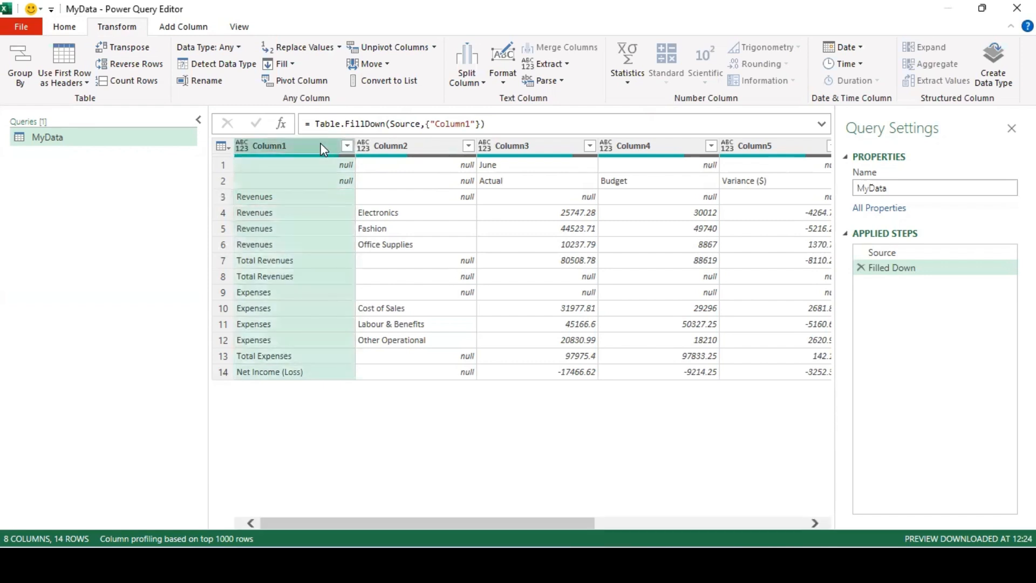
left_click(446, 146, "ctrl")
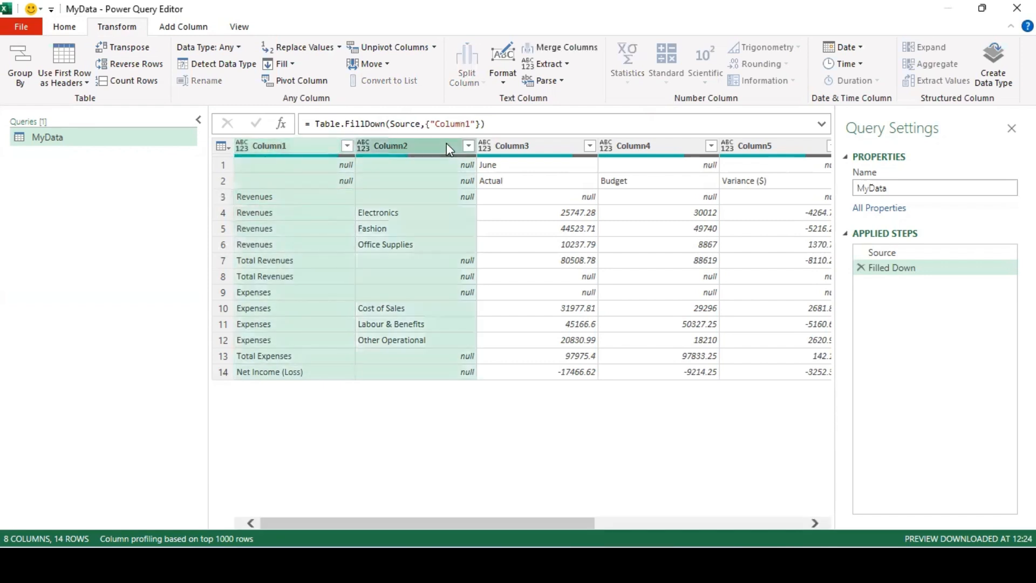
left_click(200, 28)
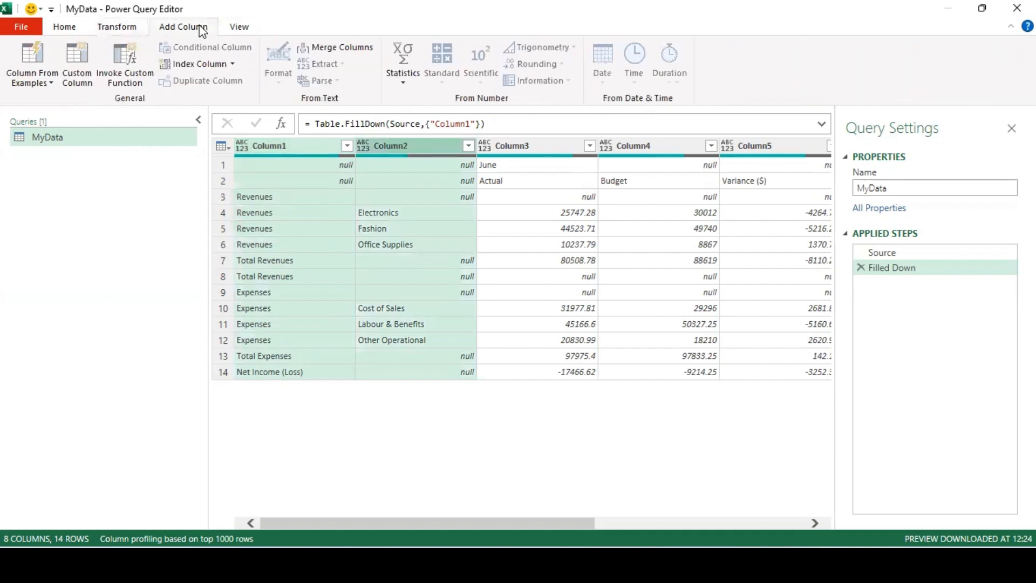
left_click(344, 50)
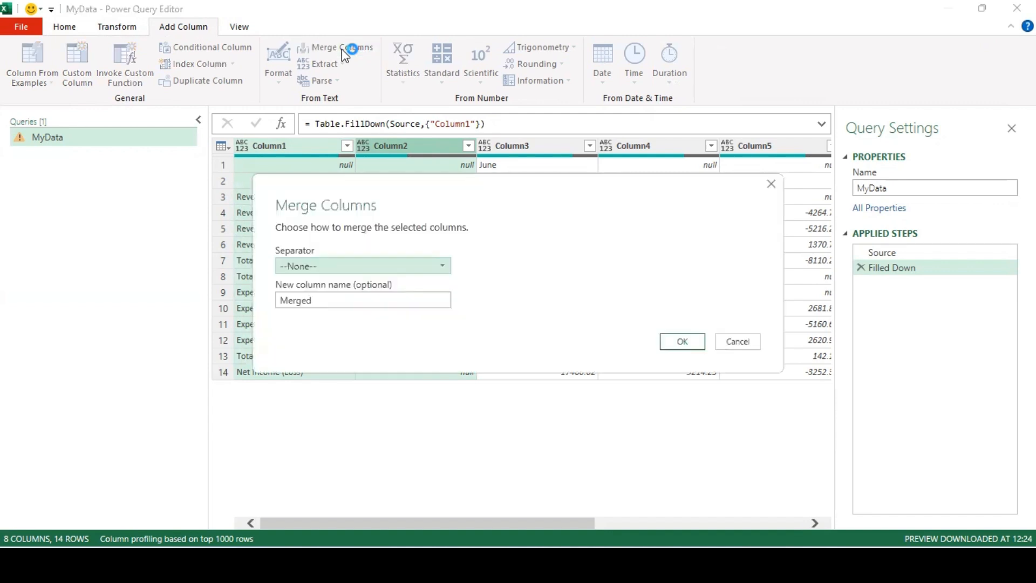
left_click(376, 266)
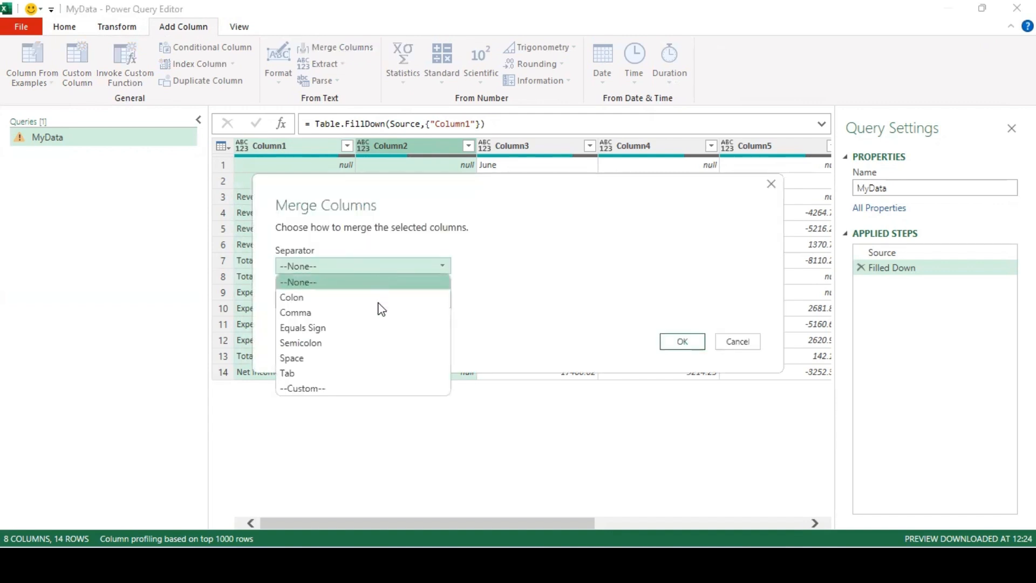
left_click(374, 357)
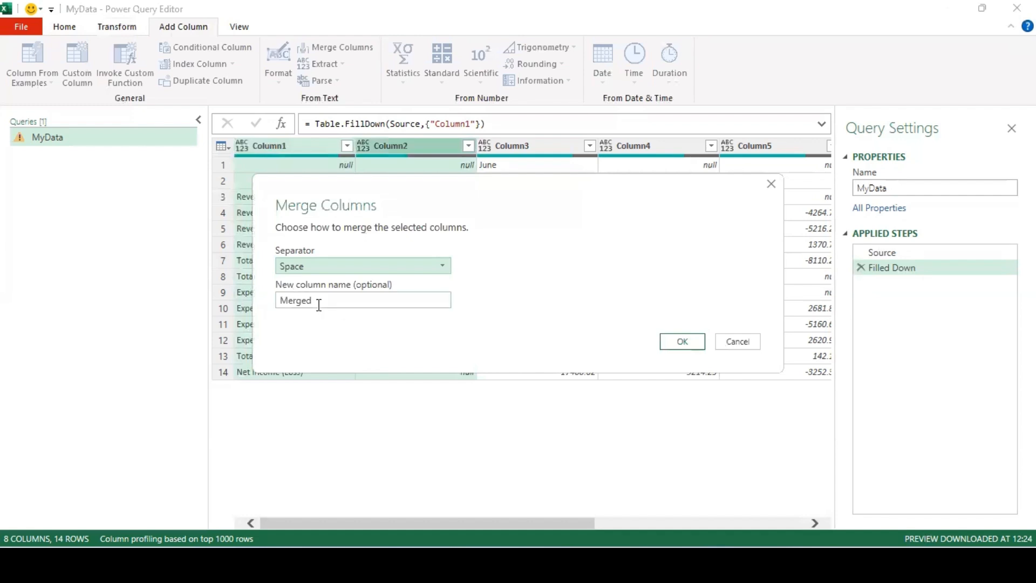
left_click_drag(319, 301, 258, 296)
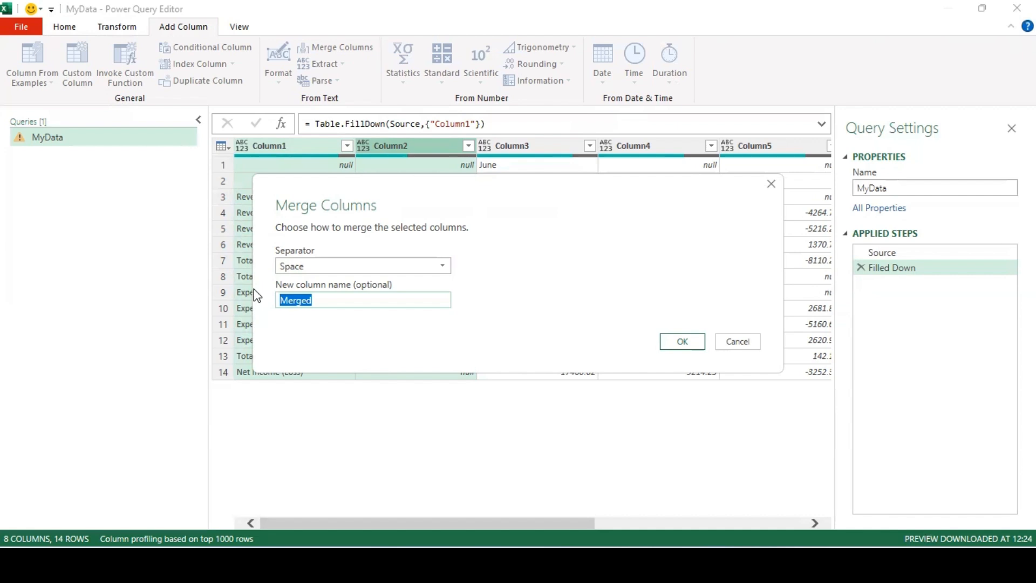
type("Account")
left_click(687, 342)
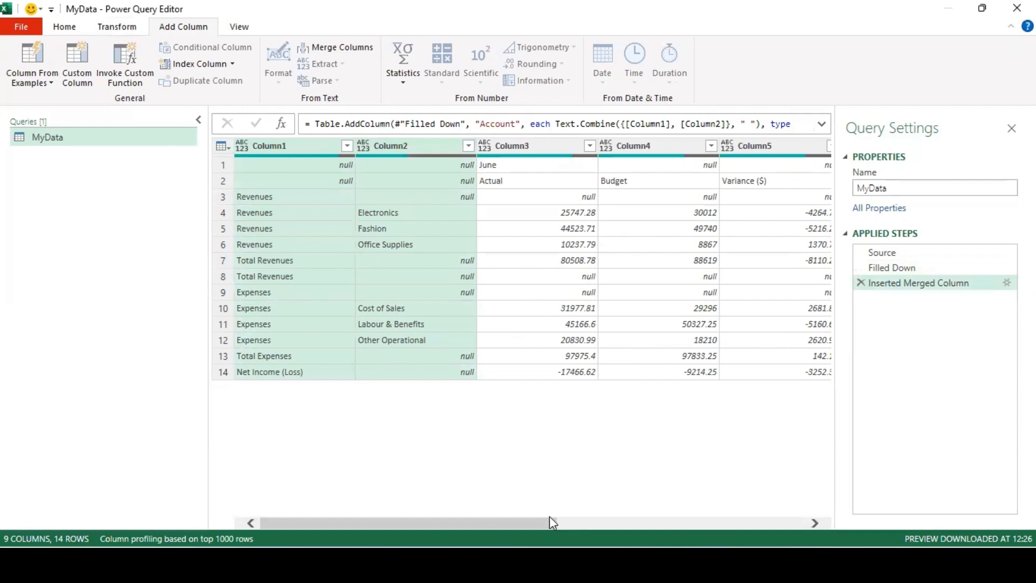
Step: Move the Account column to the front of the table, ahead of Column1
scroll(781, 522, "right", 1)
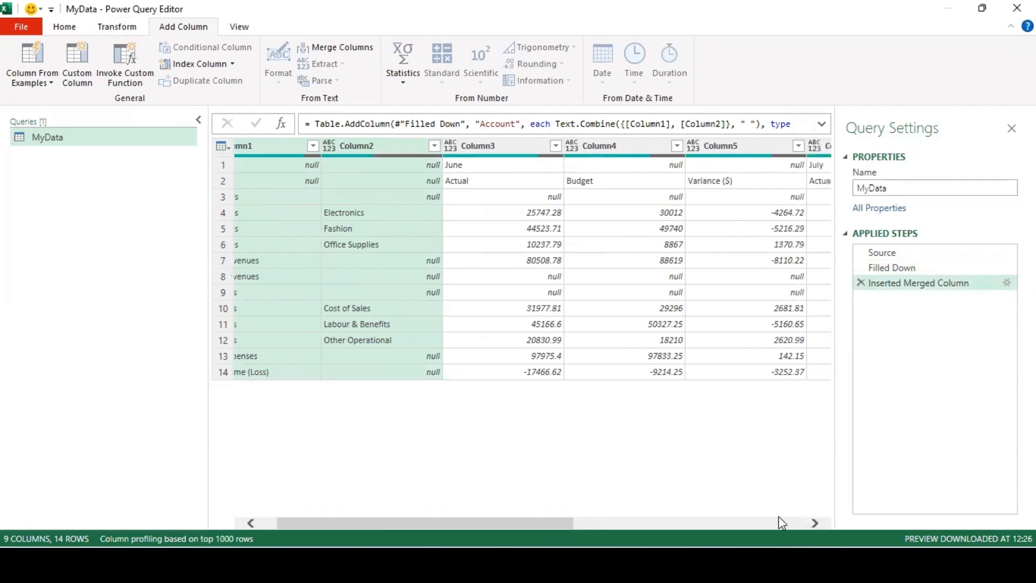
left_click(781, 522)
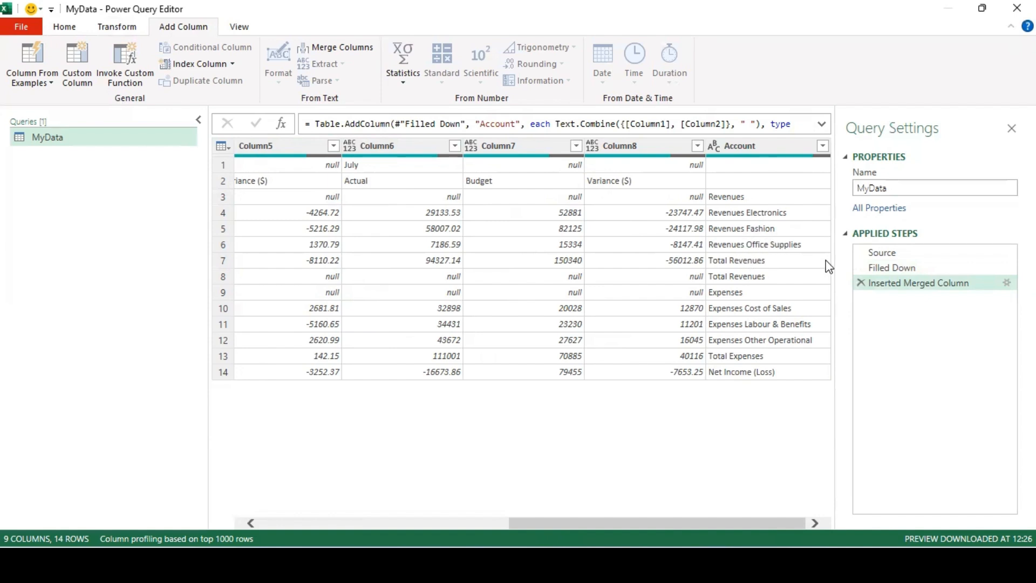
left_click_drag(777, 141, 239, 145)
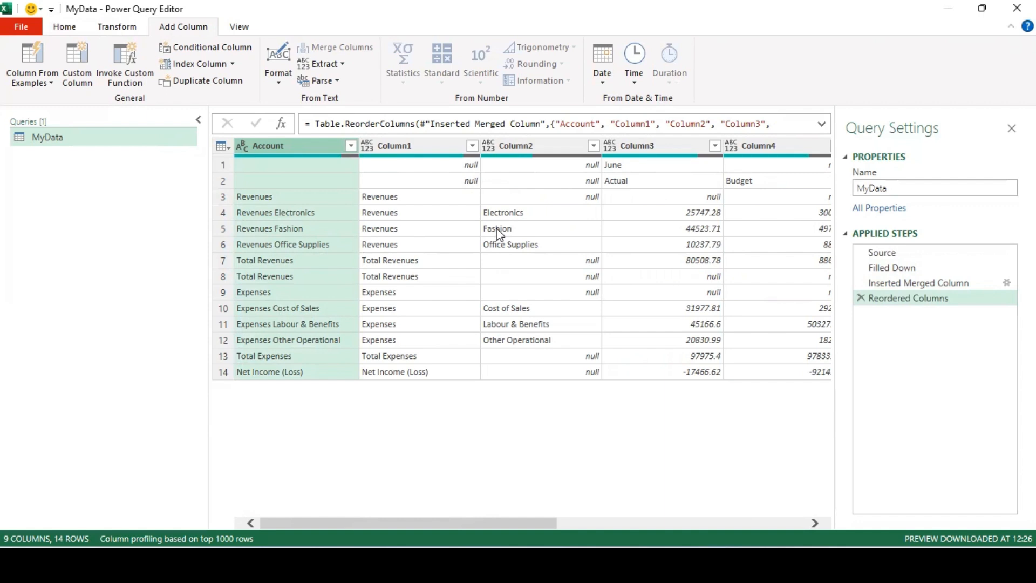
Step: Remove Column1 and Column2 from the query
left_click(414, 146)
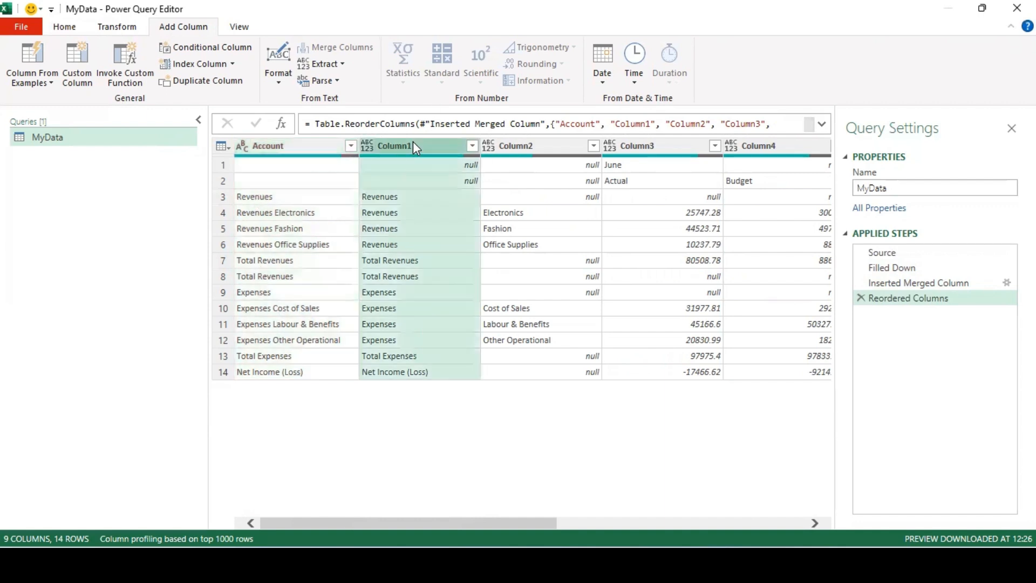
left_click(548, 146, "ctrl")
right_click(548, 146)
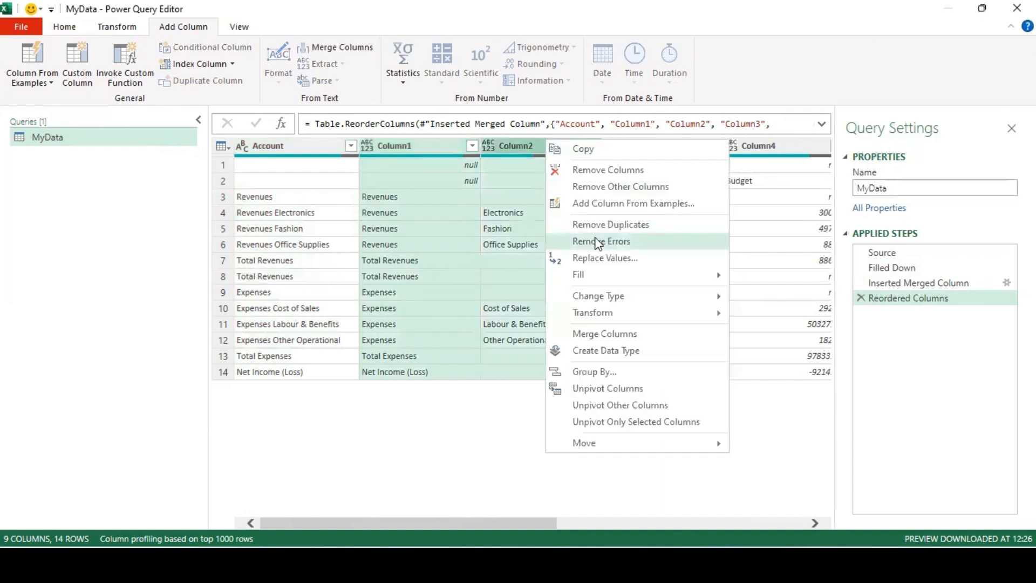
left_click(612, 170)
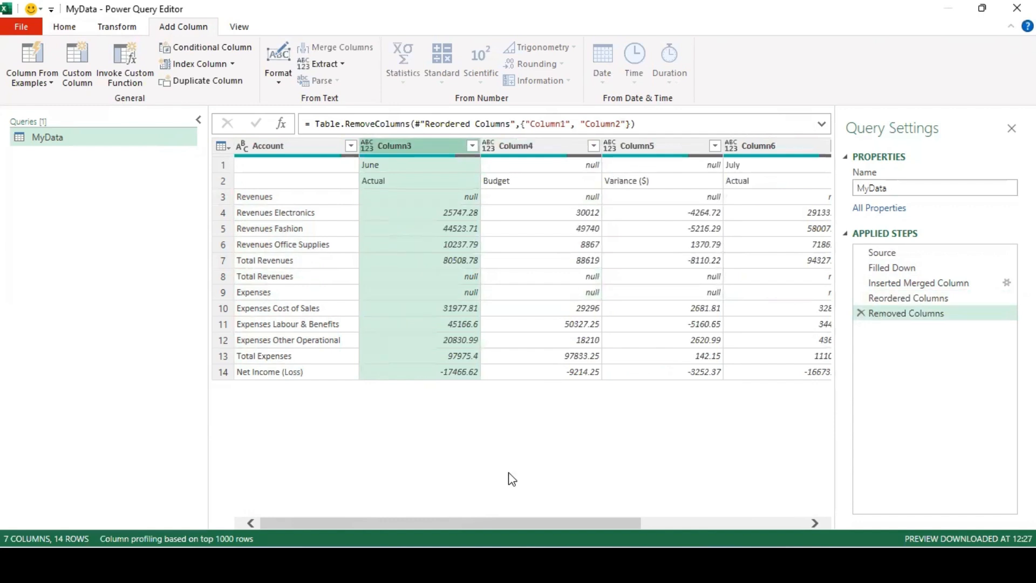
Step: Filter the Account column to exclude Expenses, Revenues, Total Expenses, Total Revenues and Net Income (Loss), keeping the blank rows
left_click_drag(527, 527, 428, 532)
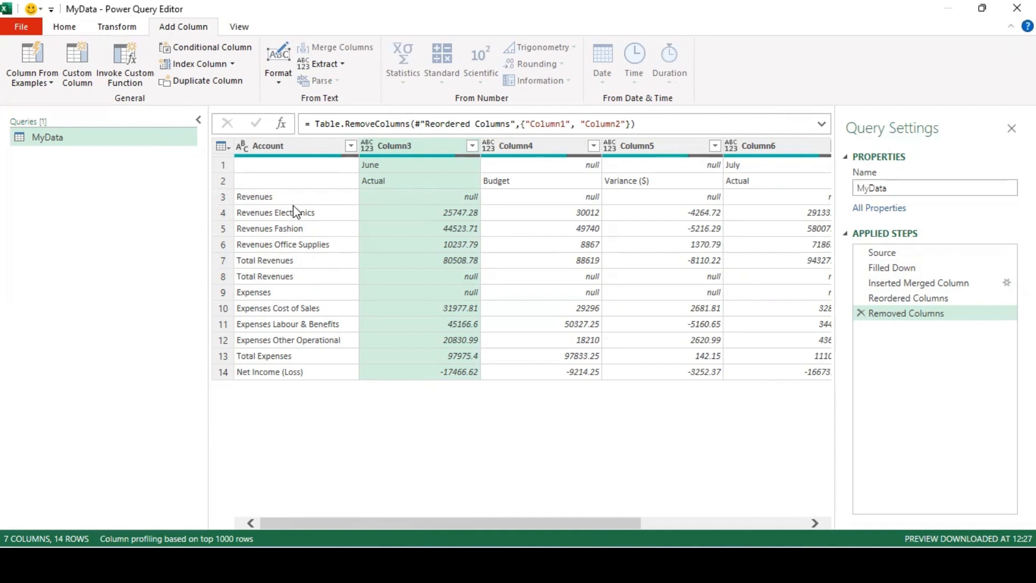
left_click(351, 146)
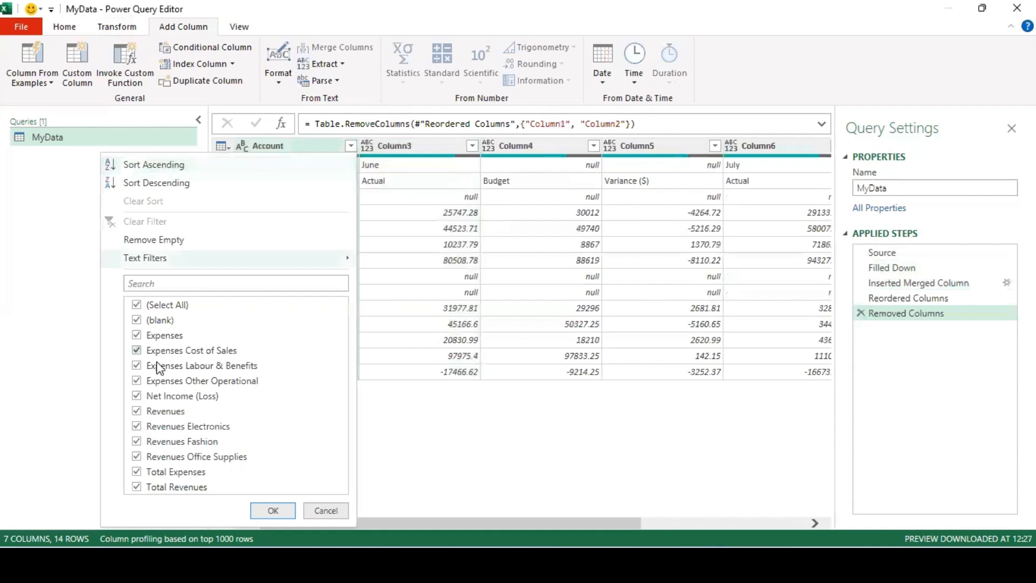
left_click(141, 415)
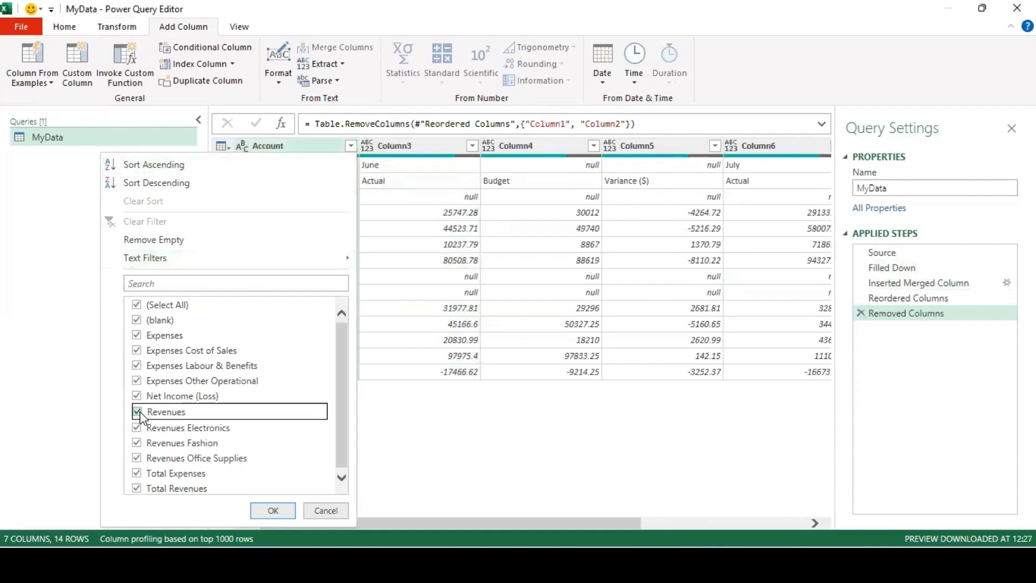
left_click(138, 412)
left_click(138, 337)
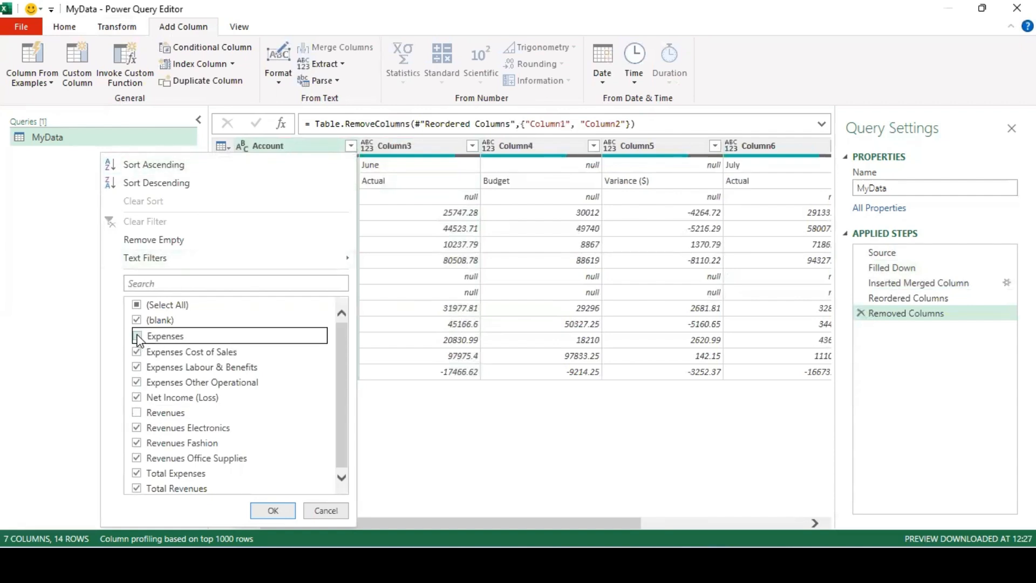
left_click(340, 454)
left_click(137, 471)
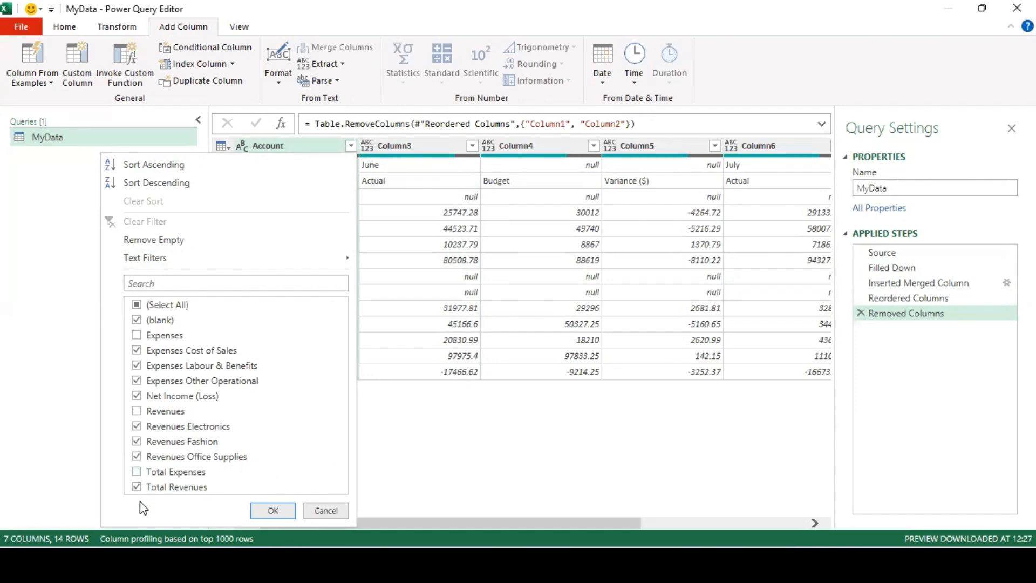
left_click(138, 487)
left_click(137, 396)
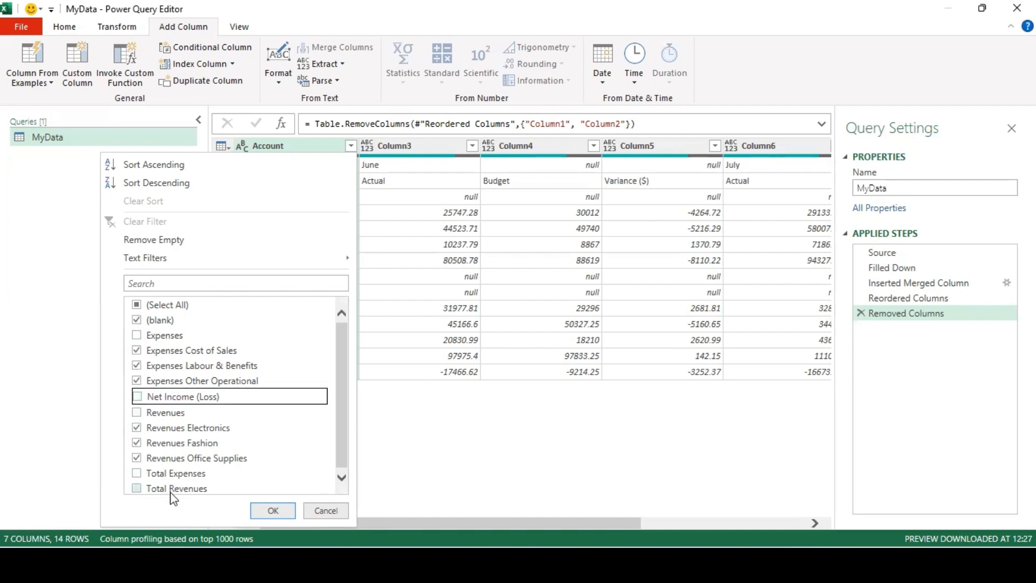
left_click(270, 510)
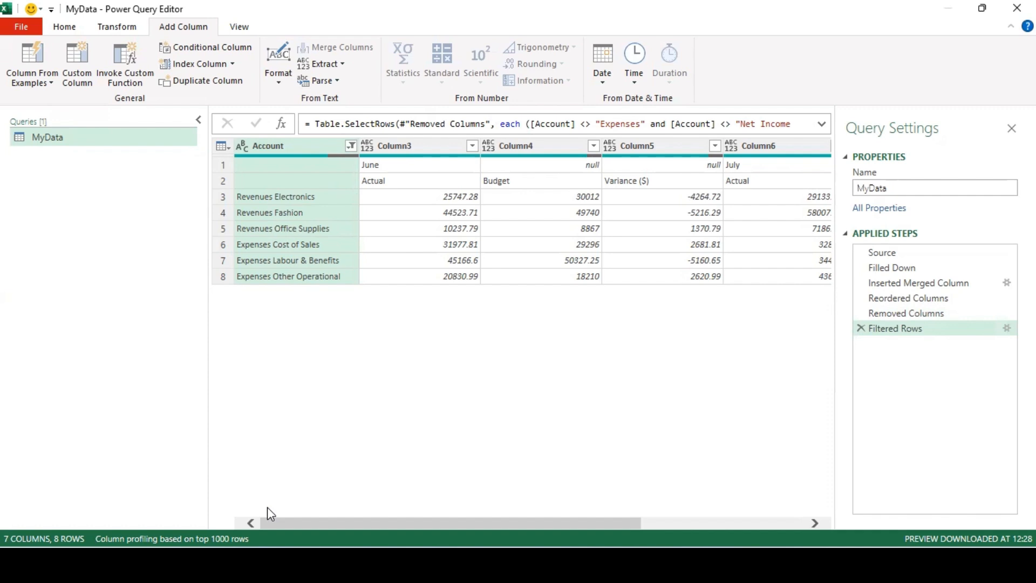
Step: Transpose the filtered table so that its rows become columns
left_click(760, 523)
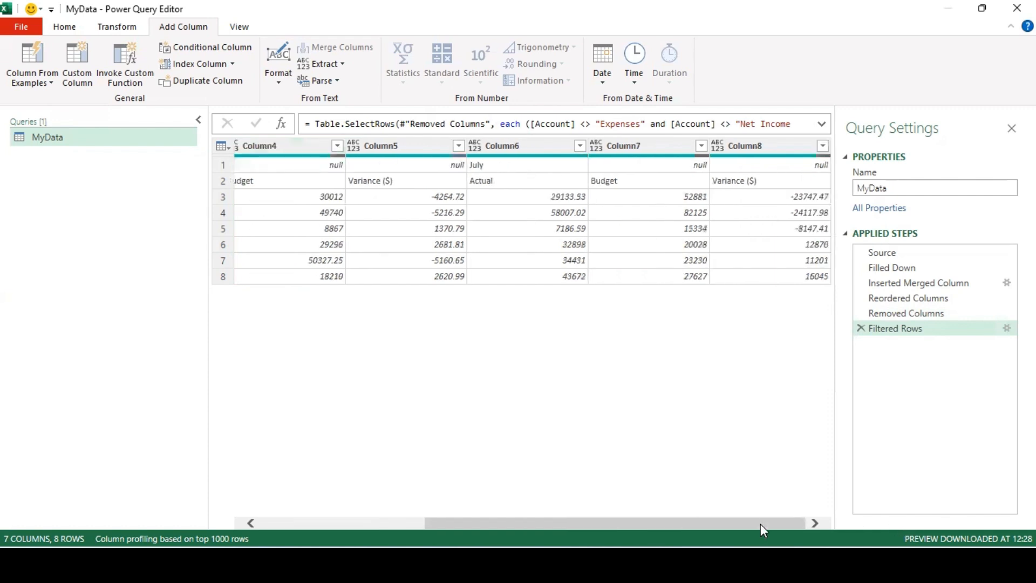
left_click_drag(759, 523, 372, 527)
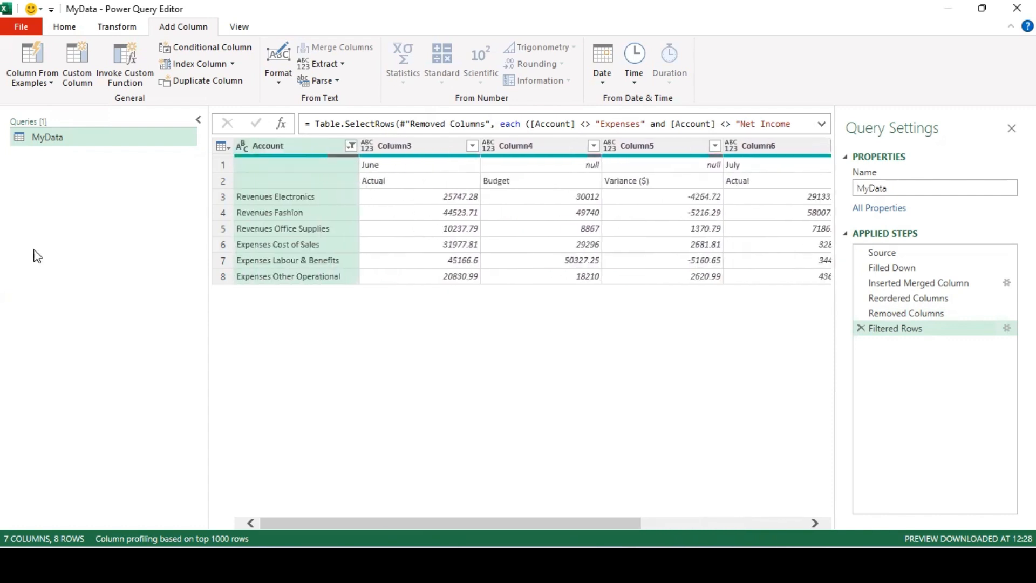
left_click(262, 184)
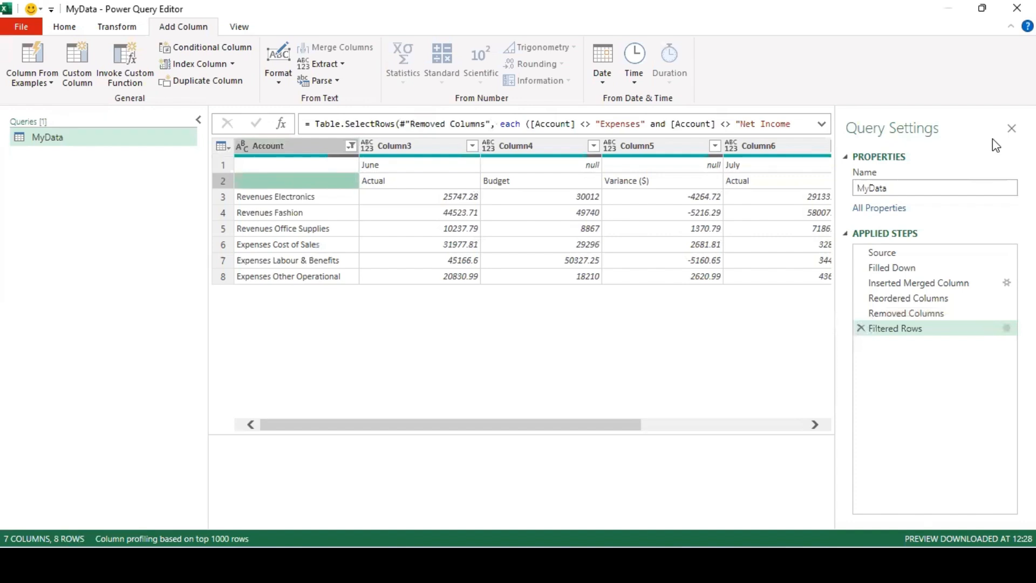
left_click(114, 27)
left_click(205, 30)
left_click(115, 28)
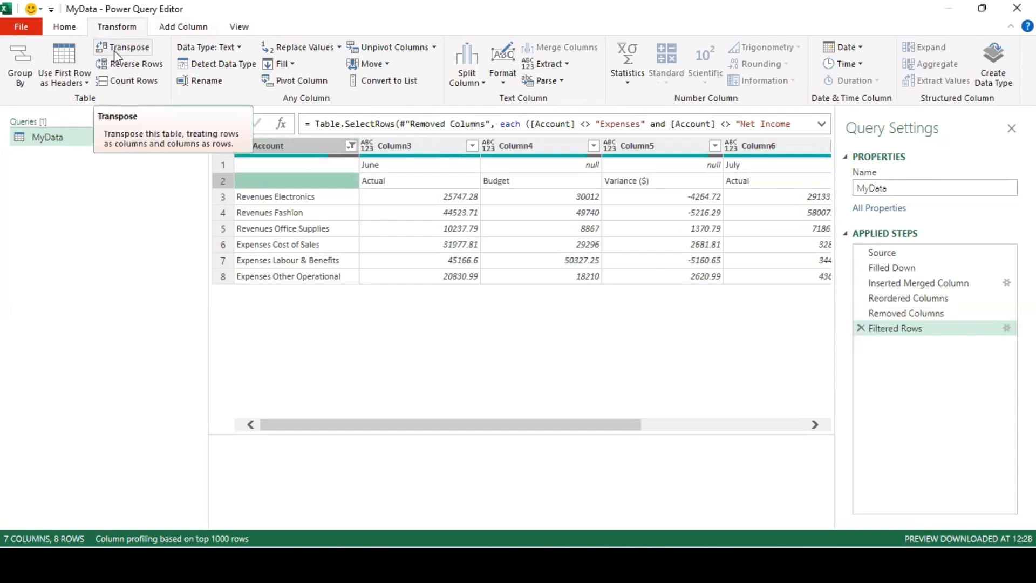
left_click(115, 50)
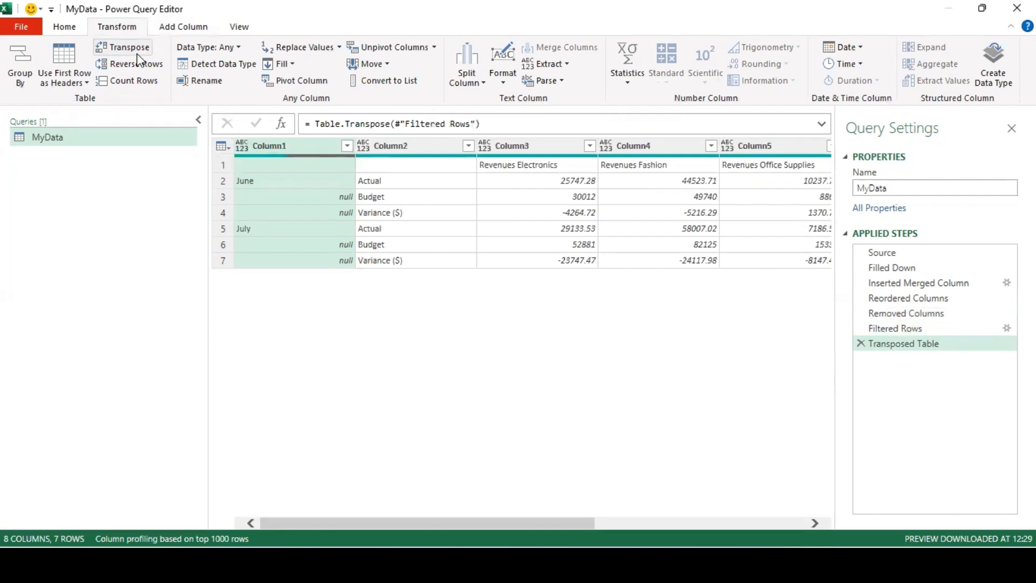
Step: Fill the empty cells of Column1 down with the June and July labels above them
right_click(307, 145)
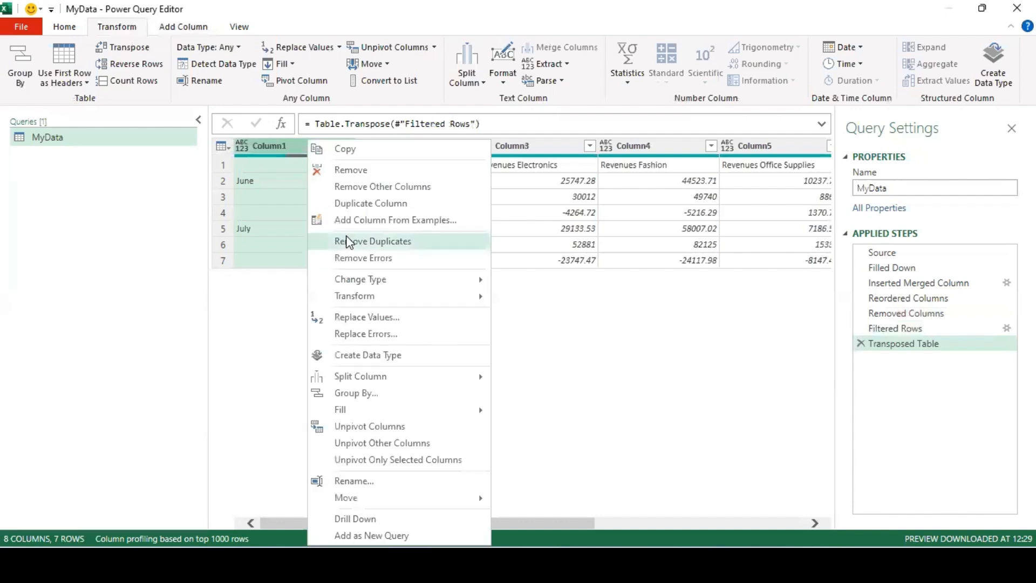
mouse_move(356, 415)
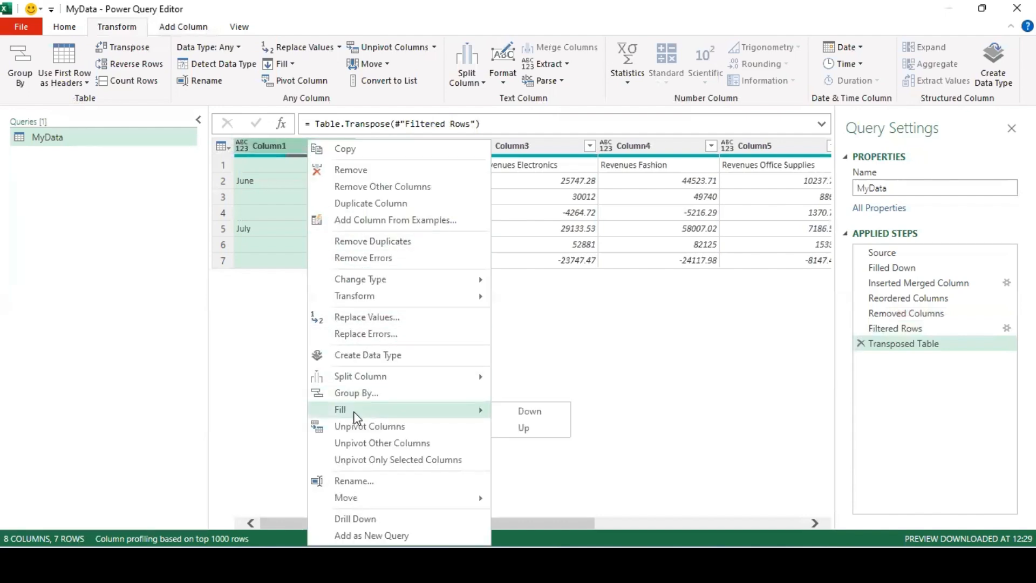
left_click(518, 412)
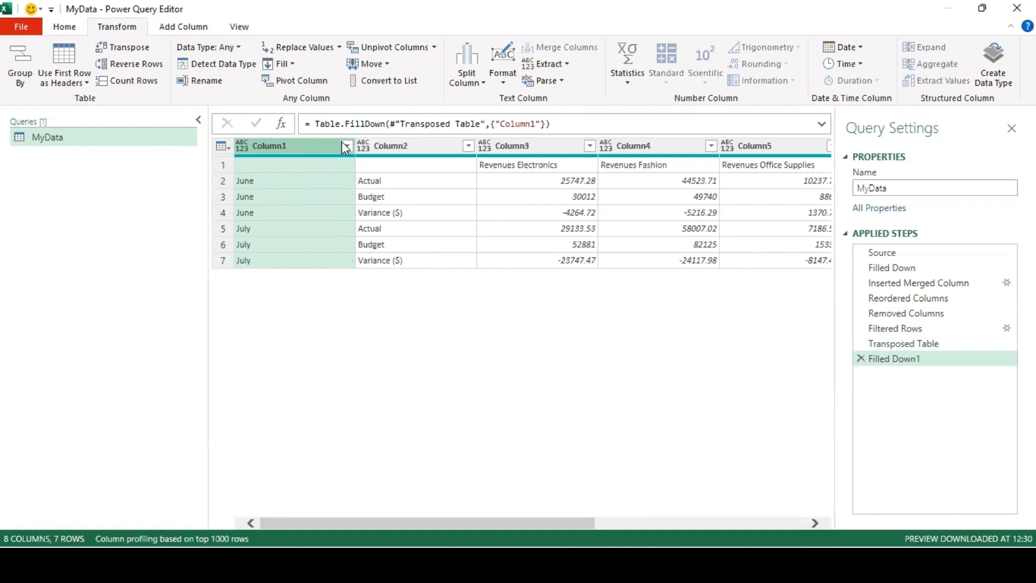
Step: Merge Column1 and Column2 into one column named Monthly Account Type, using a Space separator
left_click(387, 147, "ctrl")
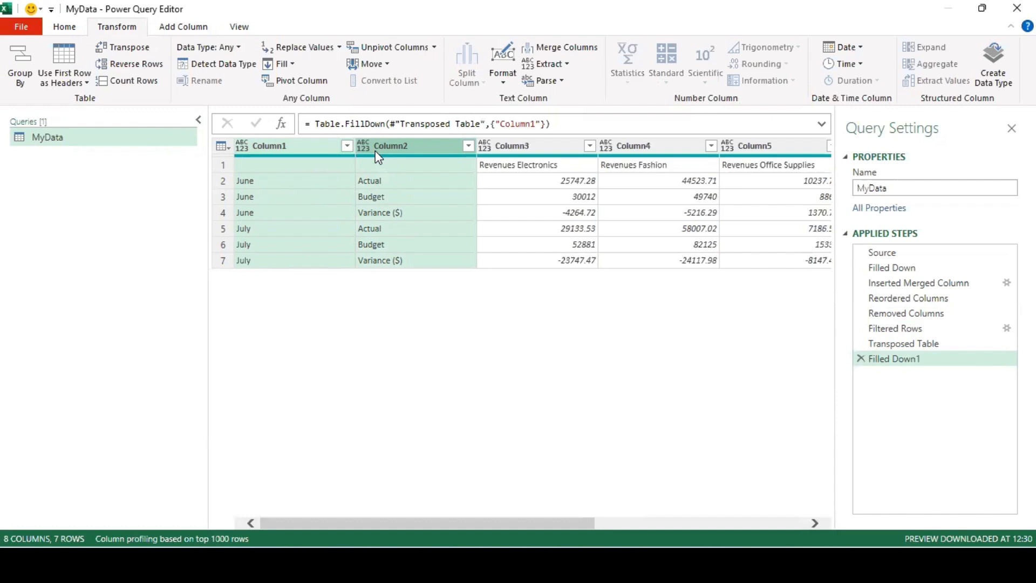
left_click(575, 53)
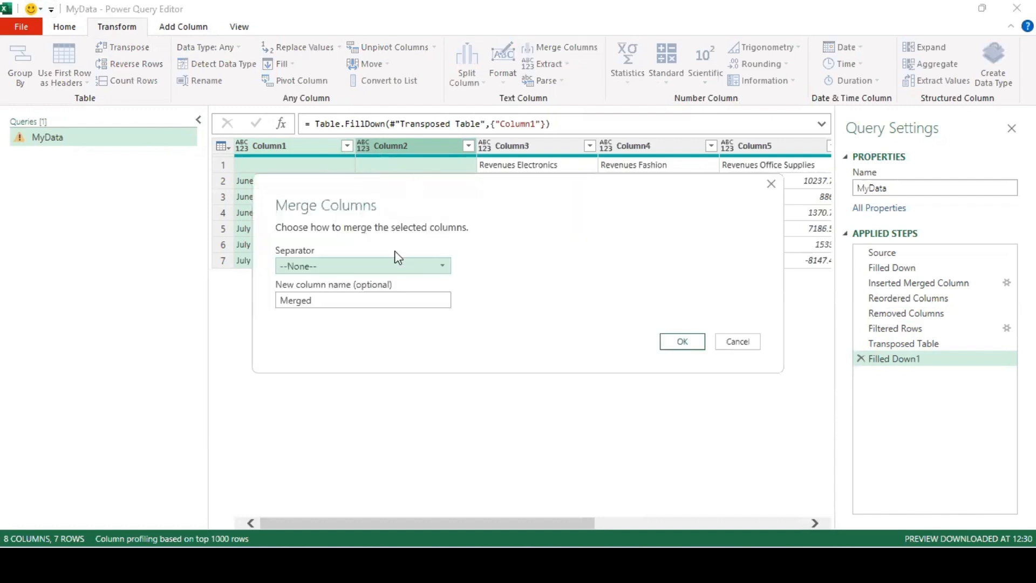
left_click(389, 266)
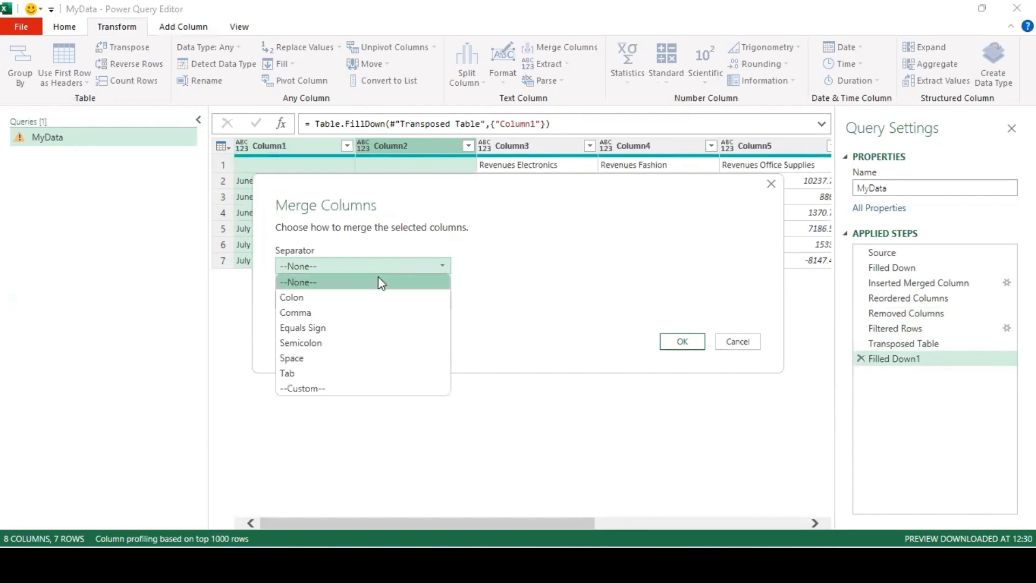
left_click(341, 354)
left_click(332, 296)
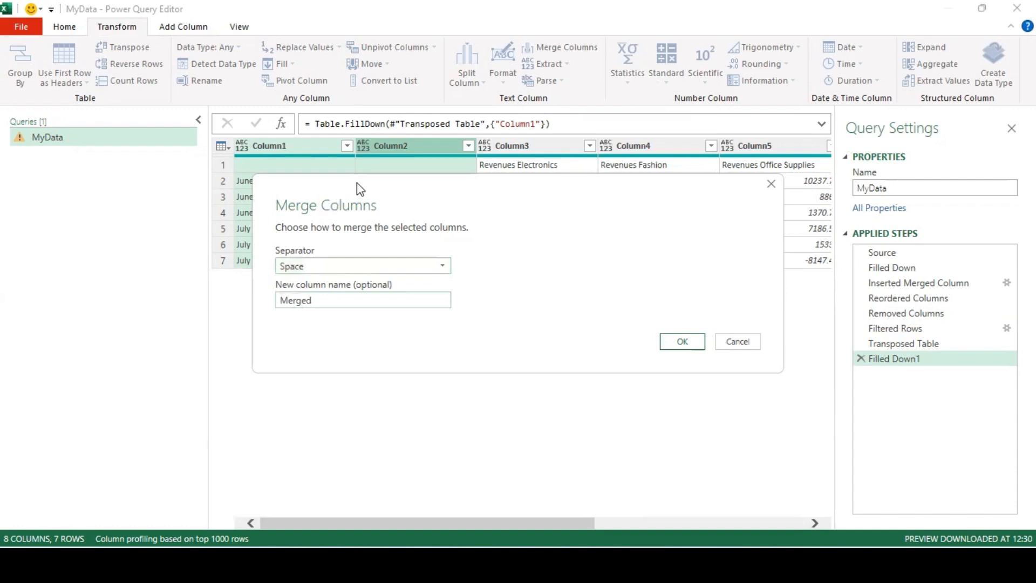
left_click_drag(360, 192, 381, 312)
left_click_drag(340, 420, 288, 419)
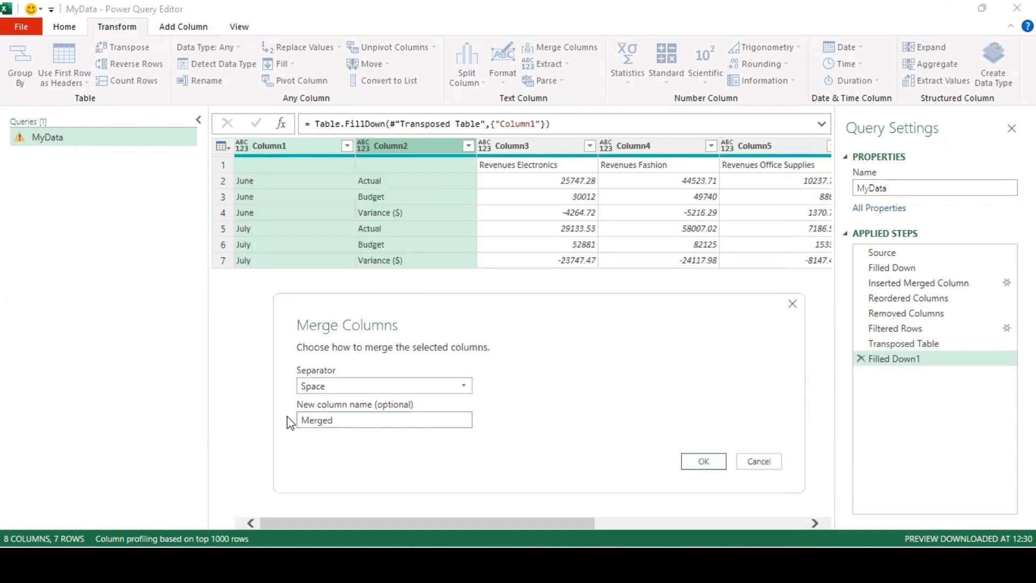
key("BackSpace")
key("BackSpace")
key("BackSpace")
key("BackSpace")
key("BackSpace")
key("BackSpace")
type("Monthly Acc")
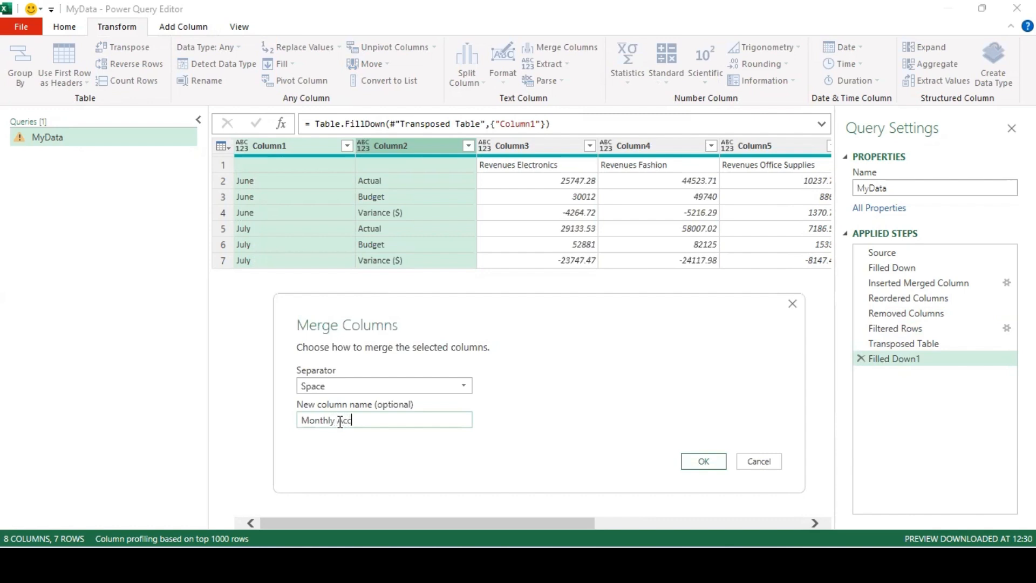
type("ount Type")
left_click(704, 462)
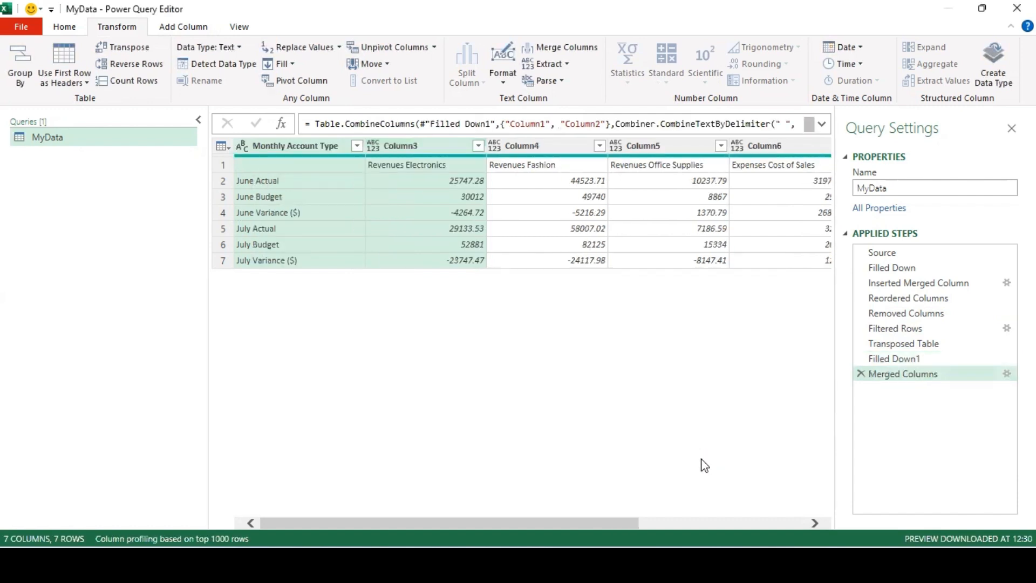
Step: Try using the first row as headers, and delete the resulting Promoted Headers and Changed Type steps
left_click(685, 524)
left_click_drag(688, 523, 468, 515)
left_click_drag(416, 512, 704, 517)
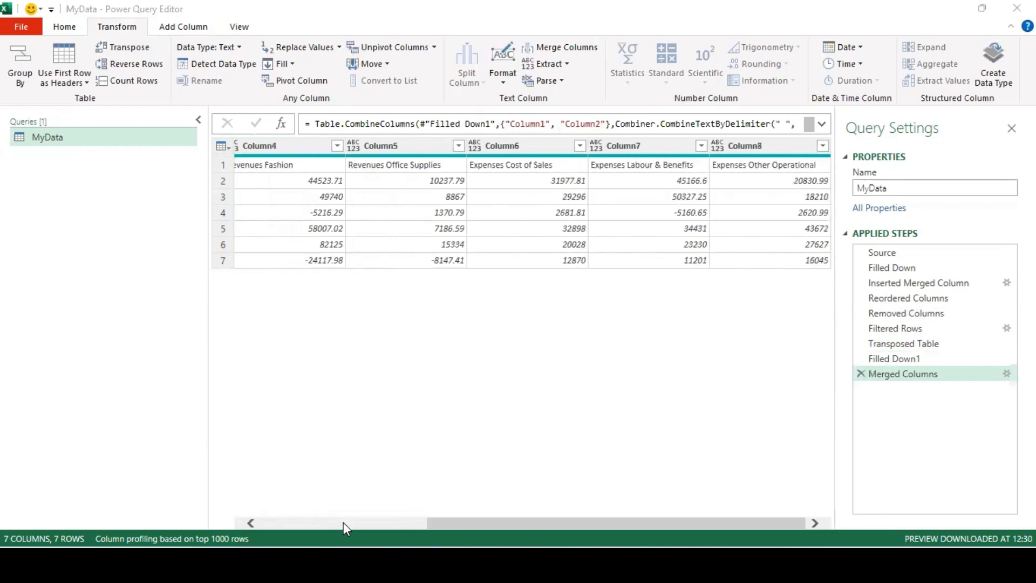
left_click(343, 522)
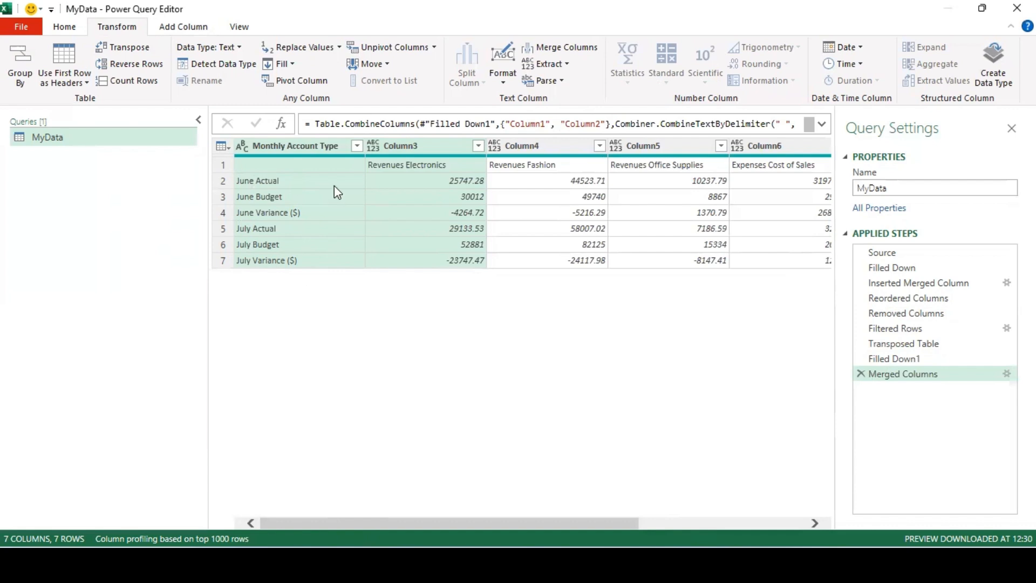
left_click(375, 165)
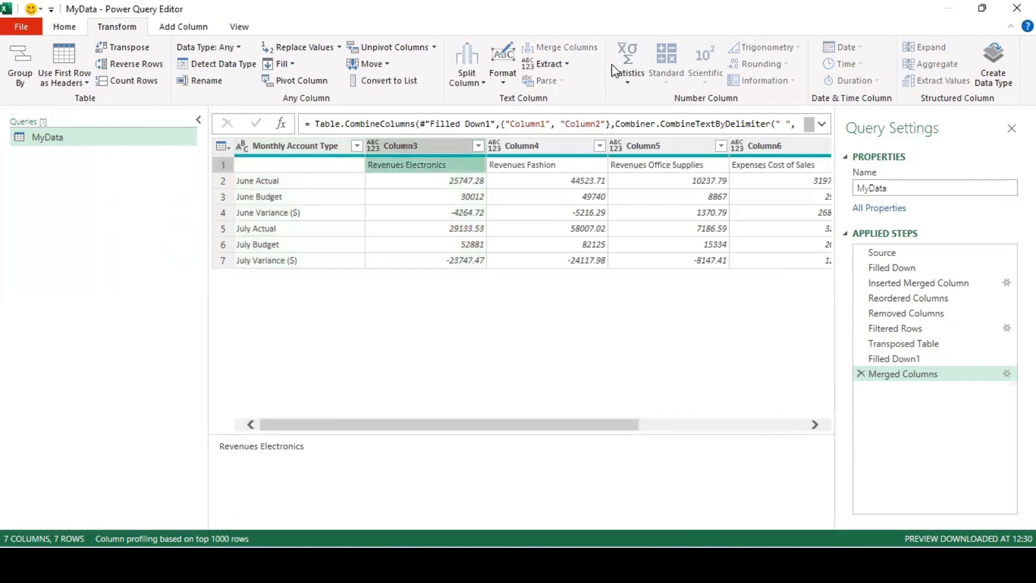
left_click(181, 27)
left_click(61, 28)
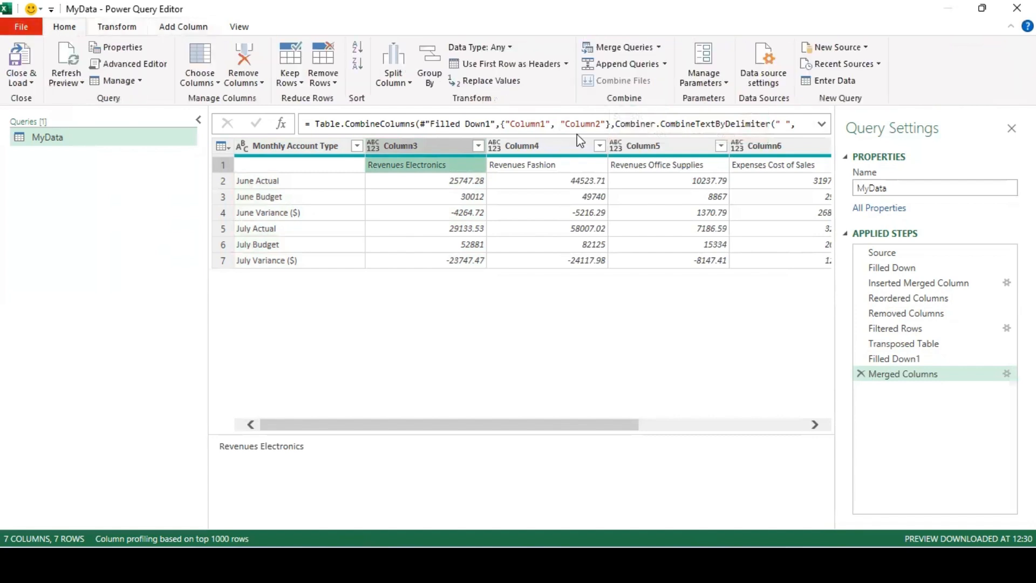
left_click(546, 67)
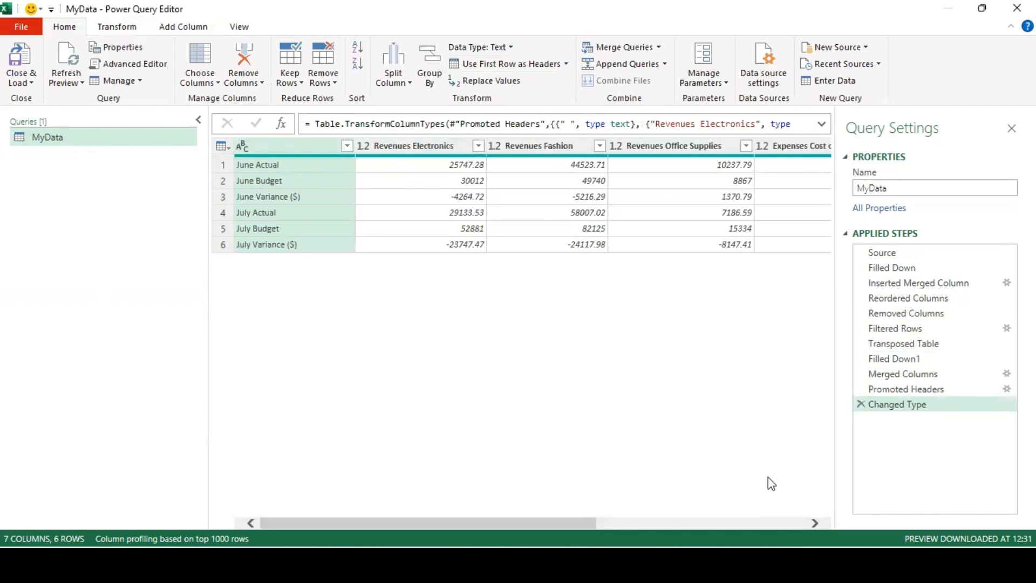
left_click(860, 404)
left_click(860, 389)
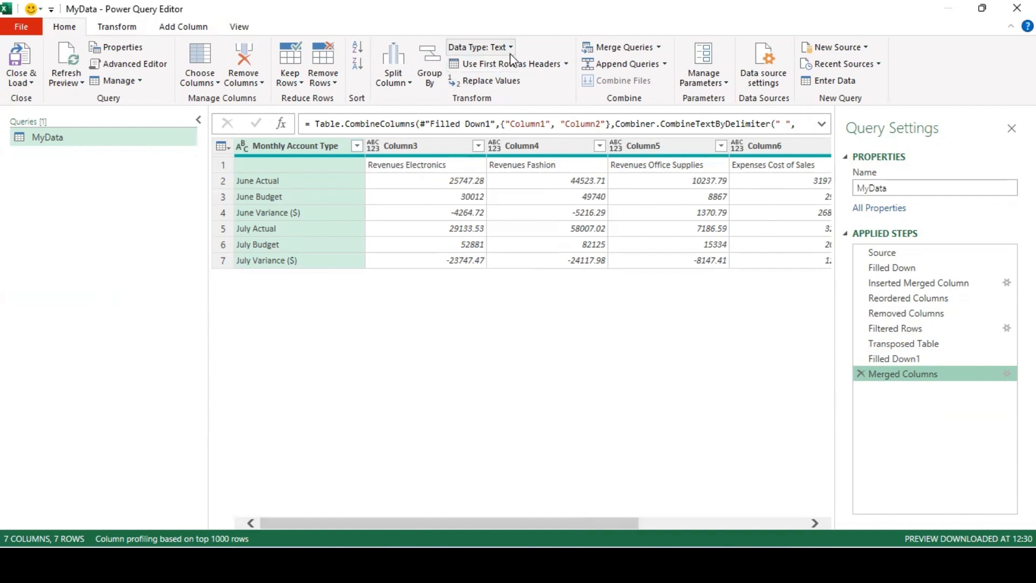
Step: Use the first row, which holds the revenue and expense account names, as the column headers
left_click(506, 69)
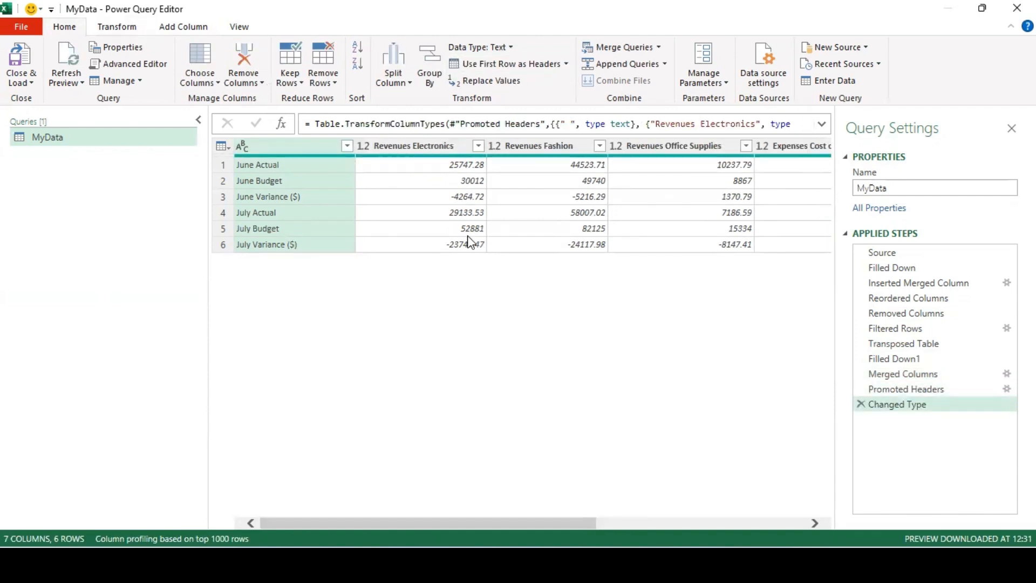
Step: Unpivot all account columns into attribute and value rows, keeping the column of June and July labels fixed
left_click(772, 520)
left_click_drag(779, 520, 429, 529)
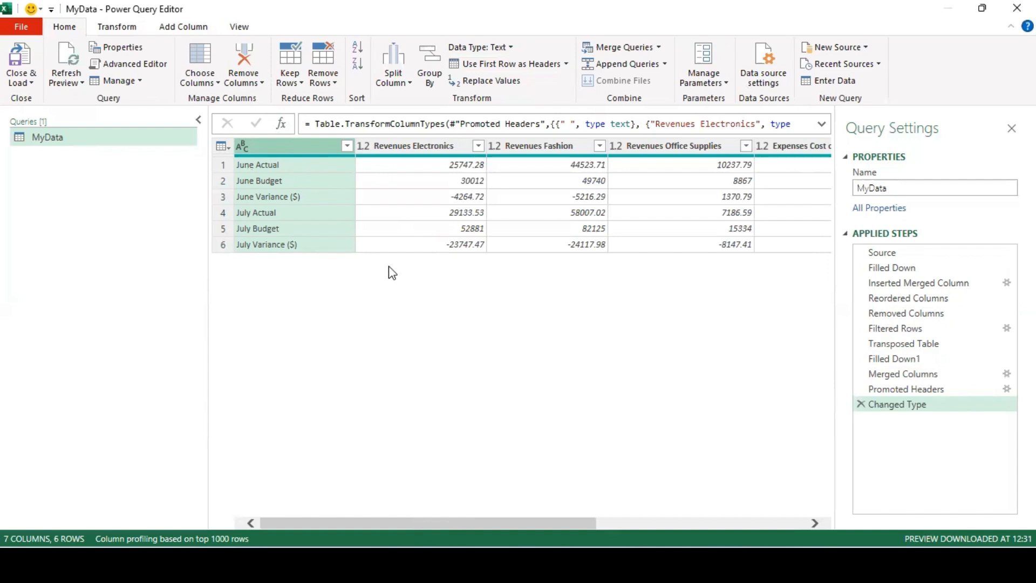
right_click(317, 144)
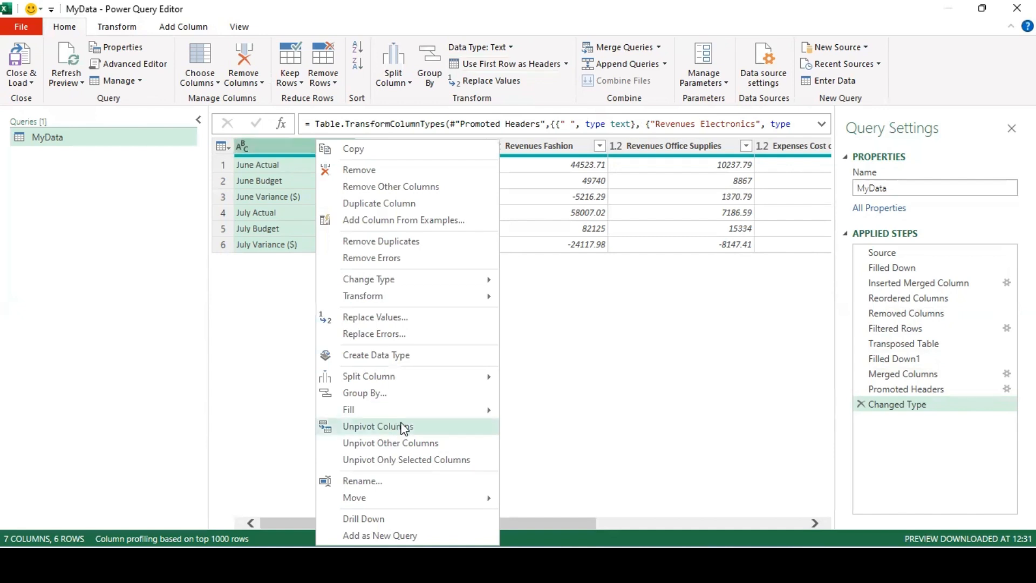
left_click(414, 447)
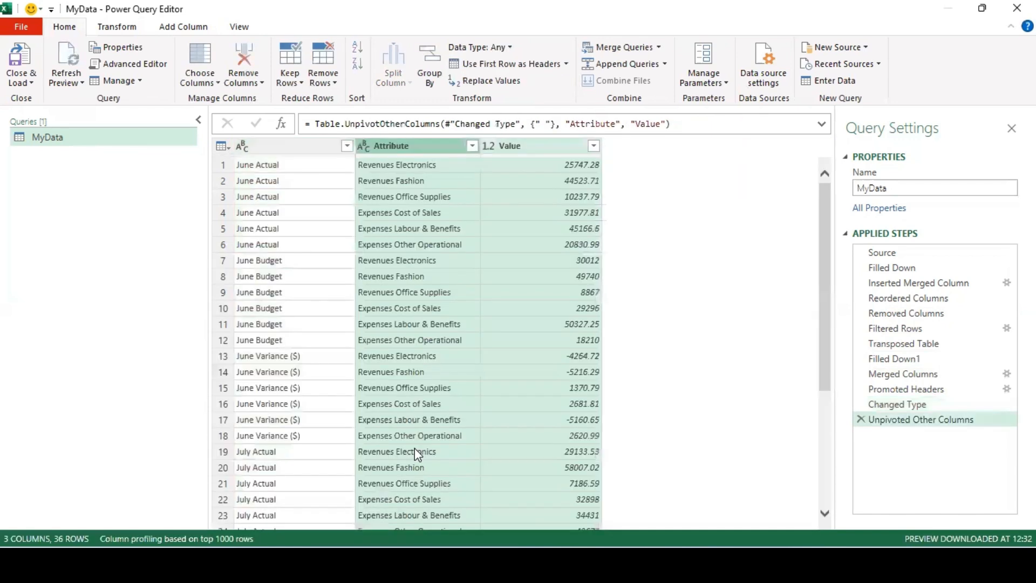
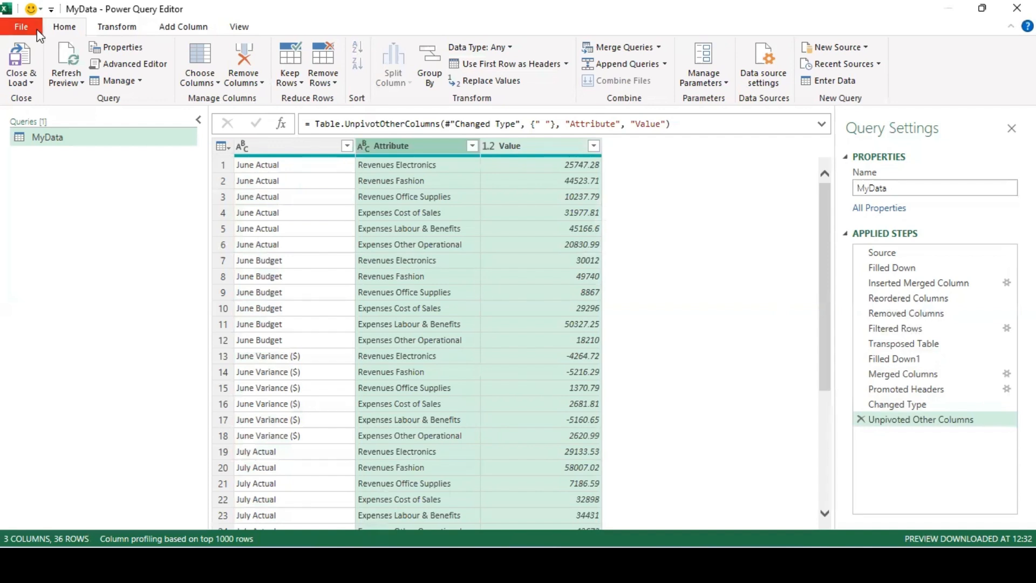
Step: Close and load the MyData query to a worksheet, and check the filter values of the table's first column
left_click(22, 64)
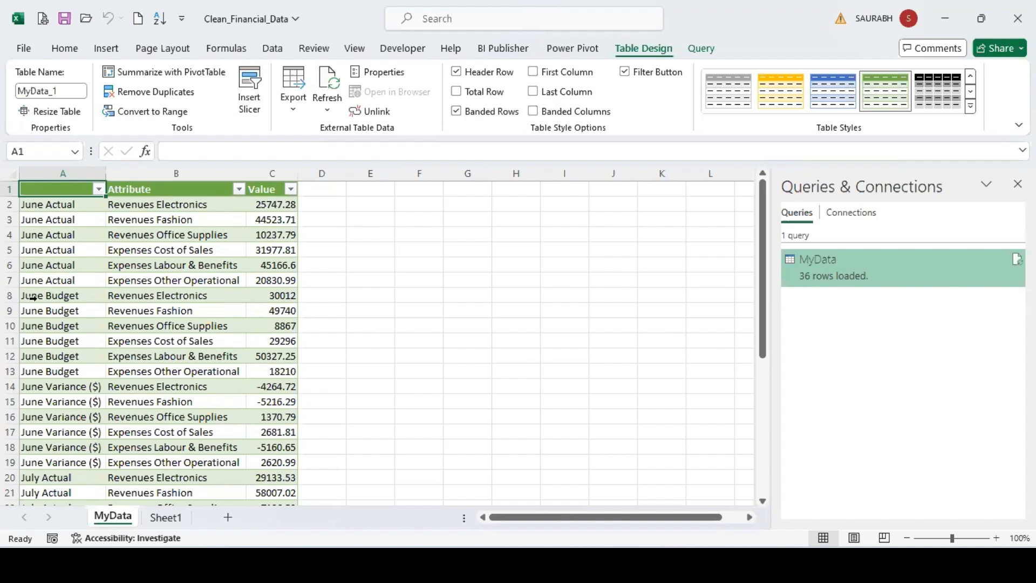
left_click(97, 217)
left_click(98, 189)
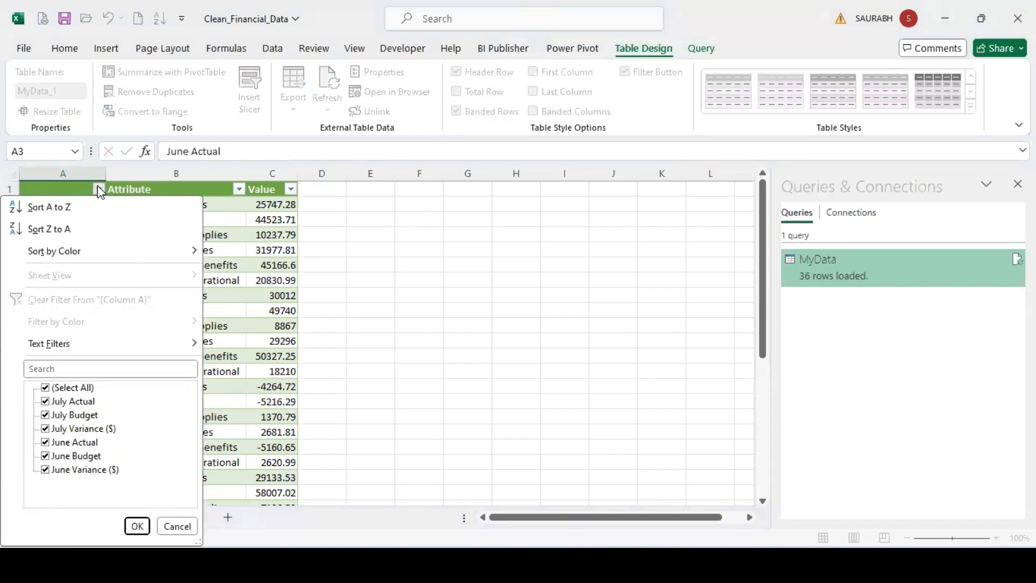
left_click(180, 526)
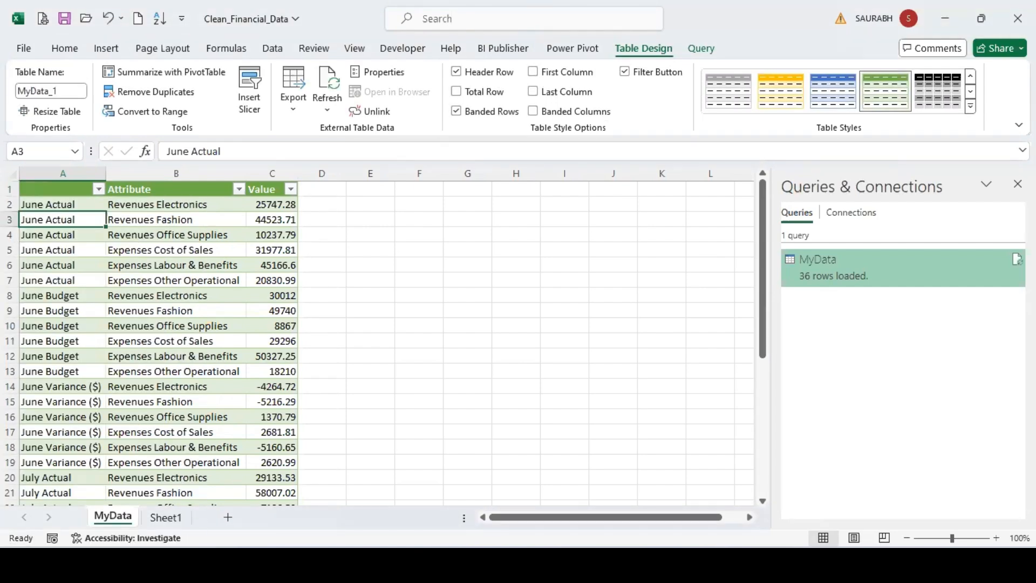
Step: Review the original June and July financial report on Sheet1 across all its columns
mouse_move(524, 565)
left_click(157, 518)
left_click(226, 278)
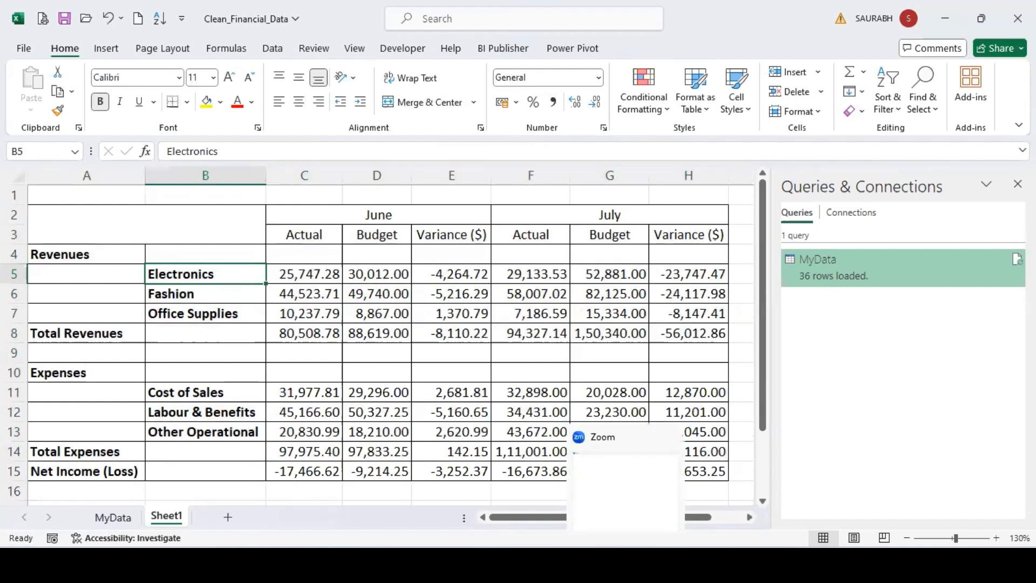
left_click_drag(547, 521, 614, 522)
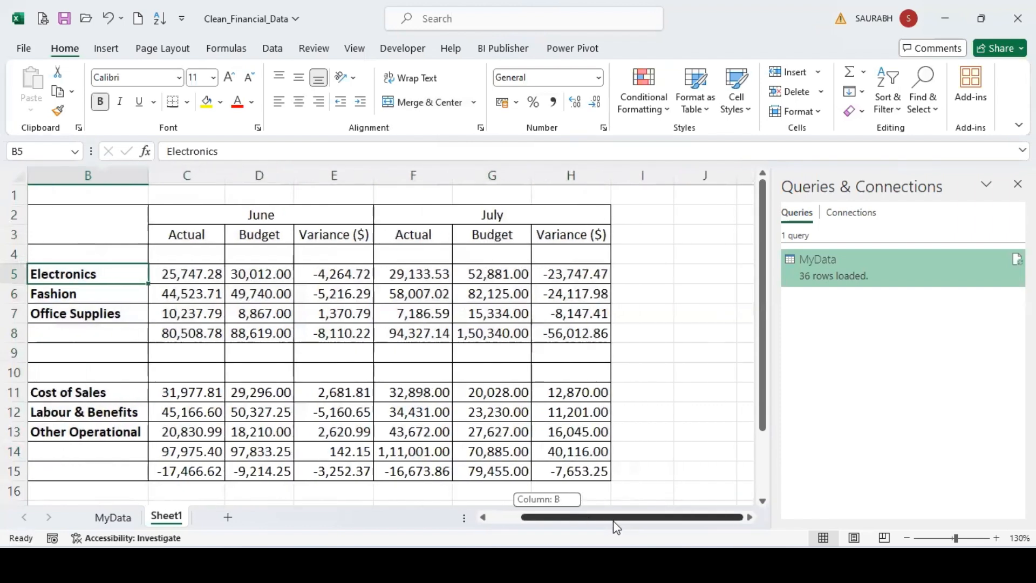
left_click_drag(617, 528, 527, 506)
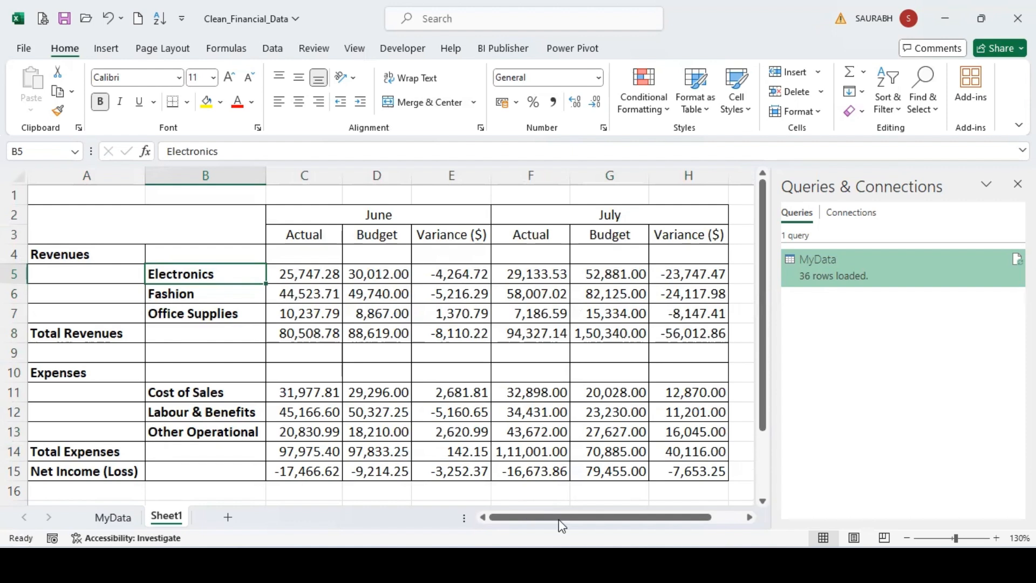
Step: Close the Microsoft 365 startup error window and inspect the formula for June's Total Revenues variance in E8
mouse_move(691, 566)
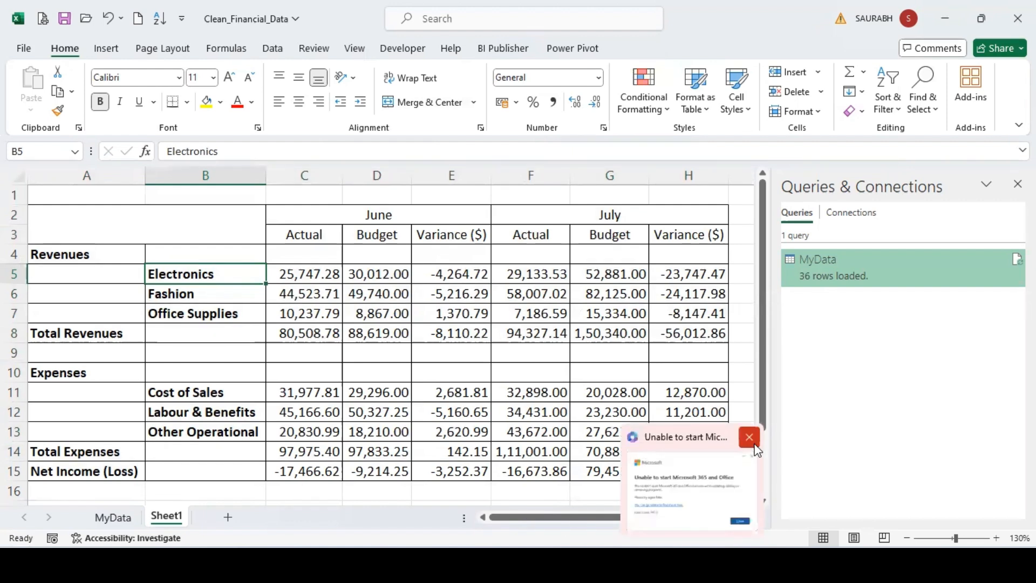
left_click(749, 437)
double_click(477, 332)
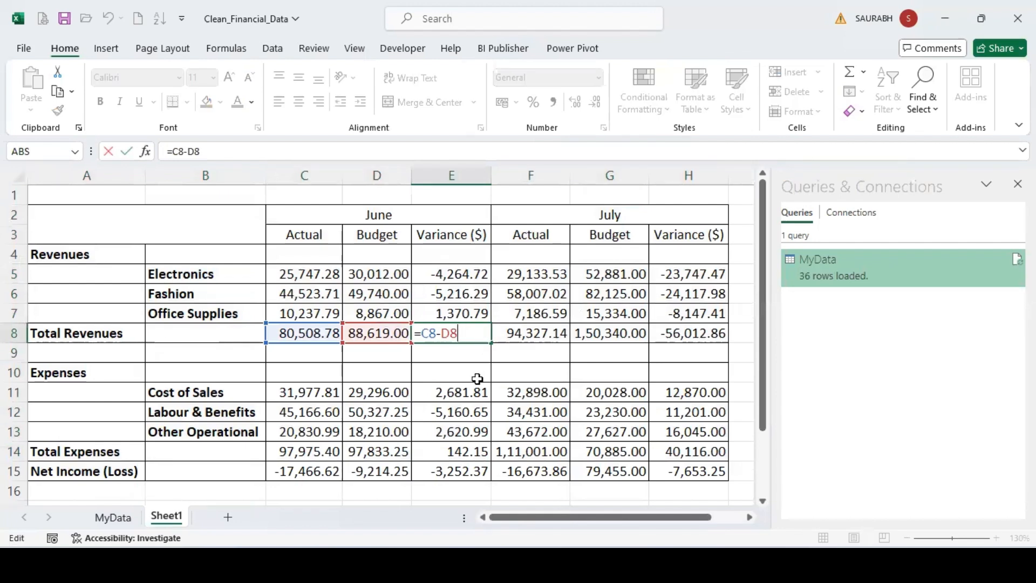
key("Return")
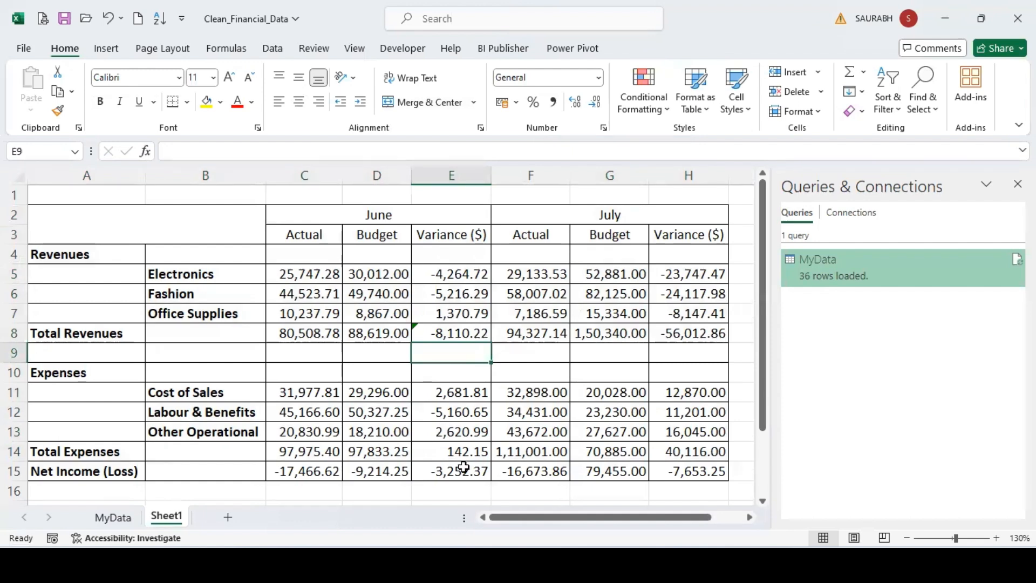
Step: Switch to File Explorer and look through the 9-Power Query, Business Analytics using Excel, backup and Desktop folders
mouse_move(259, 565)
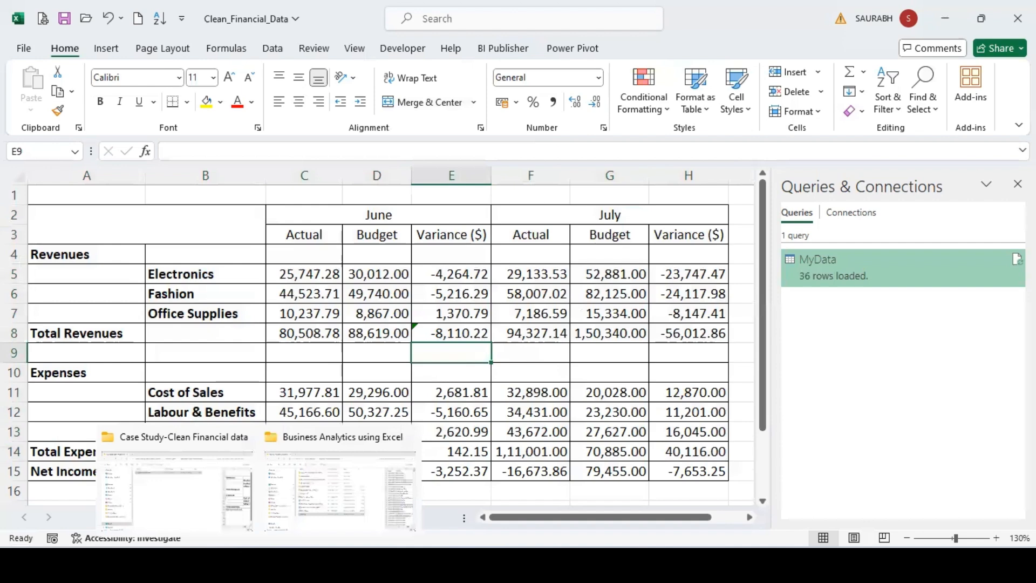
left_click(197, 484)
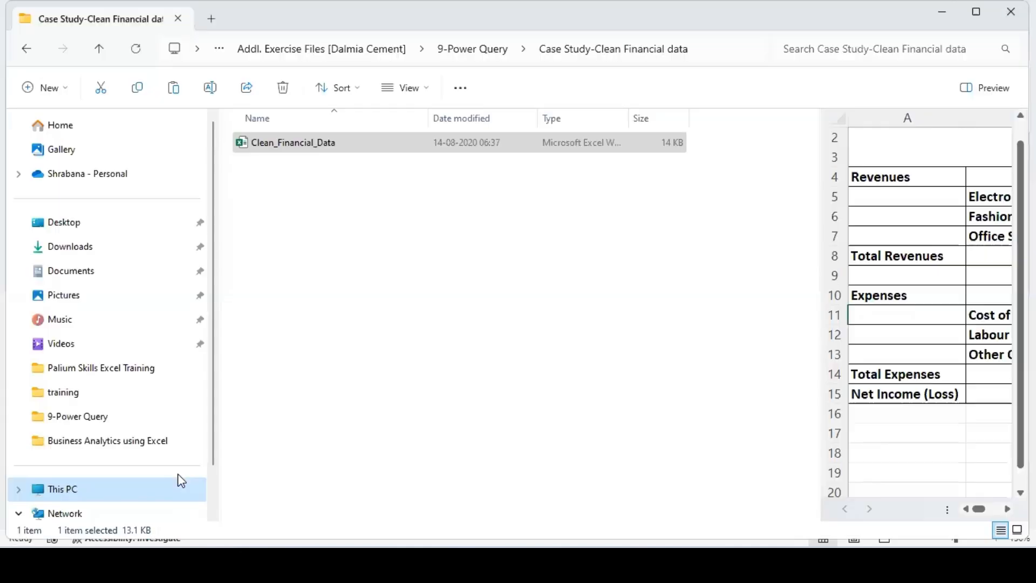
left_click(474, 52)
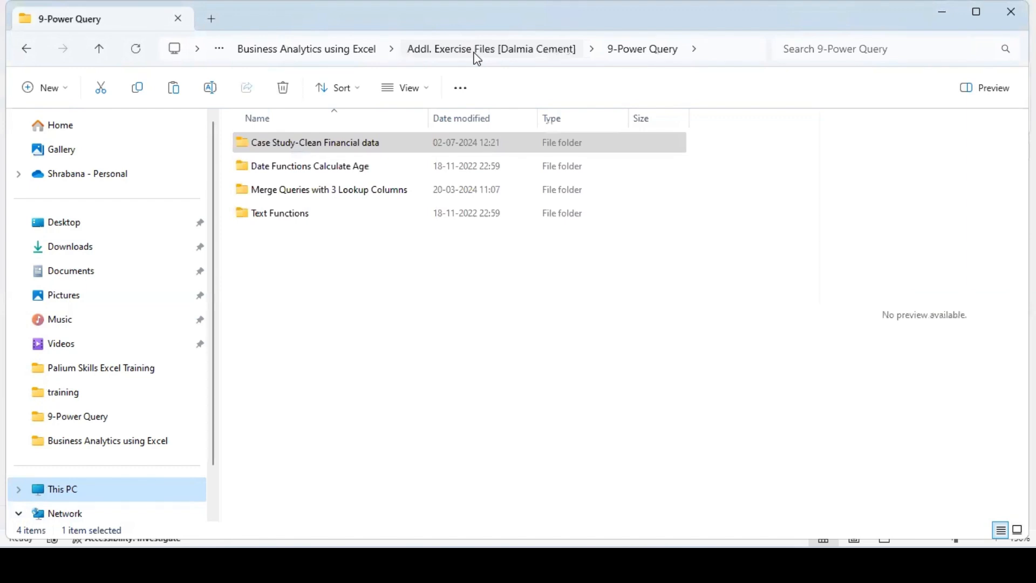
left_click(247, 57)
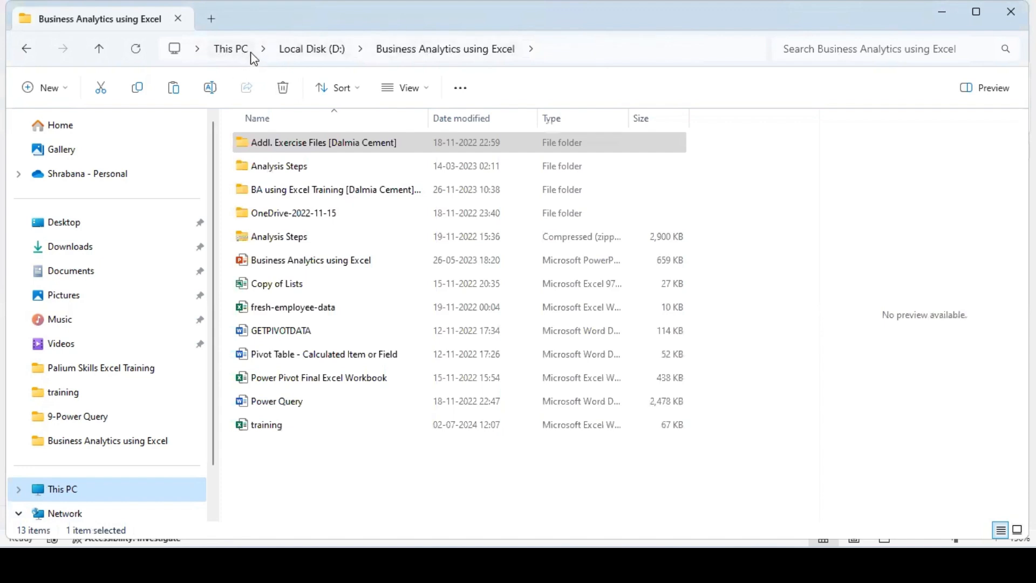
left_click(295, 49)
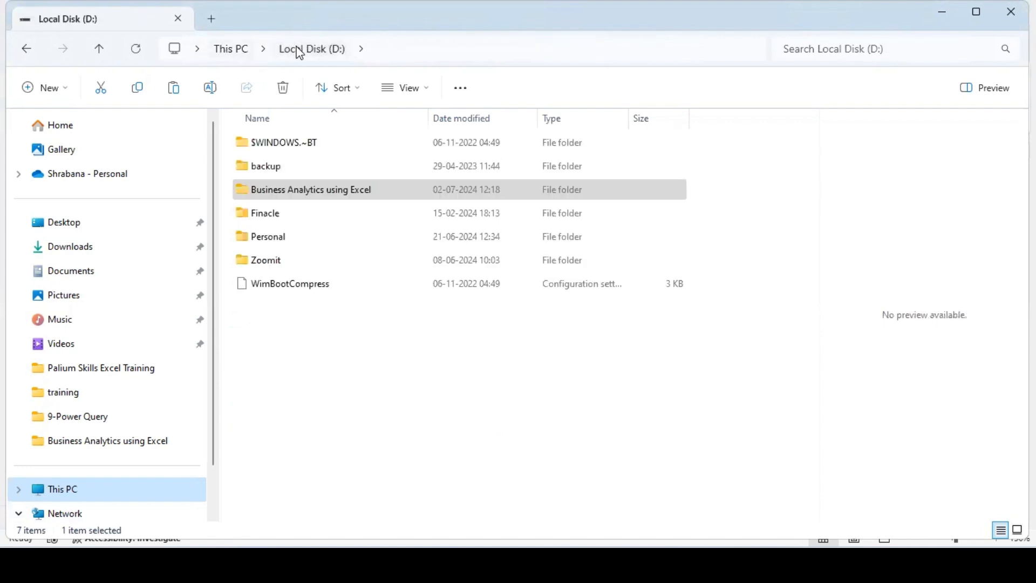
double_click(319, 170)
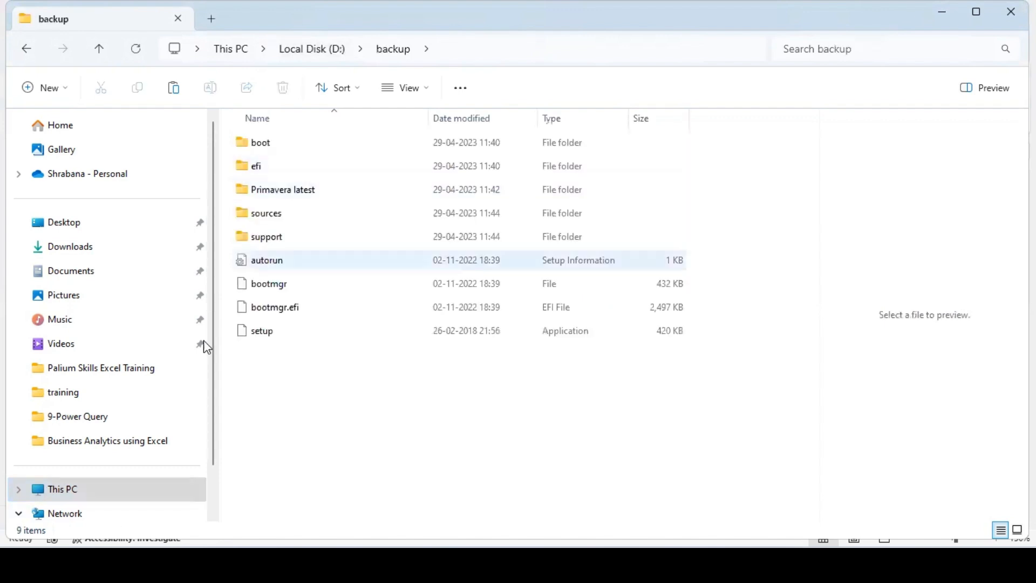
left_click(131, 236)
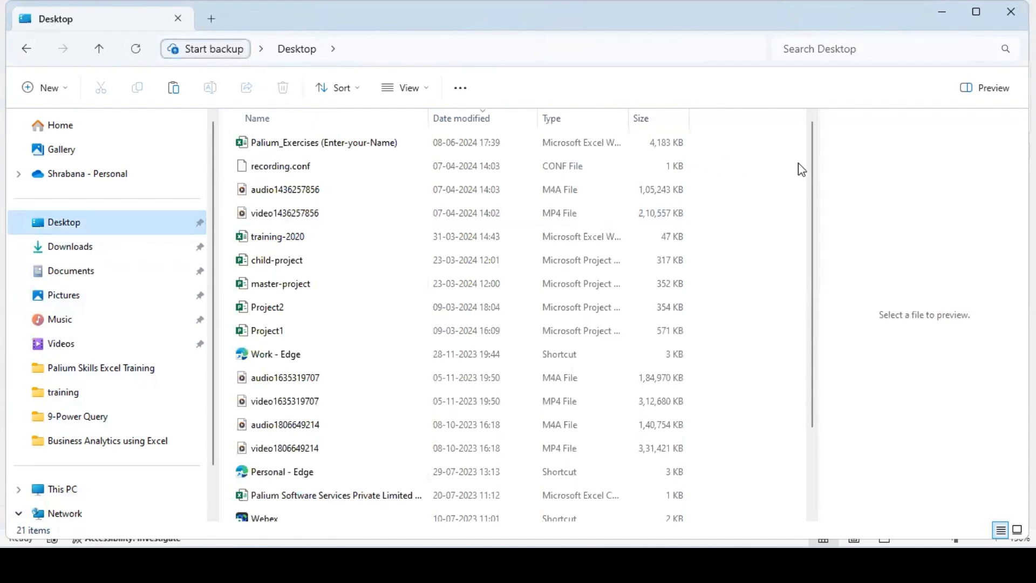
left_click_drag(812, 176, 818, 439)
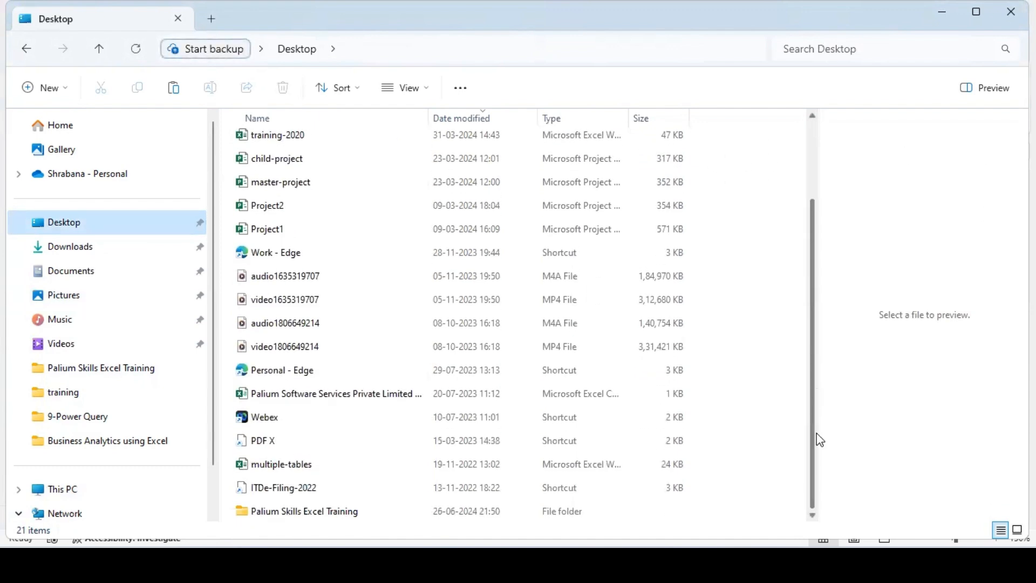
left_click_drag(211, 438, 216, 543)
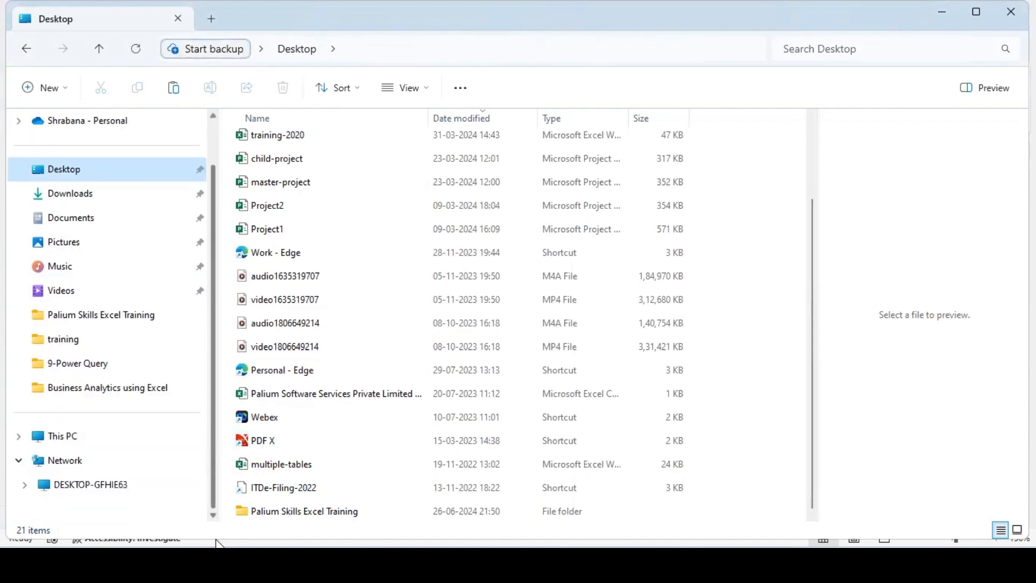
Step: Expand This PC and open the Personal folder on Local Disk (D:)
left_click(19, 437)
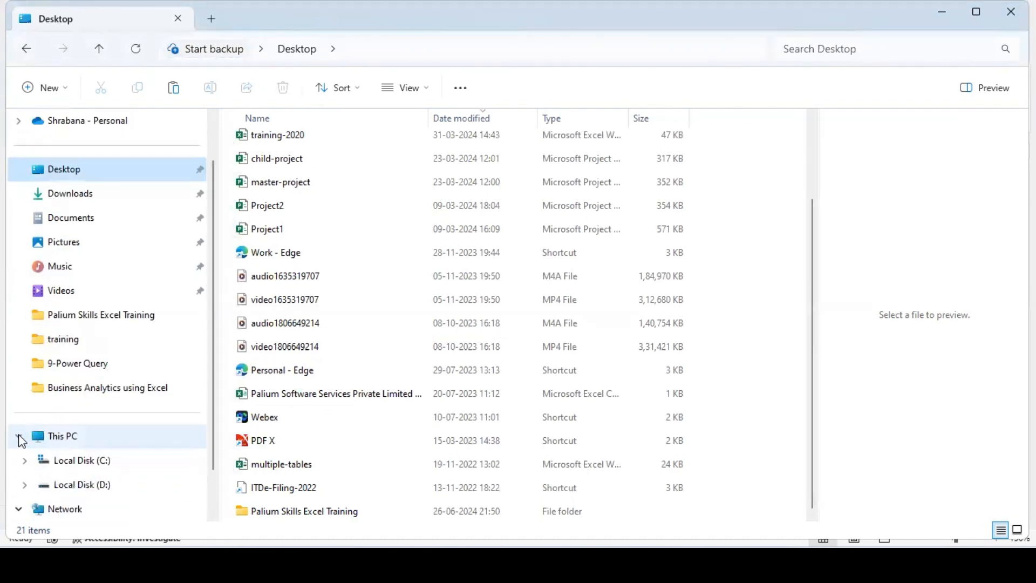
left_click(93, 490)
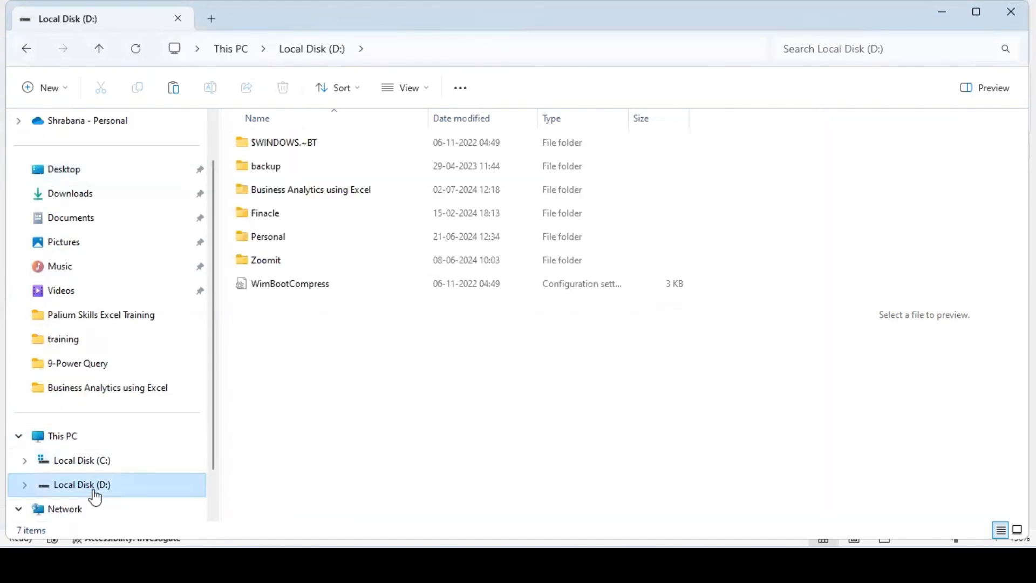
left_click(304, 237)
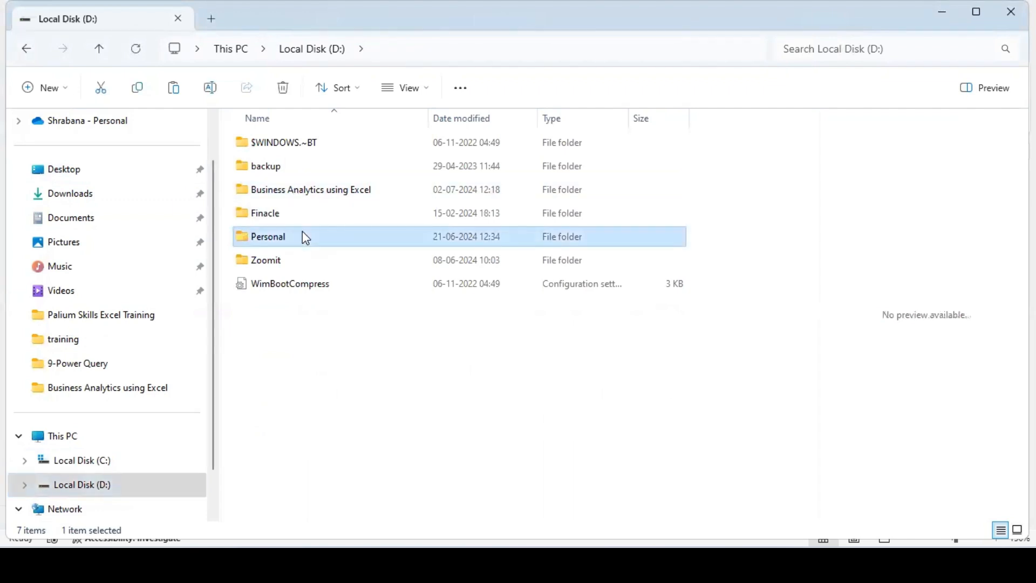
double_click(303, 236)
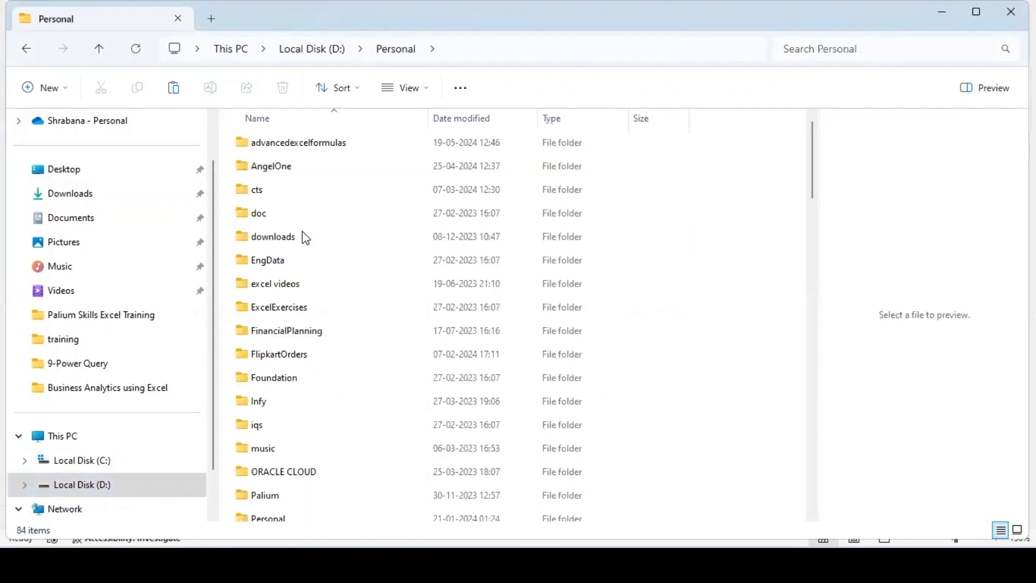
Step: Find the Palium folder within Personal, and open its Palium subfolder and the training folder inside that
left_click(303, 237)
key("t")
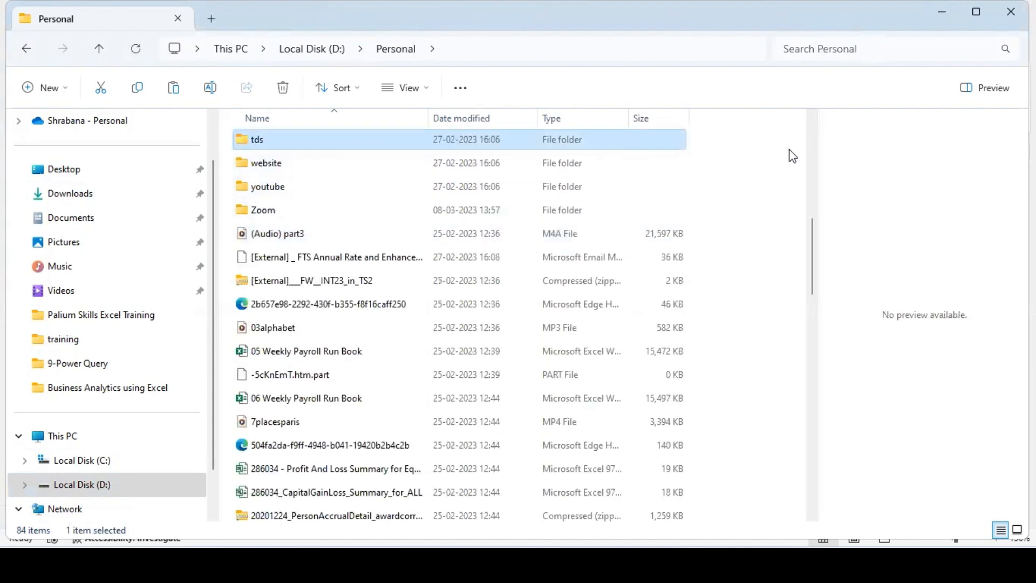
key("p")
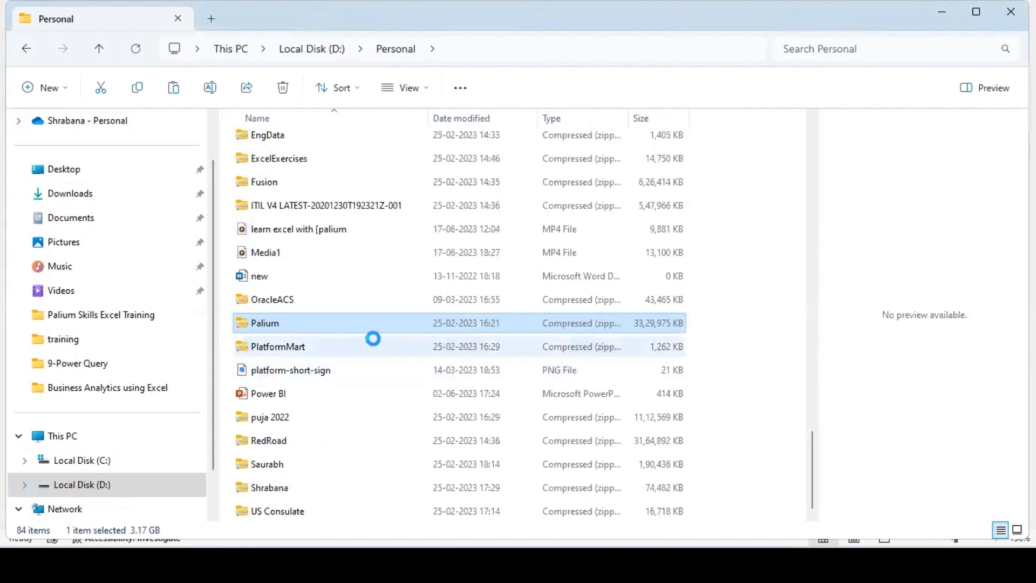
key("p")
key("p")
key("p")
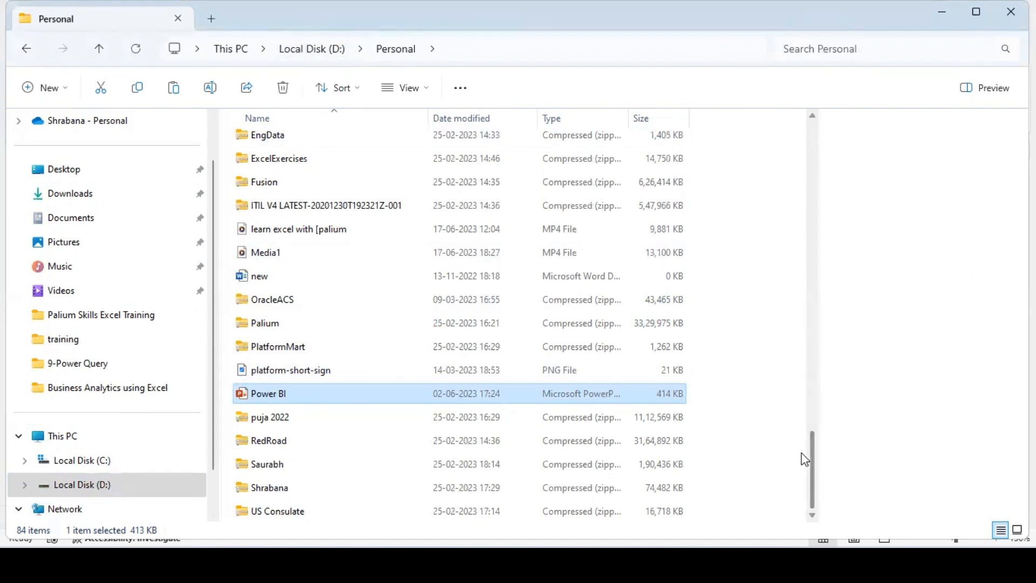
scroll(794, 322, "up", 3)
scroll(794, 322, "up", 3)
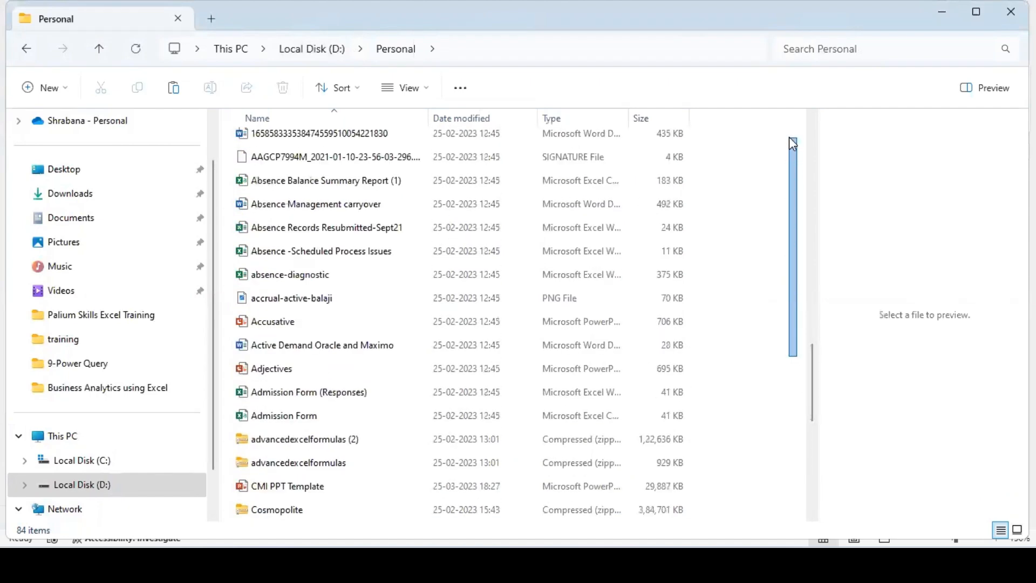
left_click(789, 137)
scroll(807, 161, "up", 15)
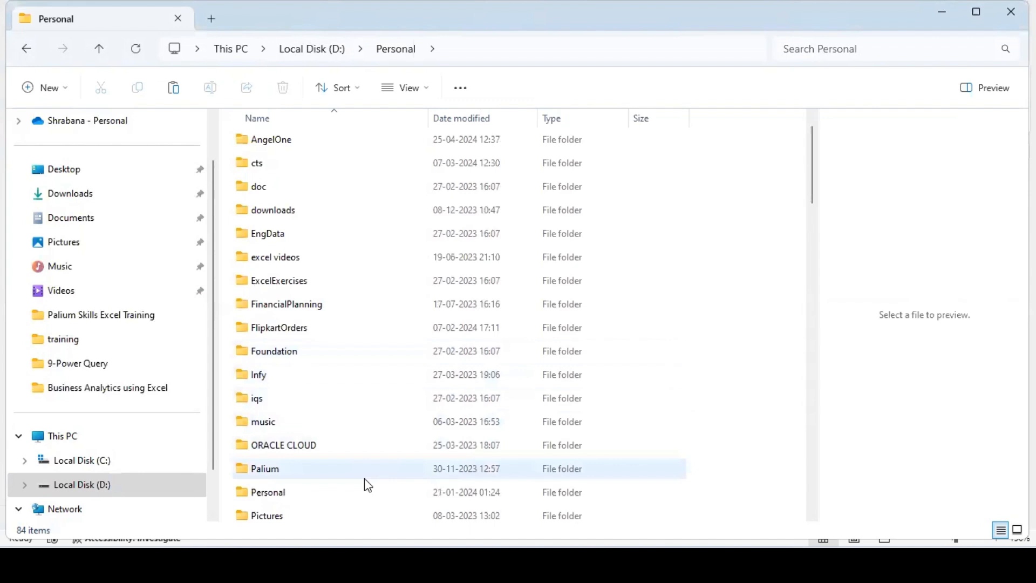
left_click(366, 478)
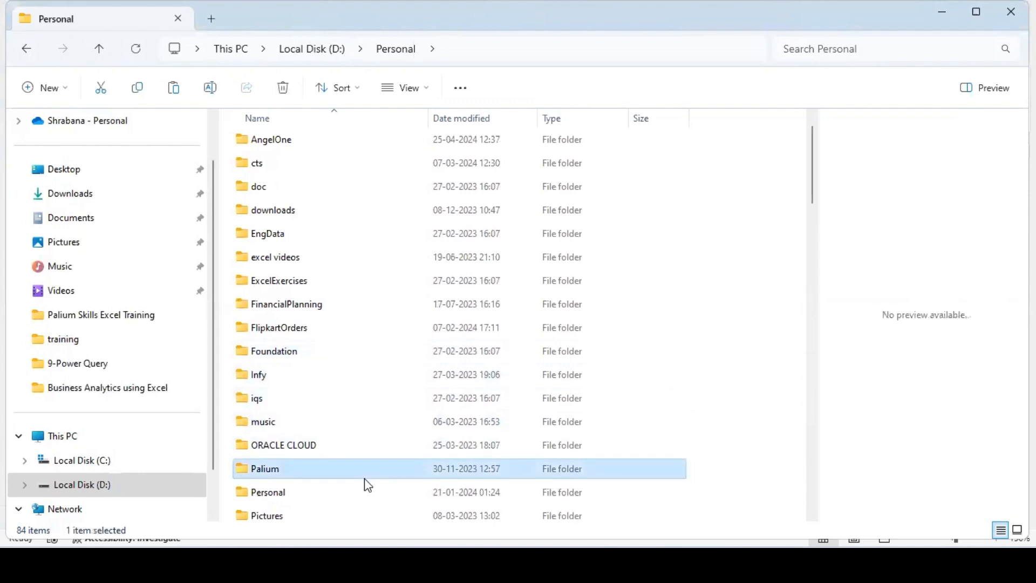
double_click(370, 474)
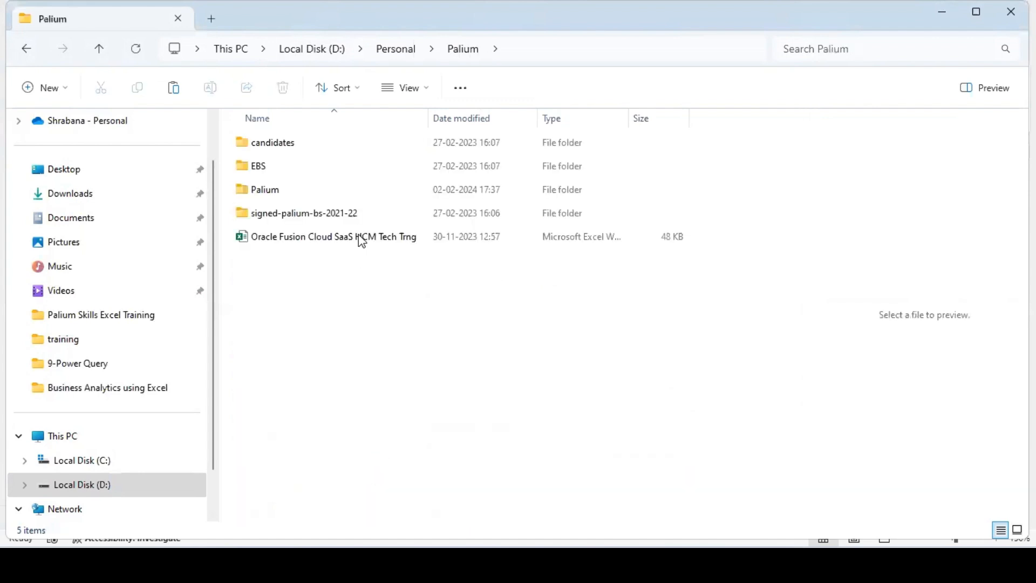
double_click(356, 194)
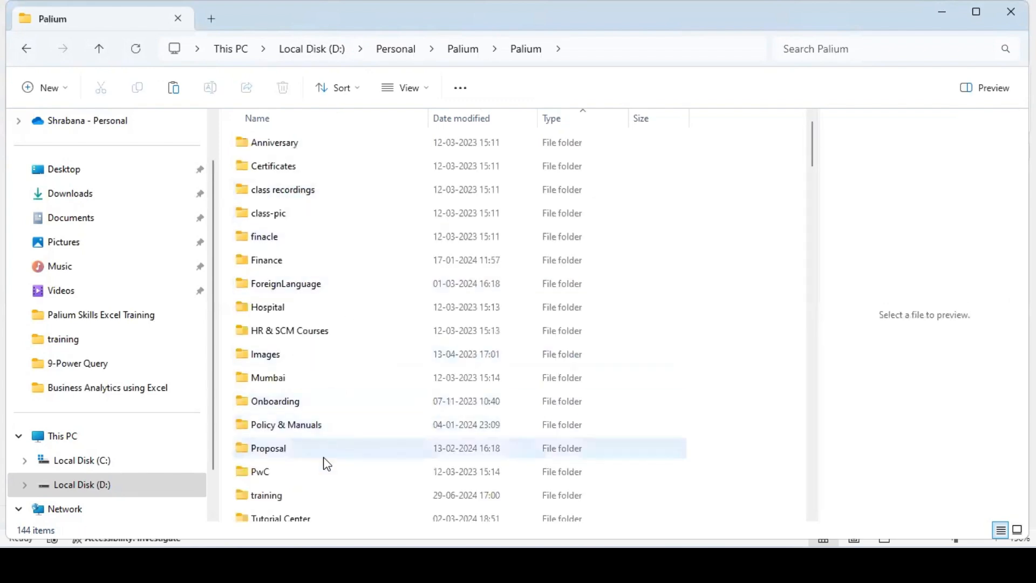
double_click(323, 495)
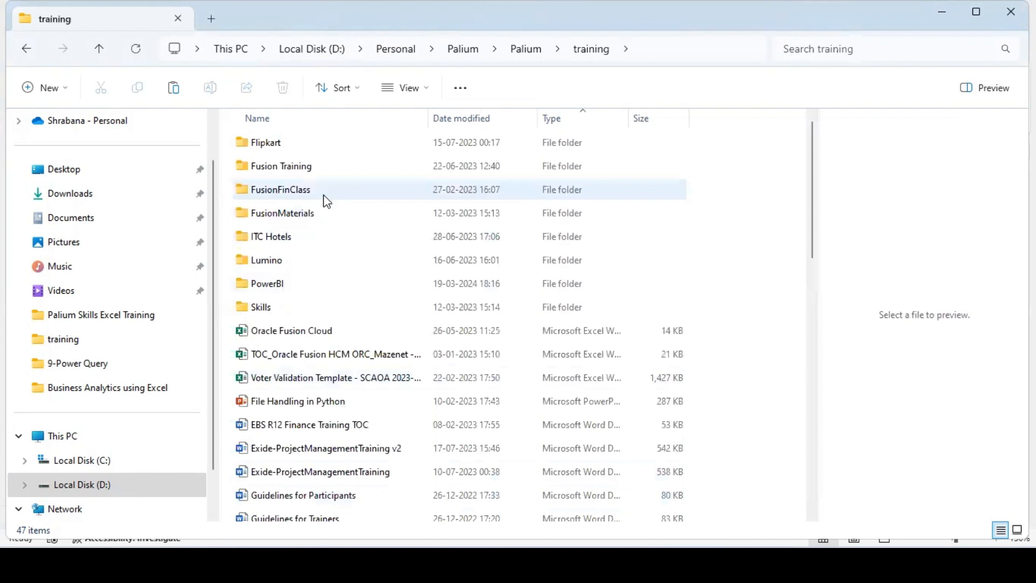
Step: Open the PowerBI training folder, its Power BI-20240317T094254Z-001 subfolder and the Power BI folder inside that
left_click(329, 286)
double_click(328, 286)
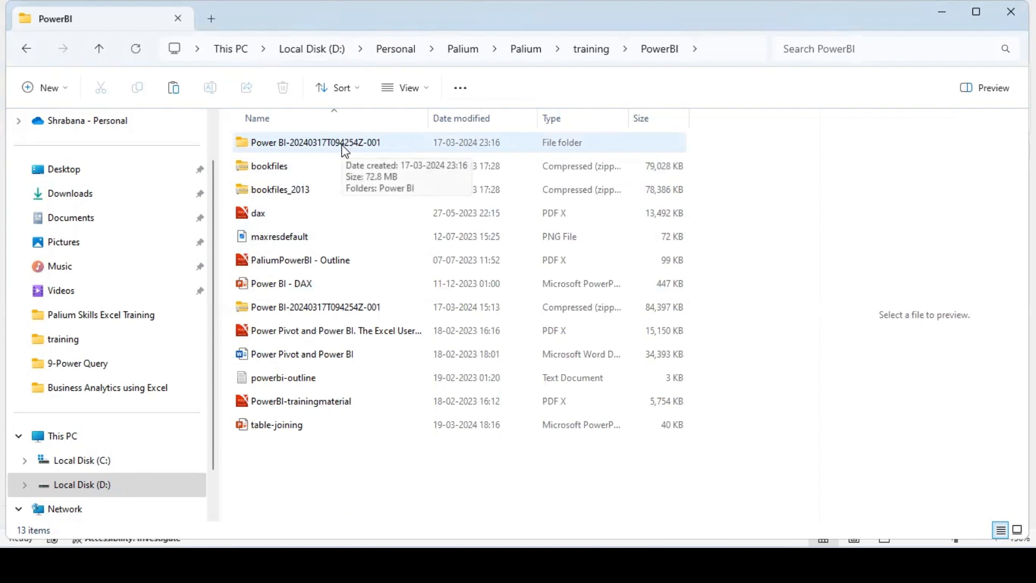
double_click(341, 145)
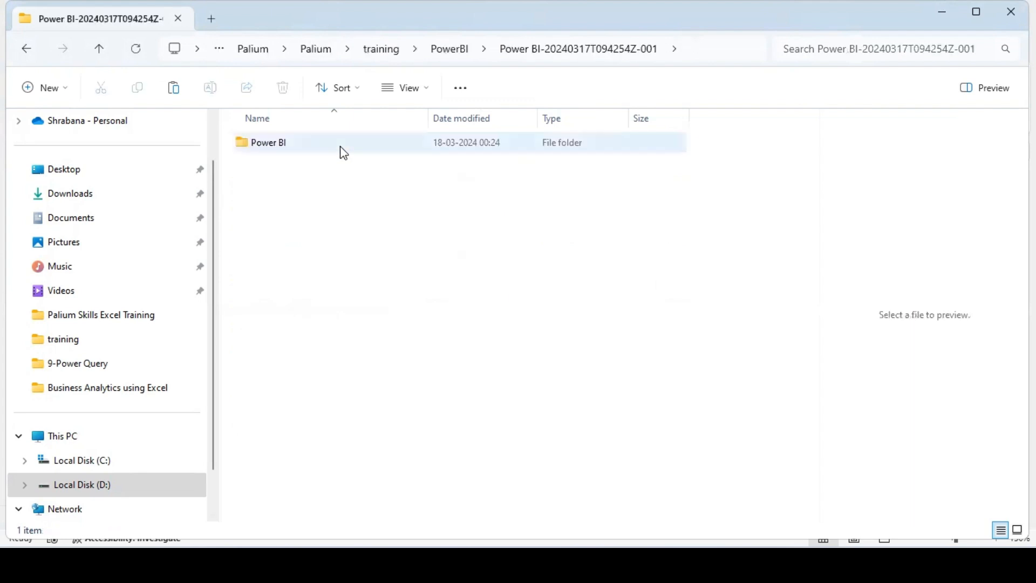
double_click(340, 148)
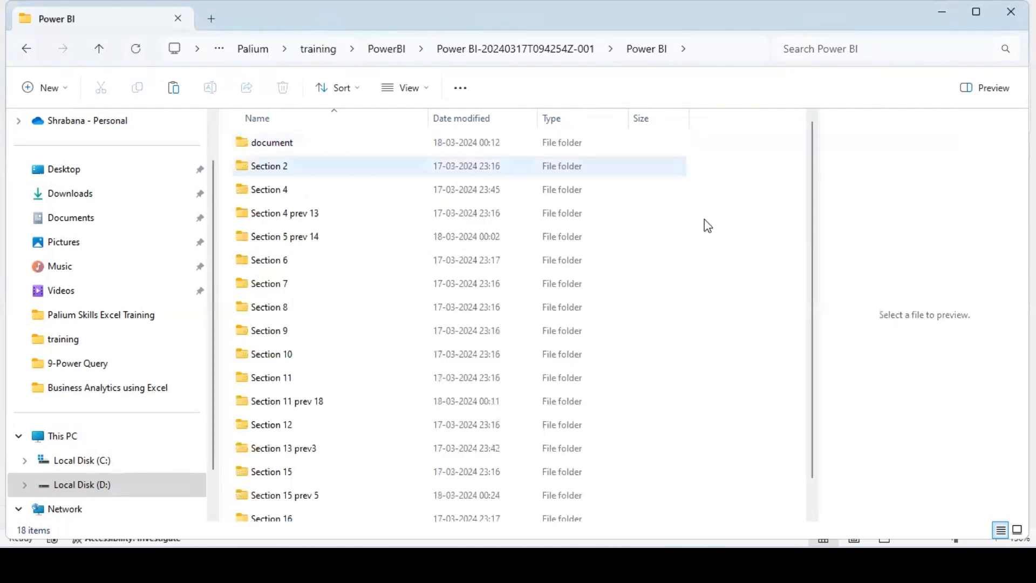
Step: Go back up through PowerBI to the training folder and look through its files to the end of the list
left_click(377, 49)
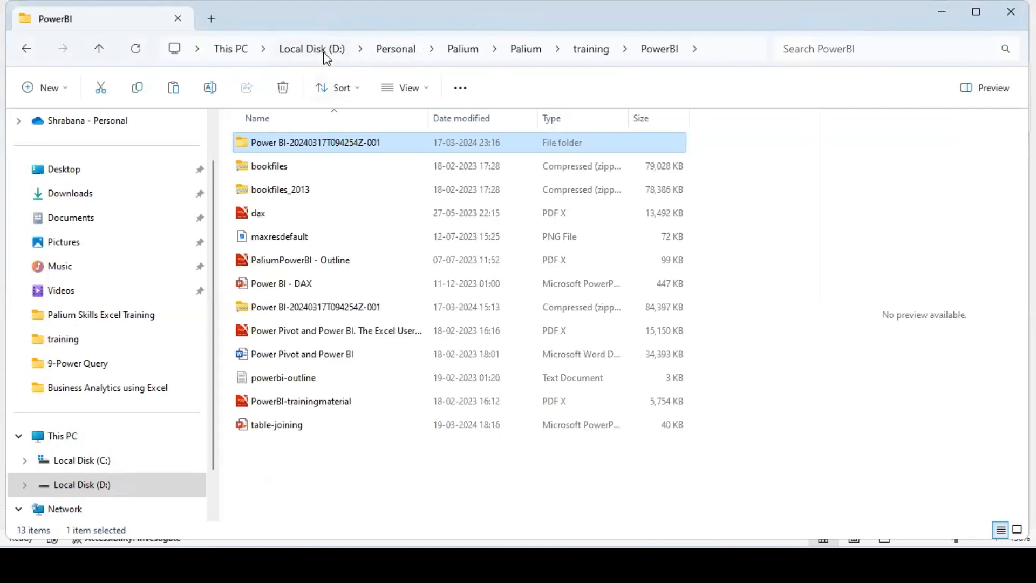
left_click(601, 50)
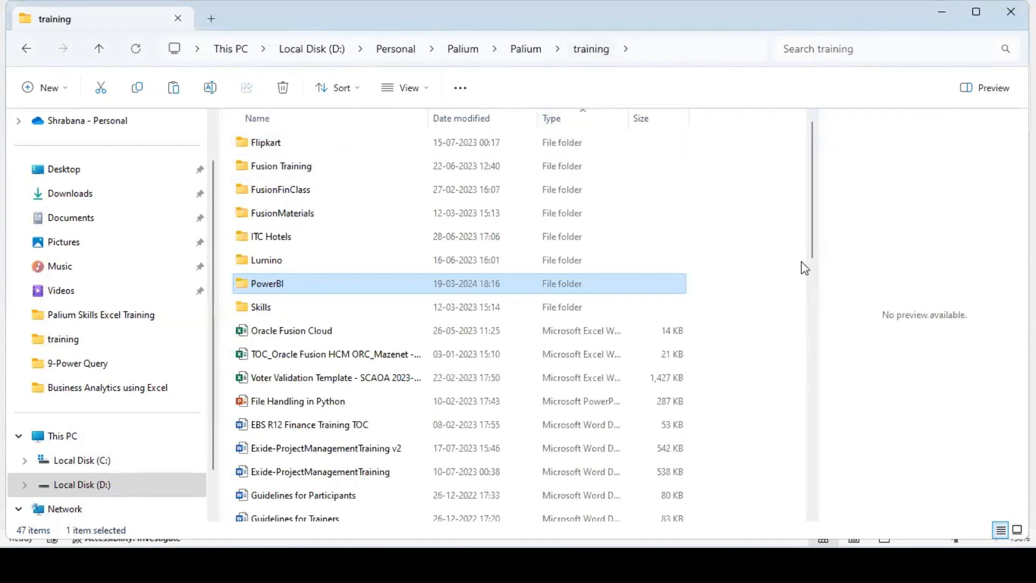
left_click_drag(815, 212, 814, 516)
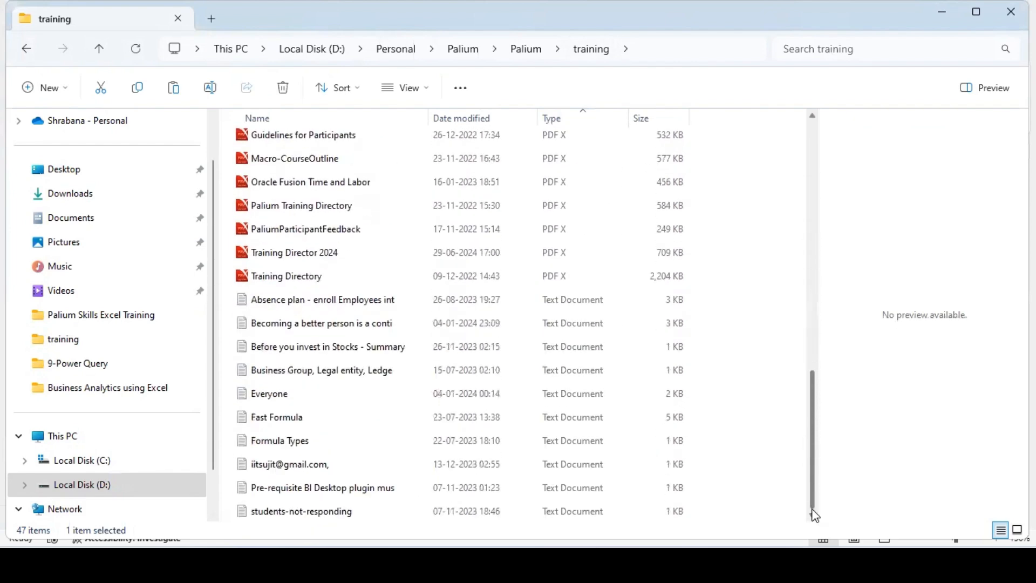
Step: Go up through both Palium folders to the Personal folder on Local Disk (D:) and look over its subfolders
left_click(544, 50)
left_click_drag(806, 141, 791, 42)
left_click(478, 54)
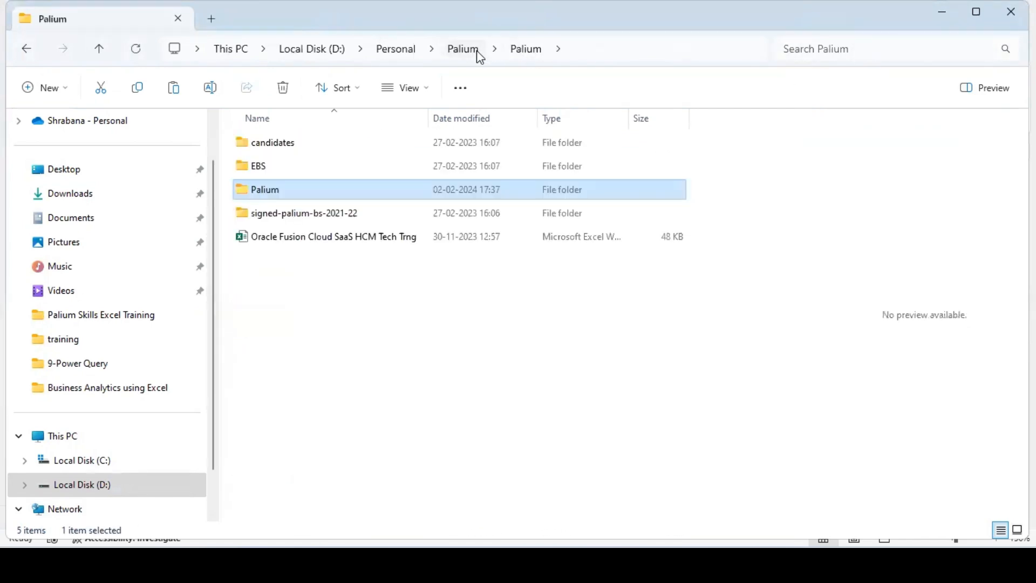
left_click(415, 50)
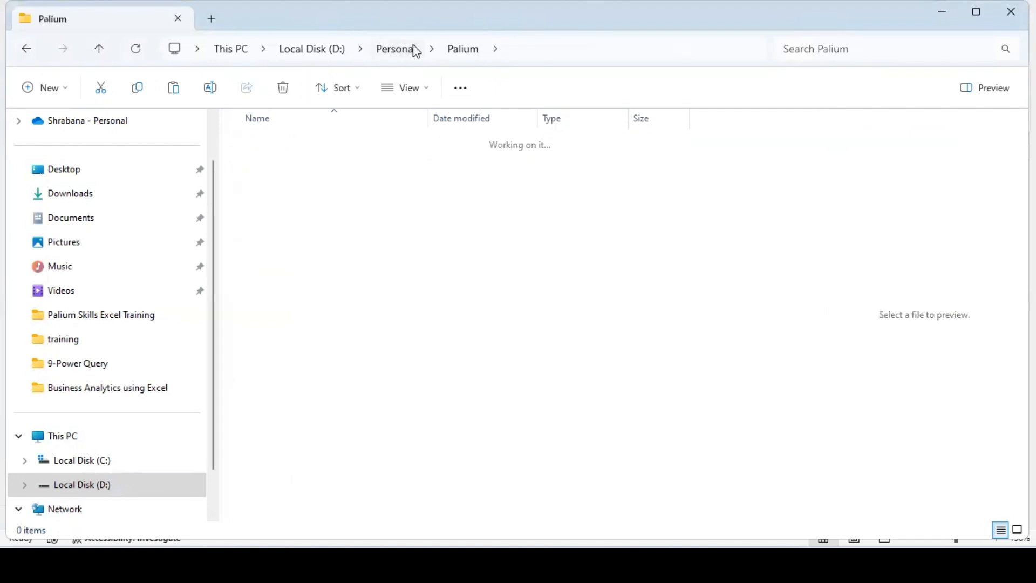
left_click_drag(814, 158, 812, 76)
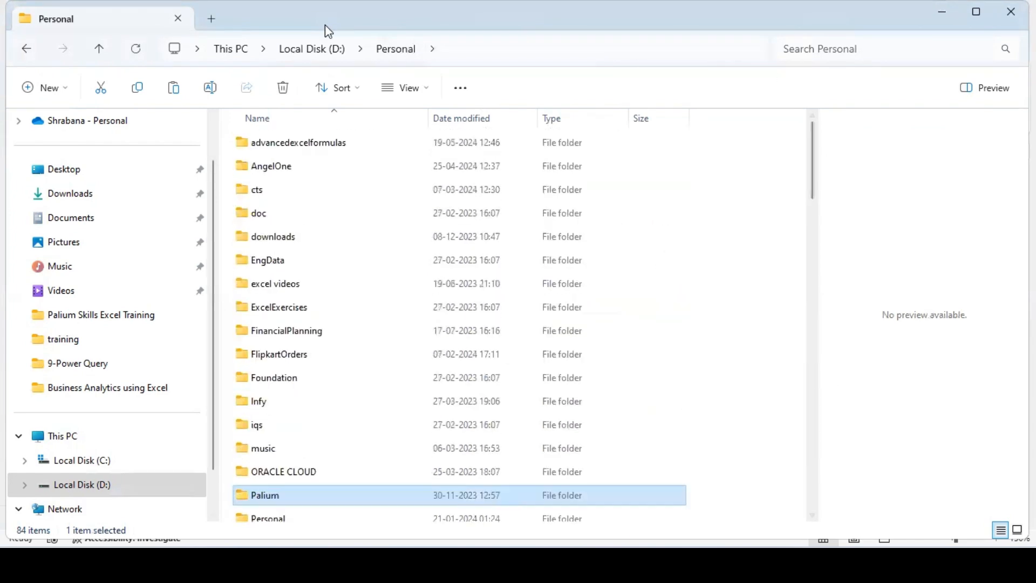
left_click(403, 48)
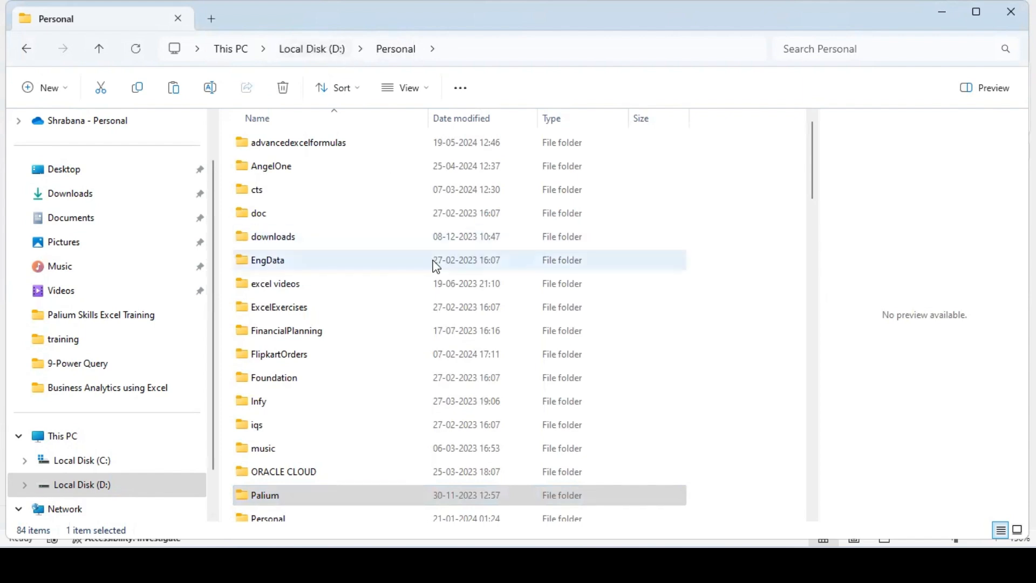
Step: Look through the class files folder inside advancedexcelformulas, and return to the Personal folder
double_click(463, 143)
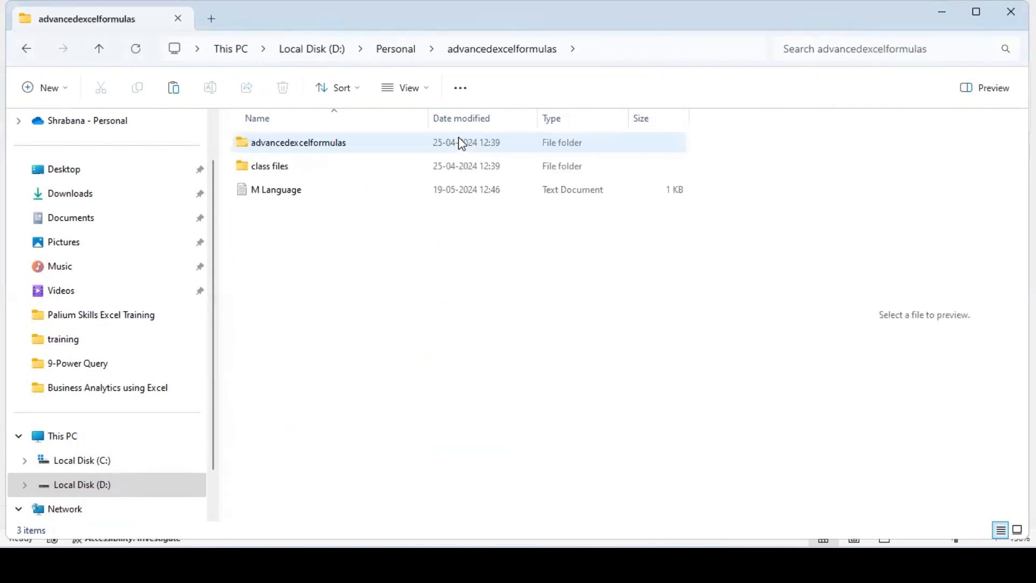
double_click(445, 168)
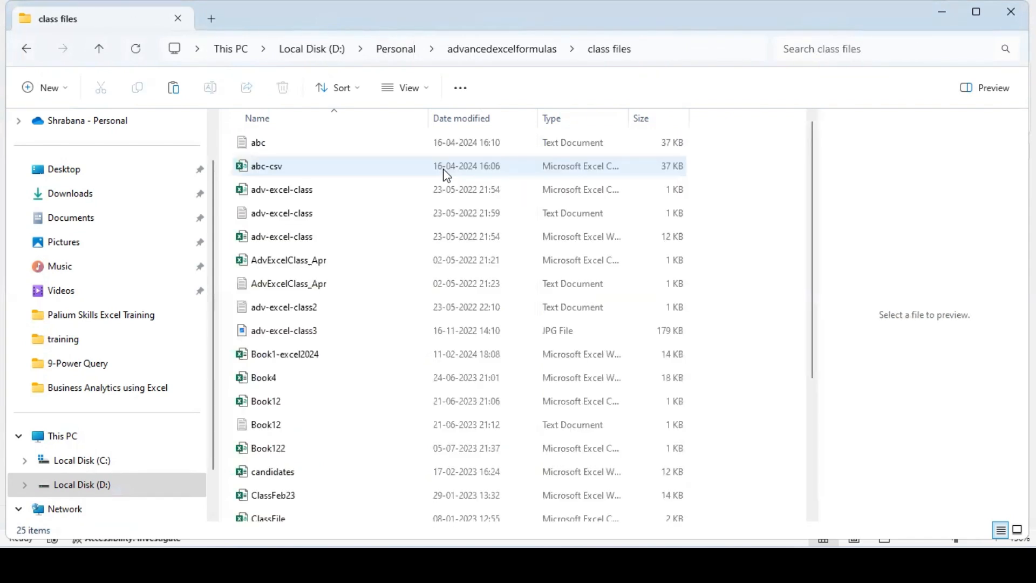
left_click_drag(815, 188, 855, 107)
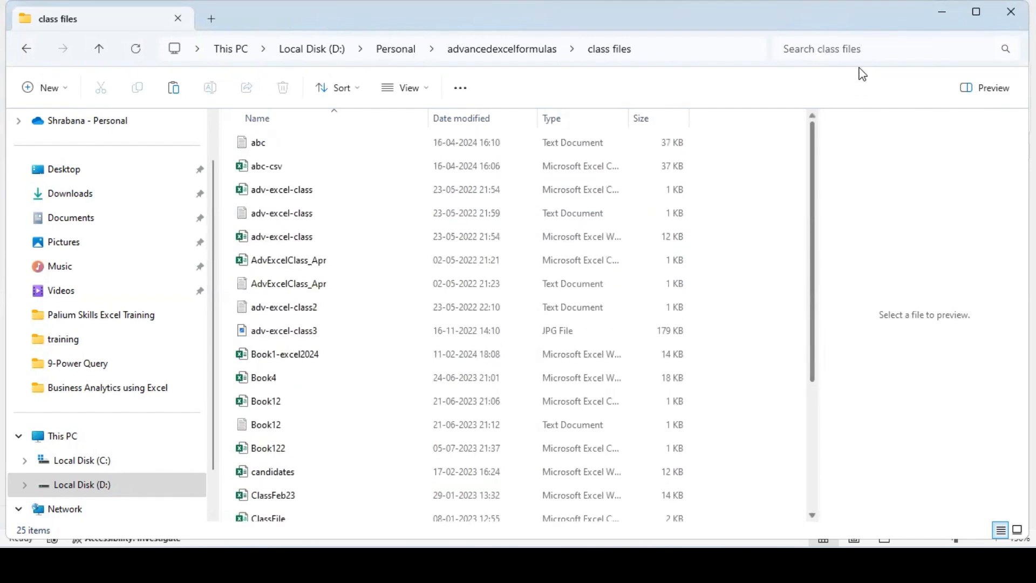
left_click(529, 54)
left_click(406, 51)
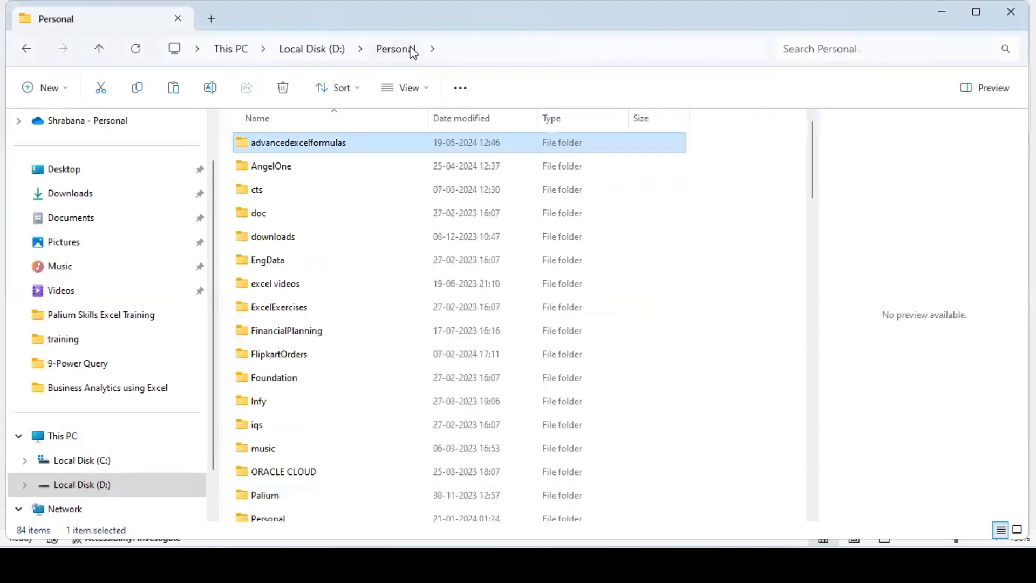
Step: Minimize the File Explorer, Book3 and Power BI Desktop windows and switch to the Clean_Financial_Data workbook in Excel
left_click(942, 12)
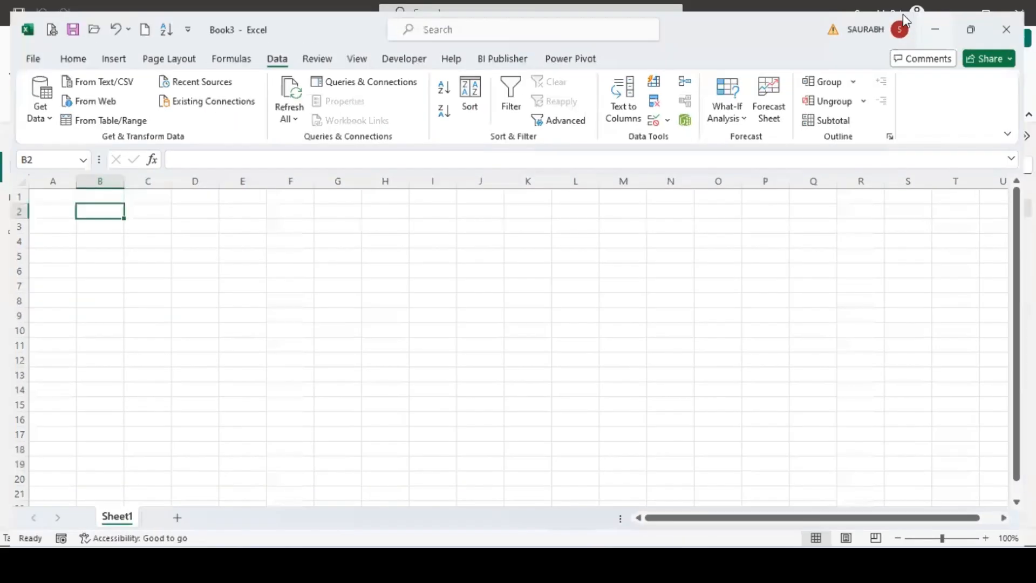
left_click(937, 10)
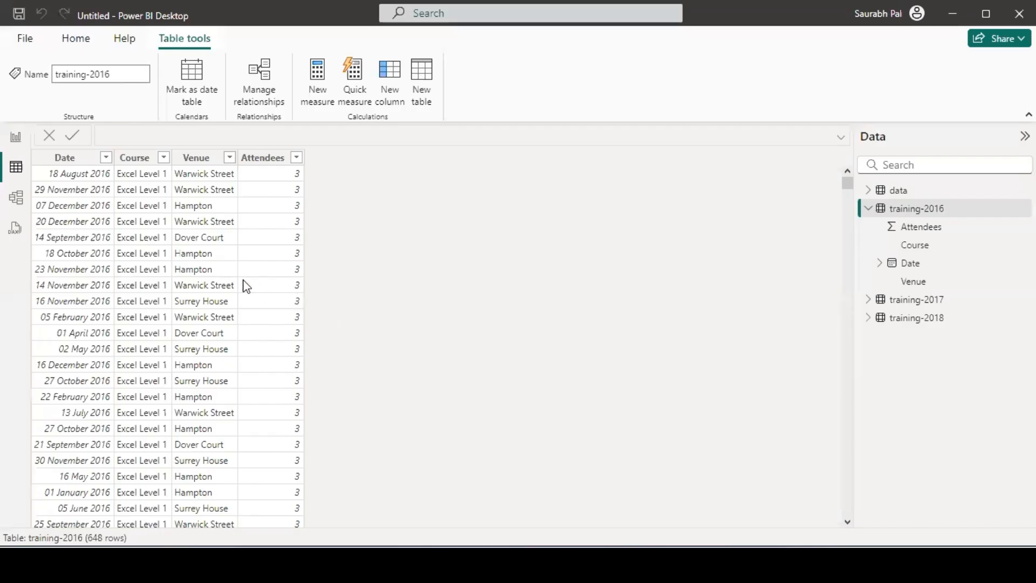
left_click(951, 10)
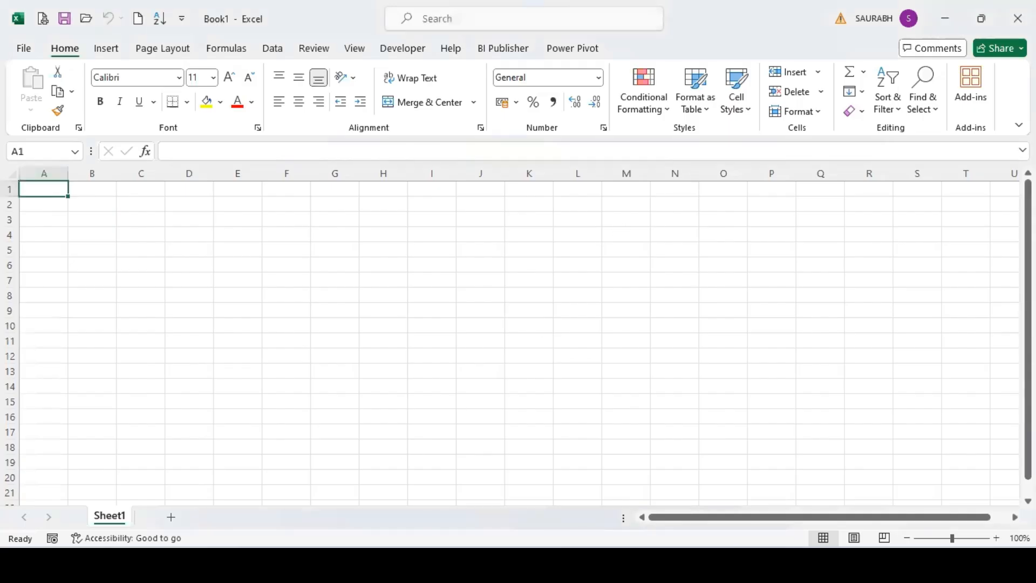
mouse_move(525, 565)
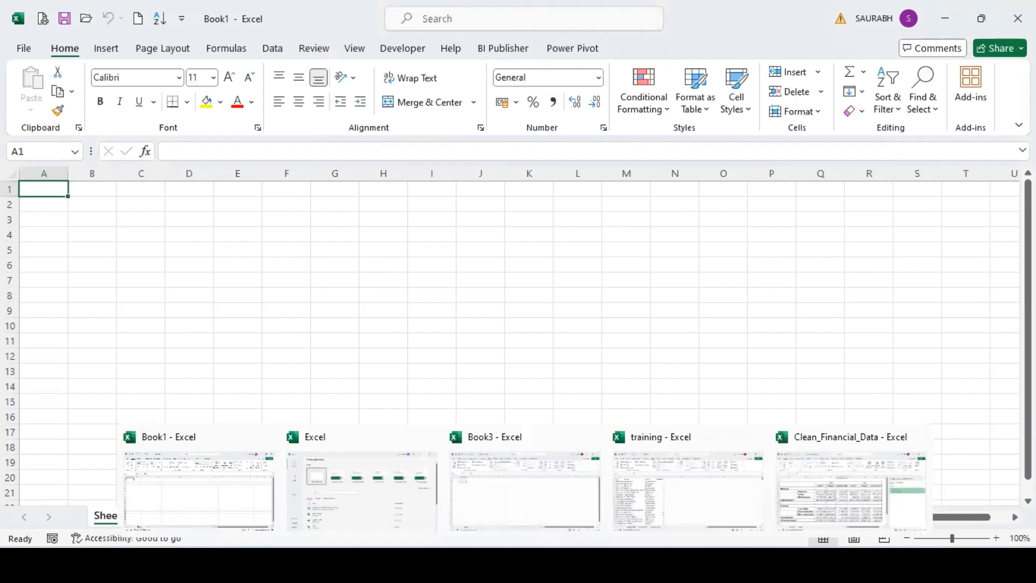
left_click(845, 502)
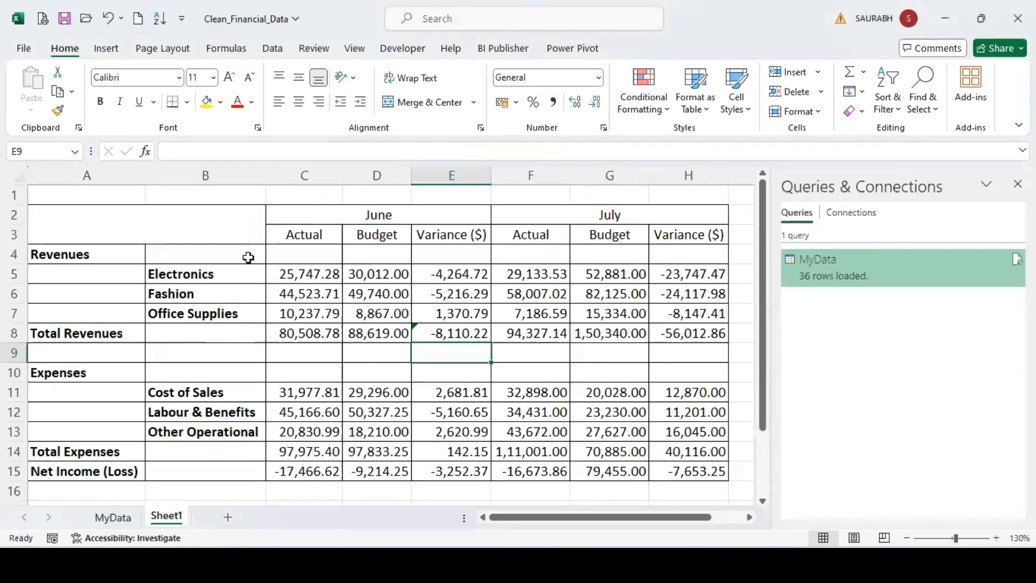
Step: Load the June and July report range A2:H15 into Power Query as a new query and delete its Changed Type and Promoted Headers steps
mouse_move(124, 219)
left_mouse_down()
mouse_move(267, 341)
mouse_move(651, 469)
left_mouse_up()
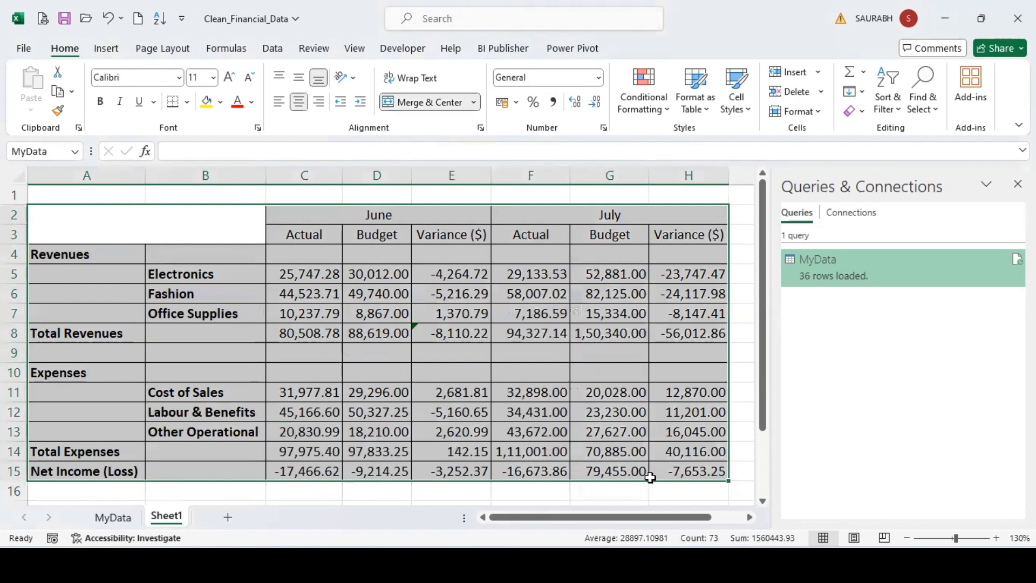
left_click_drag(651, 525, 526, 515)
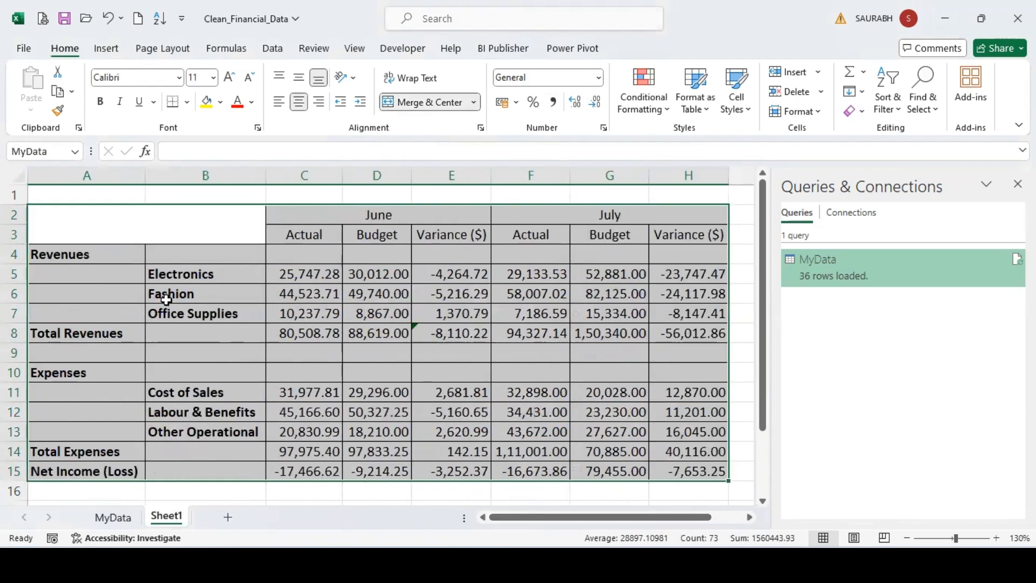
left_click(272, 48)
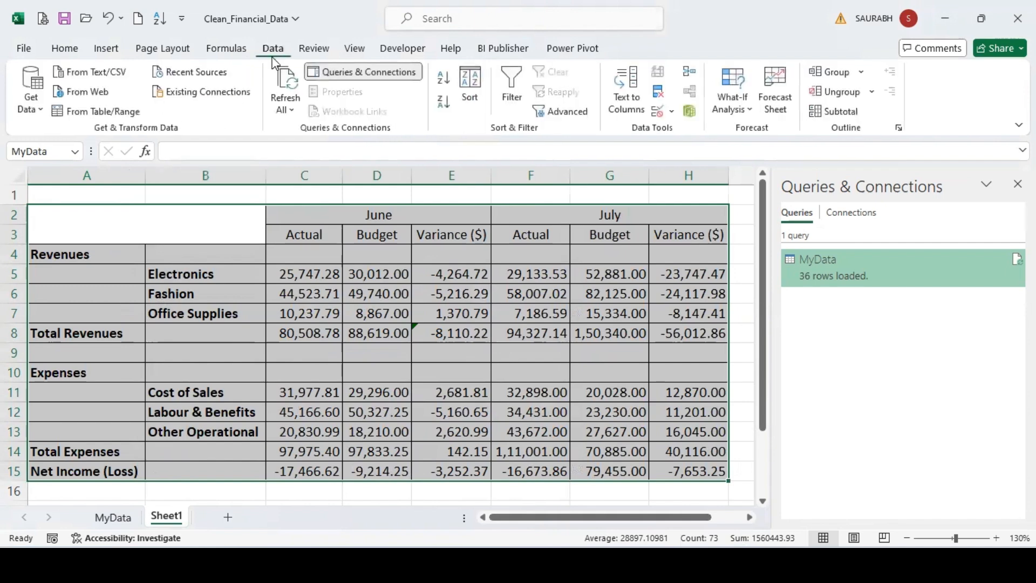
left_click(114, 114)
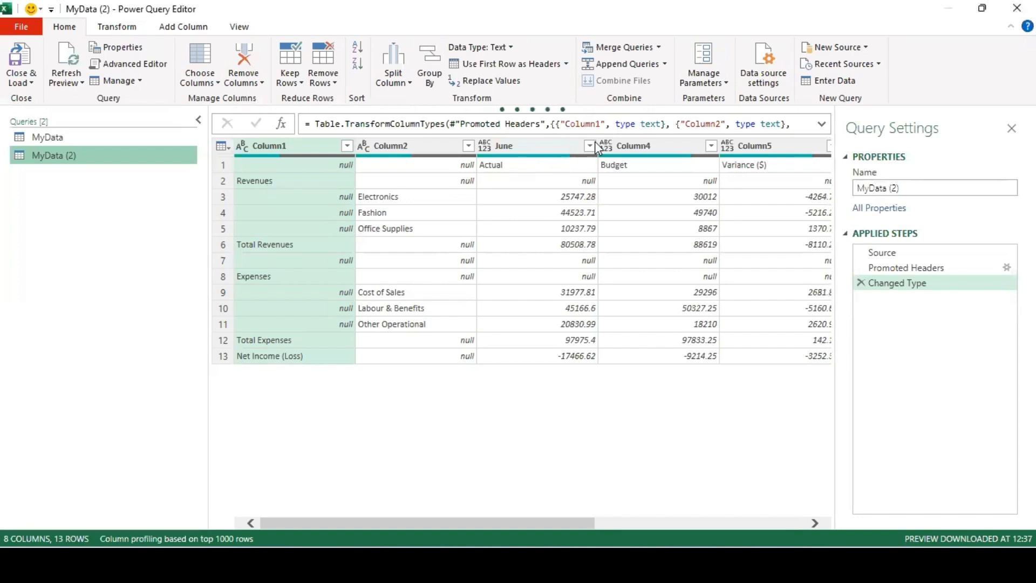
left_click(861, 283)
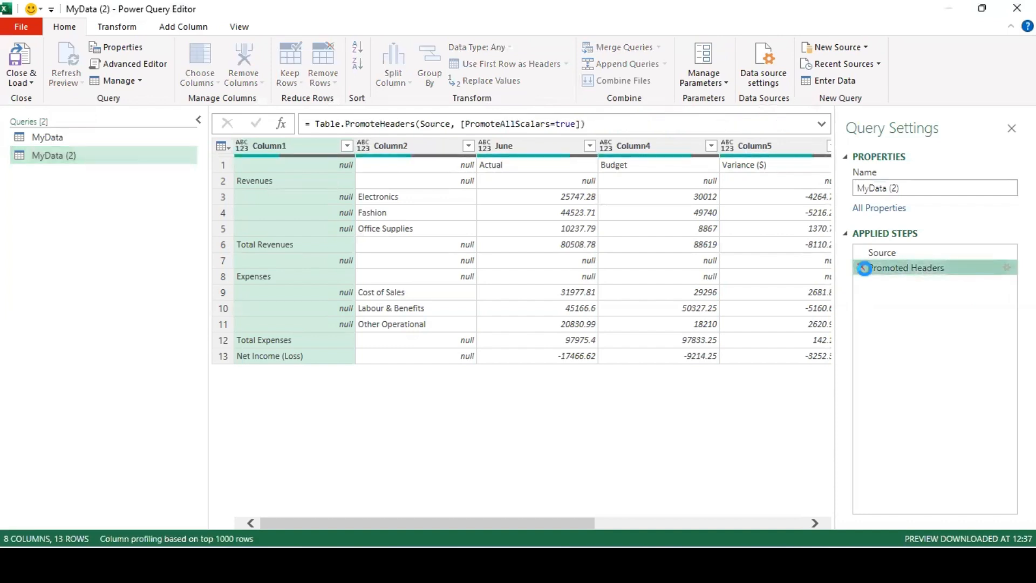
left_click(860, 268)
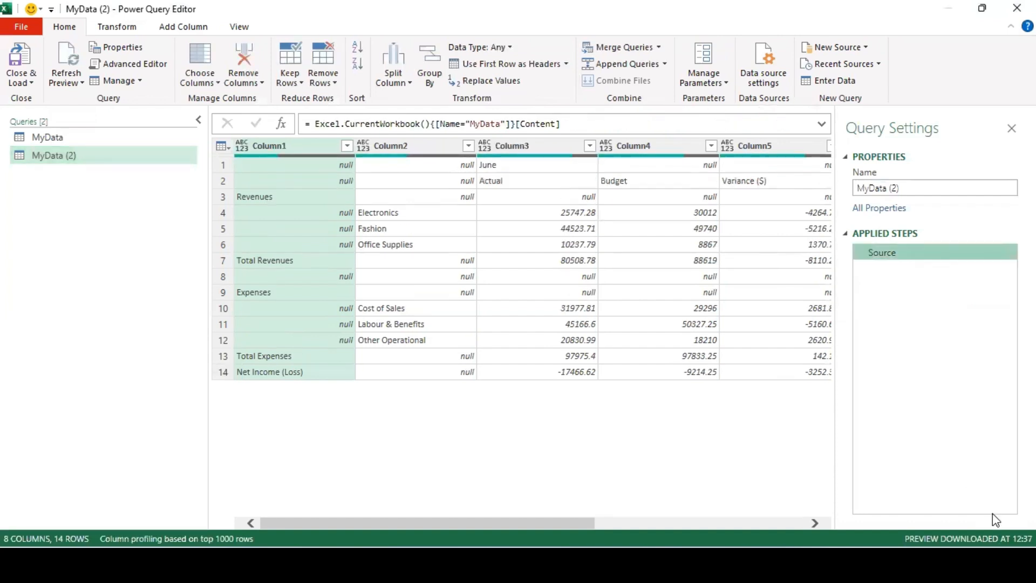
left_click(319, 148)
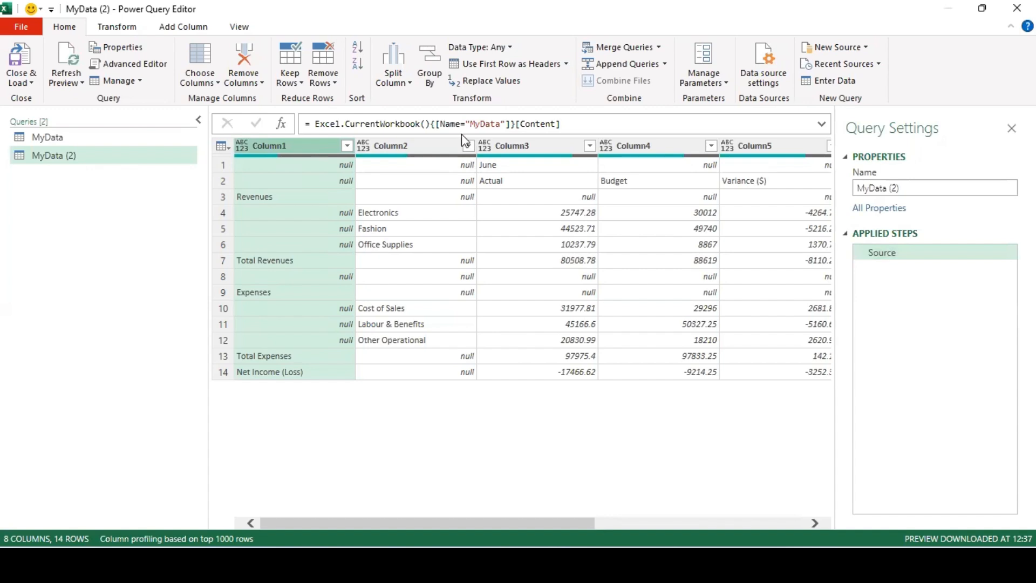
left_click(410, 146, "ctrl")
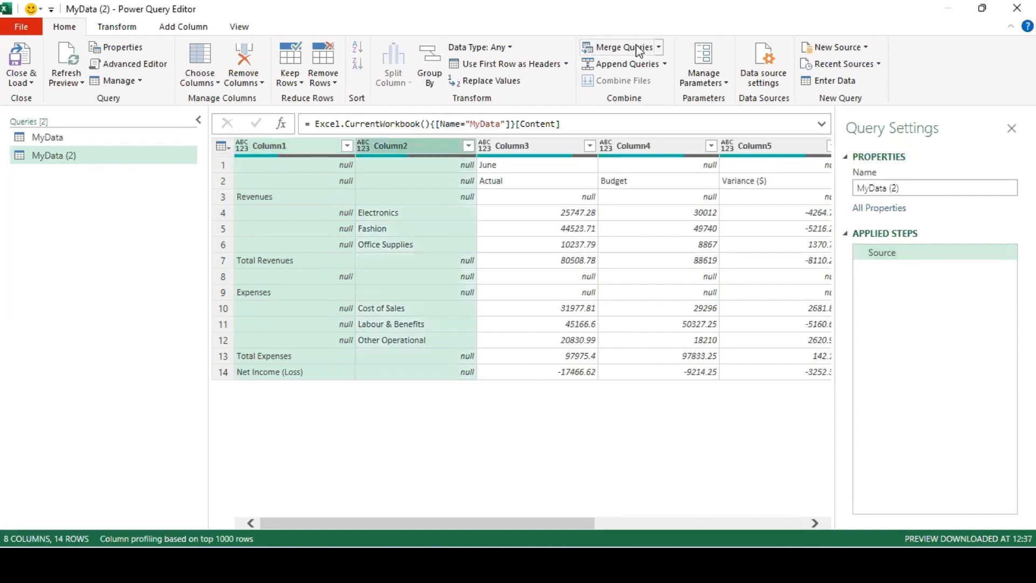
left_click(124, 27)
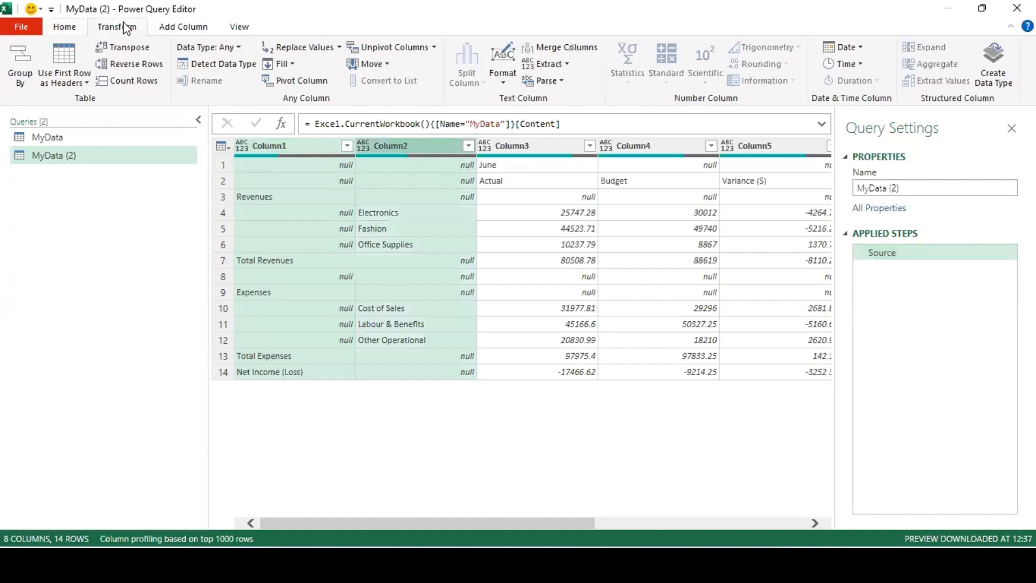
left_click(568, 47)
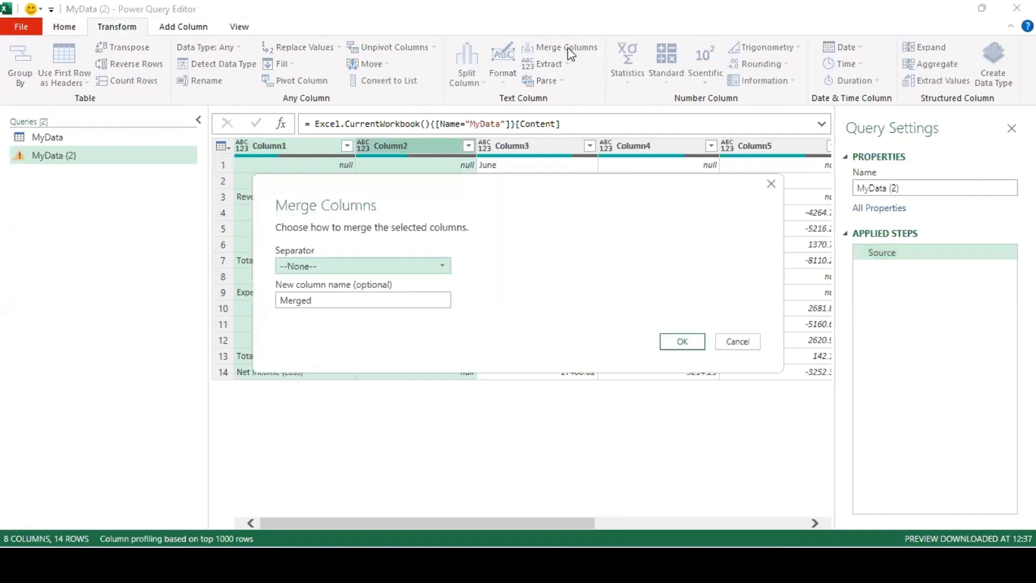
left_click(377, 267)
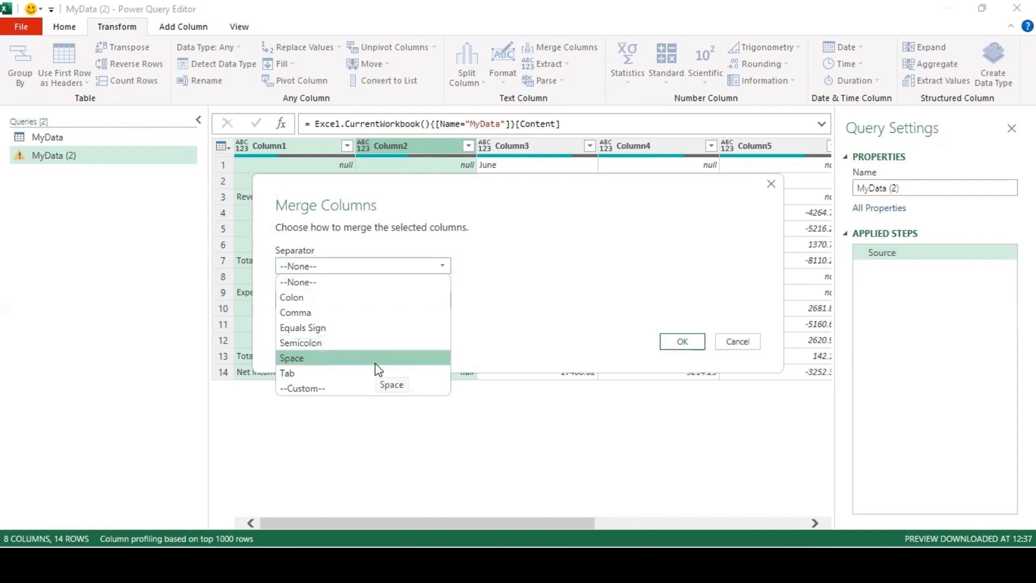
left_click(380, 388)
left_click(373, 284)
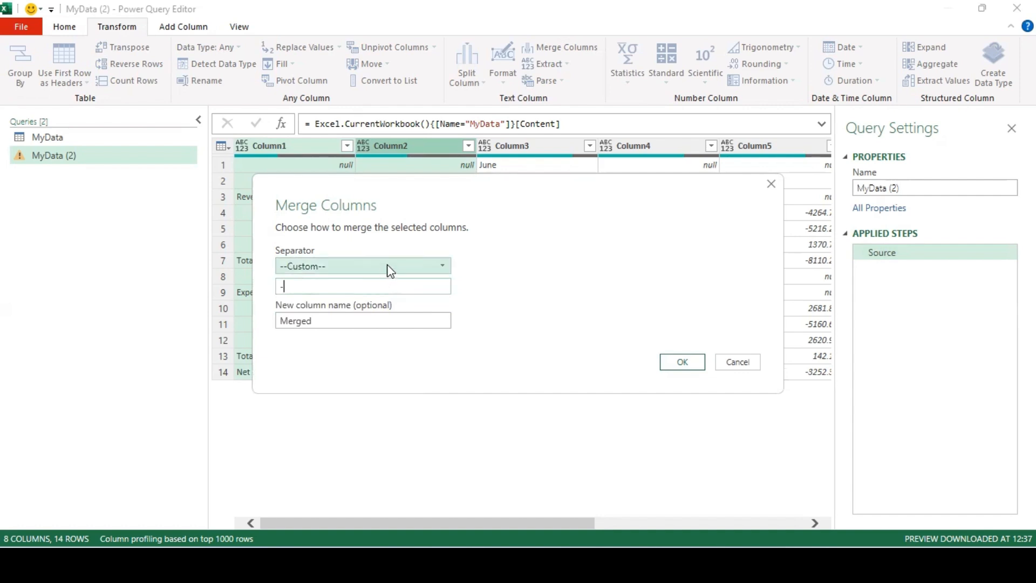
left_click_drag(468, 207, 472, 212)
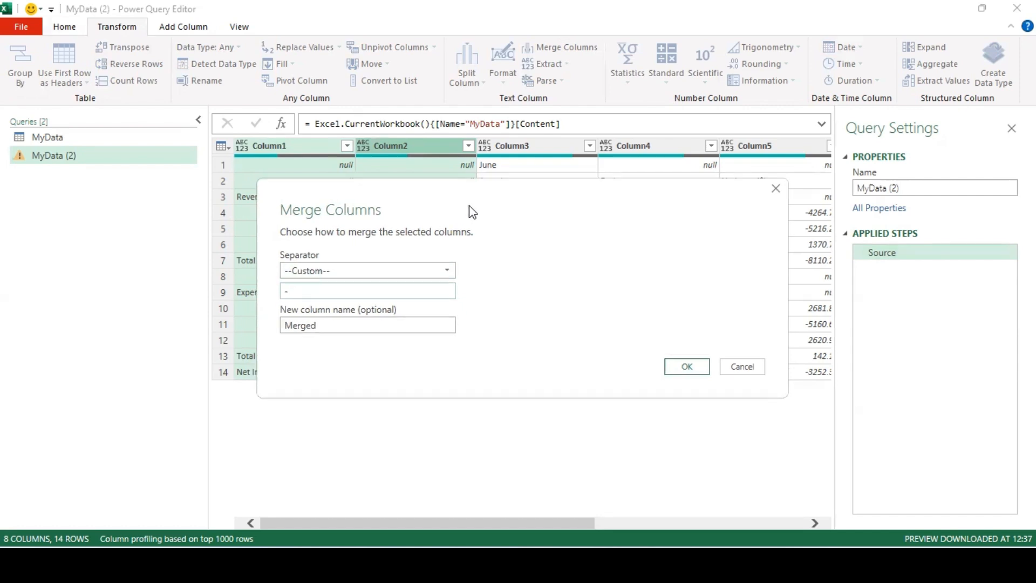
left_click_drag(473, 212, 614, 270)
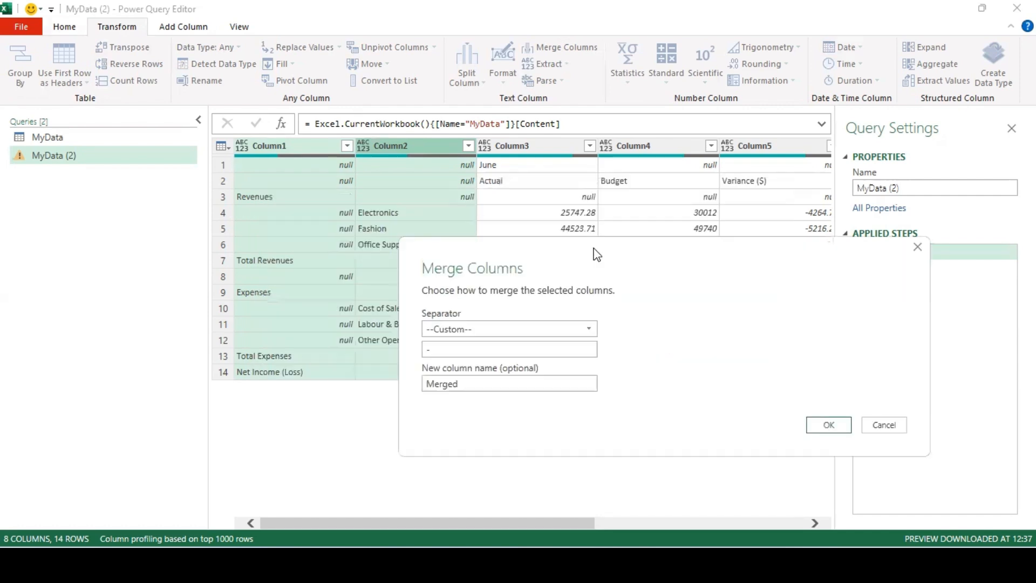
left_click(903, 425)
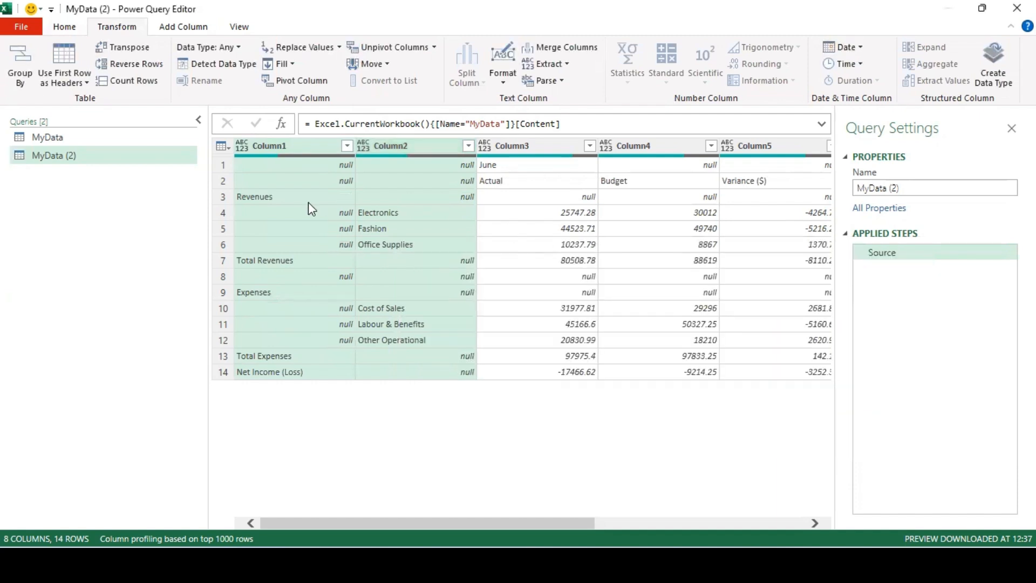
left_click(310, 247)
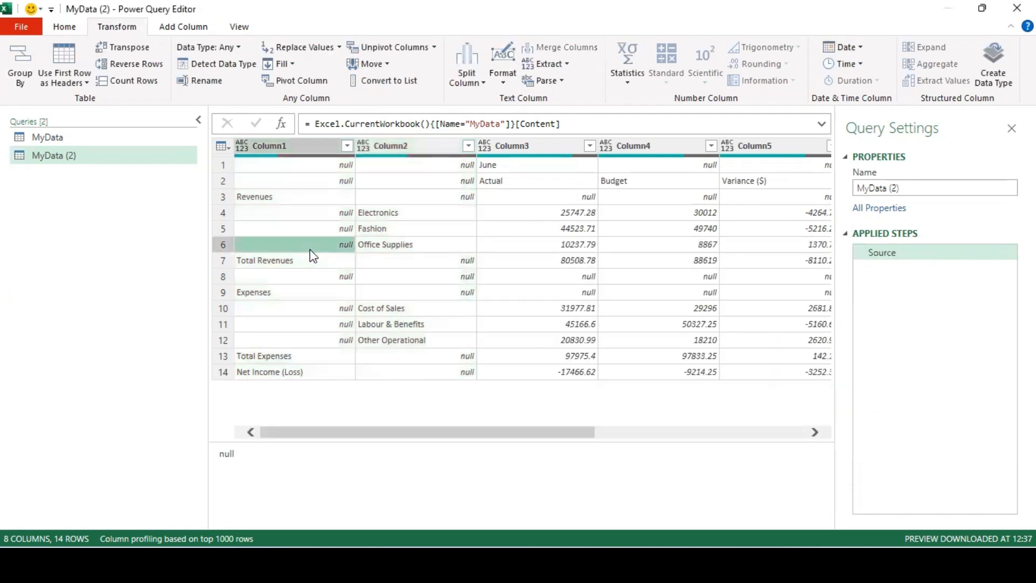
Step: Fill the values in Column1 down over its null cells in the MyData (2) query
left_click(299, 141)
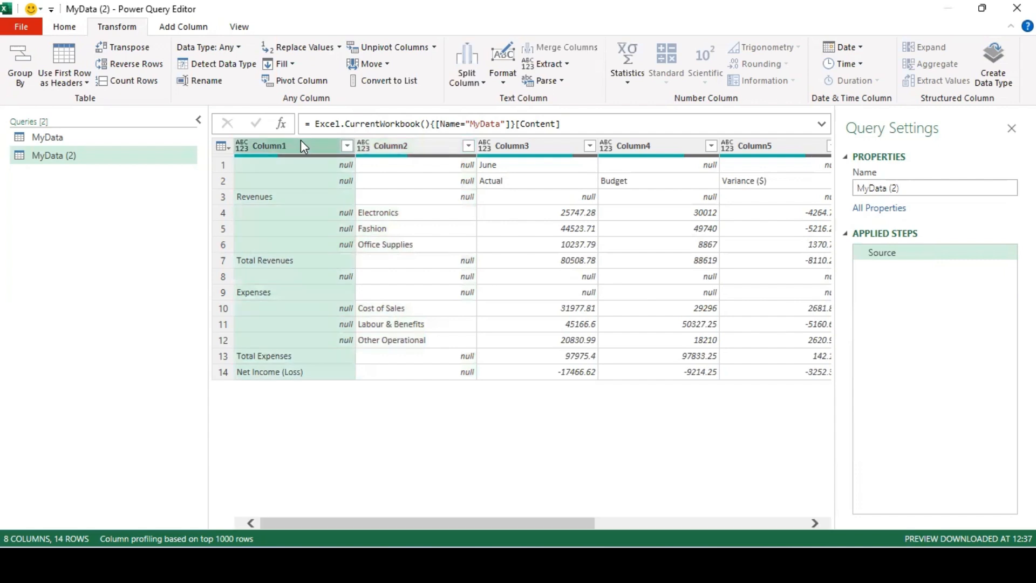
left_click(281, 64)
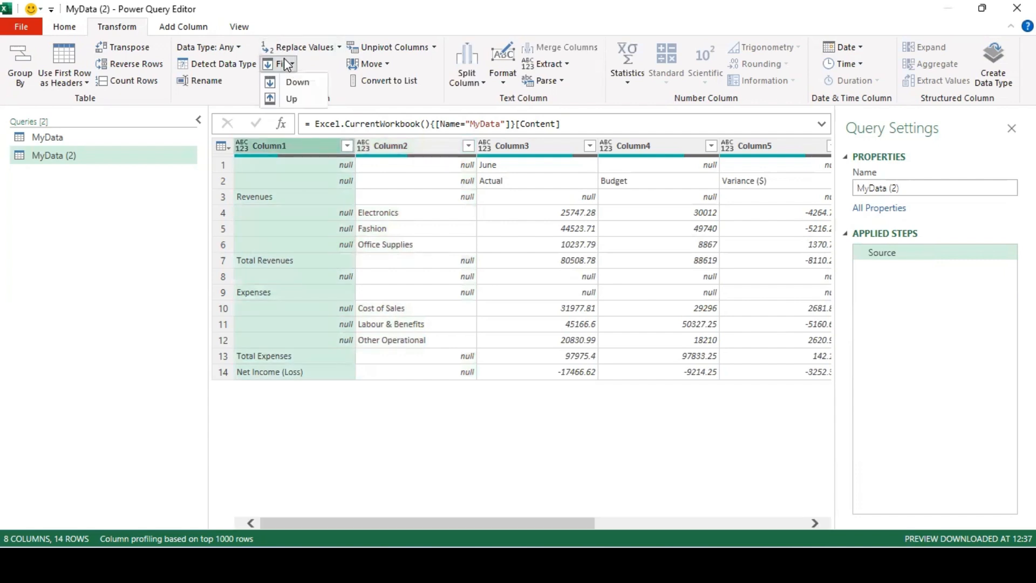
left_click(291, 86)
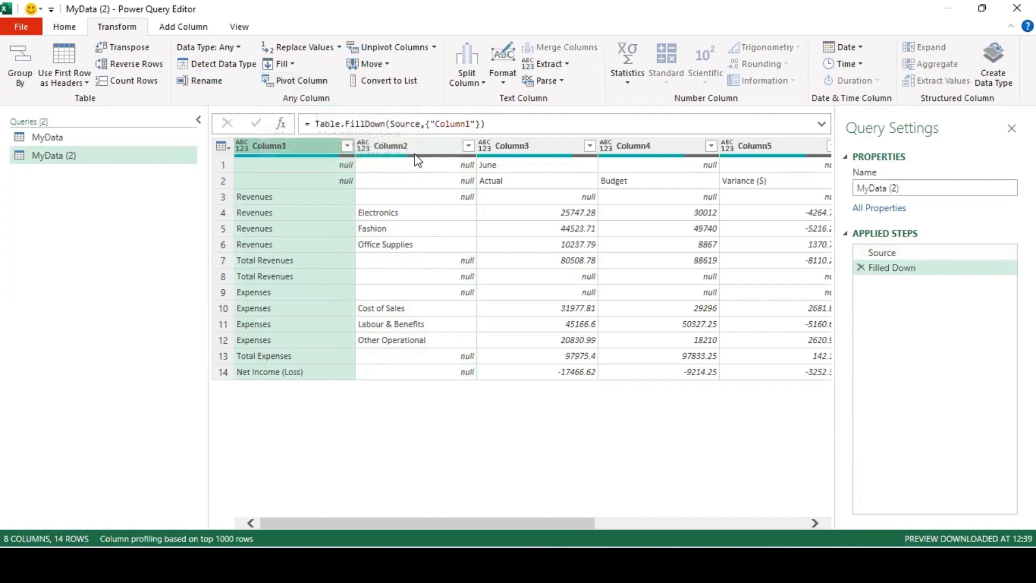
Step: Try to merge Column1 and Column2 of the MyData (2) query
left_click(434, 151, "ctrl")
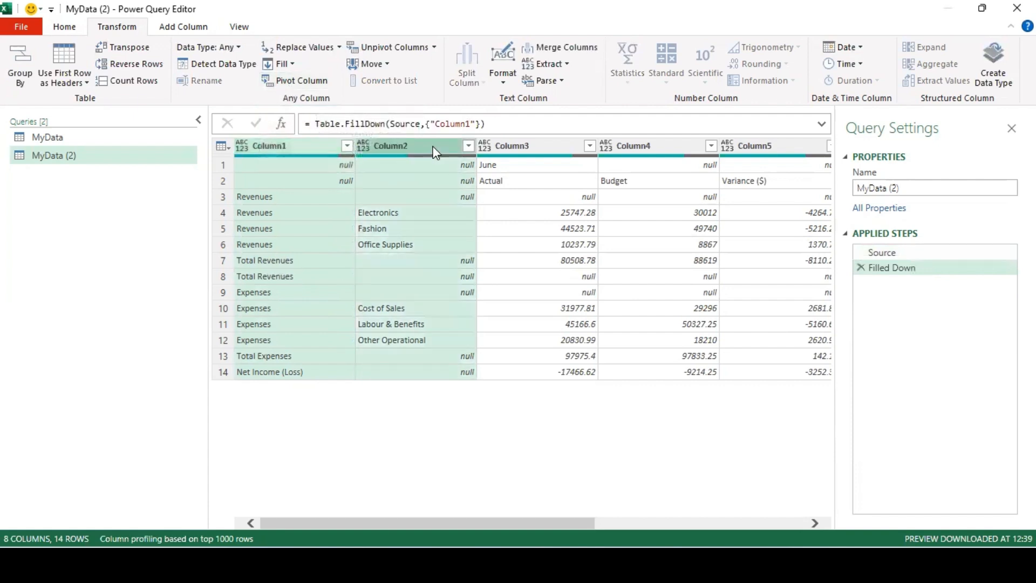
right_click(434, 152)
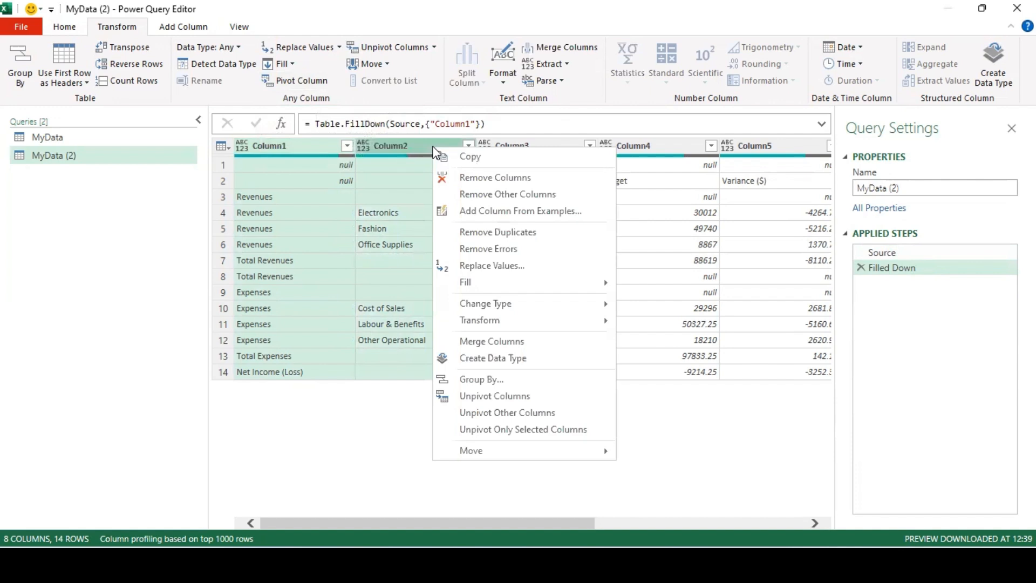
left_click(564, 340)
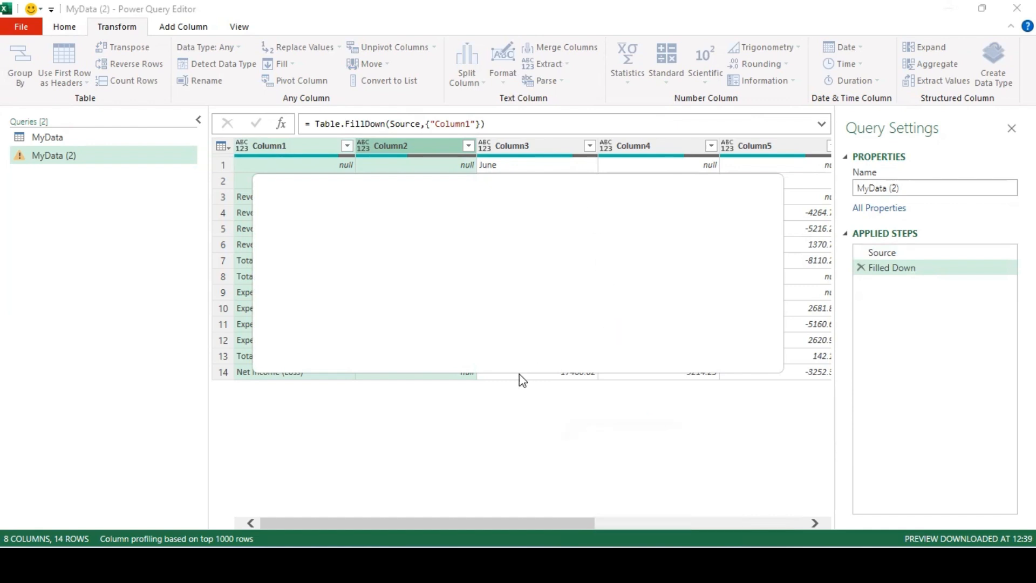
Step: Try to close the Book3 and Clean_Financial_Data workbook windows, dismissing the notice each time
mouse_move(525, 565)
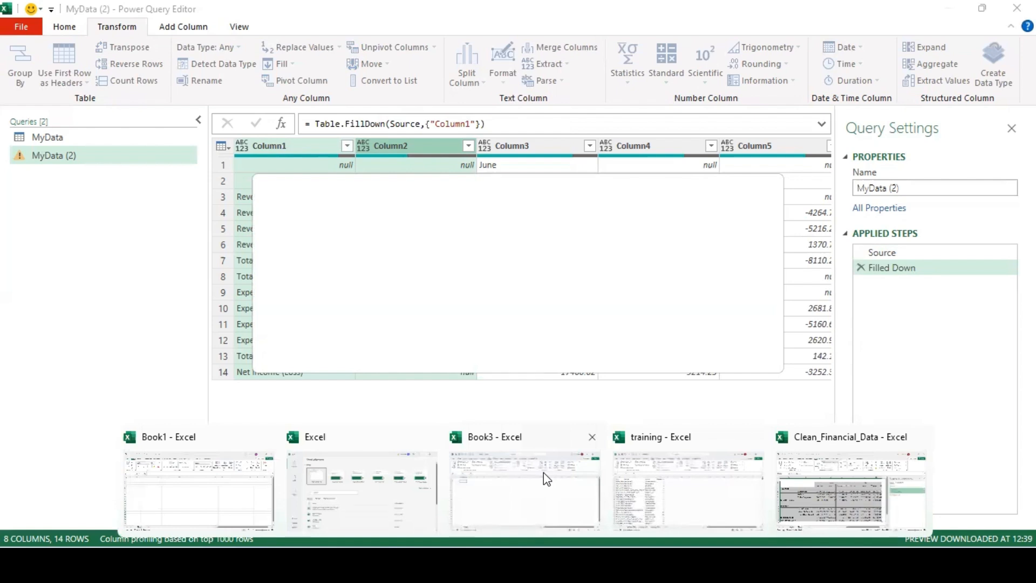
left_click(592, 436)
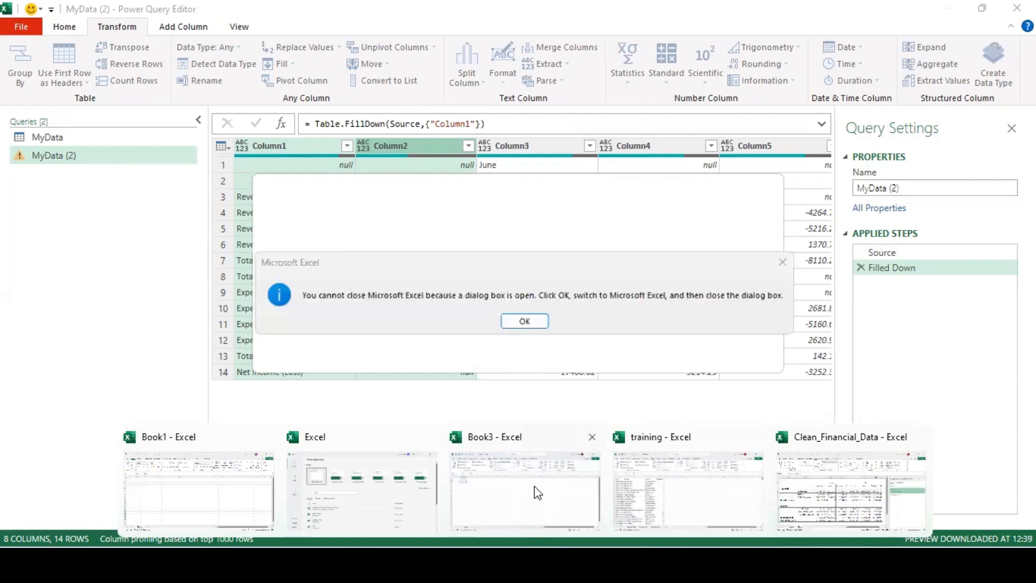
left_click(525, 322)
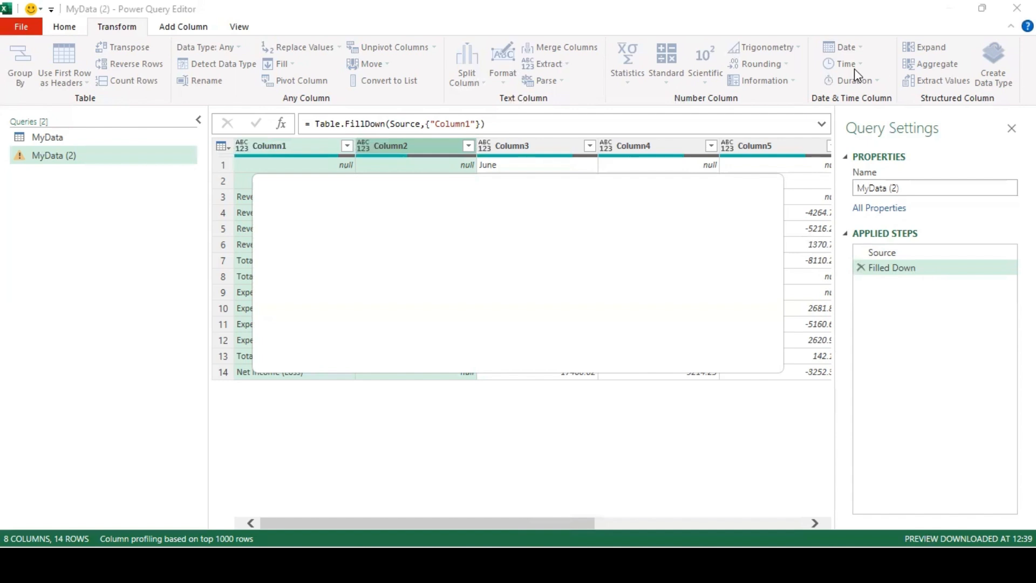
mouse_move(685, 471)
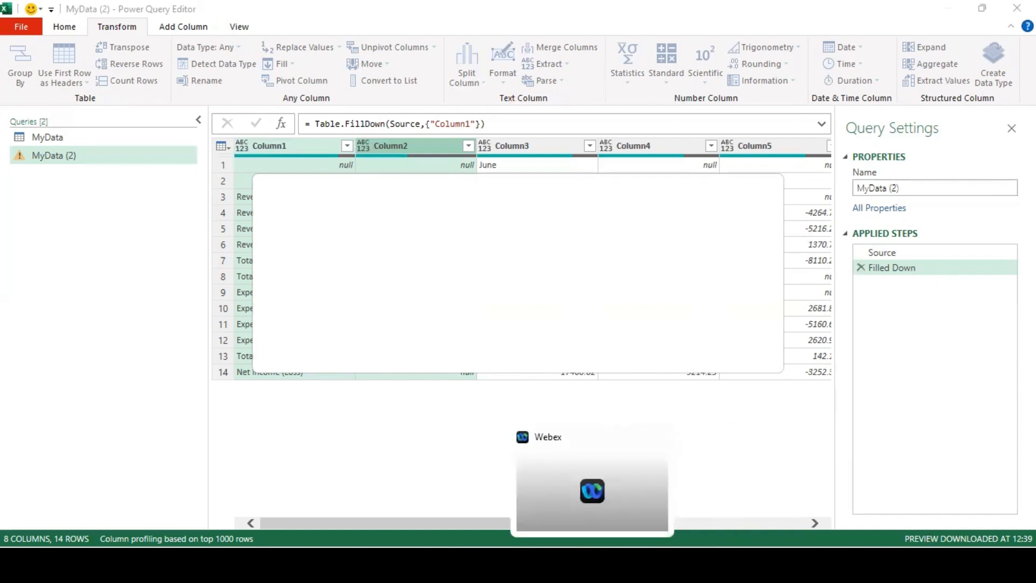
mouse_move(525, 564)
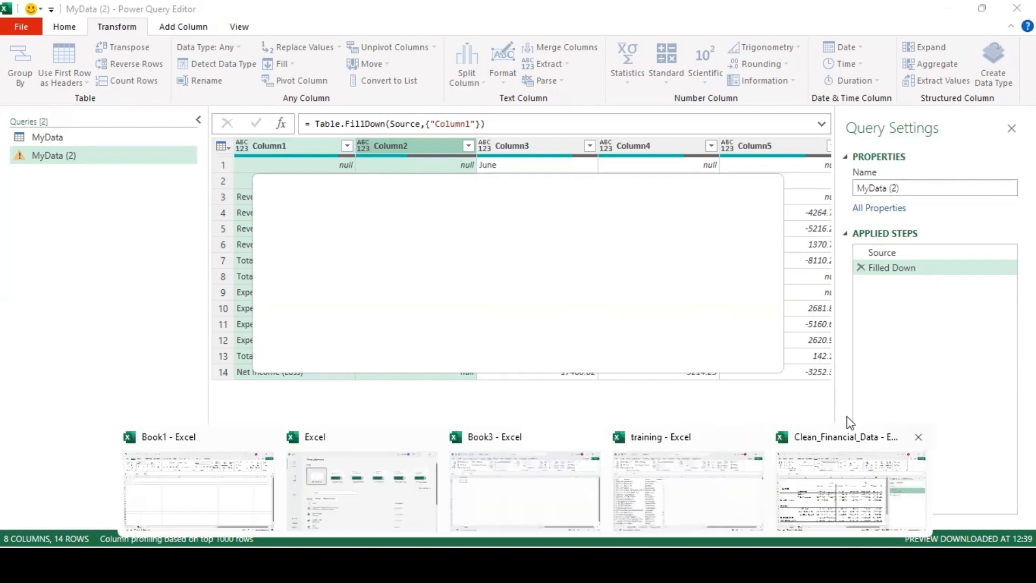
left_click(918, 437)
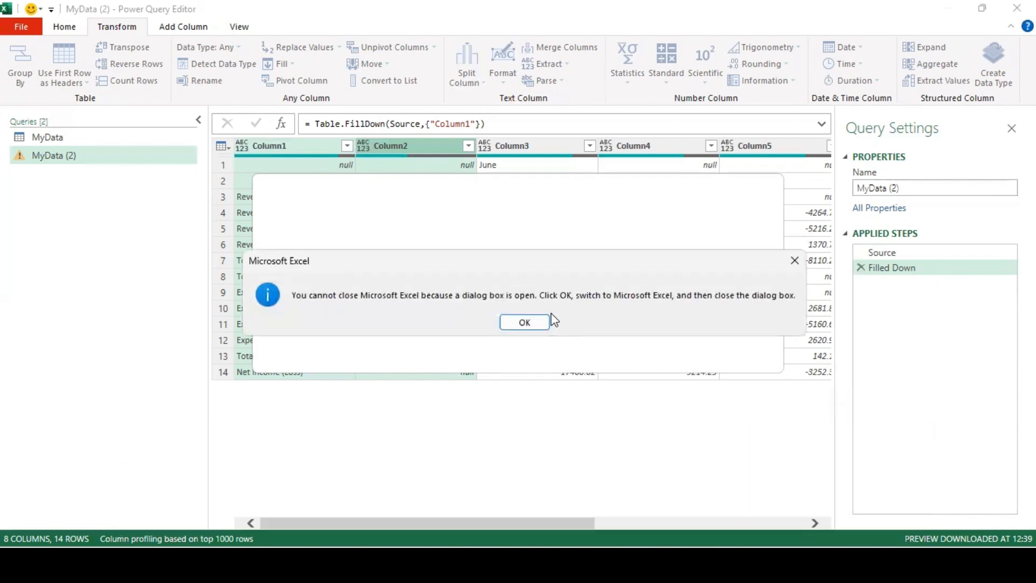
left_click(524, 322)
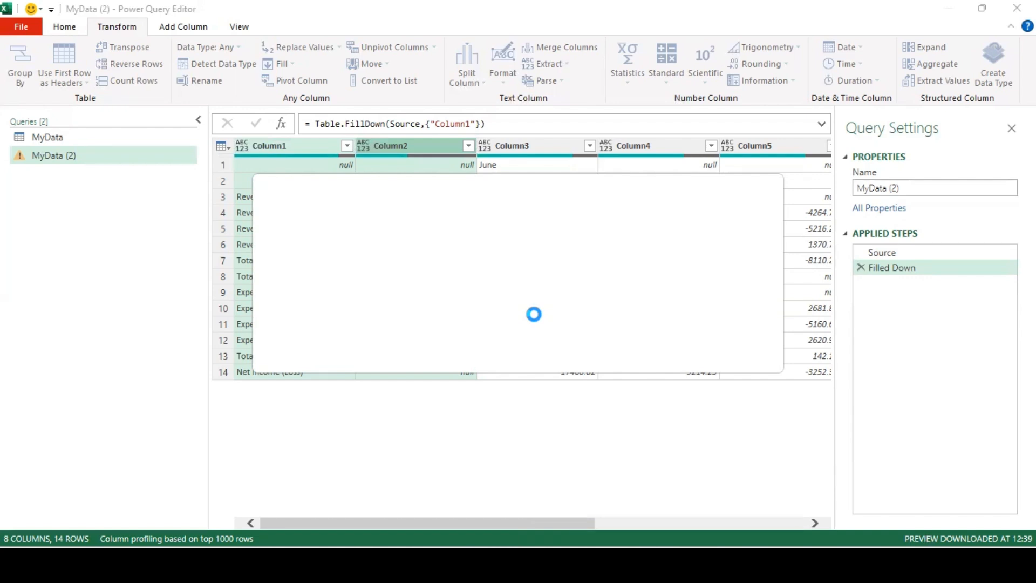
Step: Close the untitled report in Power BI Desktop
mouse_move(662, 563)
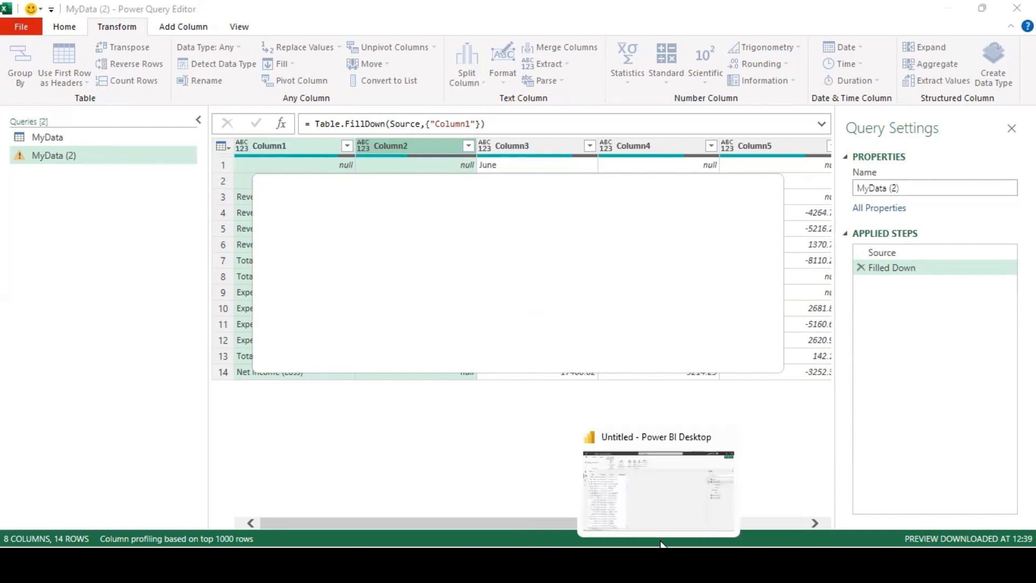
left_click(661, 487)
left_click(585, 309)
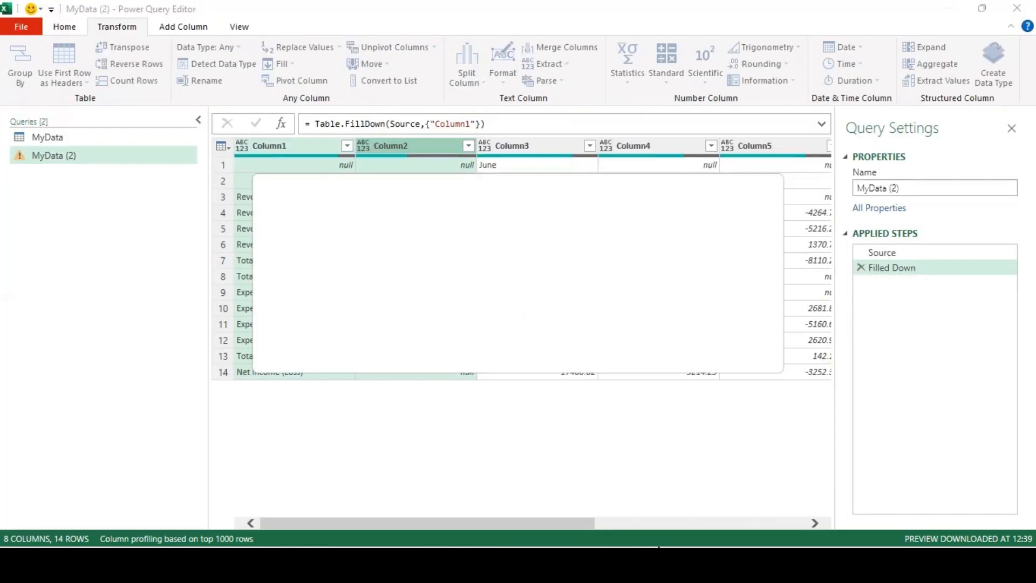
mouse_move(592, 564)
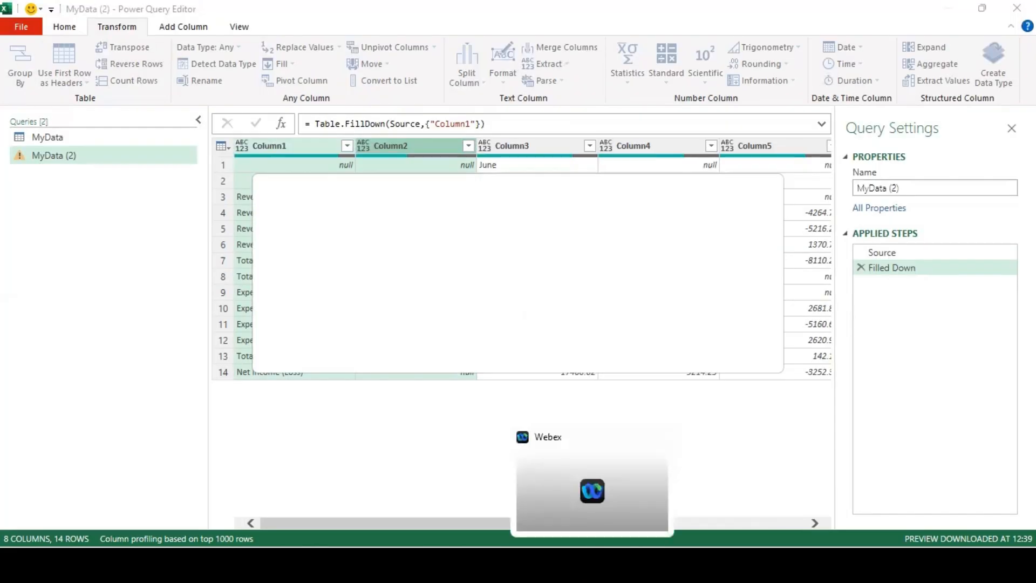
Step: Try again to close the Book3, Clean_Financial_Data and training workbook windows, dismissing each notice
mouse_move(522, 564)
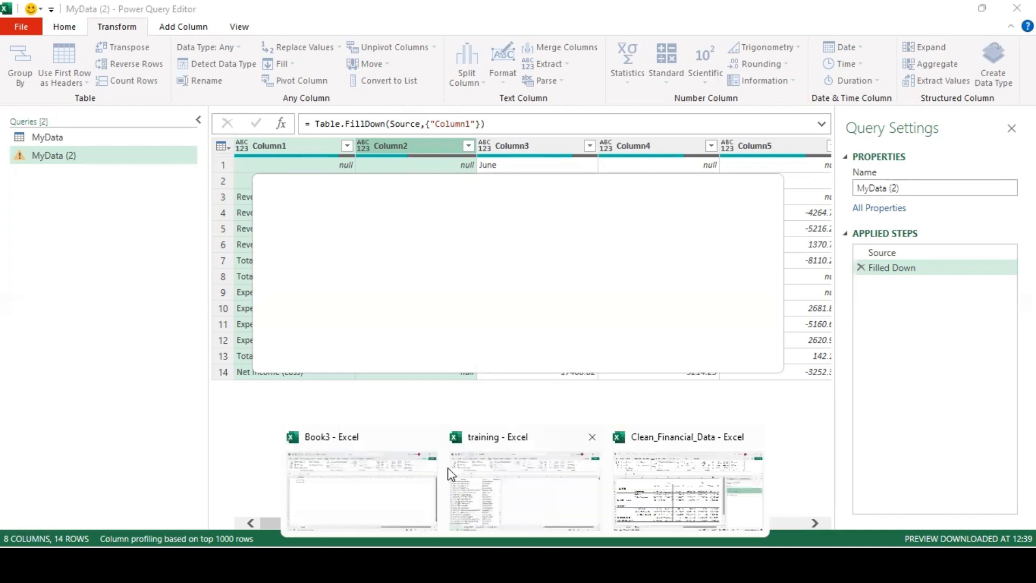
left_click(429, 436)
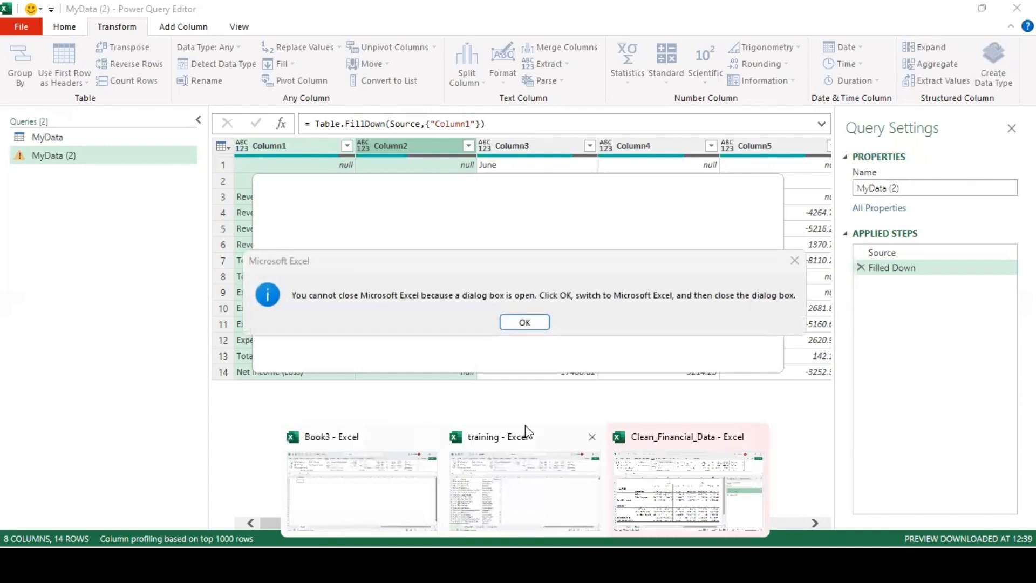
left_click(507, 324)
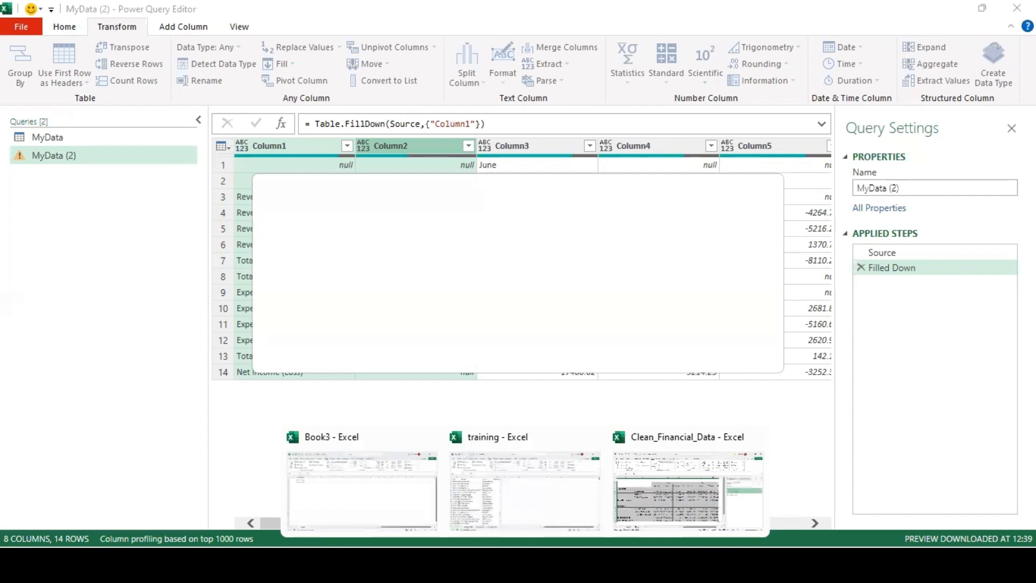
left_click(755, 437)
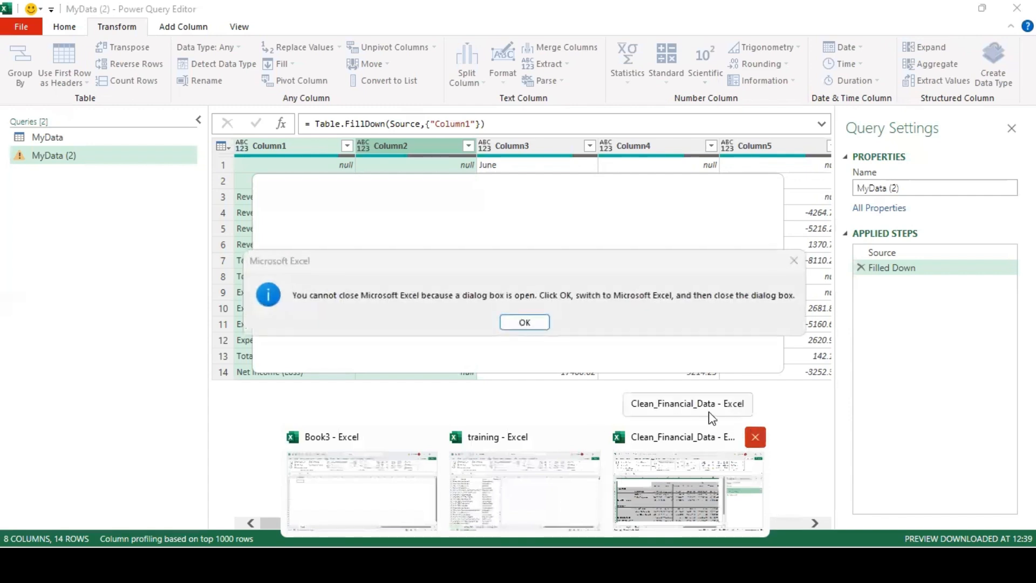
left_click(524, 324)
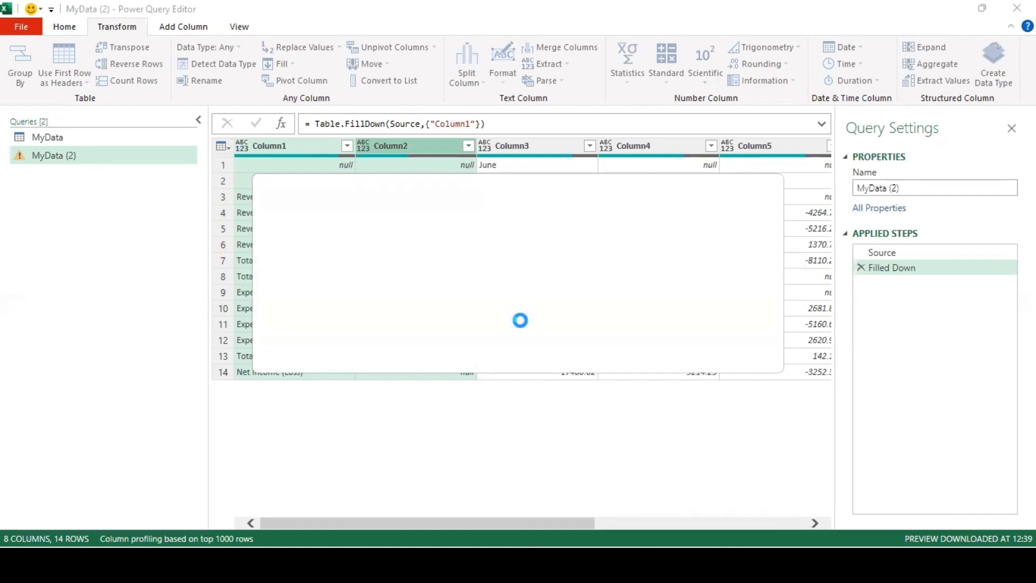
mouse_move(520, 564)
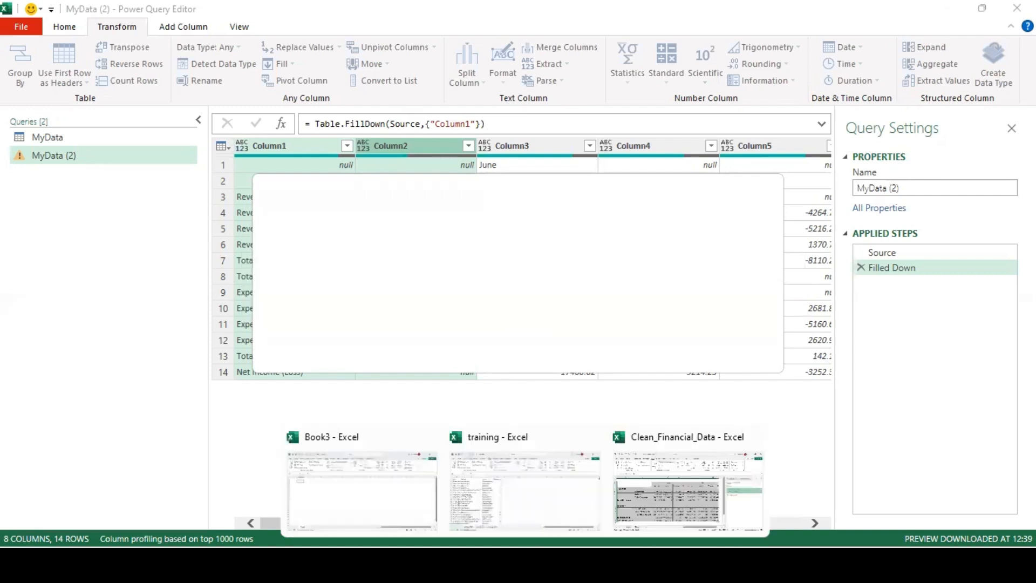
left_click(592, 436)
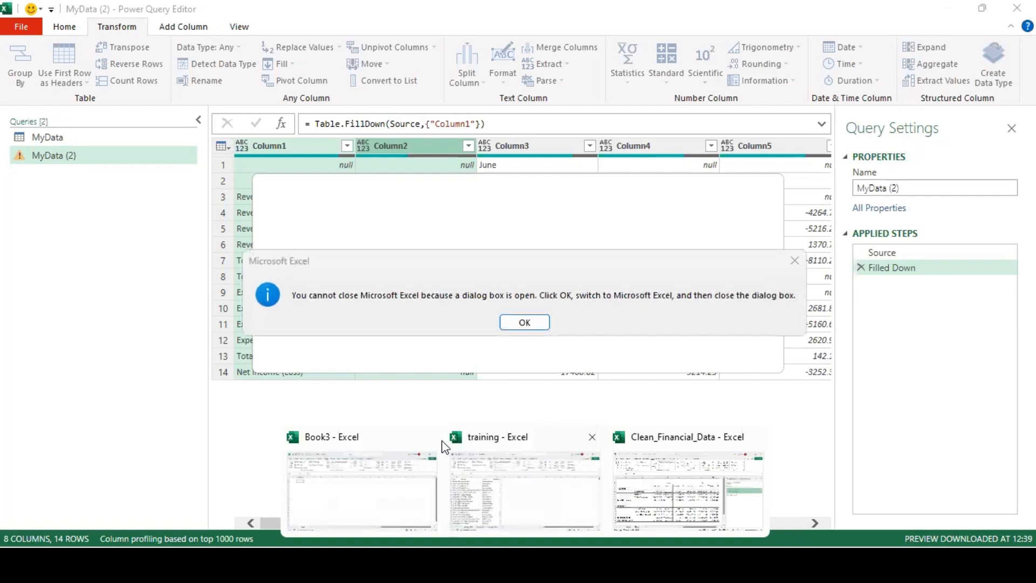
left_click(522, 322)
mouse_move(520, 563)
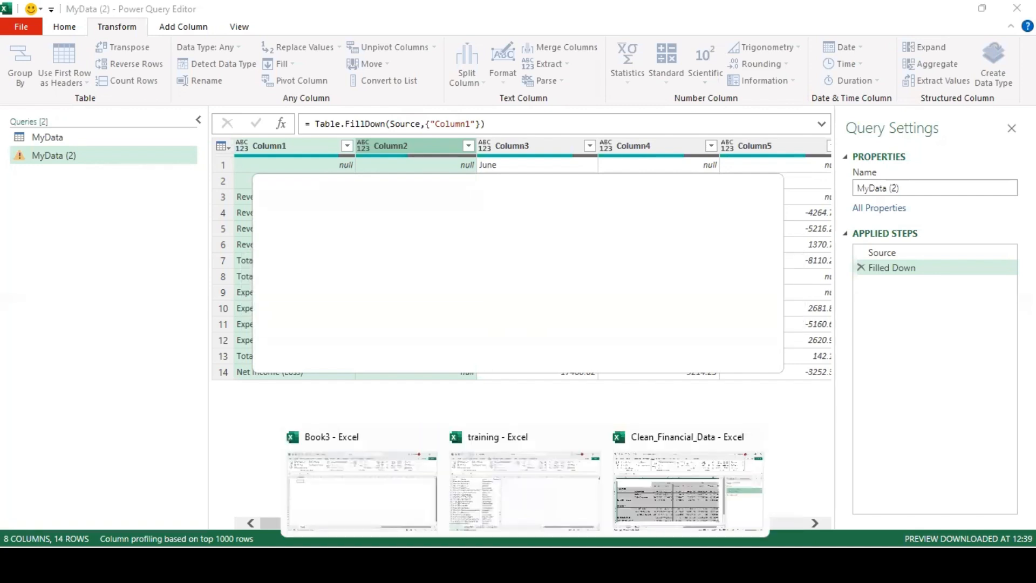
left_click(429, 436)
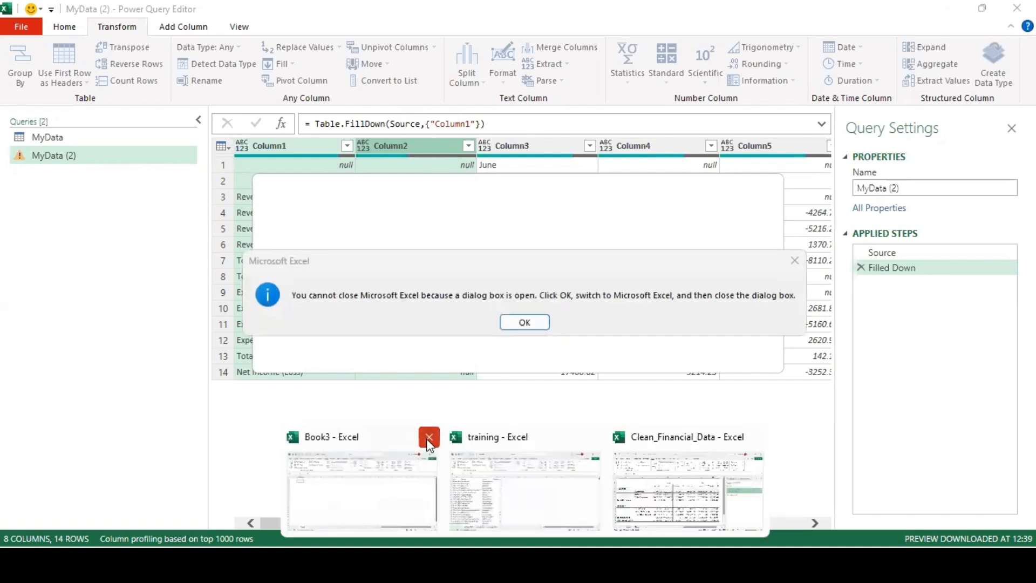
left_click(508, 323)
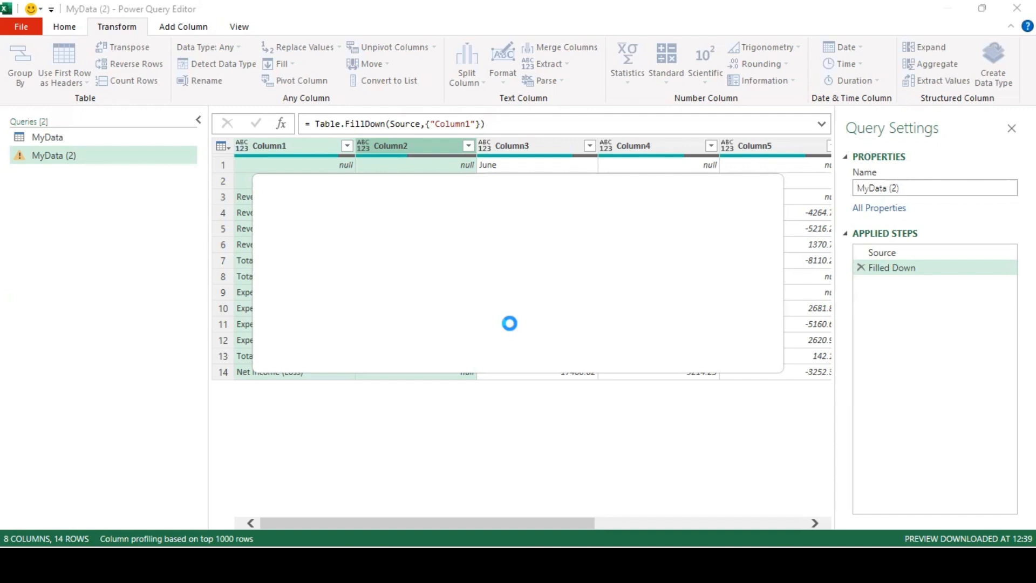
Step: Open Task Manager and end the Microsoft Excel task, dismissing the notice about the open dialog
key("ctrl+shift+Escape")
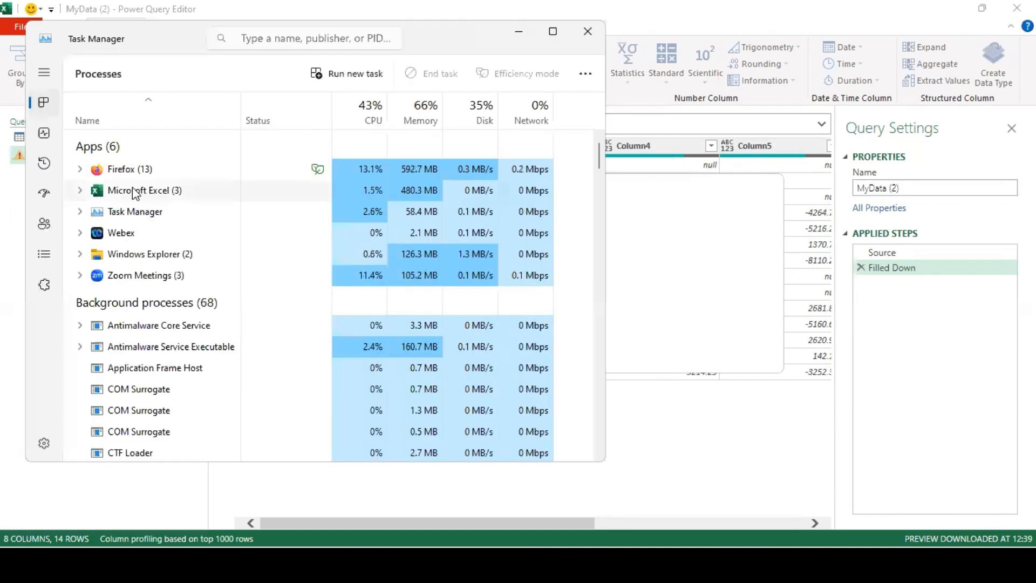
left_click(197, 193)
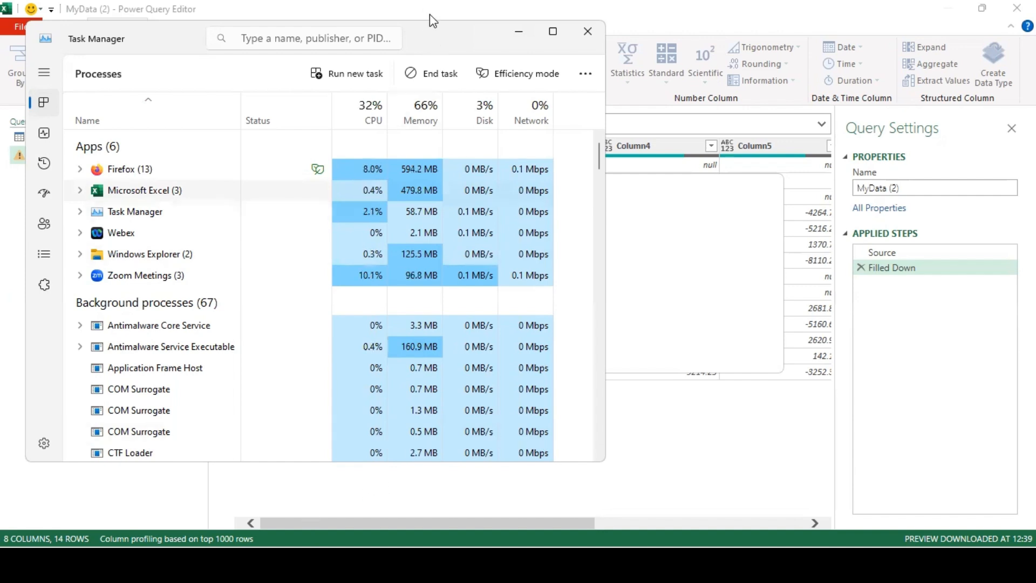
left_click_drag(426, 41, 429, 36)
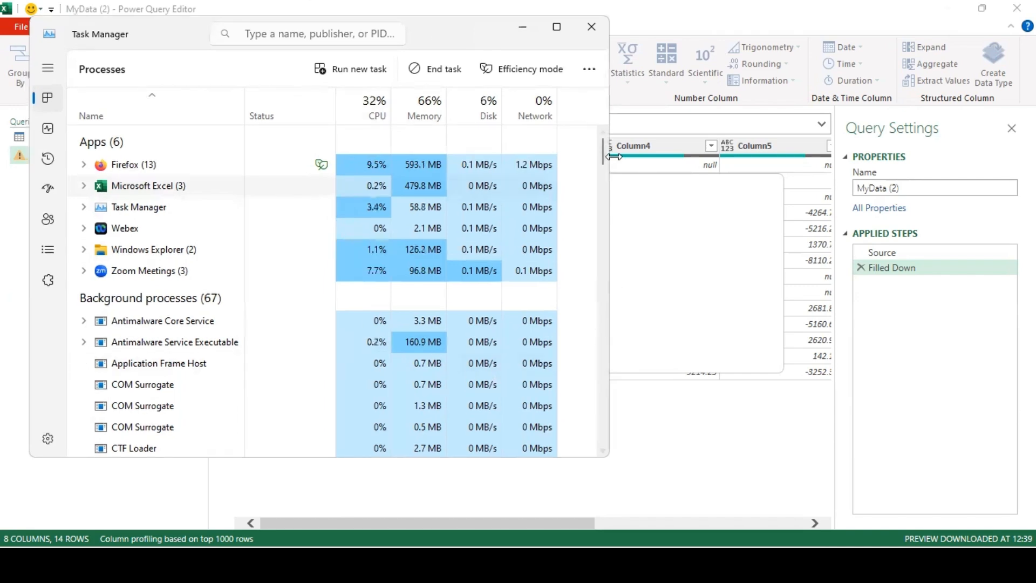
left_click_drag(603, 155, 604, 475)
scroll(603, 398, "up", 15)
left_click(149, 186)
left_click(428, 69)
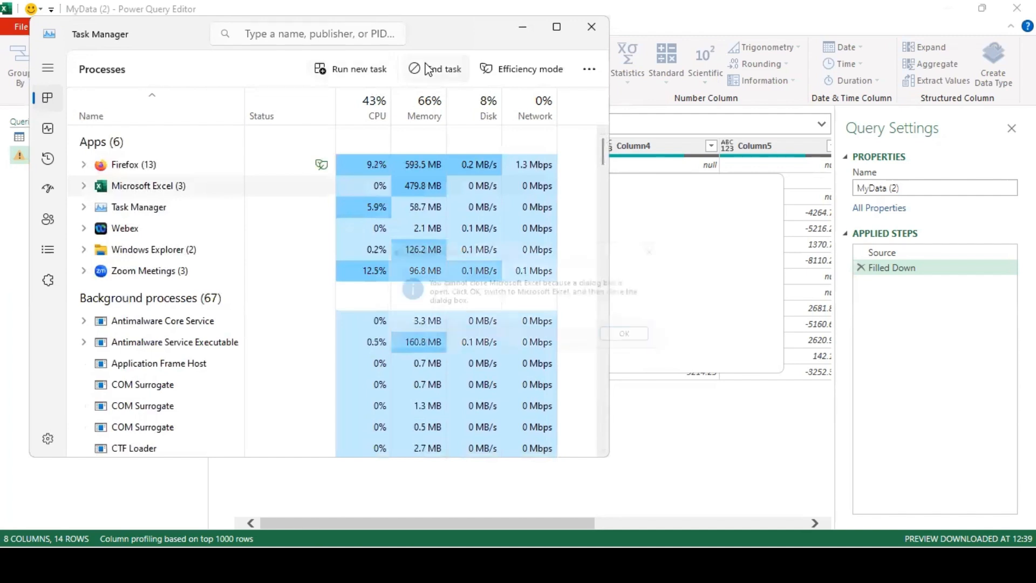
left_click(624, 334)
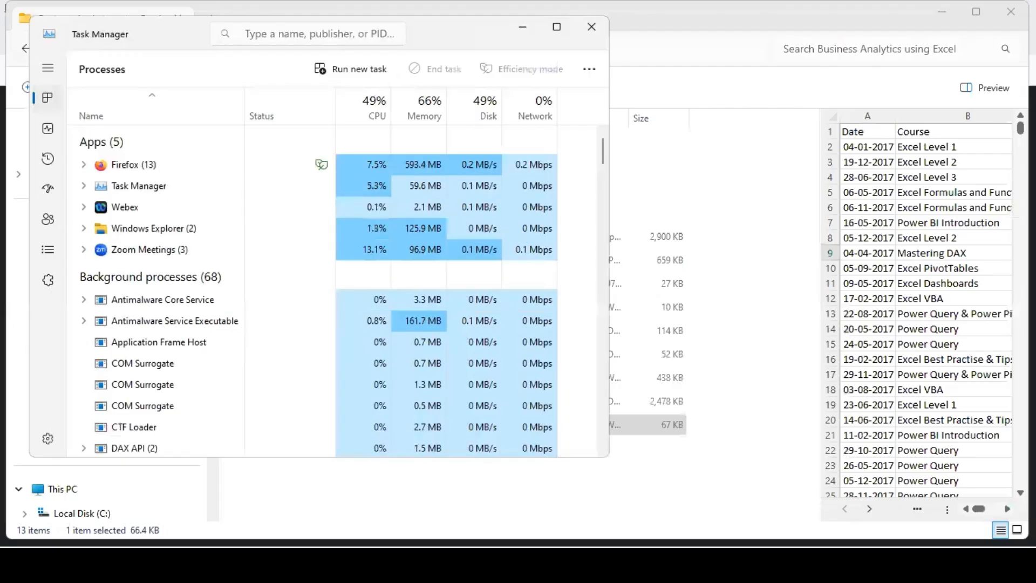
Step: Switch to File Explorer and open the Clean_Financial_Data workbook from the recent files
left_click(716, 31)
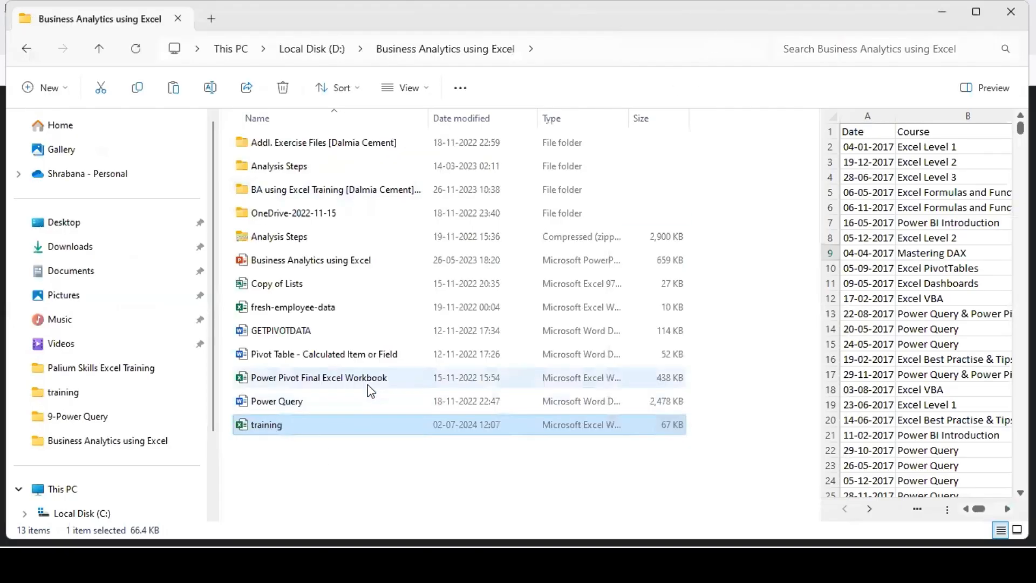
left_click(387, 485)
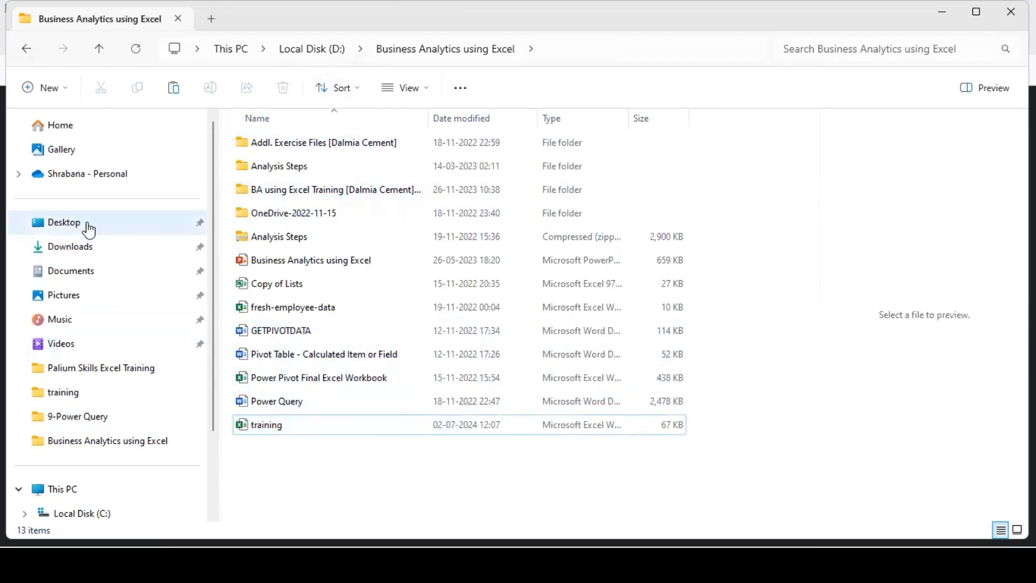
left_click(89, 231)
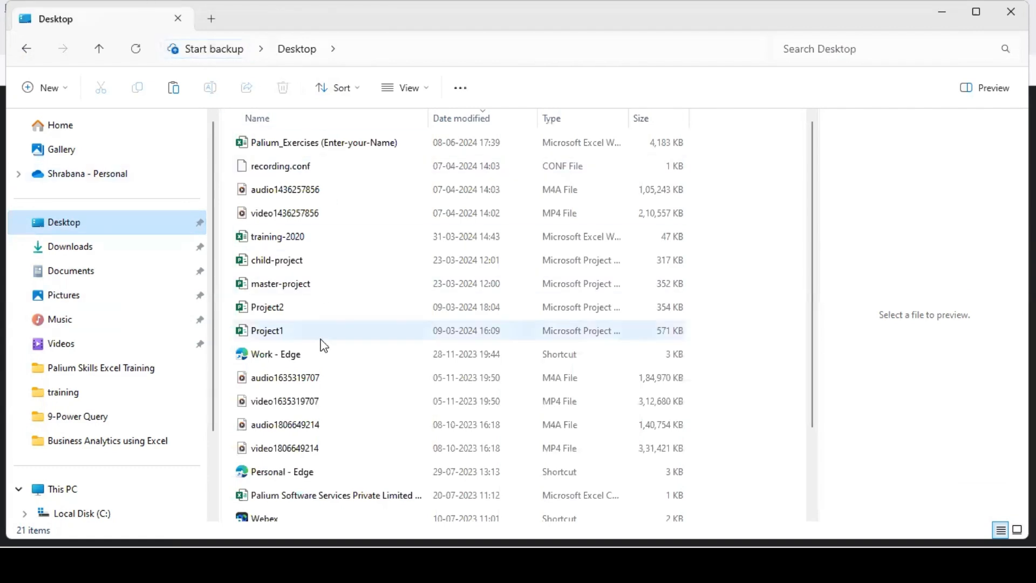
left_click(108, 135)
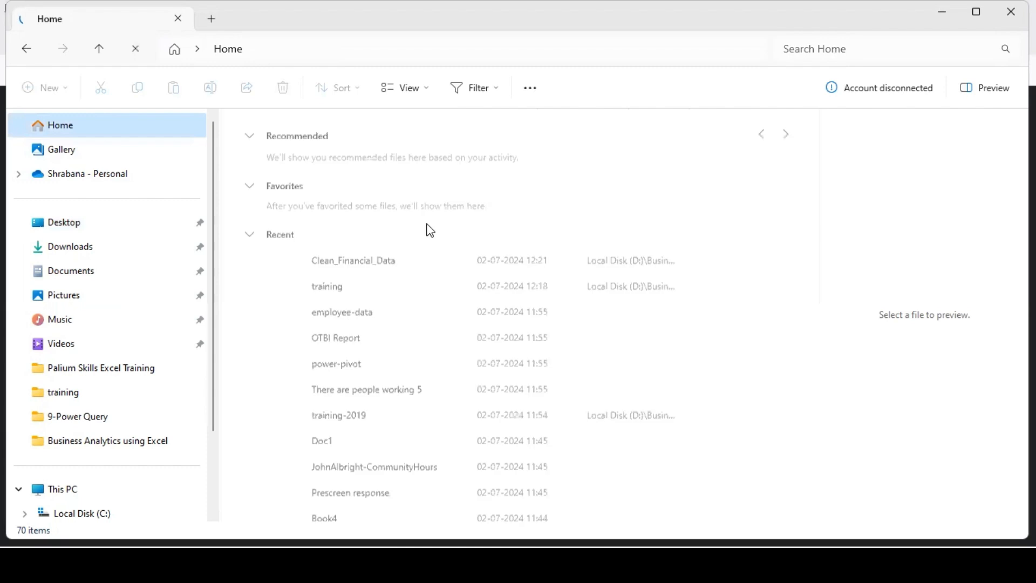
left_click(400, 259)
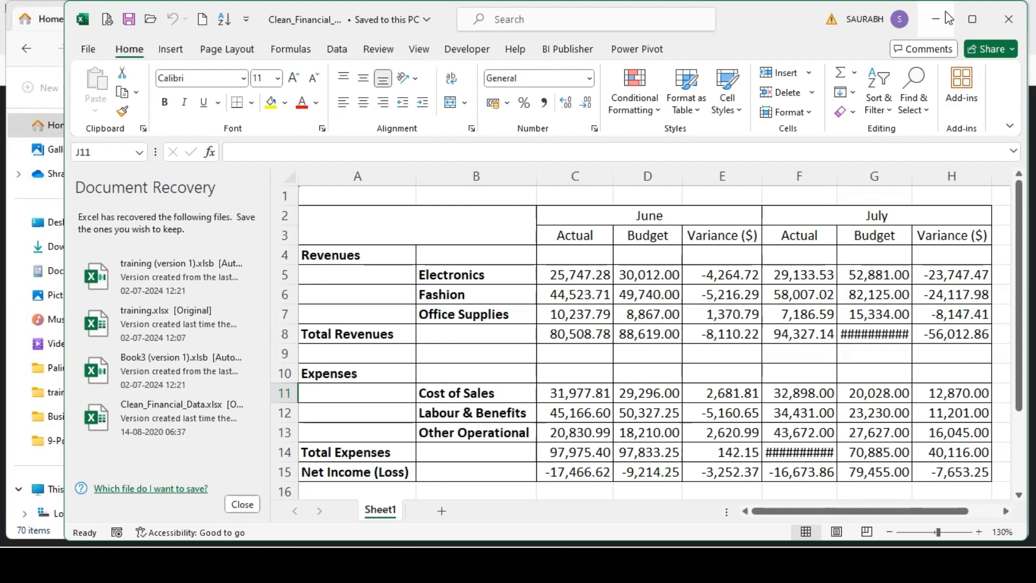
Step: Maximize the workbook window and close Document Recovery, choosing to remove the recovered files
left_click(974, 33)
mouse_move(974, 32)
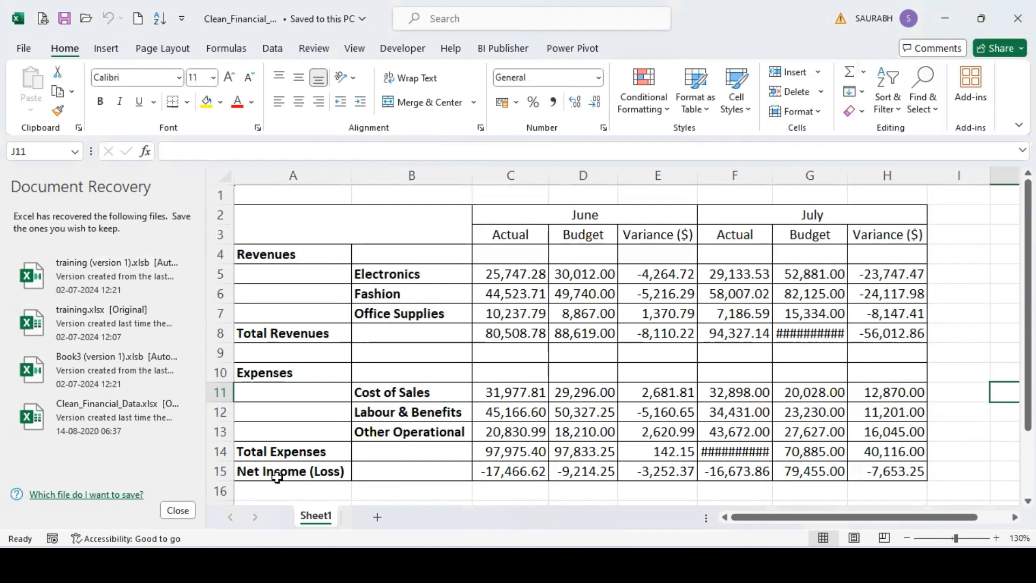
left_click(175, 510)
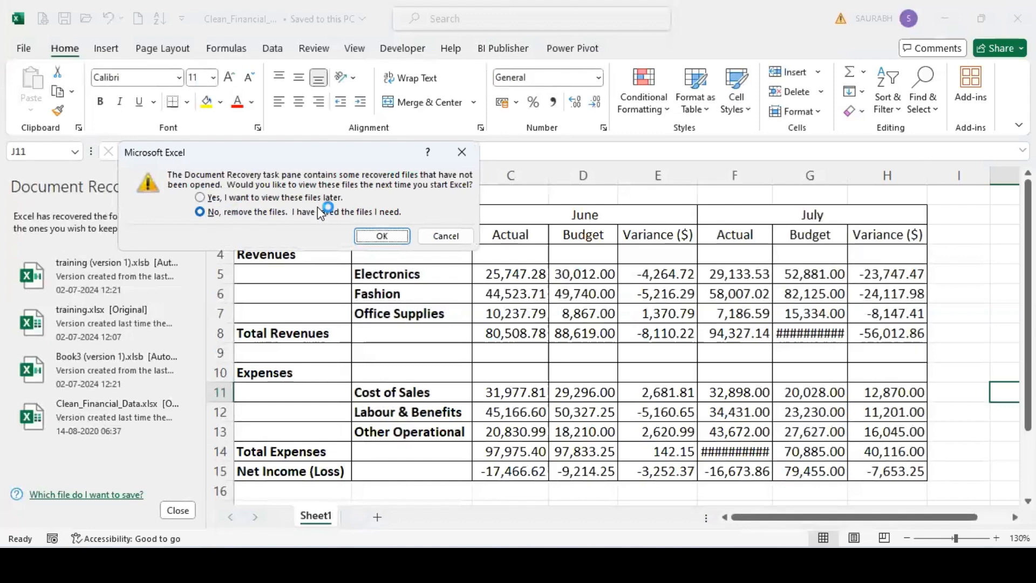
left_click(379, 233)
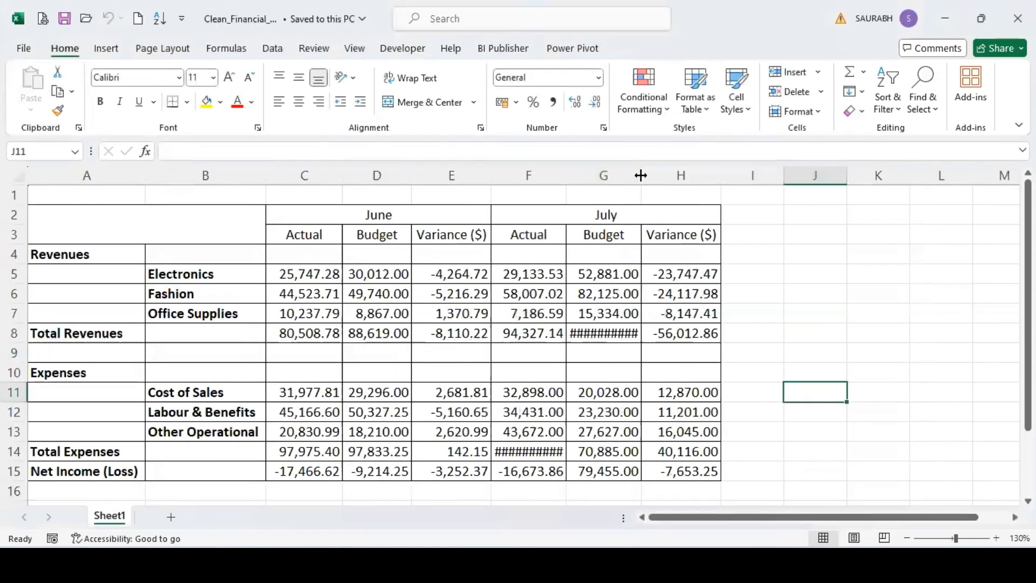
Step: Widen columns F and G, and load the report range A2:H15 into Power Query as a table/range source
left_click_drag(642, 178, 657, 178)
left_click_drag(558, 167, 571, 171)
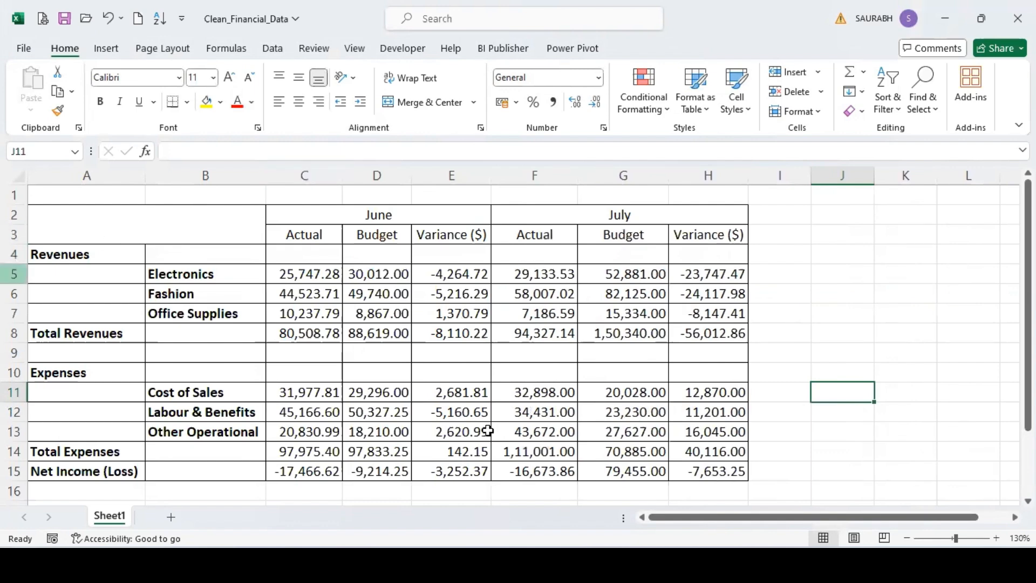
left_click_drag(54, 220, 717, 464)
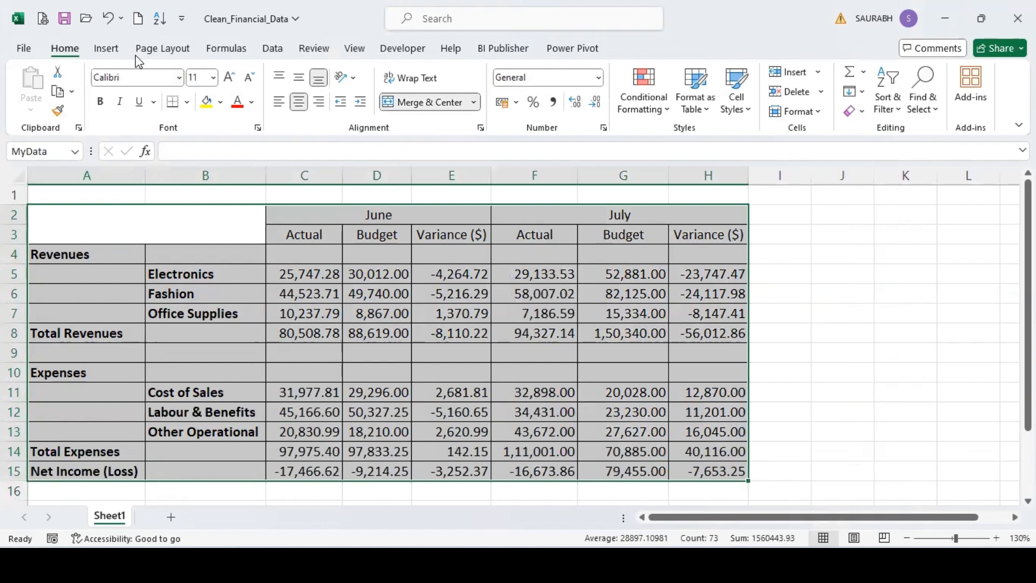
left_click(272, 48)
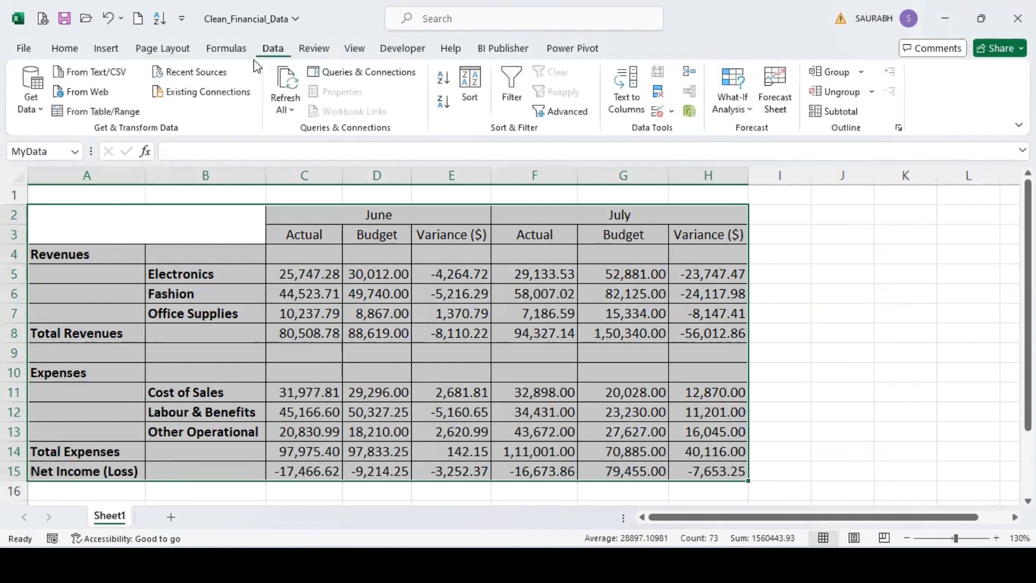
left_click(82, 111)
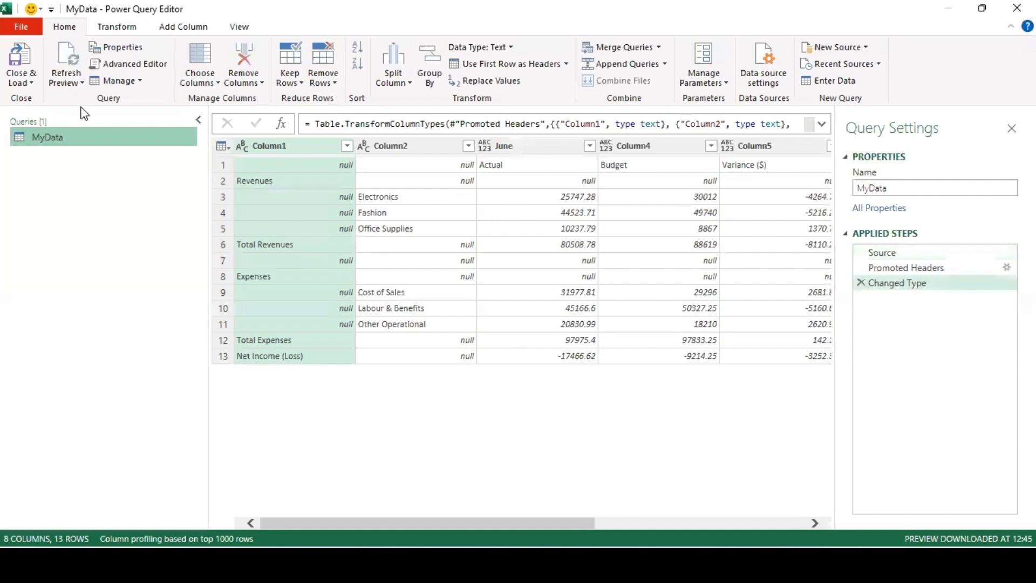
Step: Delete the Changed Type and Promoted Headers steps, and fill Column1 down
left_click(861, 282)
left_click(861, 267)
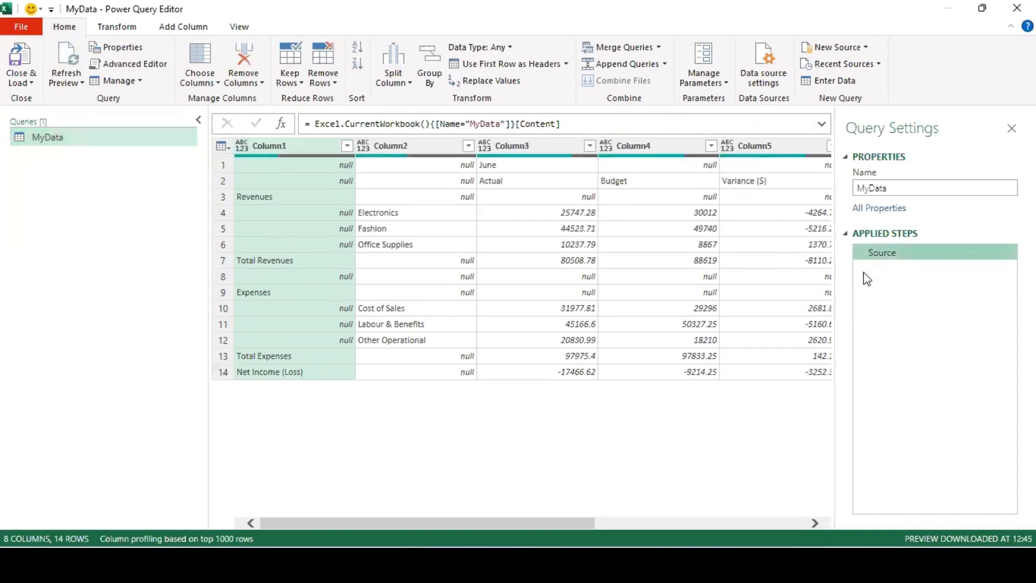
double_click(322, 145)
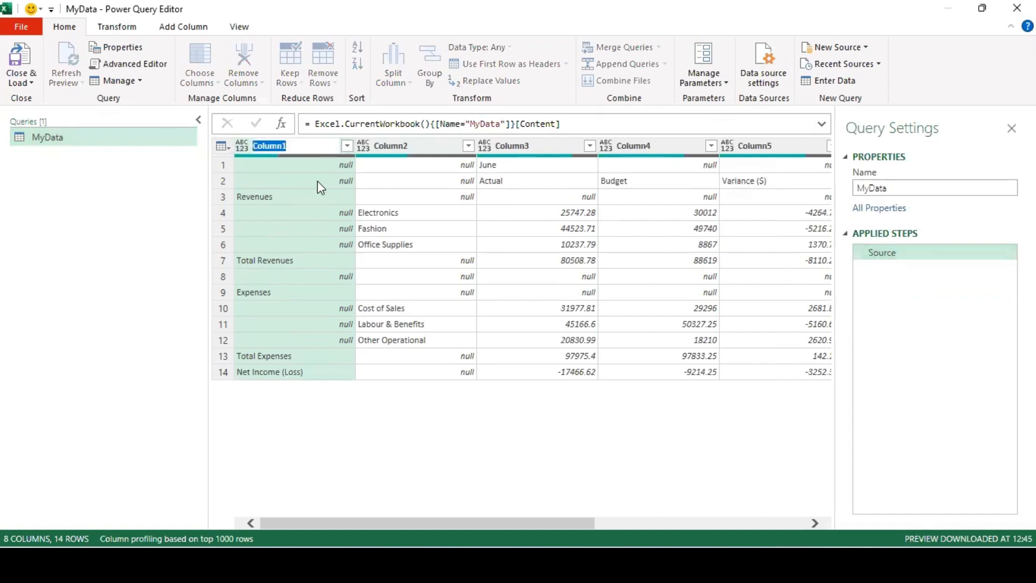
key("Escape")
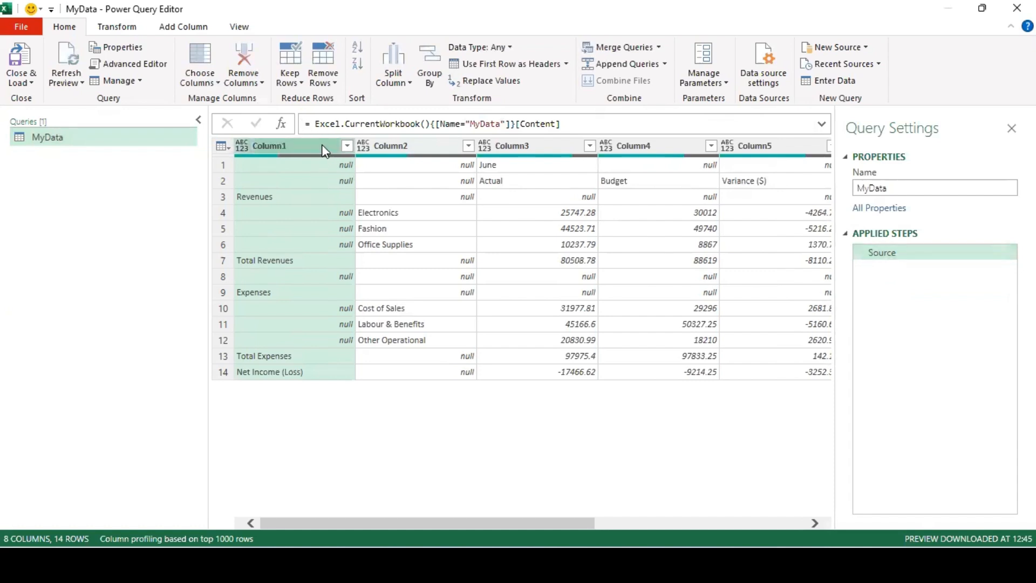
left_click(117, 27)
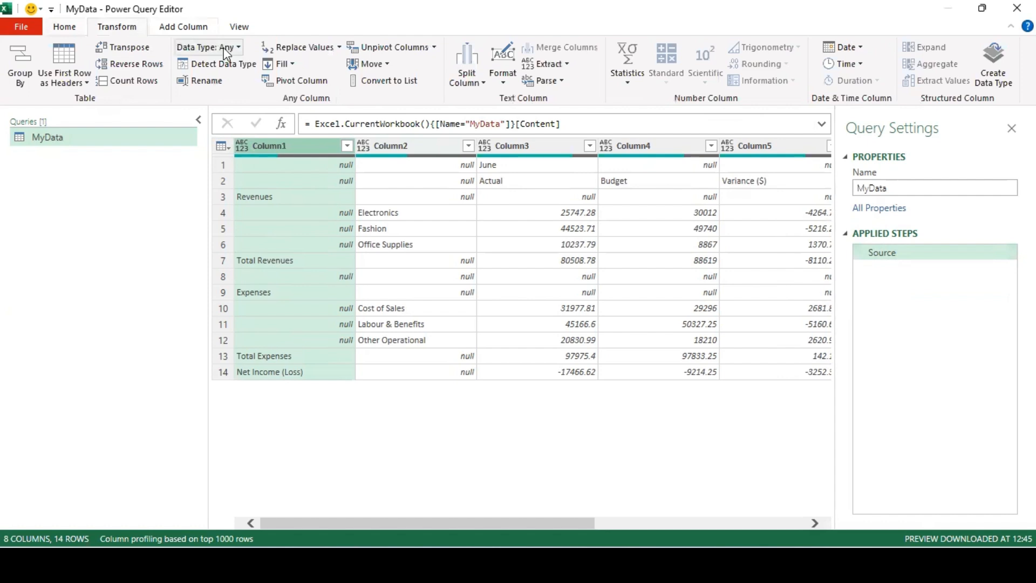
left_click(282, 64)
left_click(293, 81)
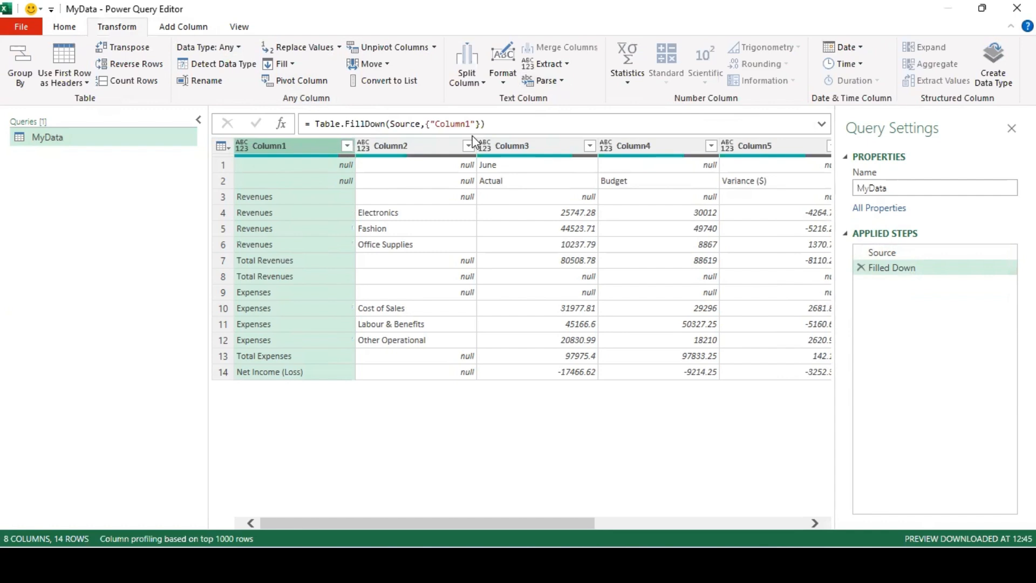
Step: Add a merged column named Account Type from Column1 and Column2, using a custom hyphen "-" separator
left_click(429, 145, "ctrl")
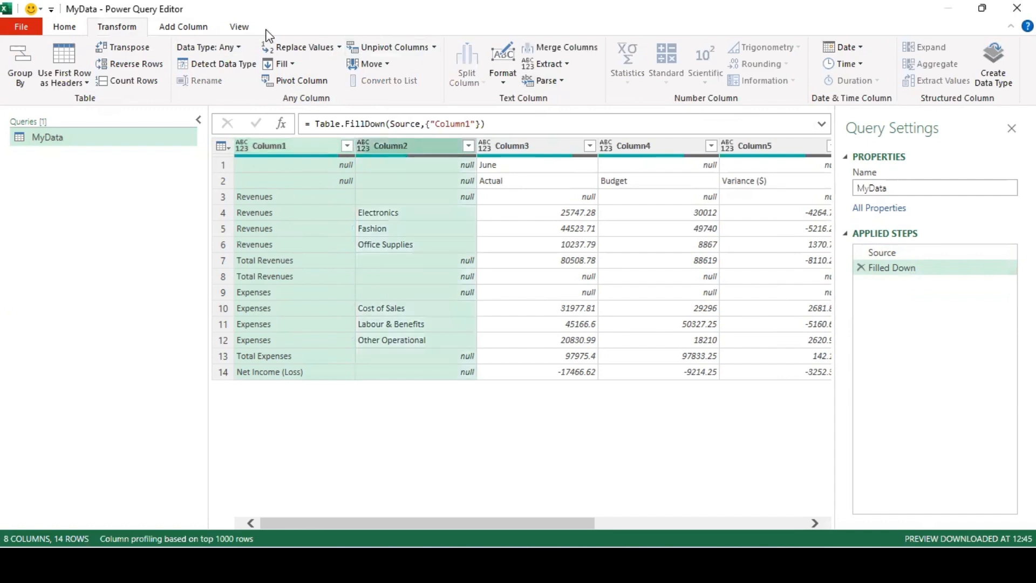
left_click(184, 28)
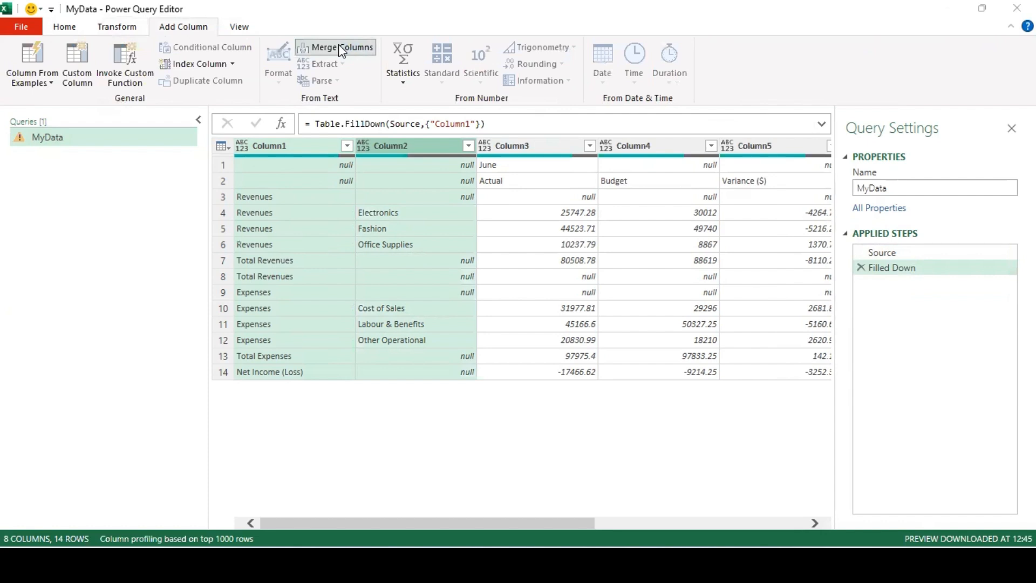
left_click(341, 49)
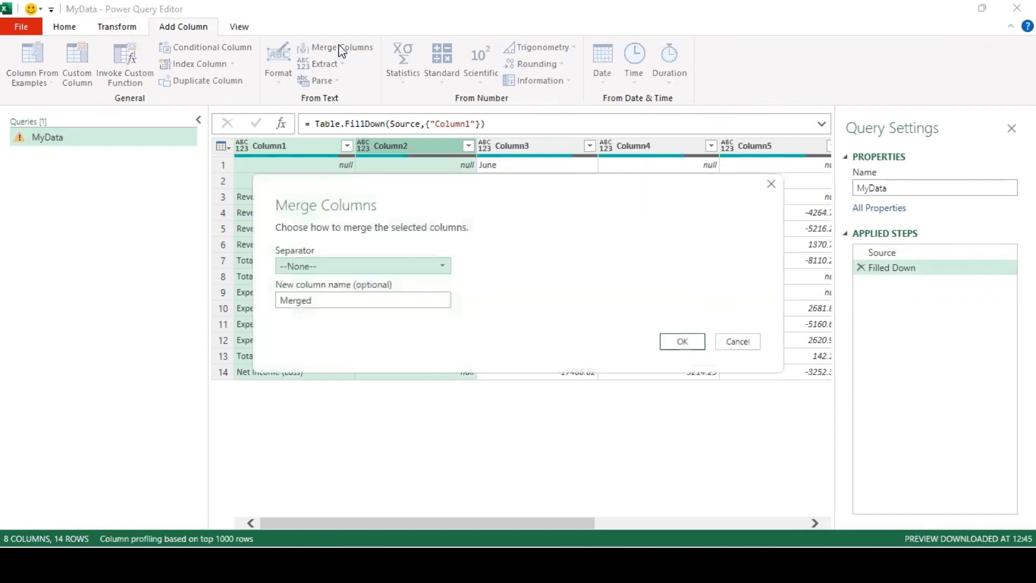
left_click(319, 266)
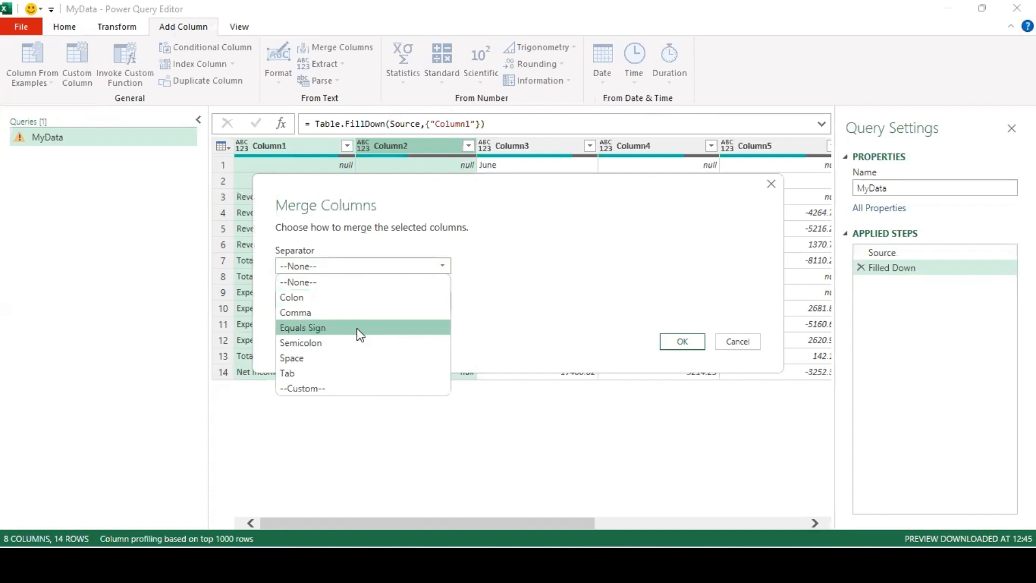
left_click(357, 384)
left_click(332, 290)
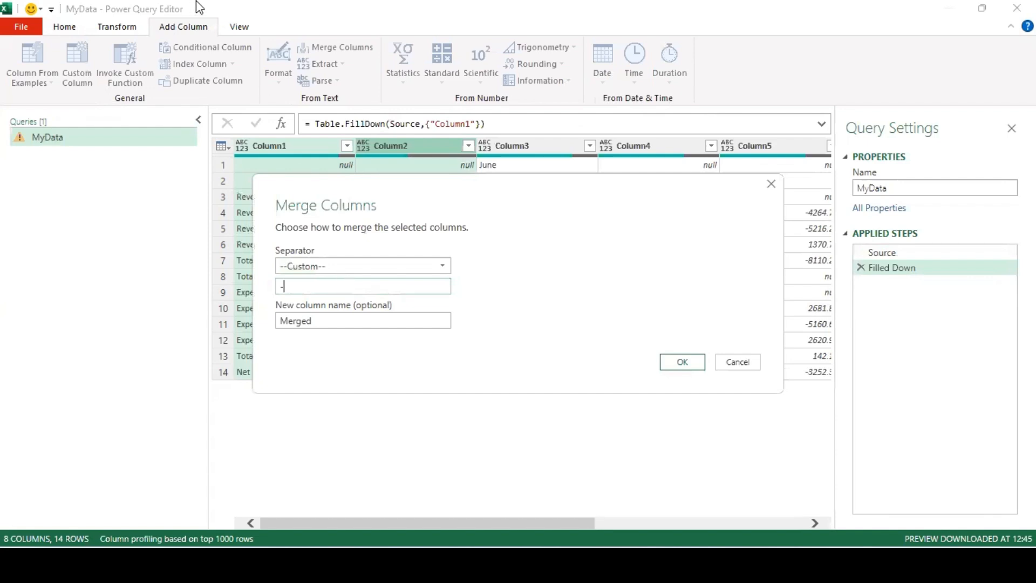
left_click(327, 317)
double_click(308, 320)
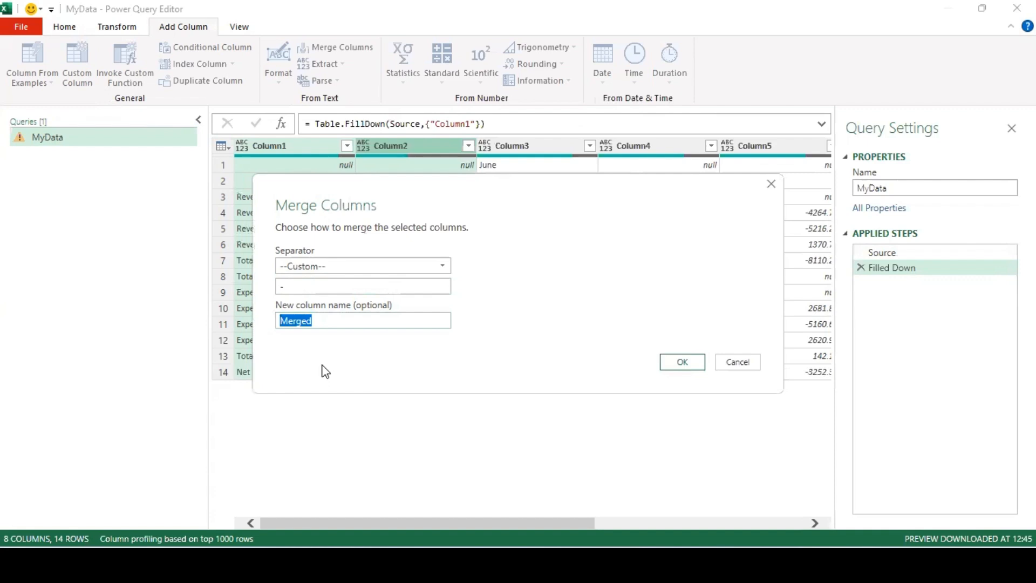
type("Account Type")
left_click(682, 361)
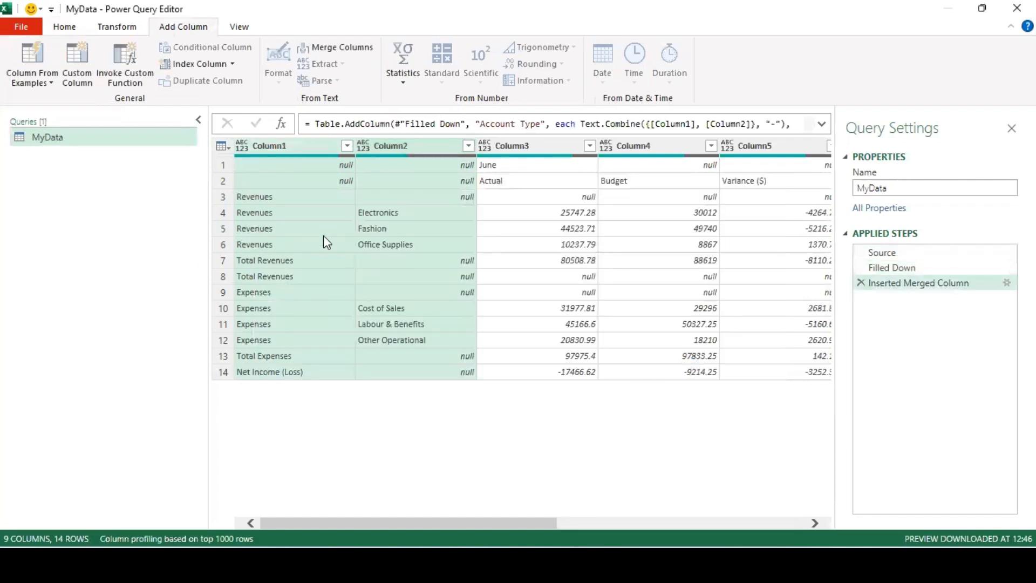
Step: Move the Account Type column to the beginning of the MyData query, ahead of Column1
left_click_drag(530, 522, 853, 520)
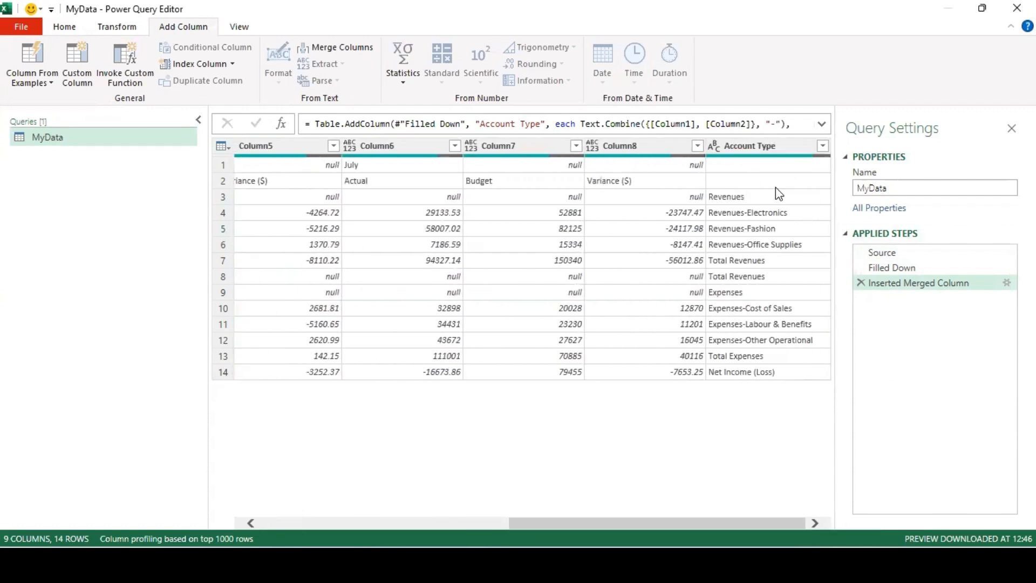
left_click(781, 146)
left_click_drag(781, 146, 226, 173)
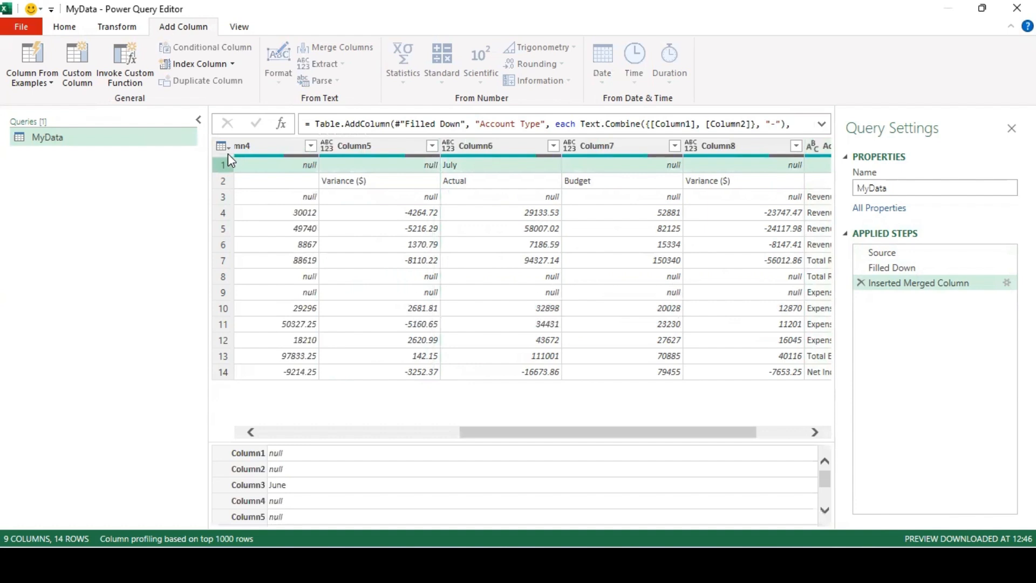
left_click_drag(693, 431, 848, 420)
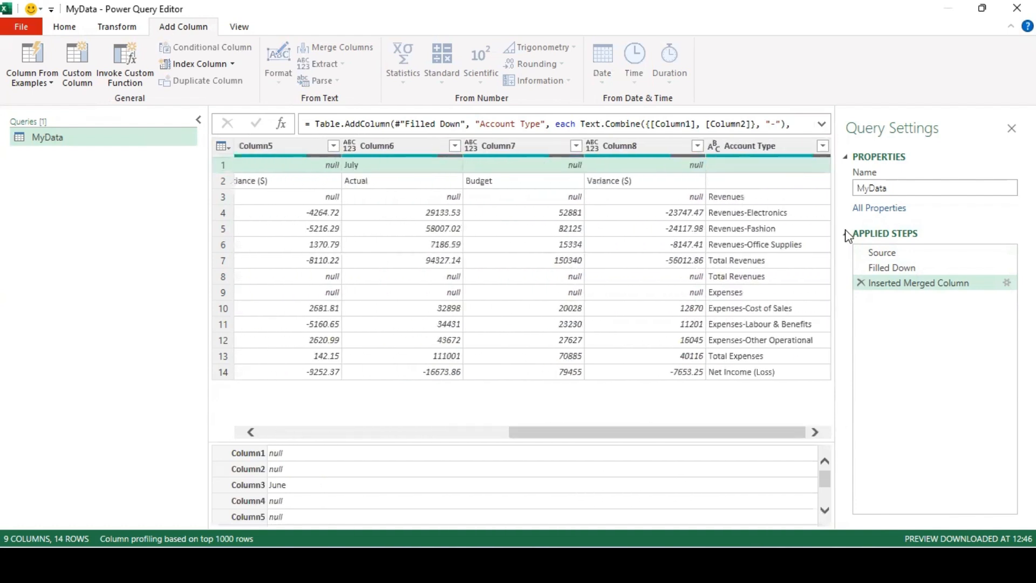
left_click_drag(765, 144, 244, 156)
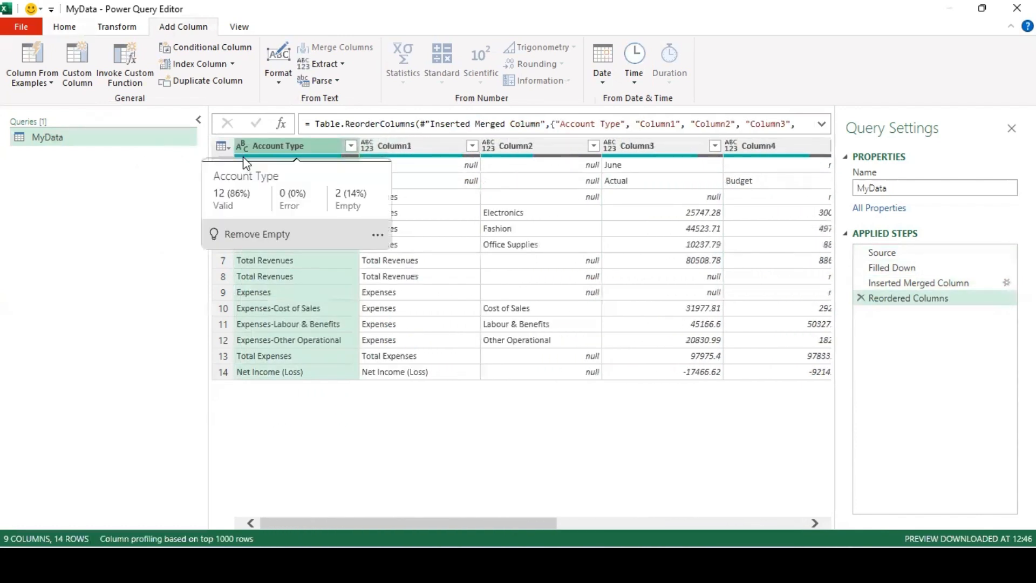
Step: Move the Account Type column to the end of the table with the Move command
right_click(270, 141)
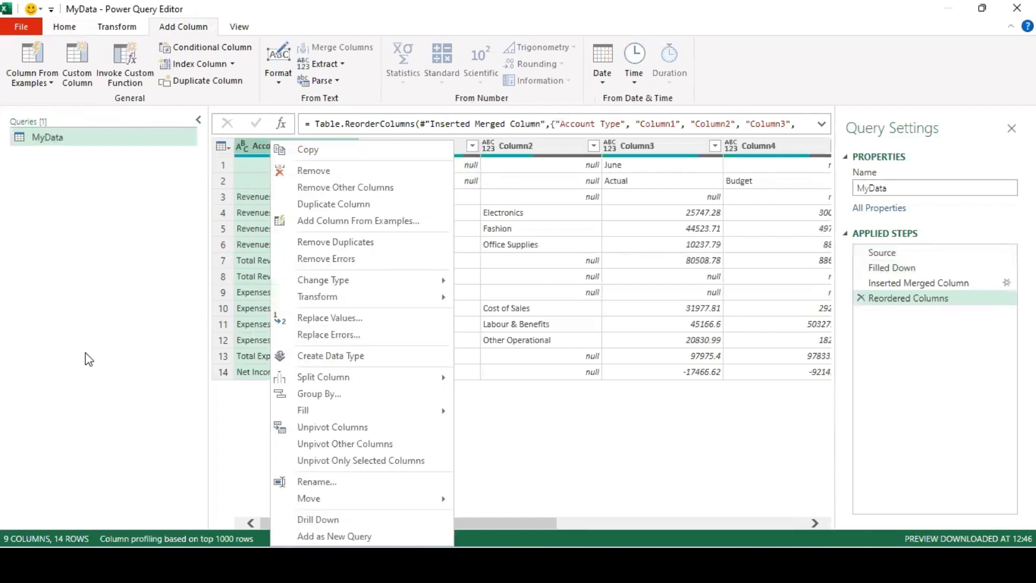
mouse_move(405, 497)
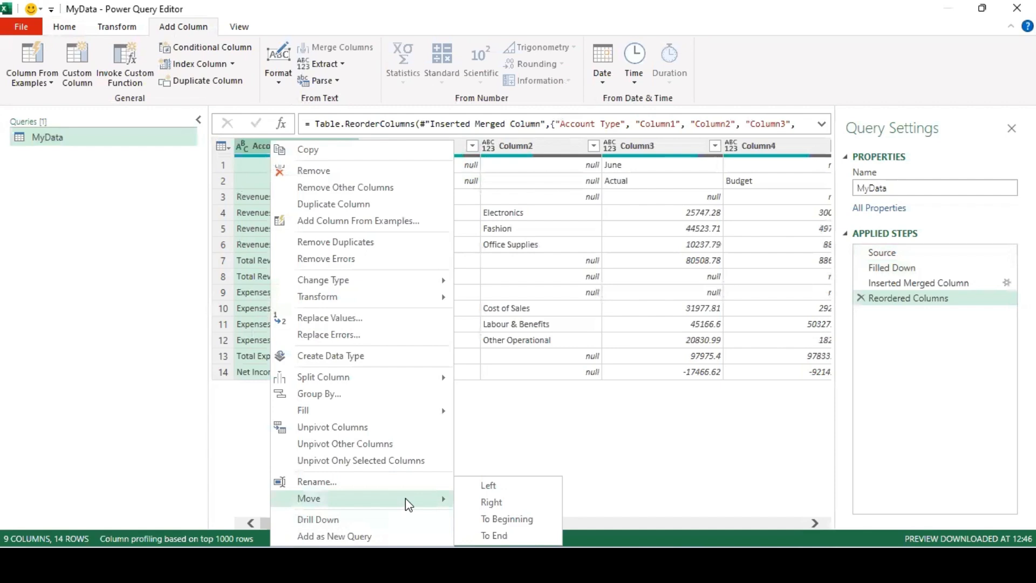
left_click(616, 441)
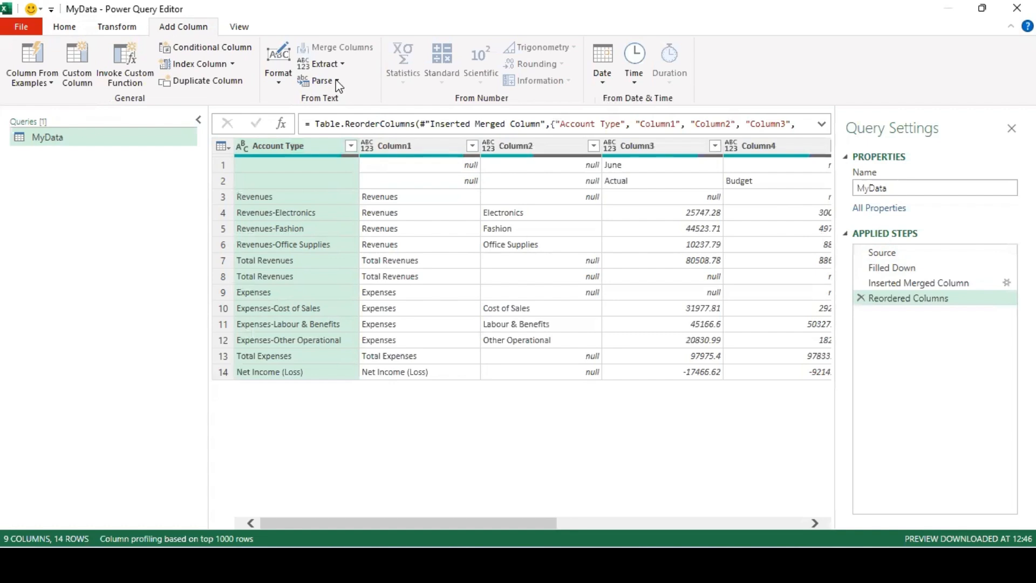
right_click(307, 146)
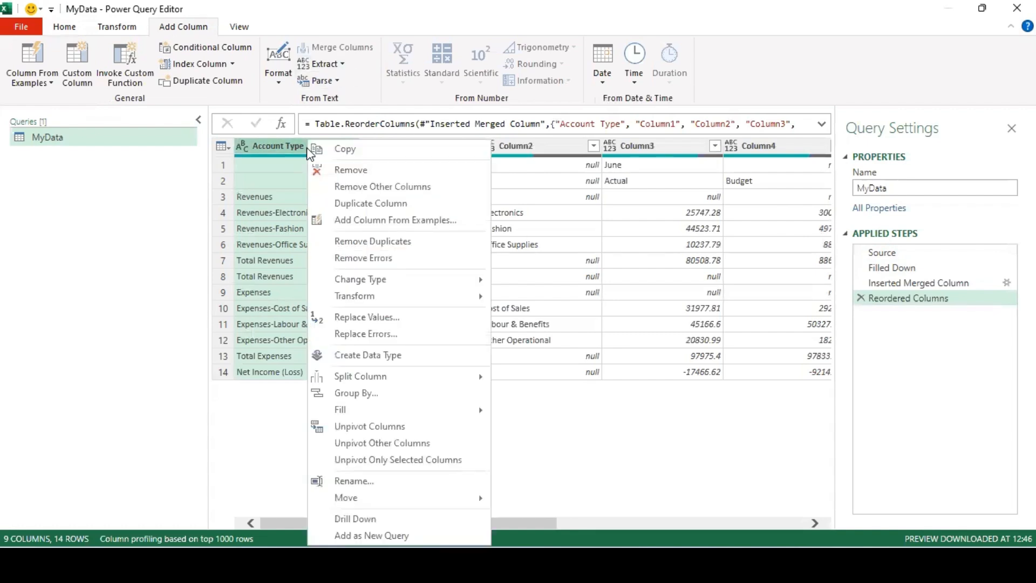
mouse_move(426, 499)
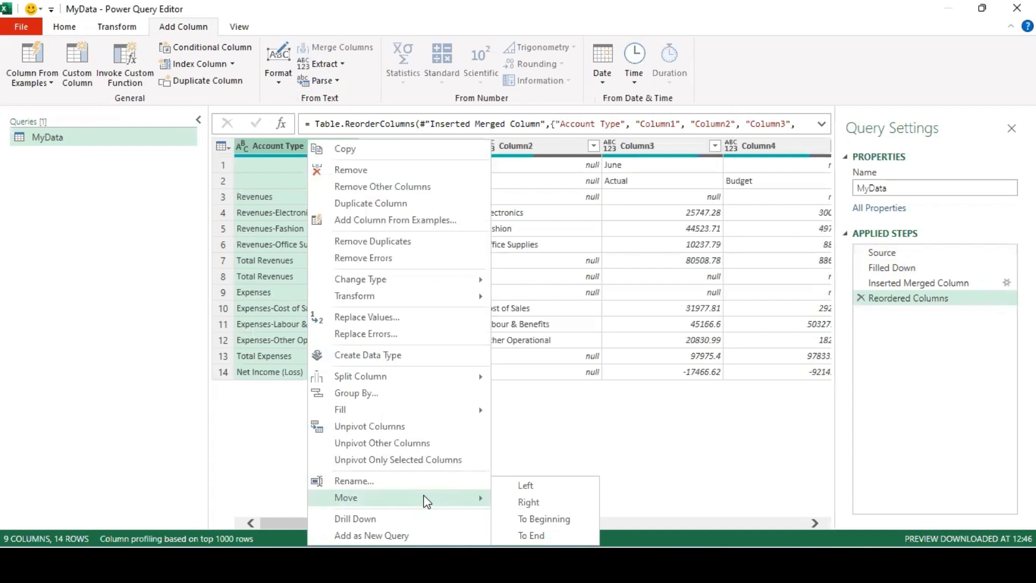
left_click(566, 534)
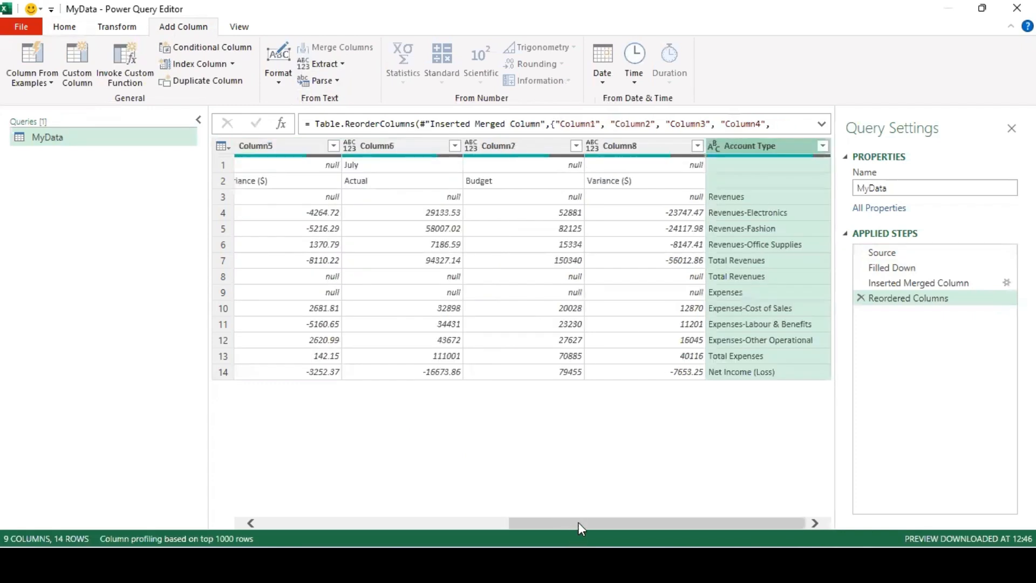
Step: Move the Account Type column to the beginning of the table
right_click(747, 149)
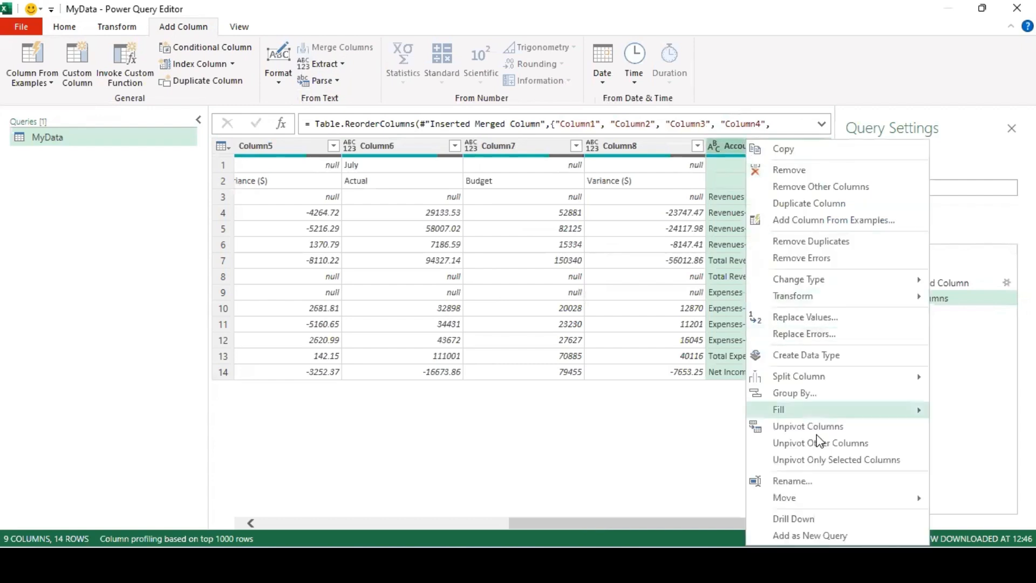
mouse_move(830, 500)
left_click(724, 519)
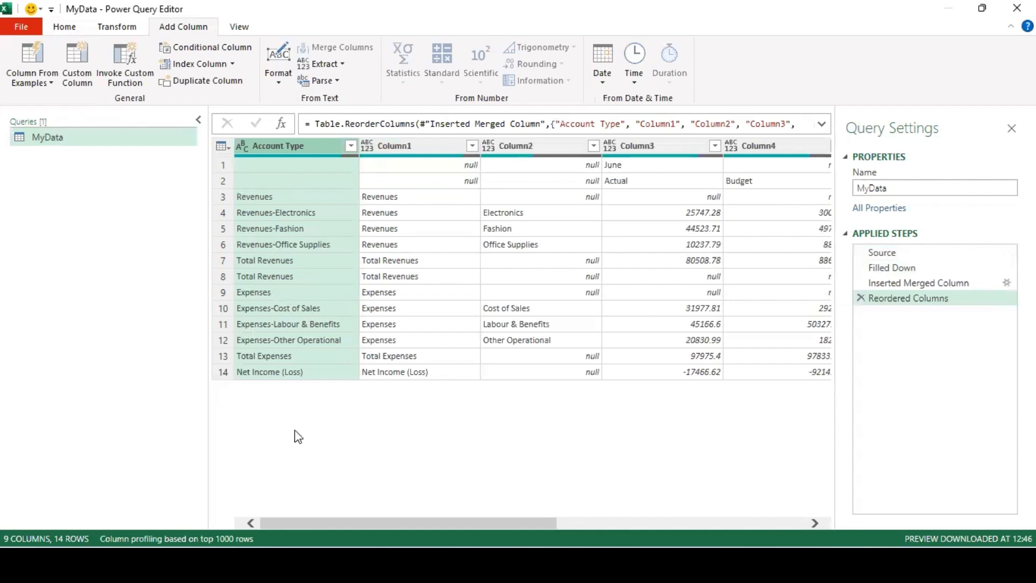
Step: Remove Column1 and Column2 from the MyData query
left_click(445, 152)
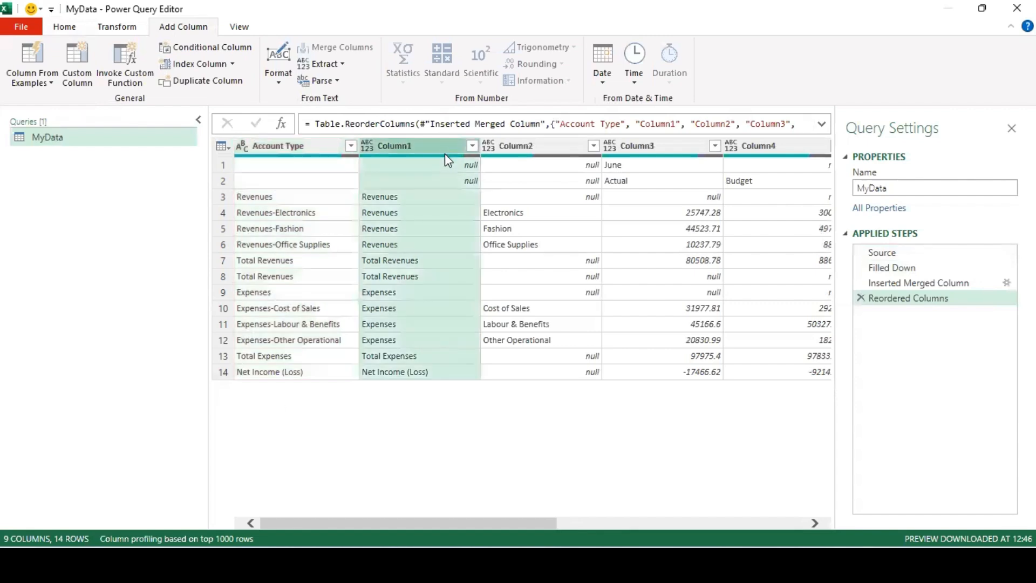
left_click(499, 142, "ctrl")
right_click(500, 141)
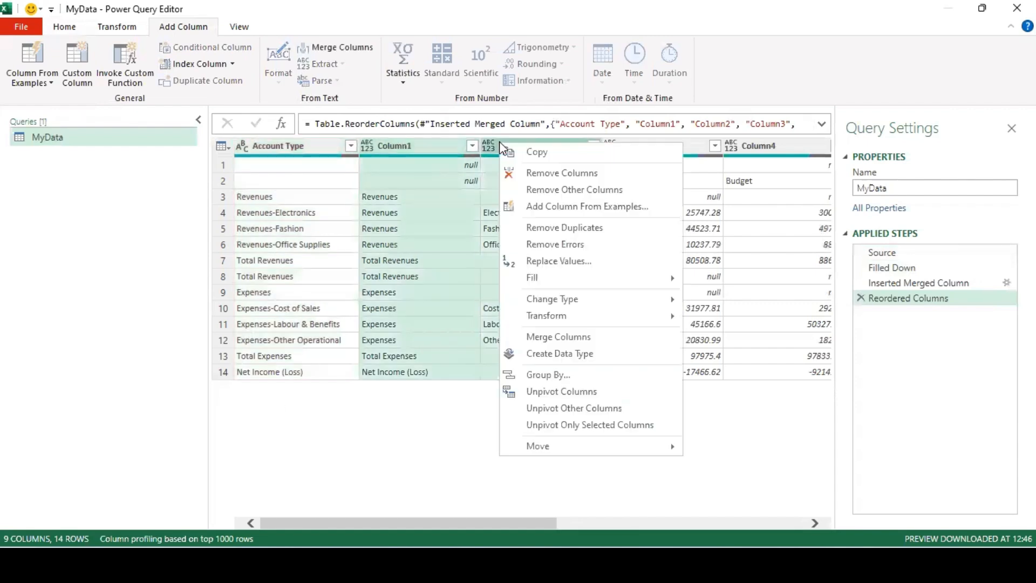
left_click(540, 173)
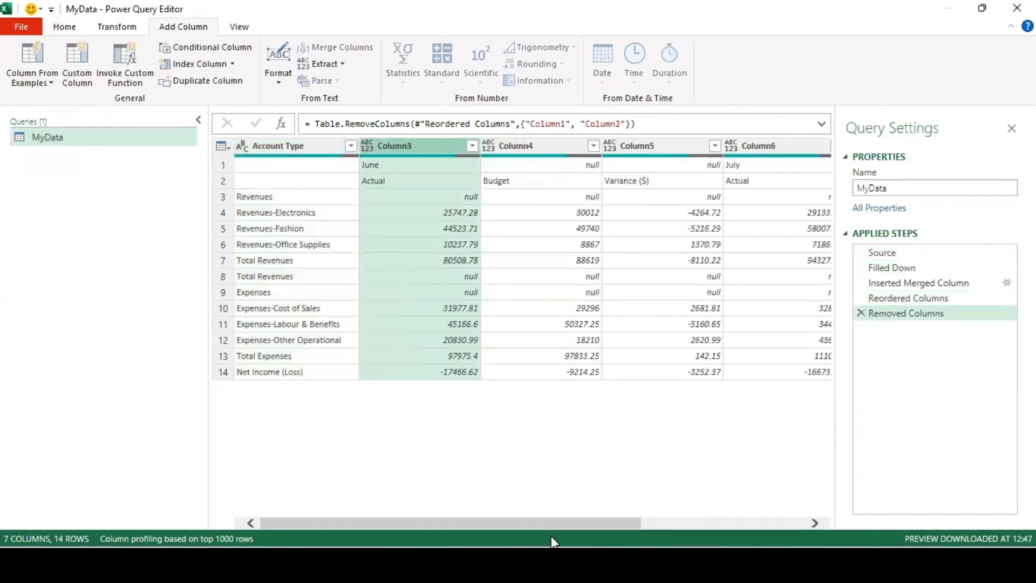
left_click_drag(553, 526, 467, 525)
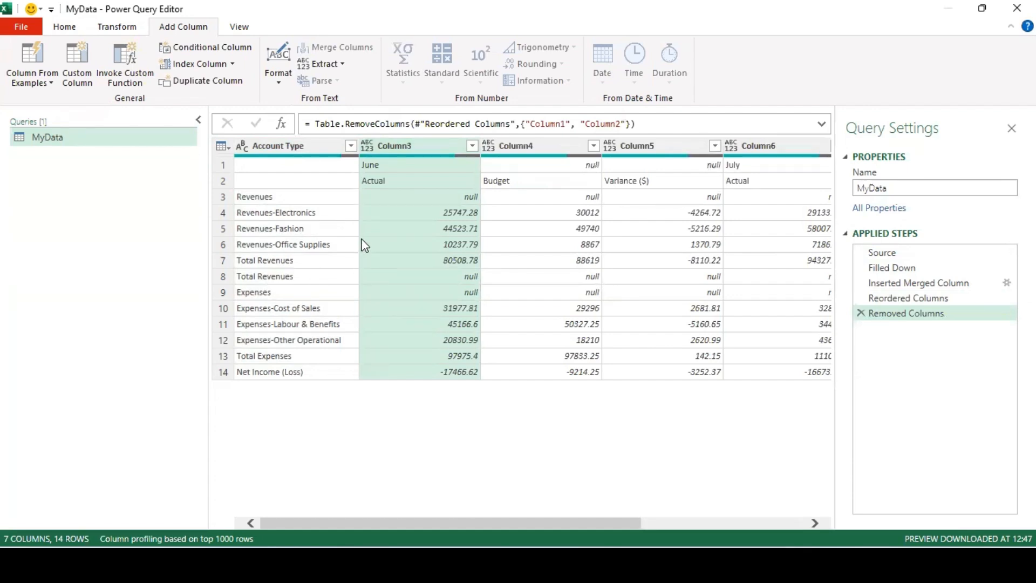
left_click(452, 260)
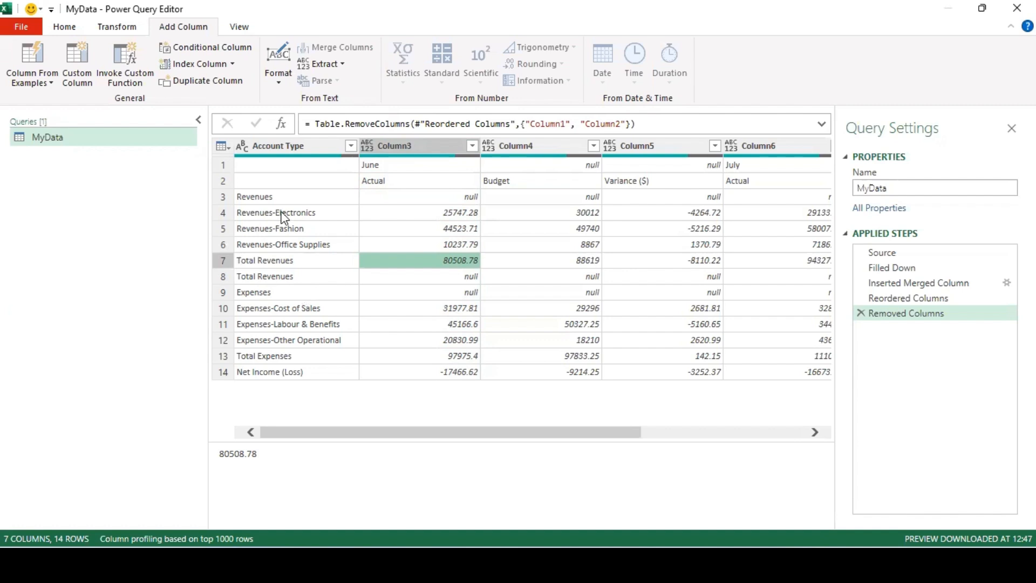
Step: Sort the table by the Account Type column in ascending order
left_click(351, 146)
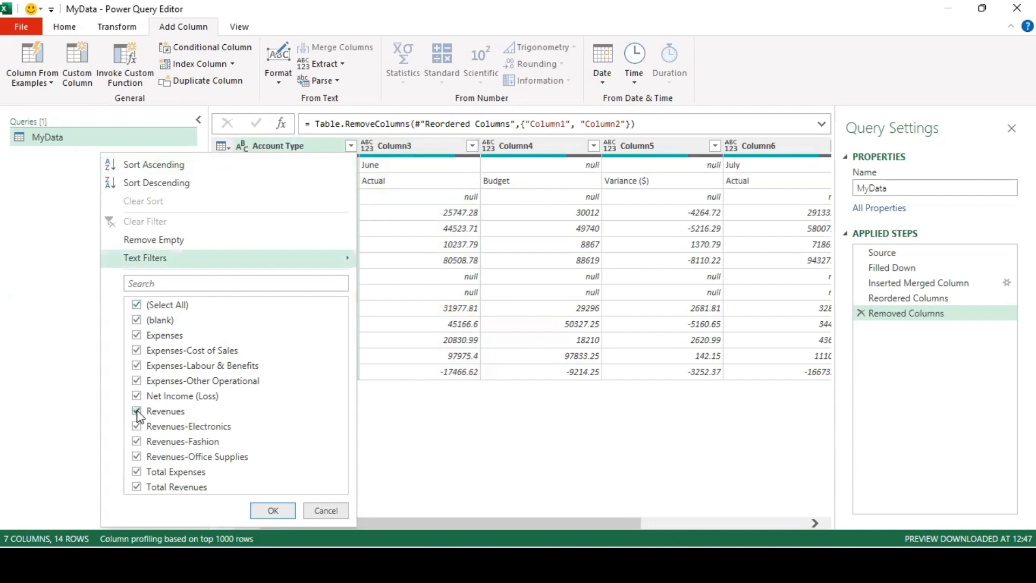
left_click(137, 412)
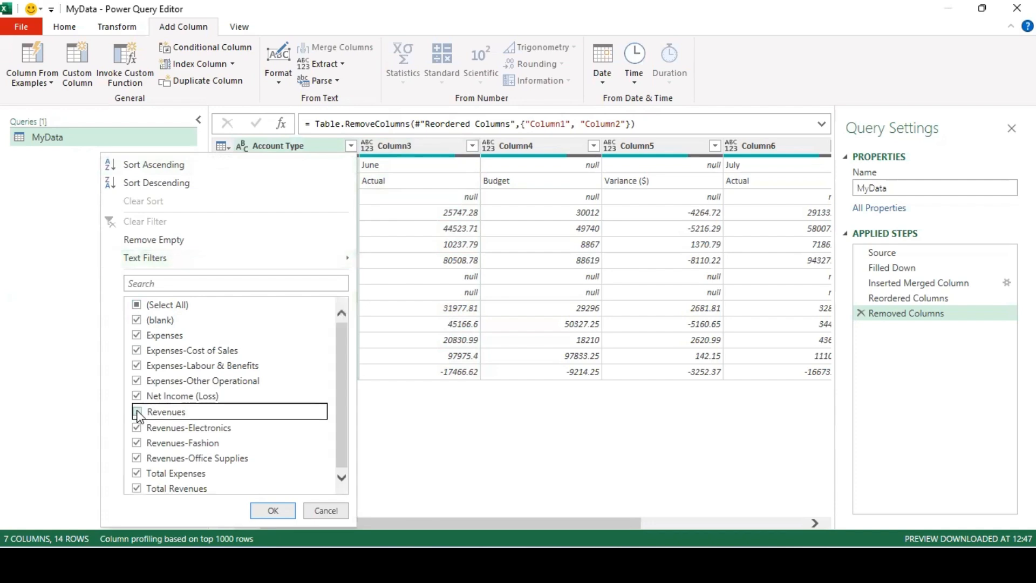
left_click(255, 160)
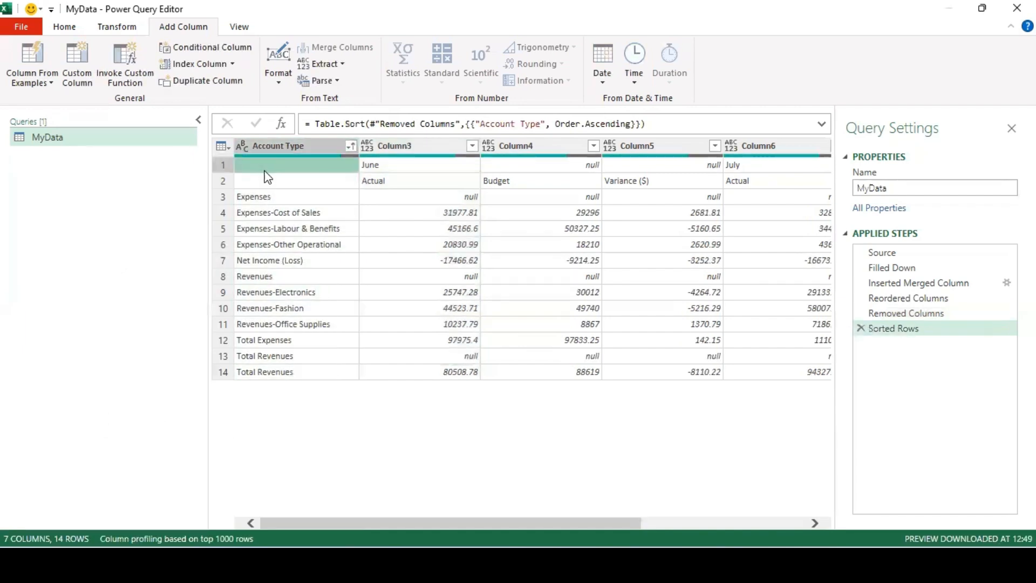
Step: Filter Account Type to exclude Expenses, Revenues, Total Expenses, Total Revenues and Net Income (Loss), keeping the blank rows
left_click(350, 146)
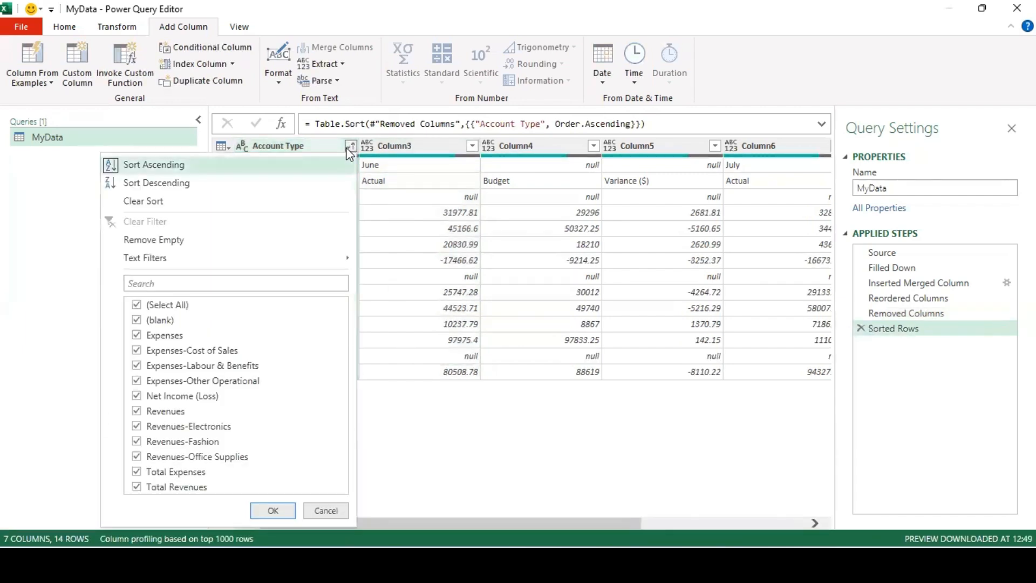
left_click(138, 335)
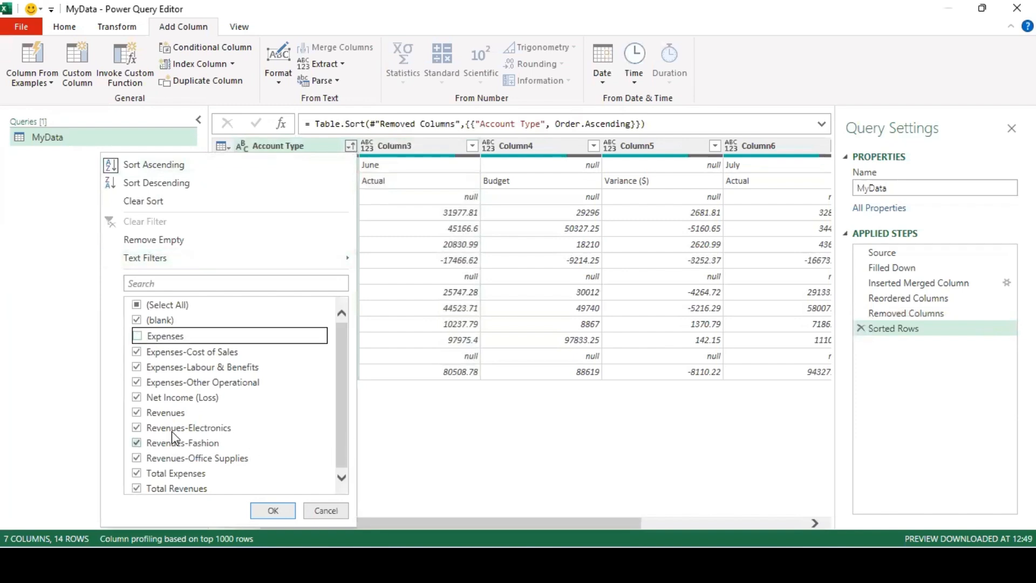
left_click(138, 412)
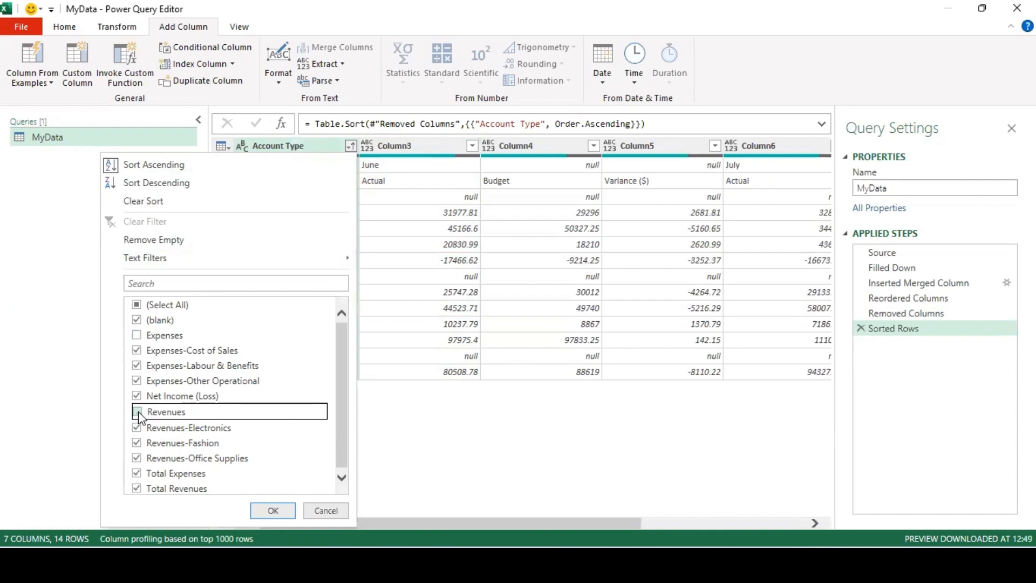
left_click(137, 472)
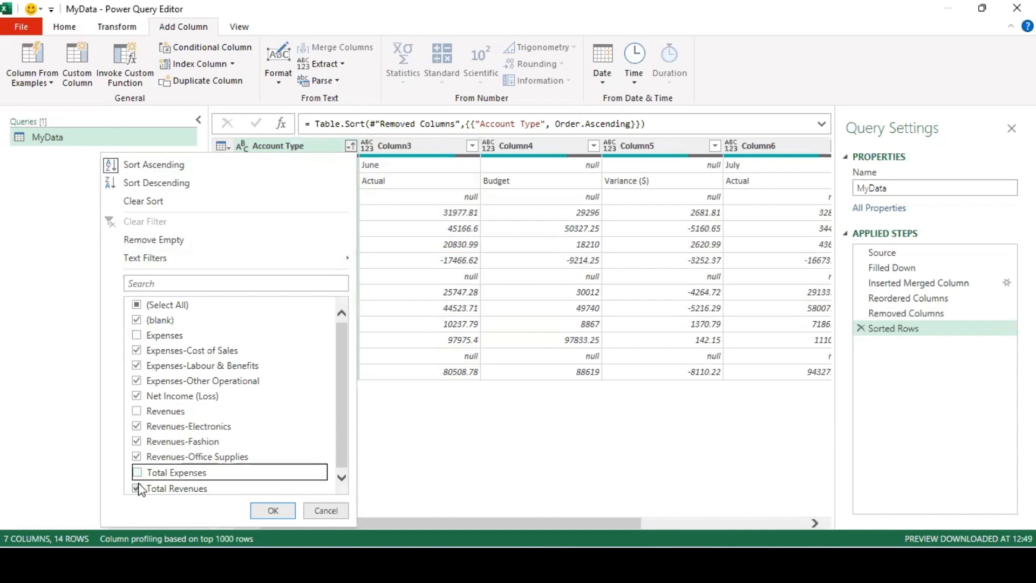
left_click(137, 487)
left_click(138, 397)
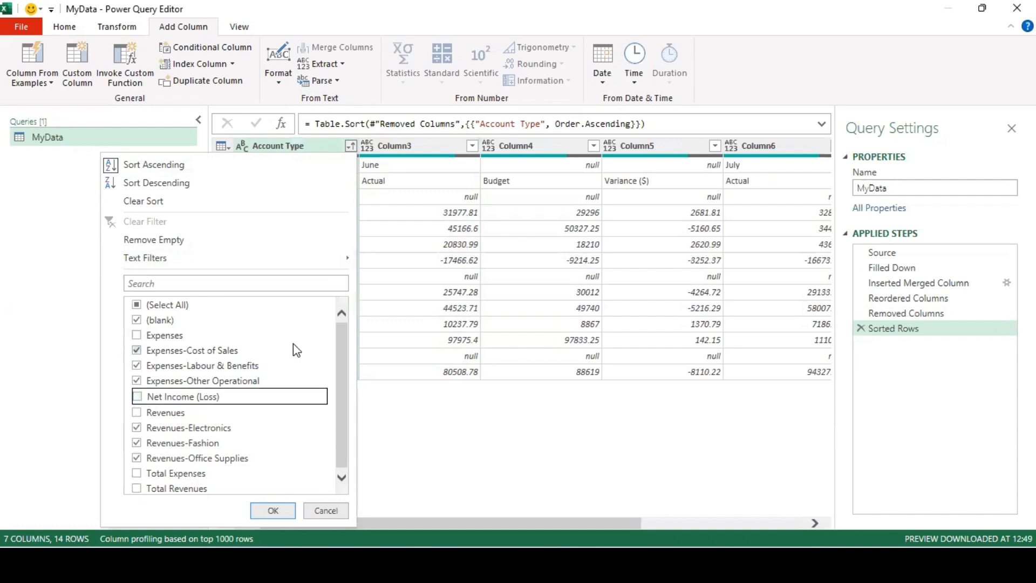
left_click(260, 513)
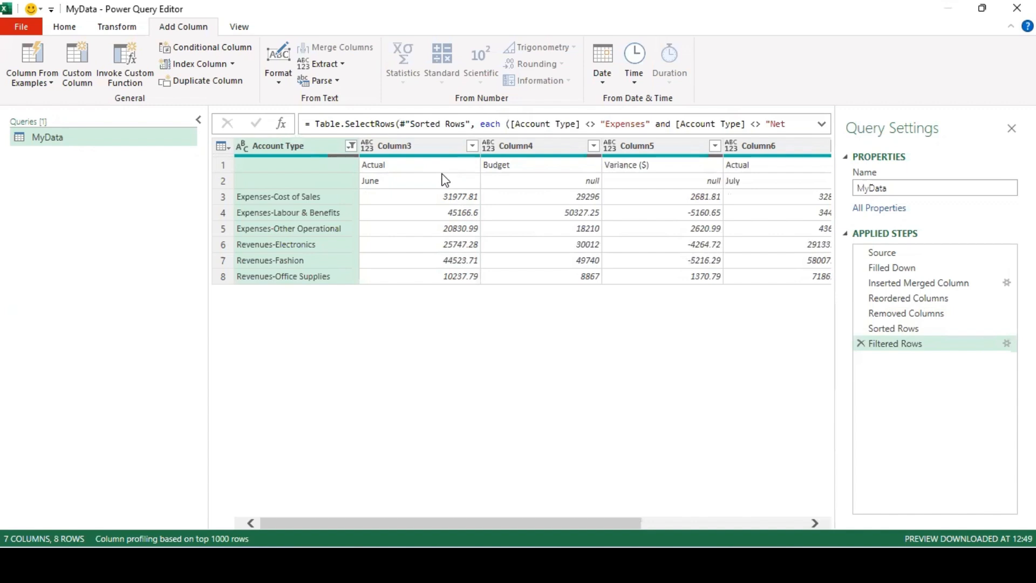
Step: Transpose the filtered table so its rows become columns
left_click(442, 184)
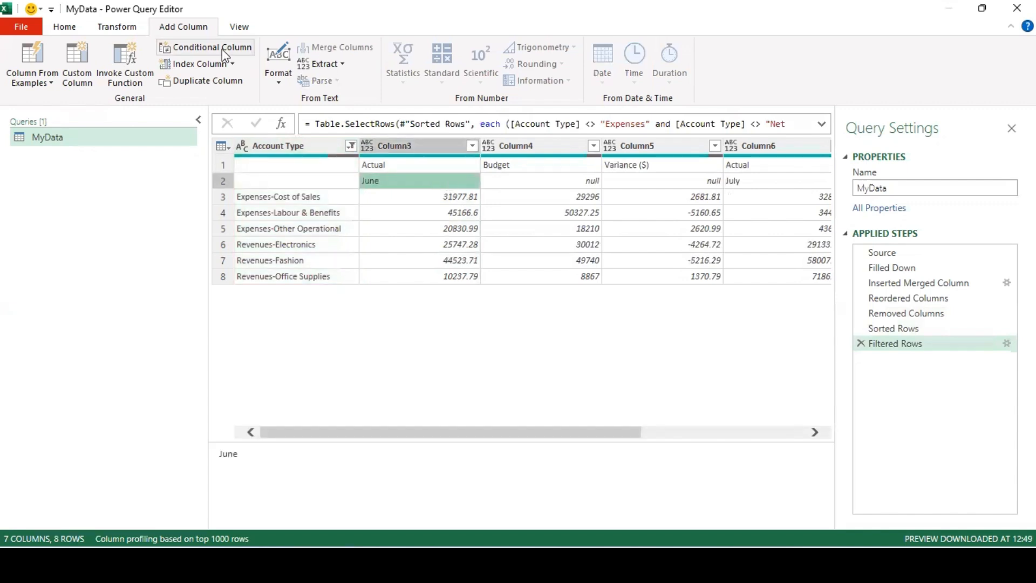
left_click(115, 25)
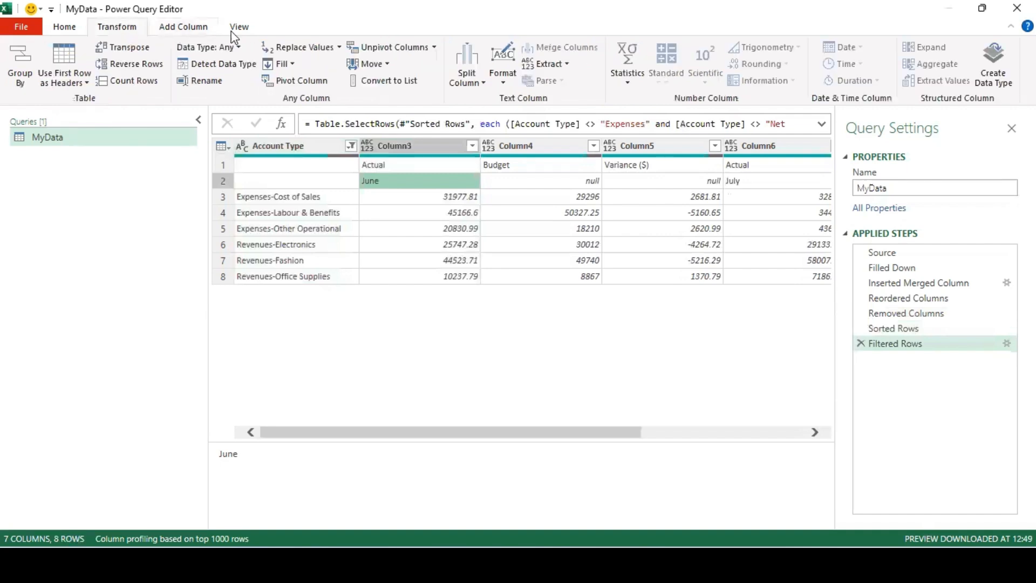
left_click(129, 47)
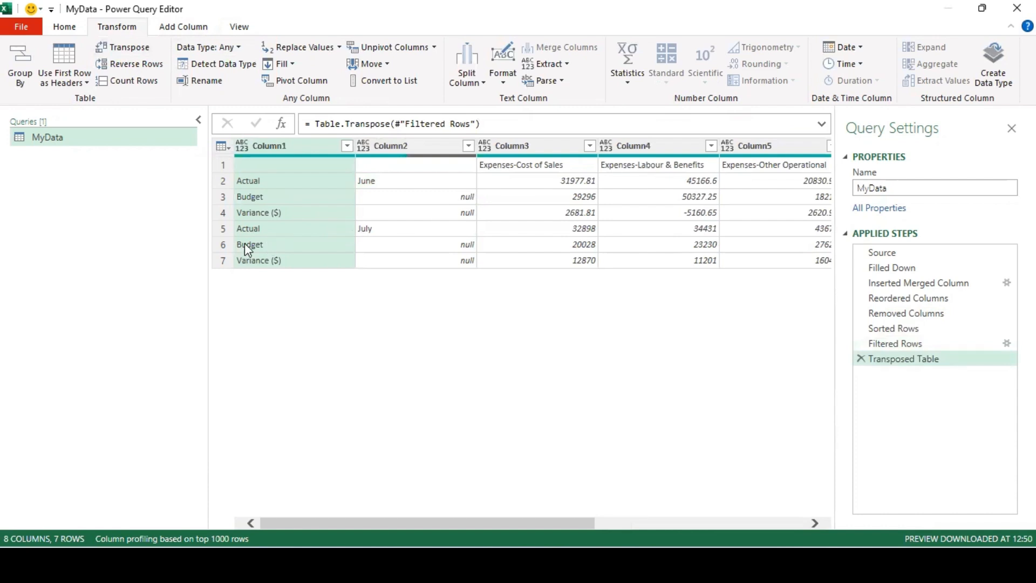
Step: Move Column2, which holds the month names, one position left so it precedes Column1
left_click(402, 140)
right_click(402, 141)
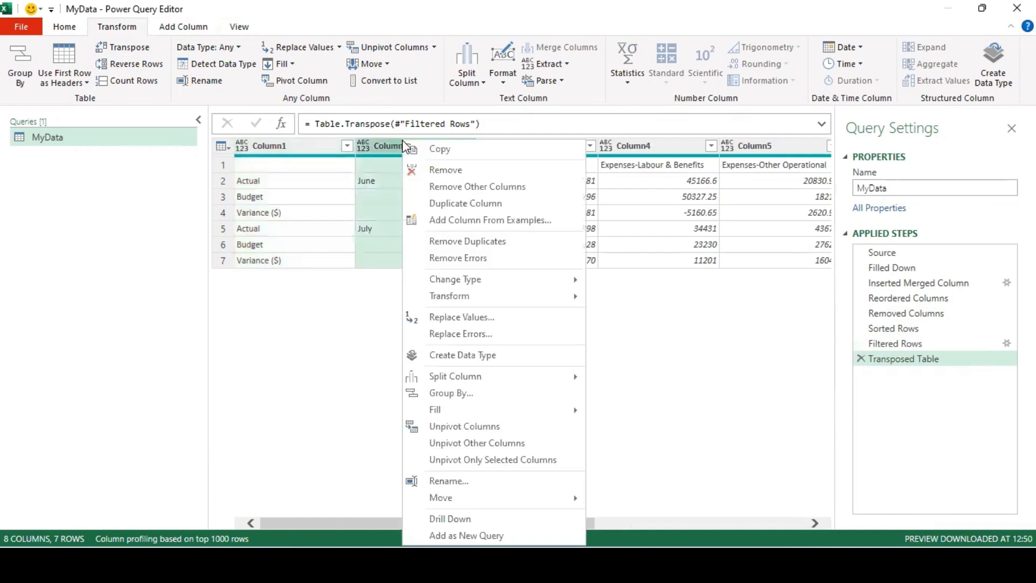
mouse_move(499, 497)
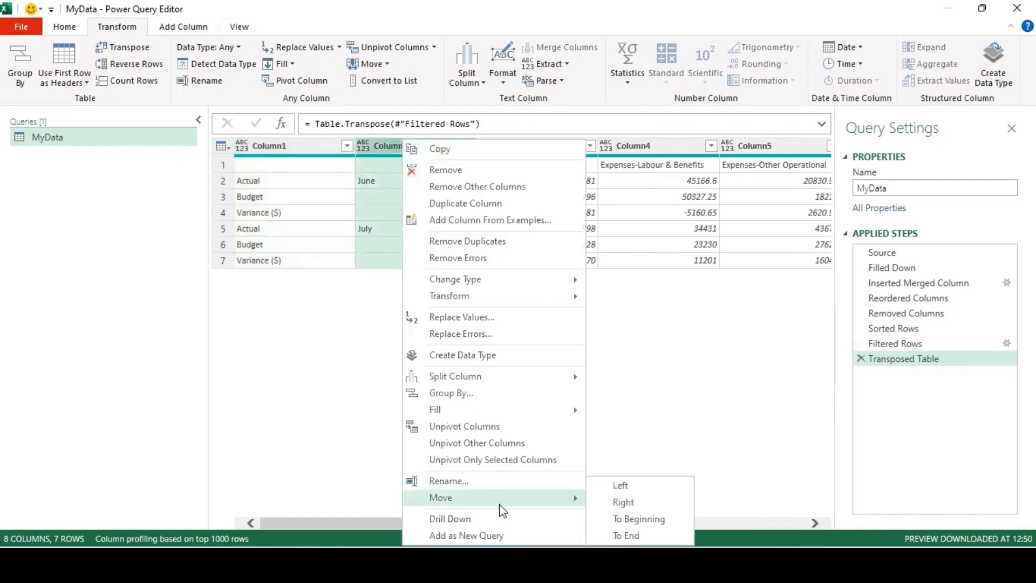
left_click(627, 487)
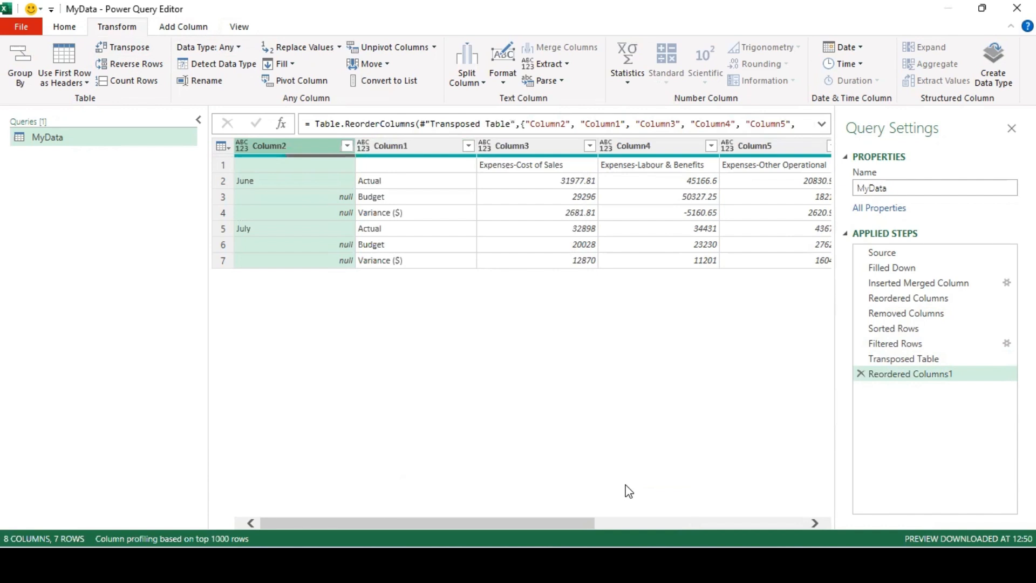
Step: Fill the month names down through the null cells of Column2
left_click(416, 150)
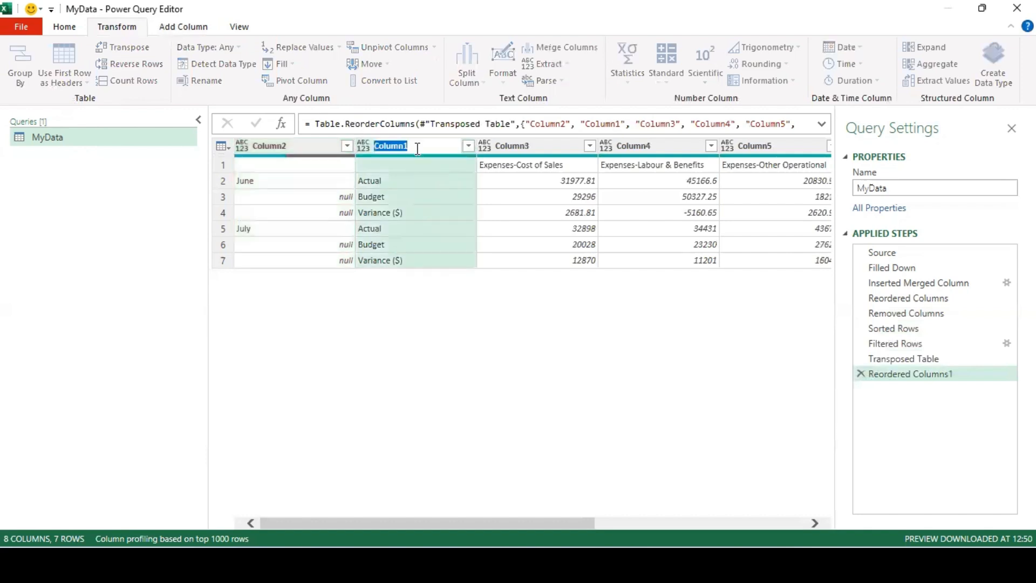
double_click(259, 146)
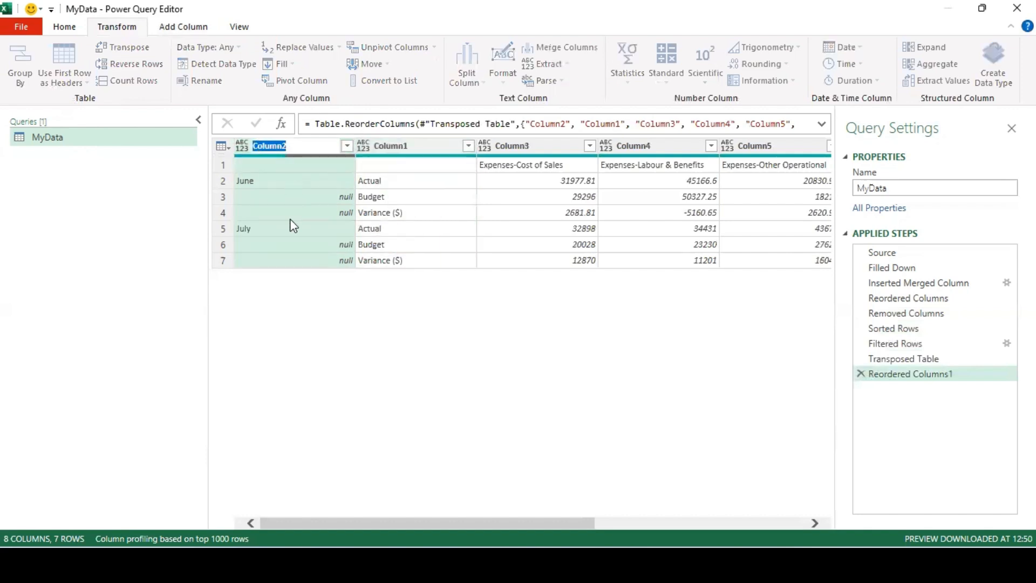
left_click(293, 234)
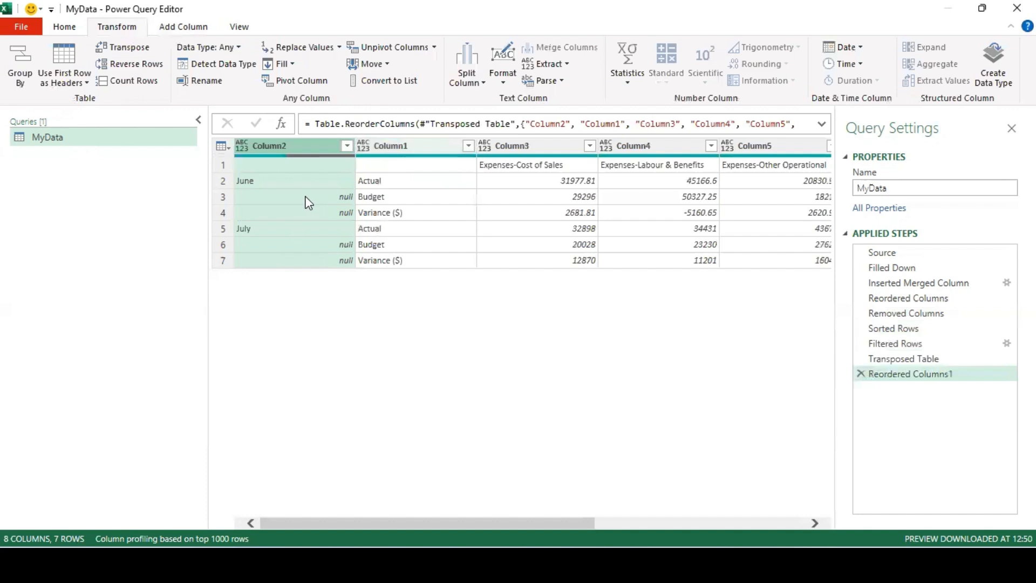
right_click(284, 154)
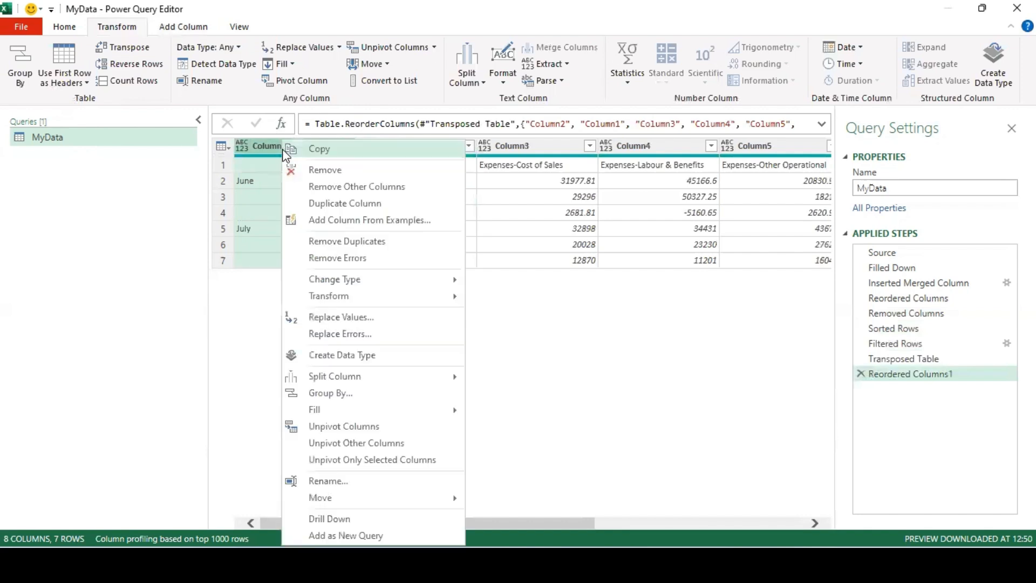
mouse_move(423, 409)
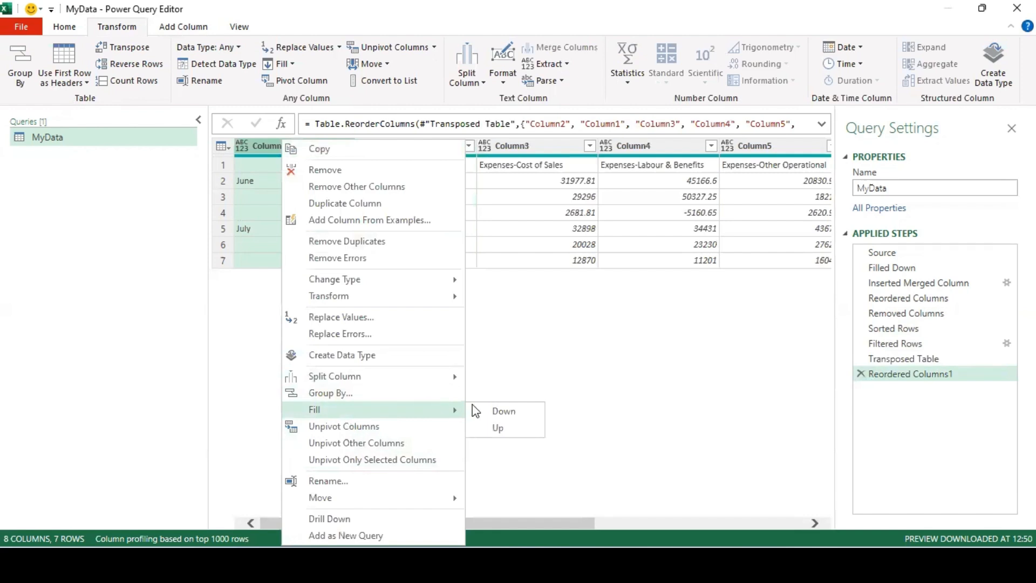
left_click(520, 412)
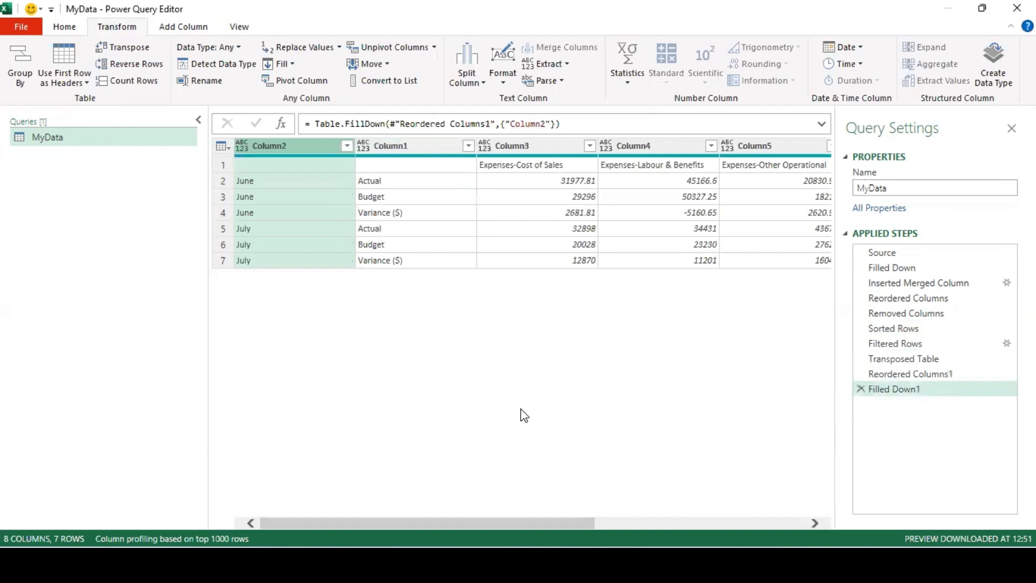
Step: Merge Column1 and Column2, in that order, with a Space separator into a single column named Monthly Account
left_click(409, 147)
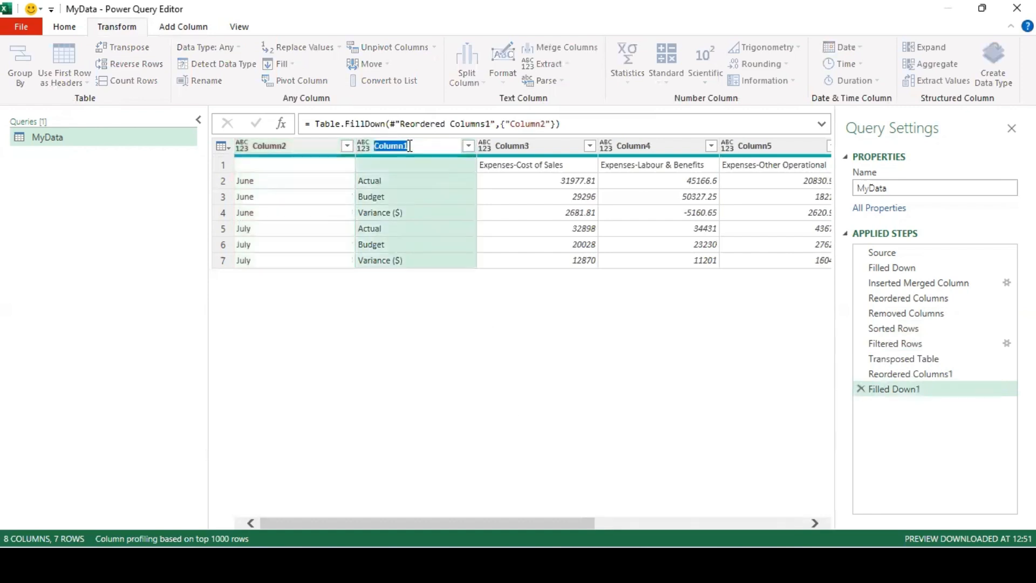
left_click(273, 149, "ctrl")
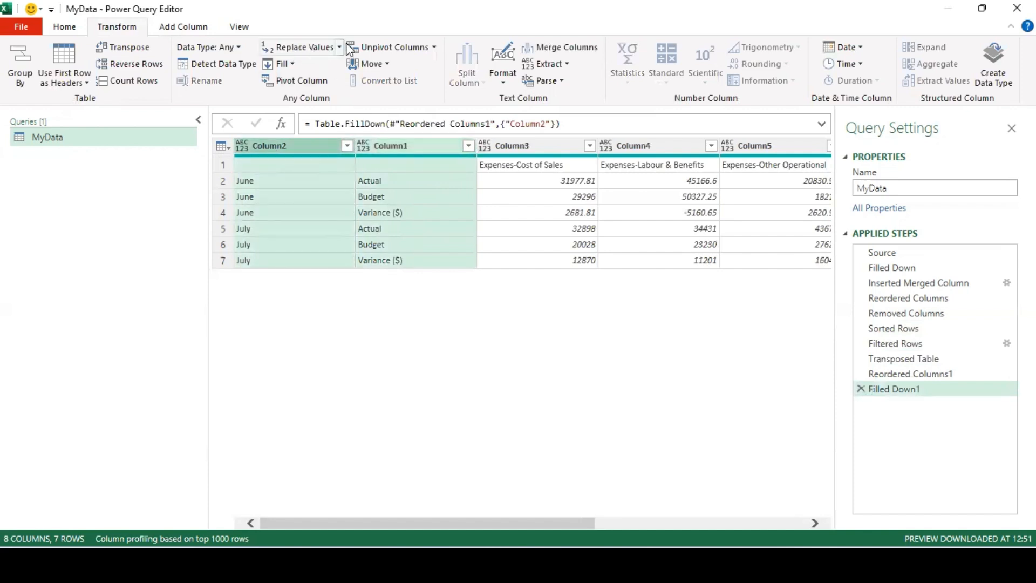
left_click(572, 49)
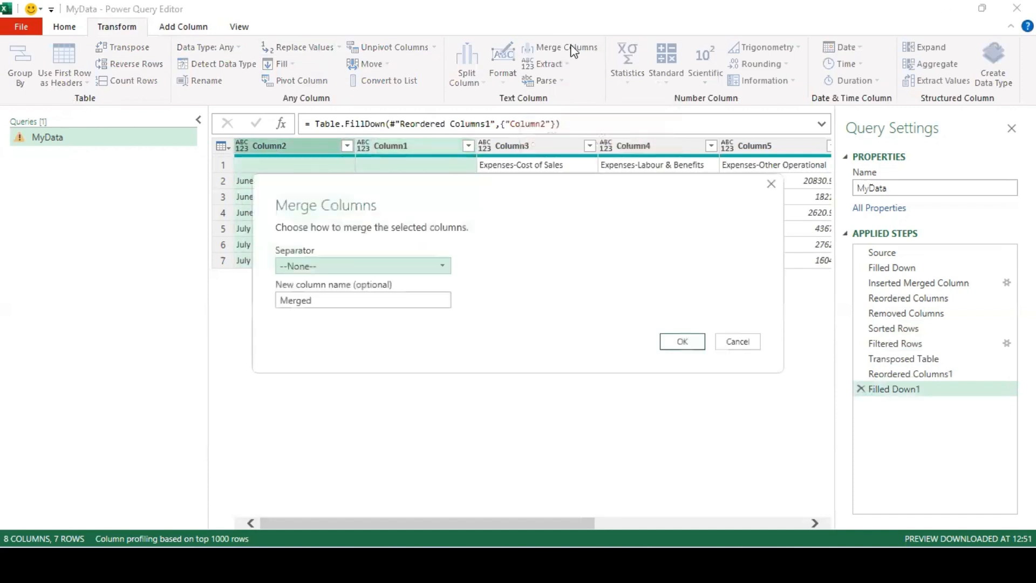
left_click(354, 266)
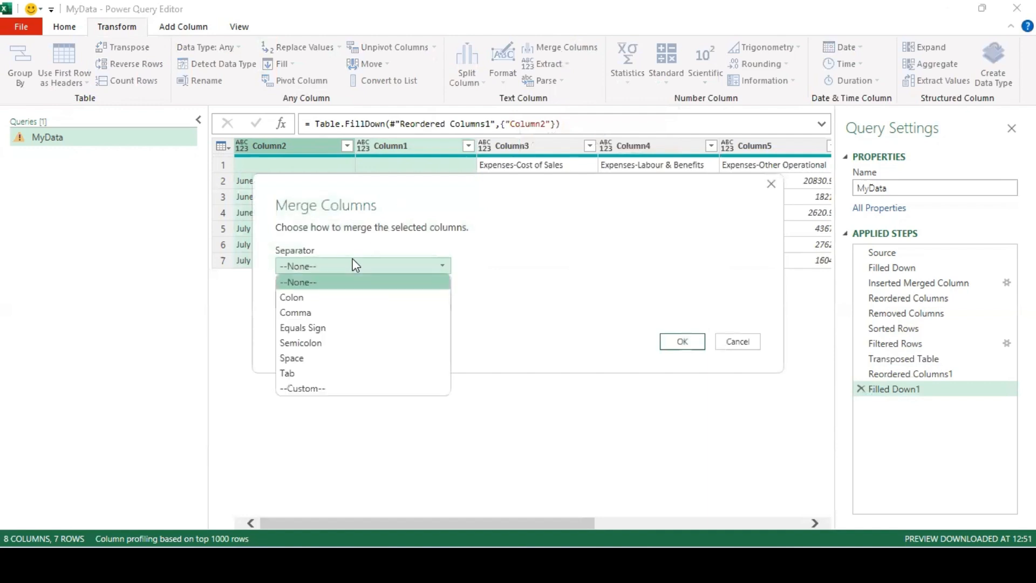
left_click(371, 356)
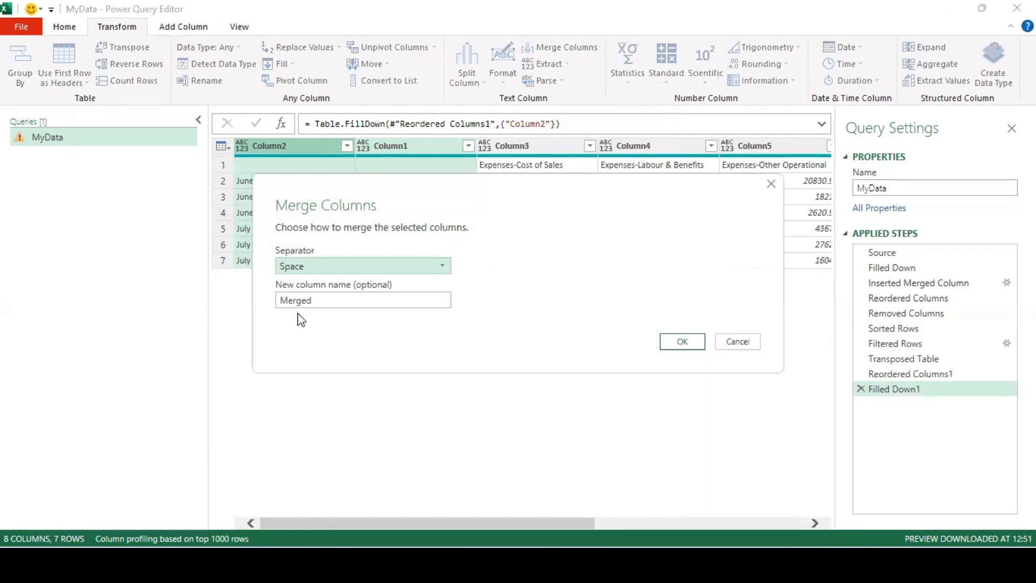
left_click(339, 307)
left_click_drag(335, 303, 282, 300)
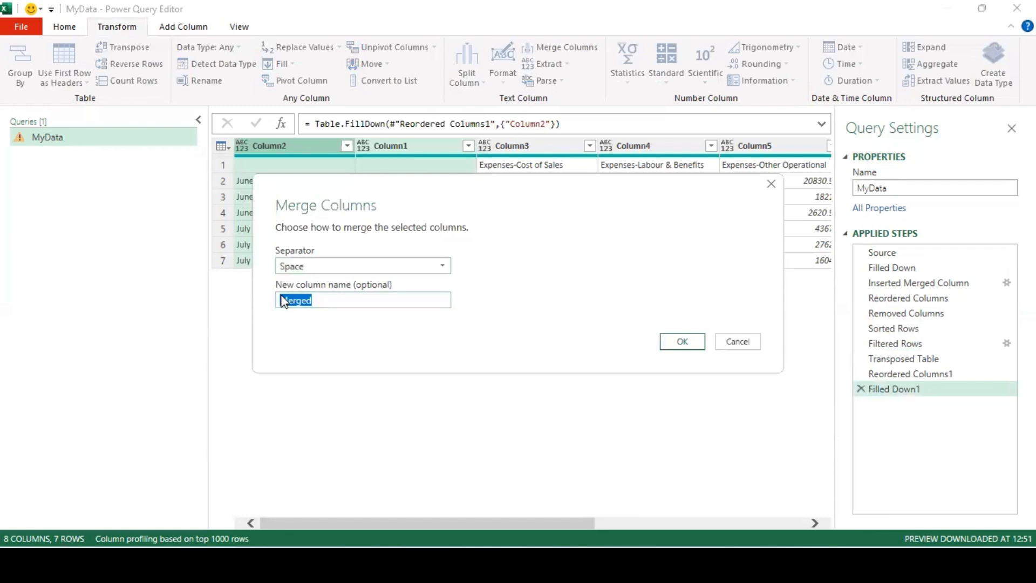
type("Monthly Account")
left_click(686, 340)
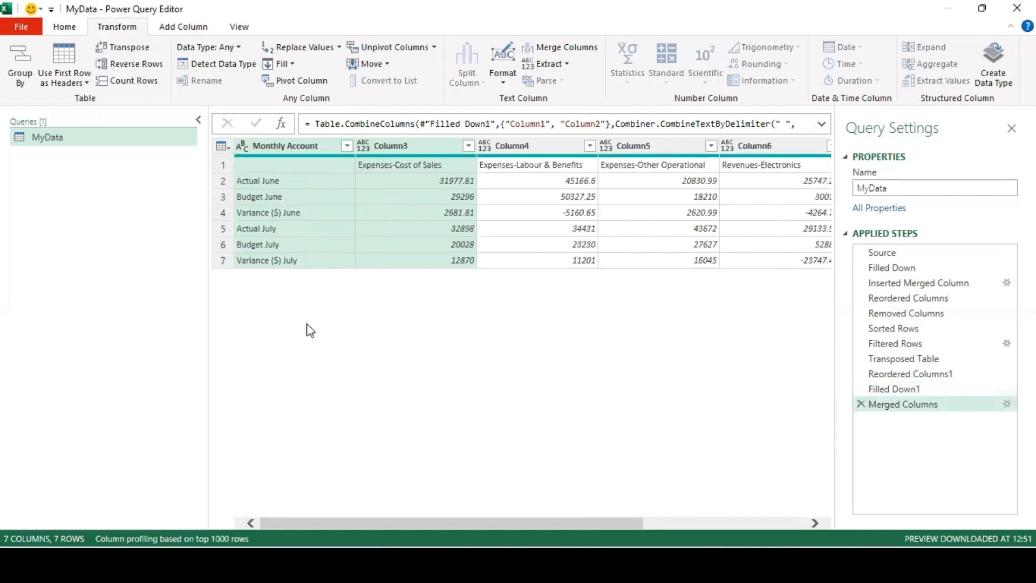
Step: Promote the first row of the table, which holds the expense and revenue labels, to column headers
left_click(381, 168)
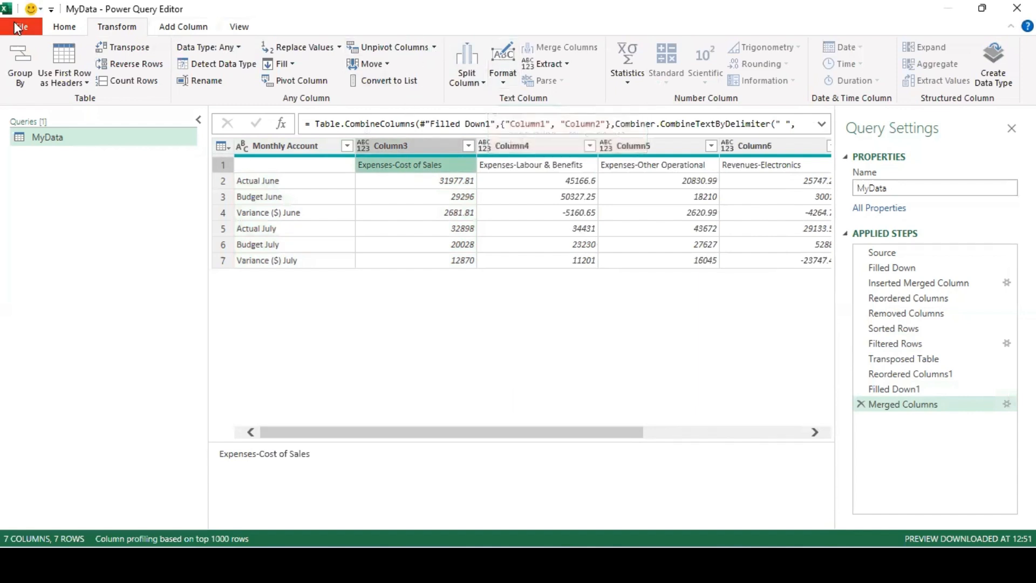
left_click(54, 26)
left_click(500, 64)
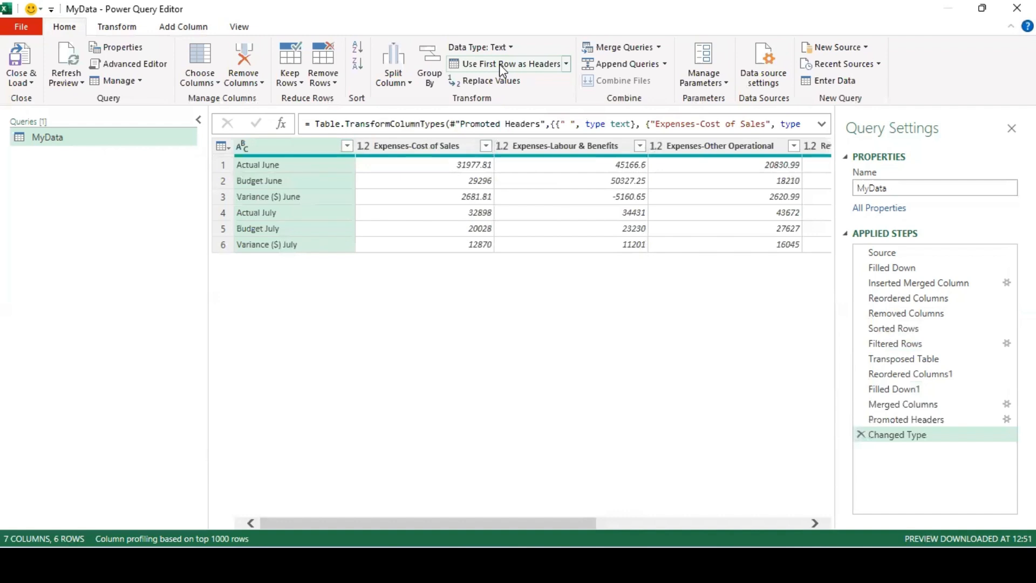
Step: Try unpivoting the unnamed first column that holds the monthly account labels, removing the unpivot step after each attempt
right_click(317, 143)
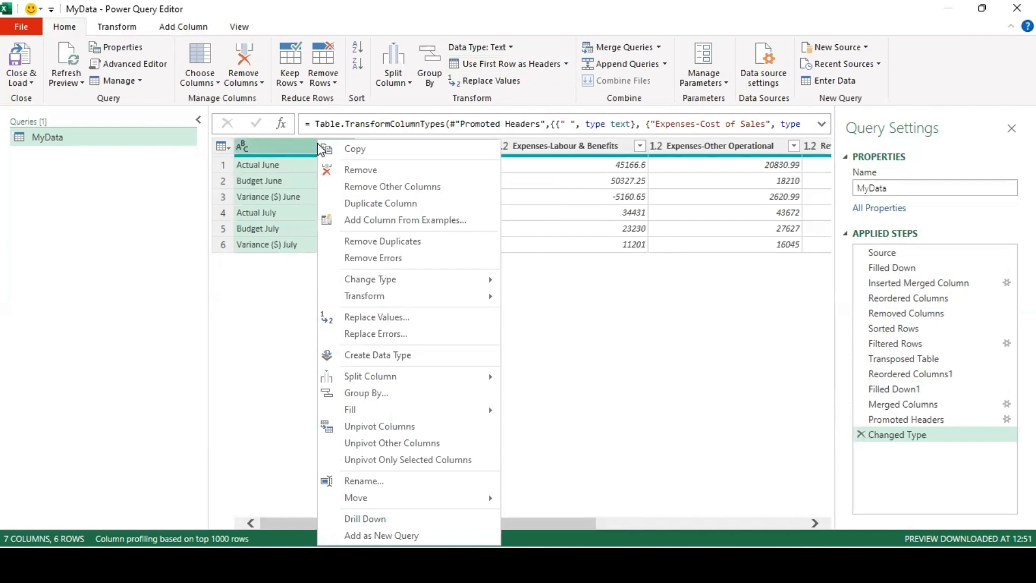
left_click(406, 426)
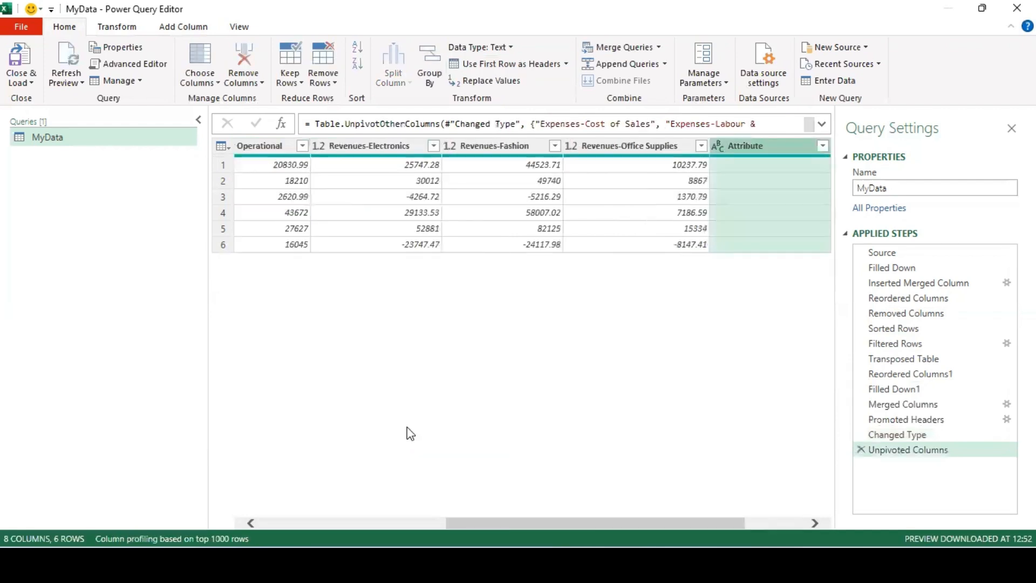
left_click_drag(588, 527, 343, 527)
left_click_drag(488, 511, 676, 503)
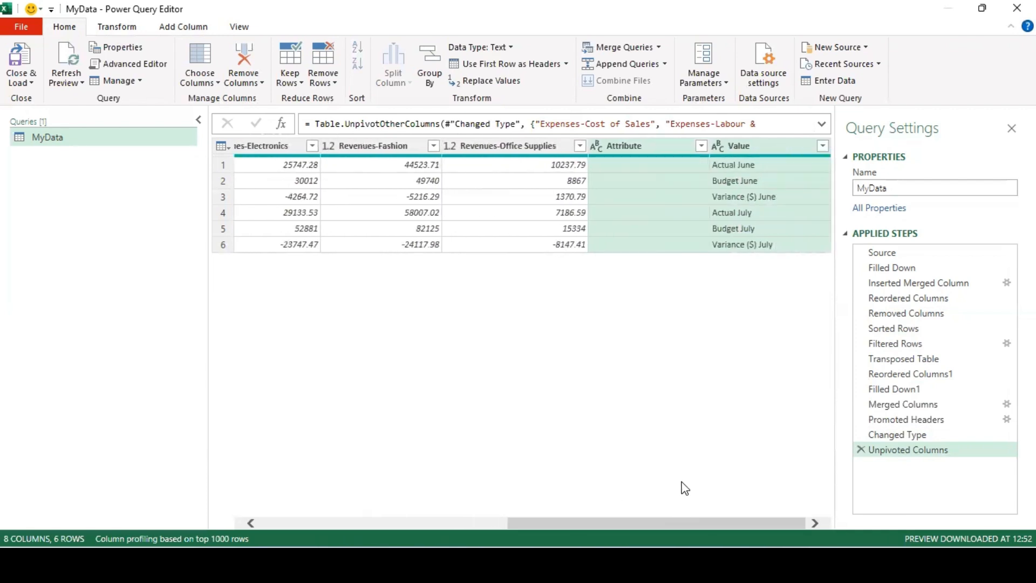
left_click(861, 450)
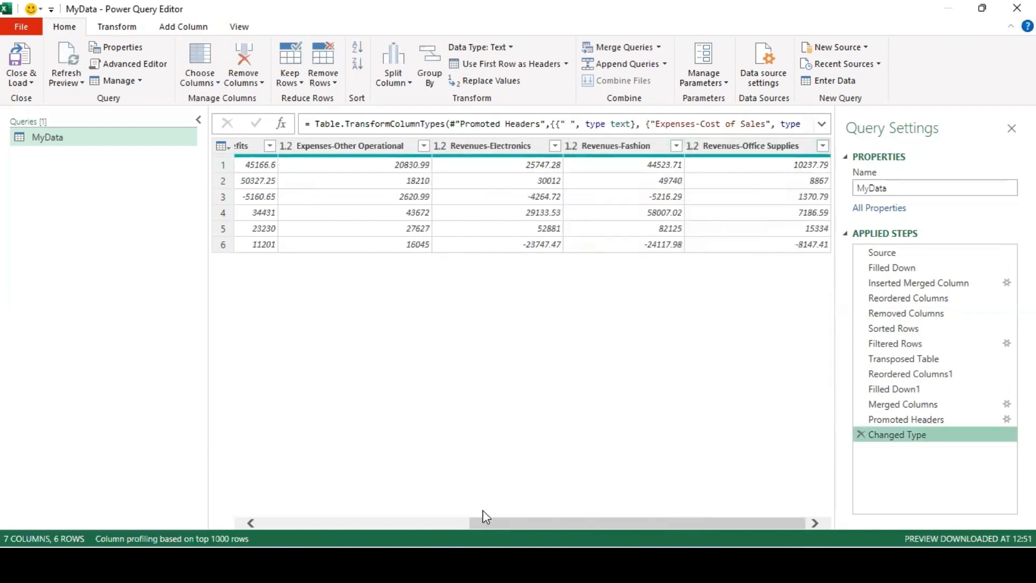
left_click_drag(487, 520, 242, 519)
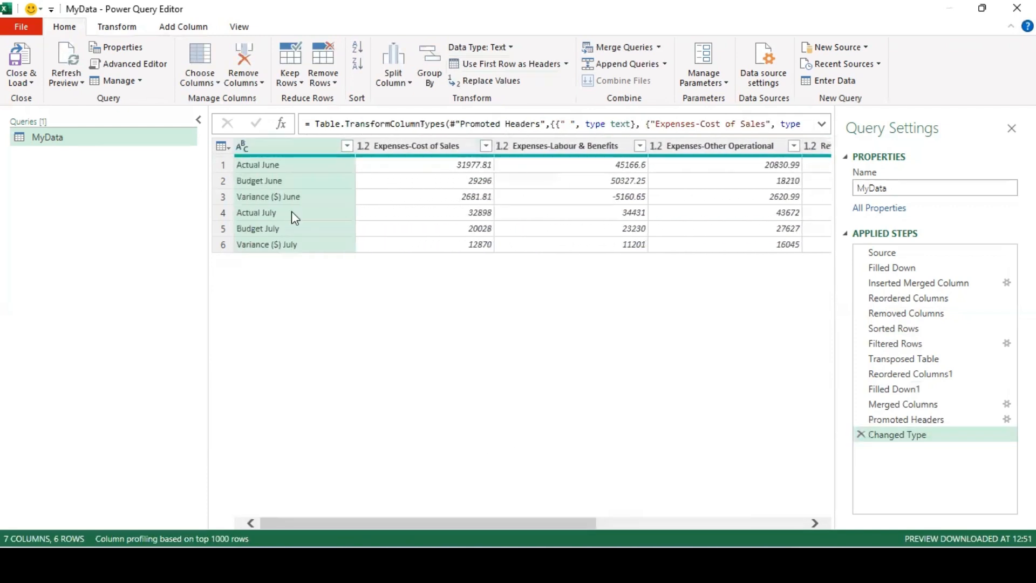
right_click(298, 146)
left_click(298, 147)
right_click(297, 147)
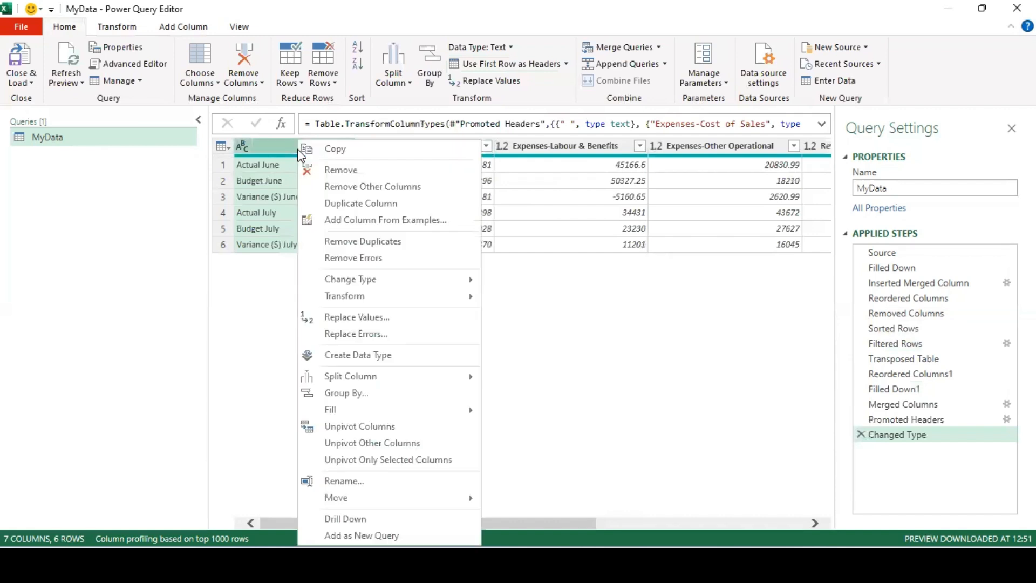
left_click(368, 431)
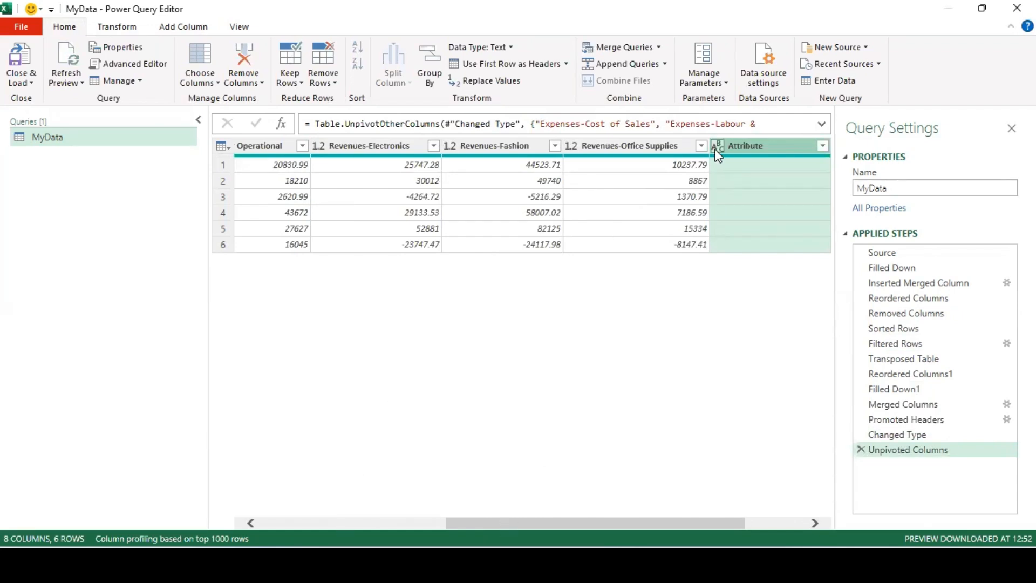
left_click(860, 449)
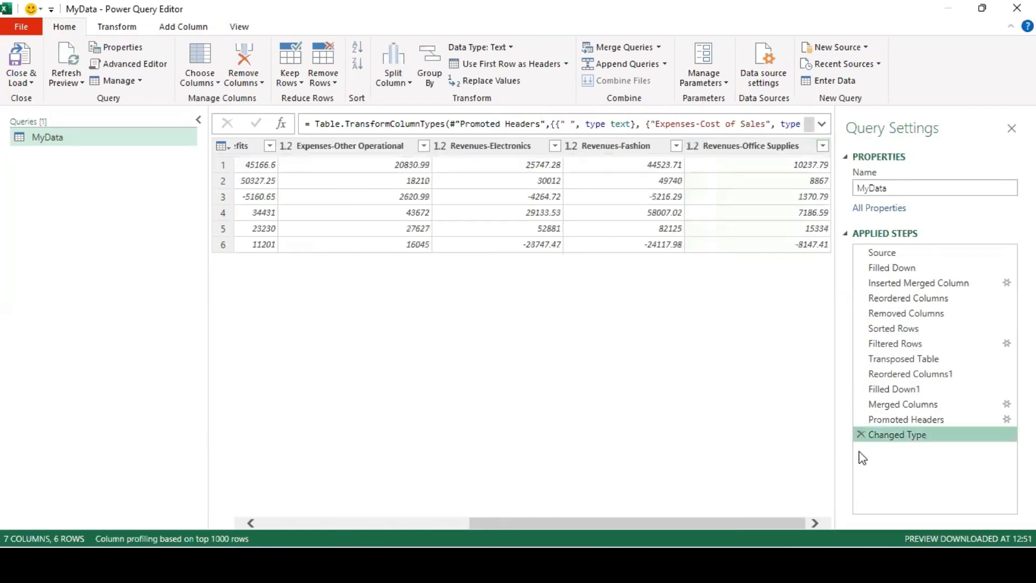
Step: Unpivot all columns other than the unnamed first column into Attribute and Value columns, and check the resulting rows
left_click_drag(467, 522, 232, 492)
right_click(323, 156)
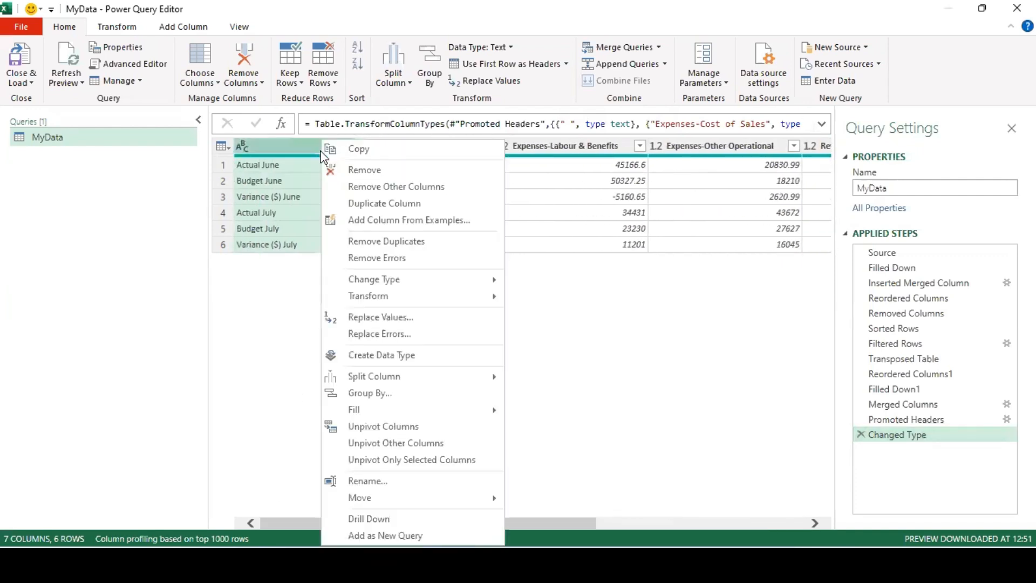
left_click(422, 443)
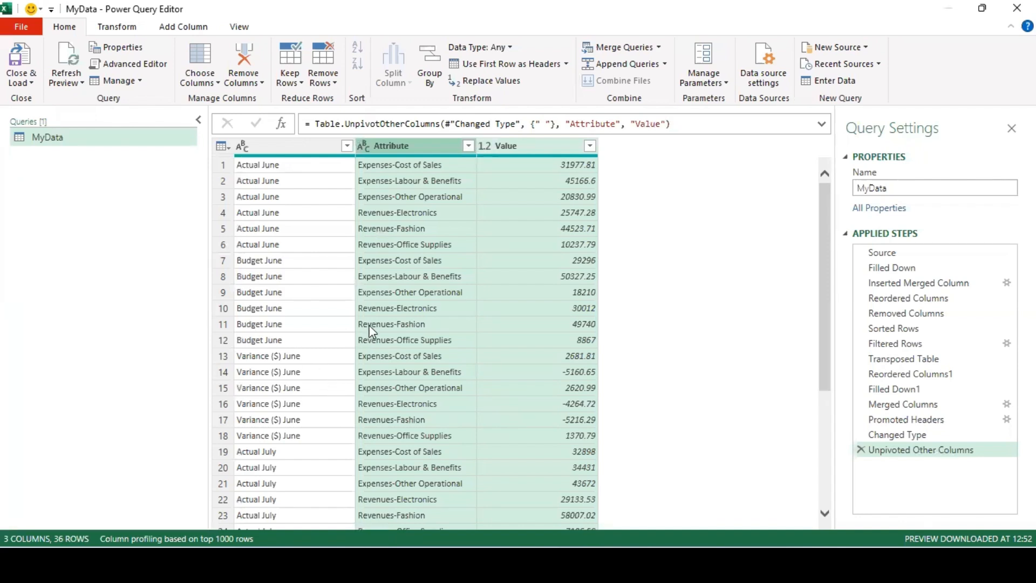
left_click_drag(825, 242, 824, 429)
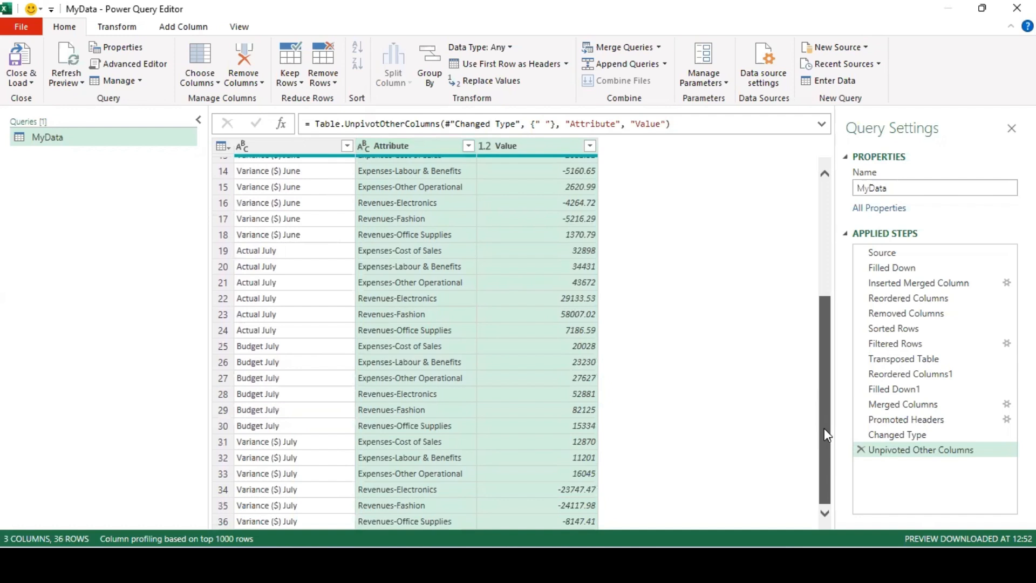
left_click_drag(823, 429, 833, 205)
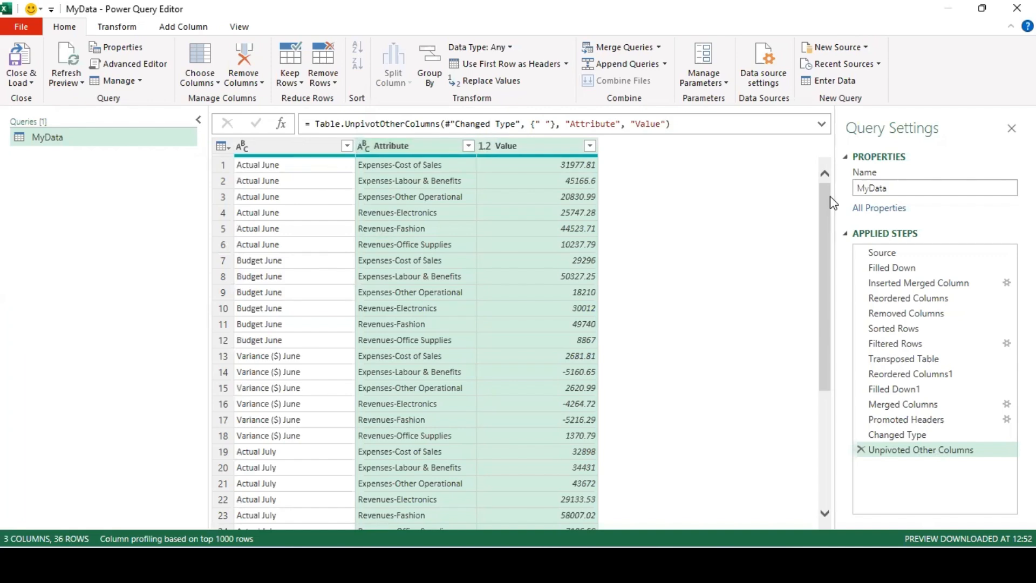
Step: Close the query editor and load the MyData query to a new worksheet
left_click(21, 61)
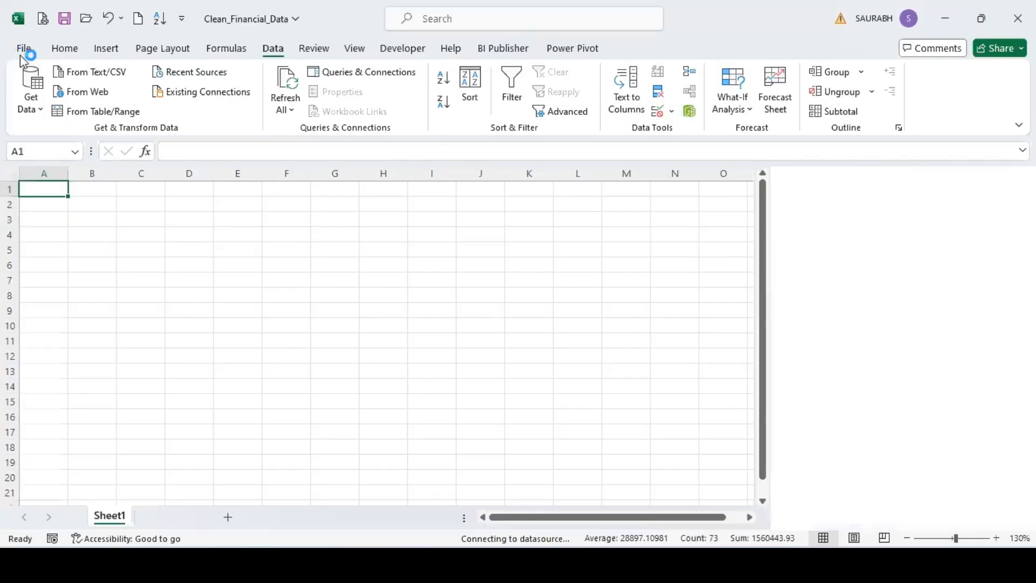
left_click(20, 55)
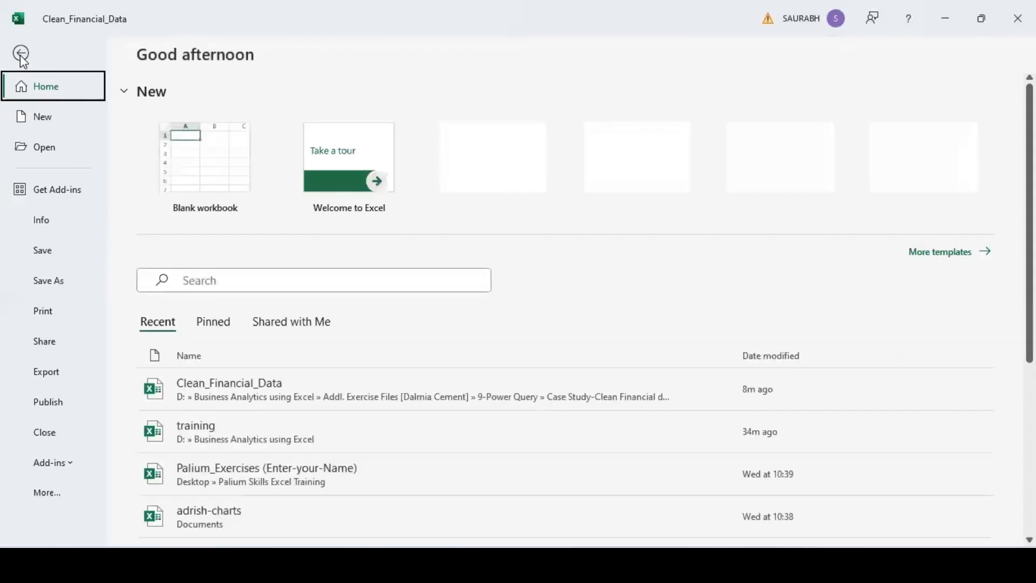
left_click(21, 55)
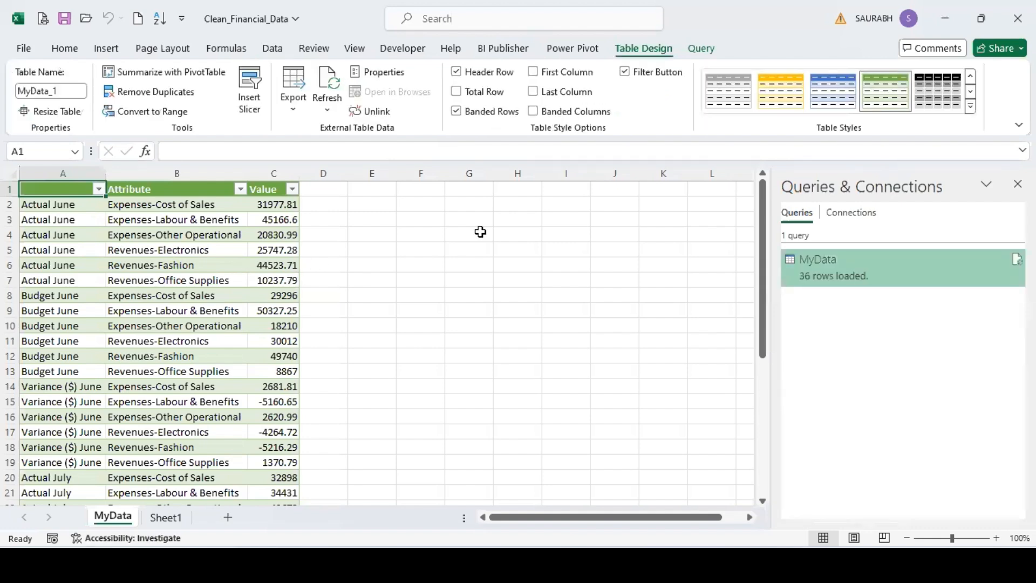
mouse_move(759, 210)
left_mouse_down()
mouse_move(759, 398)
mouse_move(773, 201)
left_mouse_up()
Step: Turn off the filter buttons on the header row of the loaded MyData table
left_click(71, 251)
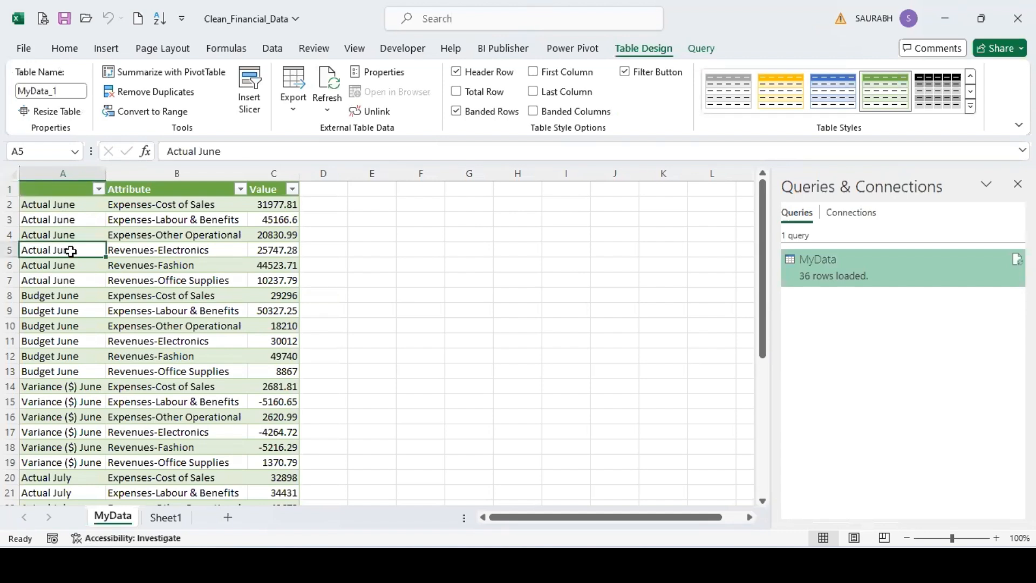
left_click(272, 48)
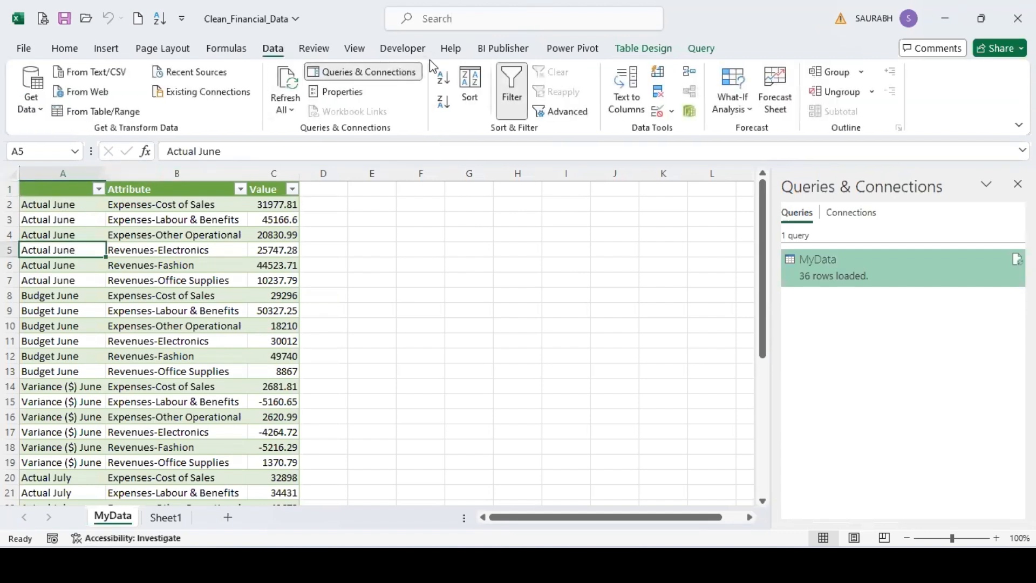
left_click(506, 89)
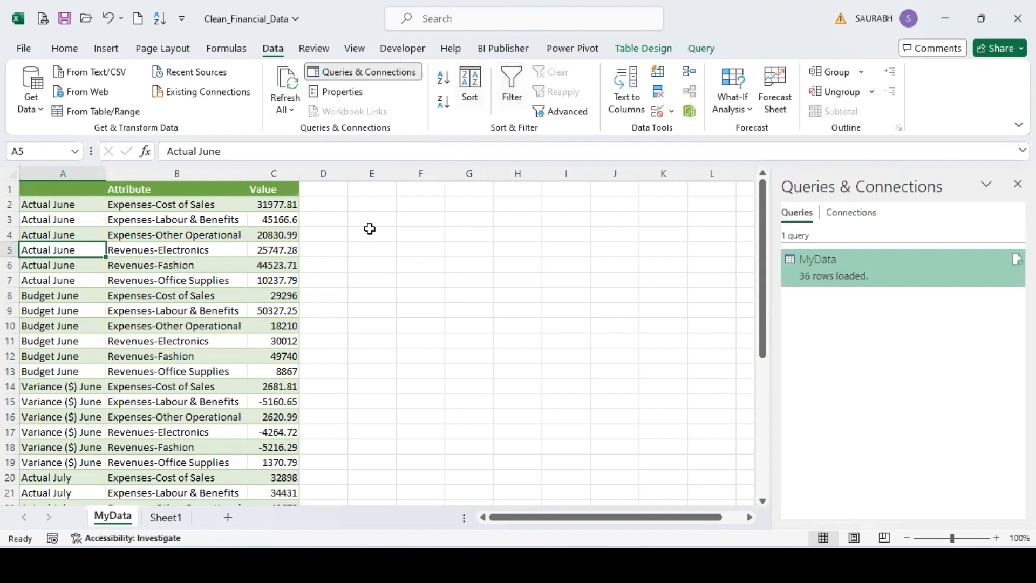
Step: Enter Month as the header of the table's blank first column in cell A1
left_click(75, 190)
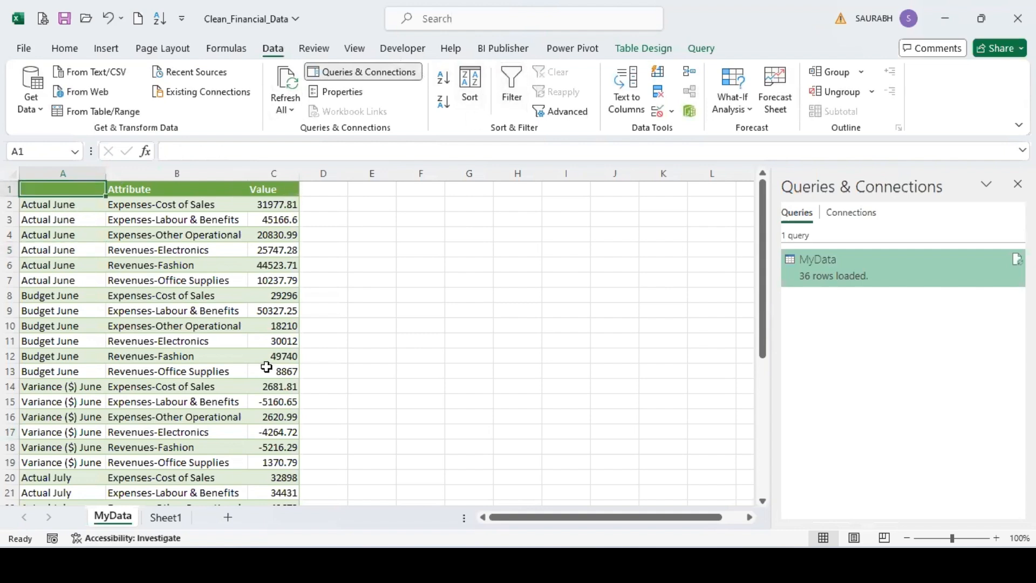
type("Month")
key("BackSpace")
key("BackSpace")
key("BackSpace")
type("nth")
key("Return")
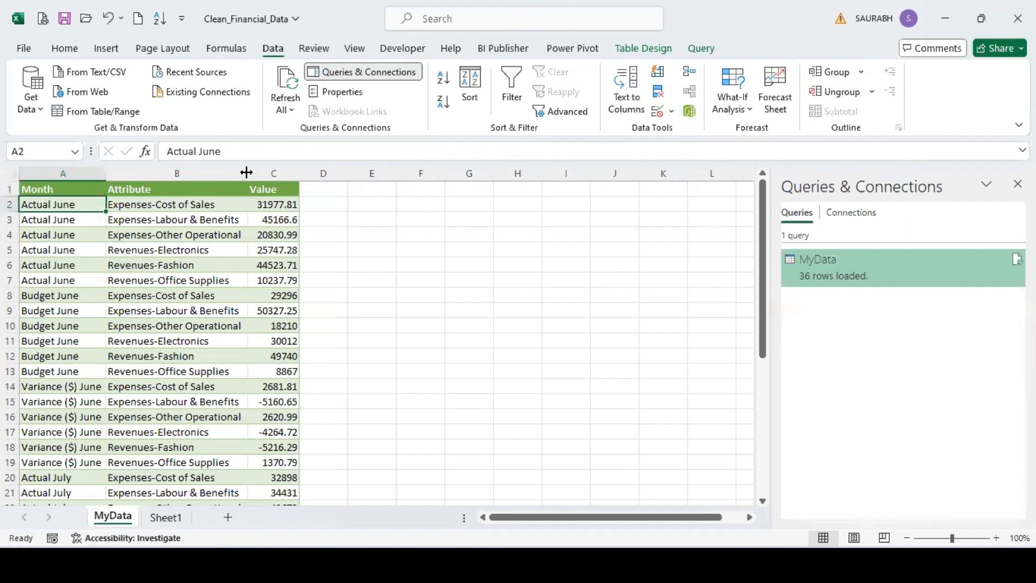
Step: Examine the expense and revenue entries in the Attribute column and the table's rows down to the last one
left_click(221, 218)
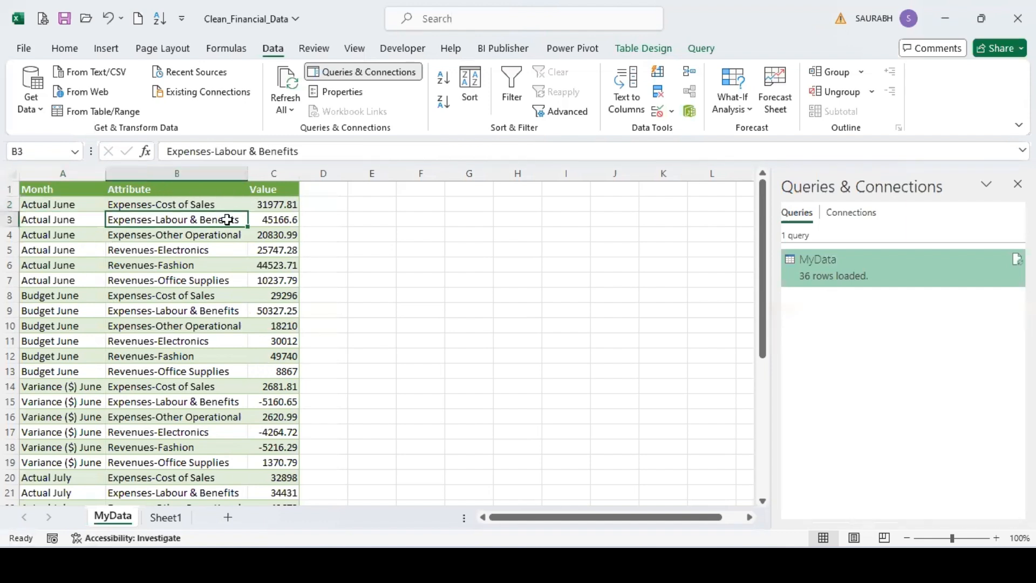
left_click_drag(763, 269, 775, 153)
left_click(164, 205)
left_click(163, 219)
left_click(165, 235)
left_click(166, 250)
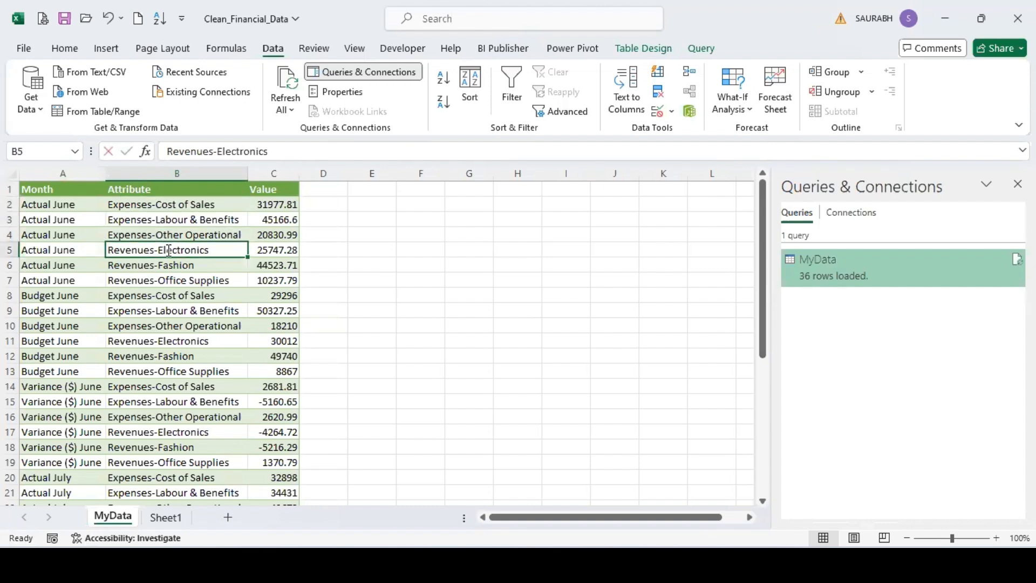
left_click(164, 280)
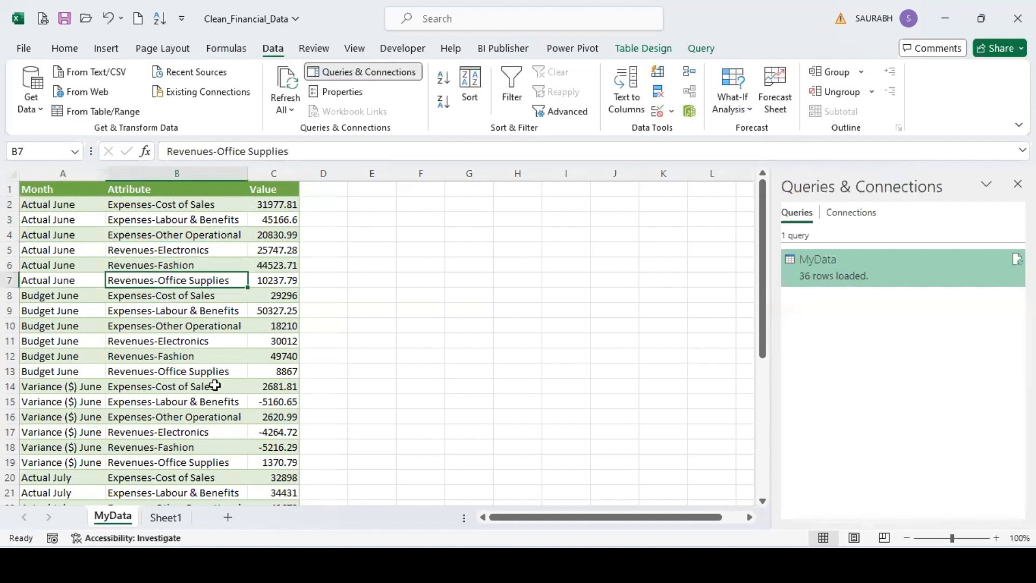
left_click(206, 357)
left_click_drag(763, 257, 750, 420)
left_click(749, 420)
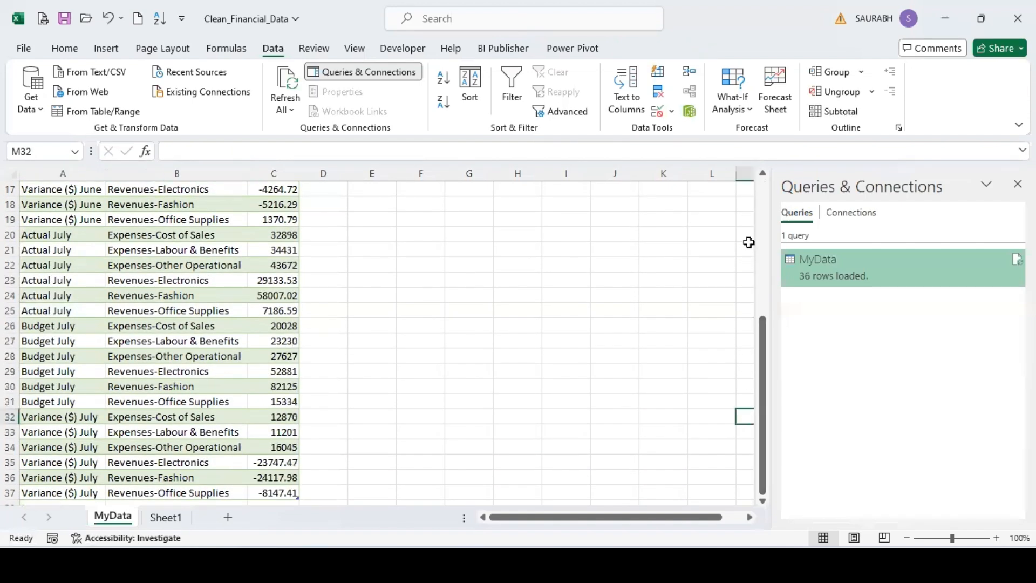
left_click_drag(747, 236, 727, 221)
left_click(763, 204)
left_click(764, 202)
left_click(112, 216)
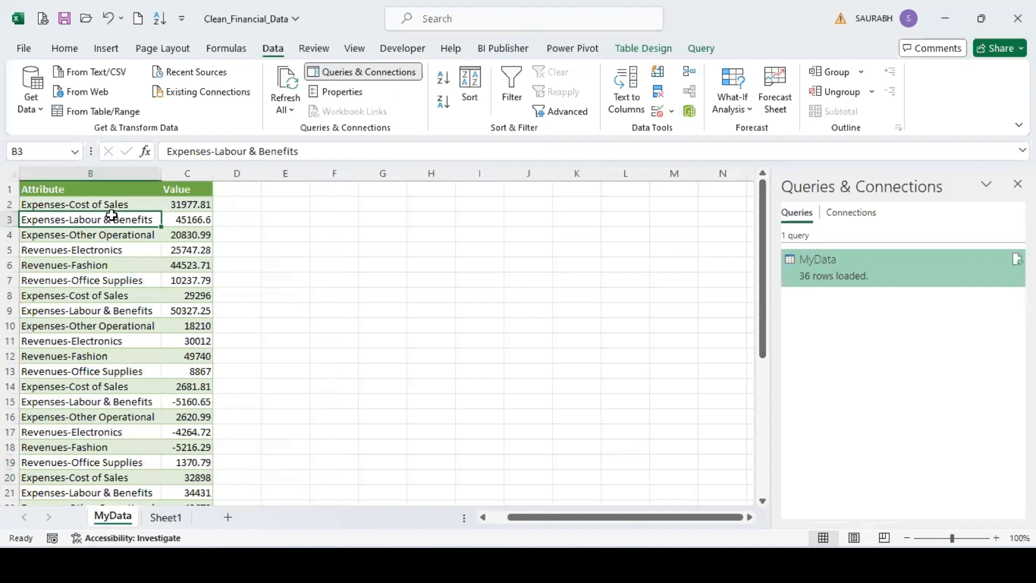
left_click(483, 517)
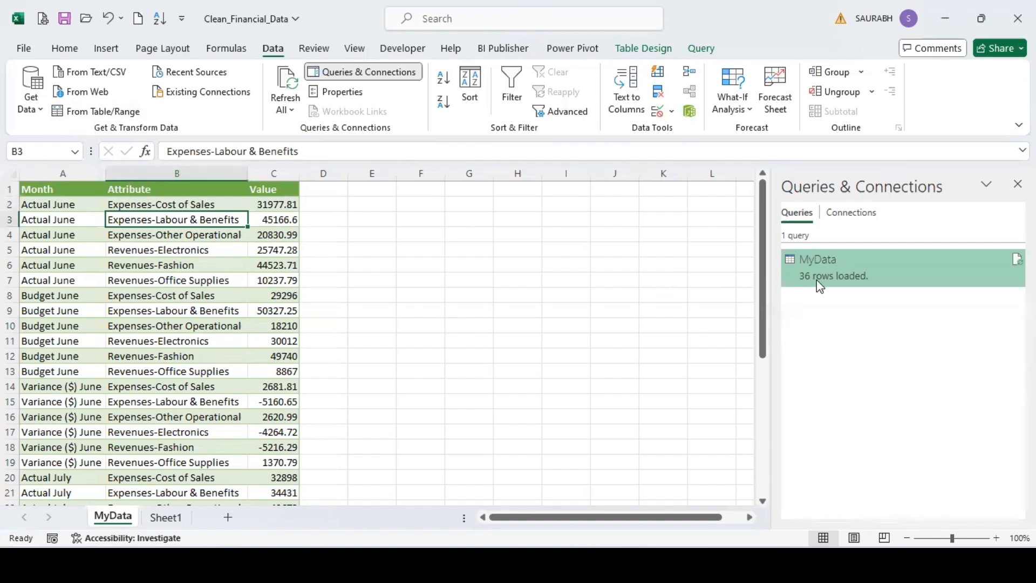
Step: Reopen the MyData query for editing and select its Unpivoted Other Columns step
right_click(837, 266)
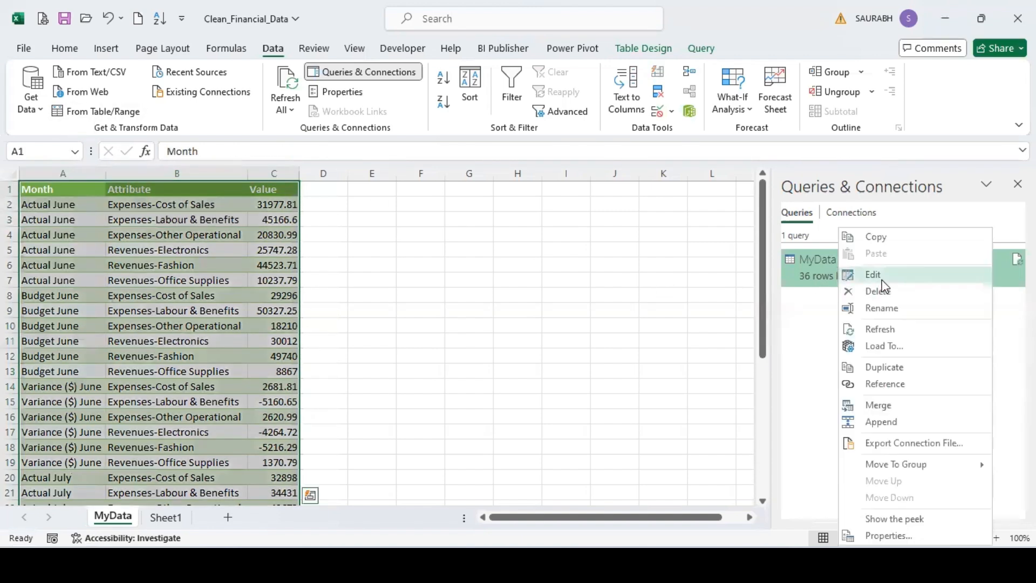
left_click(879, 273)
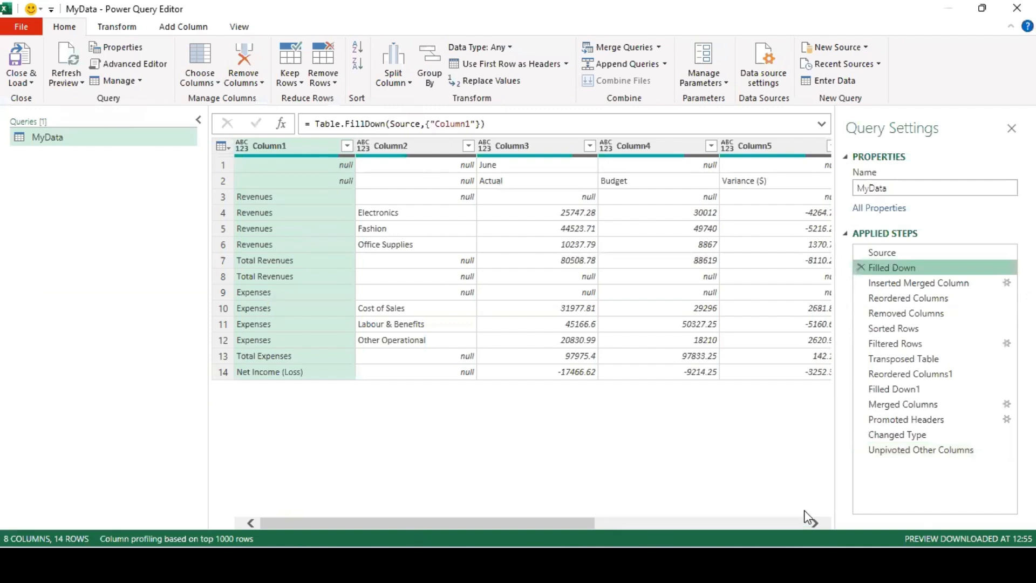
left_click(928, 451)
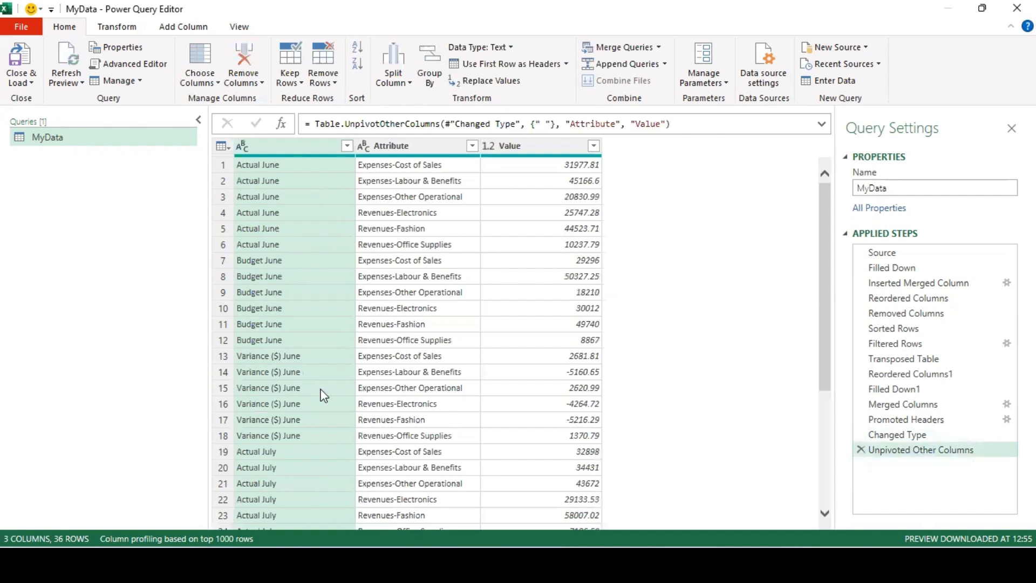
Step: Replace "($) " with nothing in the unnamed first column, and load the updated query to the worksheet
right_click(304, 154)
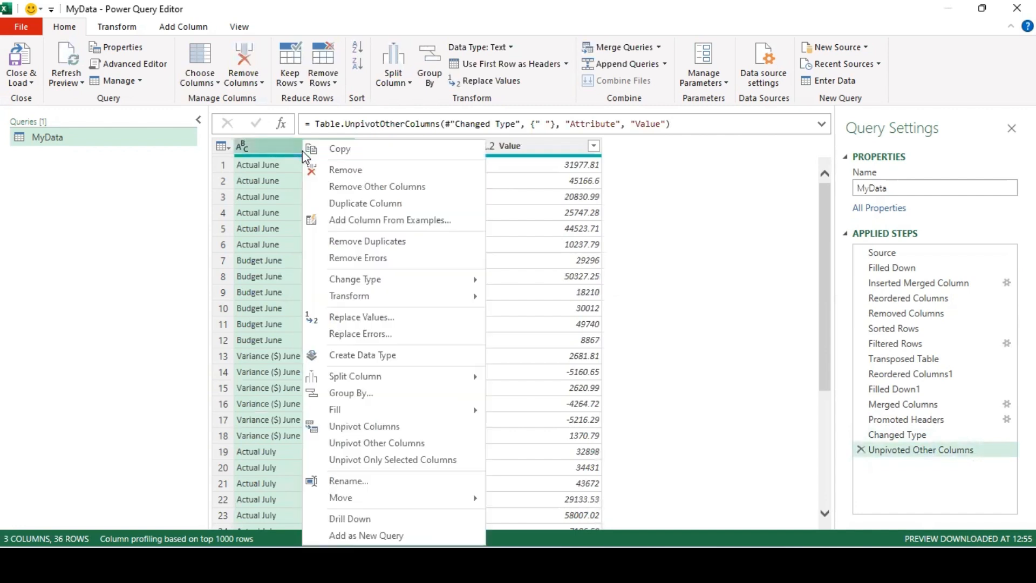
left_click(358, 319)
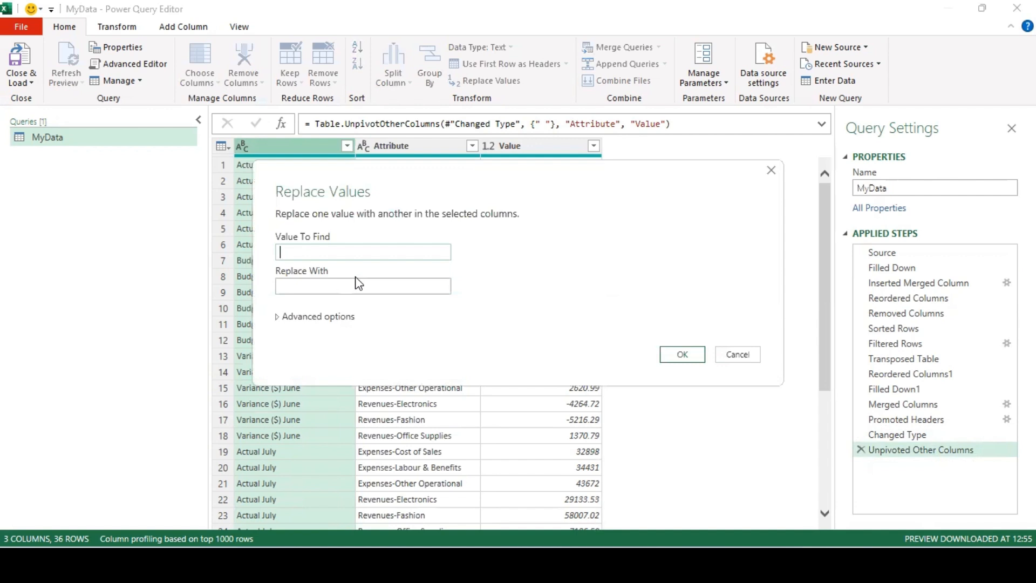
type("($)")
left_click(350, 286)
left_click(319, 252)
left_click(685, 354)
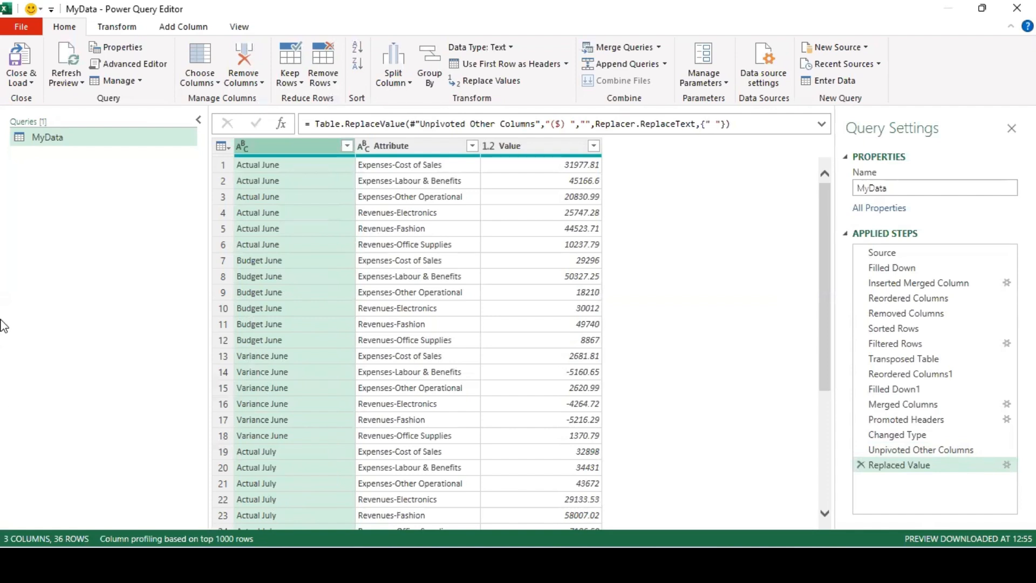
left_click(24, 53)
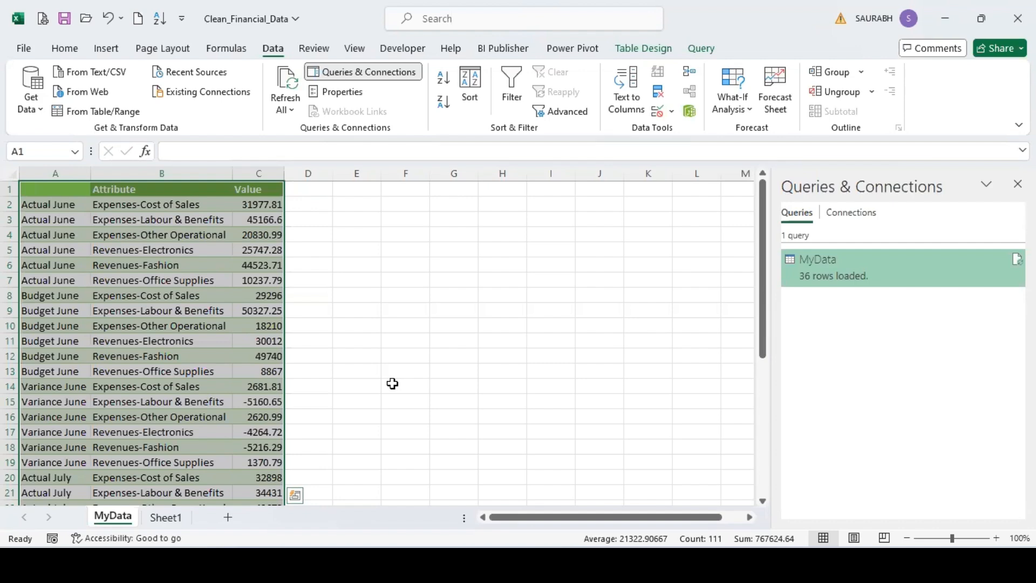
left_click(413, 355)
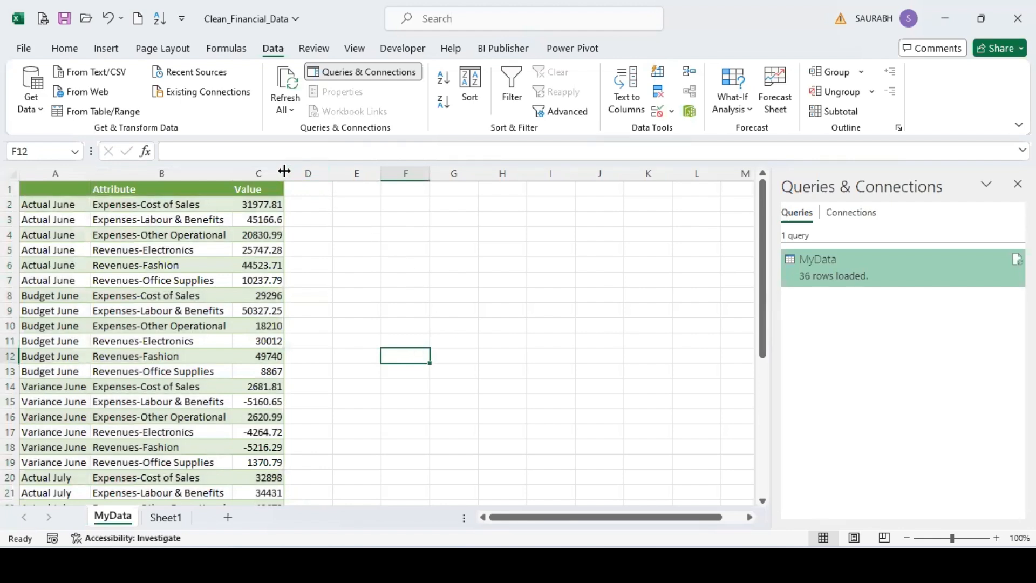
left_click(292, 205)
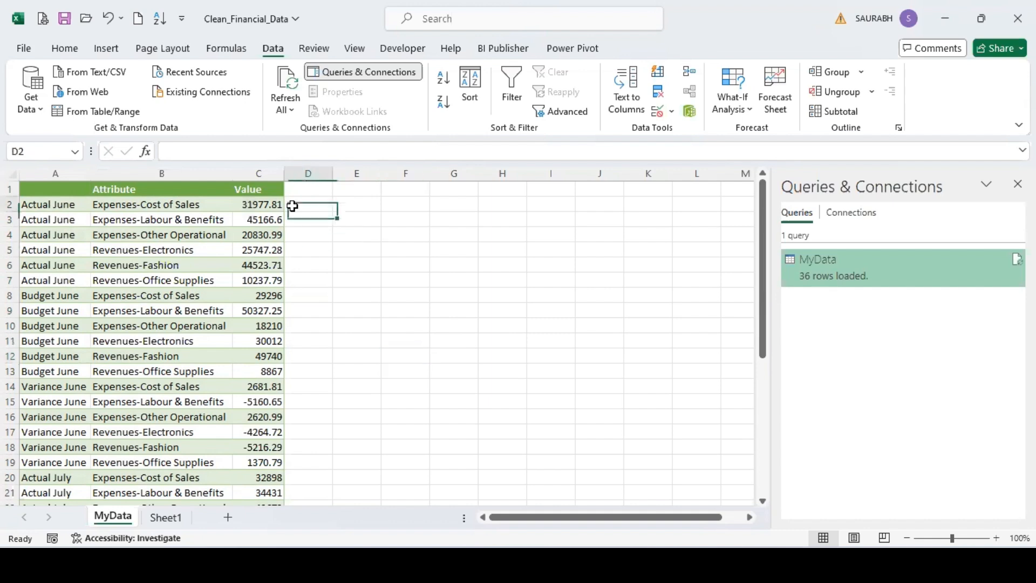
Step: Close Task Manager and launch Power BI Desktop
left_click(958, 12)
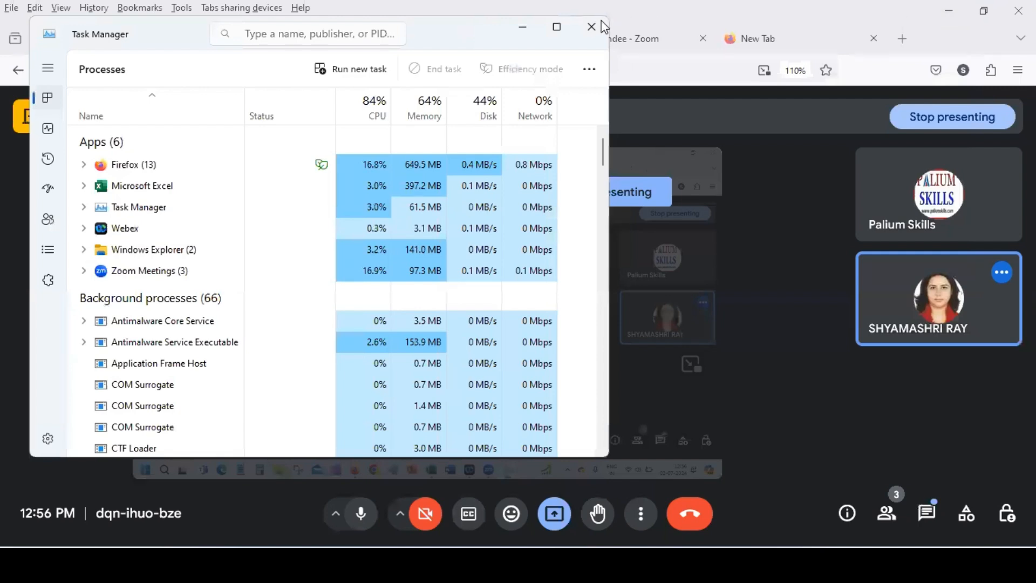
left_click(603, 23)
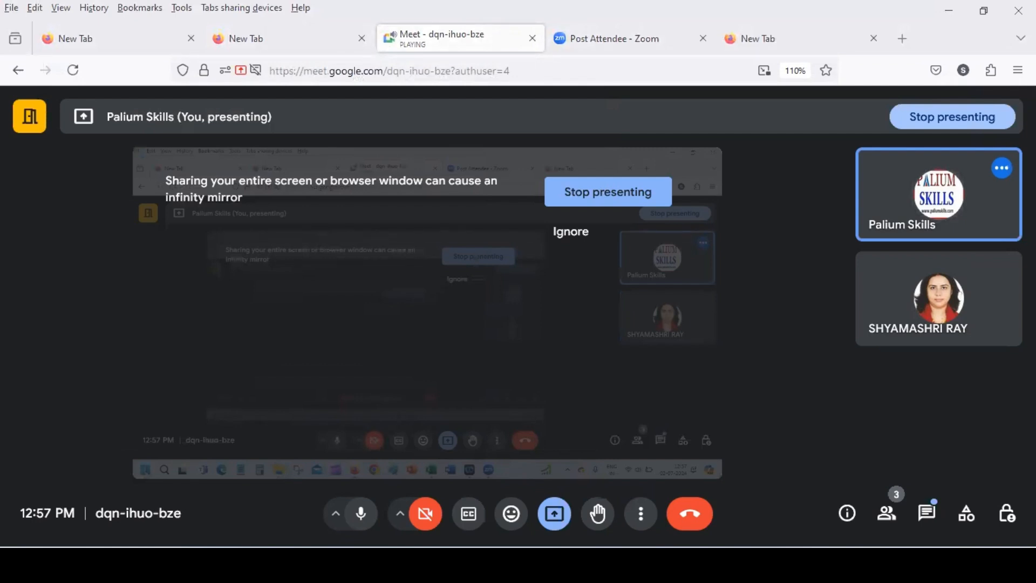
key("super")
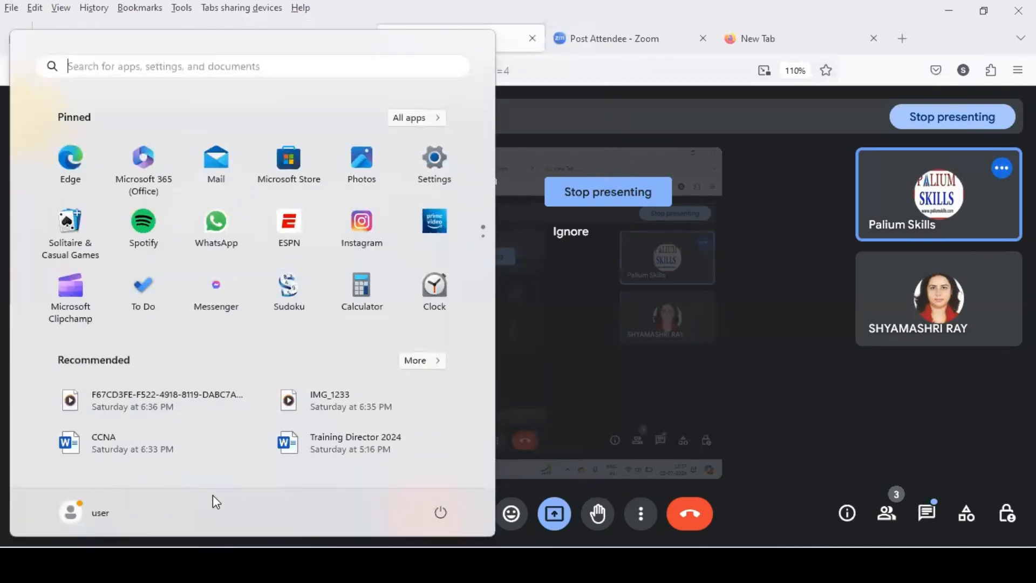
left_click(232, 65)
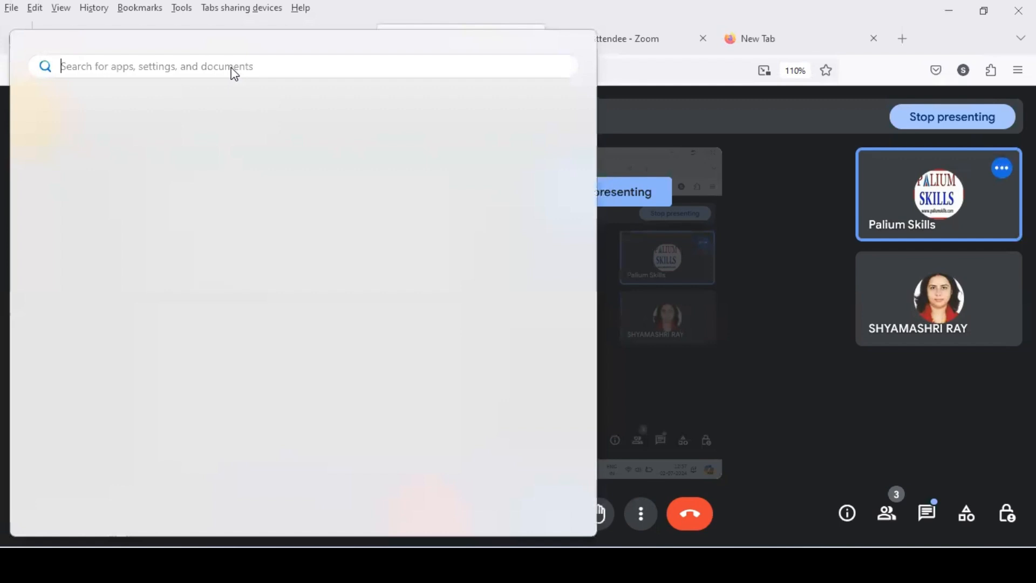
type("power")
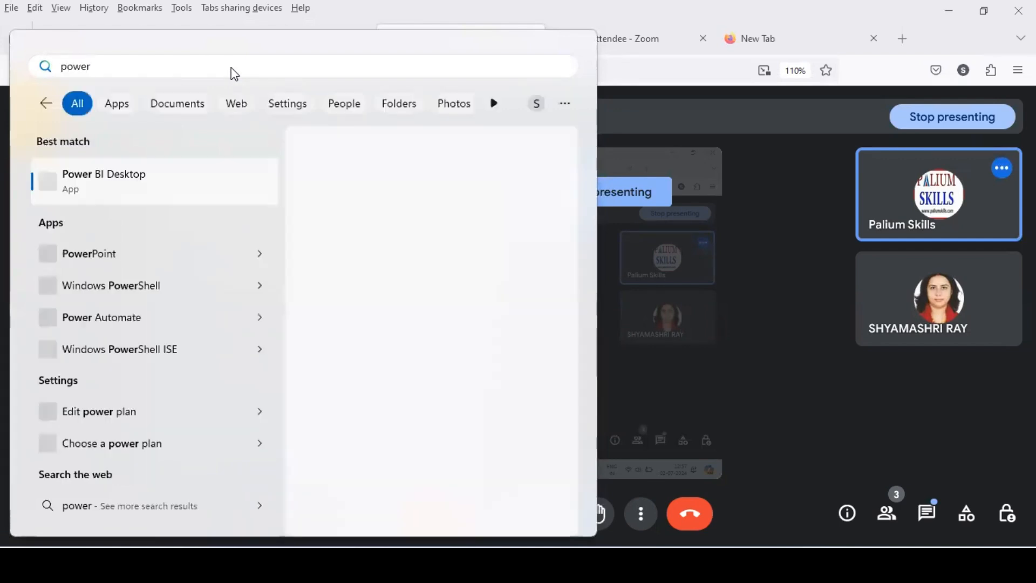
left_click(196, 187)
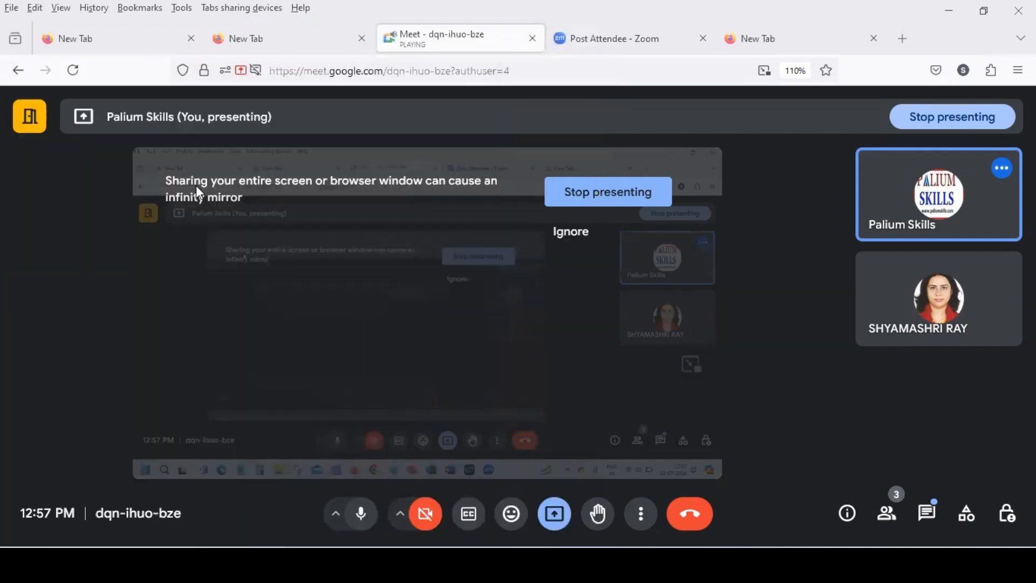
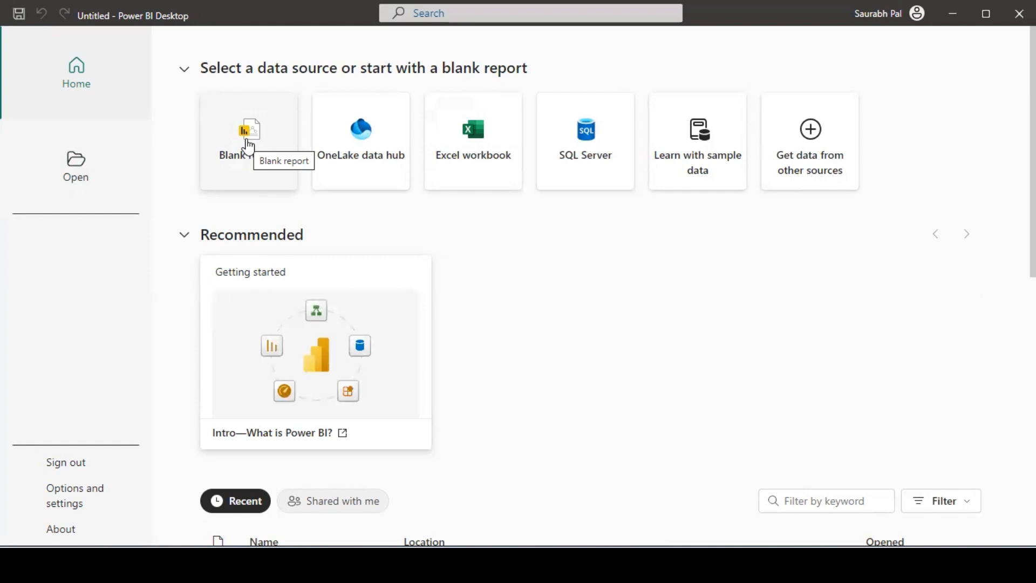
Step: Create a blank report and switch it to Table view
left_click(248, 142)
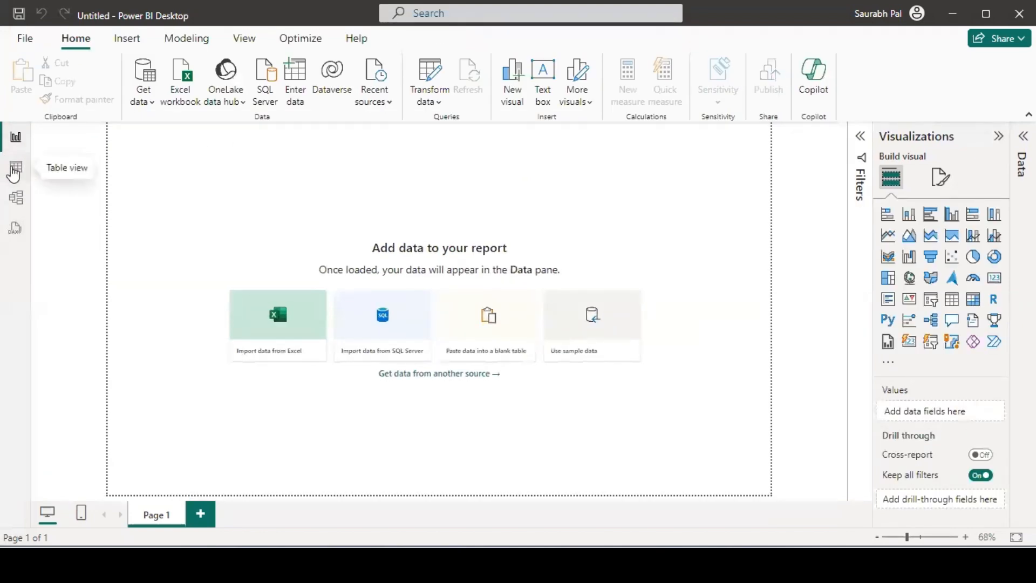
left_click(15, 170)
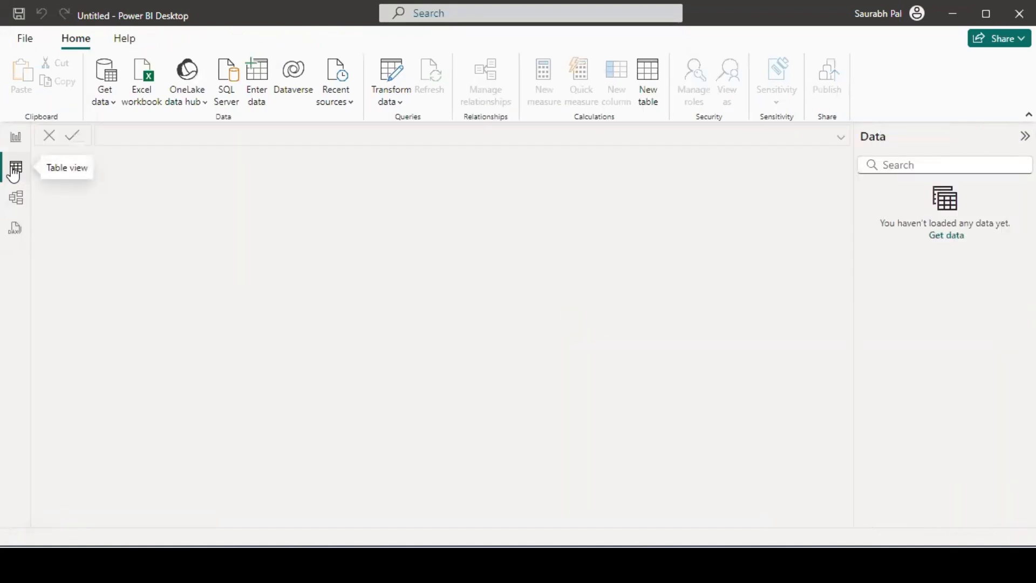
Step: Connect to a Folder data source from the full list of sources and start browsing for its folder path
left_click(100, 102)
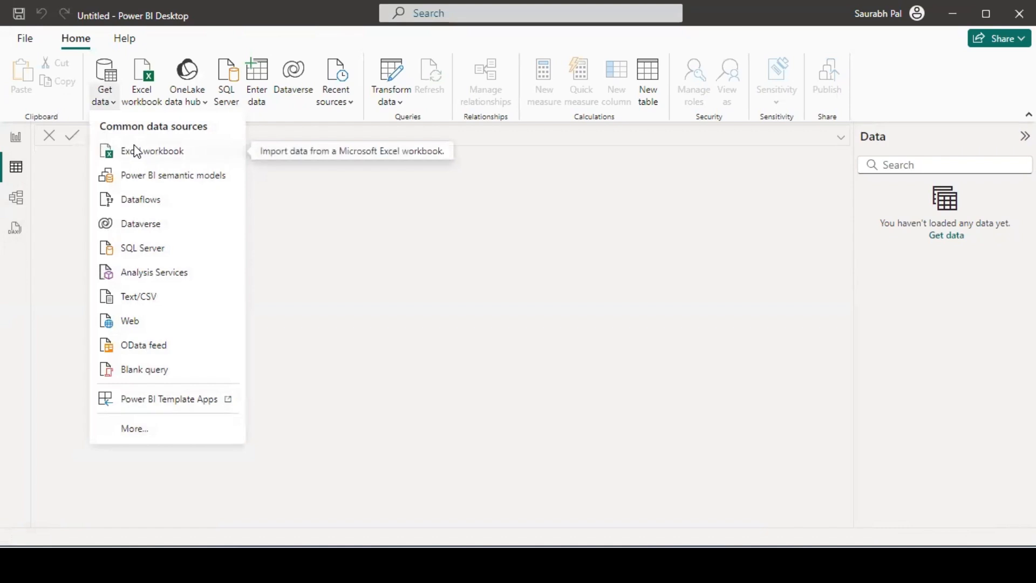
left_click(153, 435)
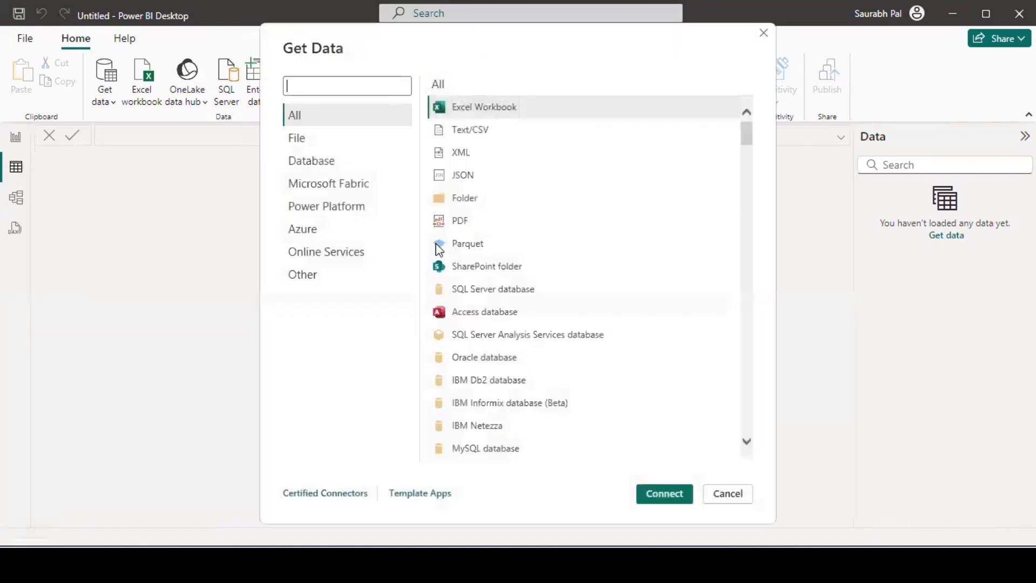
left_click(464, 200)
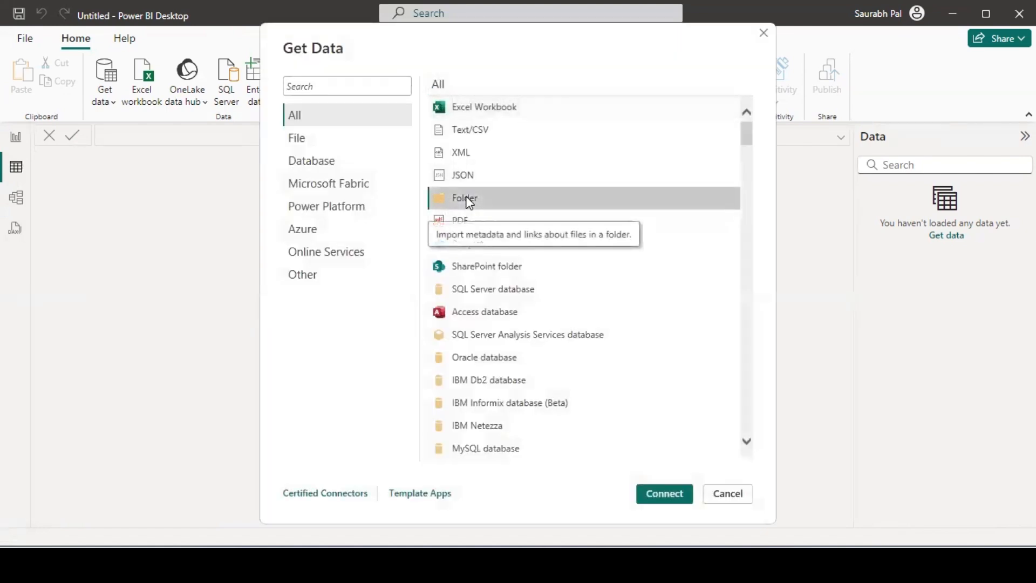
left_click(681, 499)
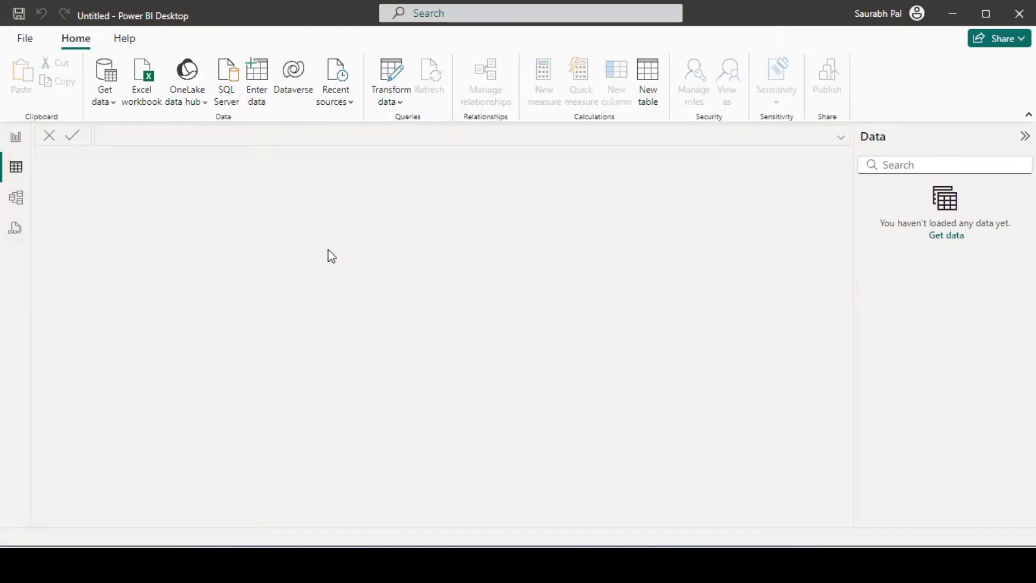
left_click(636, 259)
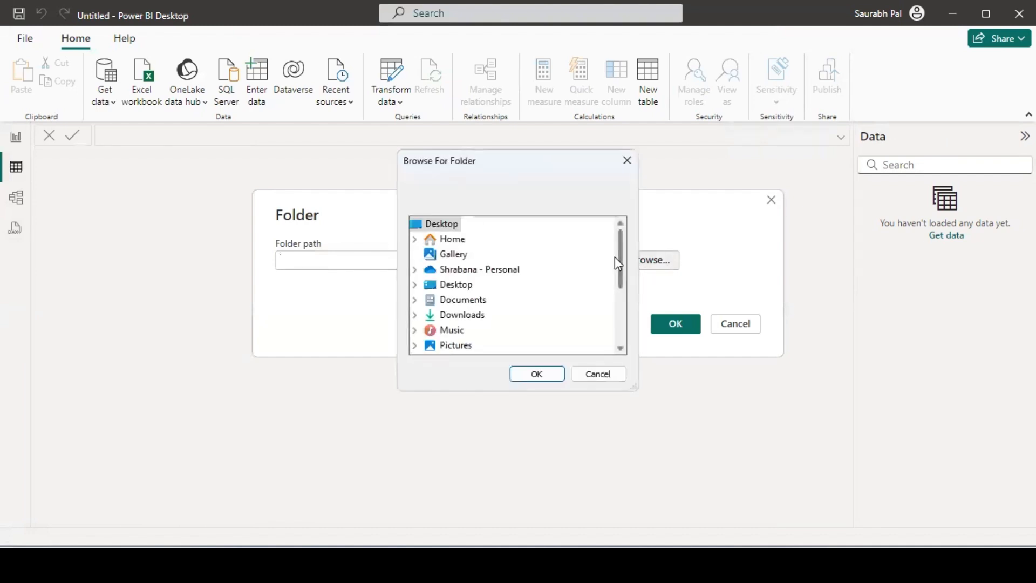
Step: Expand This PC and Local Disk (D:) down to the contents of the Business Analytics using Excel folder
mouse_move(619, 260)
left_mouse_down()
mouse_move(629, 333)
mouse_move(619, 261)
left_mouse_up()
left_click(621, 333)
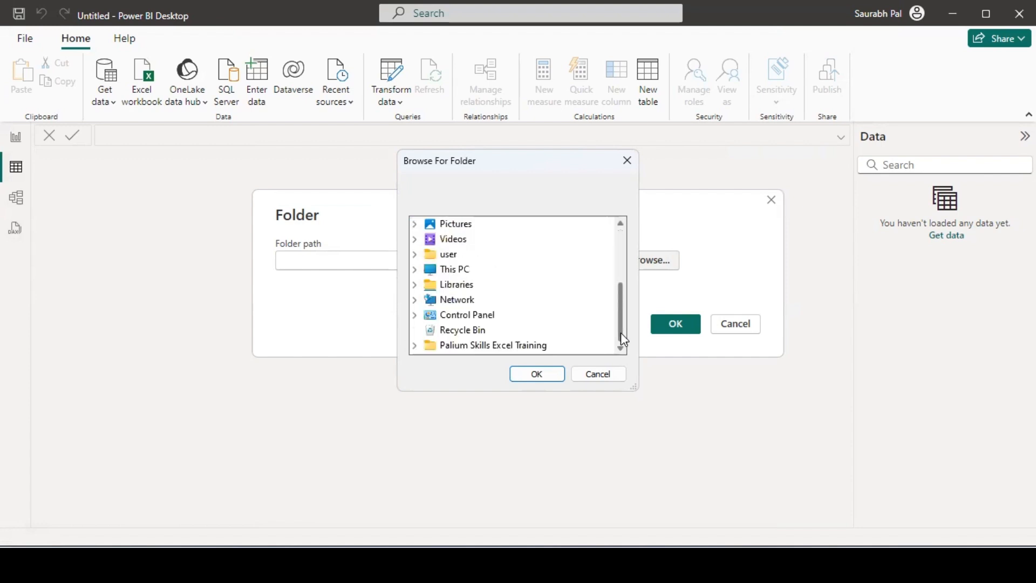
left_click(415, 269)
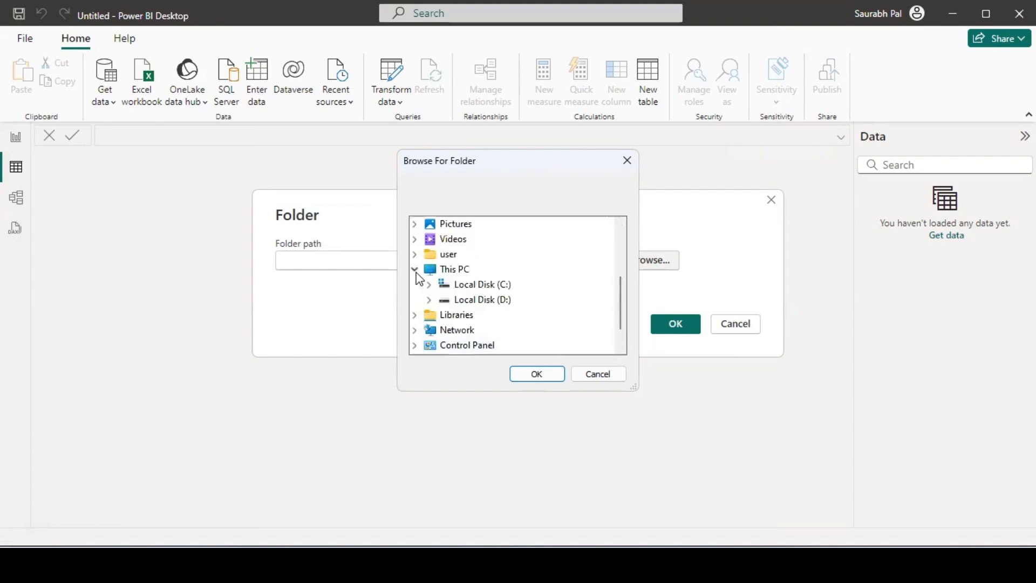
double_click(488, 300)
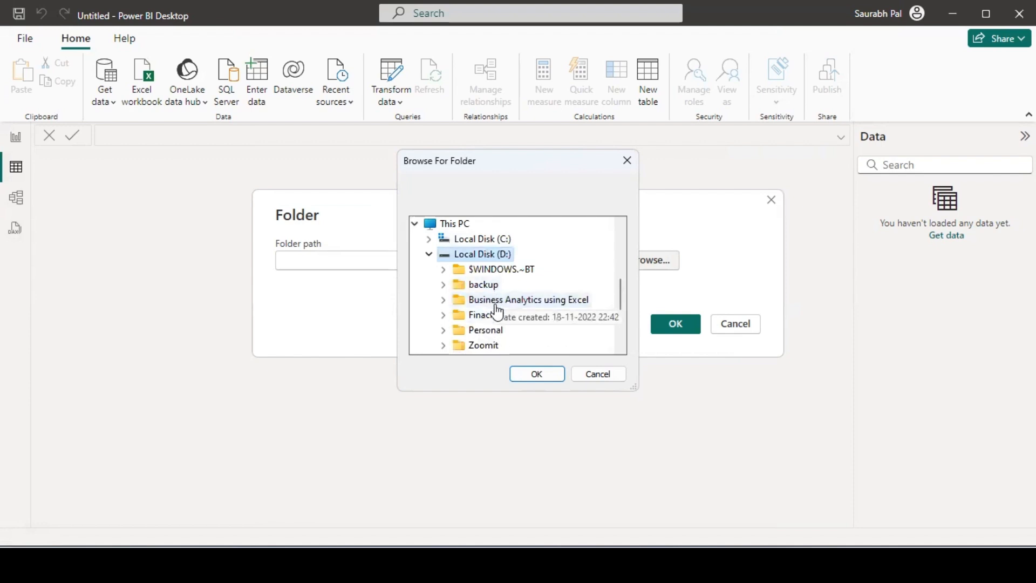
left_click(620, 331)
left_click_drag(621, 319, 621, 302)
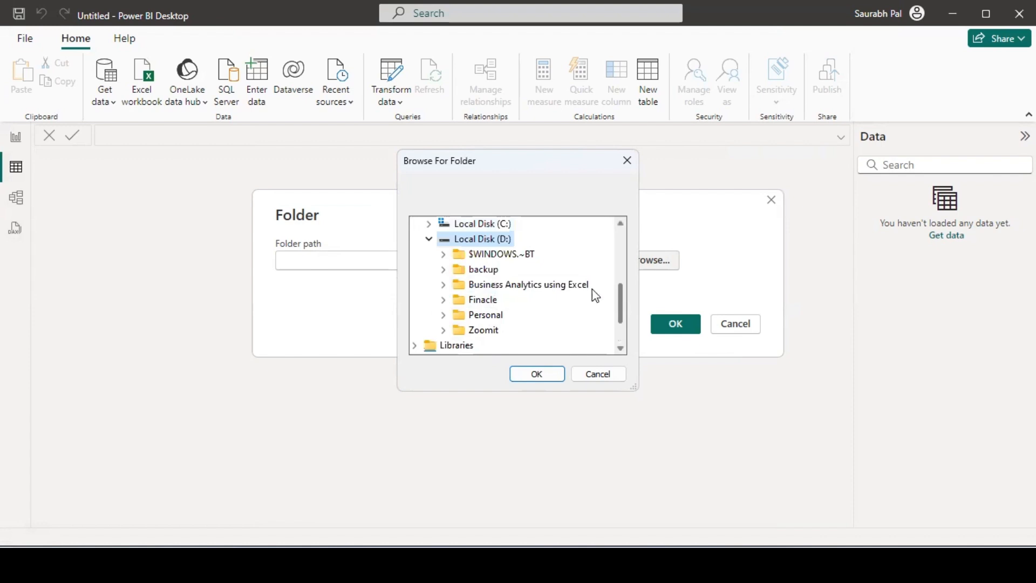
double_click(569, 282)
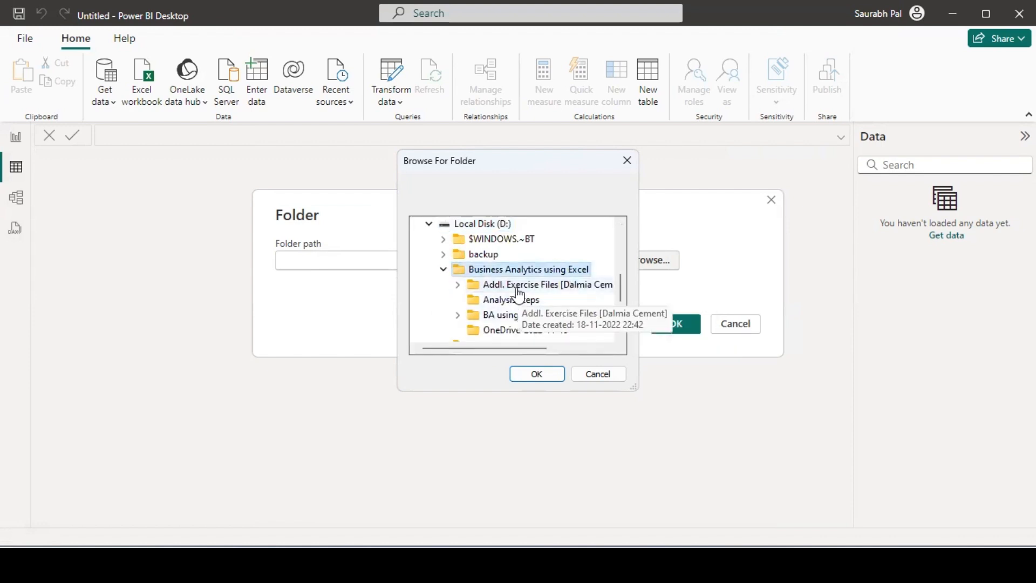
Step: Look through the 9-Power Query subfolders inside the BA using Excel Training [Dalmia Cement] folder
double_click(515, 316)
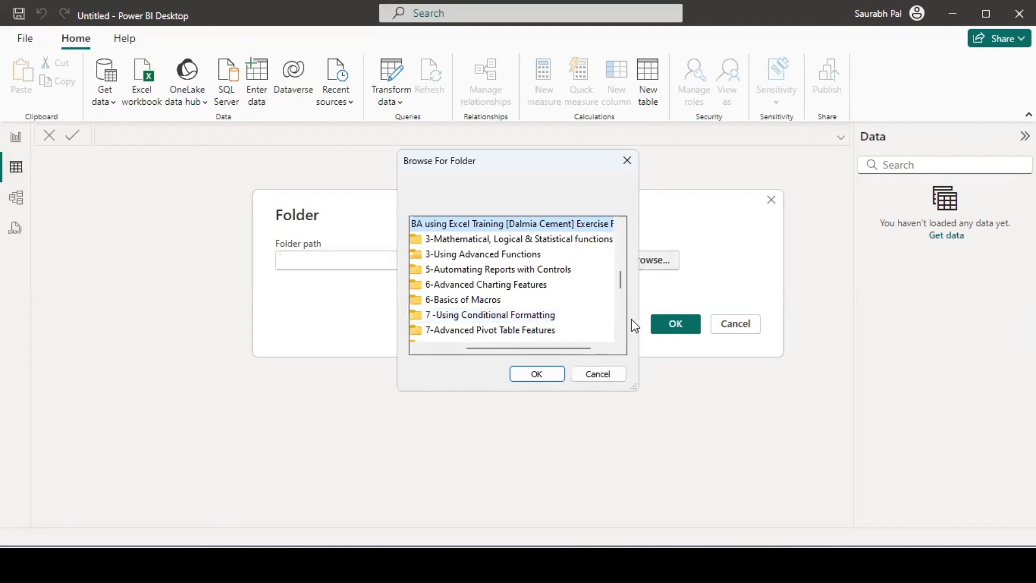
left_click_drag(621, 279, 620, 286)
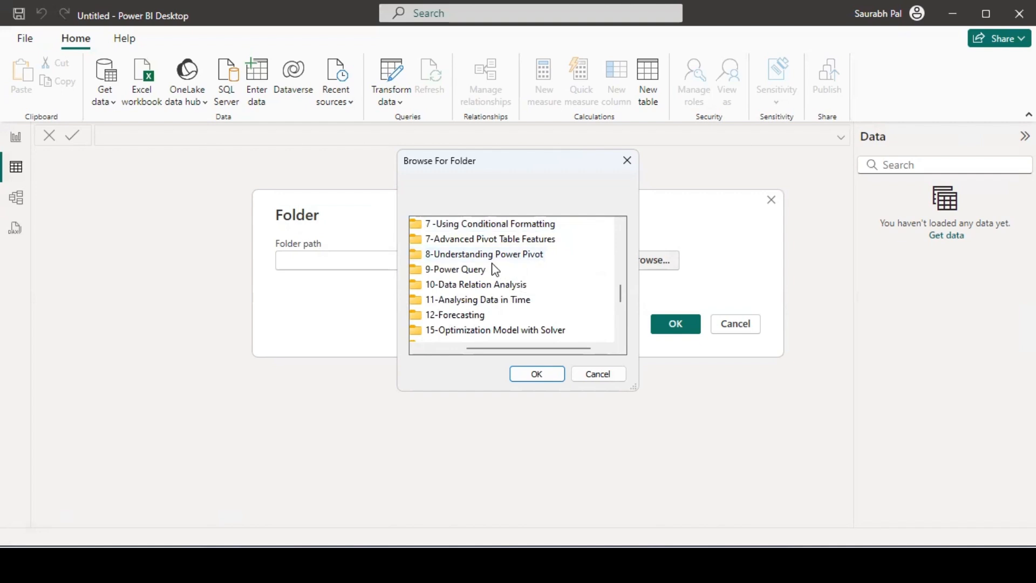
left_click(462, 270)
left_click(450, 300)
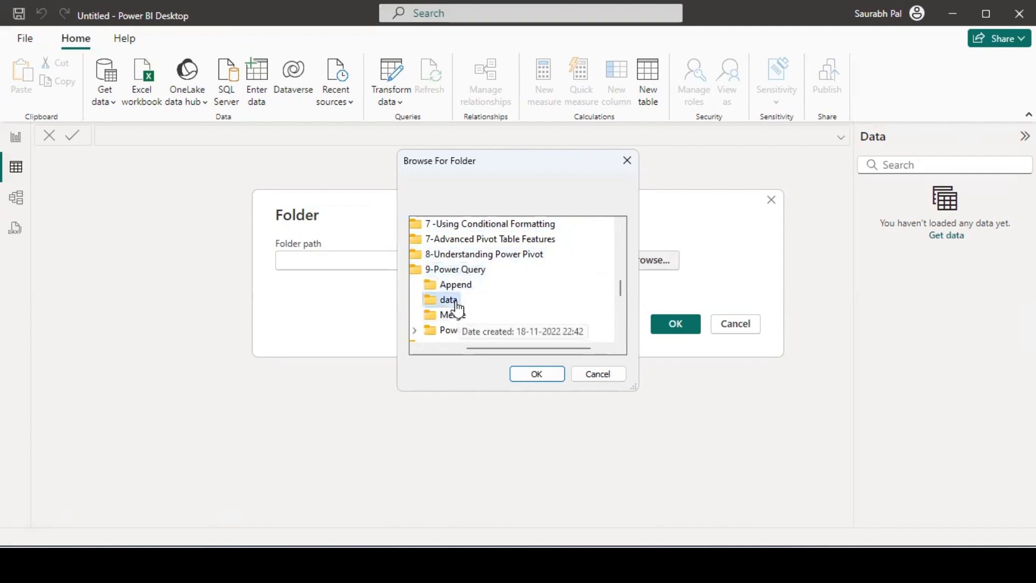
left_click(485, 269)
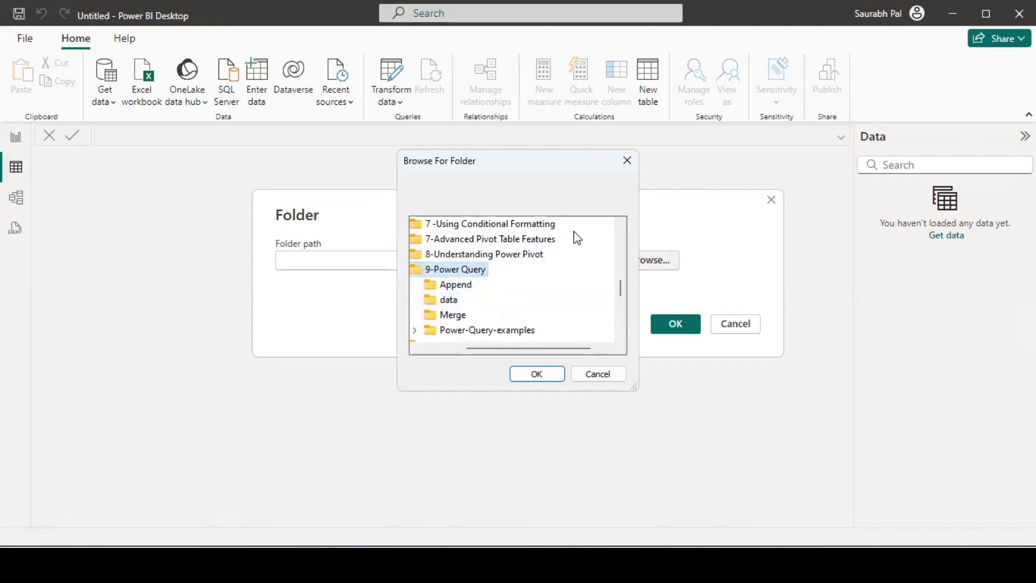
Step: Set the folder path to the Case Study-Clean Financial folder under 9-Power Query in Addl. Exercise Files [Dalmia Cement]
scroll(625, 243, "up", 5)
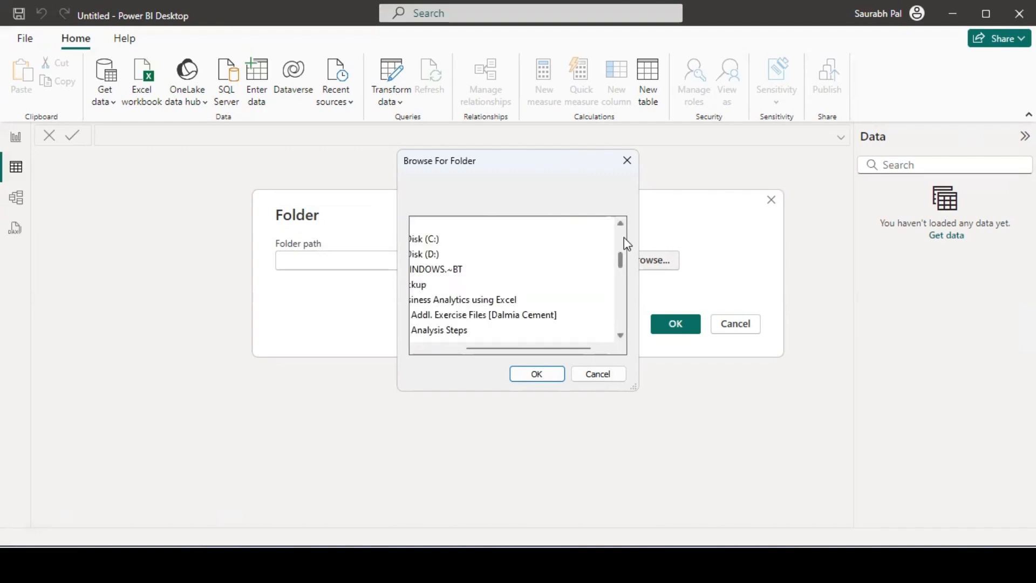
left_click_drag(548, 347, 477, 352)
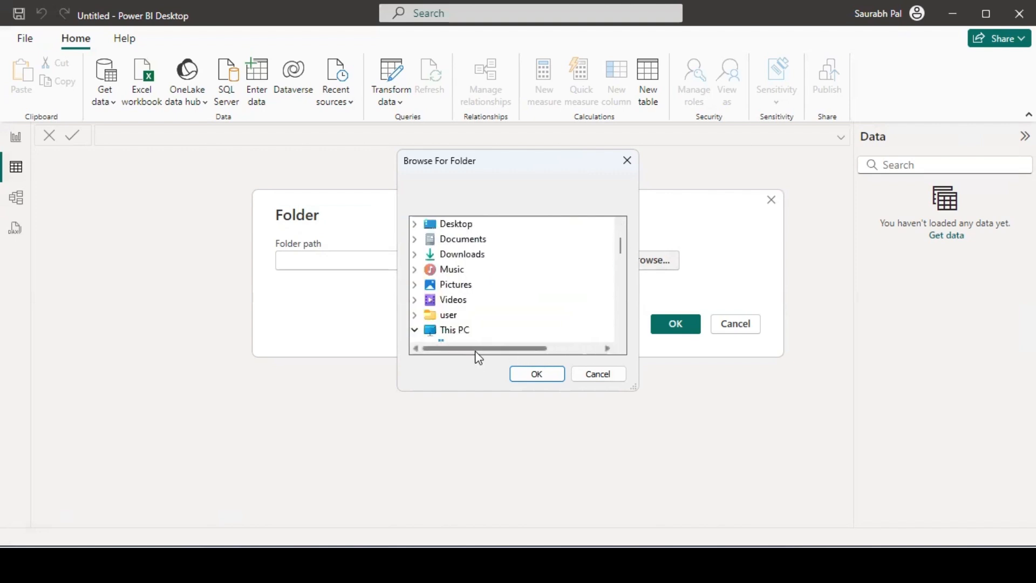
scroll(621, 249, "down", 1)
left_click_drag(621, 248, 621, 260)
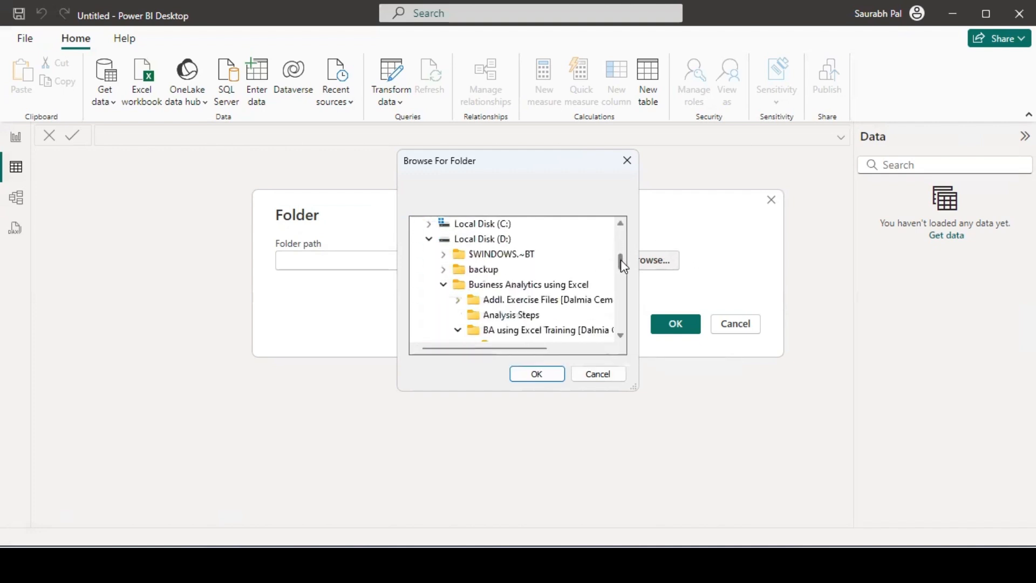
left_click(444, 284)
left_click(444, 284)
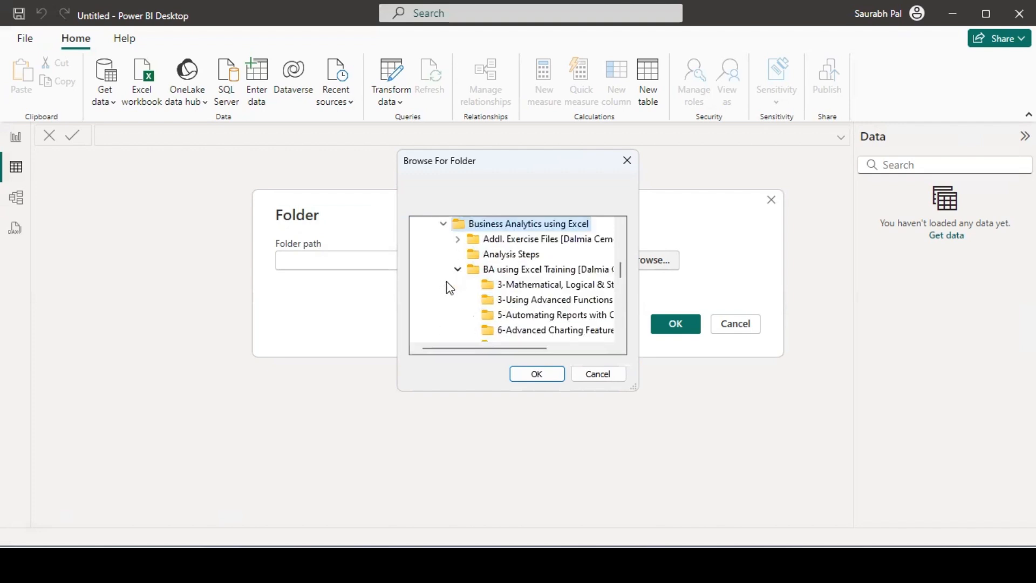
left_click(460, 240)
left_click(473, 269)
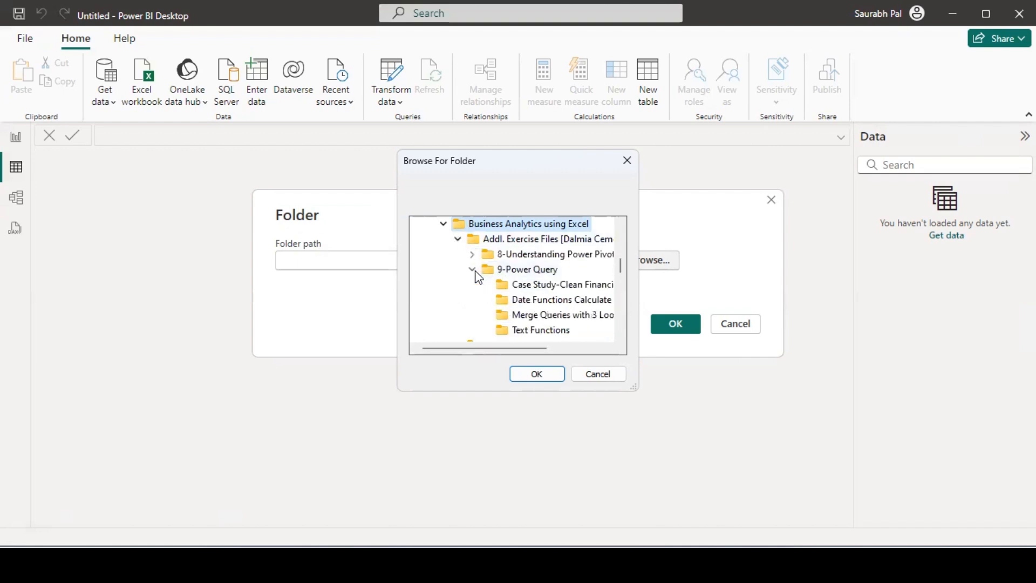
left_click(563, 284)
left_click(536, 374)
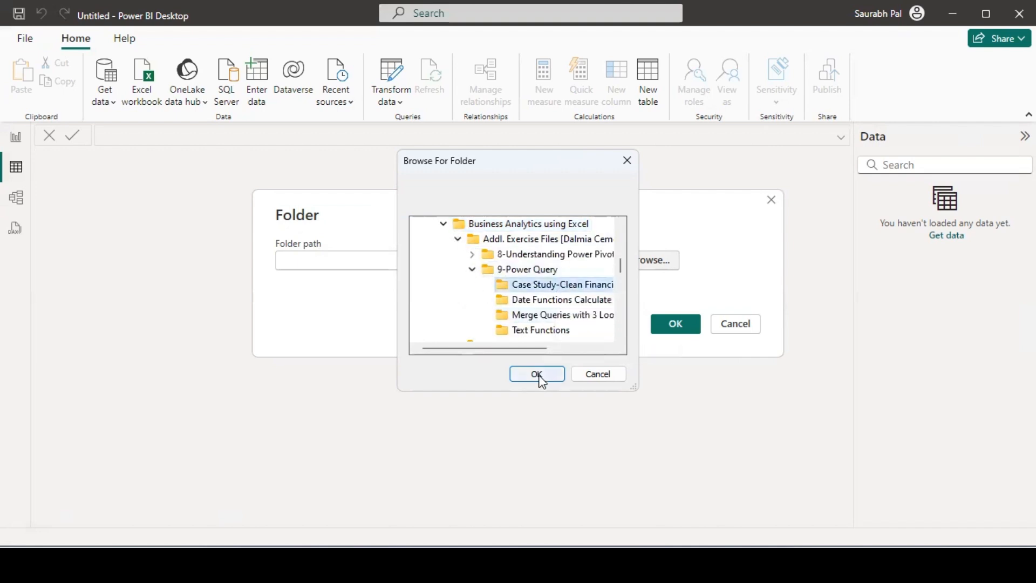
Step: Change the folder path to the data folder under 9-Power Query in BA using Excel Training [Dalmia Cement] Exercise Files and connect to it
left_click(668, 322)
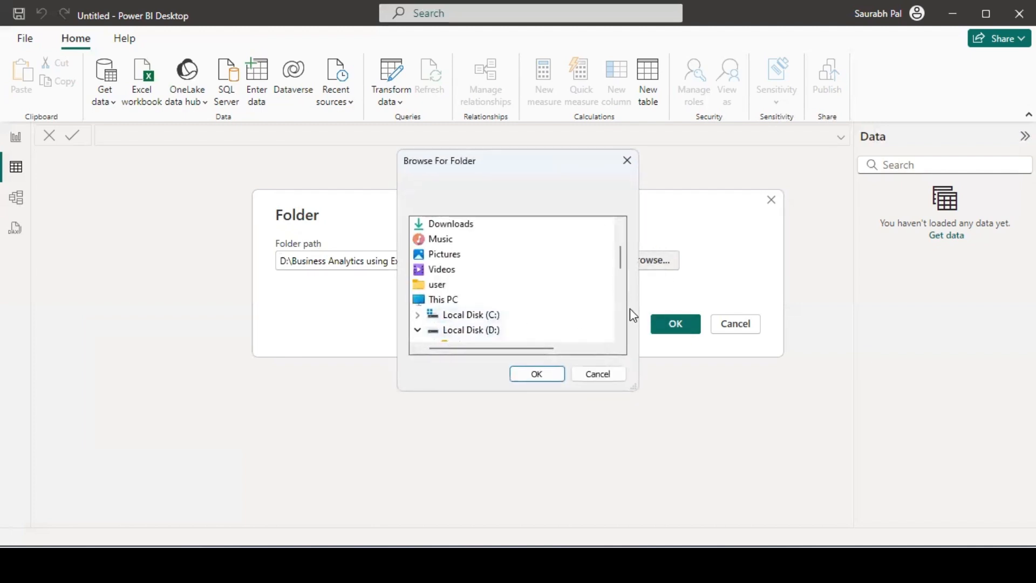
scroll(622, 316, "down", 2)
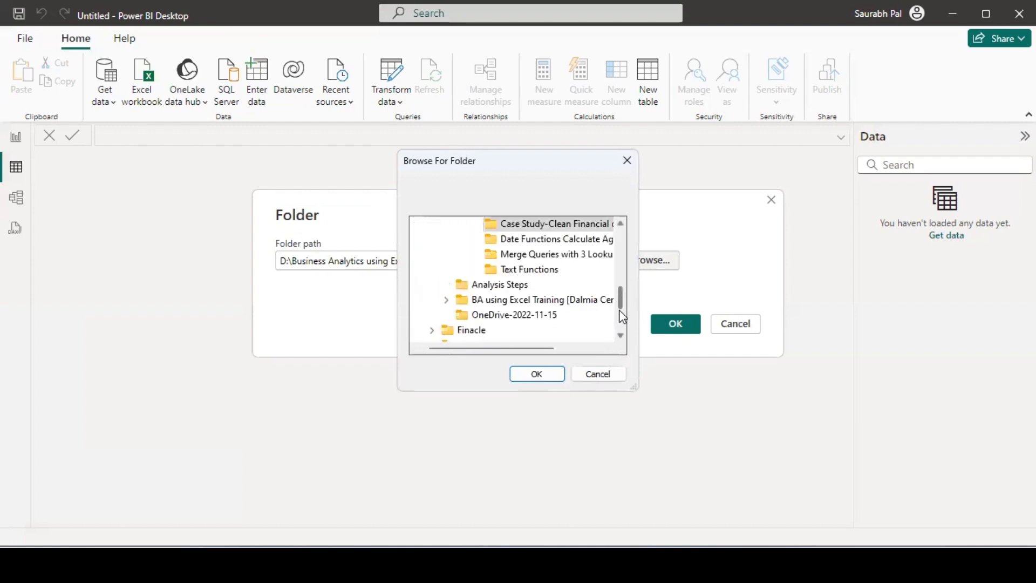
double_click(507, 300)
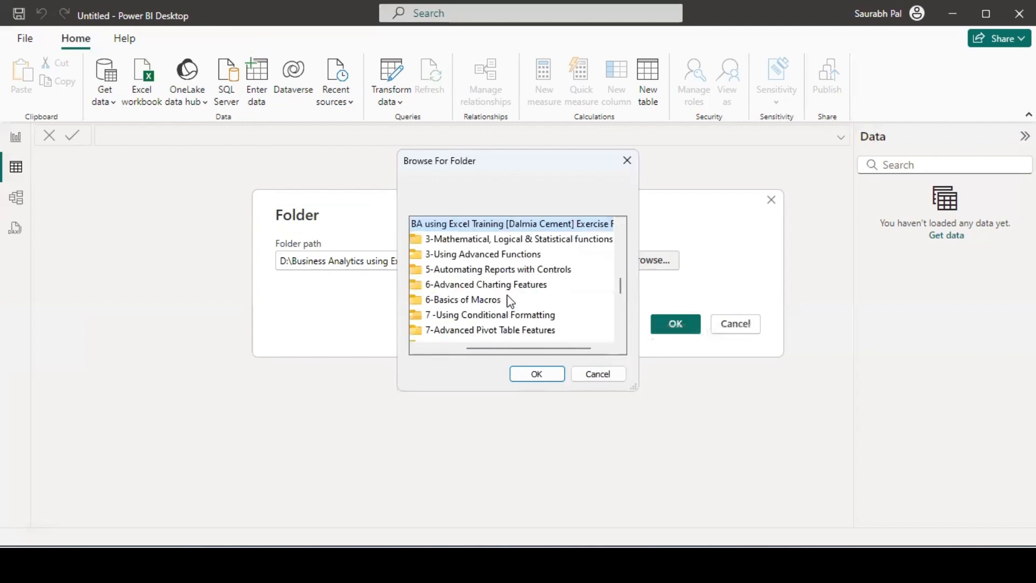
left_click(620, 323)
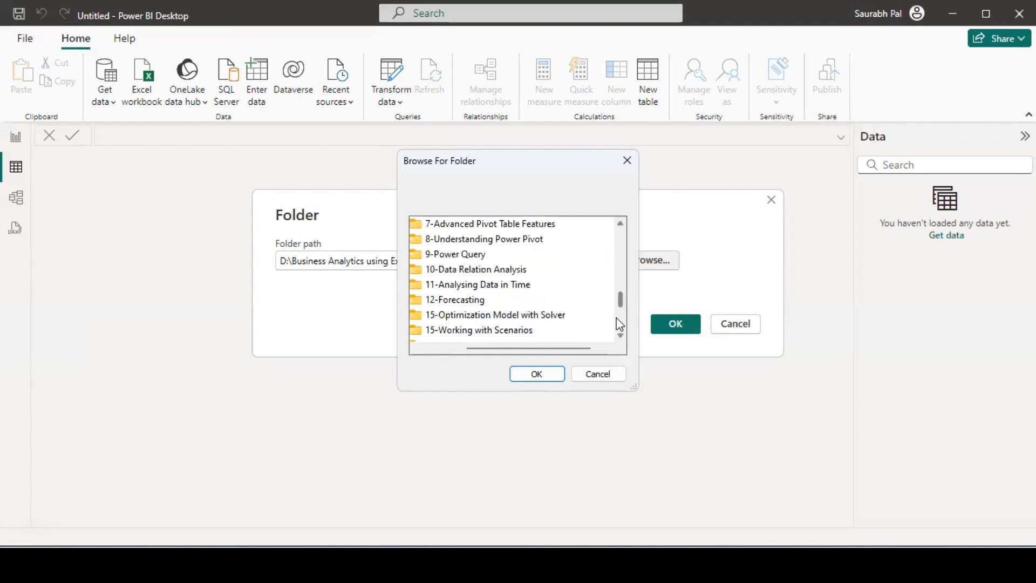
double_click(455, 254)
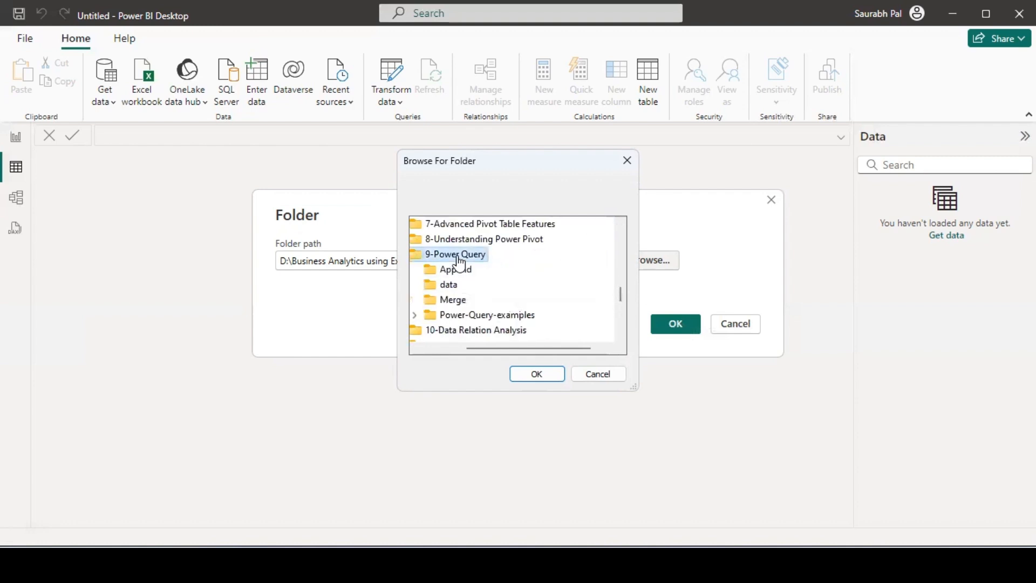
left_click(450, 286)
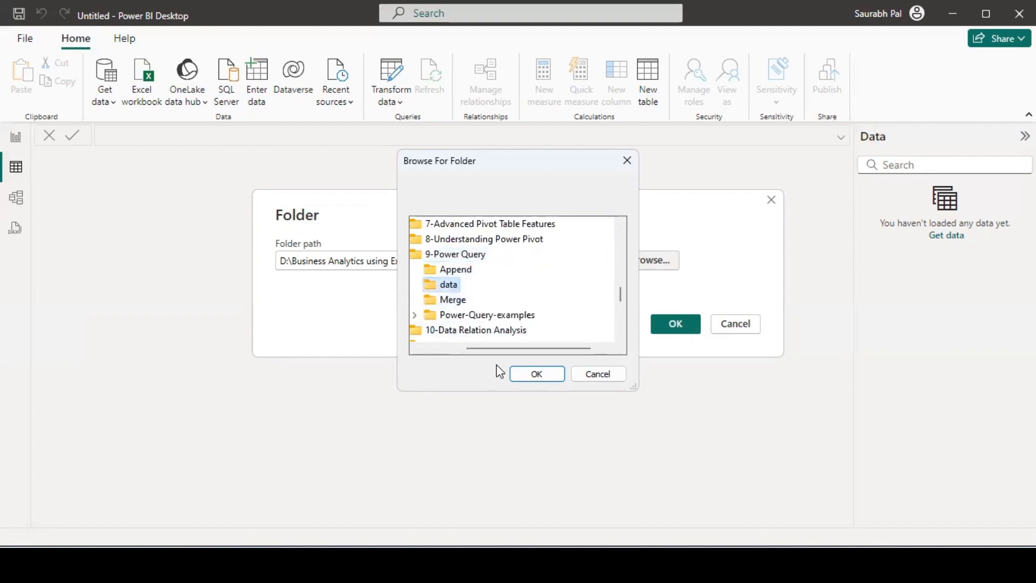
left_click(519, 373)
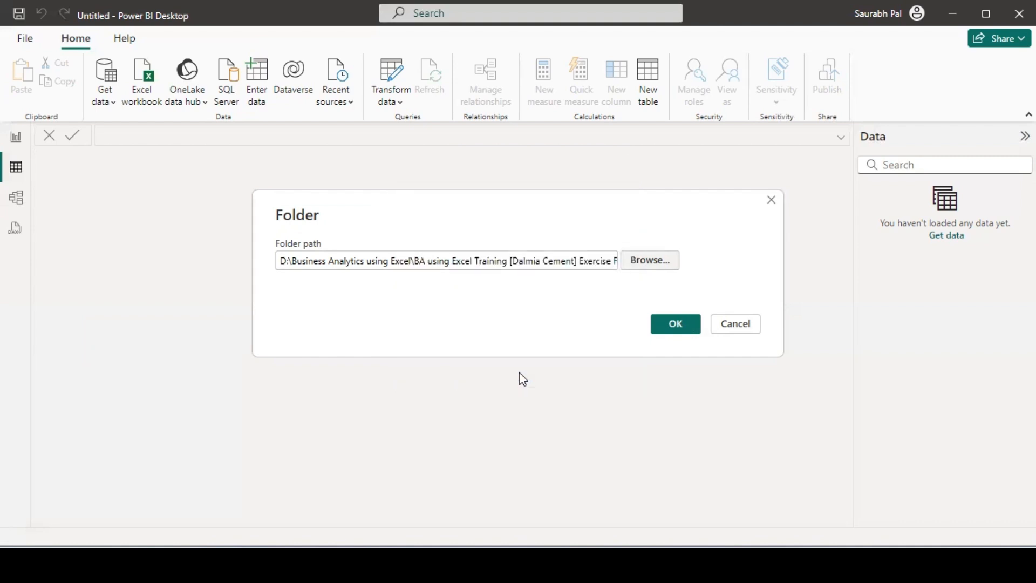
left_click(691, 327)
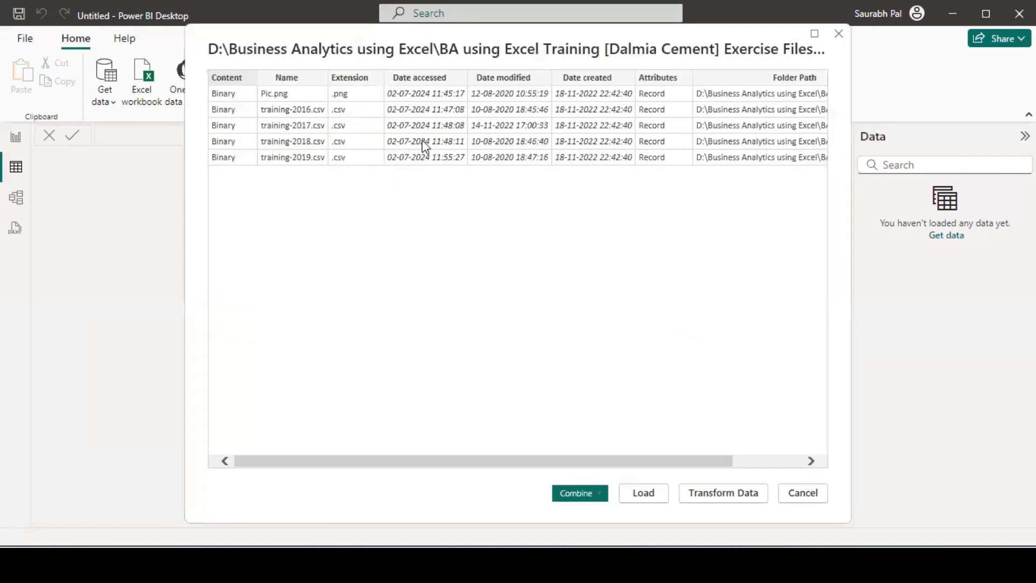
Step: Try to combine and transform all the listed files directly from the folder preview
left_click(601, 493)
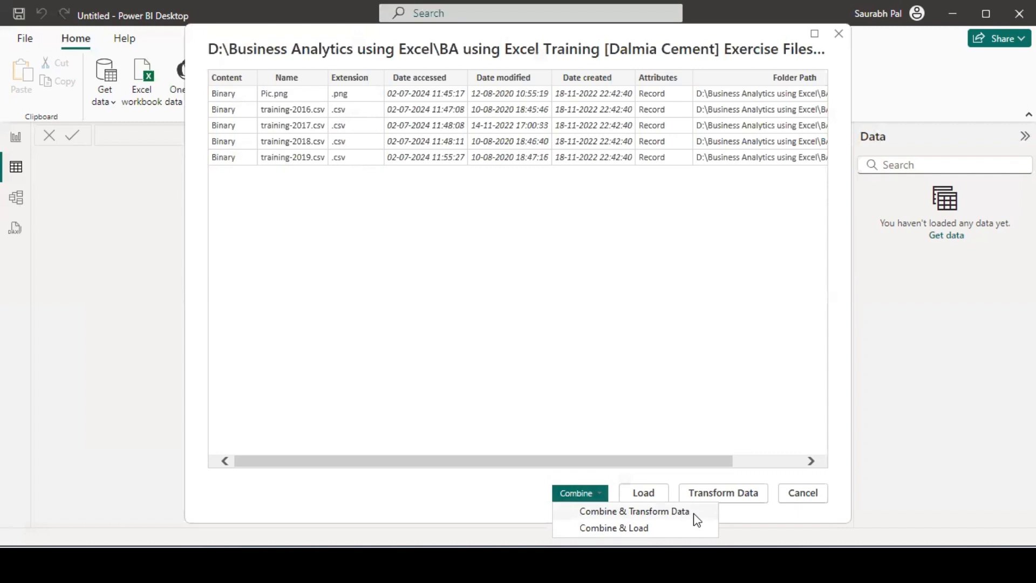
left_click(634, 511)
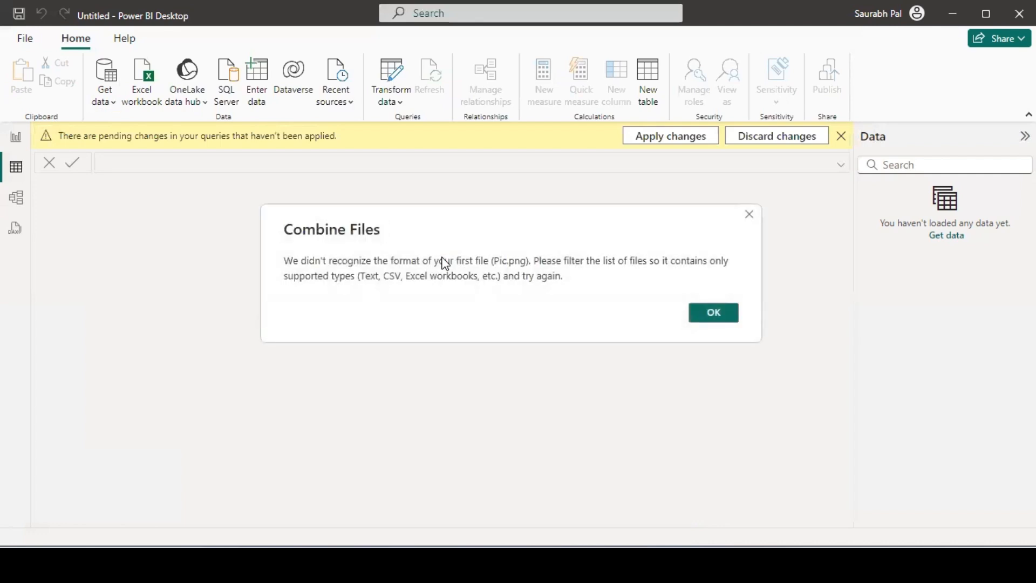
left_click(714, 314)
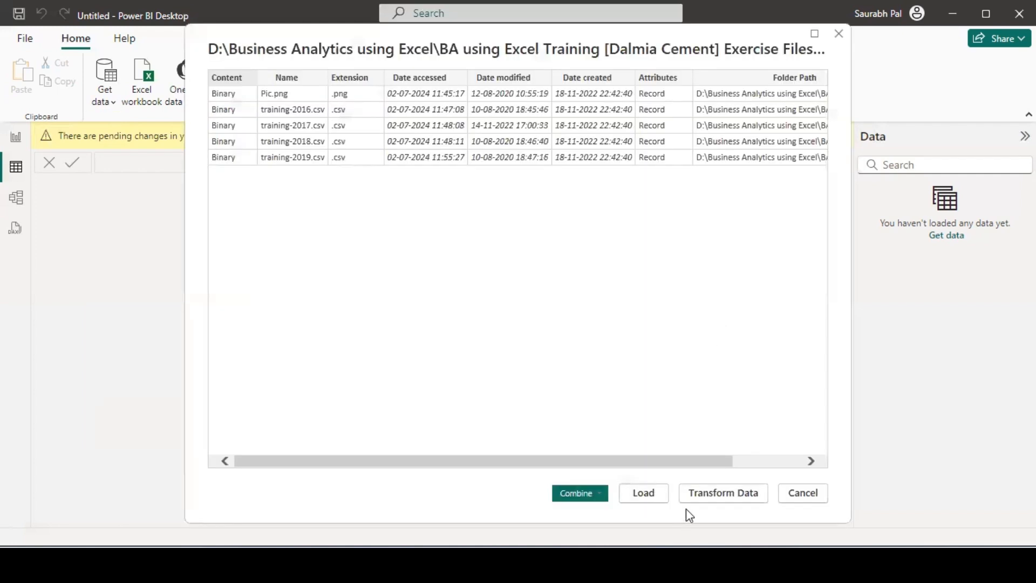
left_click(586, 496)
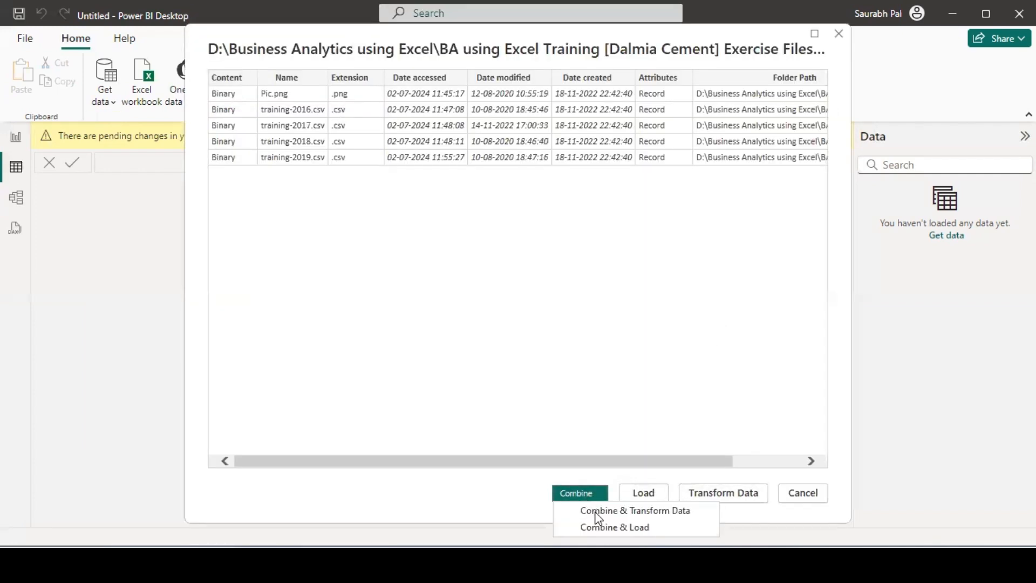
left_click(345, 95)
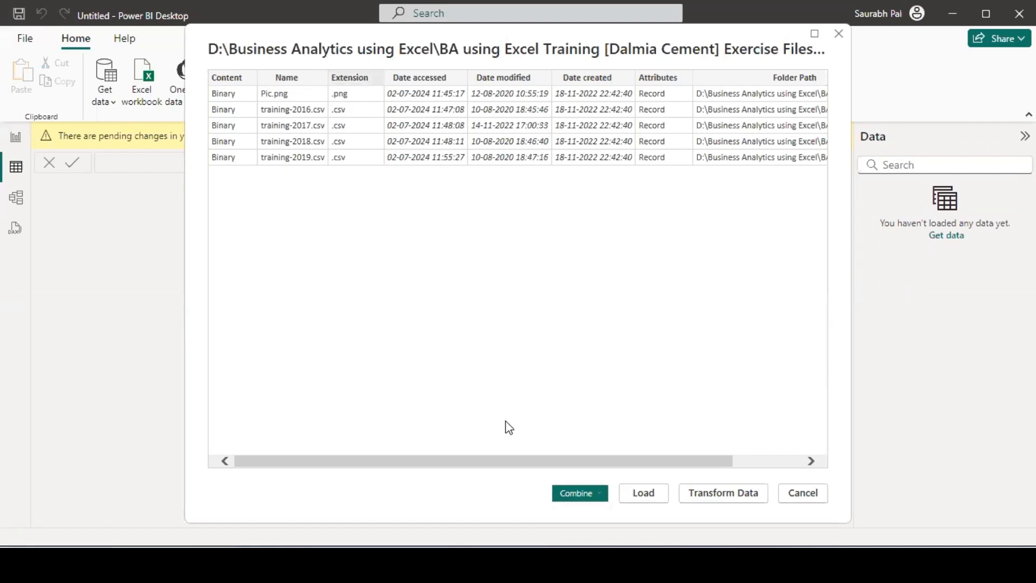
left_click(597, 493)
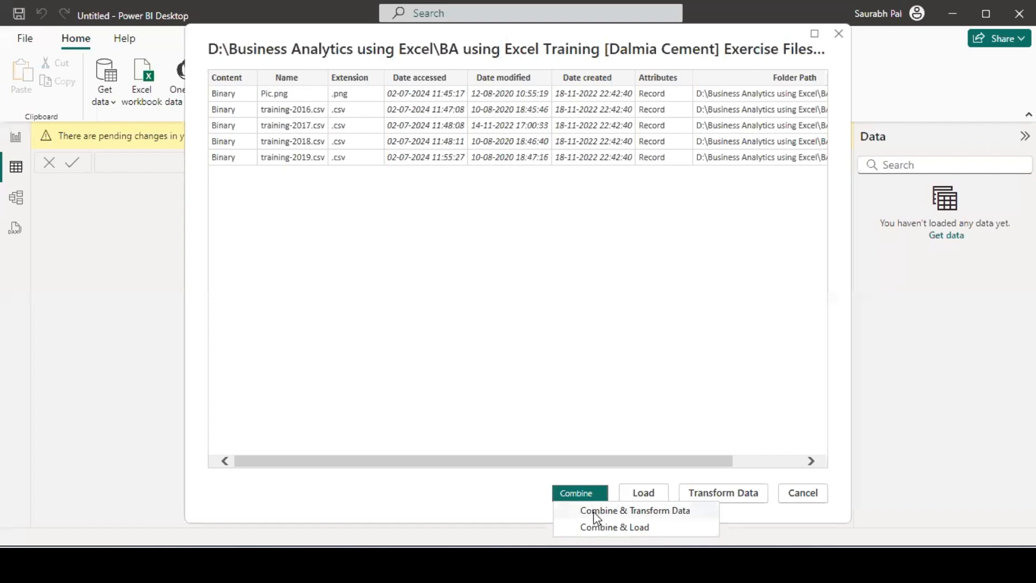
left_click(597, 512)
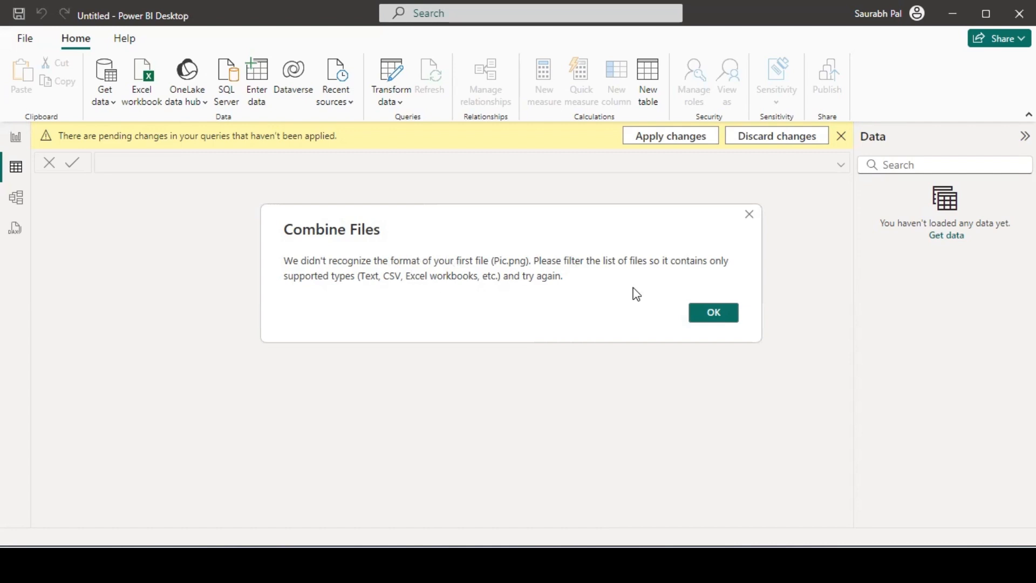
left_click(703, 312)
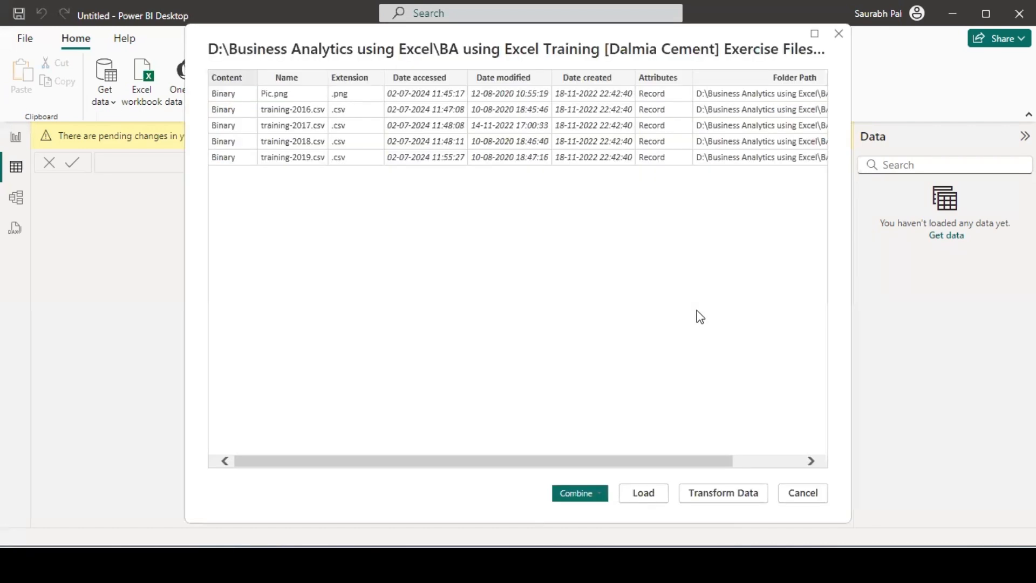
Step: Open the folder's file list for transformation and remove the top 1 row, which holds Pic.png
left_click(722, 493)
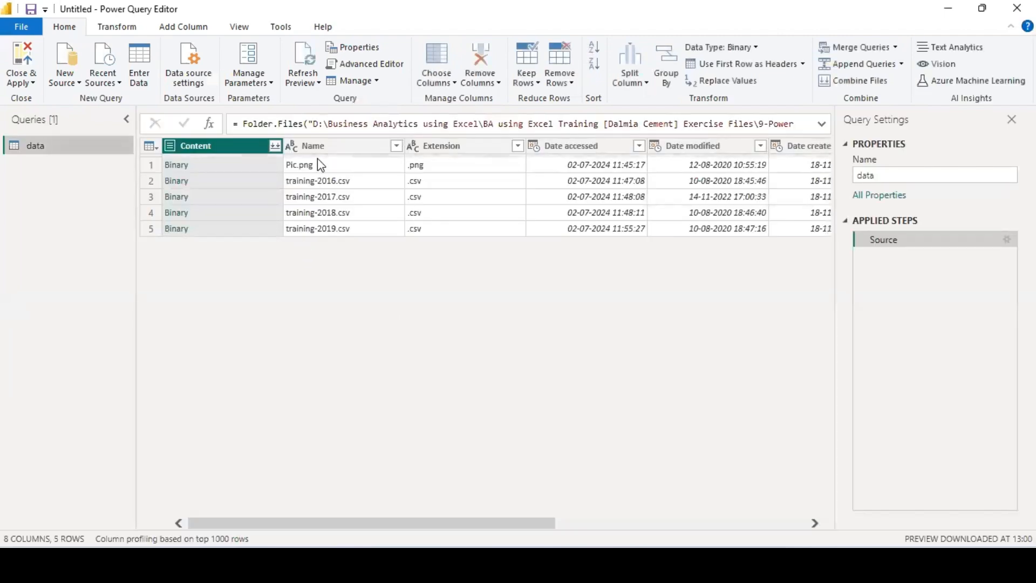
left_click(560, 81)
left_click(566, 99)
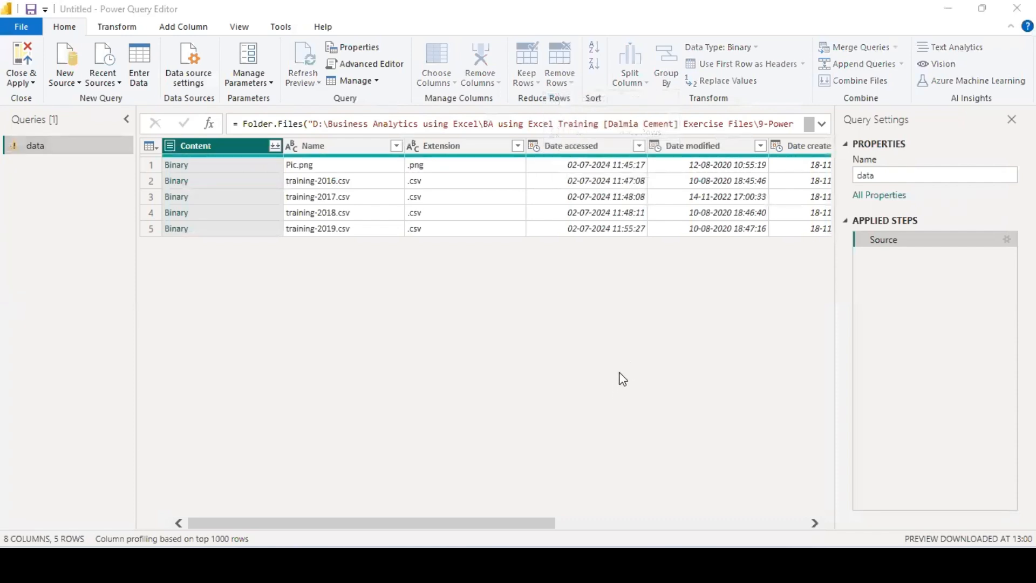
left_click(313, 278)
type("1")
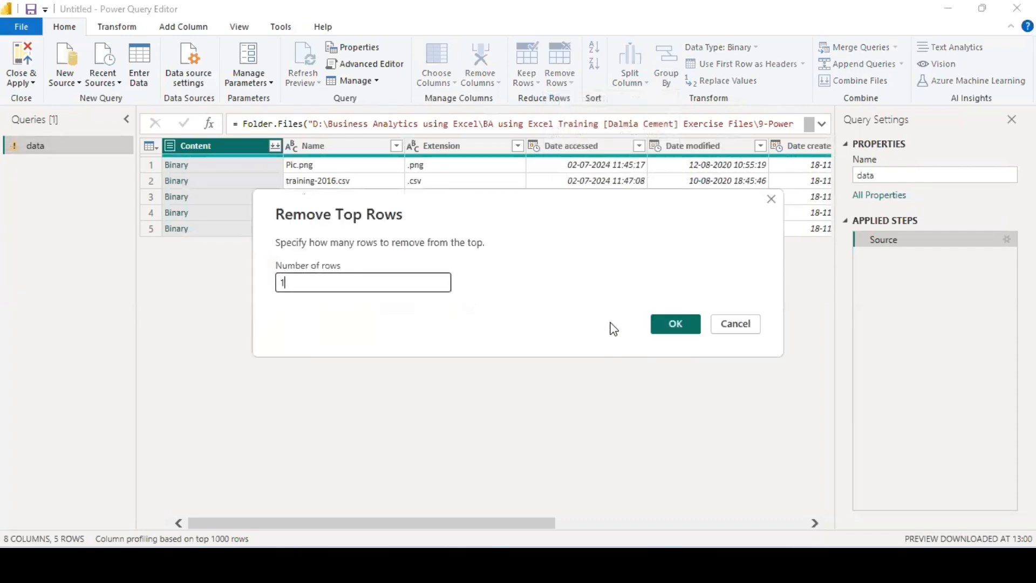
left_click(672, 322)
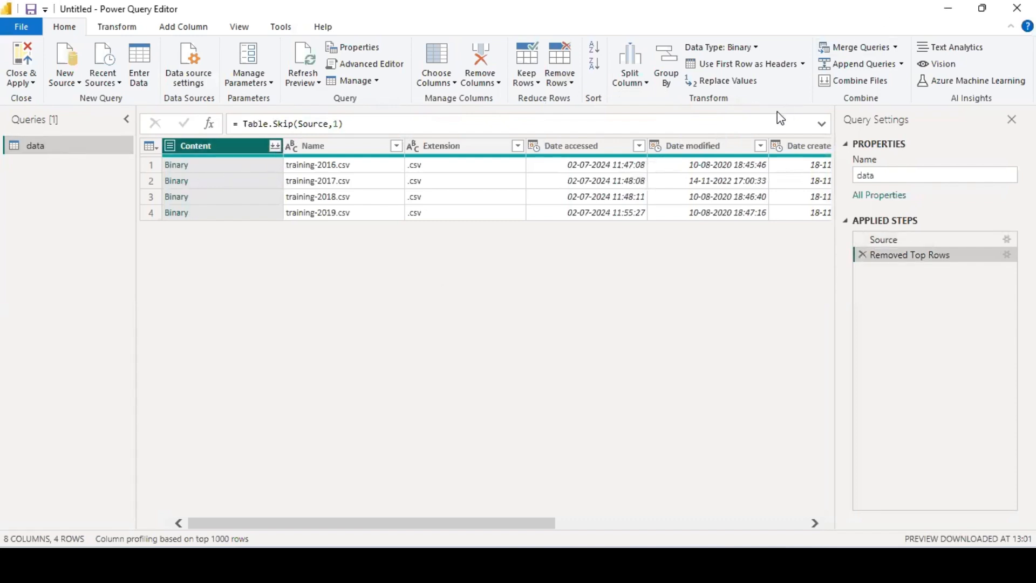
Step: Combine the training CSV files with the first file as sample and comma delimiter, and load the result into the report
left_click(862, 80)
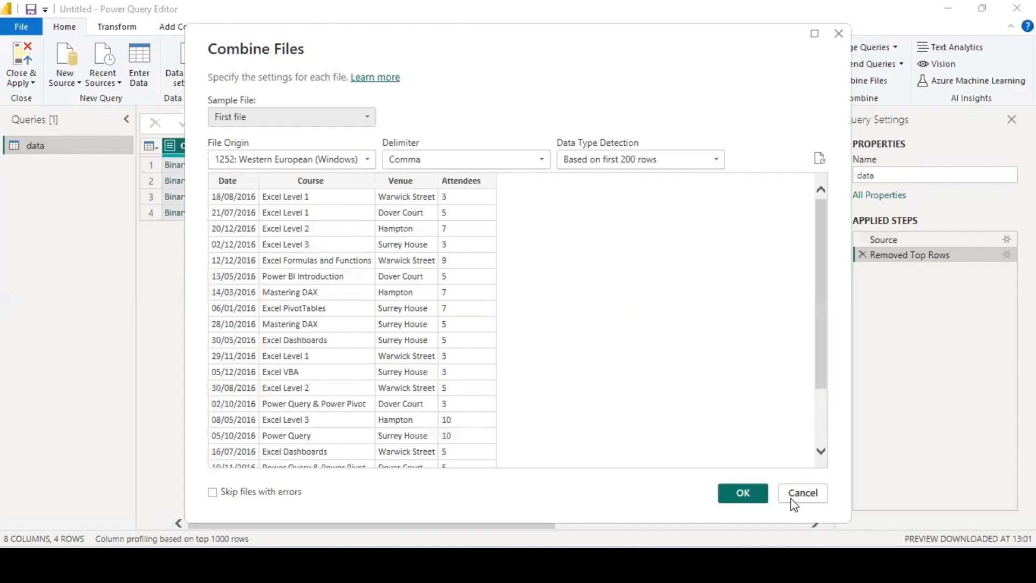
left_click(737, 489)
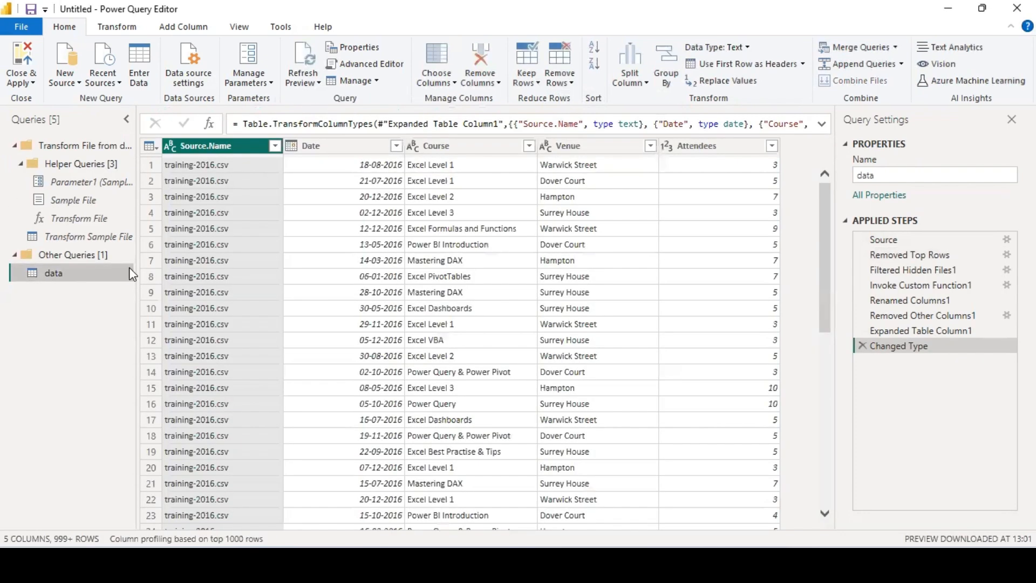
left_click(22, 81)
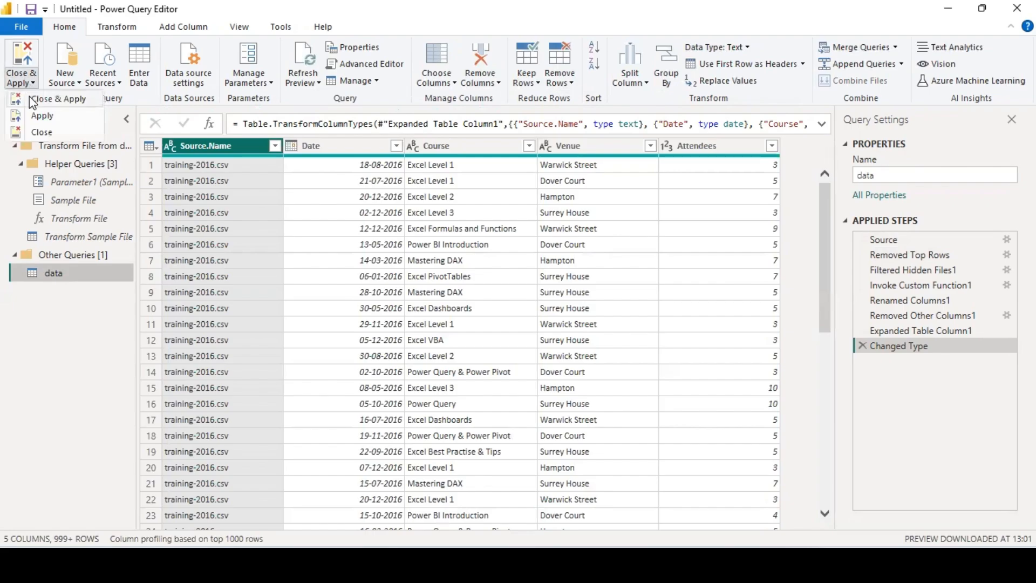
left_click(41, 131)
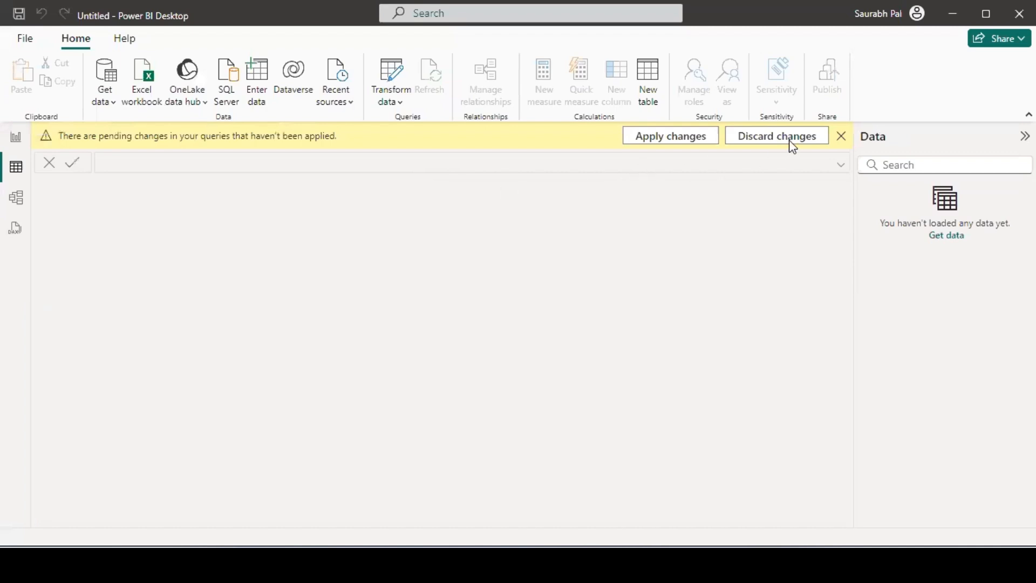
left_click(669, 139)
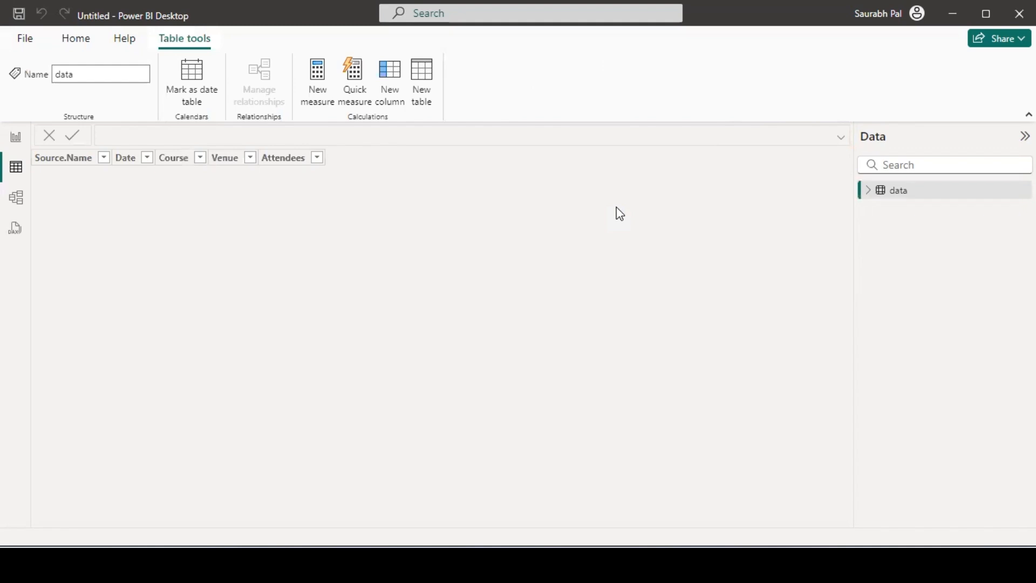
left_click(868, 192)
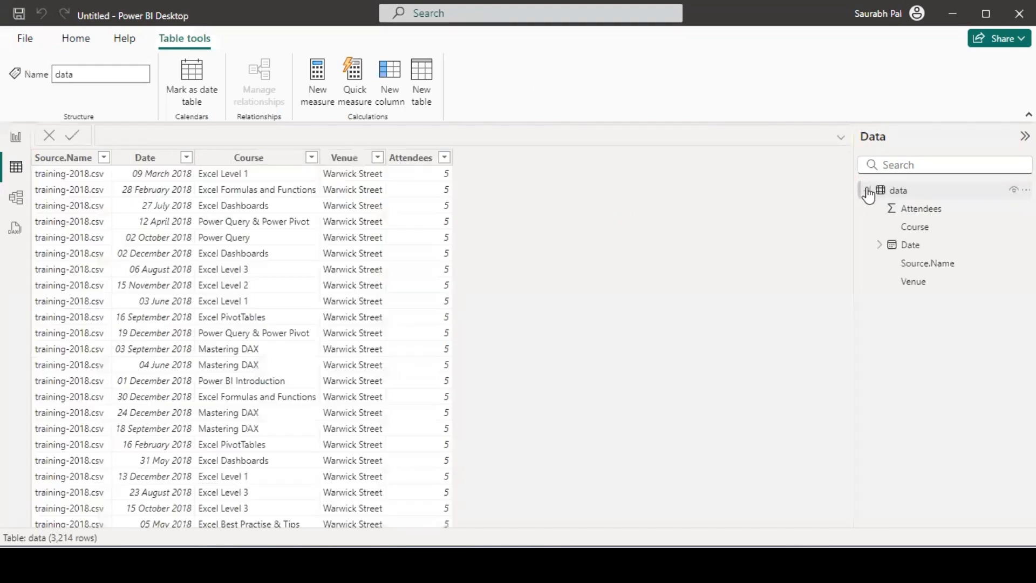
left_click(868, 191)
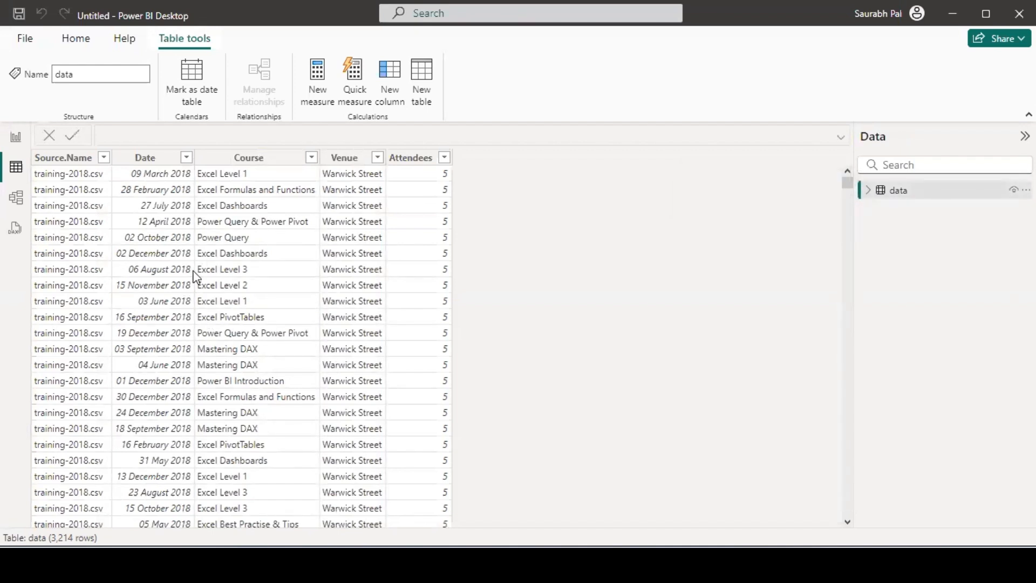
Step: Add a pie chart of Attendees by Course to the report page and enlarge it to the full page height
left_click(13, 138)
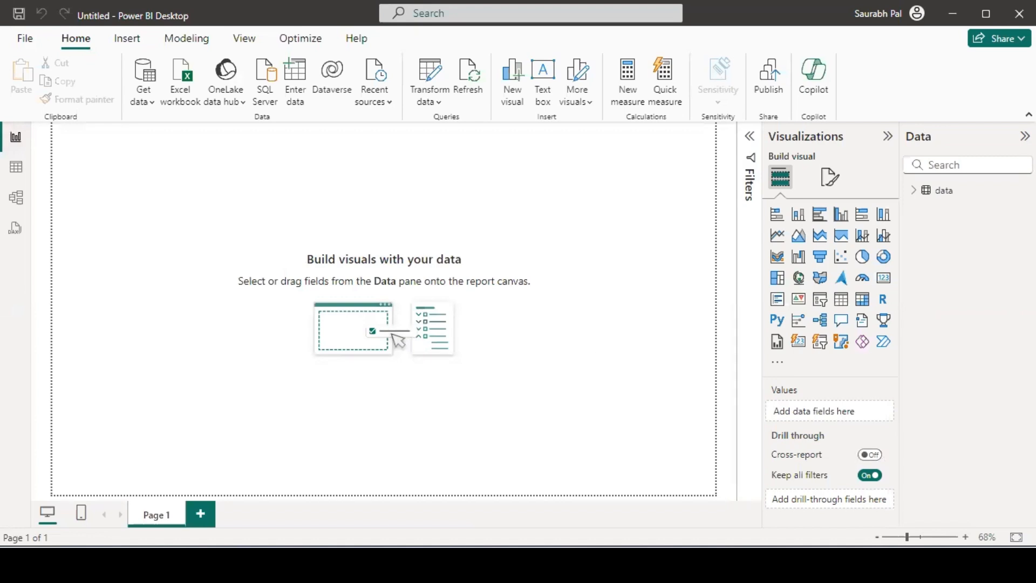
left_click(861, 258)
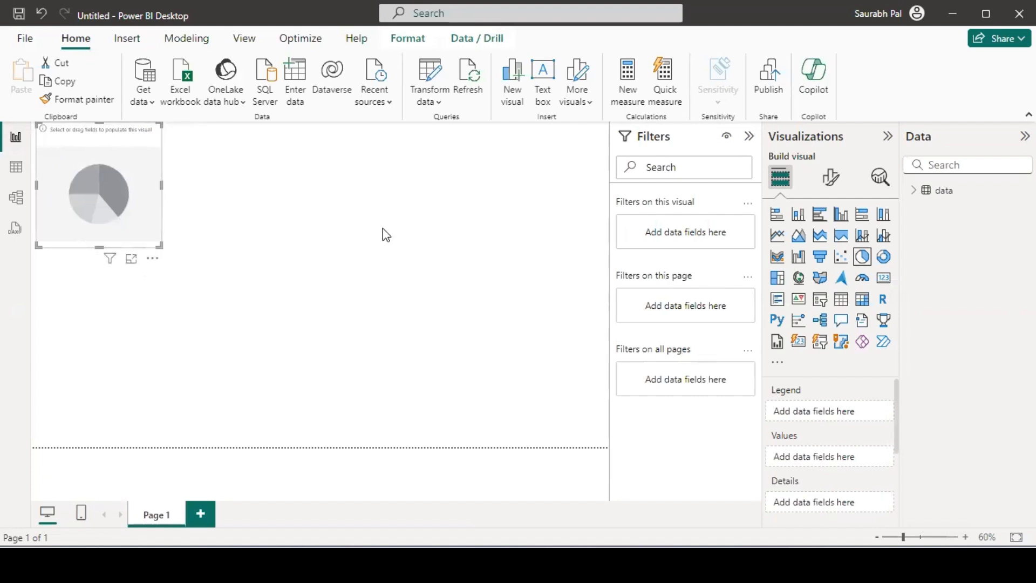
left_click(911, 197)
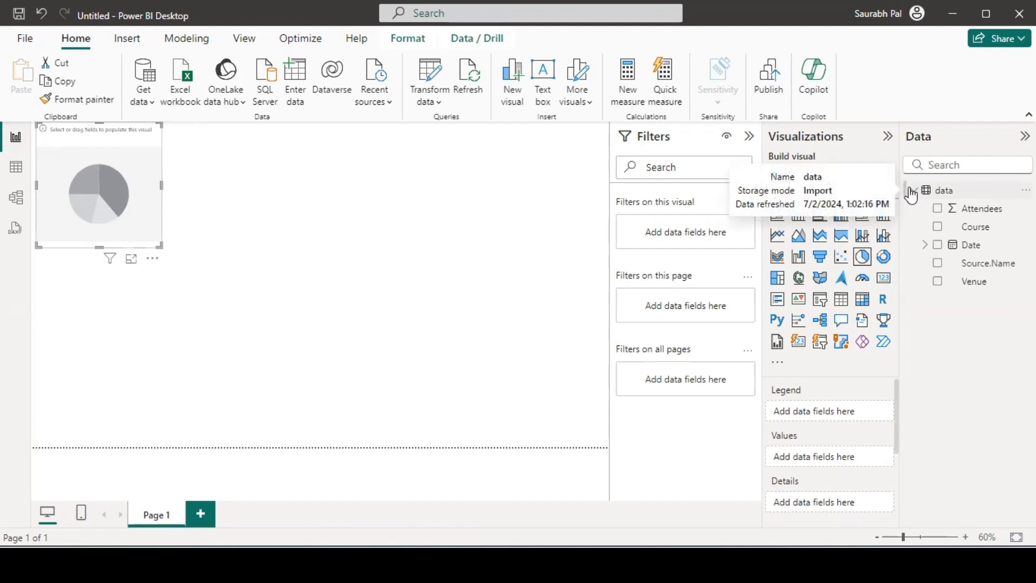
left_click(938, 227)
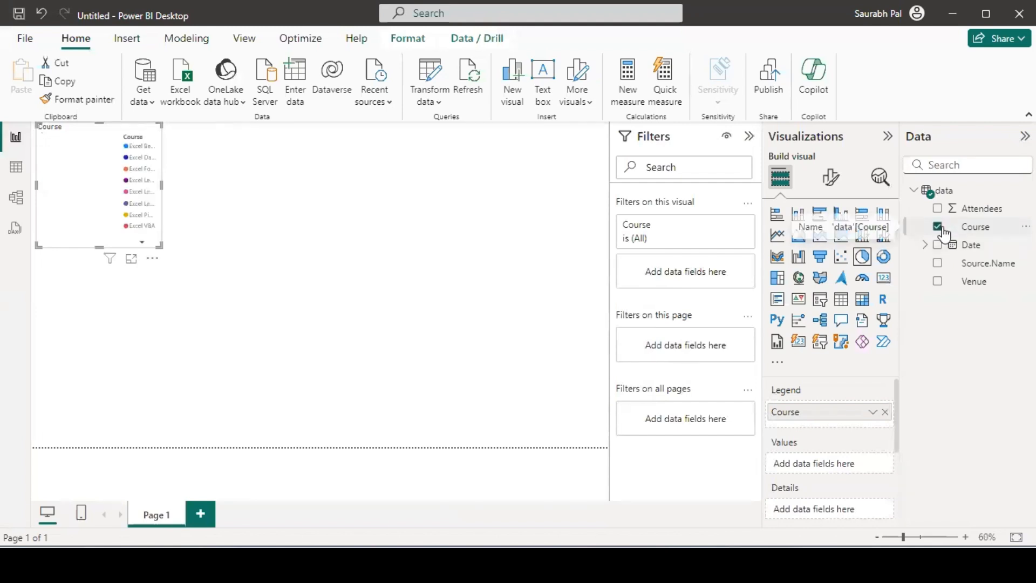
left_click(937, 209)
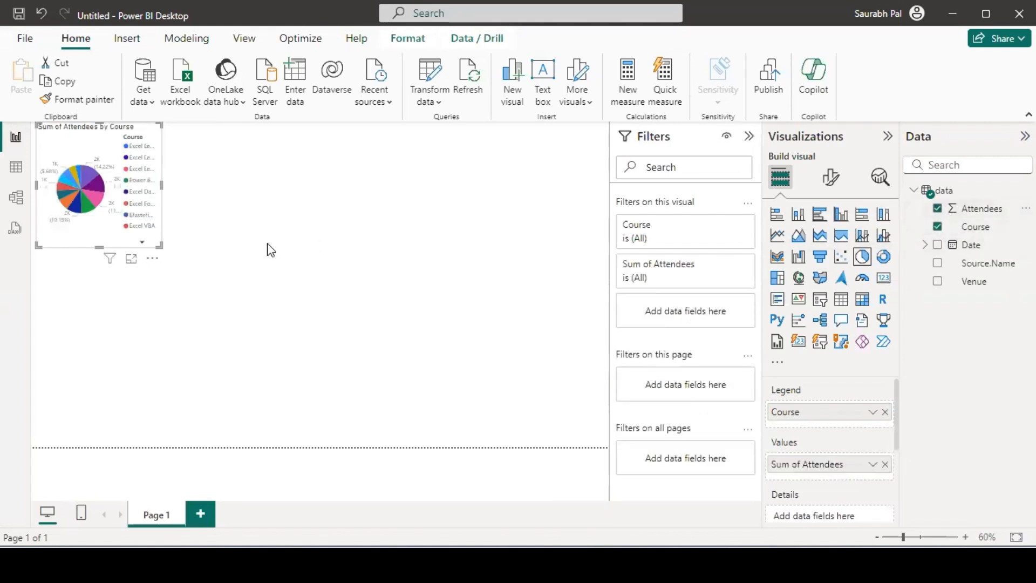
left_click_drag(159, 247, 414, 444)
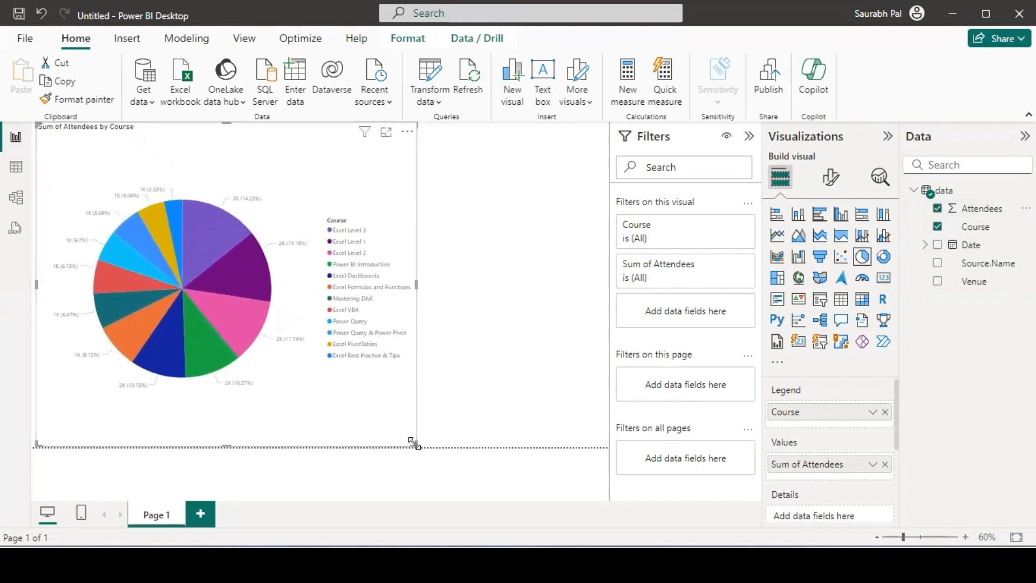
left_click(483, 344)
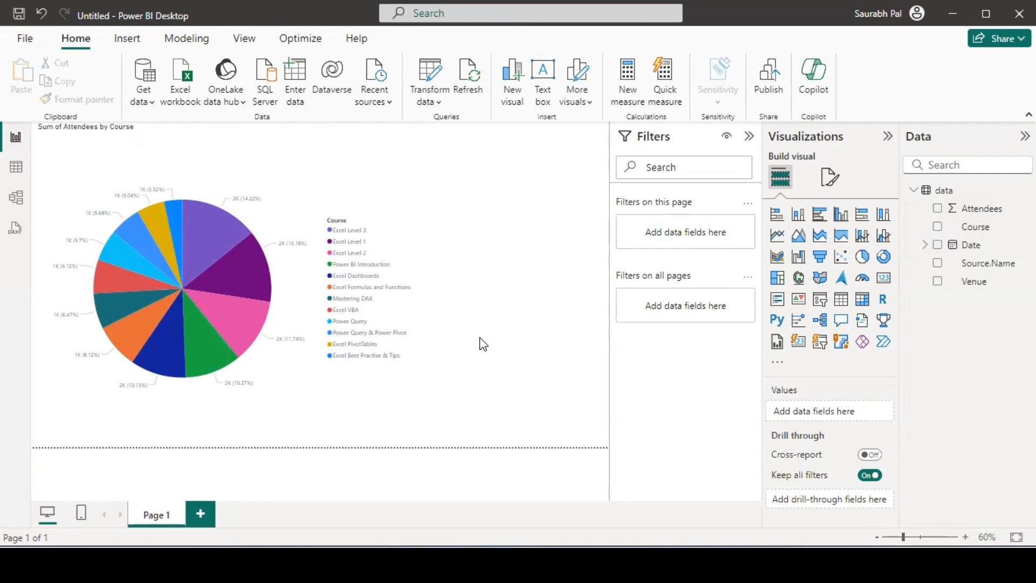
Step: Add a clustered column chart of Attendees by Course, with Venue as the legend, beside the pie chart
left_click(841, 216)
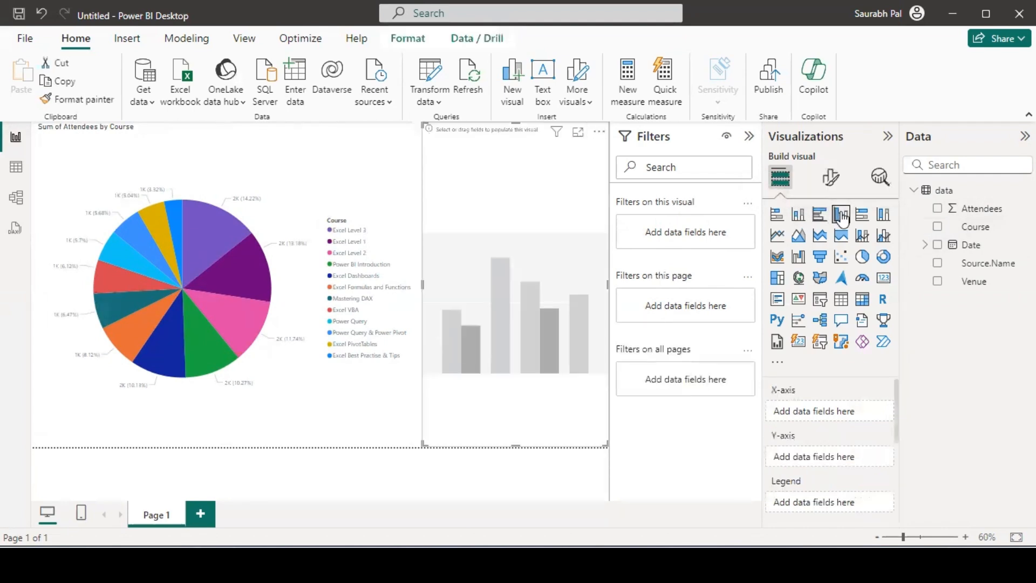
left_click(938, 211)
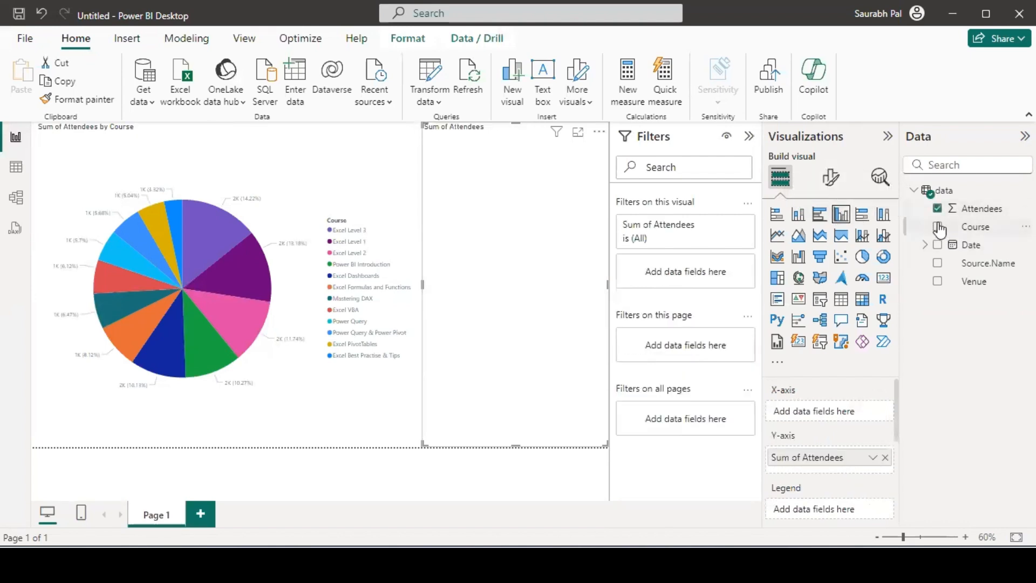
left_click(939, 227)
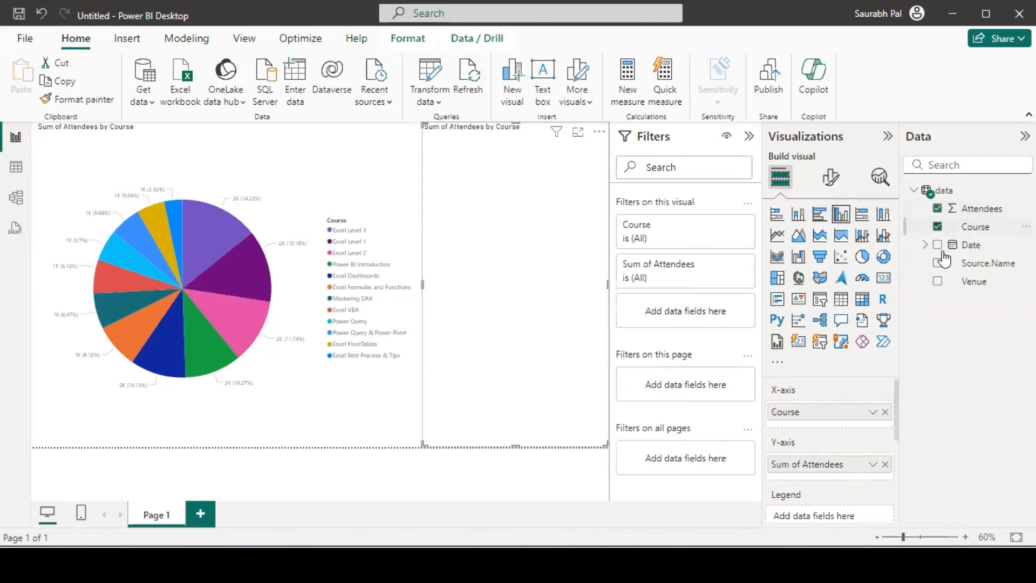
left_click(938, 282)
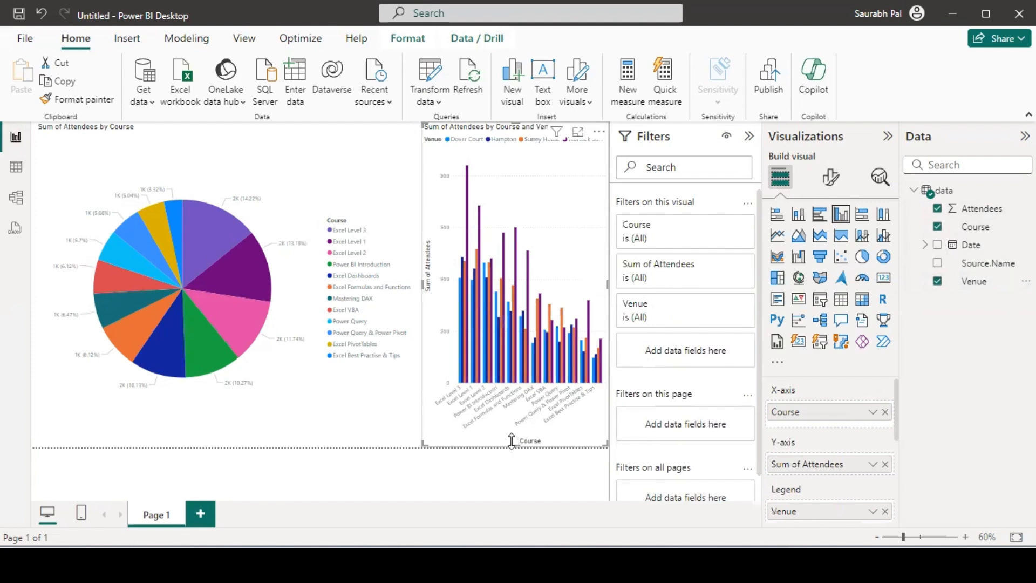
Step: Shrink the pie chart, then widen the column chart toward it and shorten it to a similar height
left_click(408, 430)
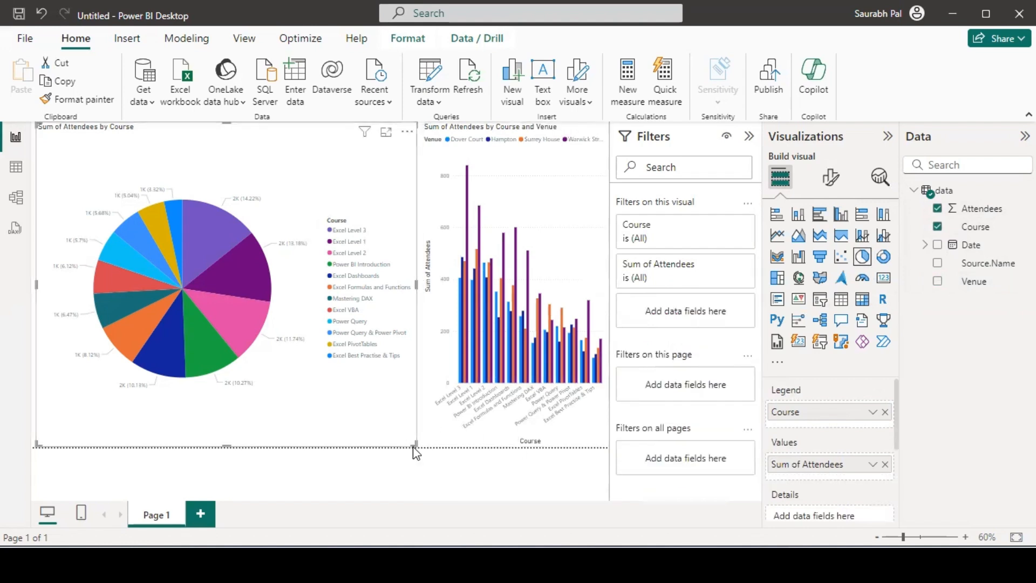
left_click_drag(414, 447, 285, 358)
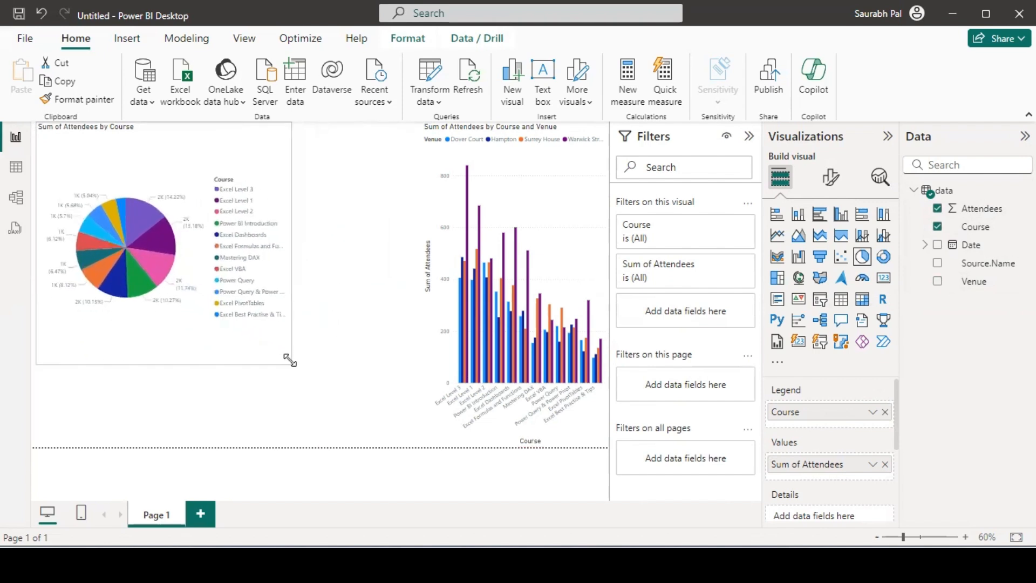
left_click(526, 264)
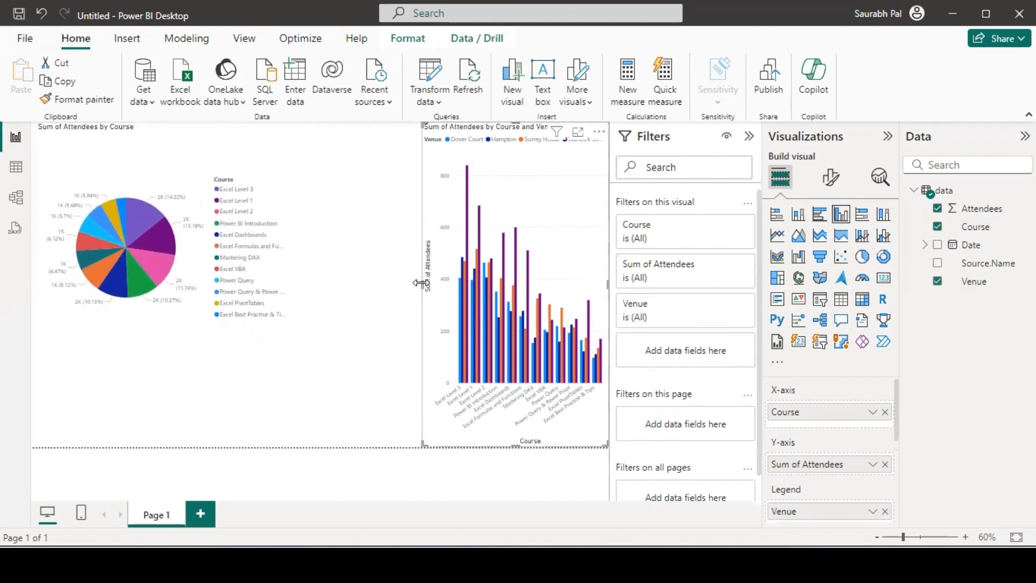
left_click_drag(423, 283, 315, 278)
left_click_drag(463, 446, 470, 316)
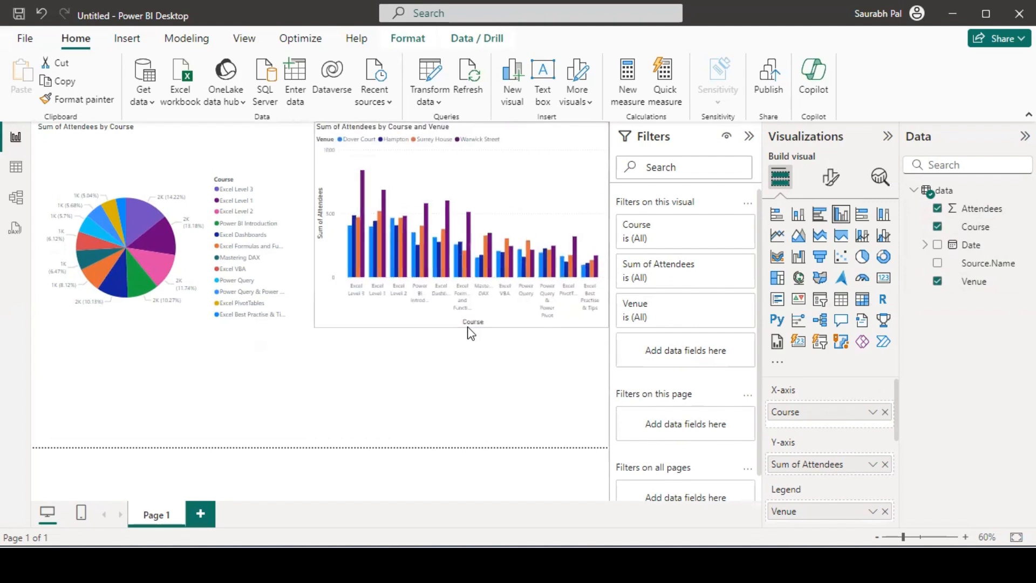
left_click(469, 359)
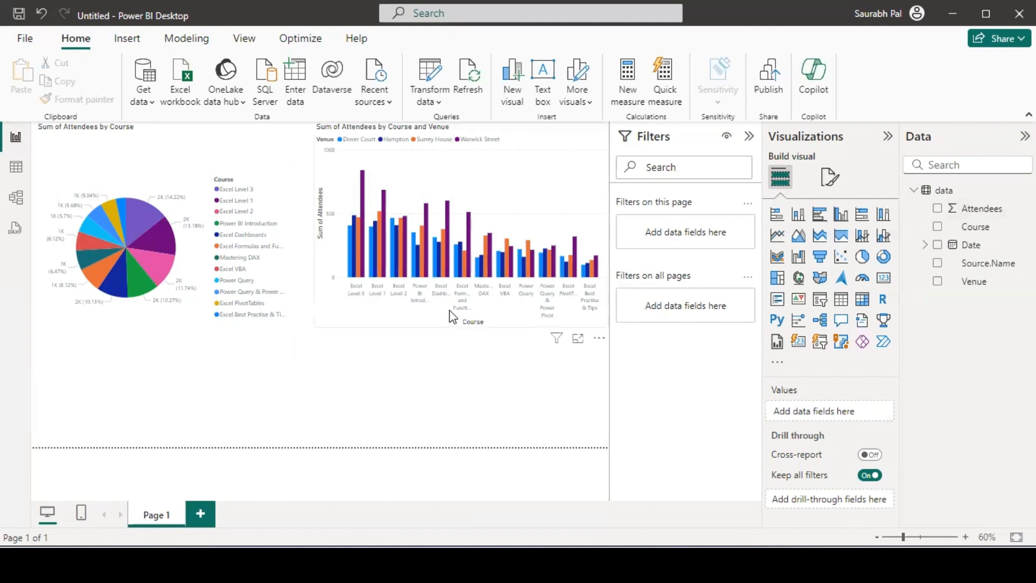
Step: Show the loaded data table's rows and open its query in the Power Query Editor
left_click(182, 143)
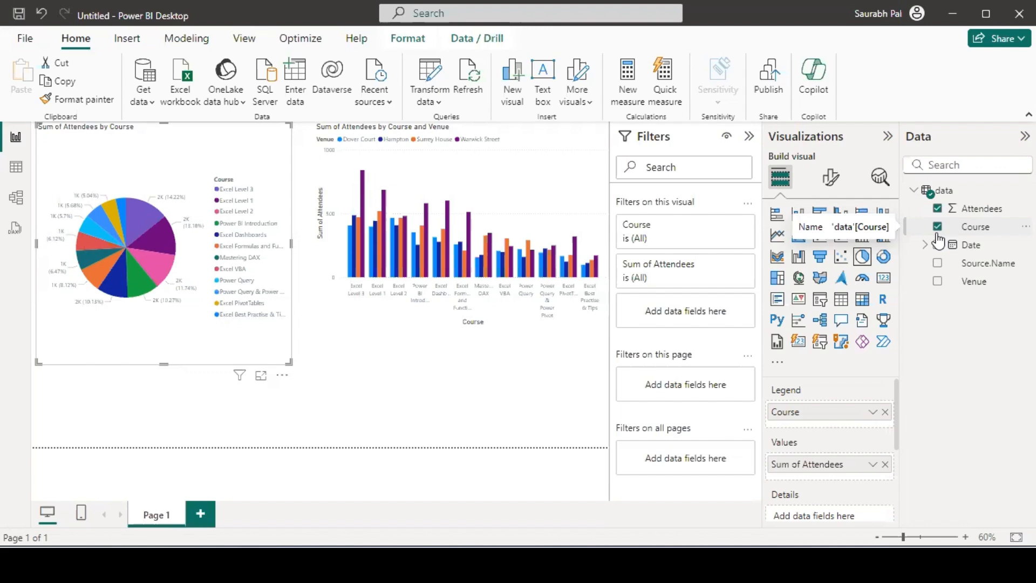
left_click(13, 168)
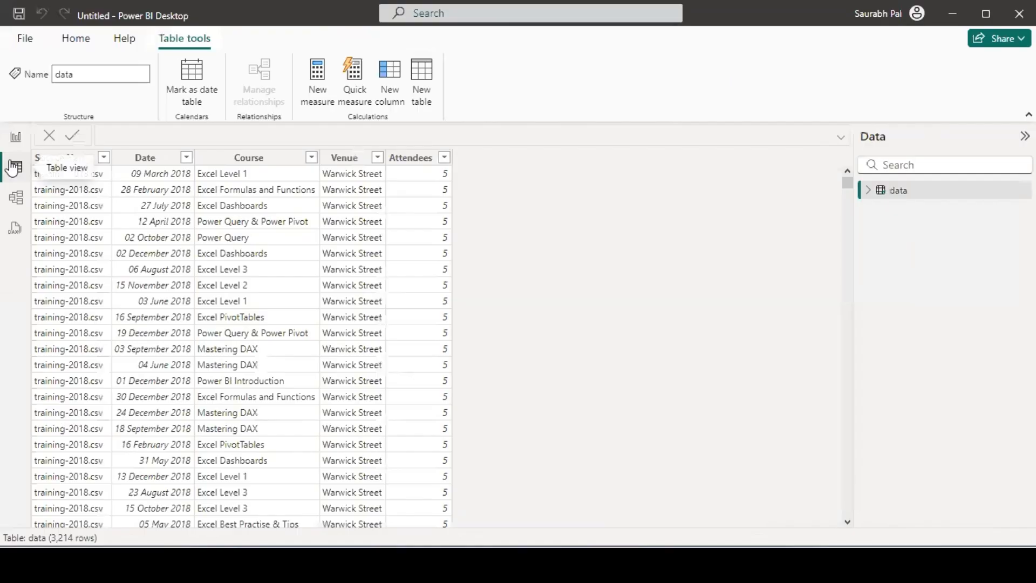
left_click(63, 40)
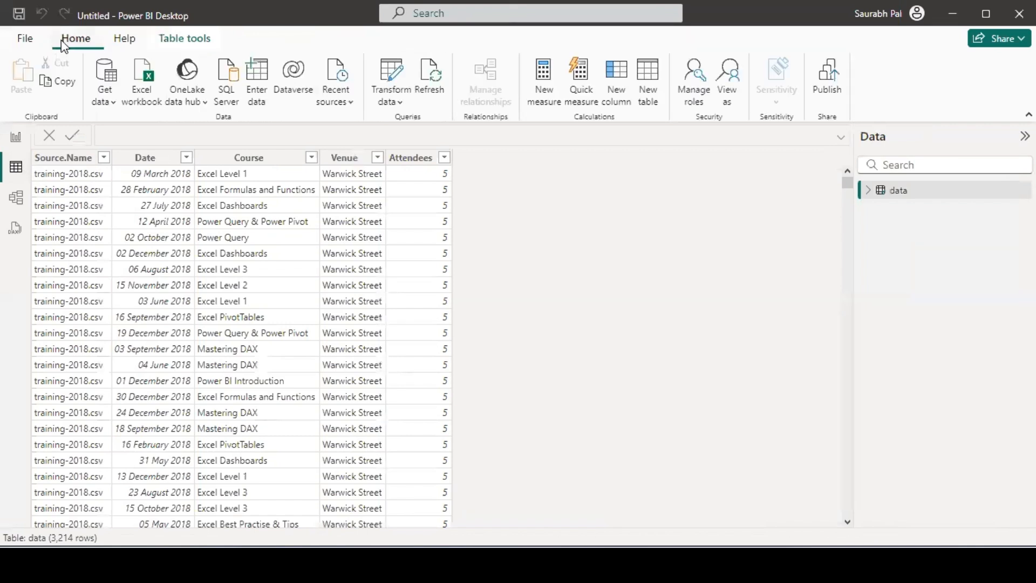
left_click(389, 86)
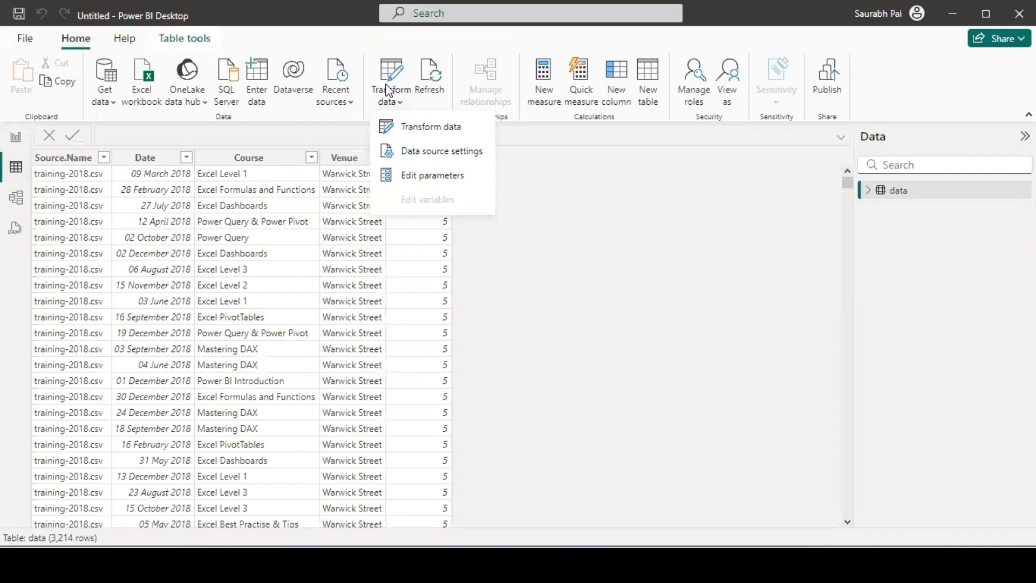
left_click(413, 128)
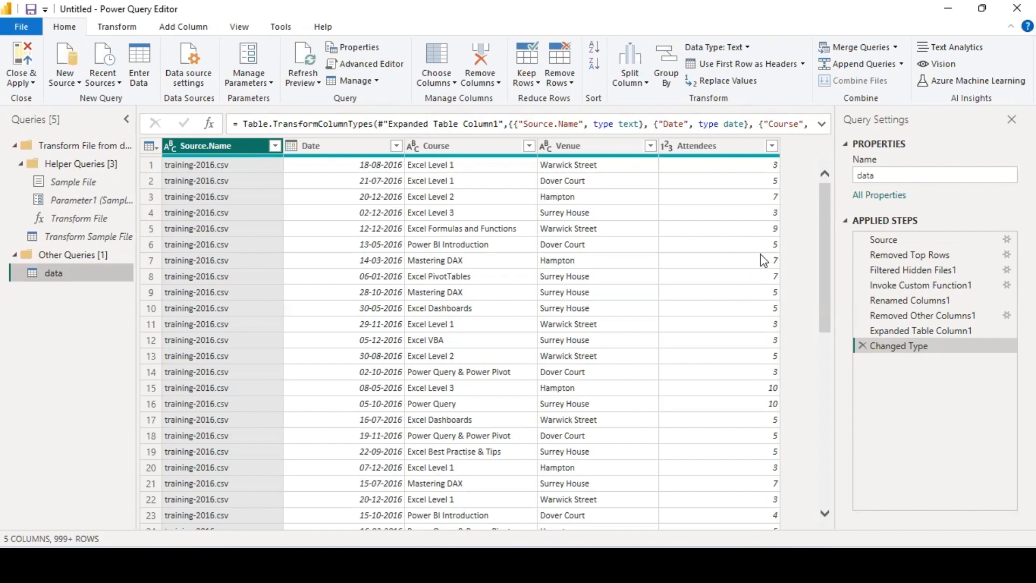
left_click_drag(819, 248, 837, 213)
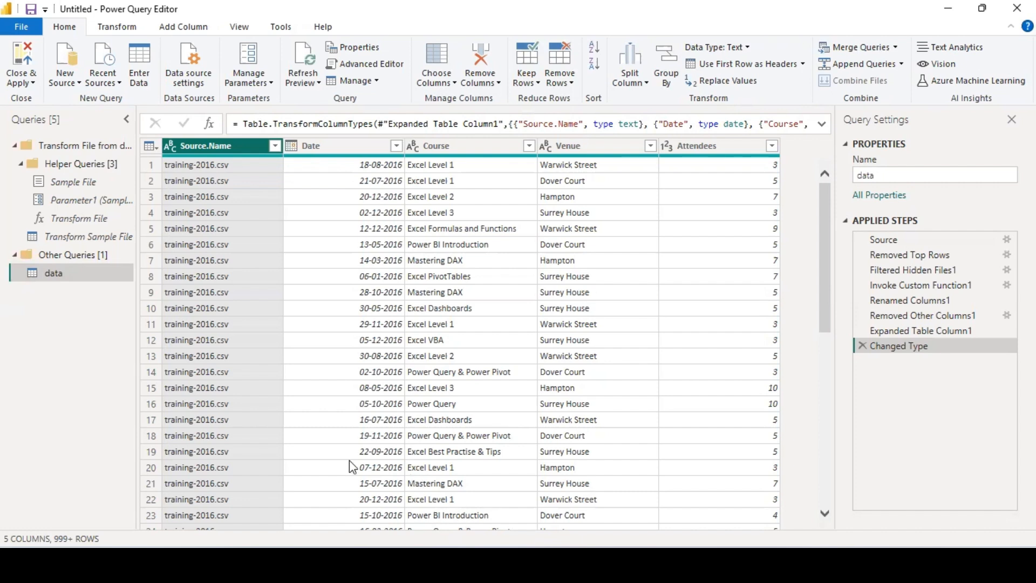
mouse_move(393, 565)
left_click(476, 150)
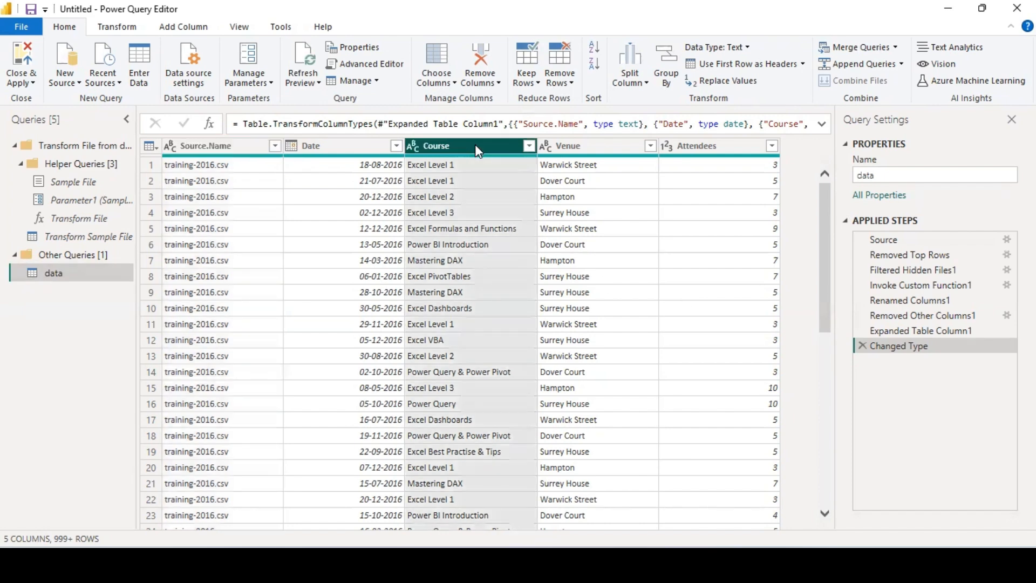
right_click(476, 150)
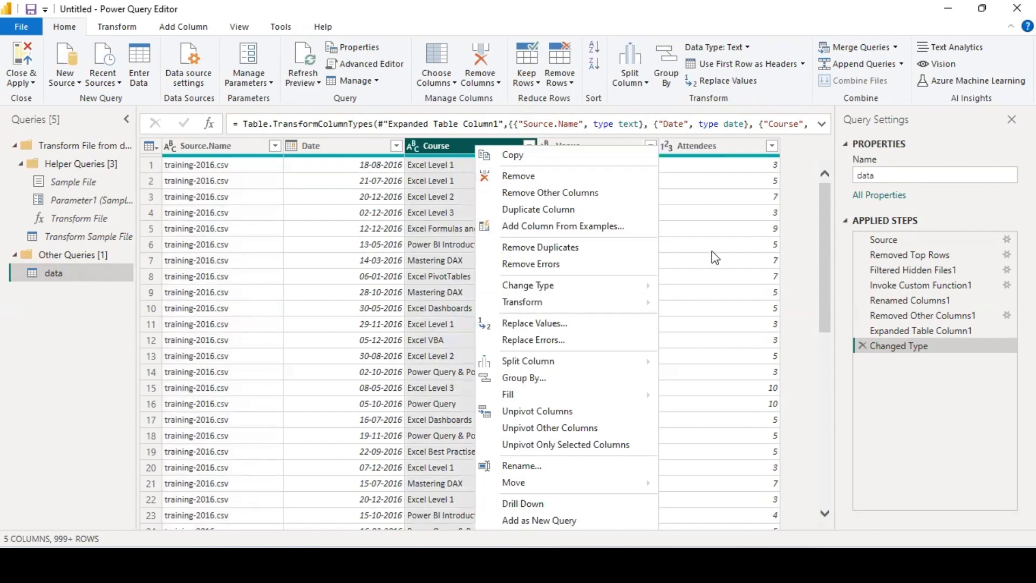
left_click(826, 295)
left_click_drag(824, 296, 830, 332)
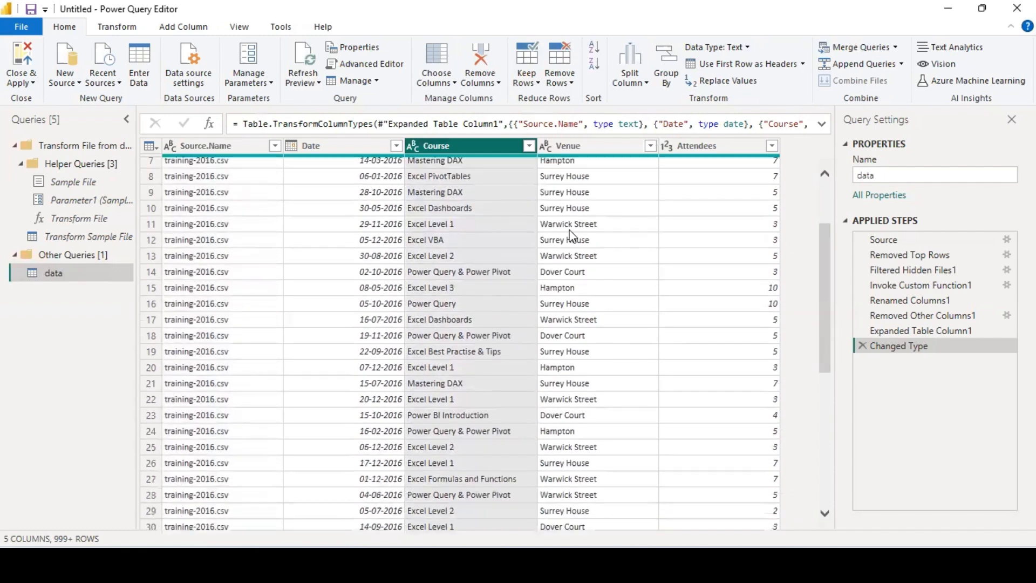
right_click(477, 151)
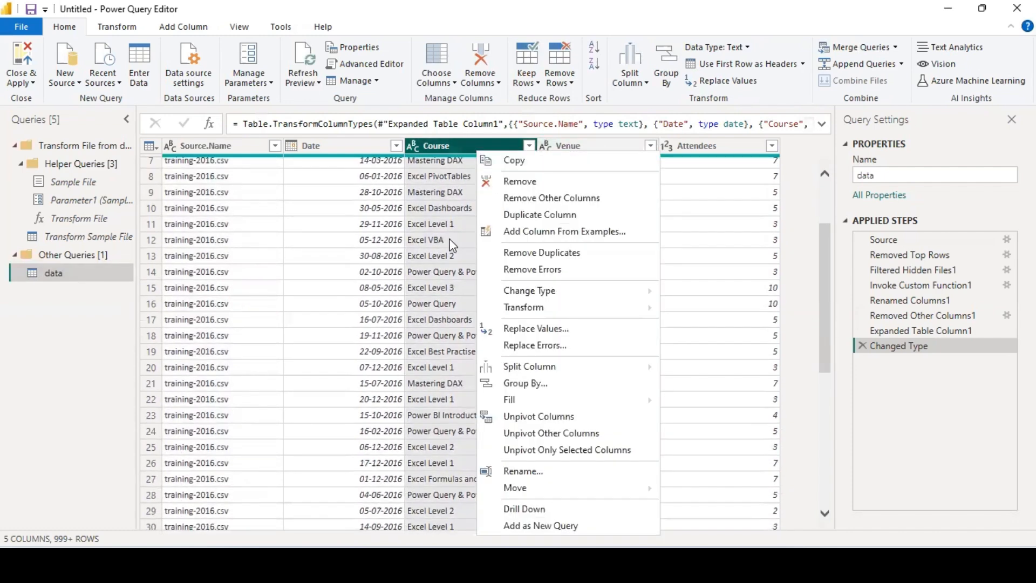
left_click(535, 384)
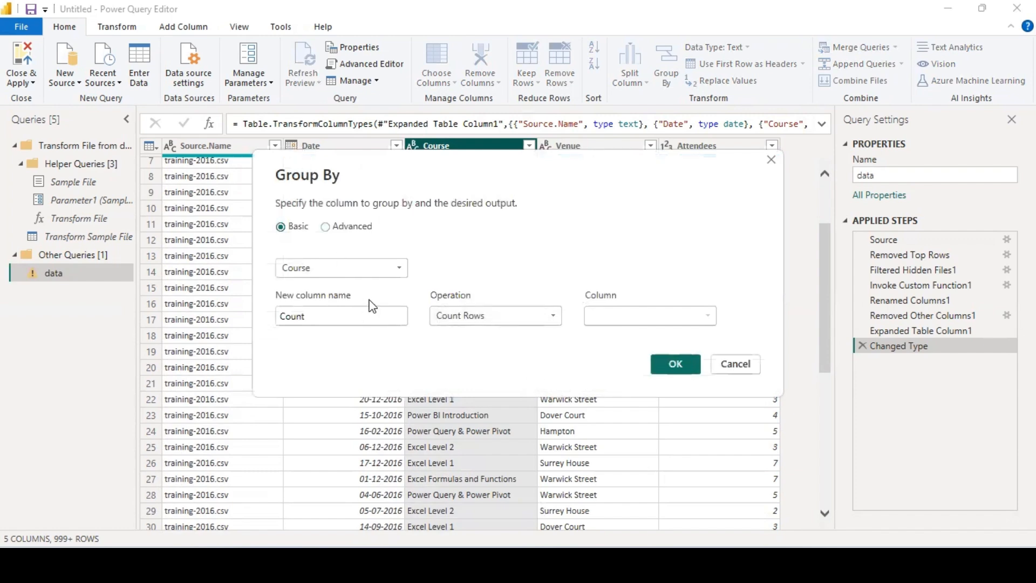
left_click(747, 365)
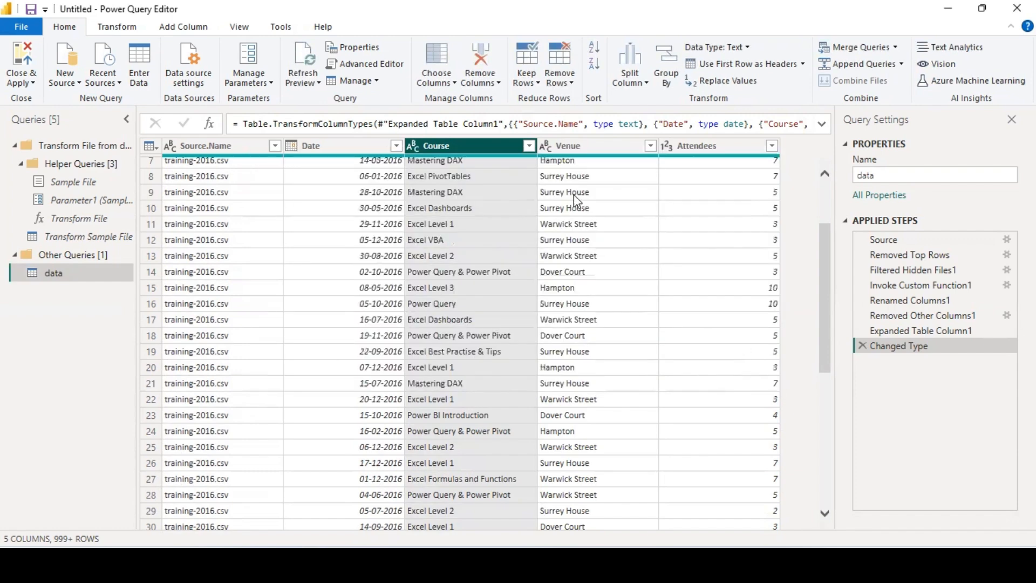
Step: Review the commands for transforming, splitting, parsing and adding columns that are available for the data query
right_click(428, 141)
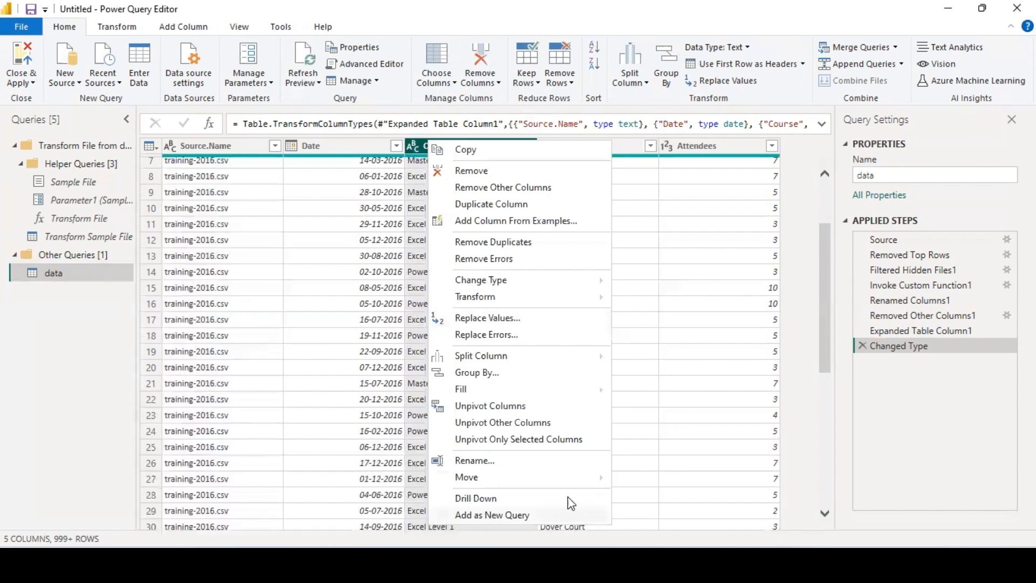
left_click(766, 6)
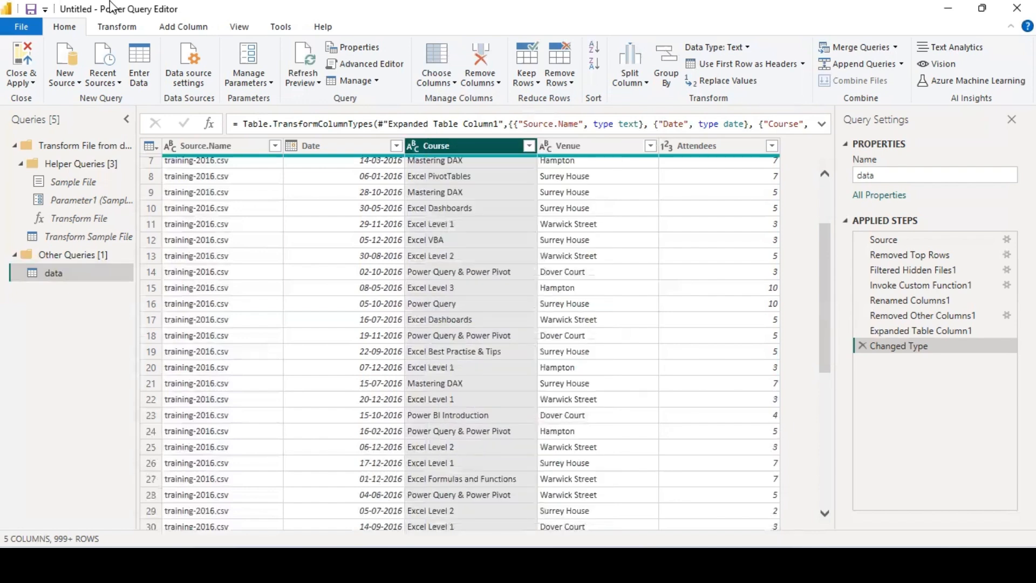
left_click(125, 24)
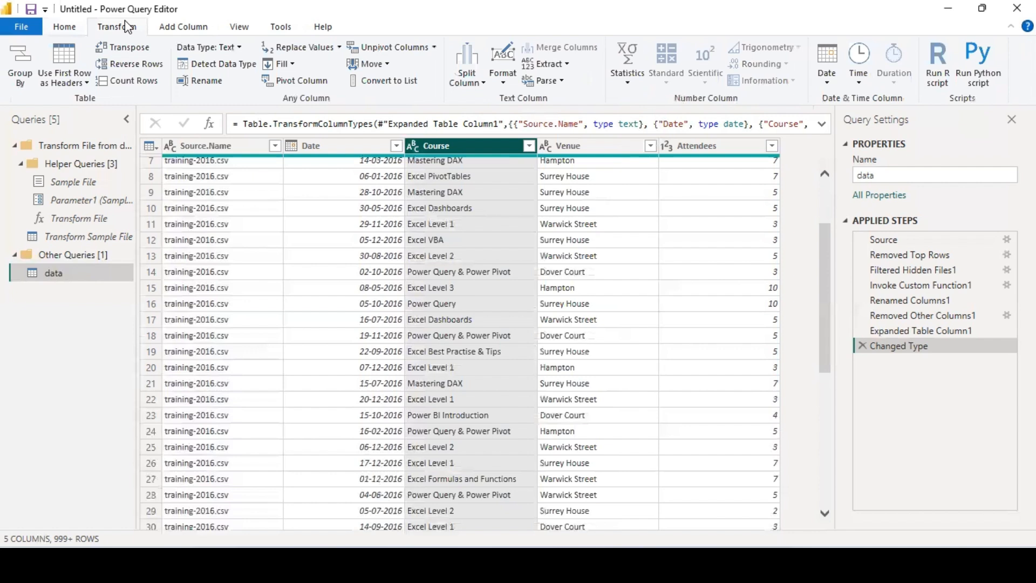
left_click(501, 225)
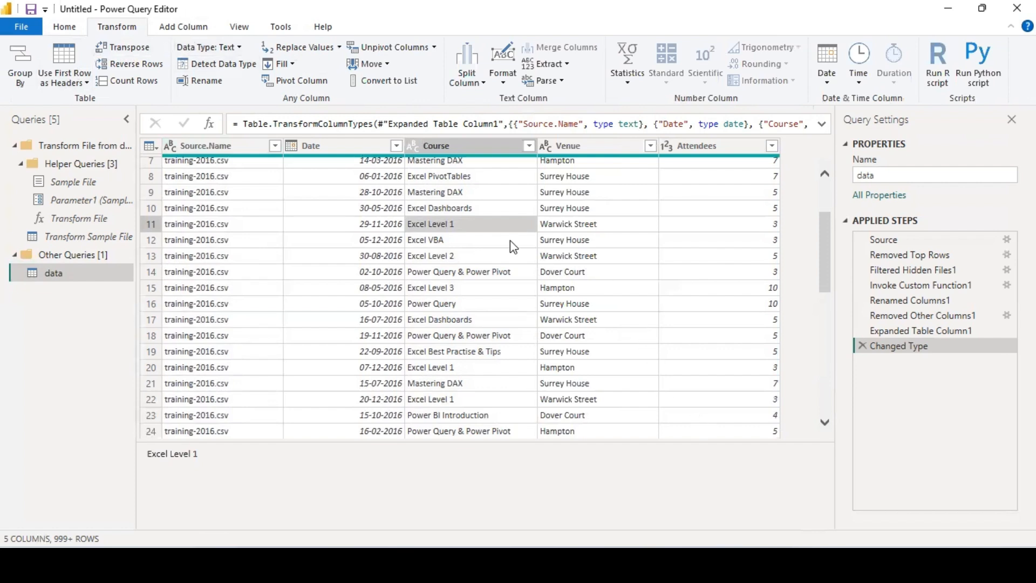
right_click(543, 224)
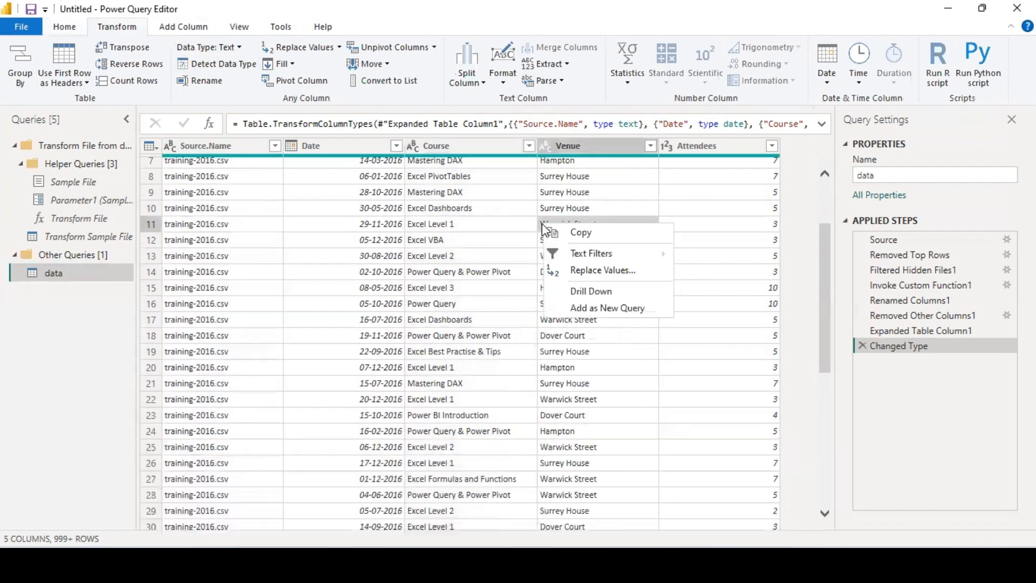
left_click(573, 197)
right_click(572, 197)
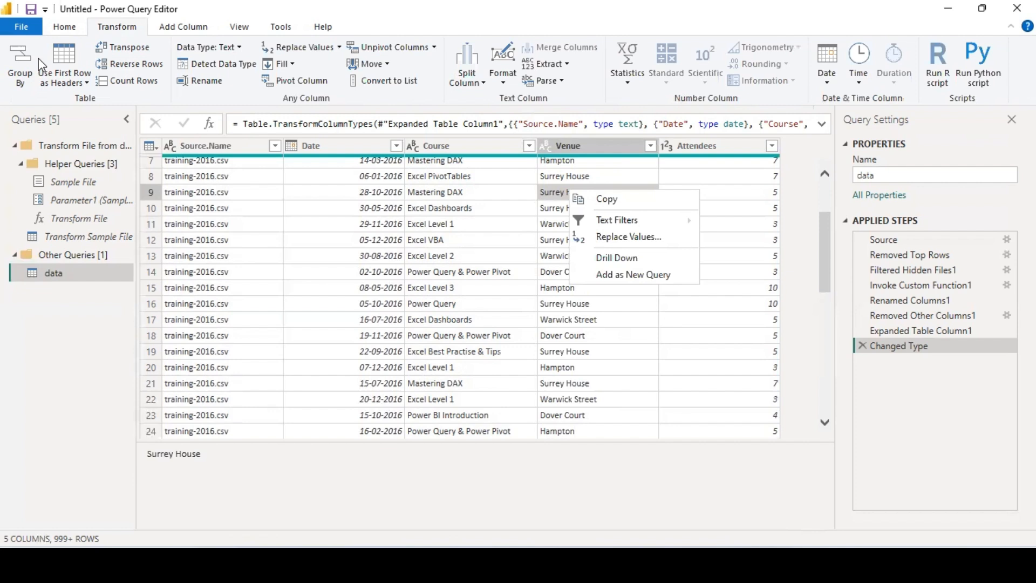
left_click(211, 29)
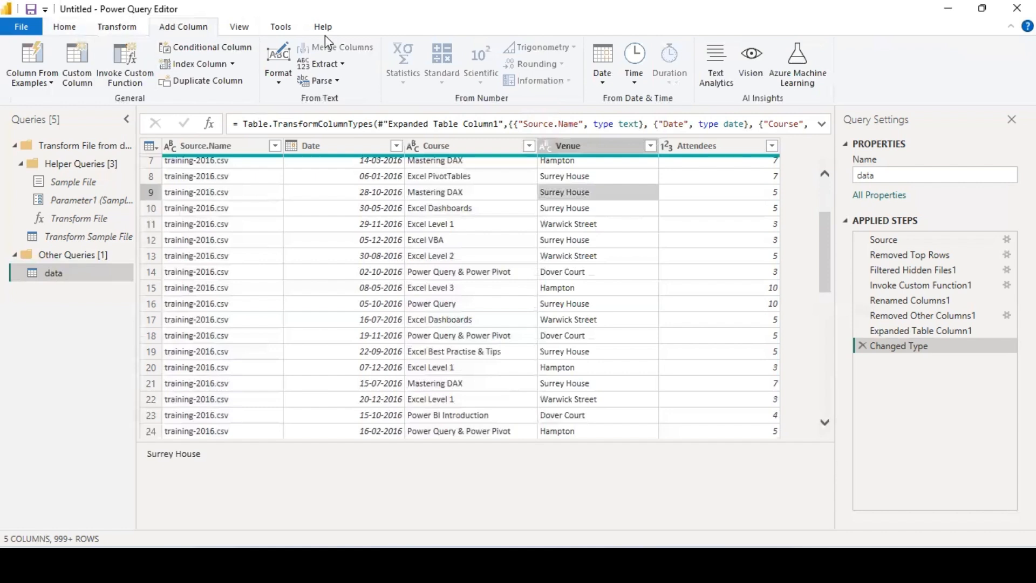
left_click(281, 26)
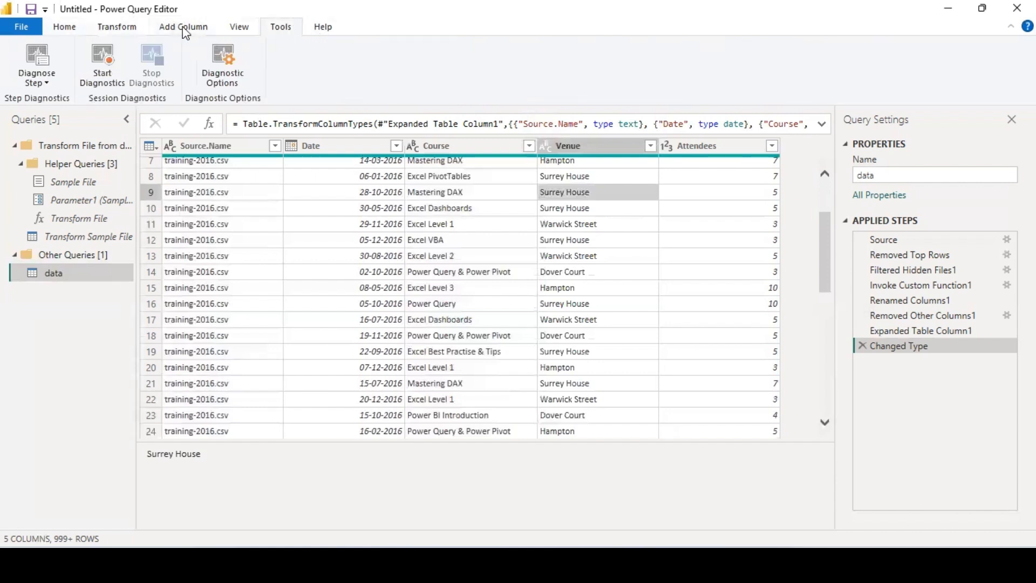
left_click(117, 28)
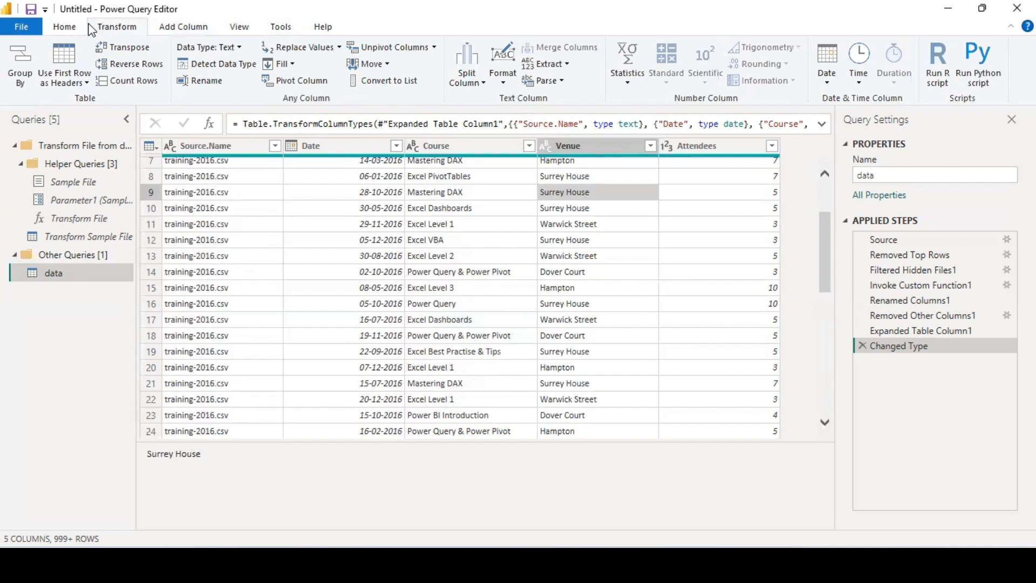
left_click(60, 27)
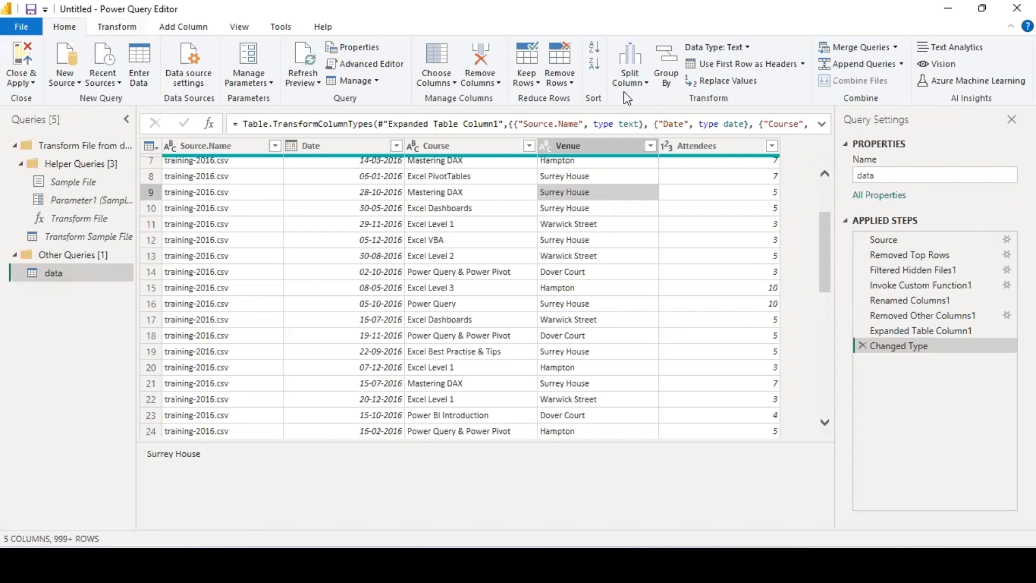
left_click(643, 86)
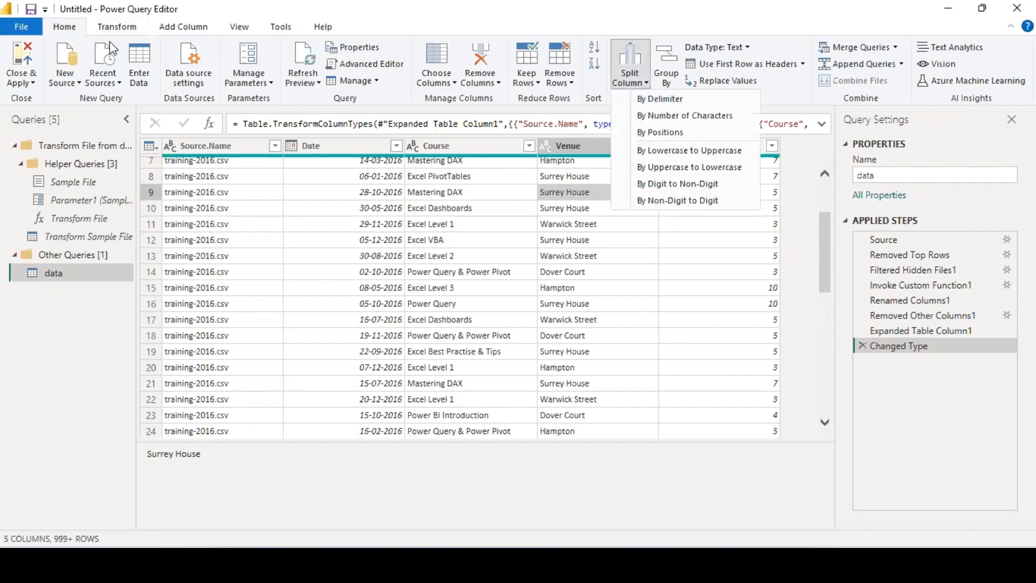
left_click(169, 27)
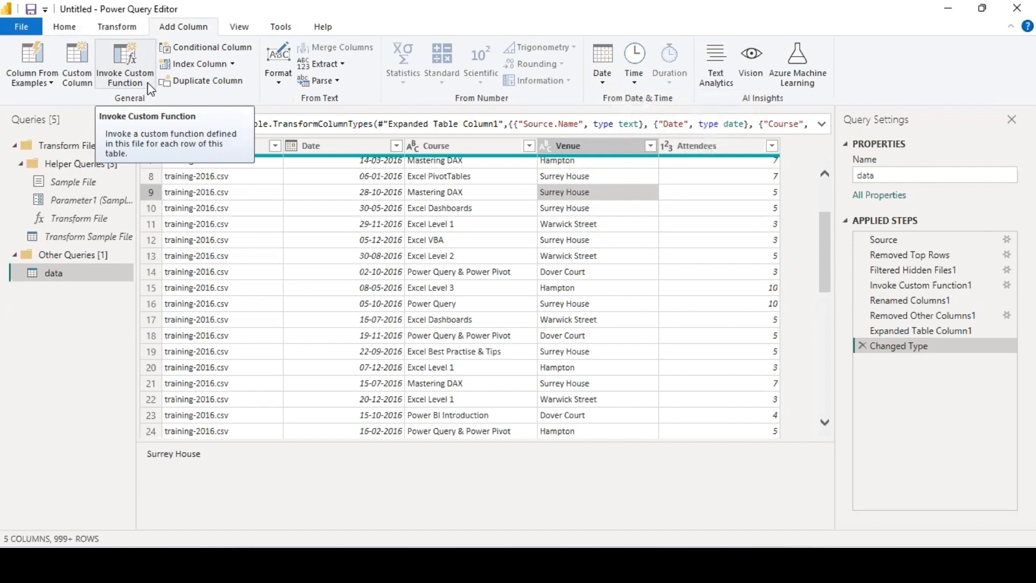
left_click(331, 75)
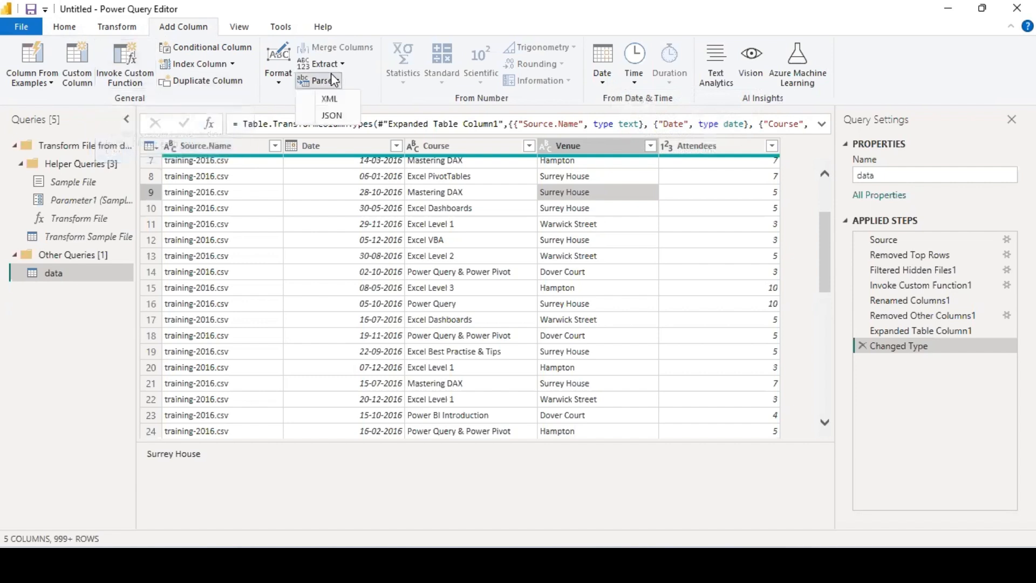
left_click(410, 20)
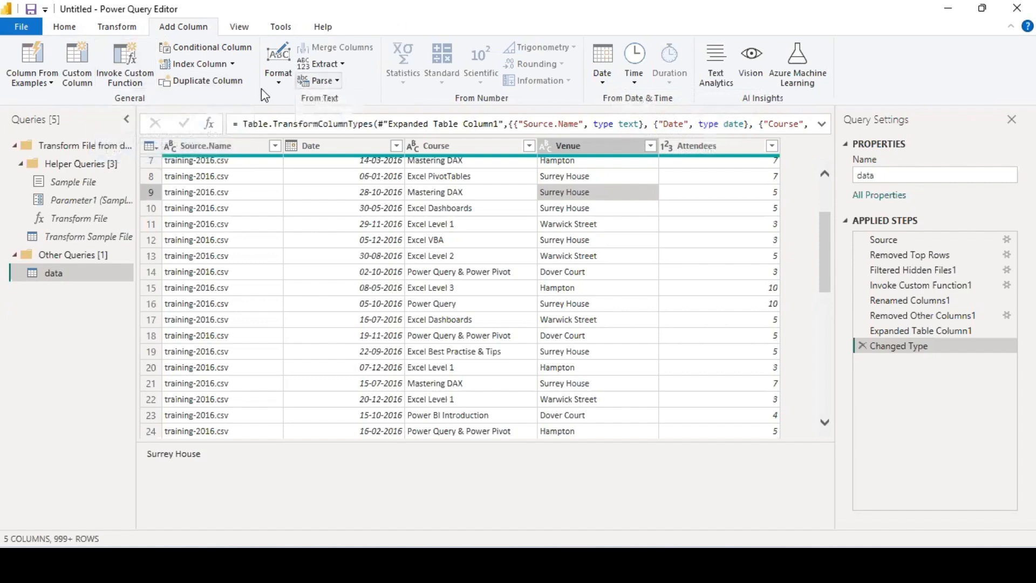
Step: Examine the cell and column commands available for the Course column, including its data type conversions and splitting options
left_click(527, 235)
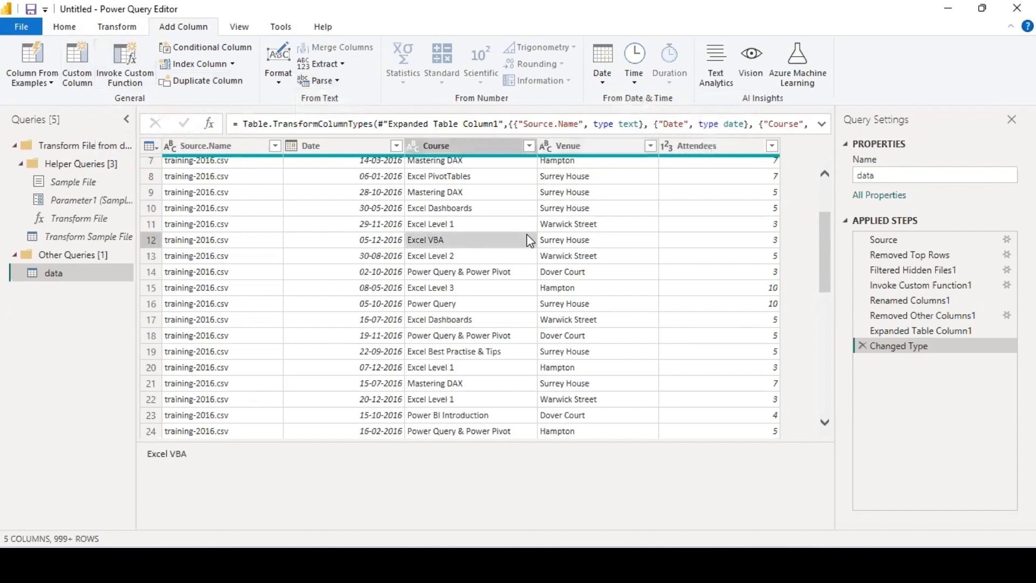
right_click(526, 236)
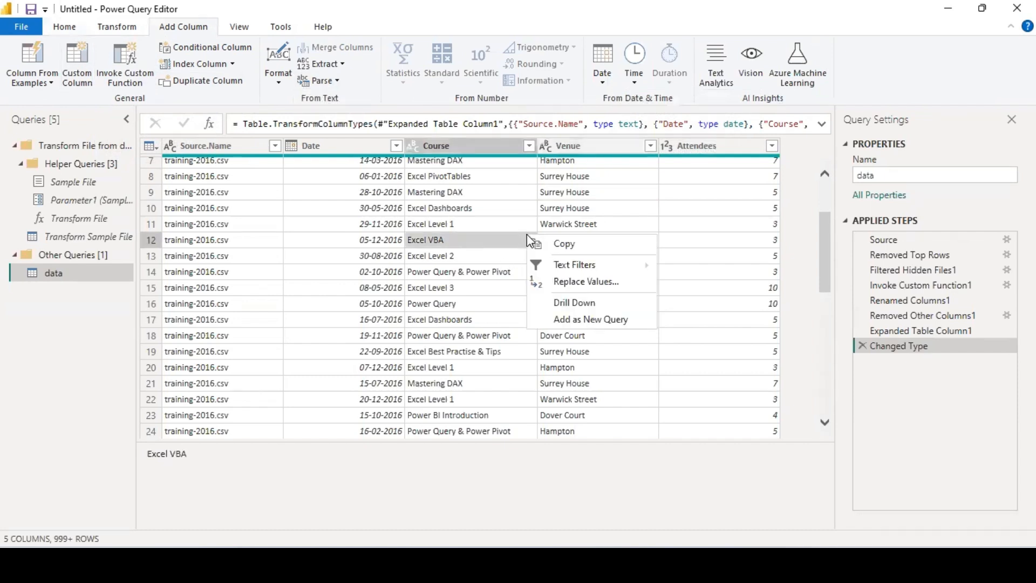
left_click(432, 147)
right_click(432, 147)
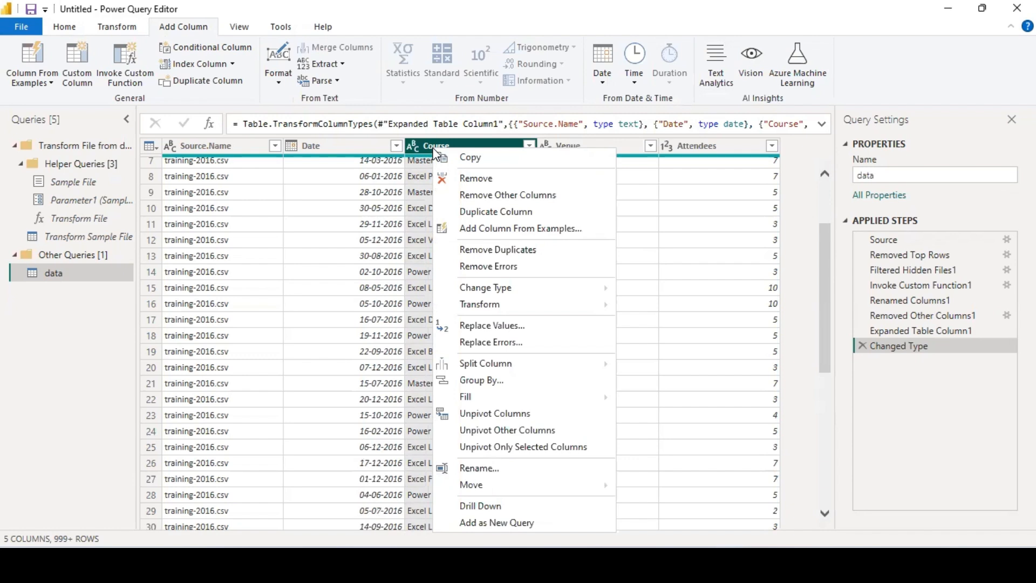
mouse_move(502, 293)
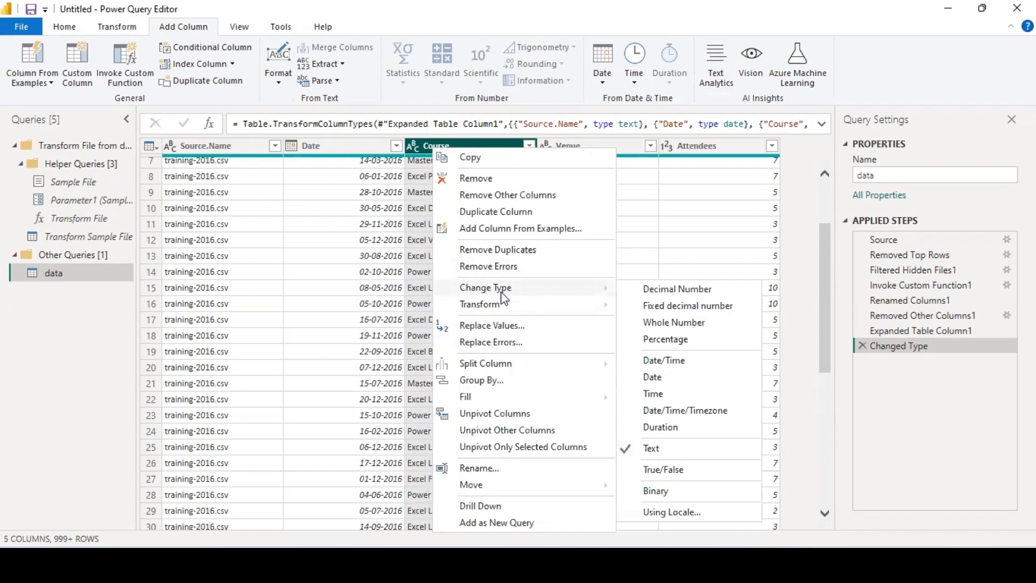
left_click(493, 2)
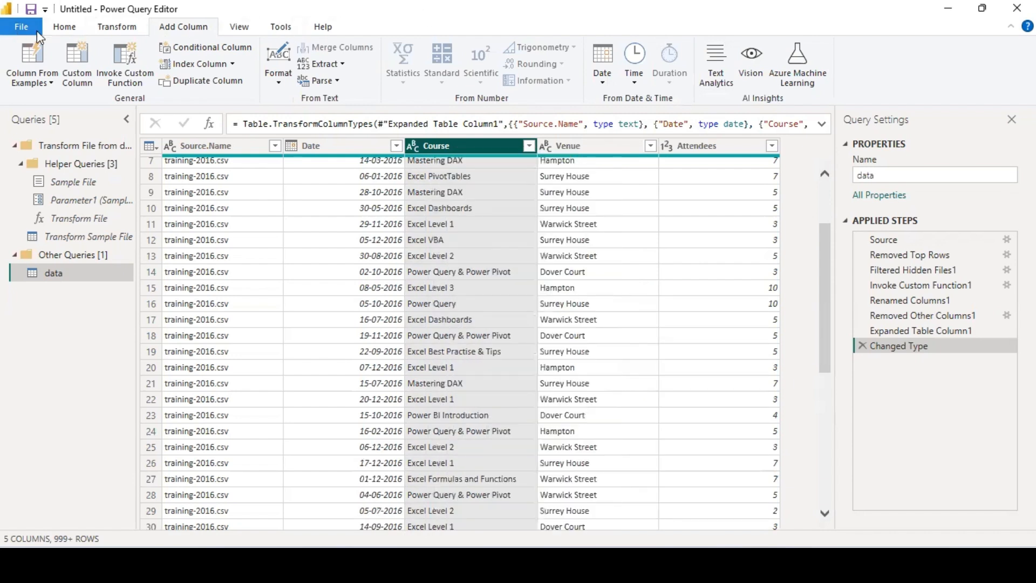
left_click(61, 28)
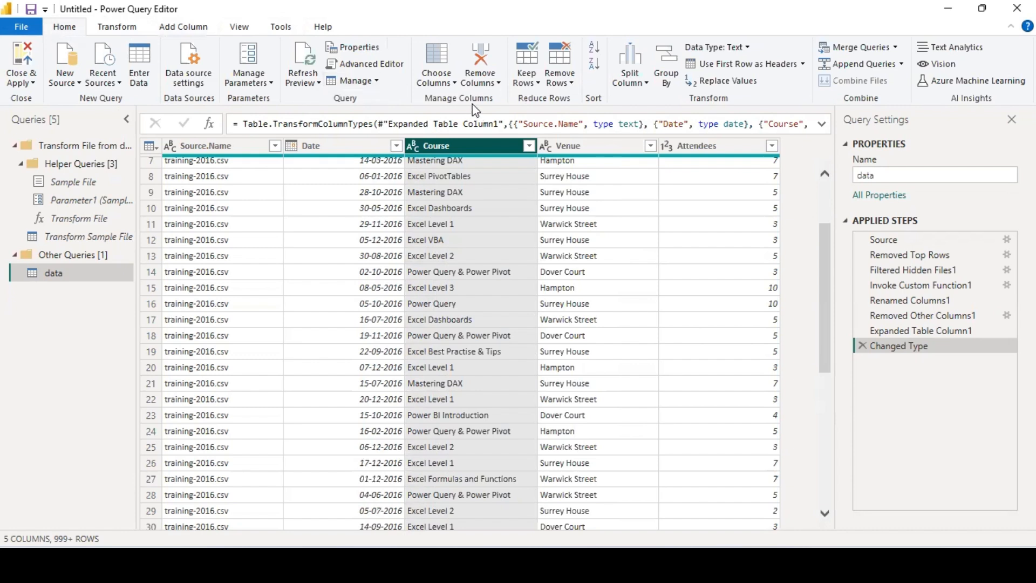
left_click(614, 82)
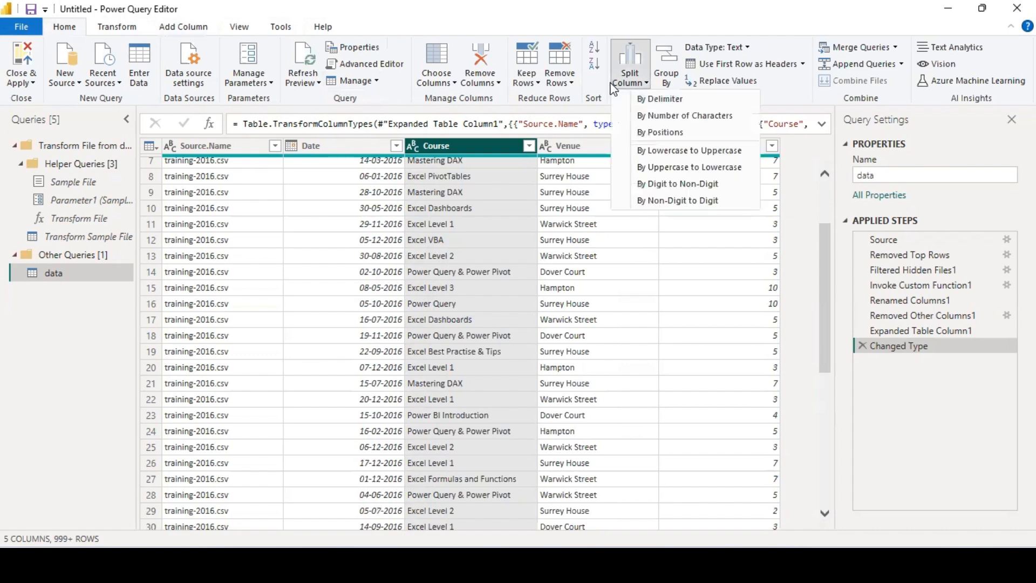
left_click(753, 45)
left_click(748, 48)
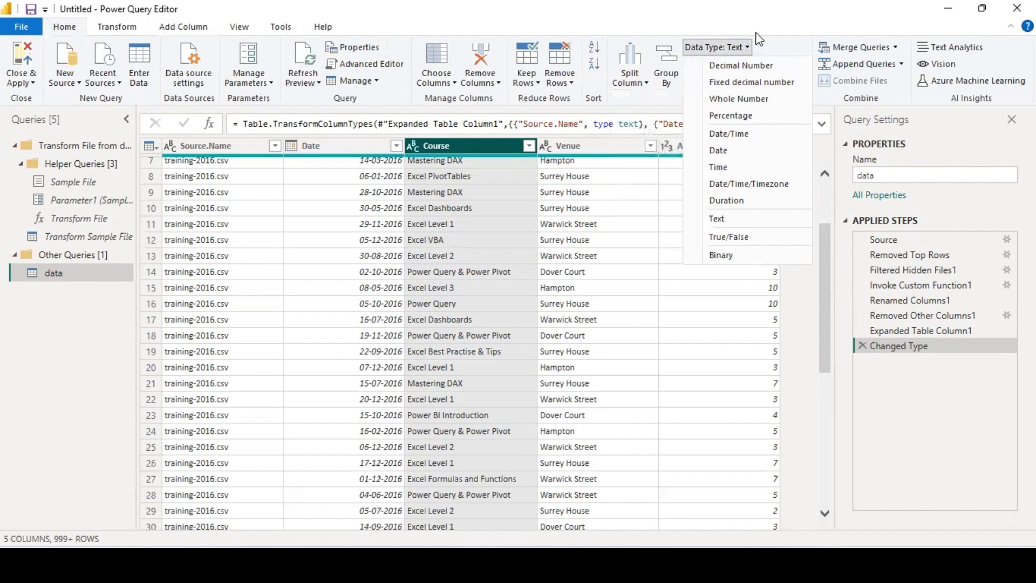
left_click(768, 11)
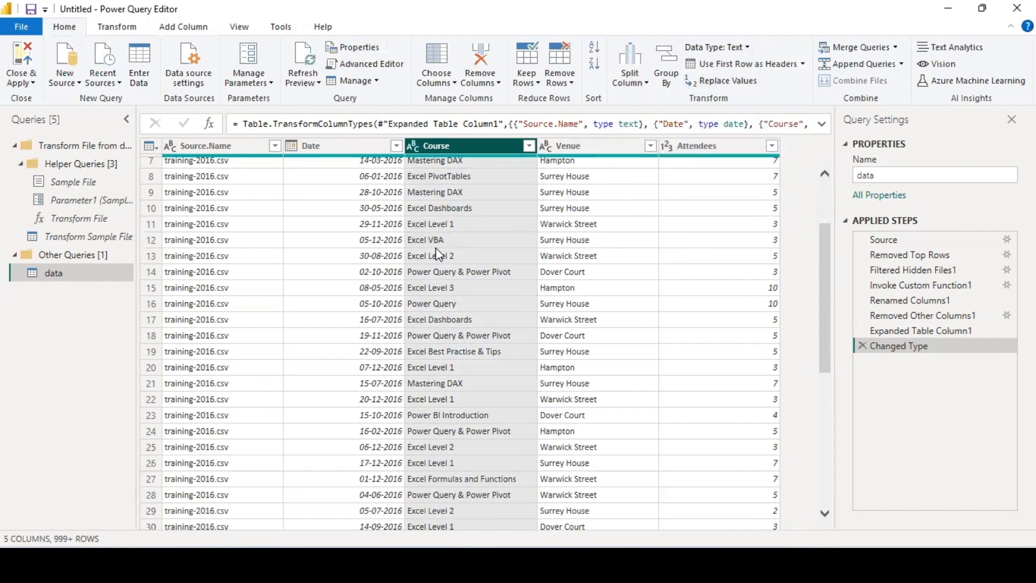
right_click(437, 251)
left_click(461, 190)
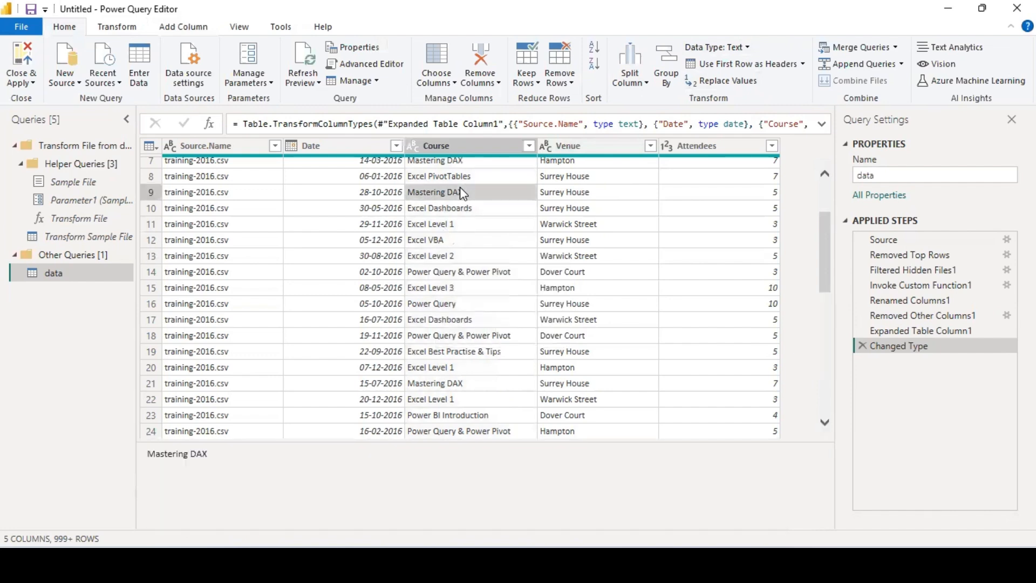
right_click(460, 188)
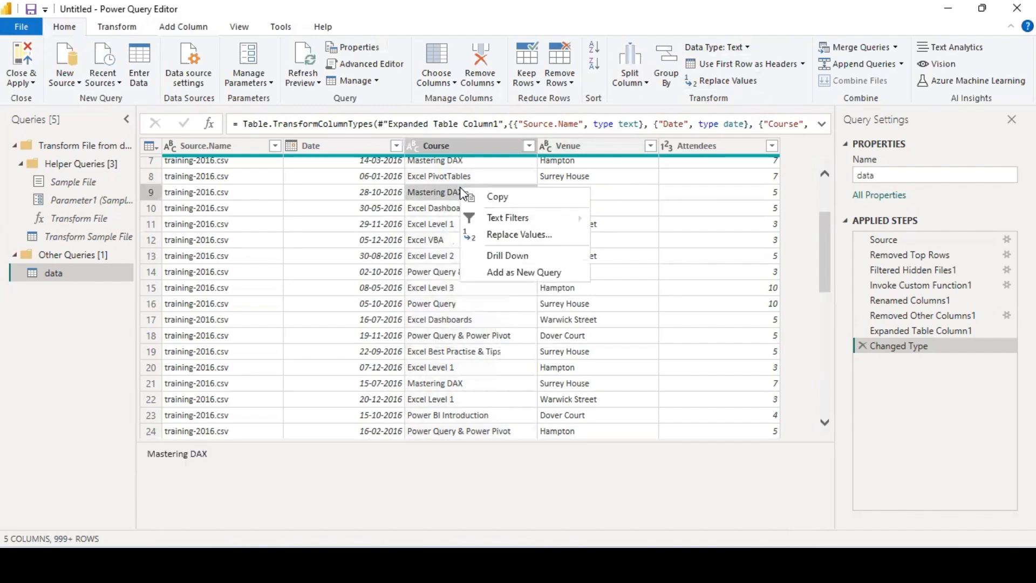
left_click(458, 144)
right_click(458, 143)
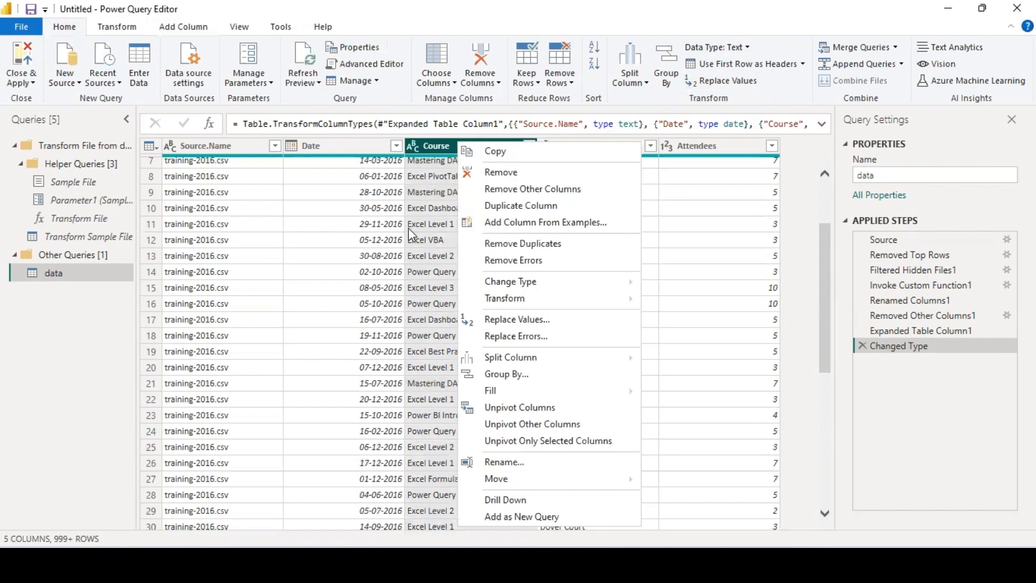
left_click(380, 239)
left_click(380, 240)
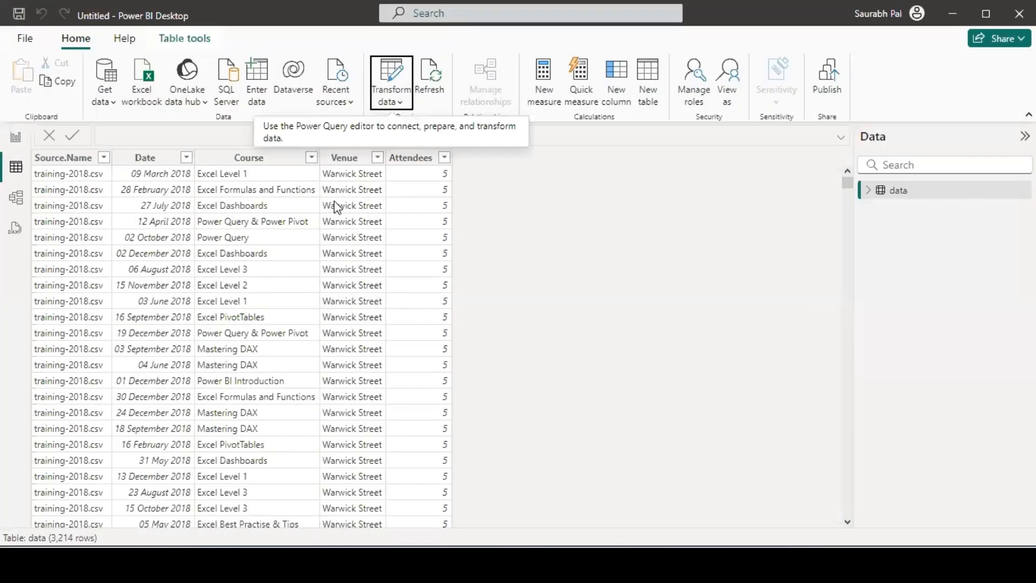
Step: Return to the data table in Power BI Desktop and start a new group on the Course column
left_click(336, 197)
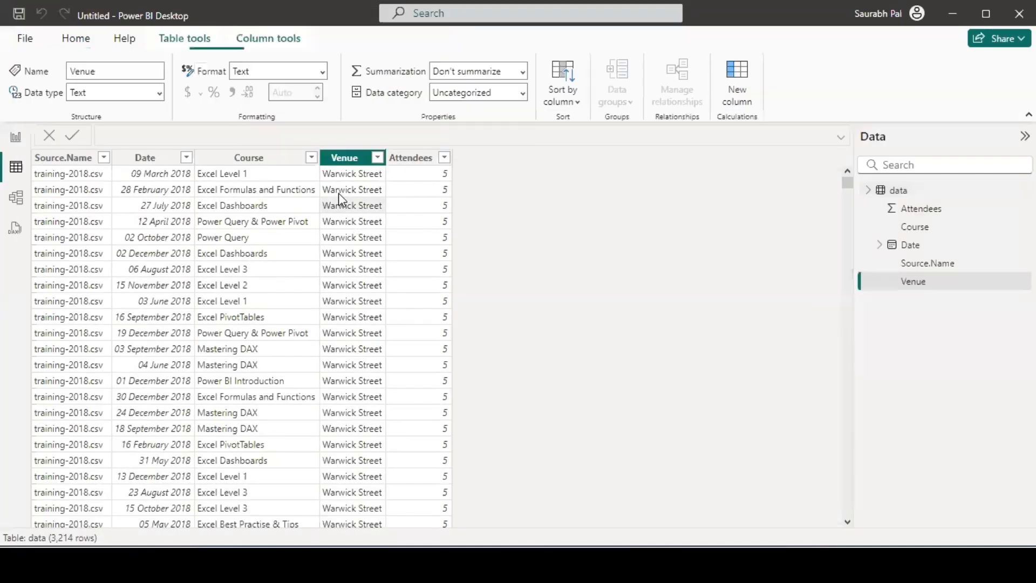
left_click(274, 182)
right_click(274, 183)
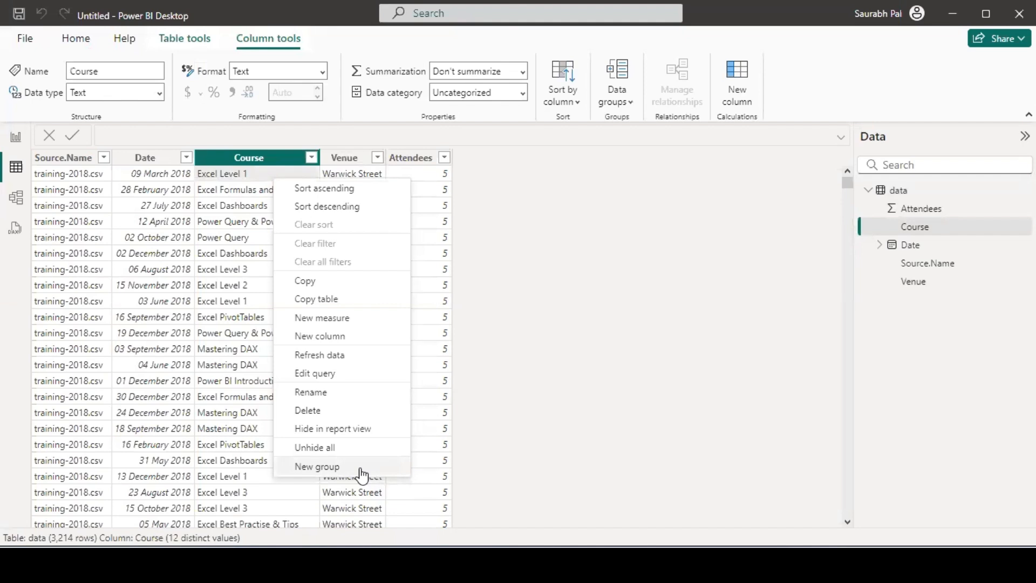
left_click(259, 163)
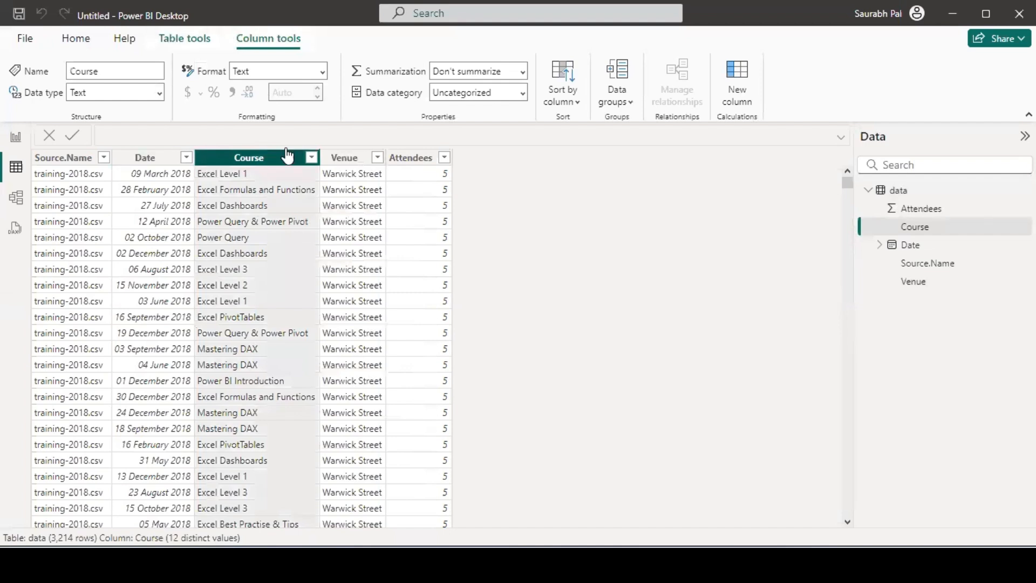
right_click(250, 163)
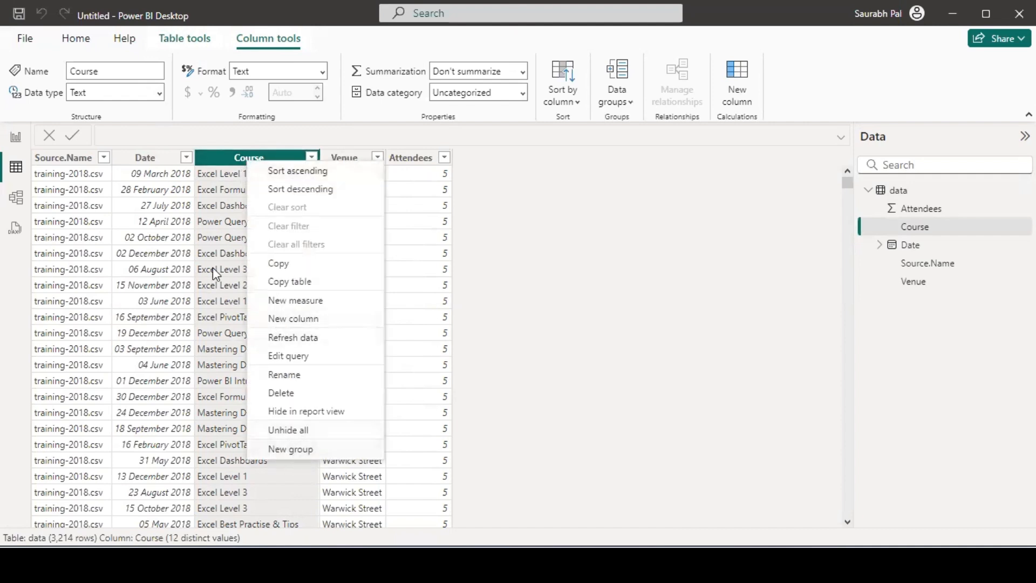
left_click(305, 457)
left_click(433, 44)
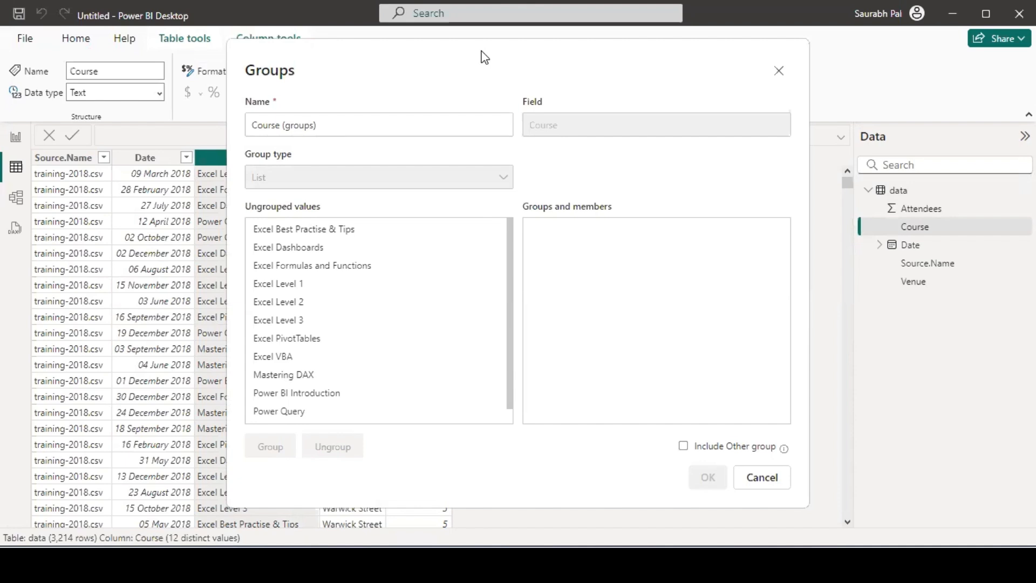
left_click_drag(484, 57, 603, 51)
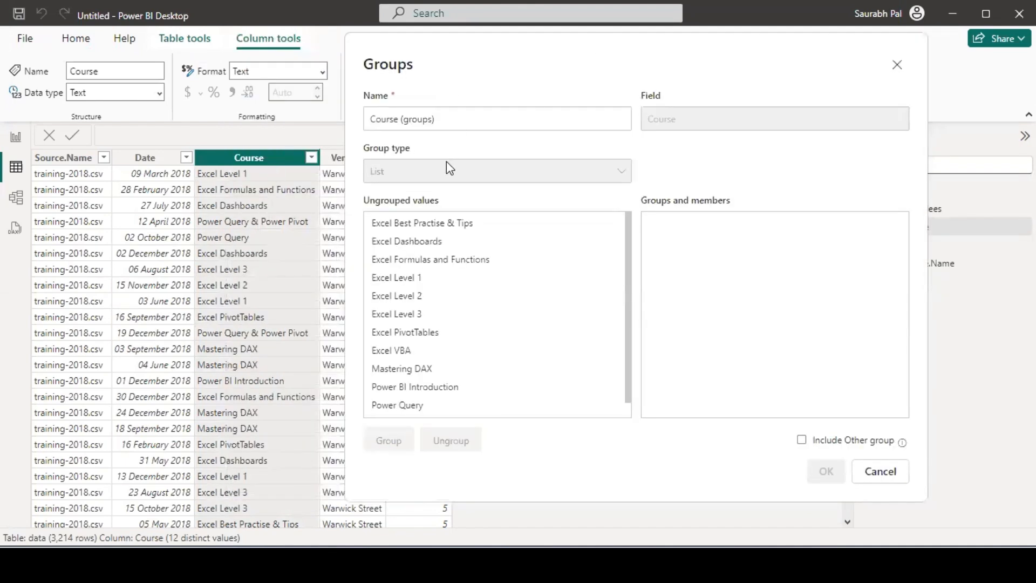
Step: Put Excel Best Practise & Tips, Excel Dashboards, Excel Formulas and Functions, and Excel Level 1 each into its own group
left_click(467, 231)
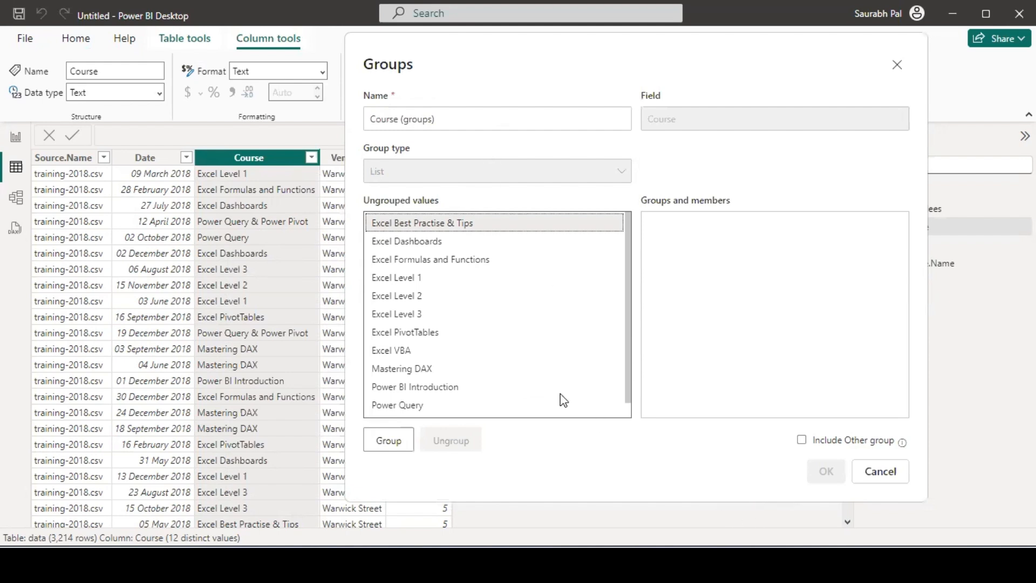
left_click(385, 451)
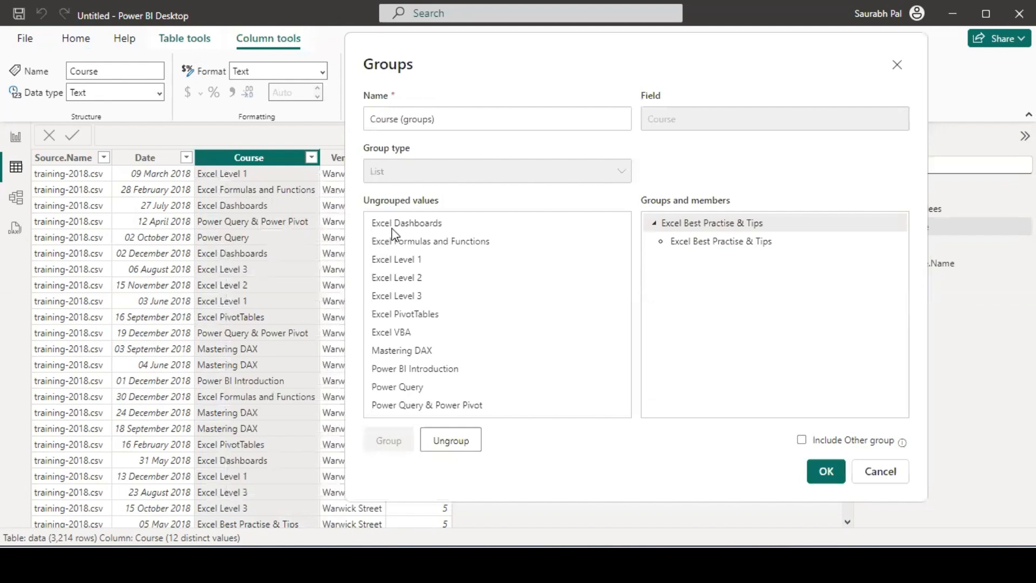
left_click(391, 224)
left_click(386, 441)
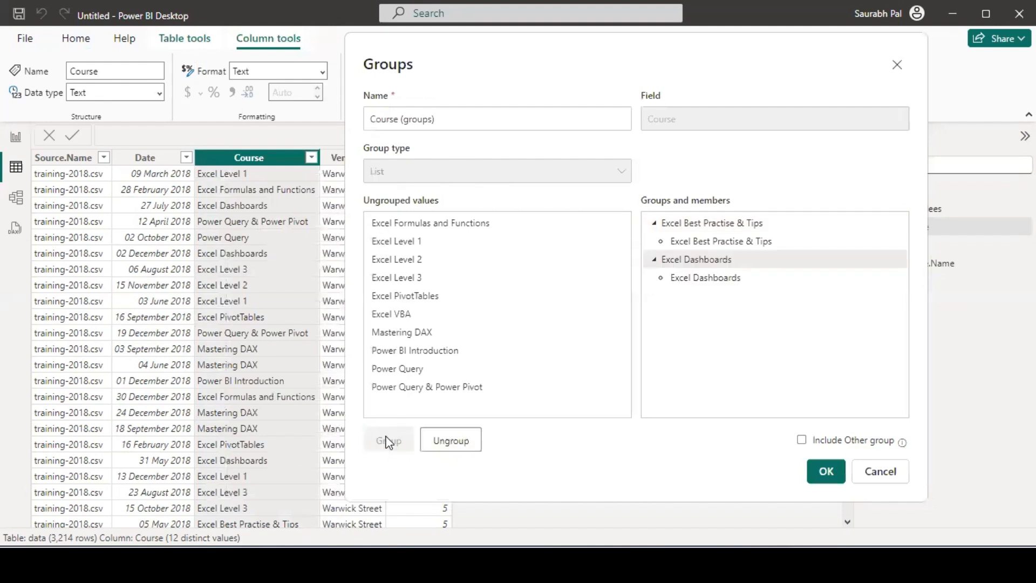
left_click(406, 227)
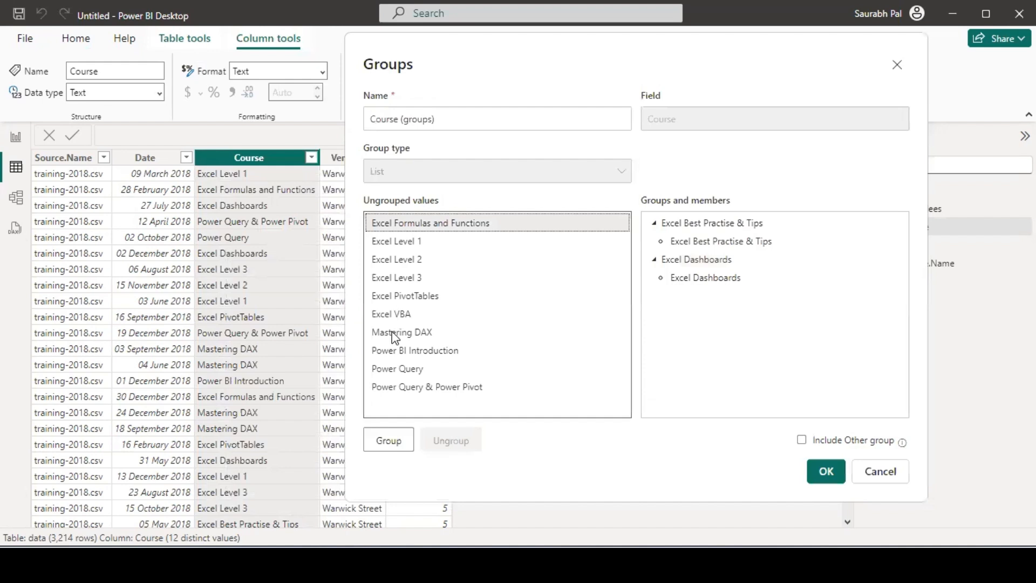
left_click(388, 435)
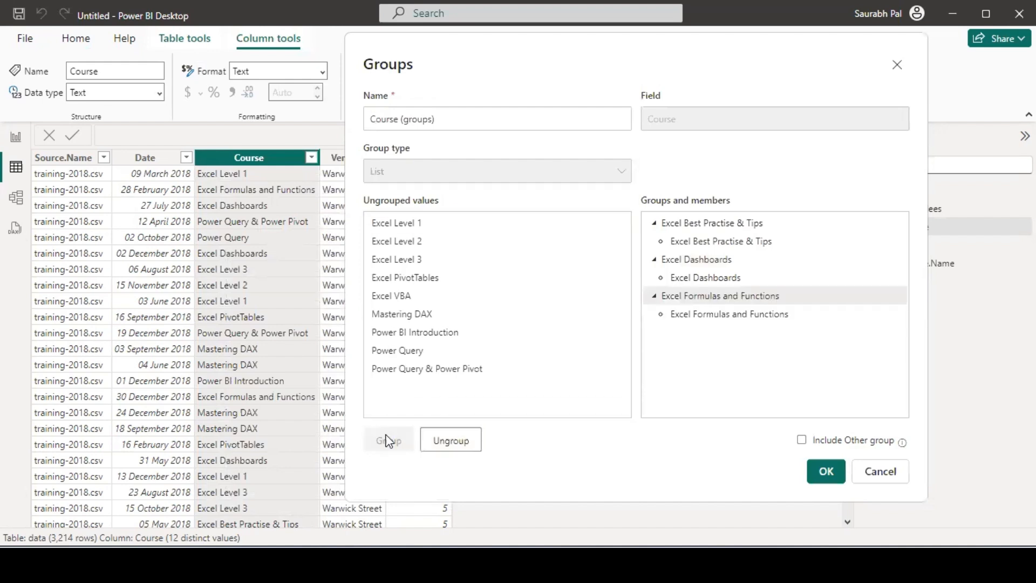
left_click(411, 229)
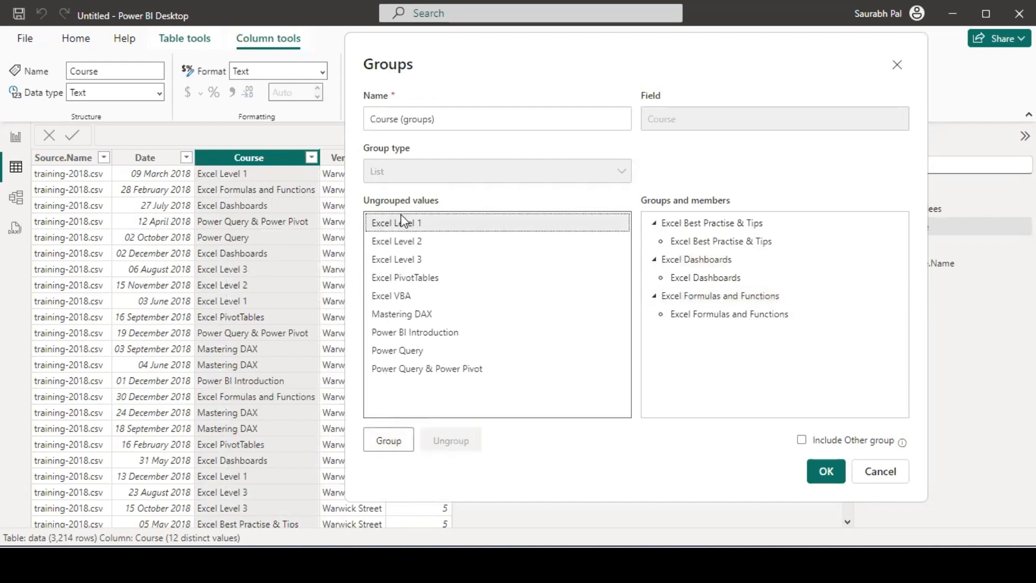
left_click(388, 437)
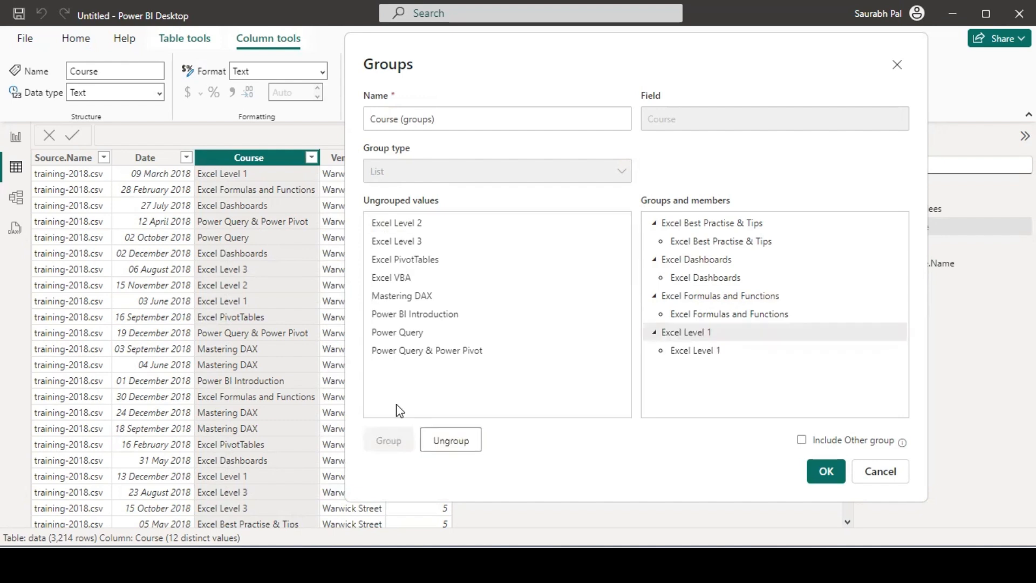
Step: Combine Excel Level 2, Excel Level 3, Excel PivotTables and Excel VBA into one group
left_click(431, 226)
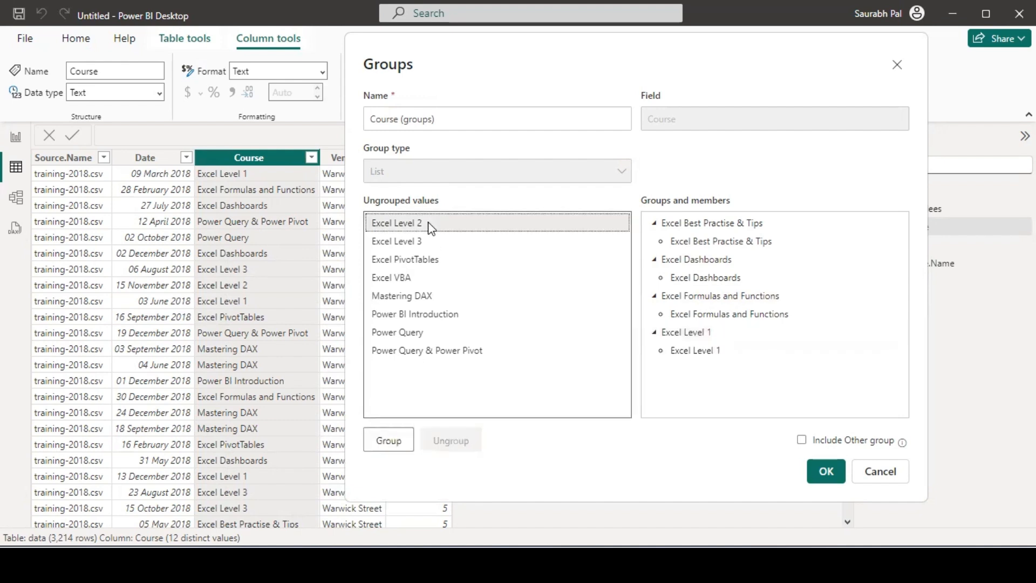
left_click(438, 264, "shift")
left_click(433, 279, "shift")
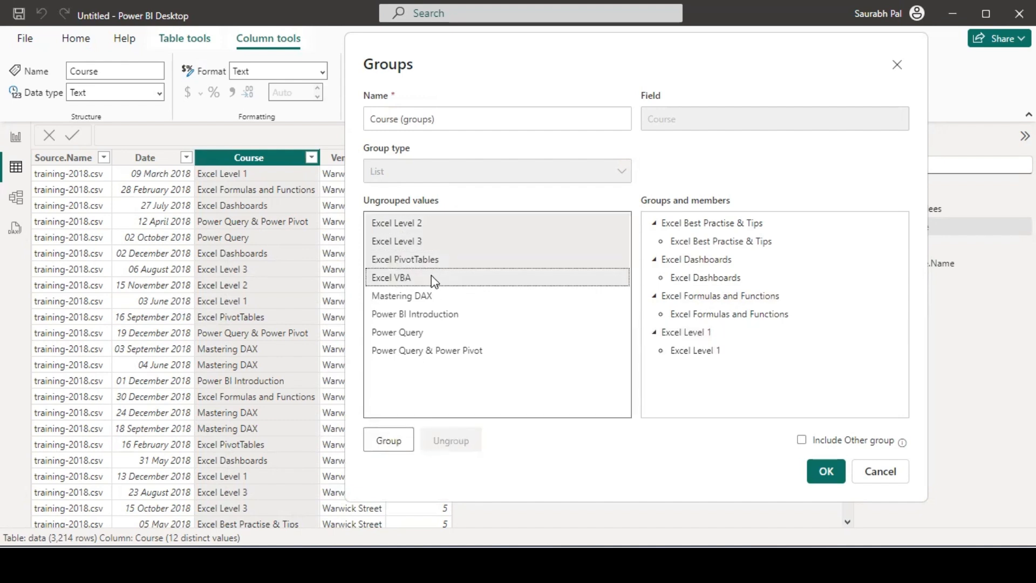
left_click(394, 441)
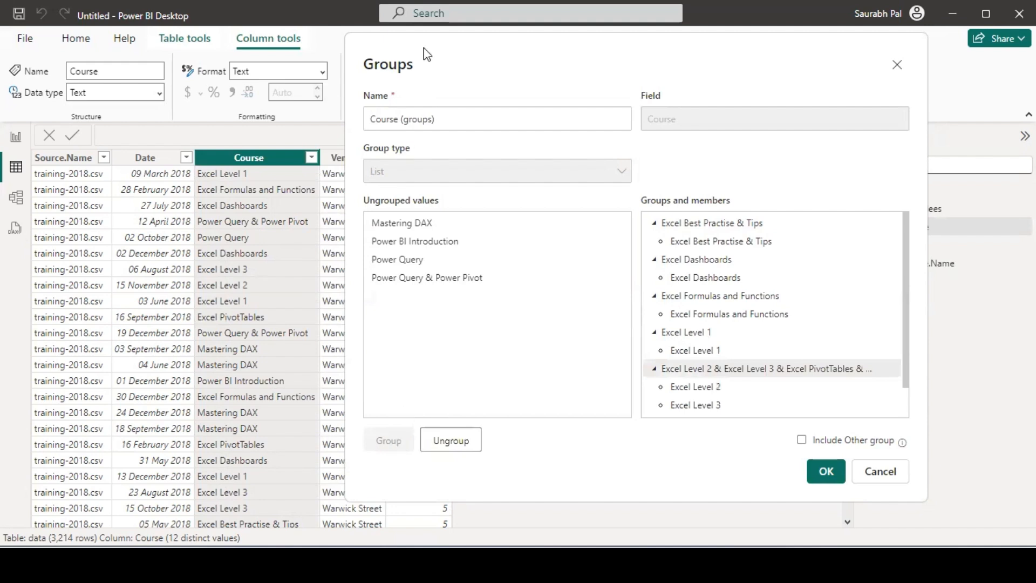
Step: Name the grouping Excel Courses and create it as a column in the data table
left_click(441, 119)
left_click_drag(430, 118, 365, 108)
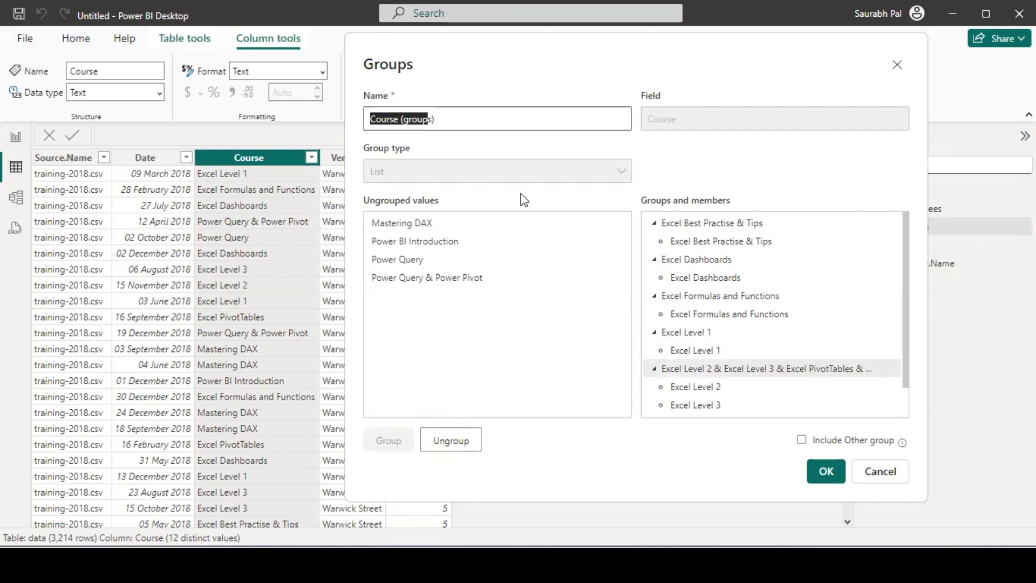
key("End")
key("shift+Left")
key("shift+Left")
key("shift+Left")
key("Left")
key("Left")
key("Left")
key("Left")
key("Left")
key("Left")
key("Left")
key("Left")
key("Left")
key("Left")
key("Left")
key("Left")
key("shift+Right")
key("shift+Right")
key("shift+Right")
key("shift+Right")
key("shift+Right")
key("shift+Right")
key("shift+Right")
key("shift+Right")
key("shift+Right")
key("shift+Right")
key("shift+Right")
key("shift+Right")
key("shift+Right")
key("shift+Right")
key("shift+Right")
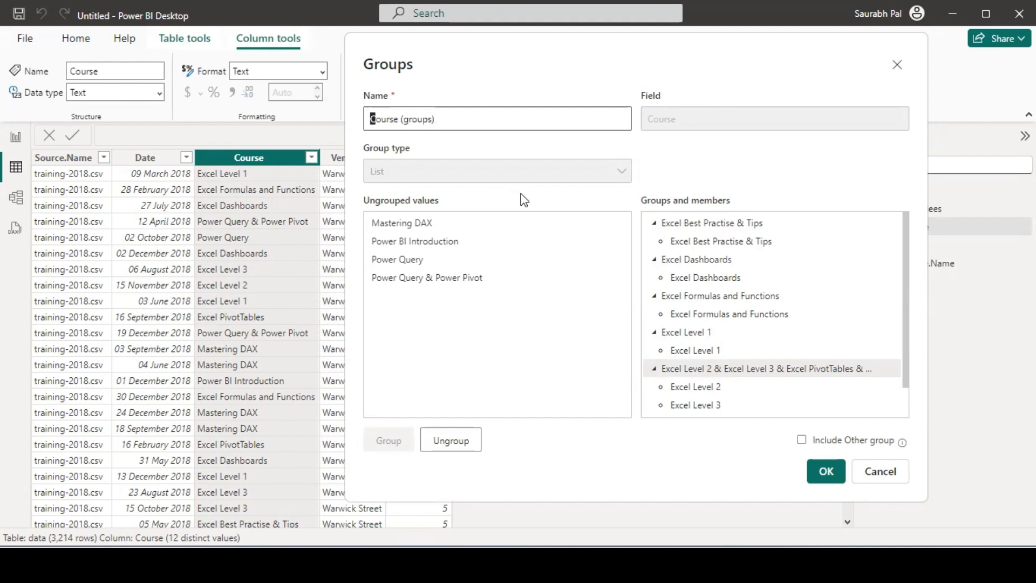
type("/ex===")
key("BackSpace")
key("BackSpace")
key("BackSpace")
key("BackSpace")
key("BackSpace")
type("Excel Courses")
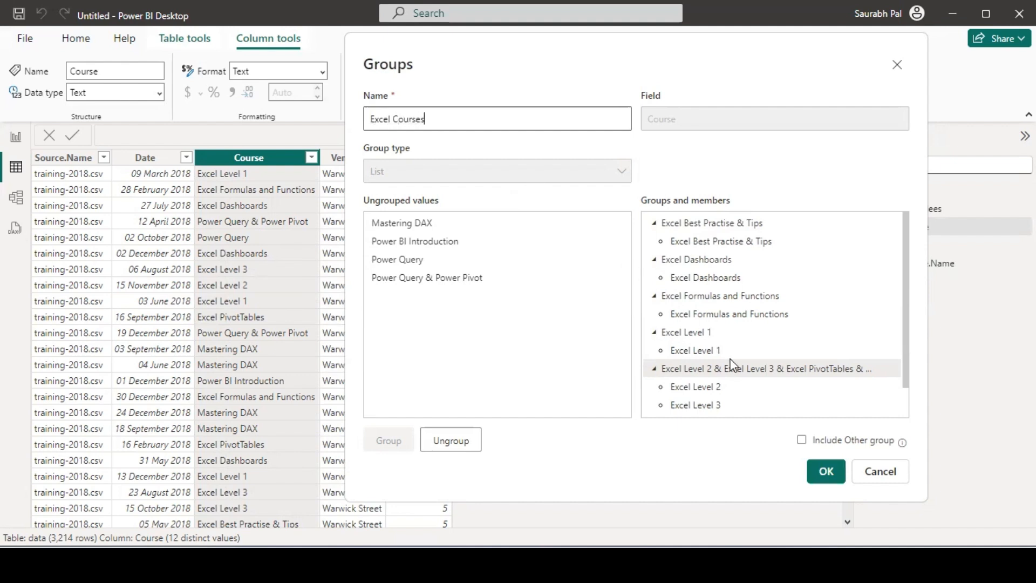
left_click(824, 472)
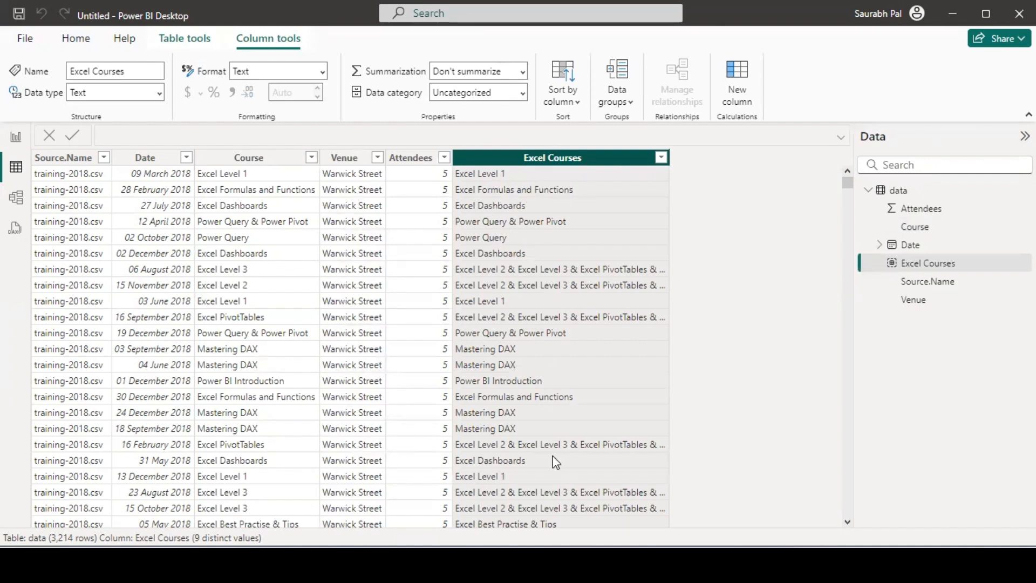
Step: Edit the Excel Courses grouping and combine Mastering DAX, Power BI Introduction, Power Query and Power Query & Power Pivot into one group
right_click(572, 157)
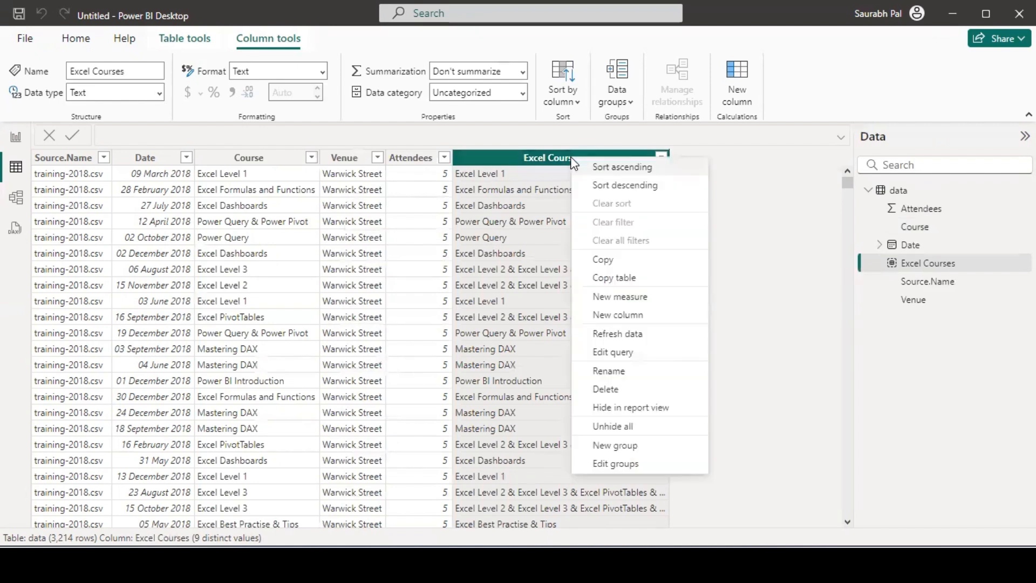
left_click(610, 466)
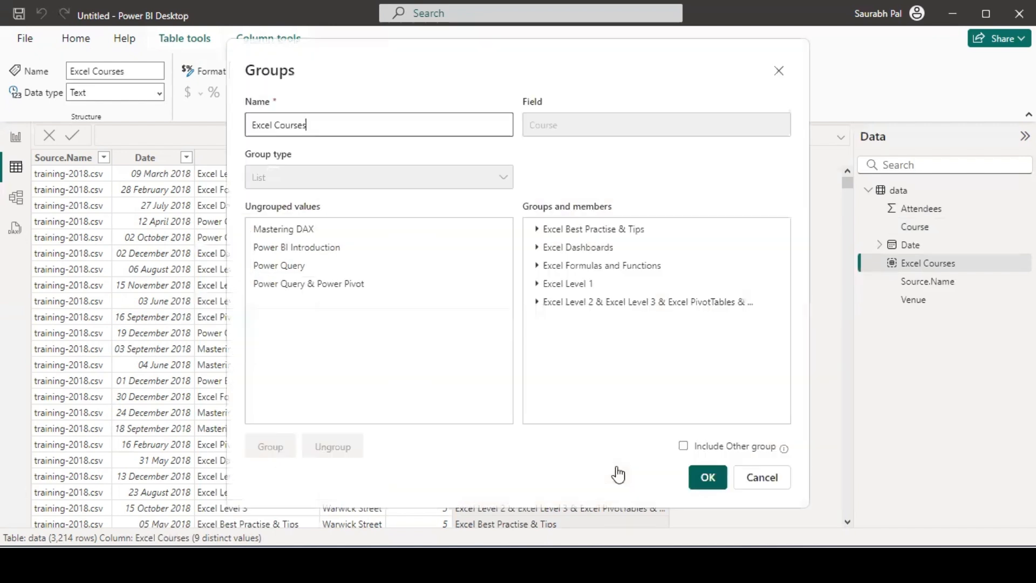
left_click(635, 236)
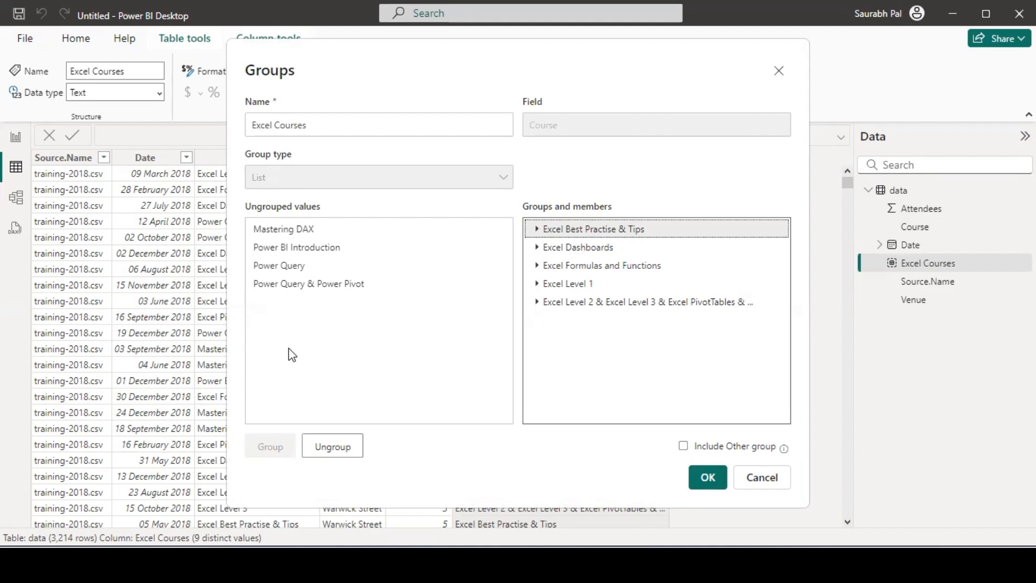
left_click(306, 229)
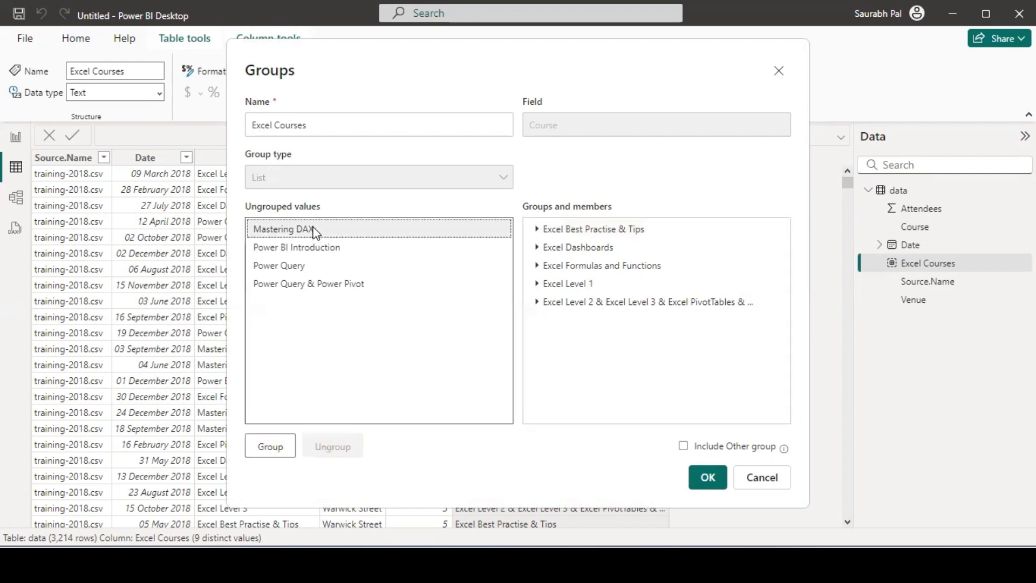
left_click(312, 285, "shift")
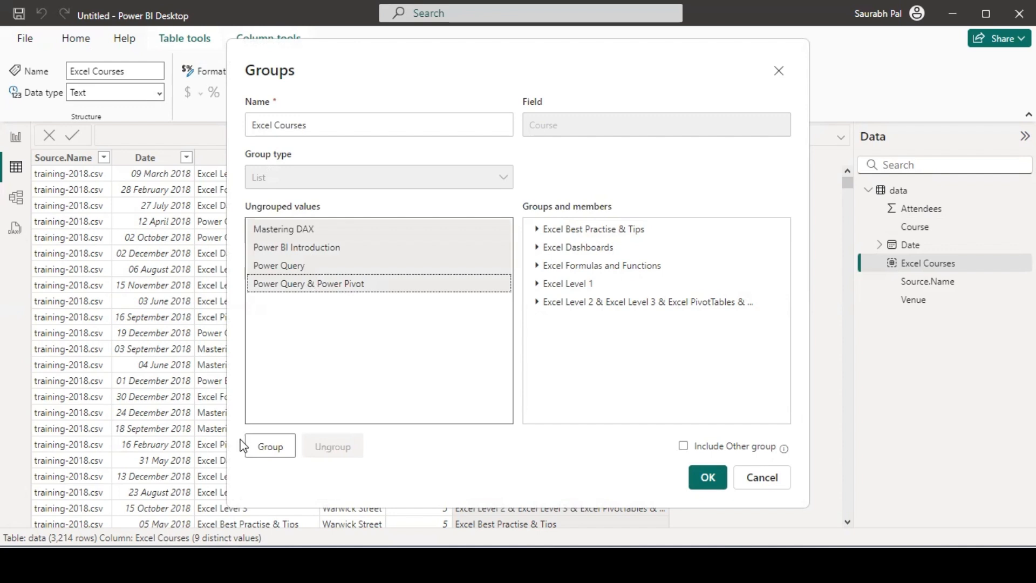
left_click(269, 447)
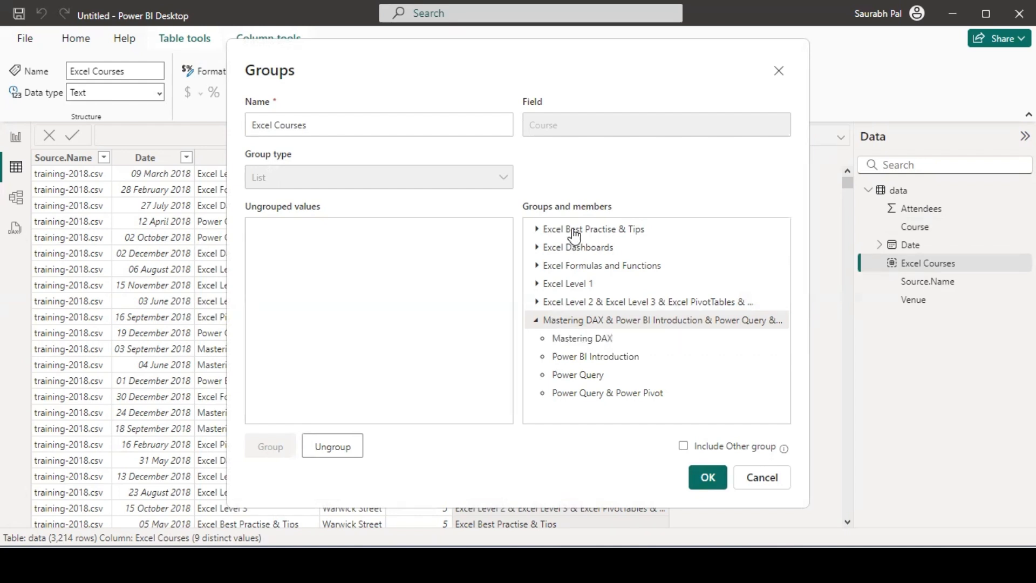
Step: Merge all the separate Excel groups, from Excel Best Practise & Tips through the Excel Level 2 group, into a single group
left_click(575, 236)
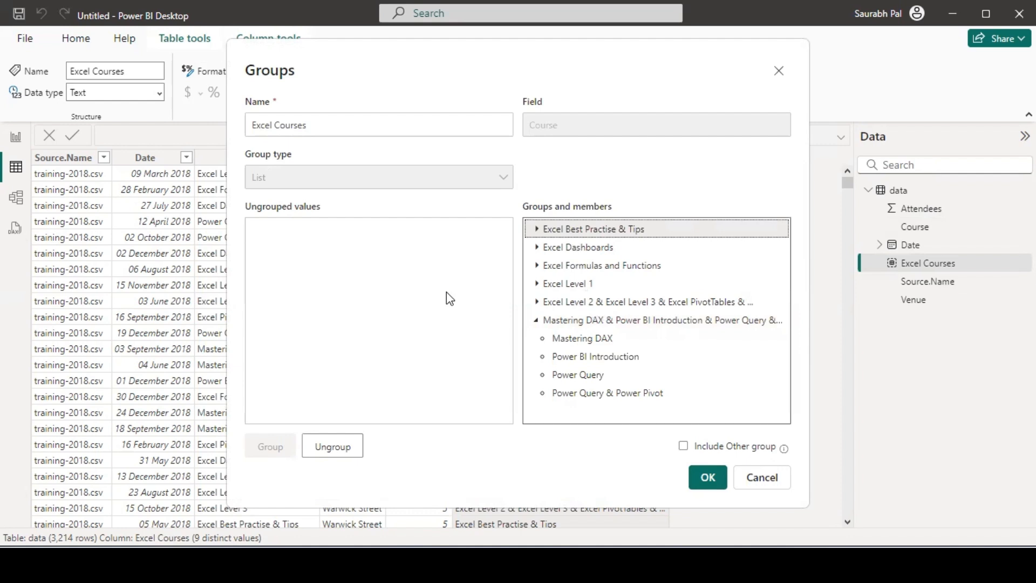
left_click(604, 306, "shift")
left_click(278, 446)
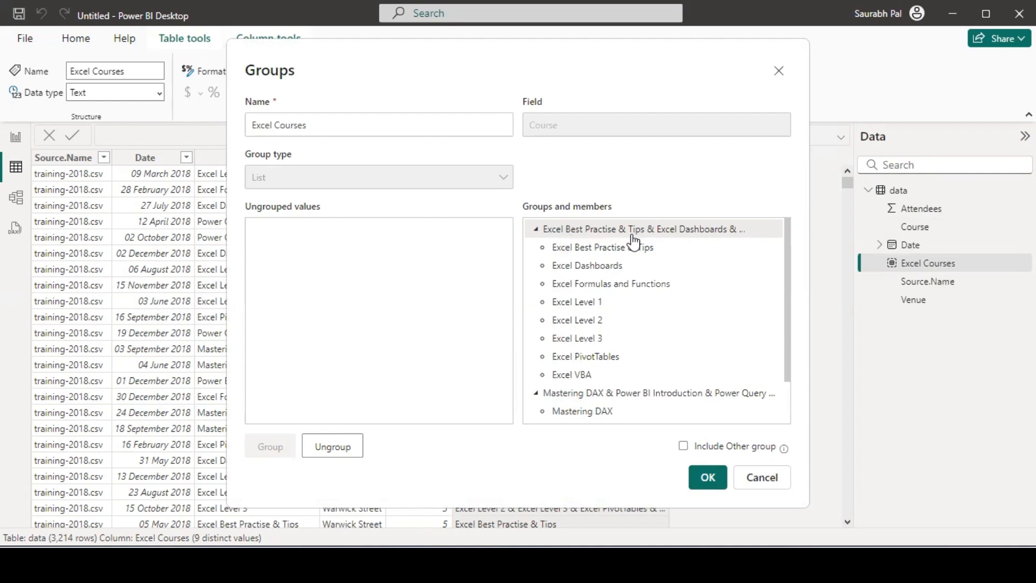
Step: Rename the merged Excel group as Excel Courses and collapse its member list
left_click(634, 241)
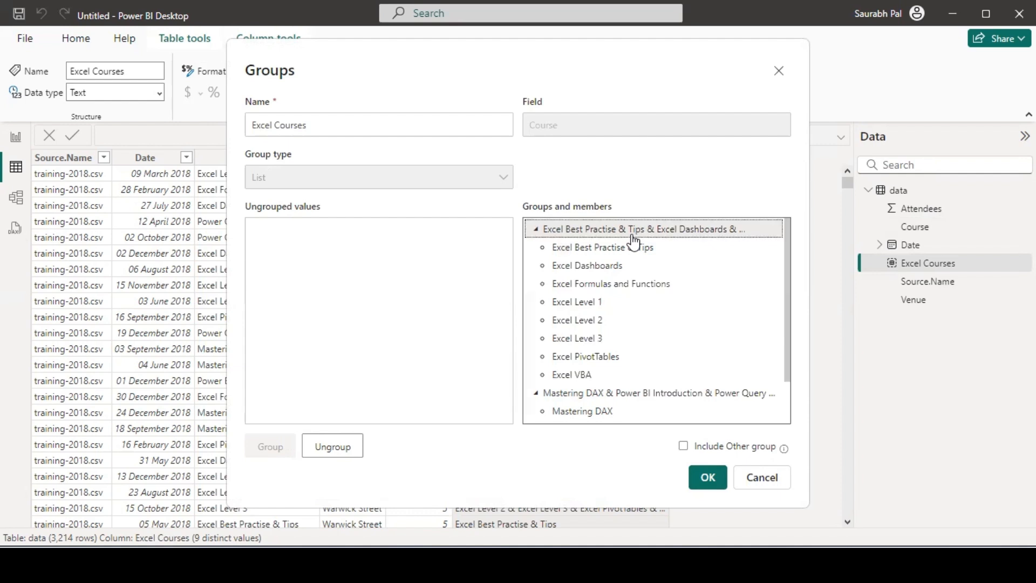
double_click(601, 231)
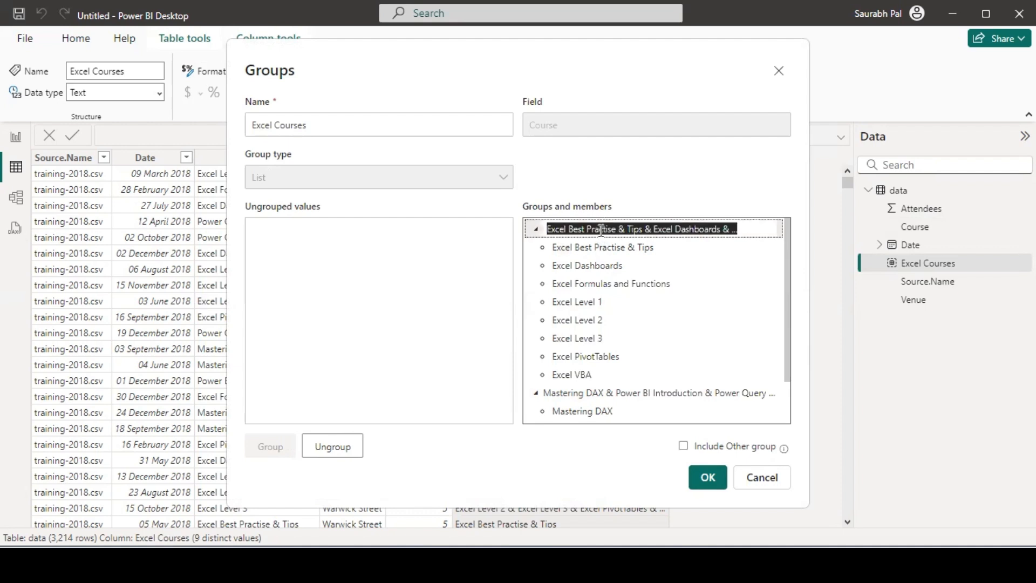
type("Ex")
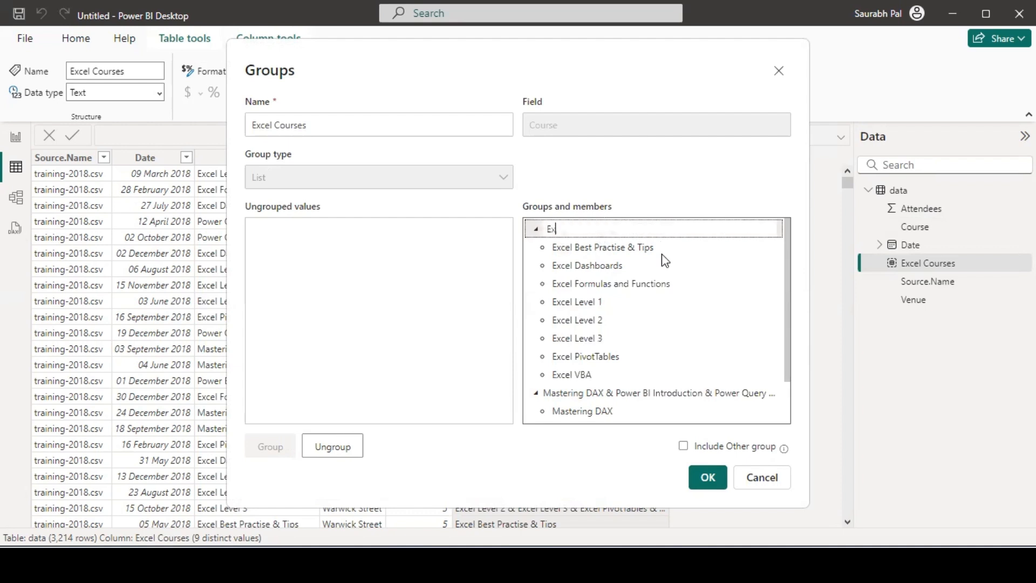
type("cel Courses")
key("Return")
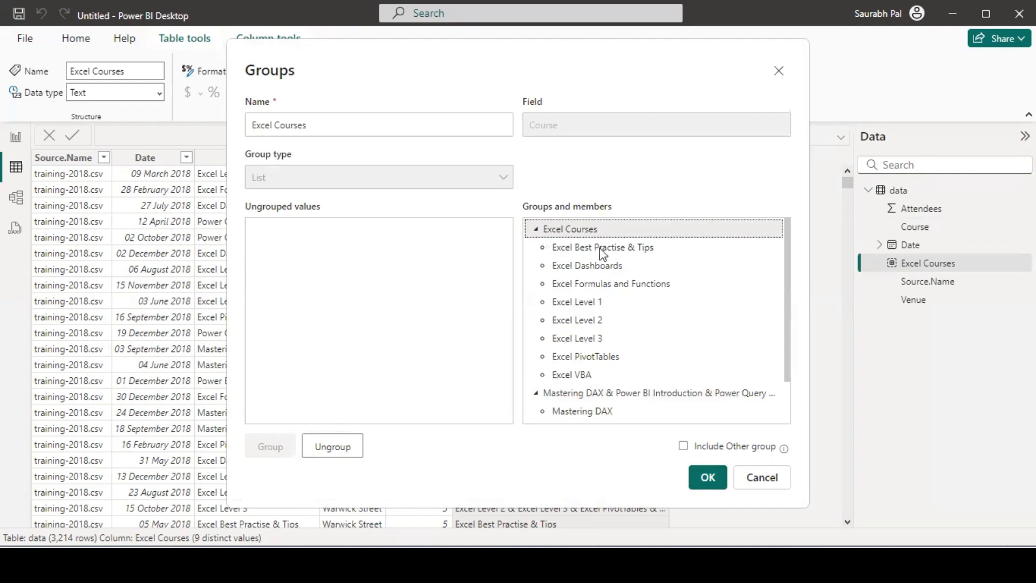
left_click(536, 230)
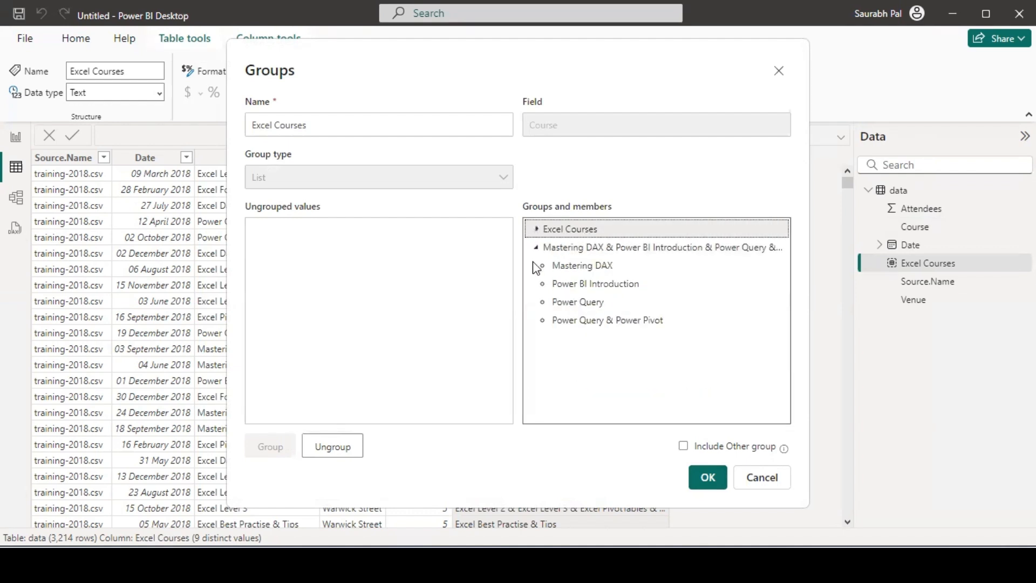
Step: Rename the group containing Mastering DAX and the Power BI and Power Query courses as PowerBI Courses
left_click(587, 250)
left_click(588, 250)
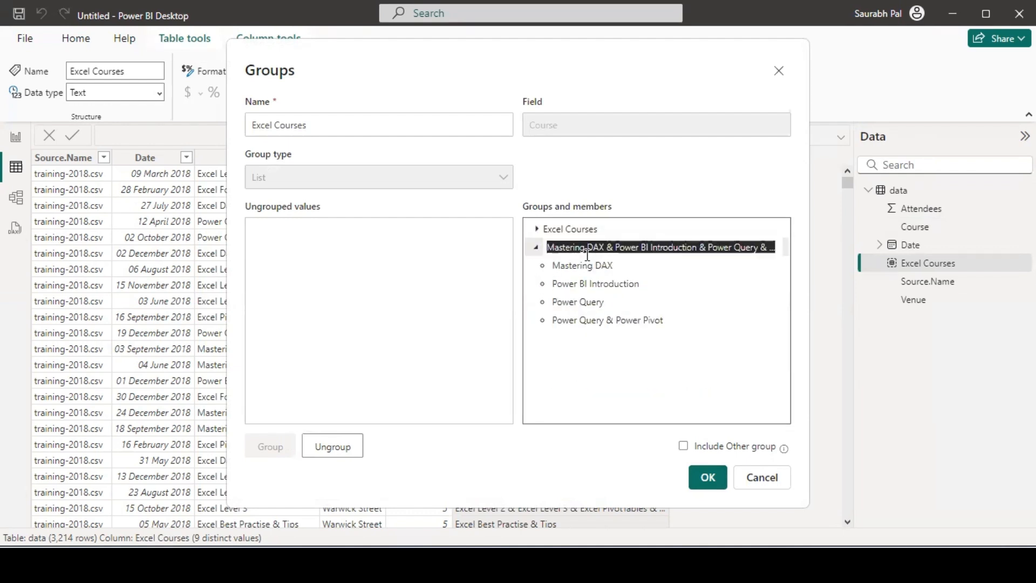
type("PowerBU")
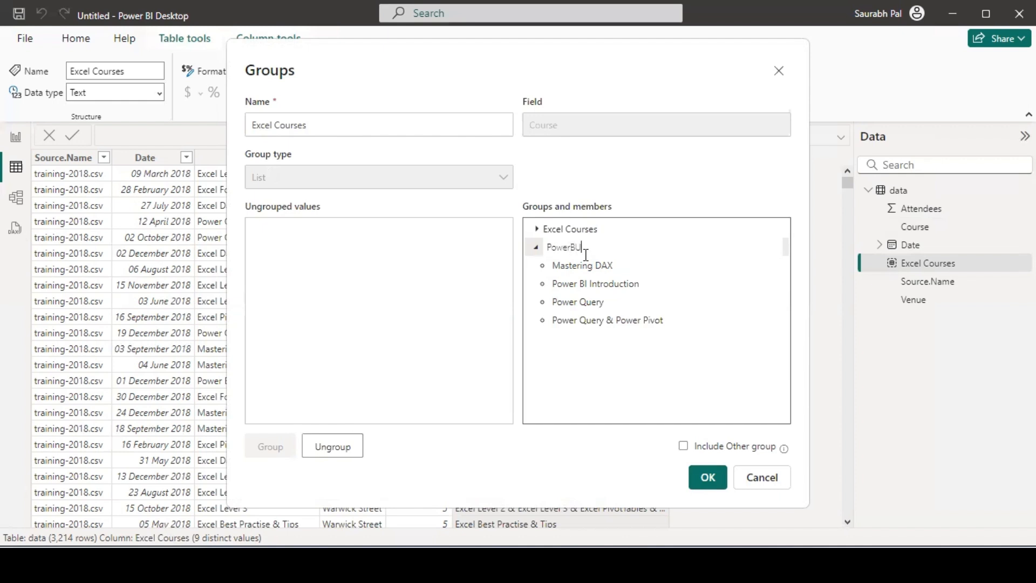
key("BackSpace")
type("I Courses")
key("Return")
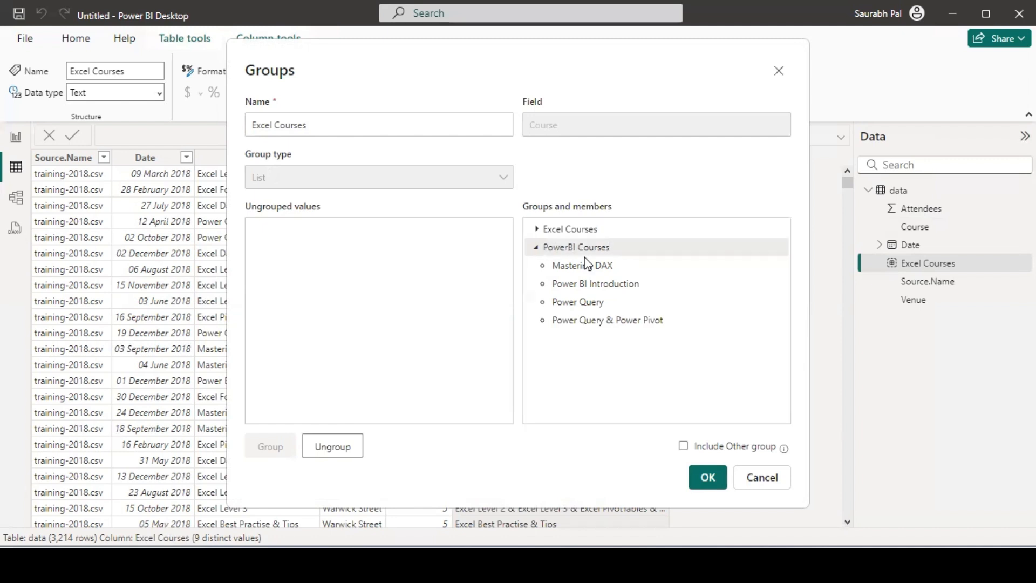
Step: Change the grouping's name to Course Group and apply the edited groups to the data table
left_click(320, 128)
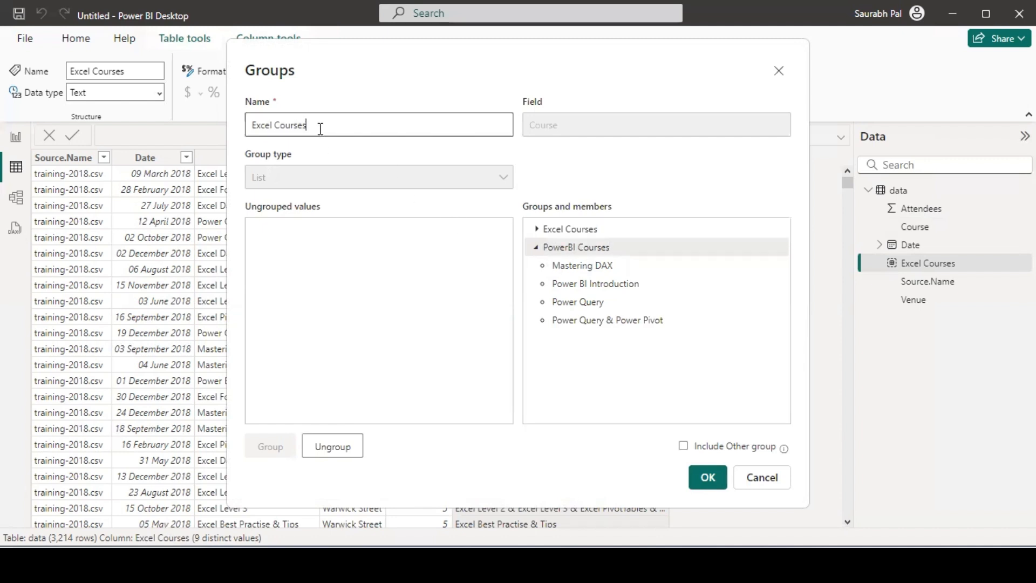
left_click(275, 125)
key("BackSpace")
key("BackSpace")
key("BackSpace")
key("BackSpace")
key("BackSpace")
key("BackSpace")
key("End")
key("Left")
type("g")
key("BackSpace")
type("Group")
key("Delete")
left_click(714, 476)
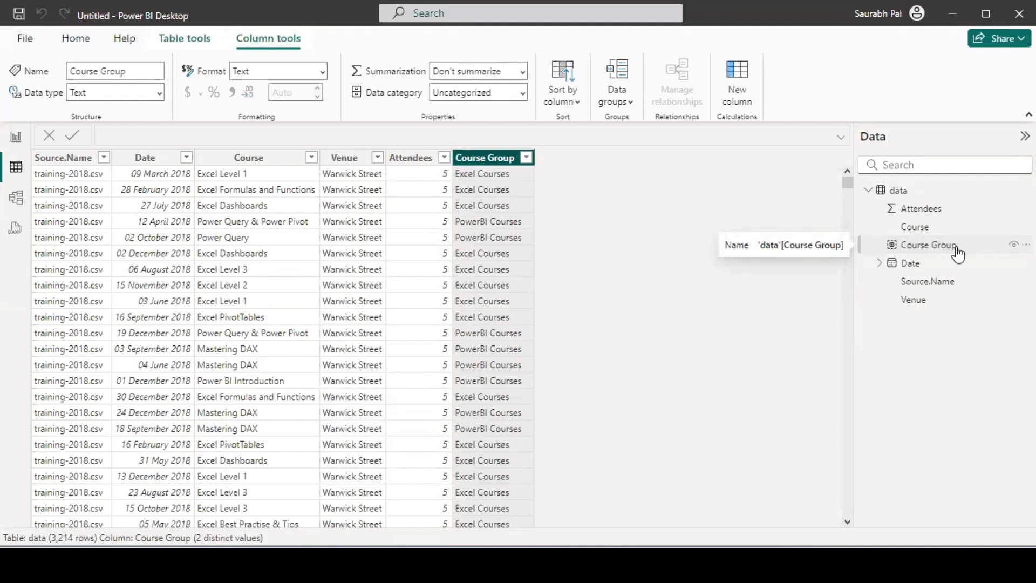
right_click(508, 163)
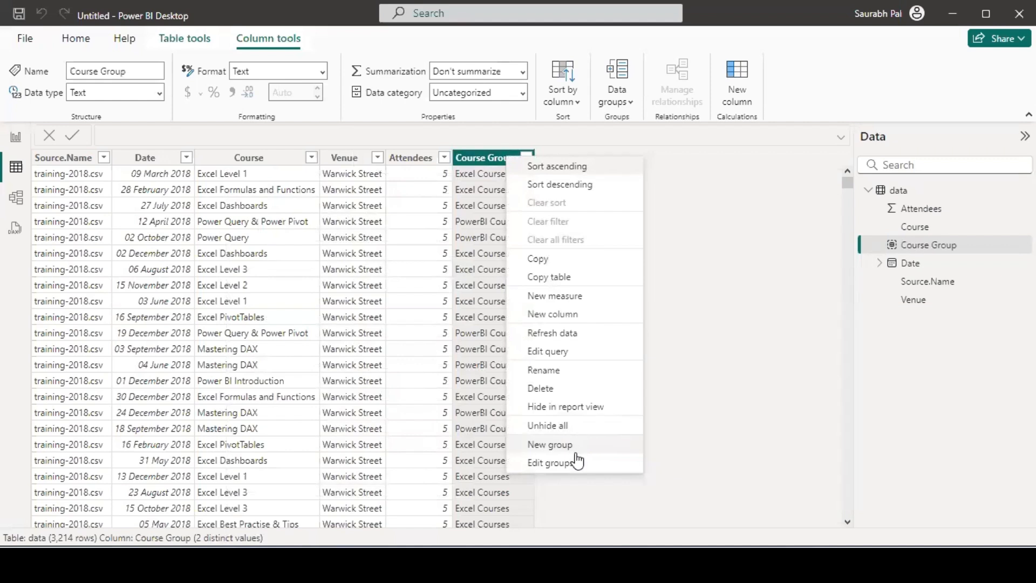
left_click(766, 221)
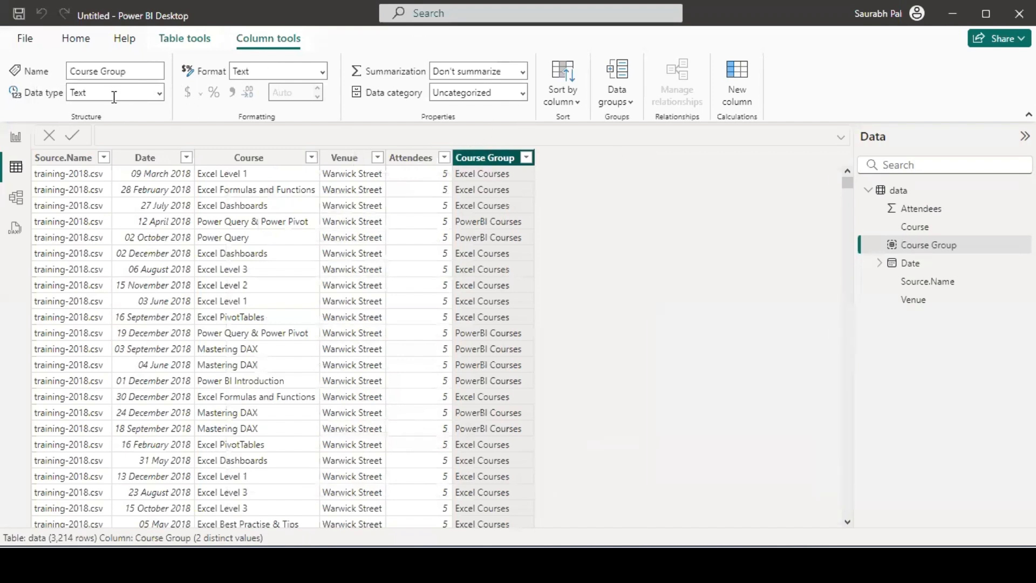
Step: Open the data query in Power Query Editor, select the Course column and collapse the list of applied steps
left_click(76, 39)
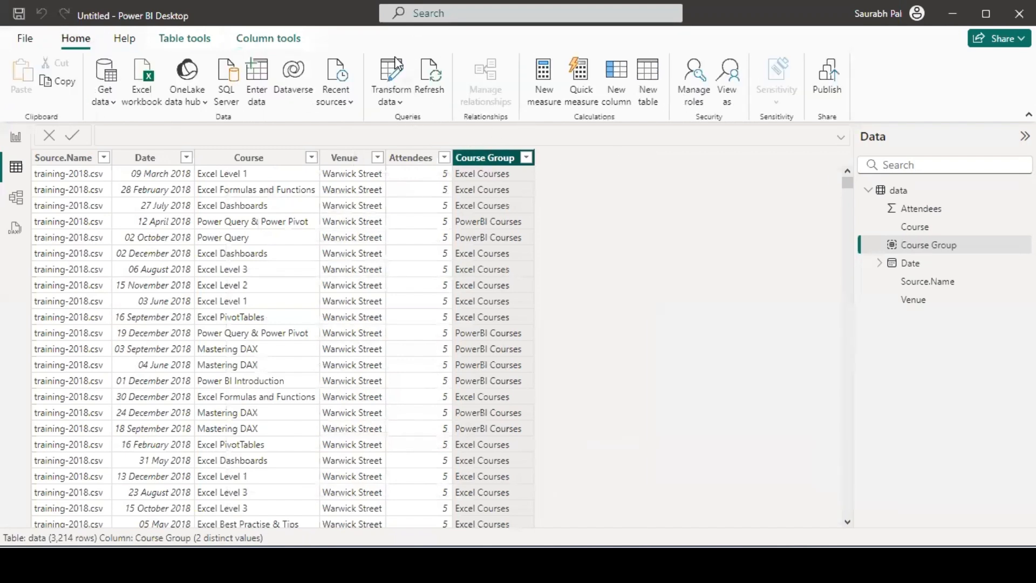
left_click(395, 57)
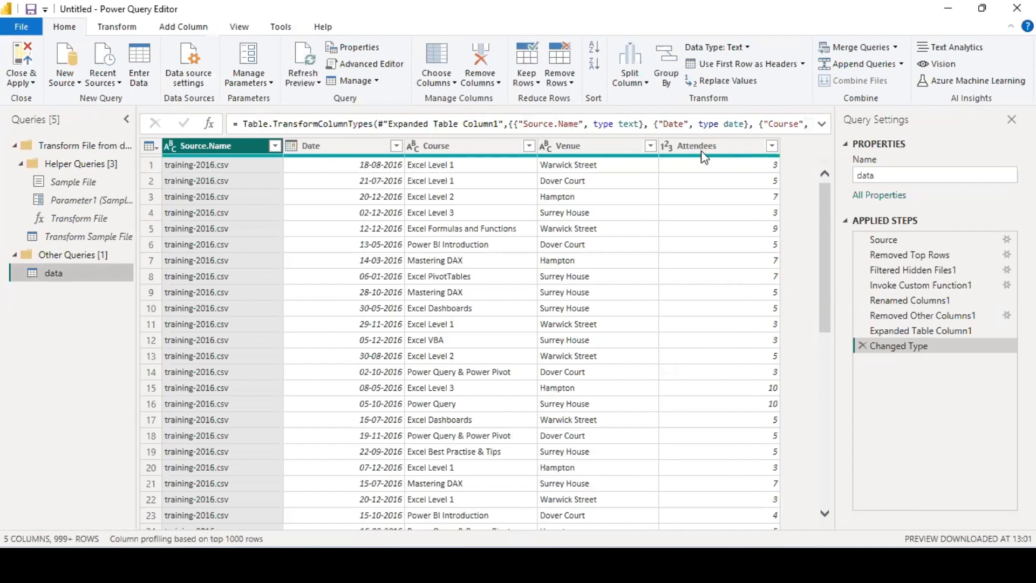
left_click(444, 152)
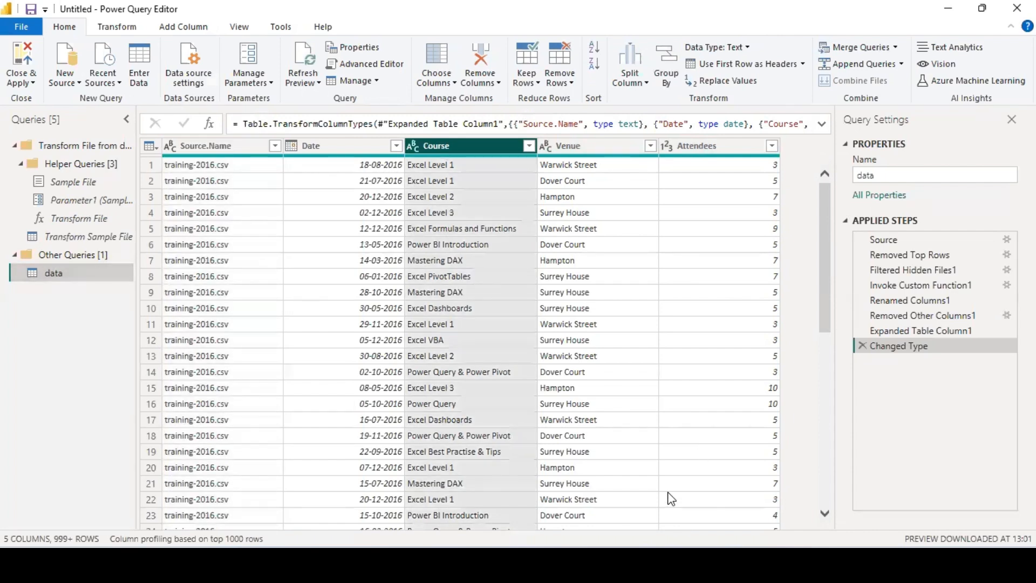
left_click_drag(829, 271, 867, 539)
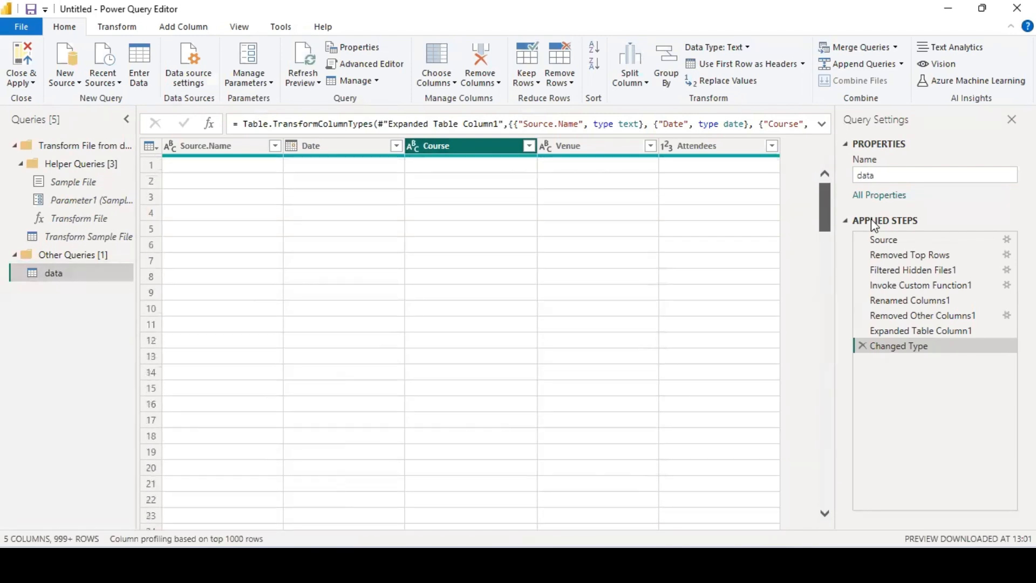
left_click(871, 220)
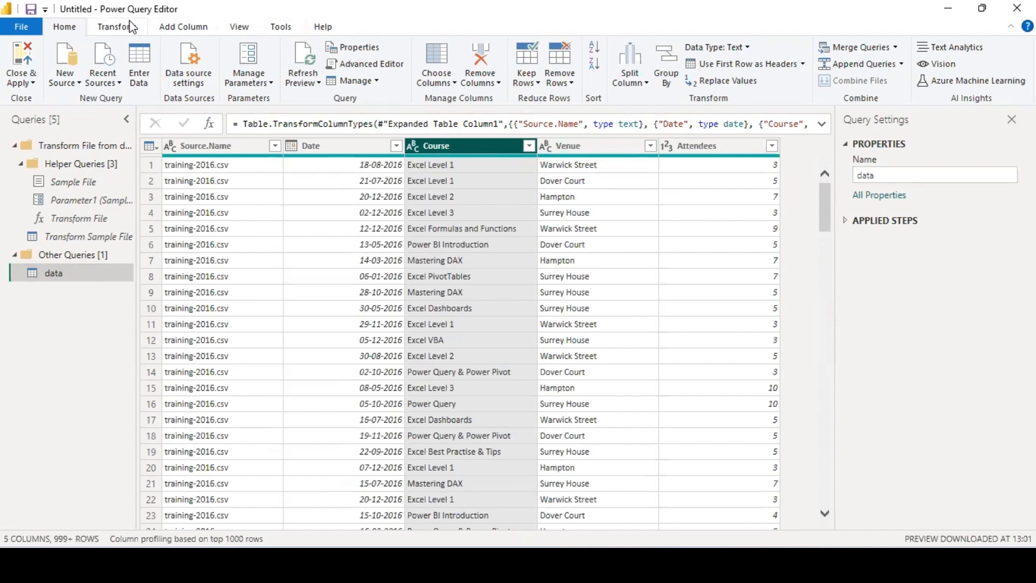
Step: Split the Course column by number of characters, repeatedly after every 1 character
left_click(647, 82)
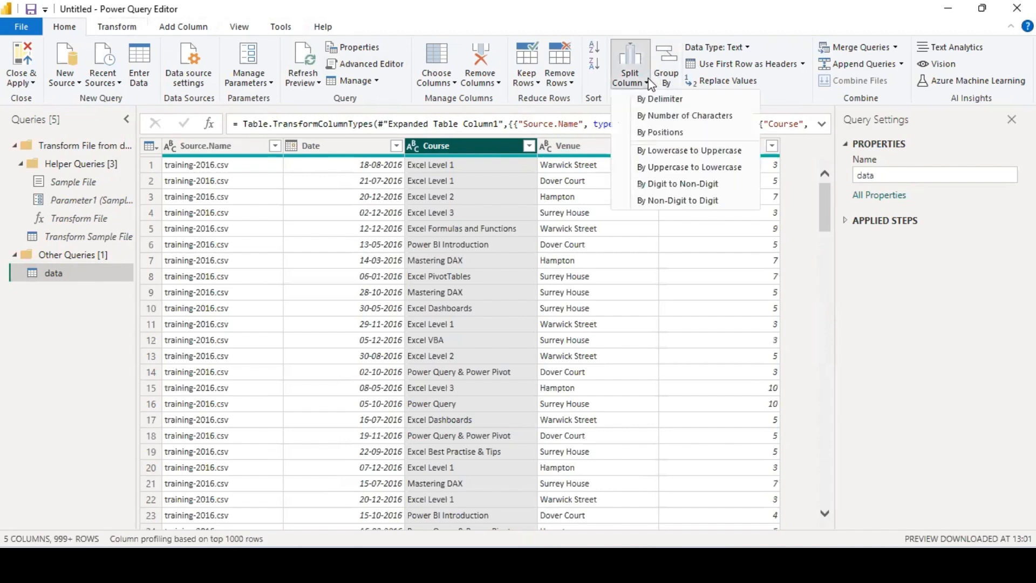
left_click(680, 132)
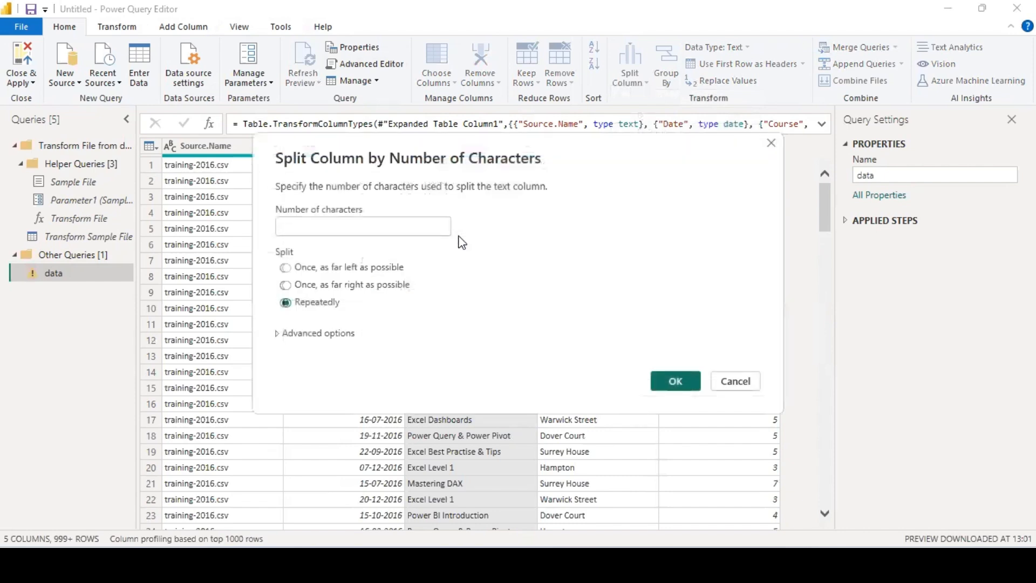
type("1")
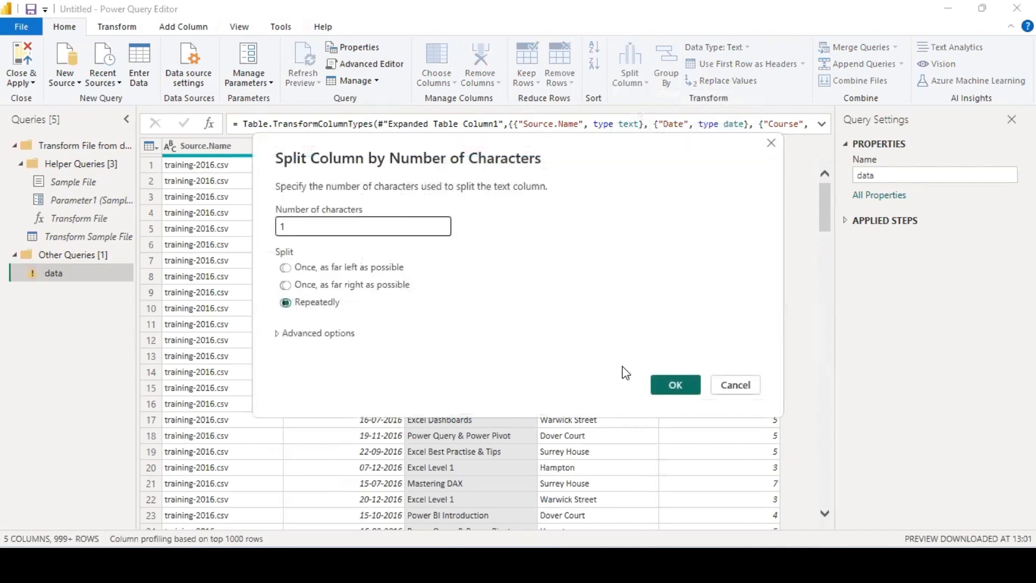
left_click(673, 380)
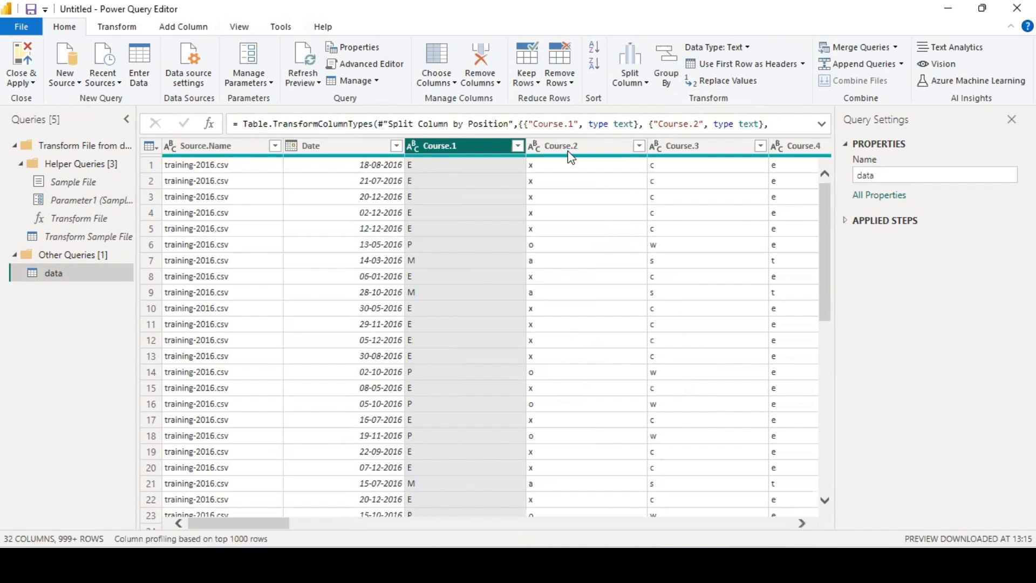
Step: Remove the Changed Type1 and Split Column by Position steps from the data query
left_click(846, 220)
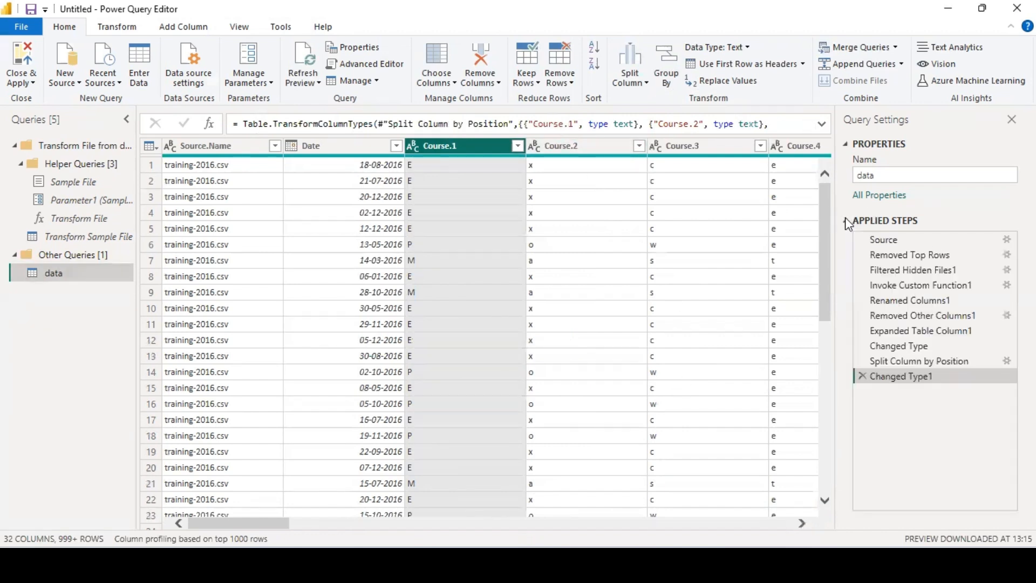
left_click(861, 376)
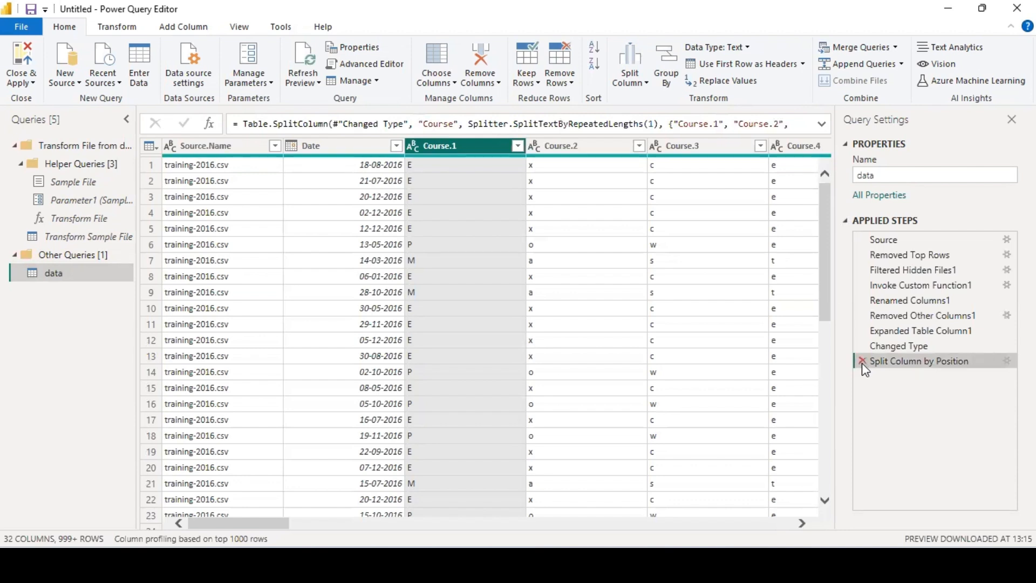
left_click(864, 361)
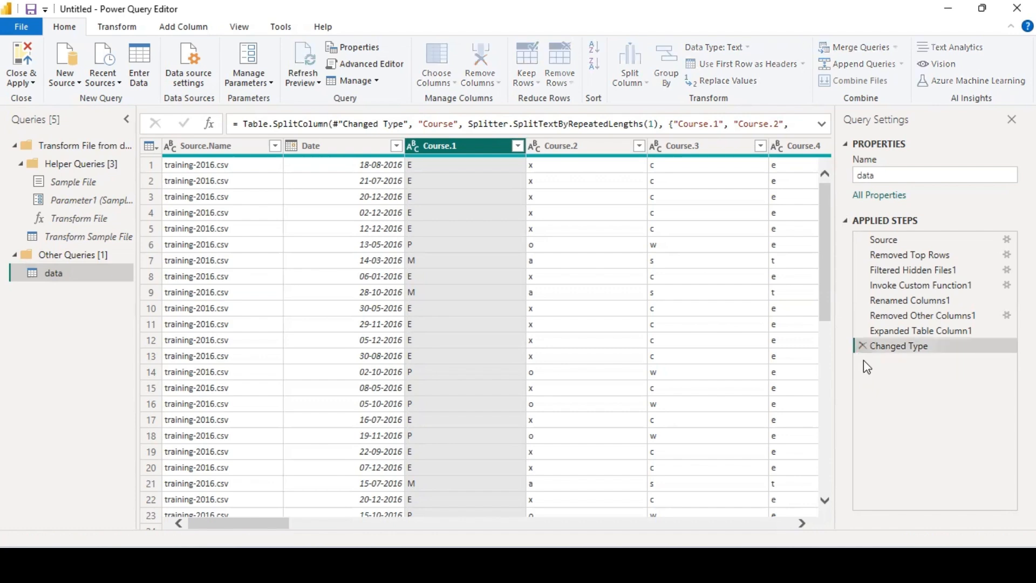
right_click(467, 146)
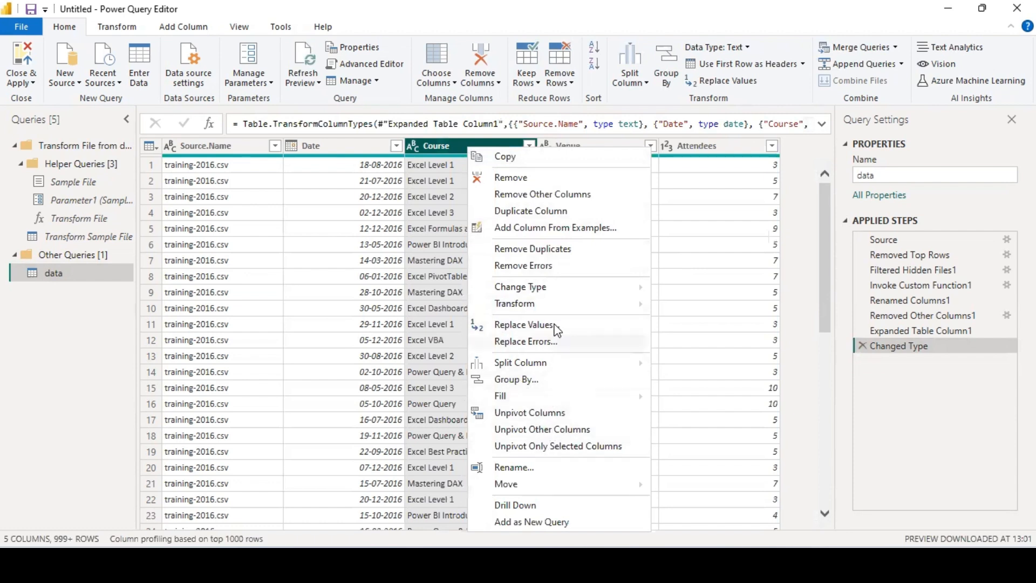
mouse_move(553, 291)
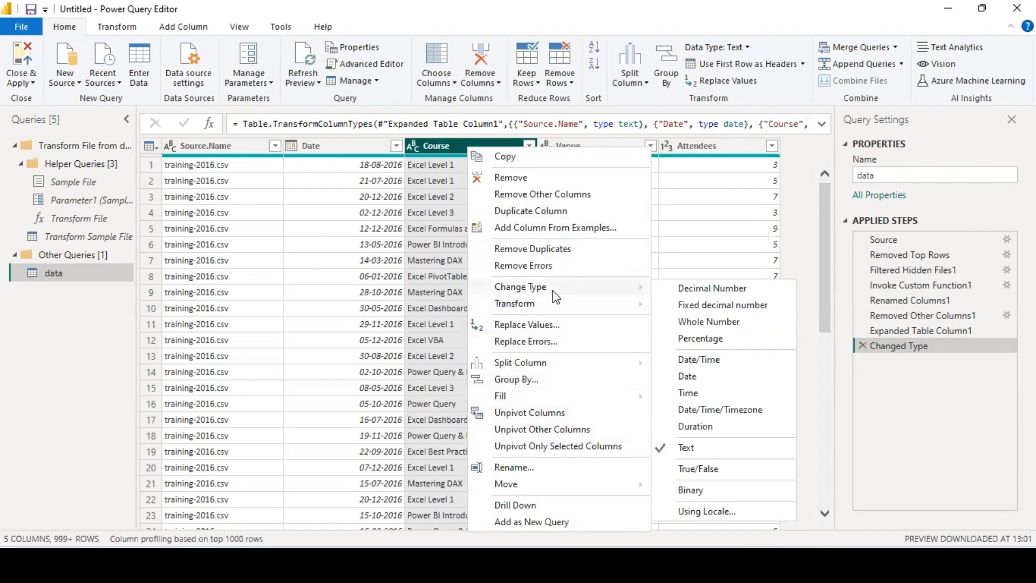
left_click(671, 14)
double_click(671, 14)
double_click(672, 14)
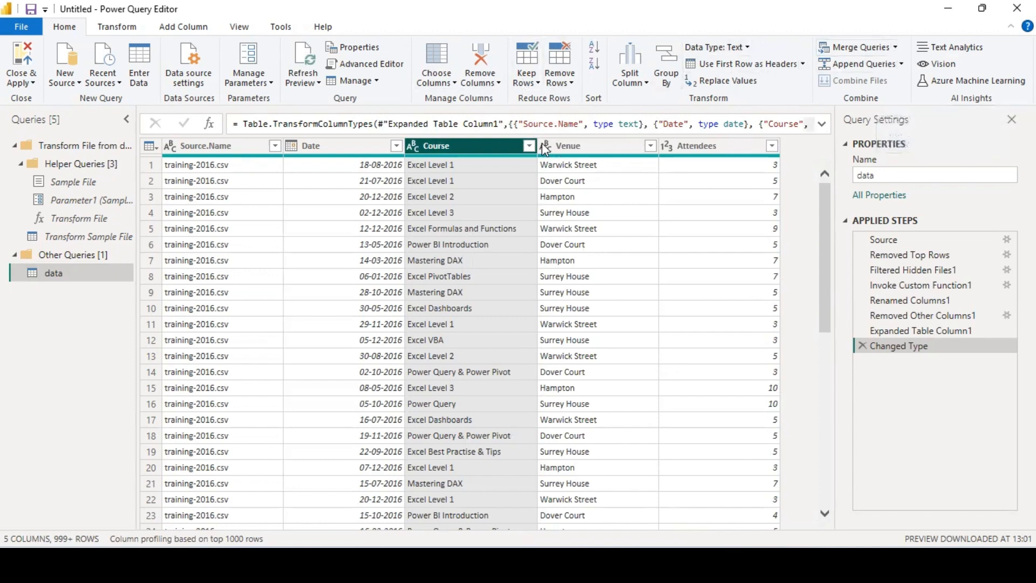
Step: Split the Course column by number of characters, using 1 character once, as far left as possible
right_click(486, 156)
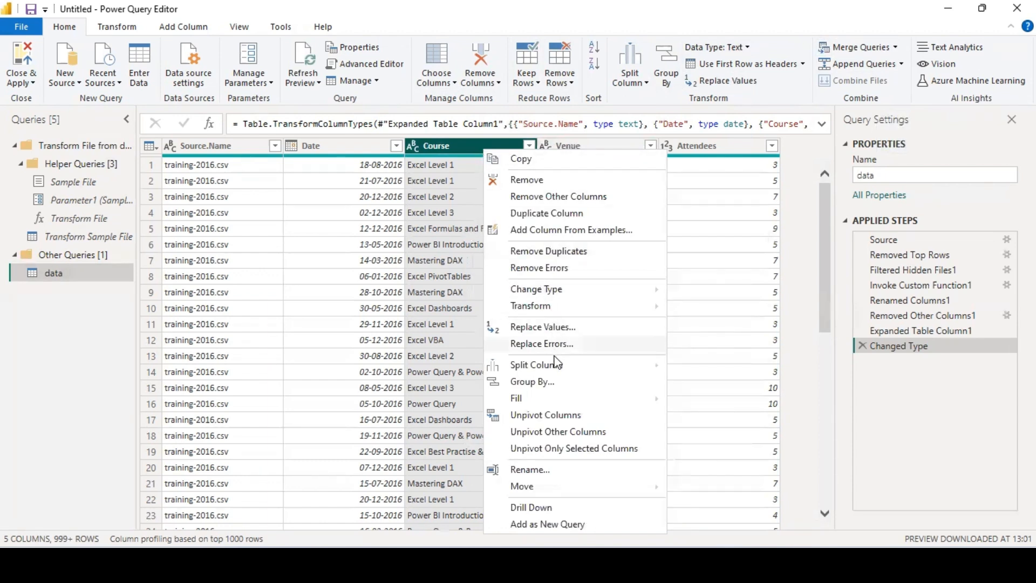
mouse_move(552, 363)
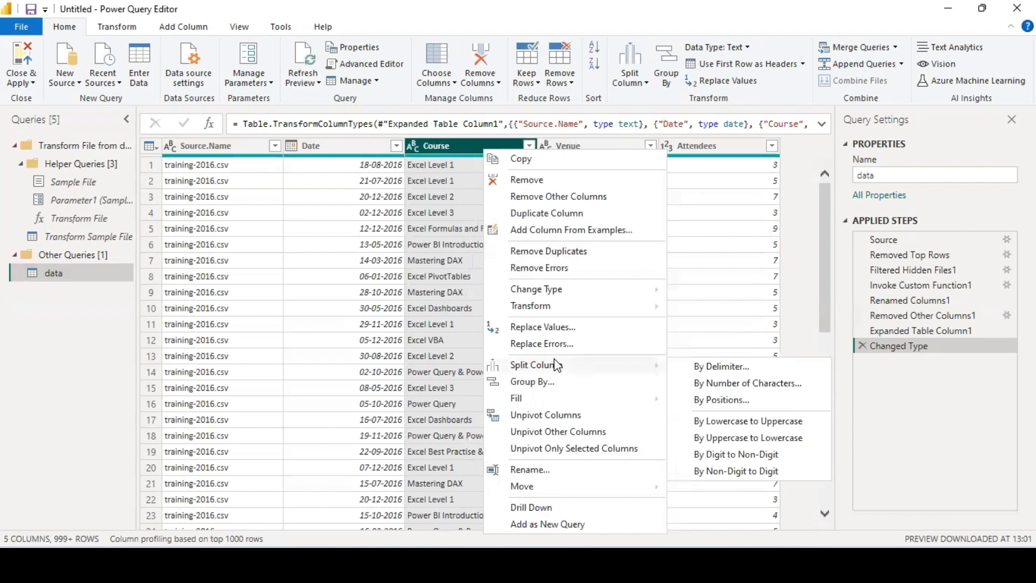
left_click(734, 383)
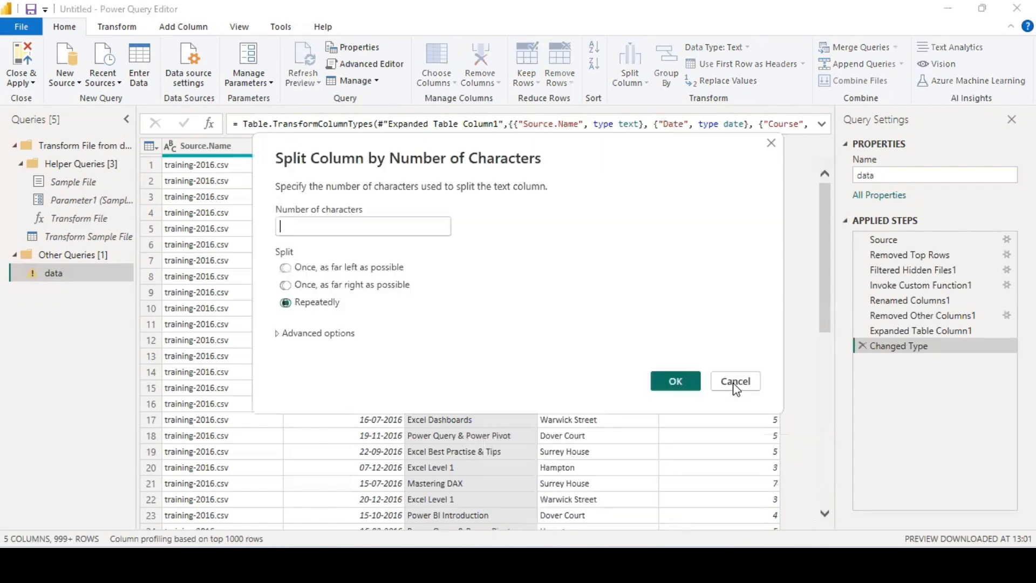
left_click(308, 268)
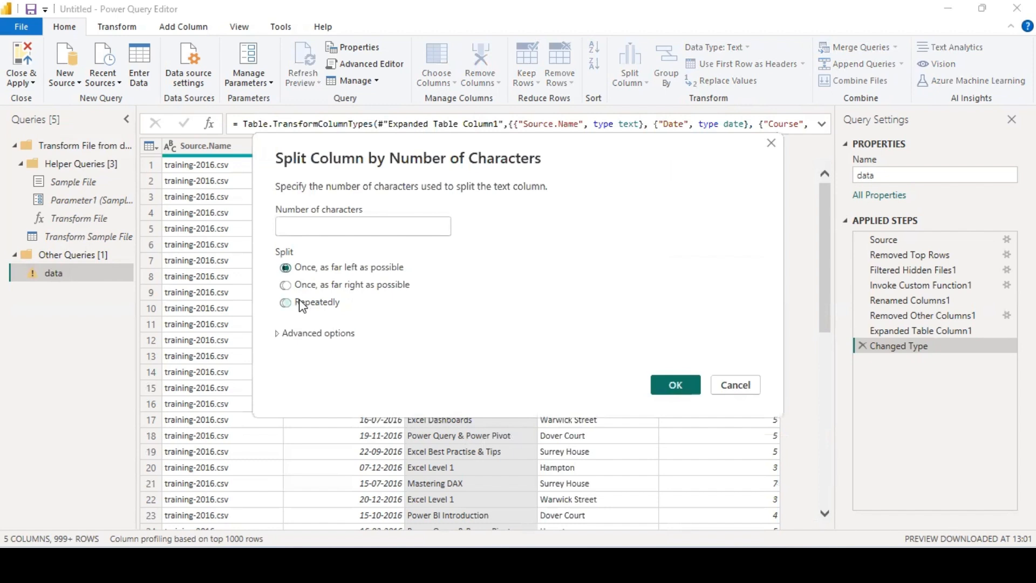
key("Tab")
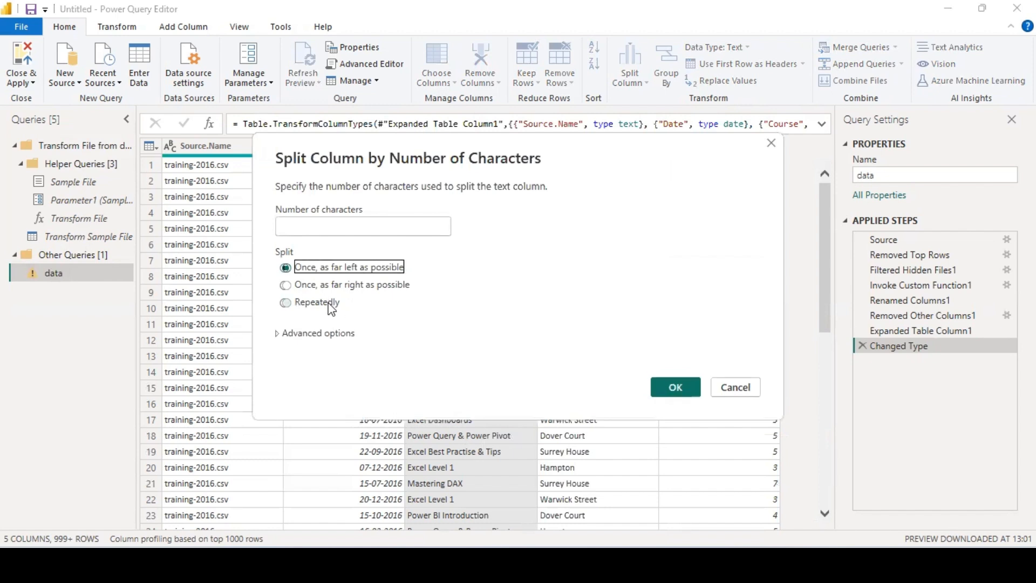
left_click(675, 387)
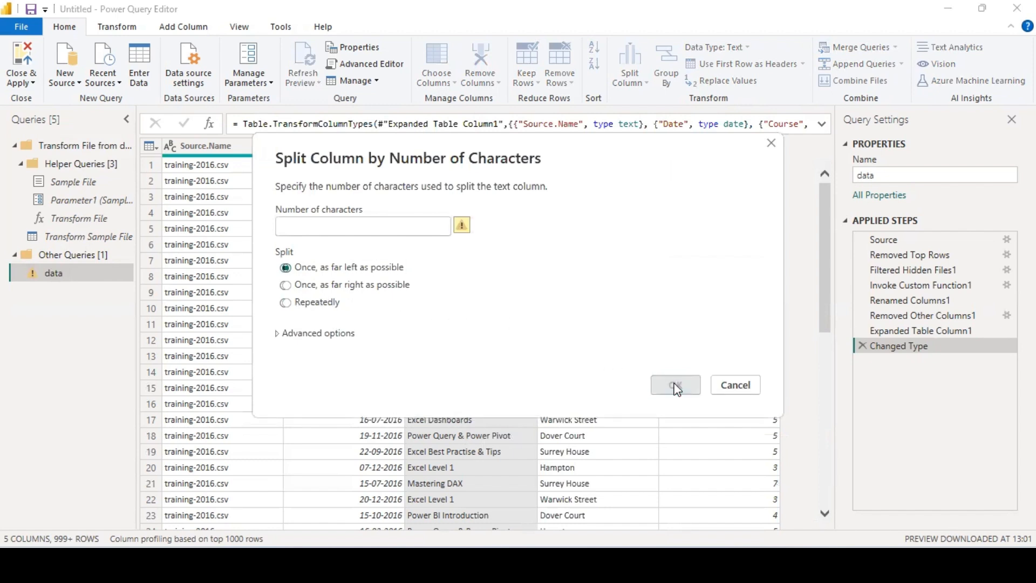
left_click(358, 226)
type("1")
left_click(678, 384)
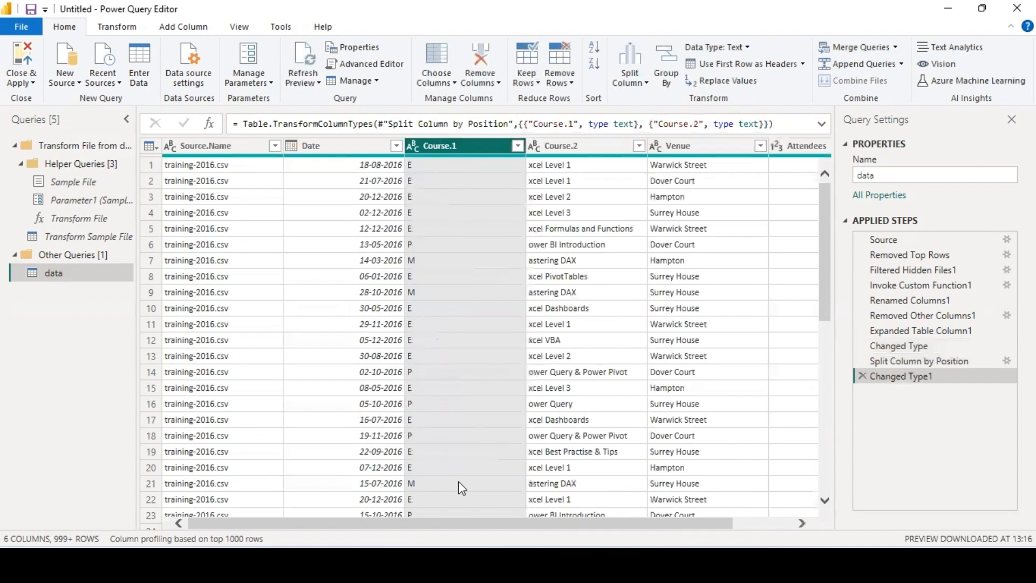
Step: Remove the Course.2 column from the data query
double_click(565, 144)
left_click(594, 218)
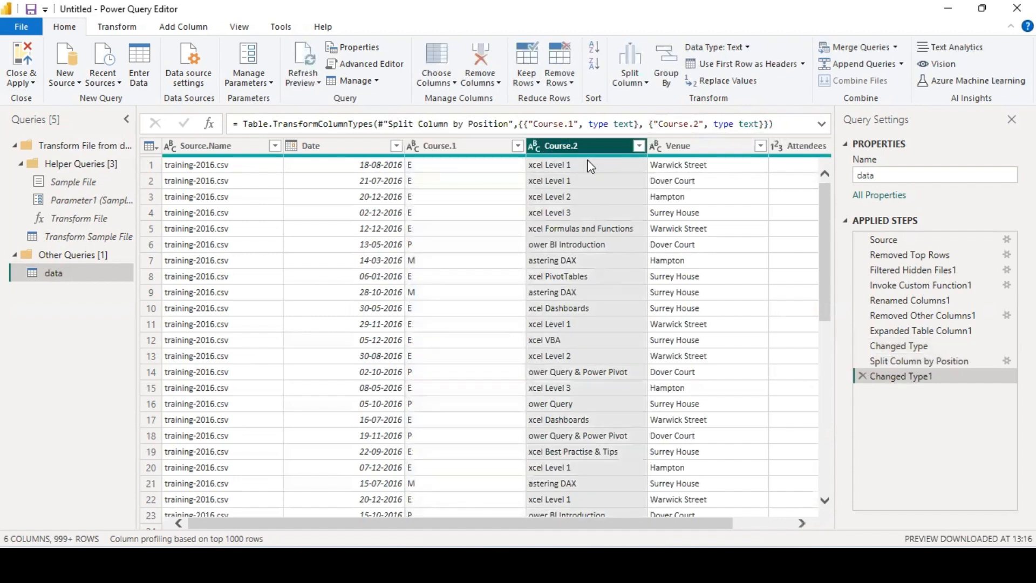
right_click(589, 149)
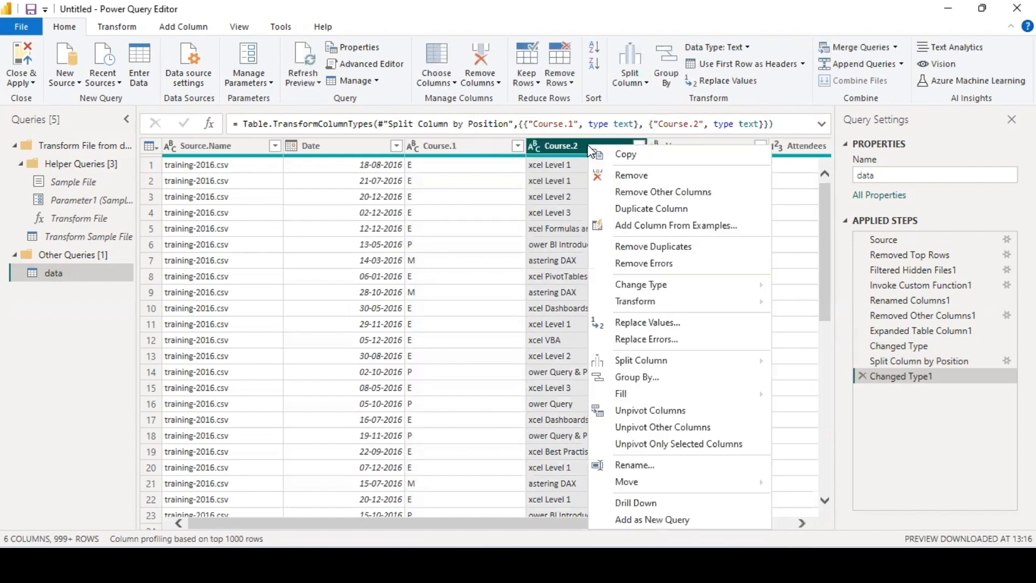
left_click(637, 175)
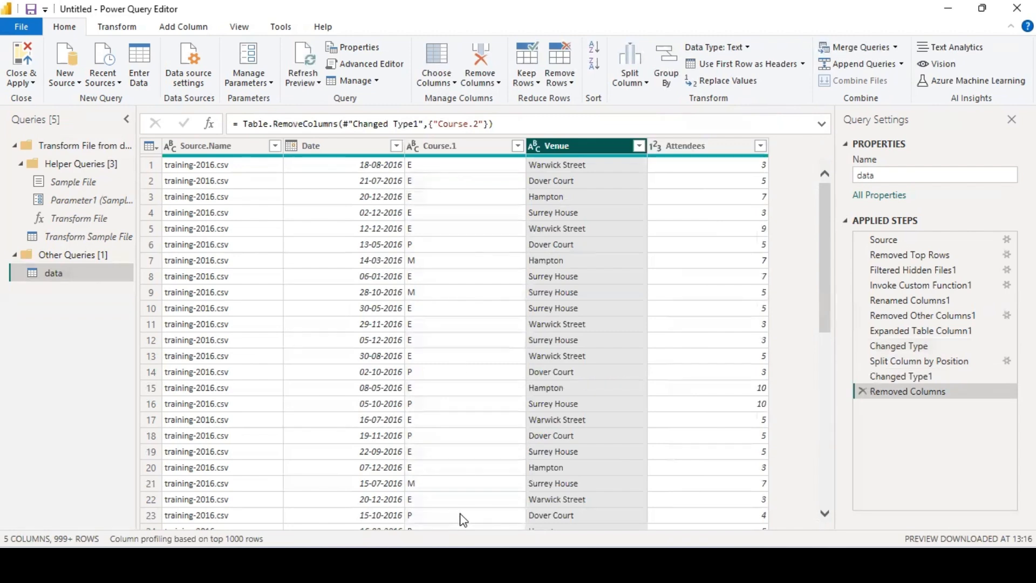
left_click_drag(820, 222, 828, 153)
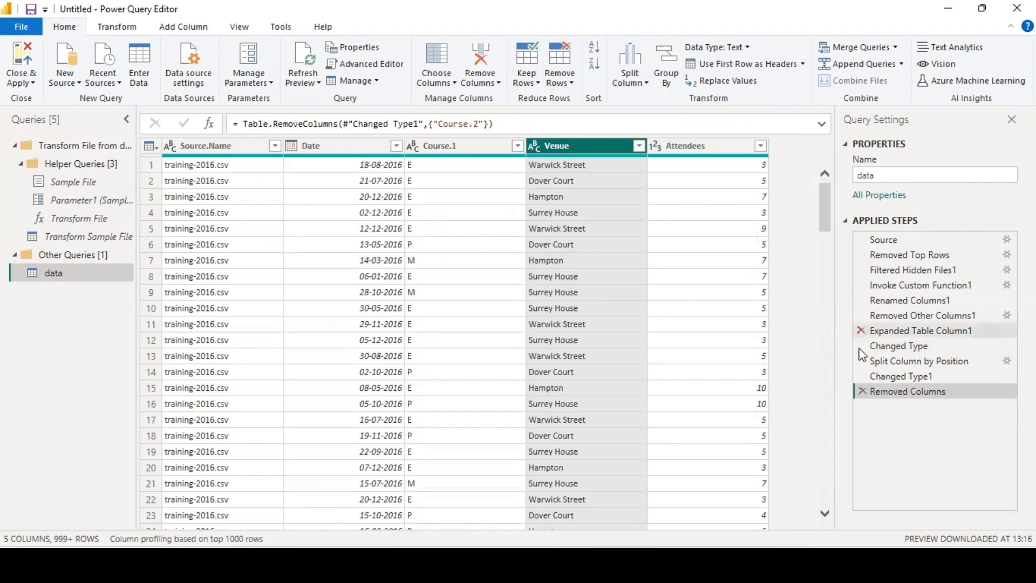
Step: Delete the Removed Columns, Changed Type1 and Split Column by Position steps from the data query
left_click(862, 391)
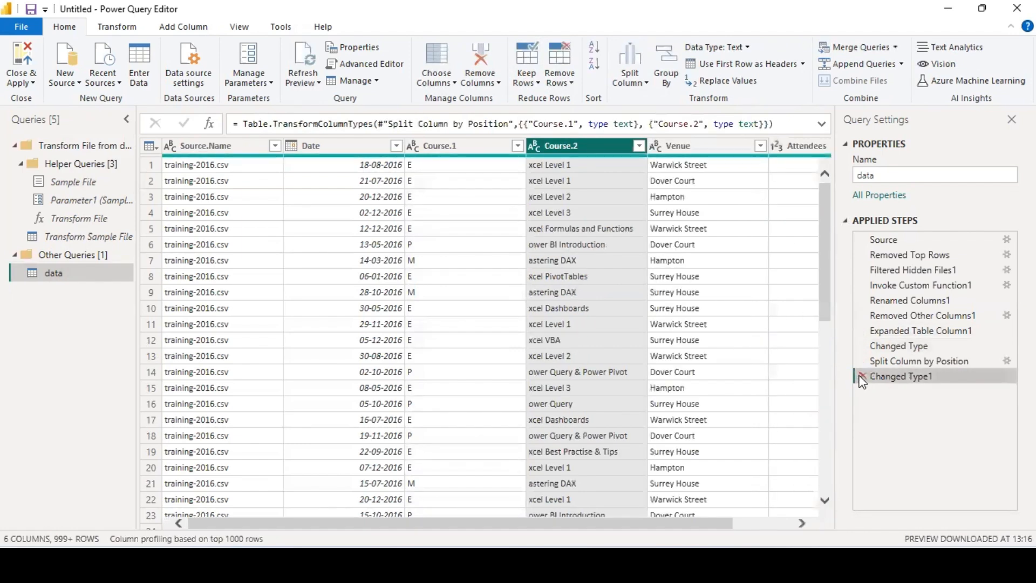
left_click(862, 376)
left_click(862, 361)
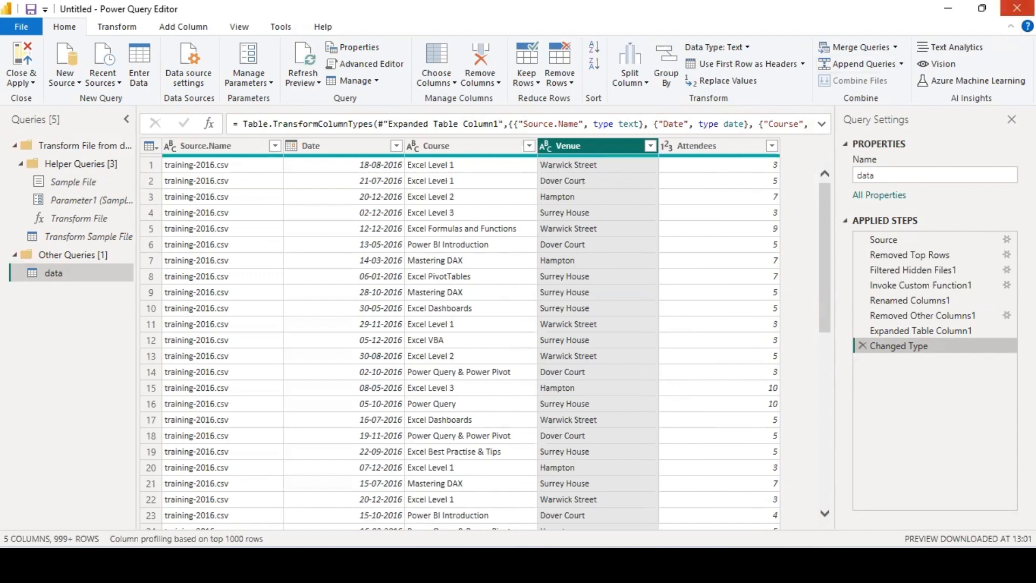
Step: Close Power Query Editor with its changes applied and select the Attendees column in the data table
left_click(25, 55)
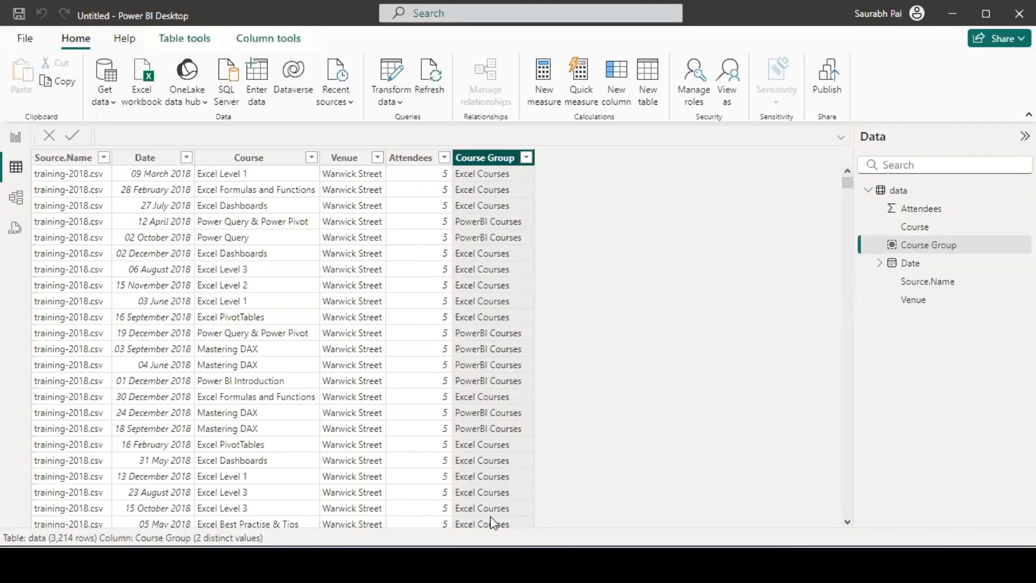
left_click(410, 161)
left_click_drag(852, 186, 849, 514)
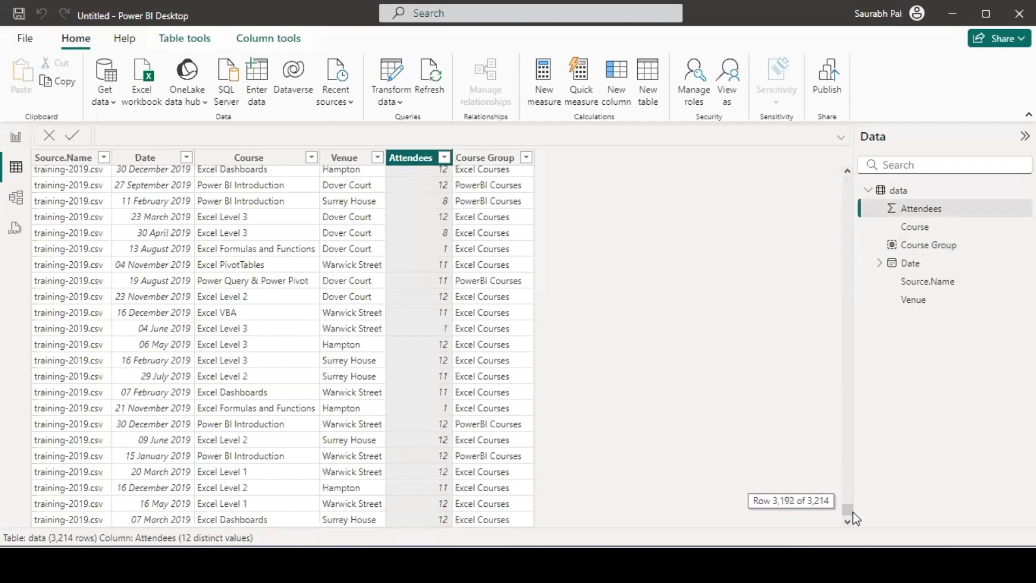
Step: Create a new group on the Attendees column with group type Bin and a bin size of 4
right_click(421, 169)
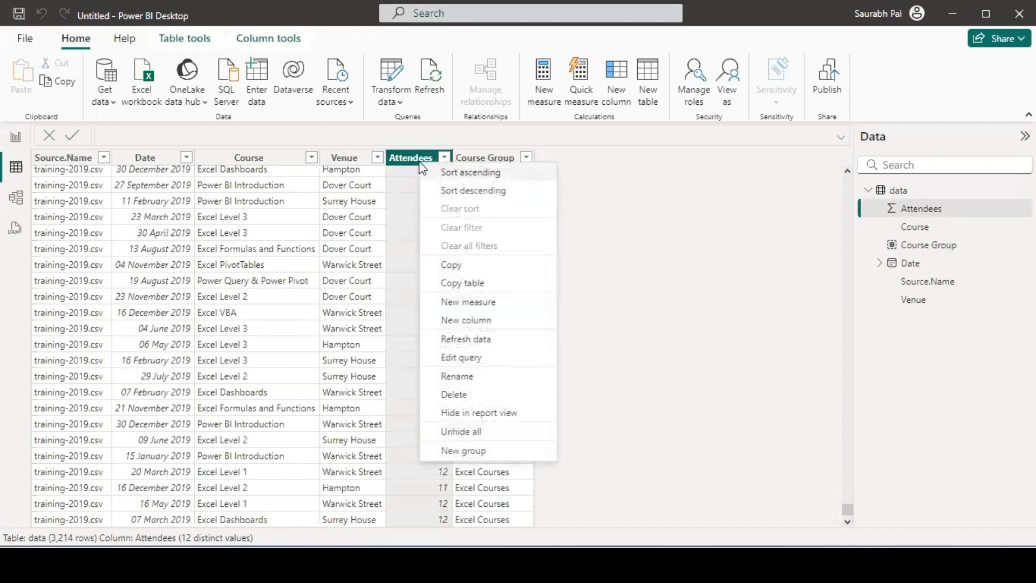
left_click(468, 451)
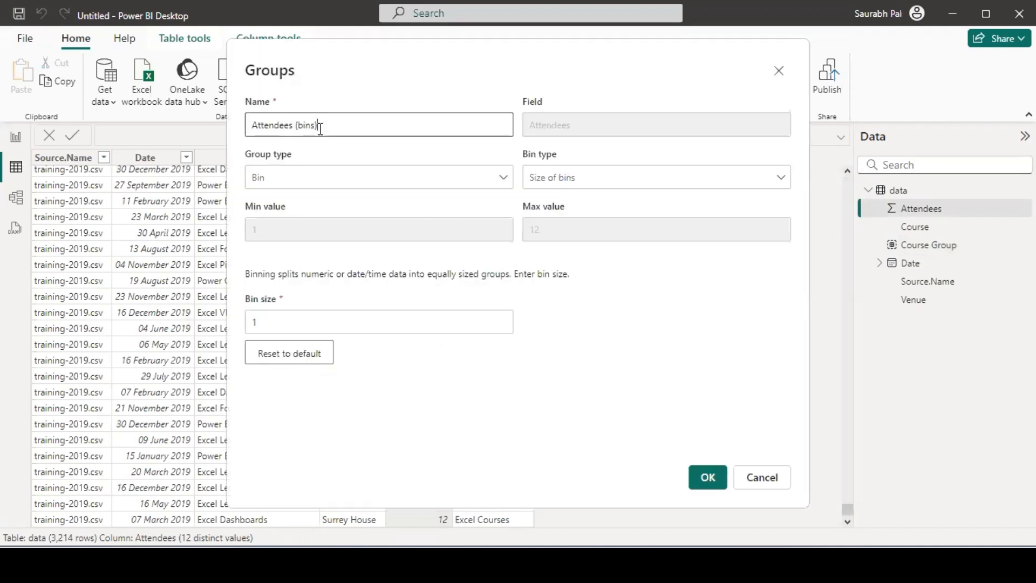
left_click(314, 181)
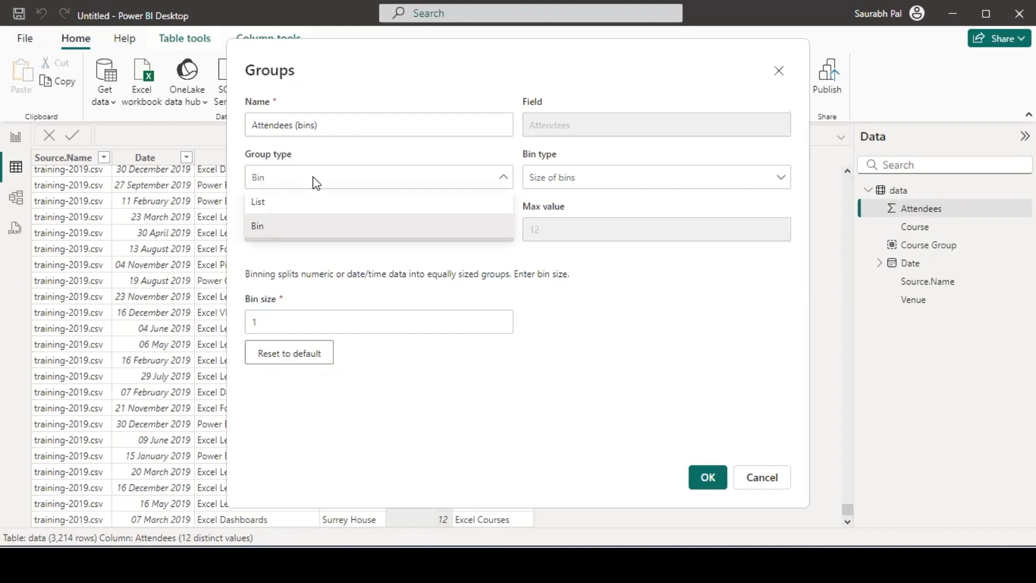
left_click(315, 182)
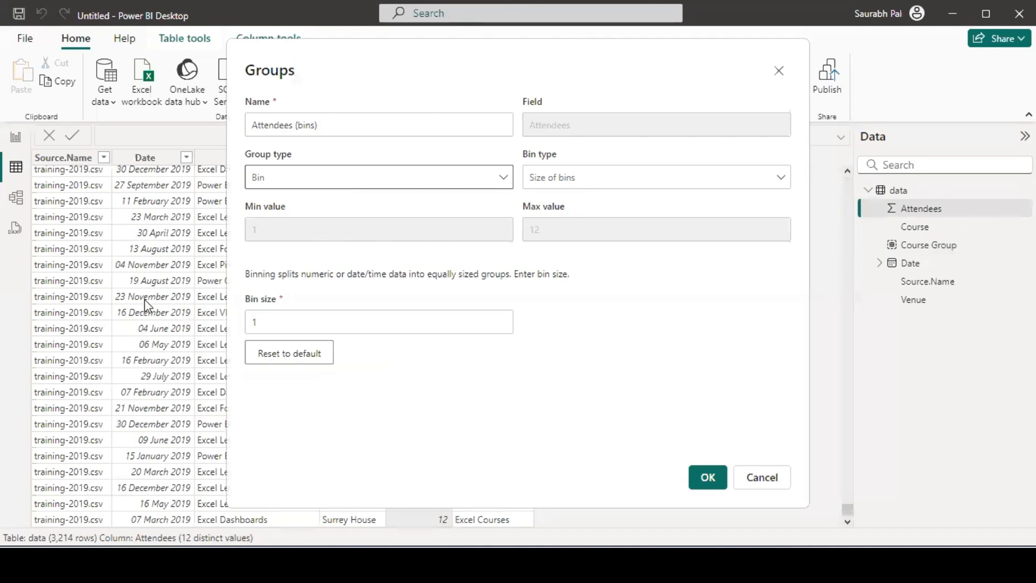
left_click(325, 322)
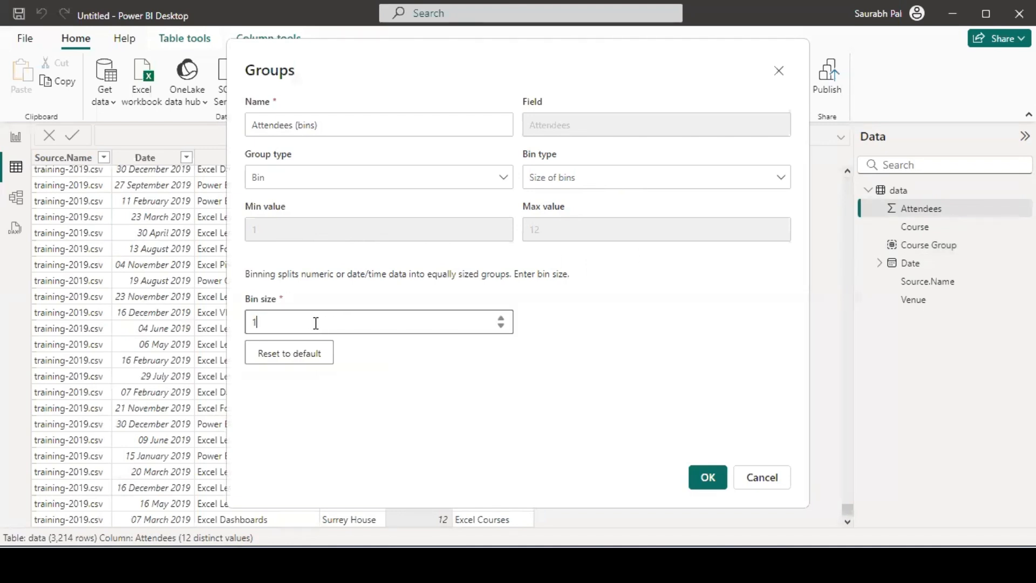
left_click(500, 318)
left_click(501, 317)
left_click(696, 475)
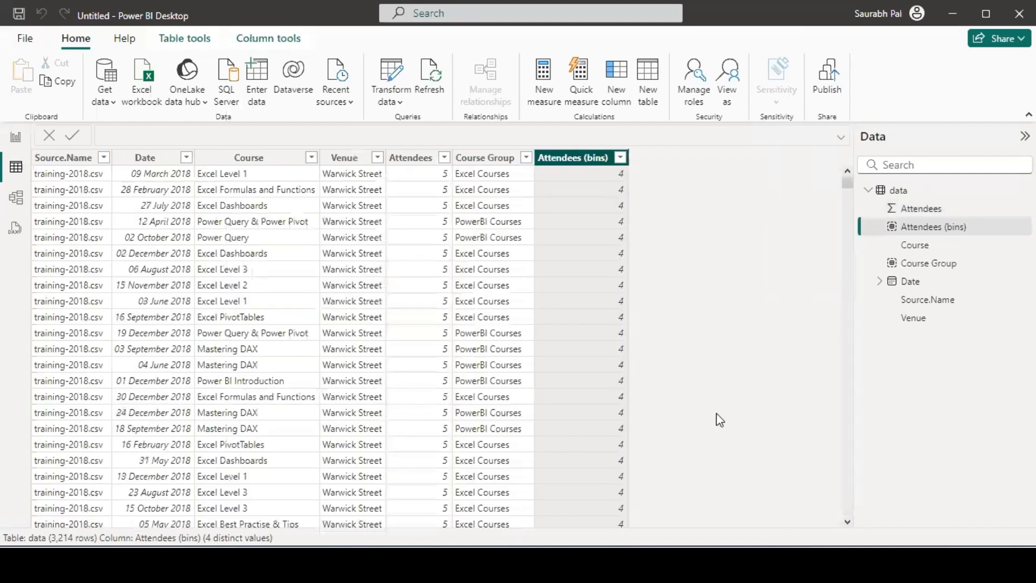
Step: Examine the Attendees (bins) column and its group settings, comparing the bins with the Attendees values throughout the table
left_click_drag(850, 184, 843, 501)
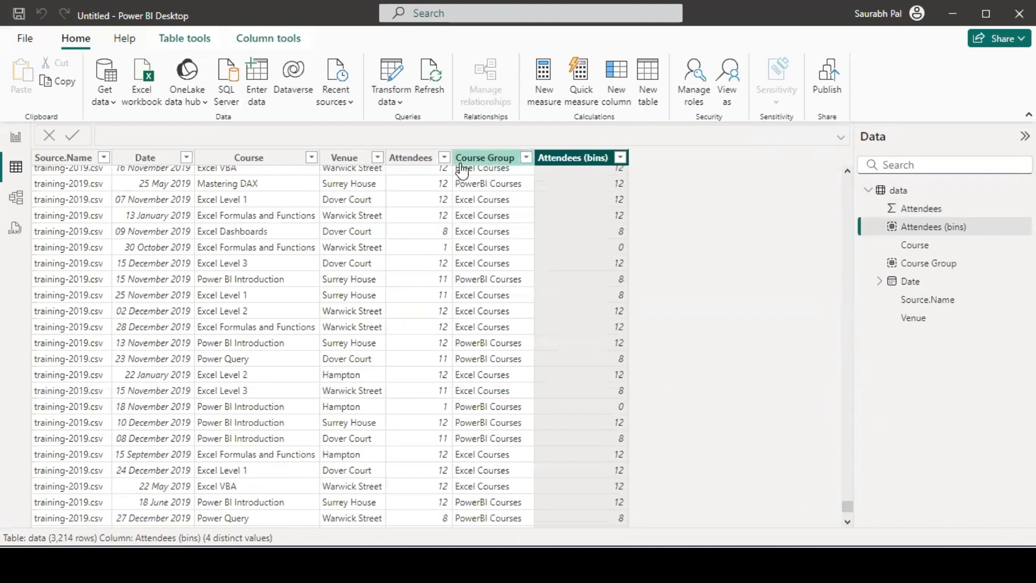
mouse_move(592, 564)
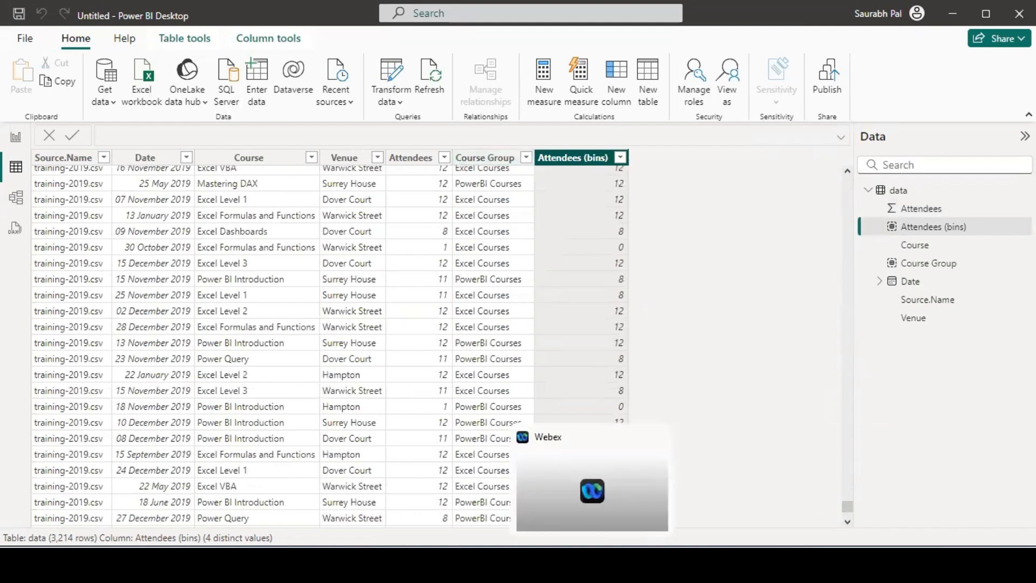
right_click(588, 155)
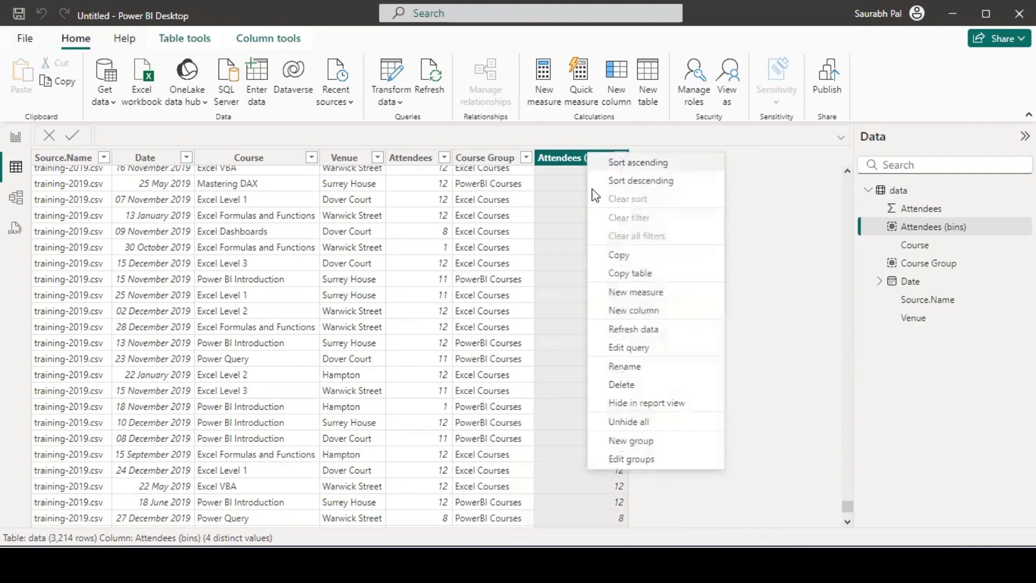
left_click(647, 460)
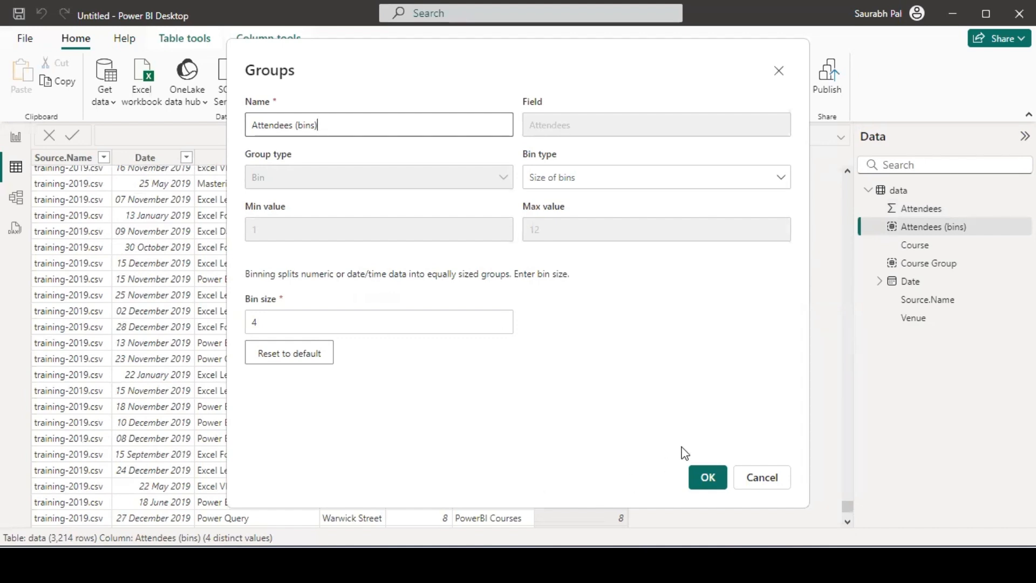
left_click(706, 476)
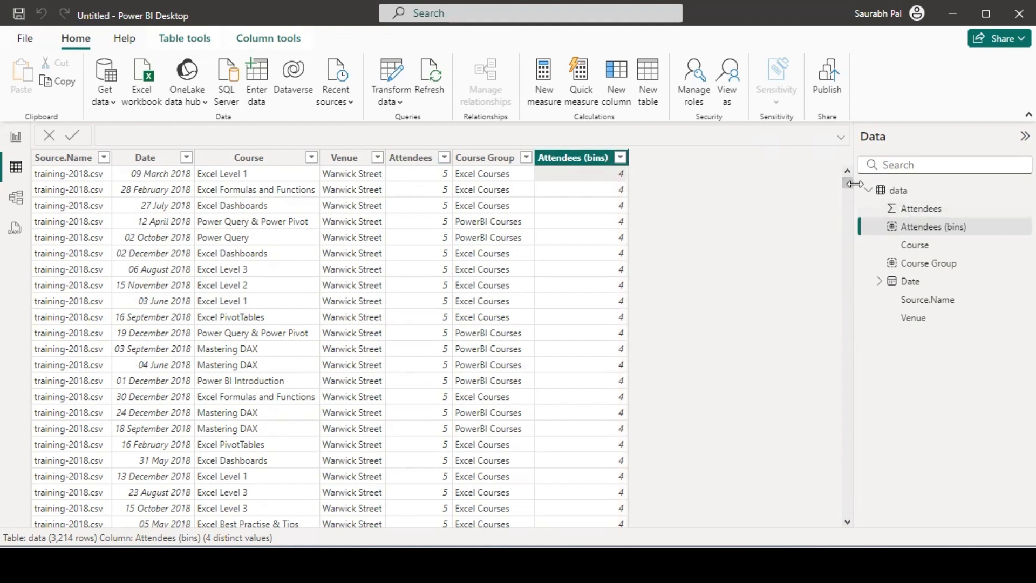
left_click_drag(848, 187, 856, 295)
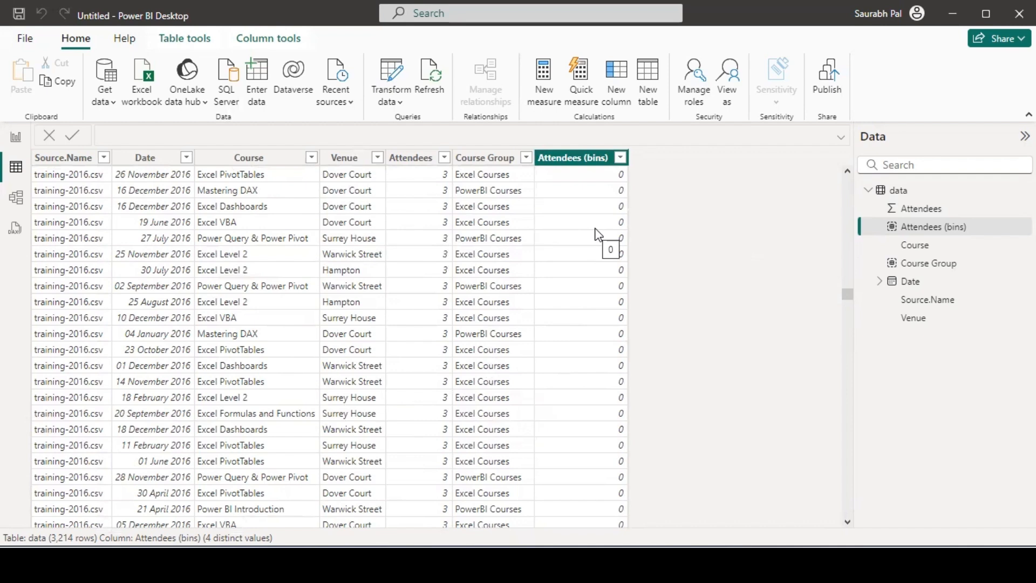
left_click_drag(848, 294, 851, 409)
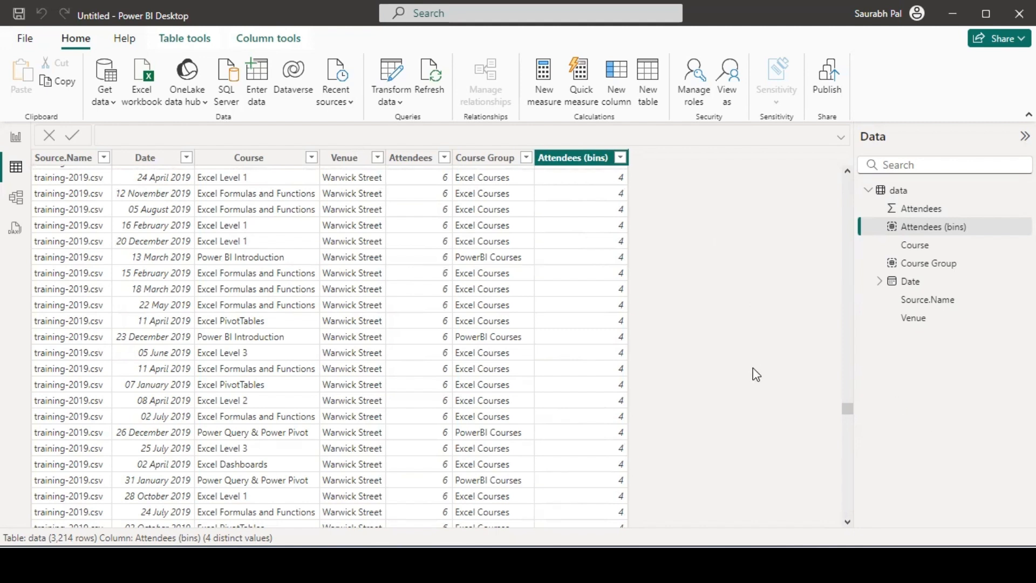
left_click_drag(846, 416, 846, 511)
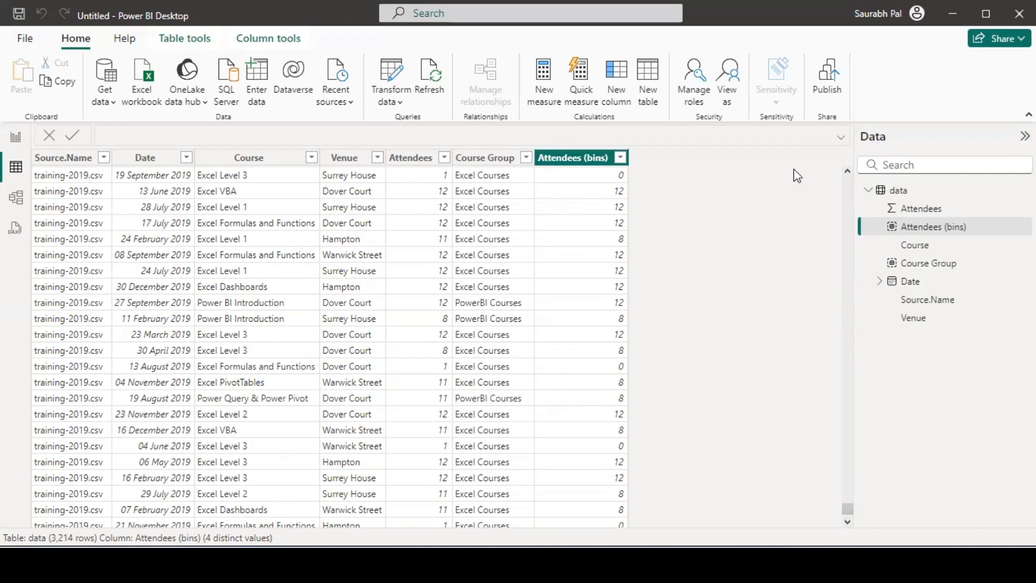
Step: Start a new group on the Course column and group all values from Excel Best Practise & Tips through Excel VBA
left_click(248, 158)
right_click(249, 158)
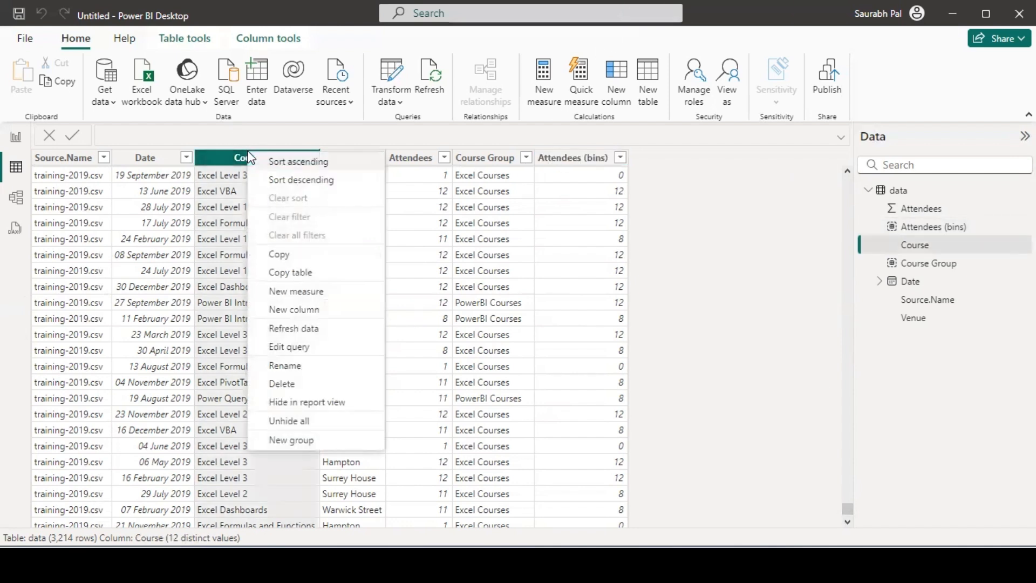
left_click(337, 444)
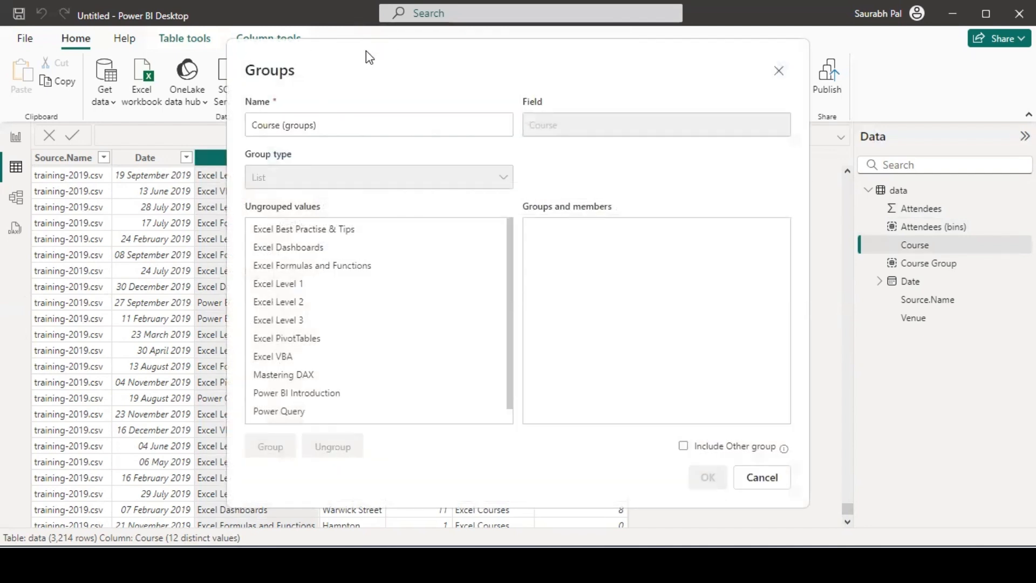
left_click_drag(372, 56, 499, 87)
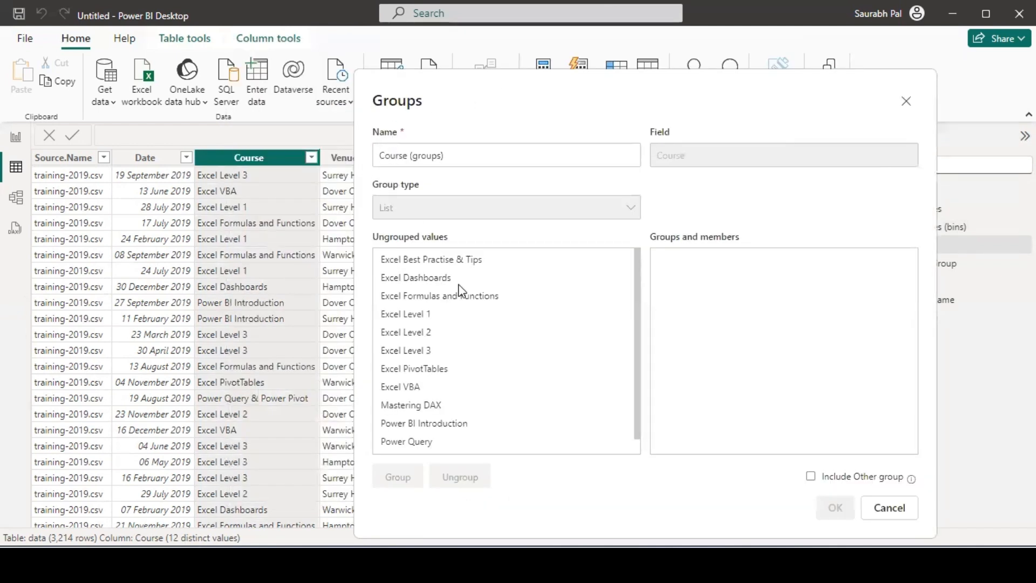
left_click(463, 264)
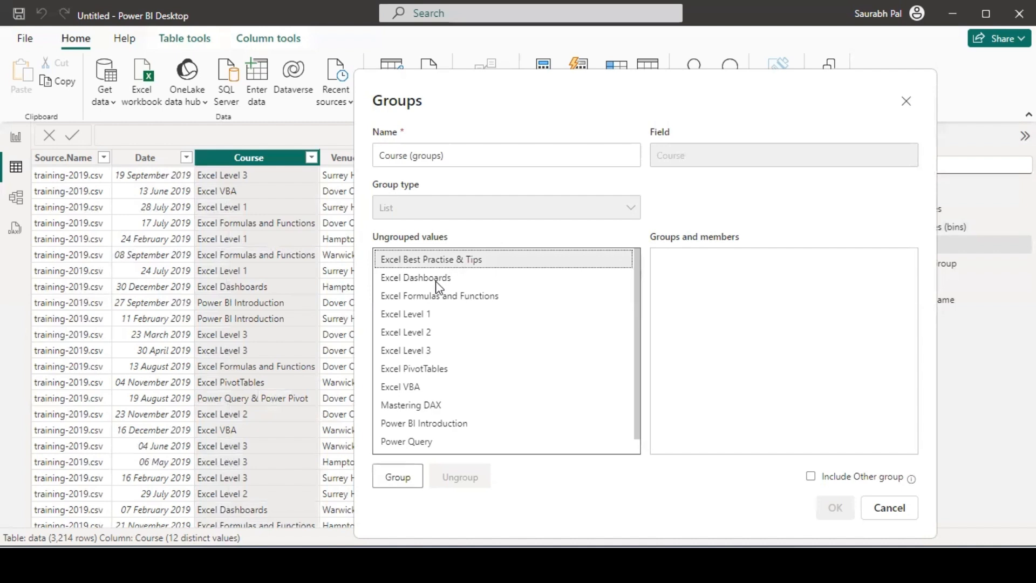
left_click(468, 388, "shift")
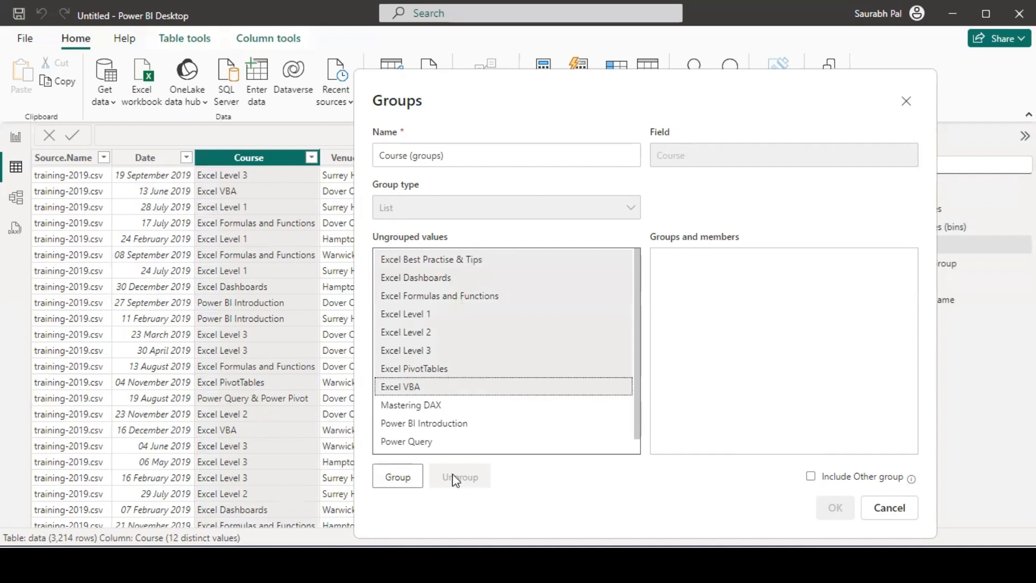
left_click(407, 485)
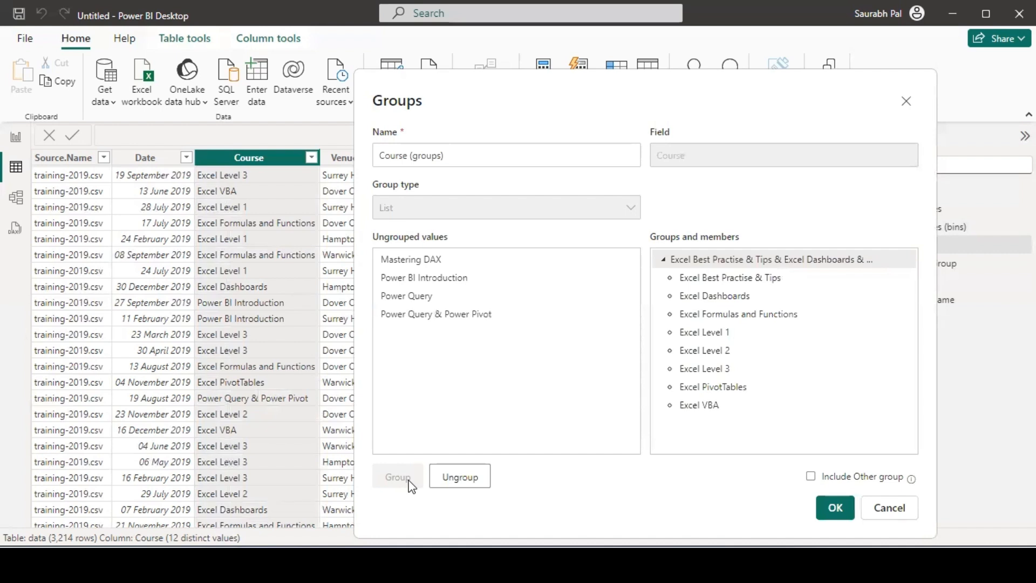
Step: Ungroup and regroup the values from Excel Best Practise & Tips through Excel VBA, and name the group Excel
left_click(461, 488)
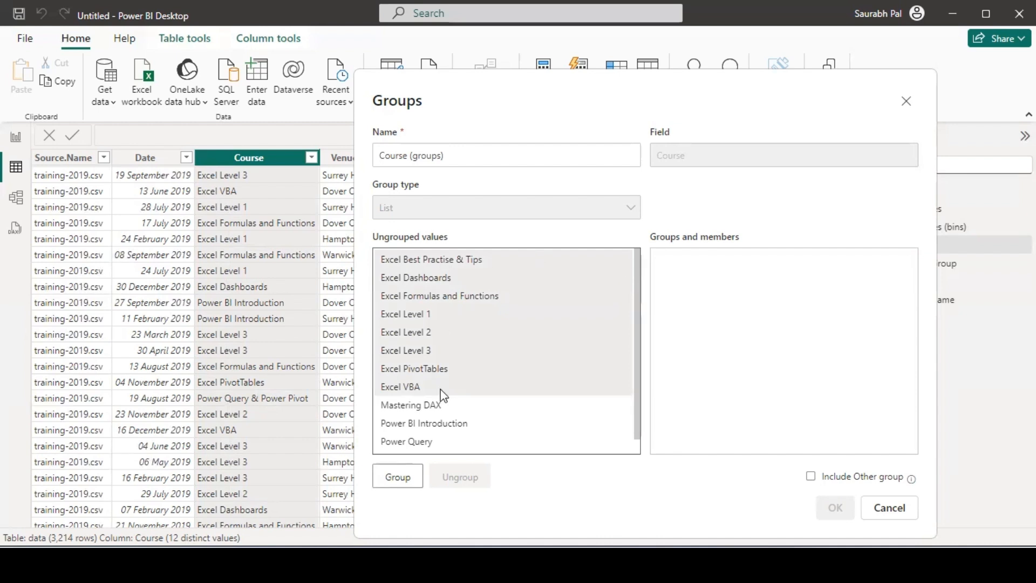
left_click(402, 475)
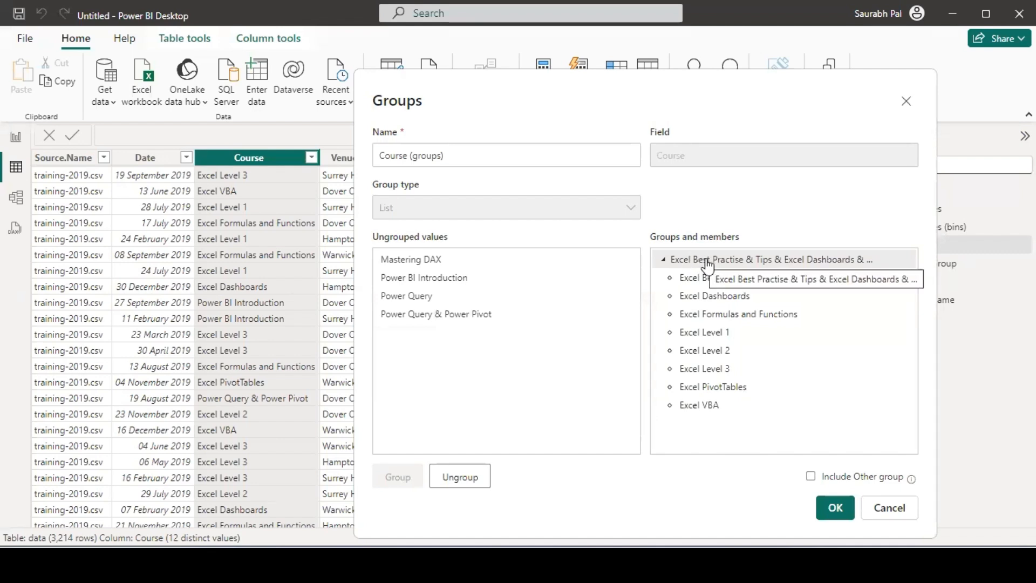
left_click(707, 263)
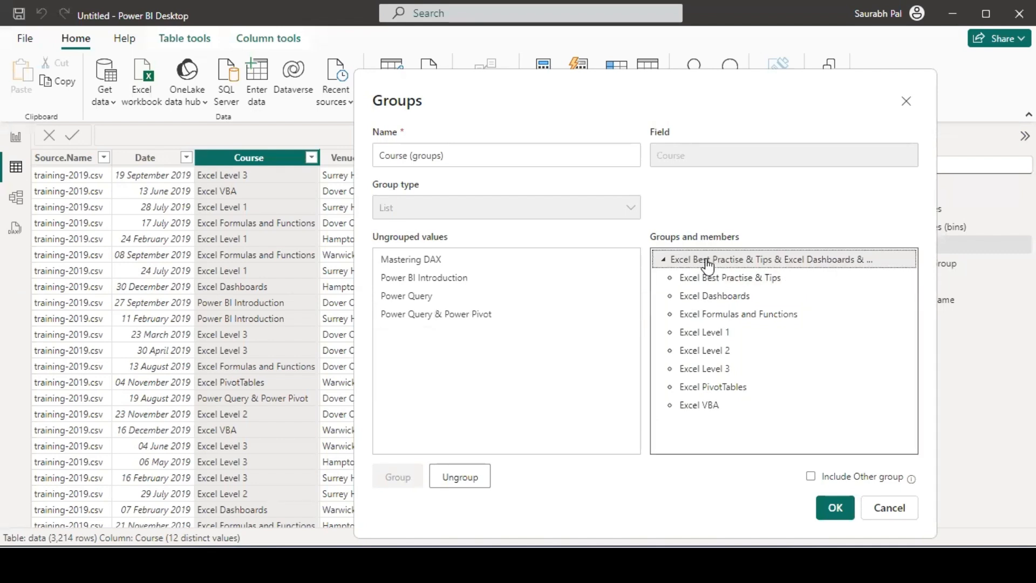
left_click(706, 261)
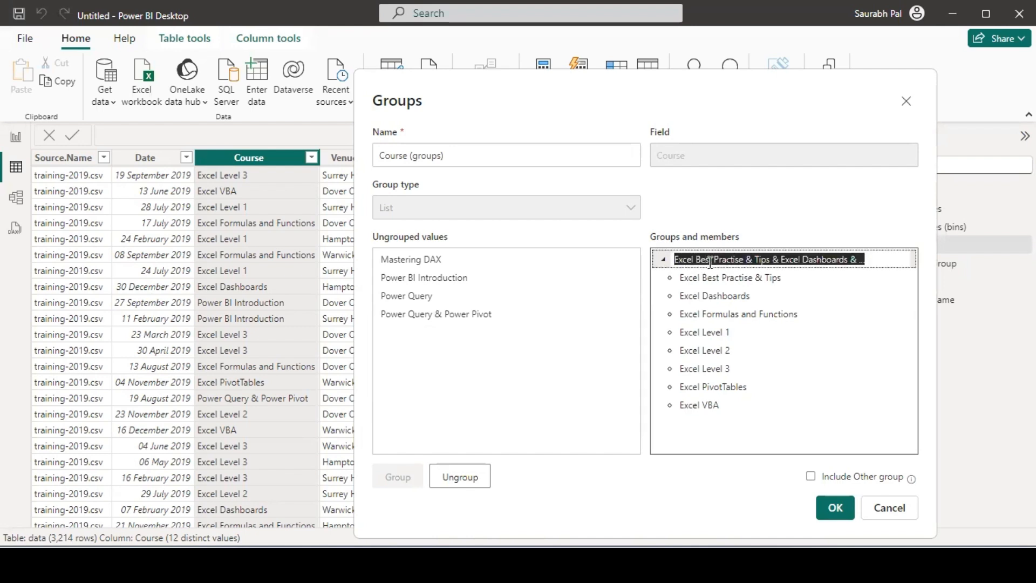
type("Excel")
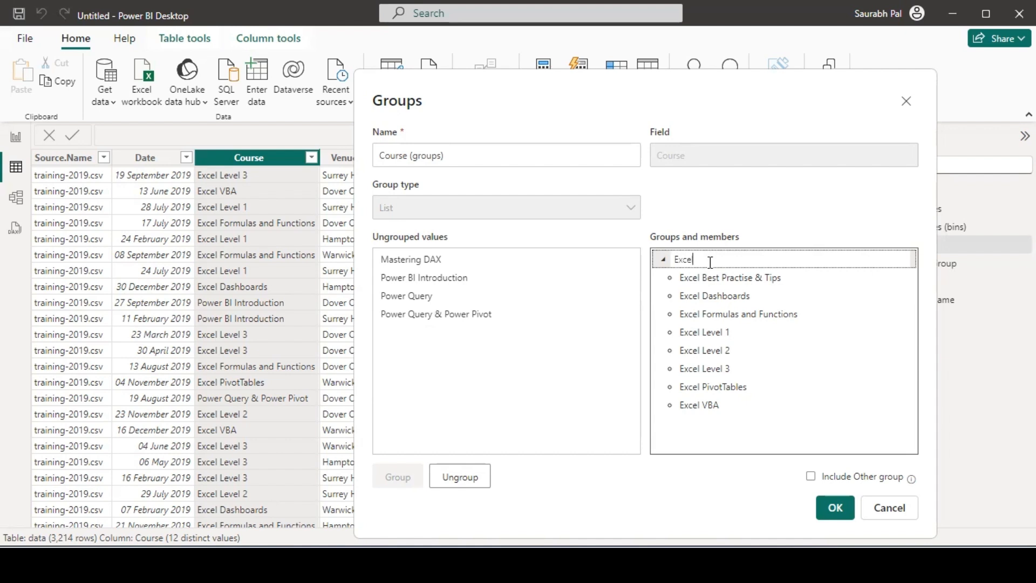
key("Return")
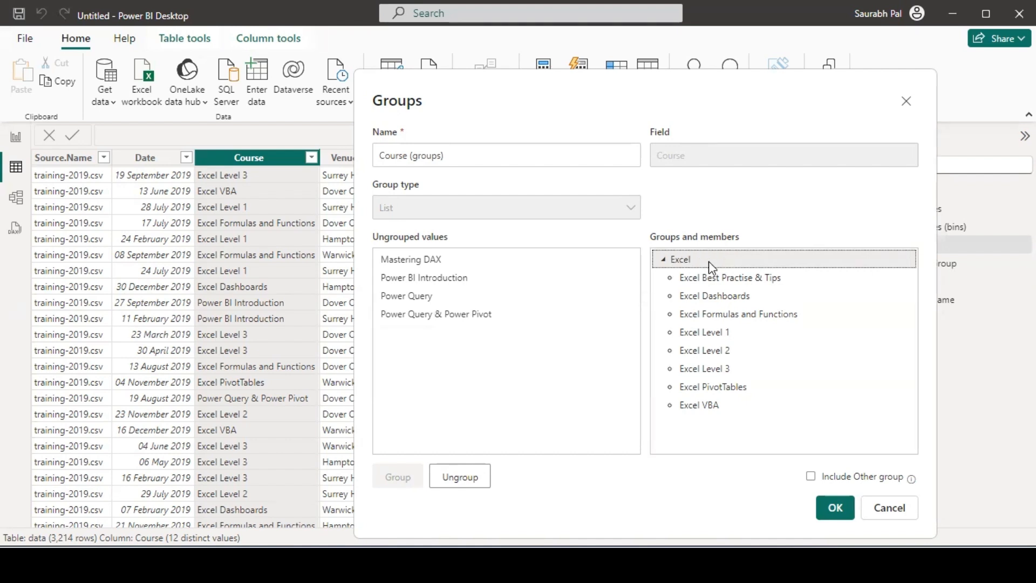
Step: Group the values from Mastering DAX through Power Query & Power Pivot as Power BI and create the grouped Course column
left_click(487, 260)
left_click(485, 318, "shift")
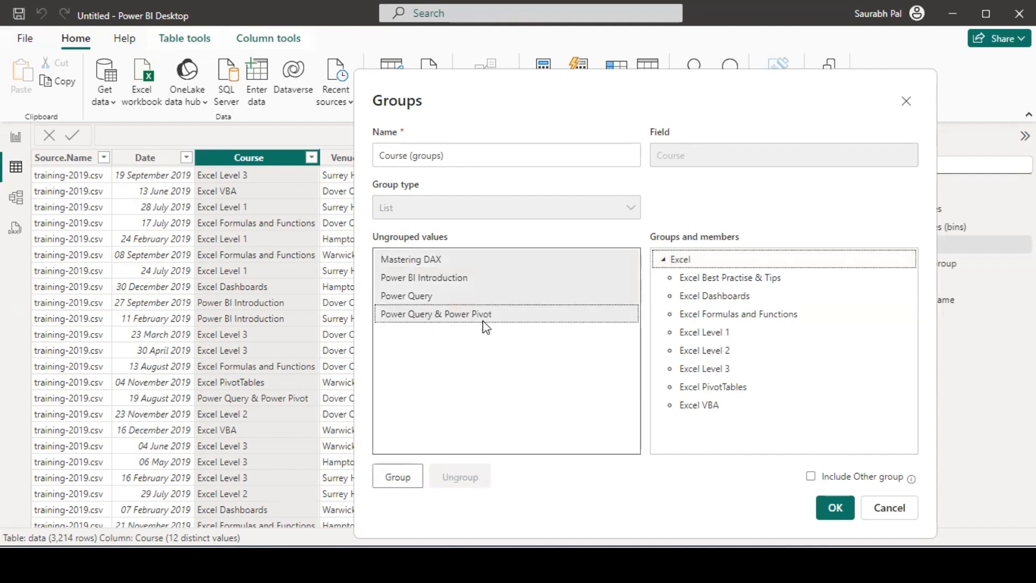
left_click(397, 477)
double_click(701, 423)
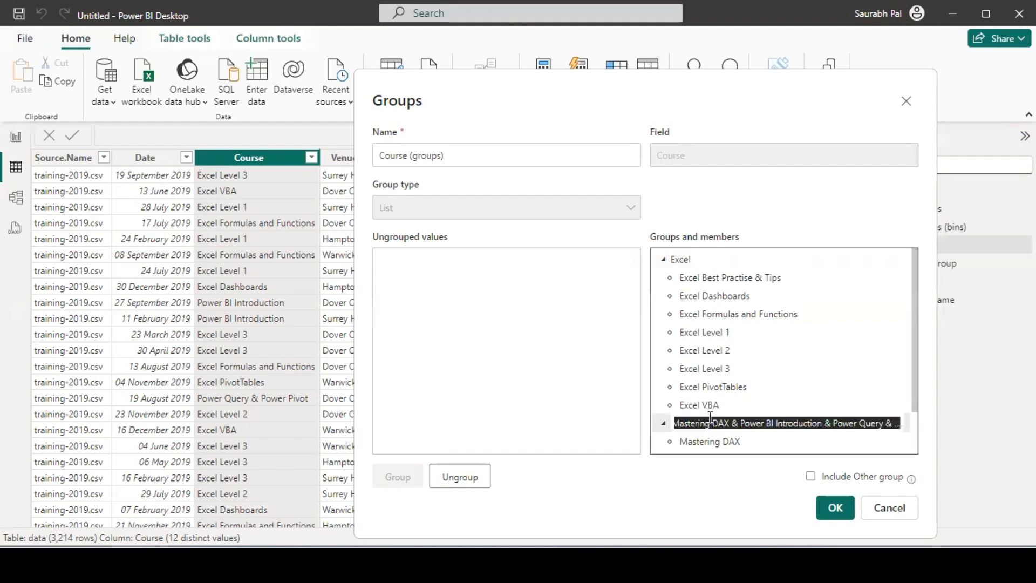
type("Power")
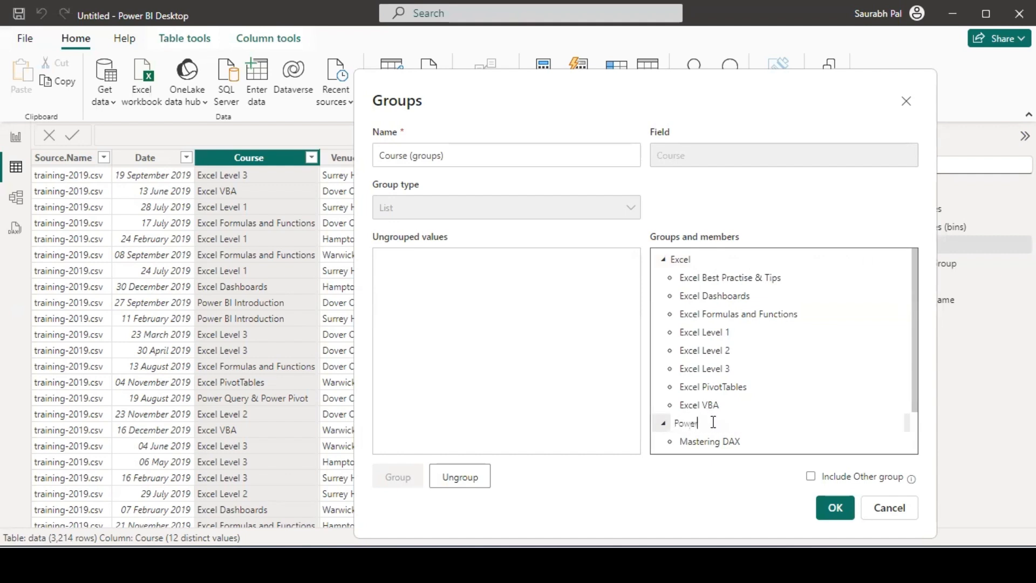
type(" BI")
key("Return")
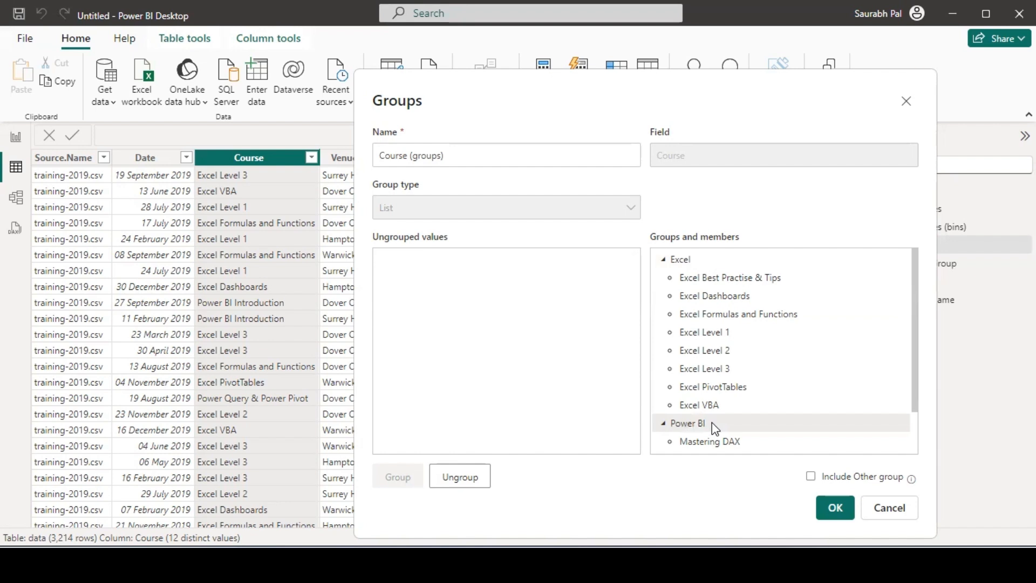
scroll(917, 445, "down", 2)
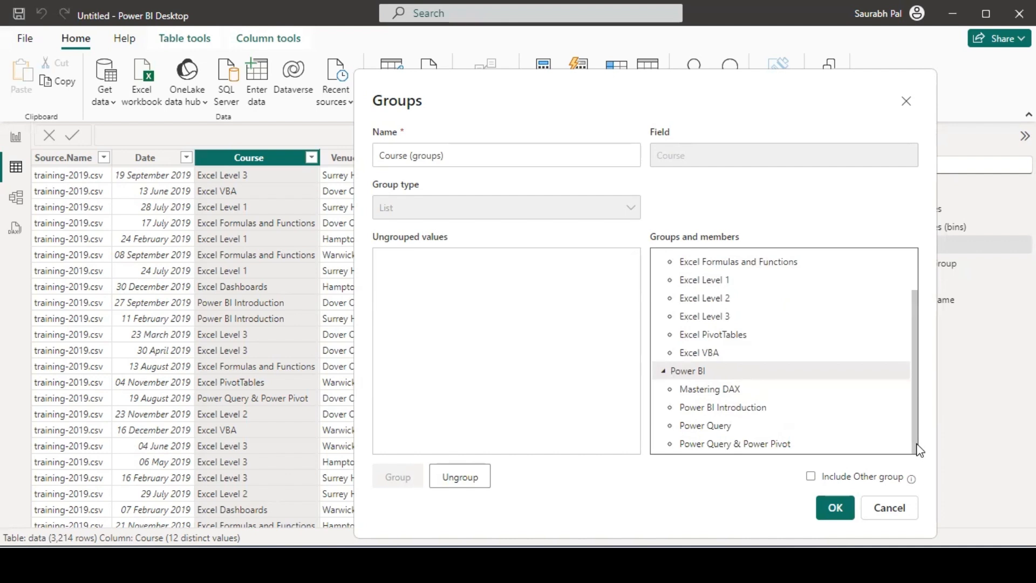
left_click(834, 507)
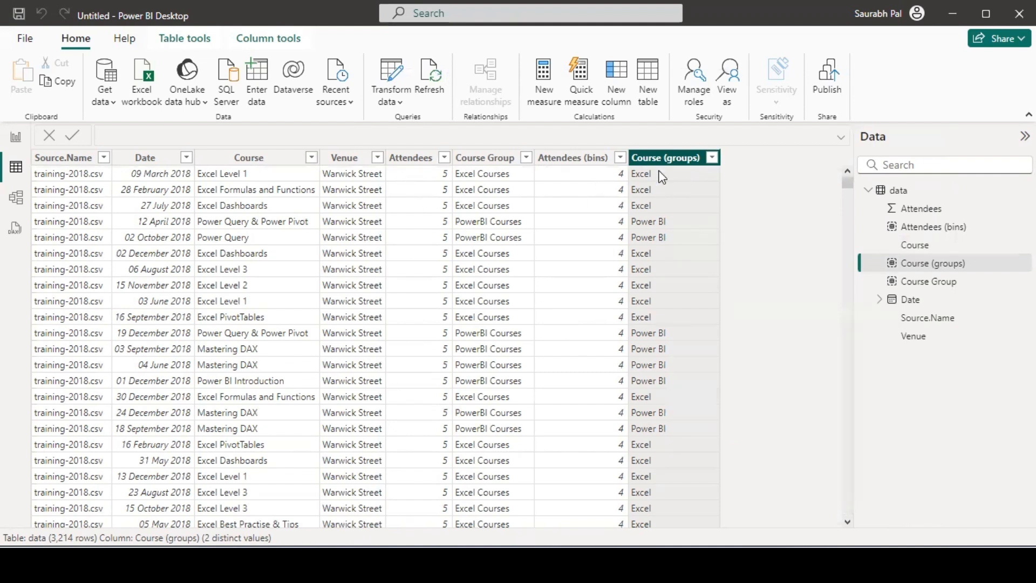
Step: Review the group settings of the Course (groups) column, including its group type, and close them without changes
right_click(669, 161)
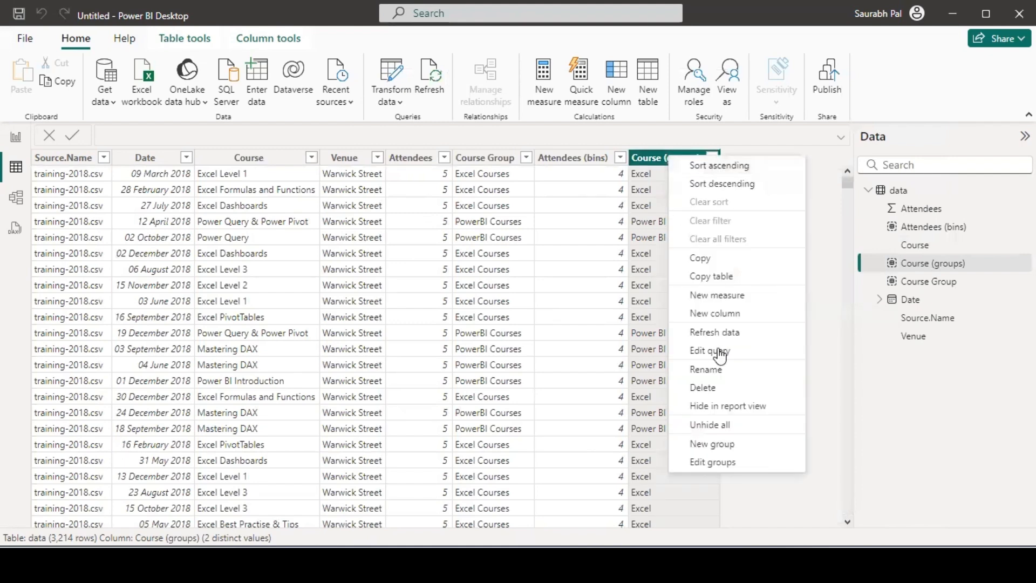
left_click(730, 461)
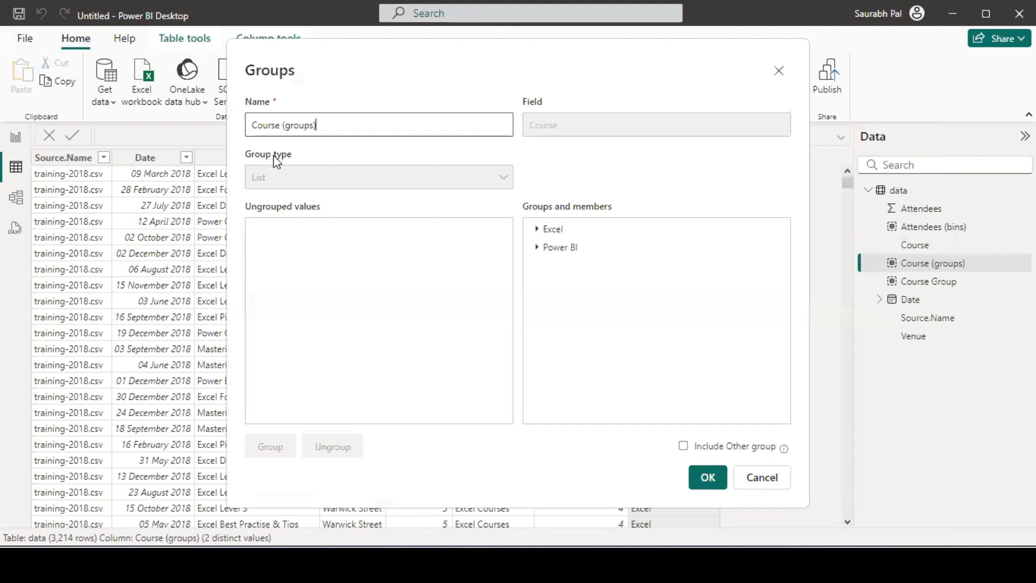
left_click(307, 182)
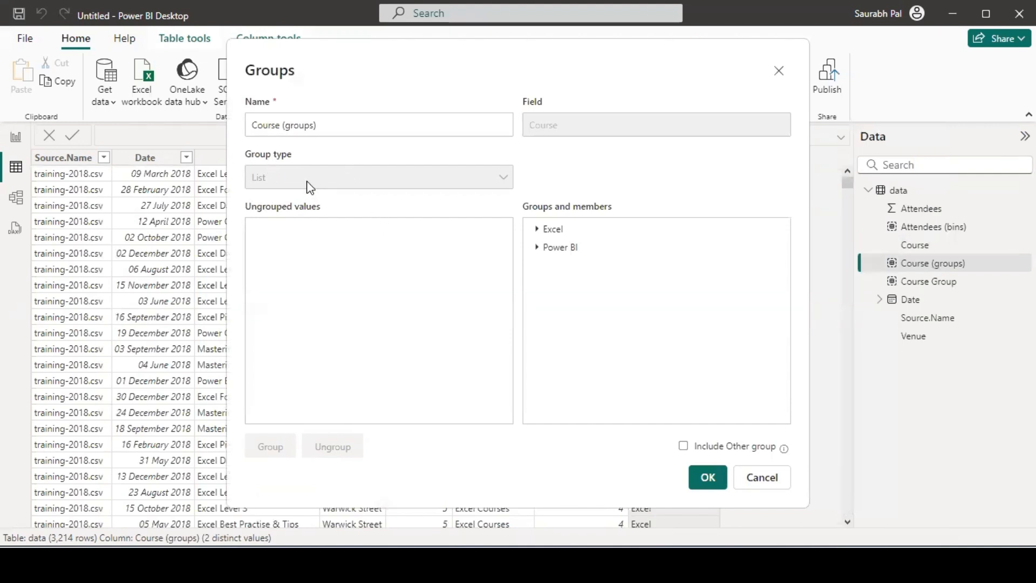
left_click(749, 479)
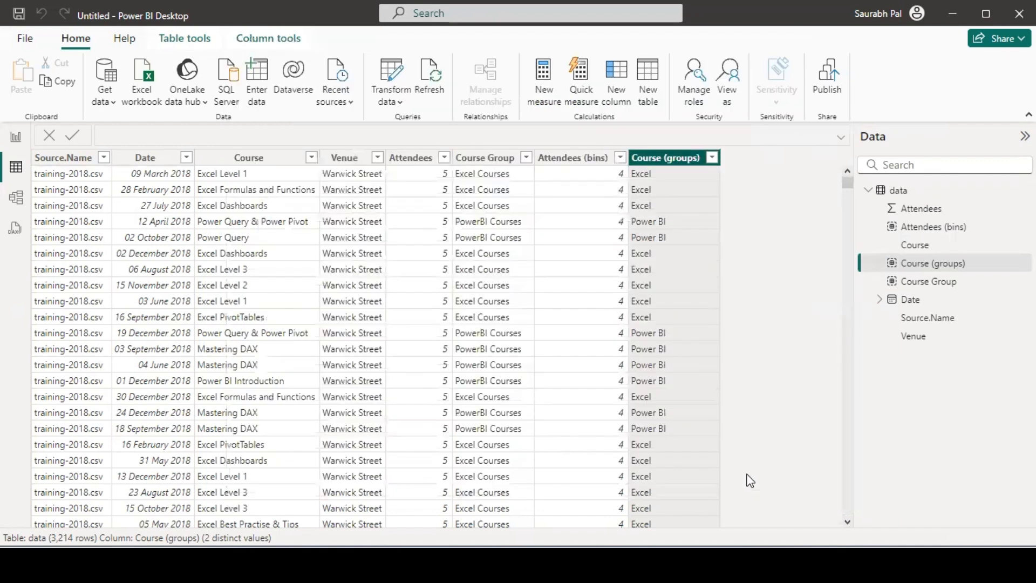
Step: Start a new group on the Attendees column with group type List
left_click(430, 160)
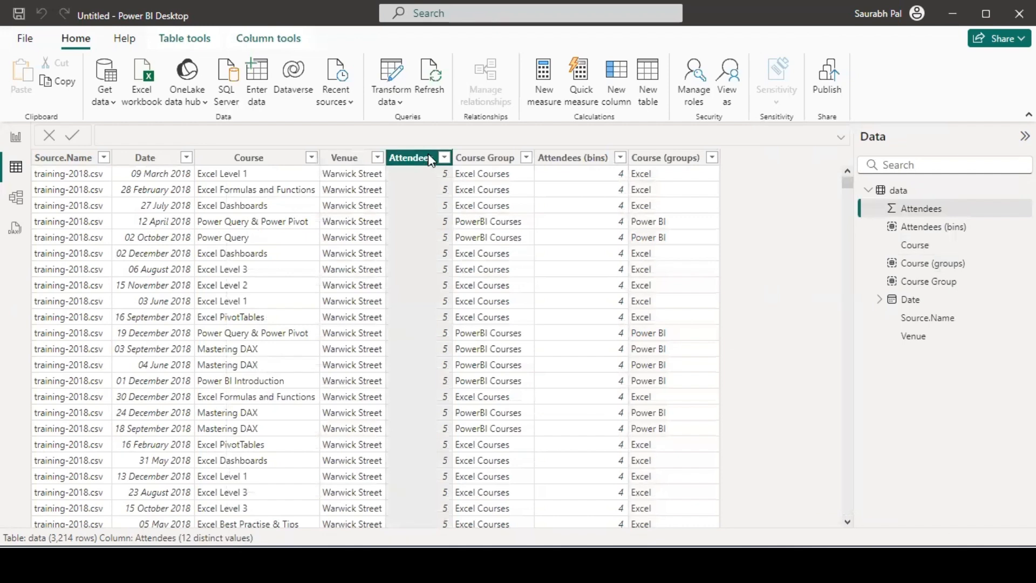
right_click(430, 159)
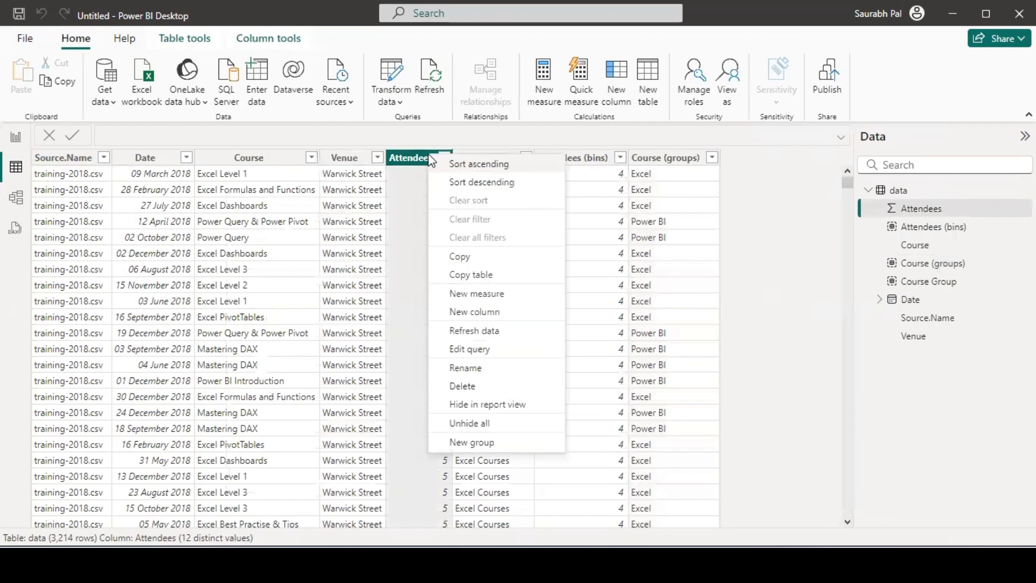
left_click(509, 442)
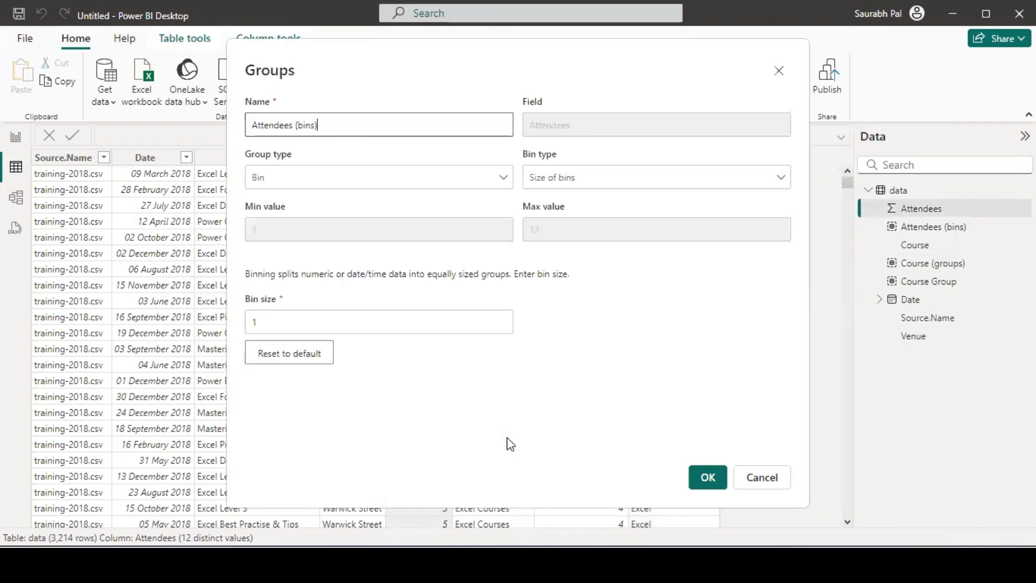
left_click(270, 179)
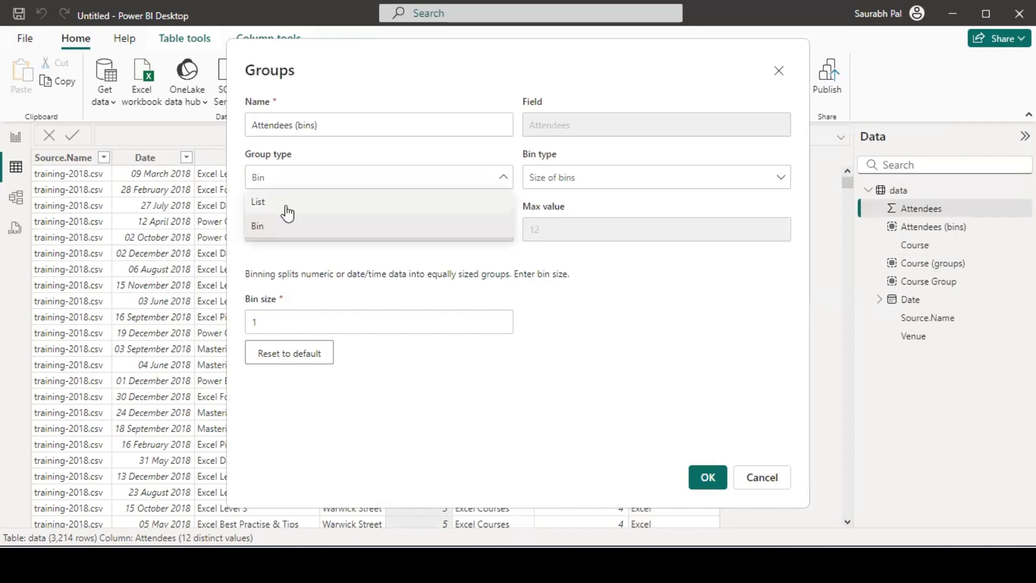
left_click(287, 206)
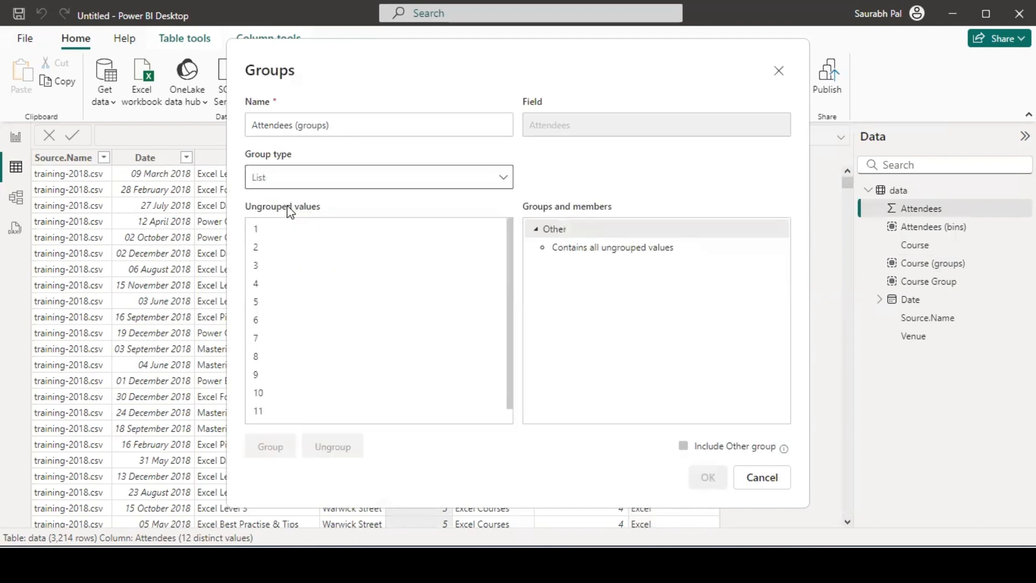
Step: Group the Attendees values 1 through 5 and name the group 0-5
left_click(284, 236)
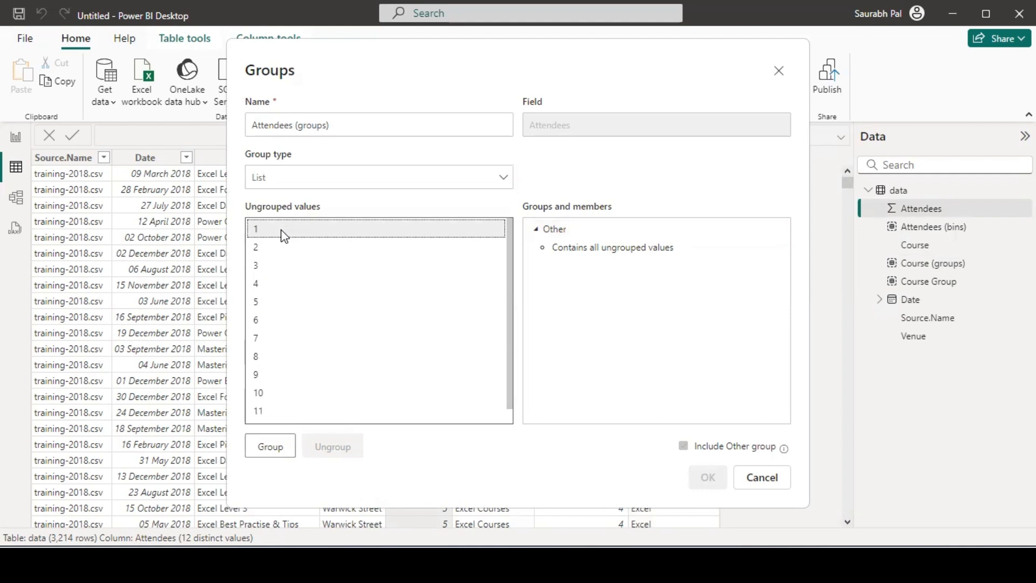
left_click(283, 300, "shift")
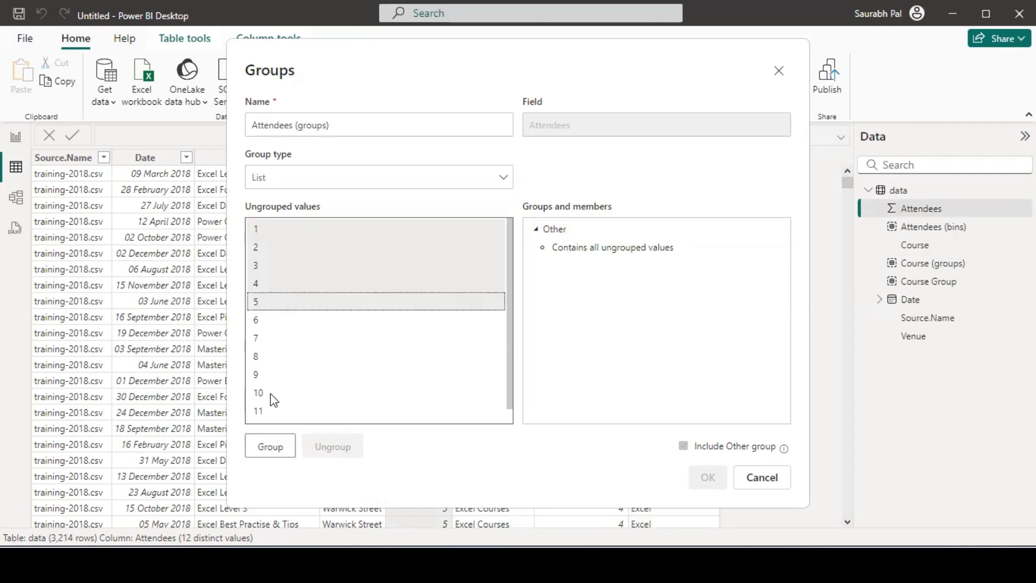
left_click(277, 451)
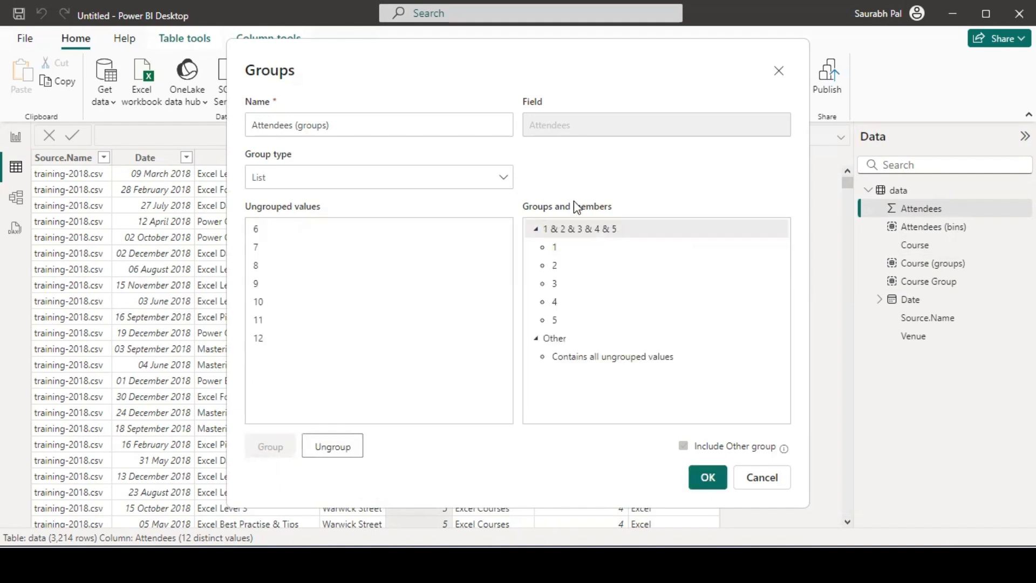
left_click(623, 229)
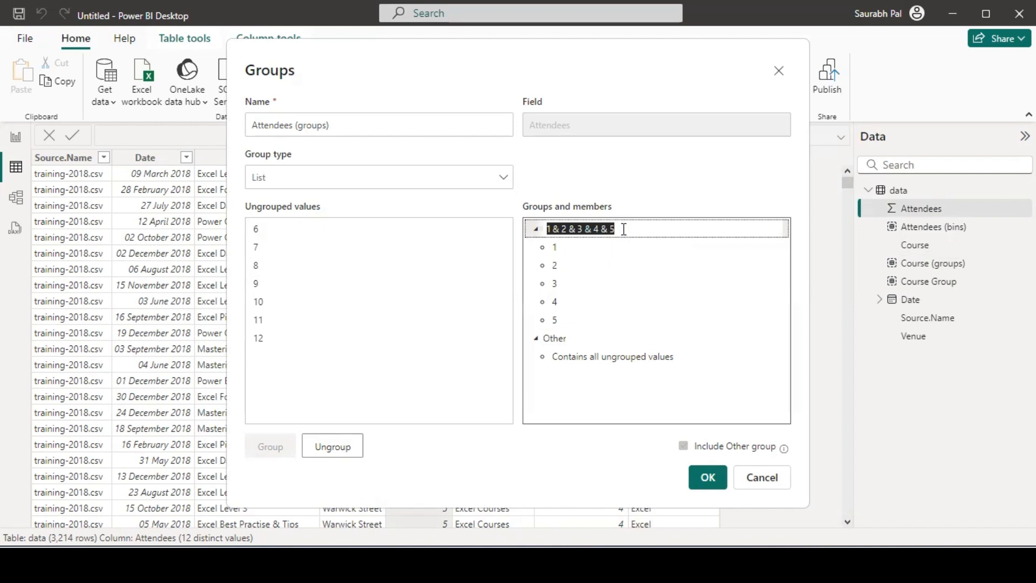
type("0-")
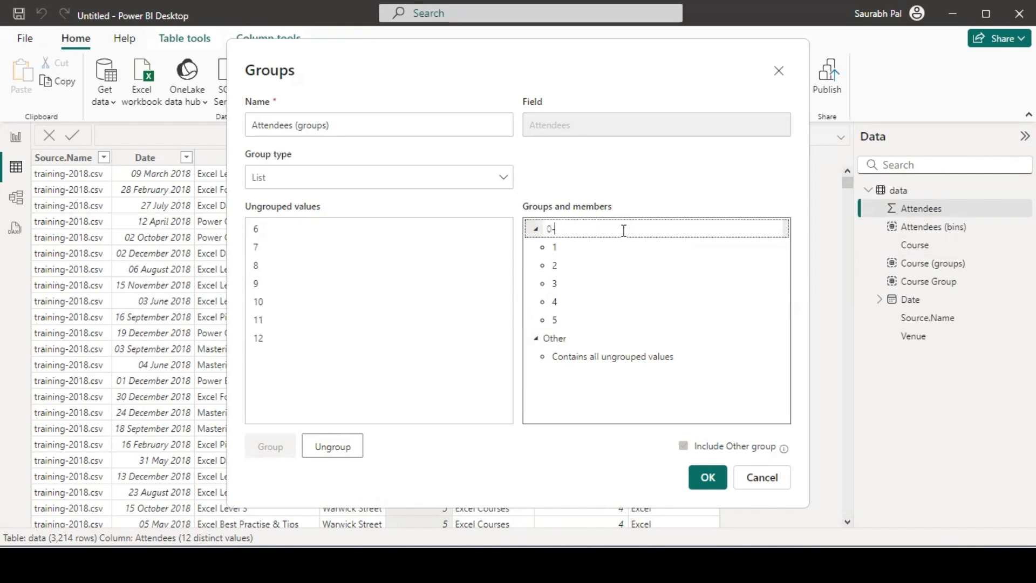
type("5")
key("Return")
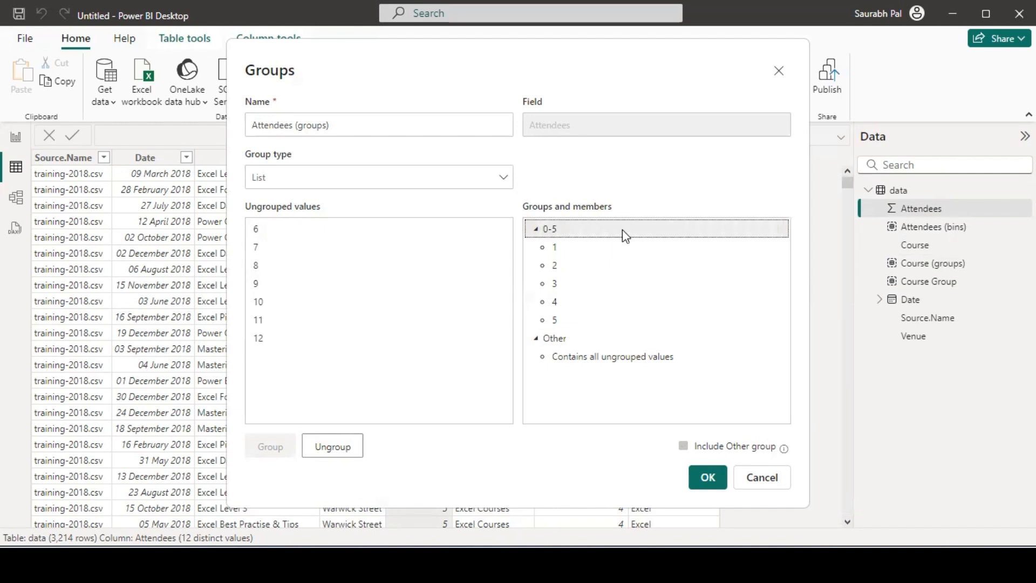
Step: Group the Attendees values 6 through 10 and name the group 6-10
left_click(380, 238)
left_click(372, 318, "shift")
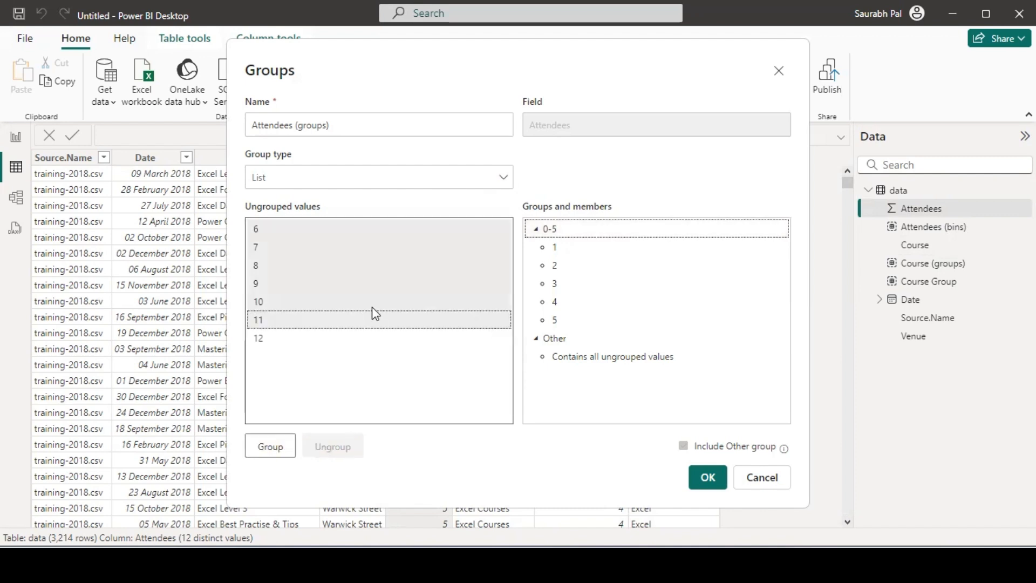
left_click(371, 306, "shift")
left_click(281, 446)
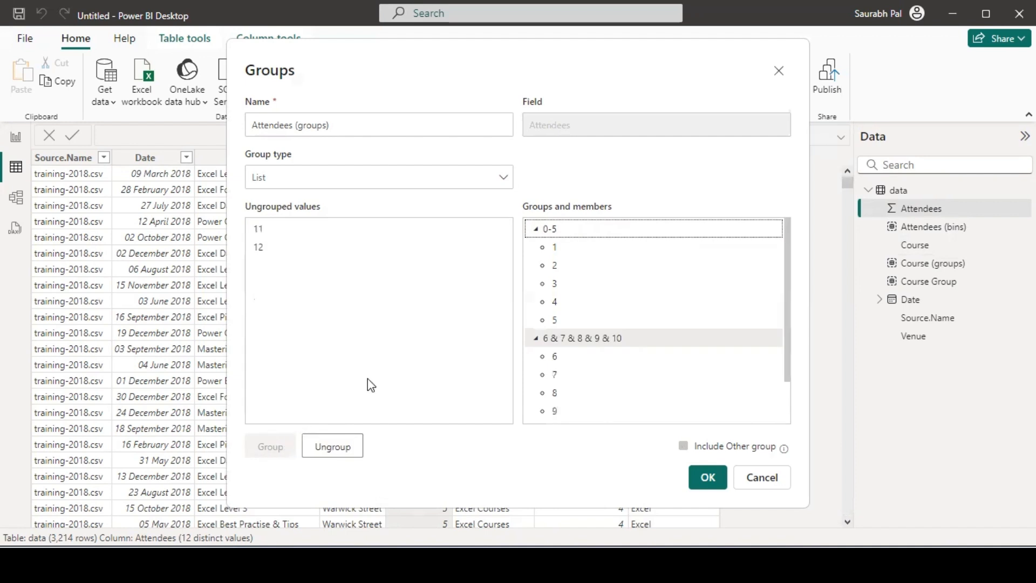
double_click(623, 338)
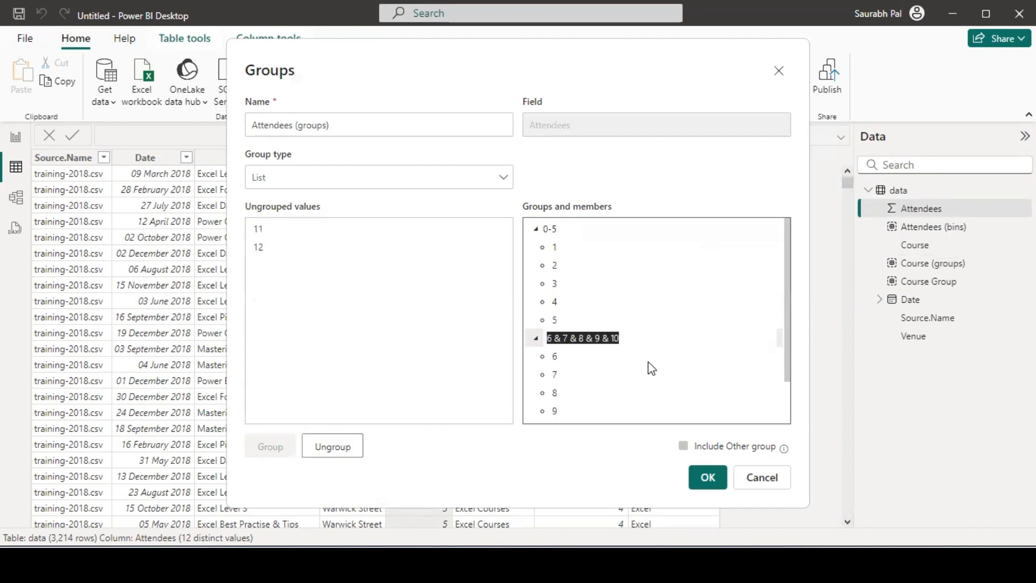
type("6-10")
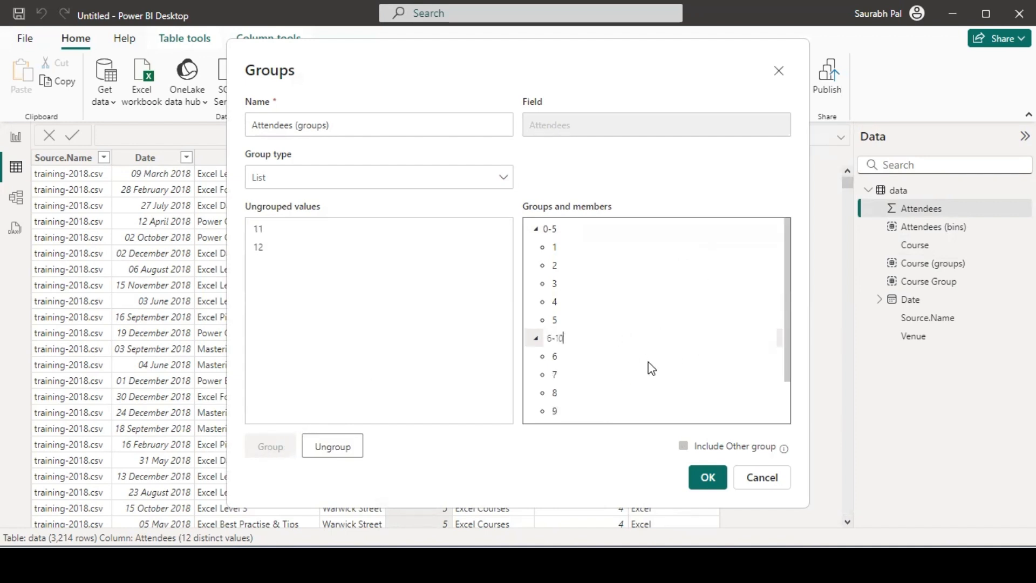
key("Return")
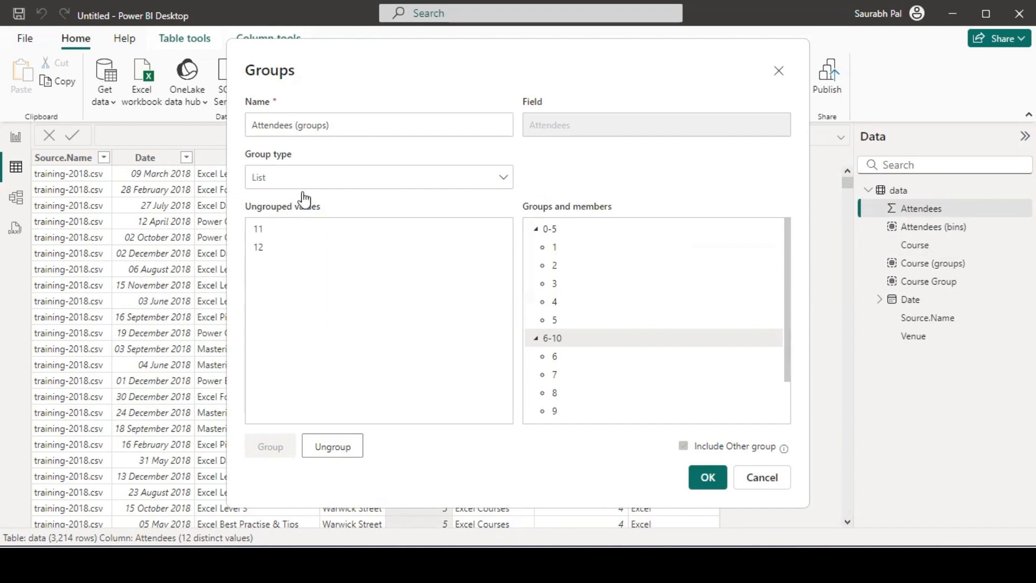
Step: Group the Attendees values 11 and 12 as 10-15, create the grouped column and check it down the table
left_click(333, 235)
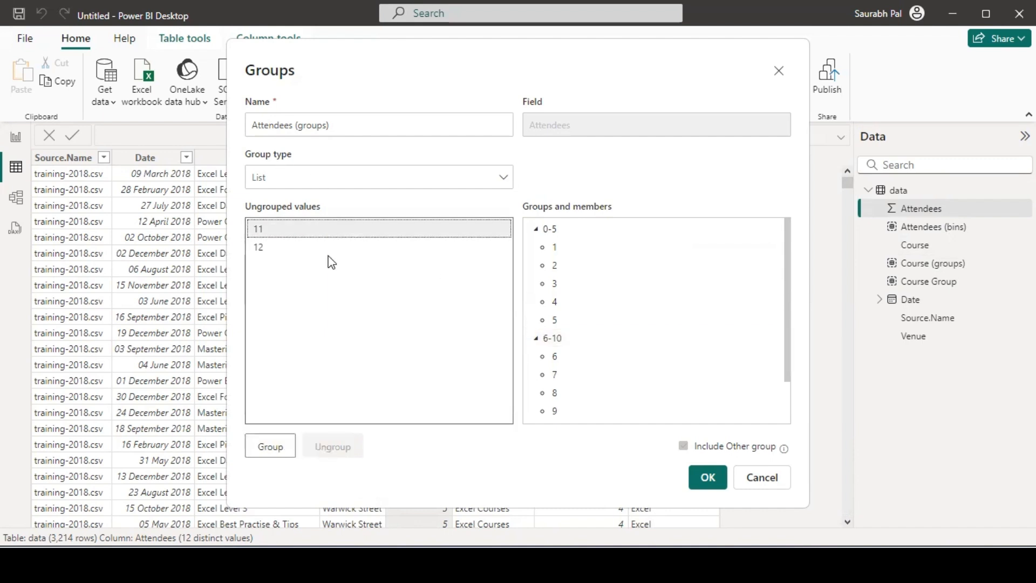
left_click(330, 249, "shift")
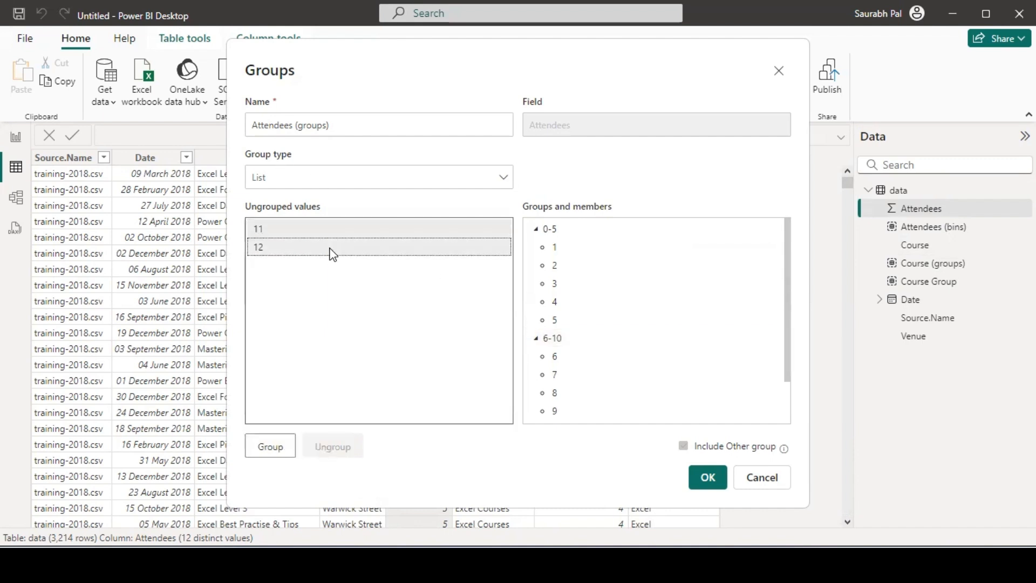
left_click(279, 451)
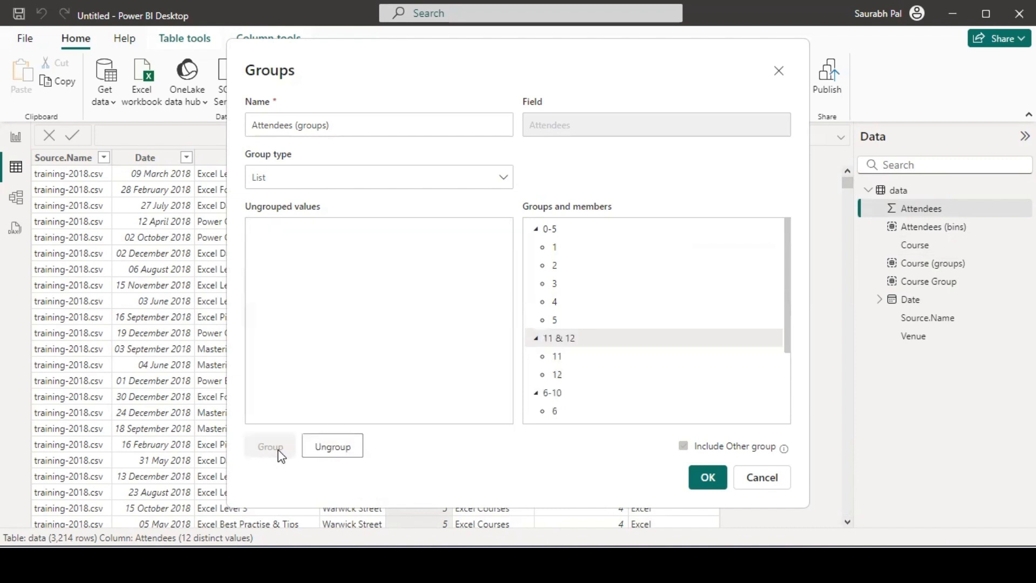
double_click(588, 339)
type("10-15")
key("Return")
left_click(708, 477)
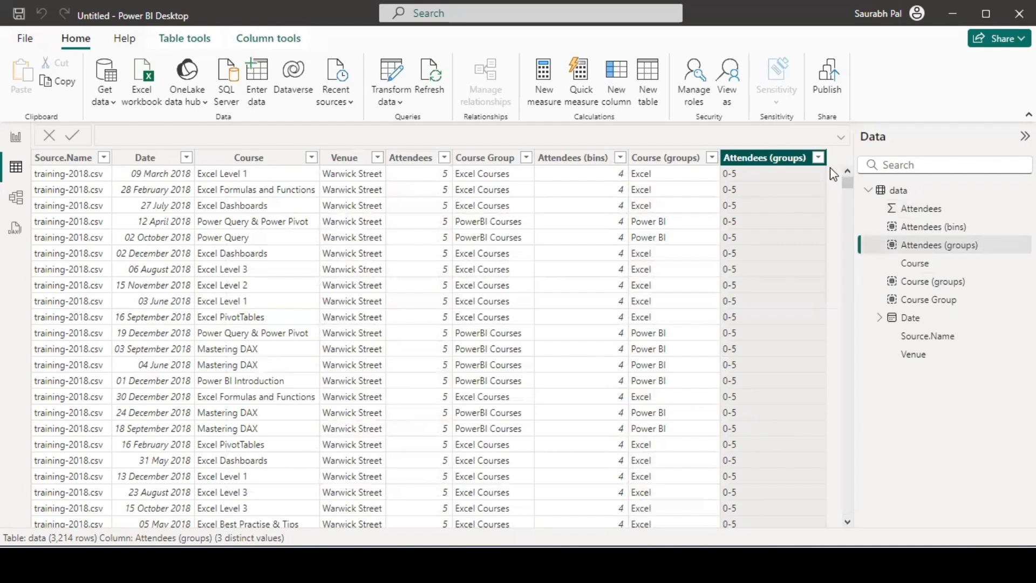
left_click_drag(847, 183, 830, 516)
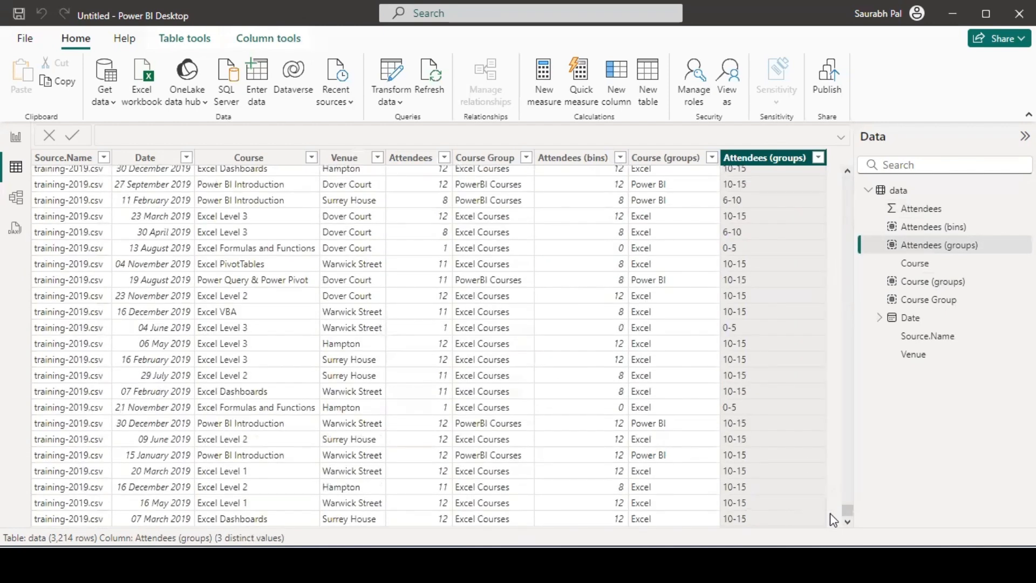